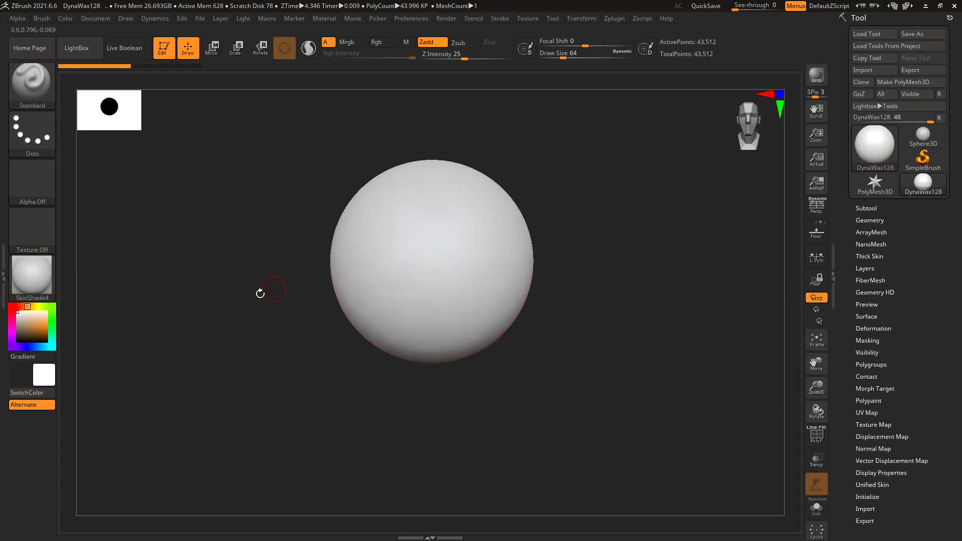
# Choose the Move brush and enlarge its draw size to about 422
pyautogui.press('b')
pyautogui.press('m')
pyautogui.press('v')
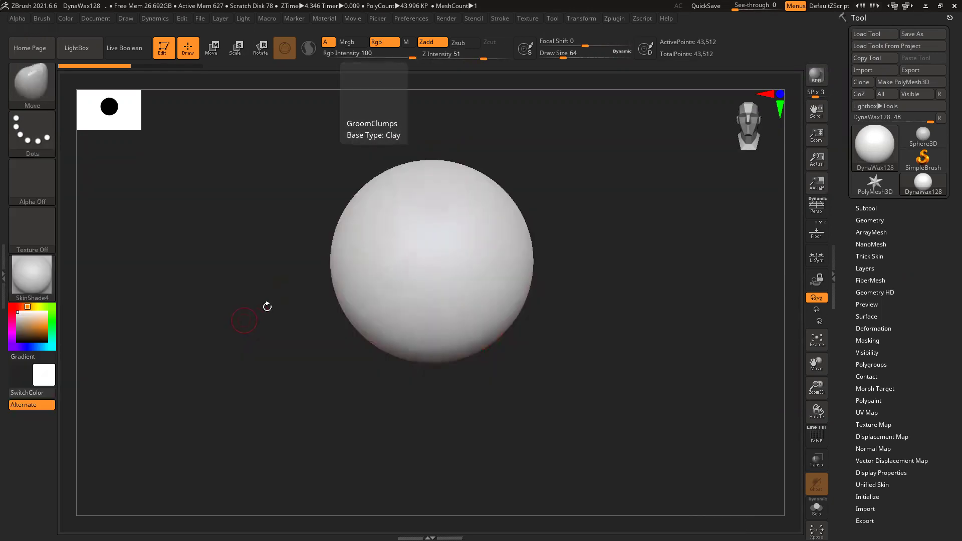
pyautogui.press('space')
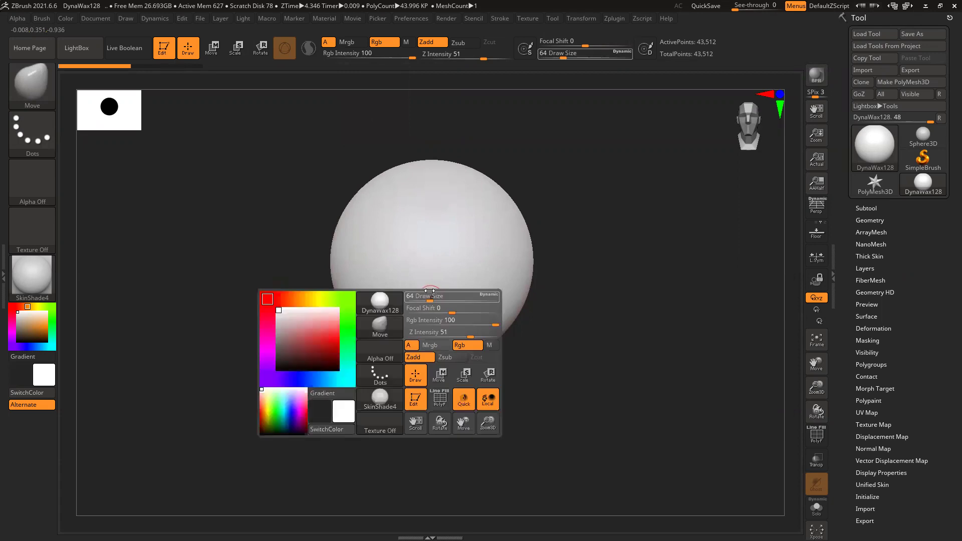
pyautogui.moveTo(437, 296); pyautogui.dragTo(467, 295)
pyautogui.keyDown('alt'); pyautogui.moveTo(629, 282); pyautogui.dragTo(601, 196); pyautogui.keyUp('alt')
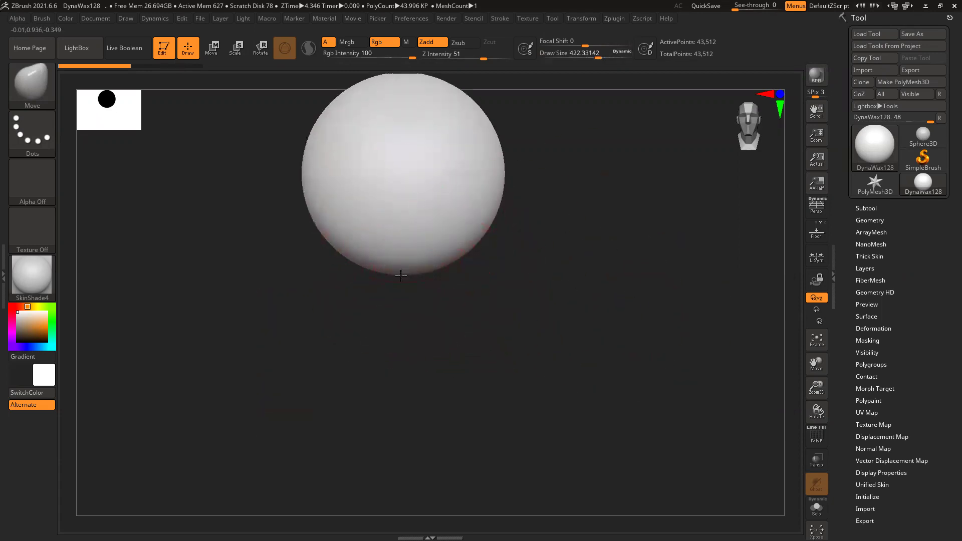
pyautogui.moveTo(405, 270); pyautogui.dragTo(411, 308)
pyautogui.press('ctrl')
pyautogui.hotkey('ctrl', 'z')
# Set the Move brush's draw size to about 825 and pull the sphere's underside down into an egg-shaped head
pyautogui.press('space')
pyautogui.moveTo(408, 292)
pyautogui.mouseDown()
pyautogui.moveTo(432, 292)
pyautogui.moveTo(401, 301)
pyautogui.moveTo(395, 351)
pyautogui.mouseUp()
pyautogui.moveTo(592, 262)
pyautogui.mouseDown()
pyautogui.moveTo(613, 311)
pyautogui.moveTo(437, 326)
pyautogui.moveTo(561, 322)
pyautogui.moveTo(629, 302)
pyautogui.mouseUp()
# Show the polygon wireframe to inspect how the stretched mesh is distributed, and hide it again
pyautogui.hotkey('shift', 'f')
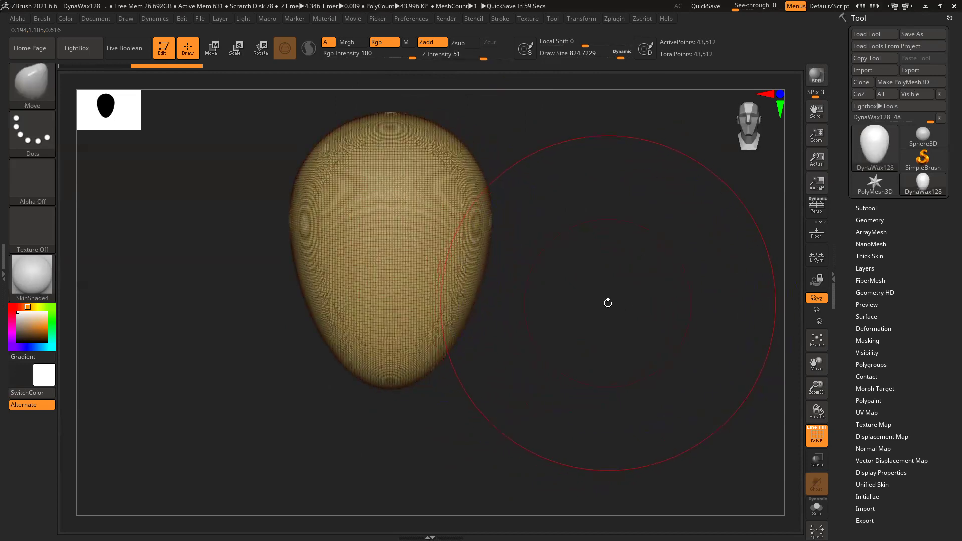
pyautogui.moveTo(602, 285); pyautogui.dragTo(544, 286)
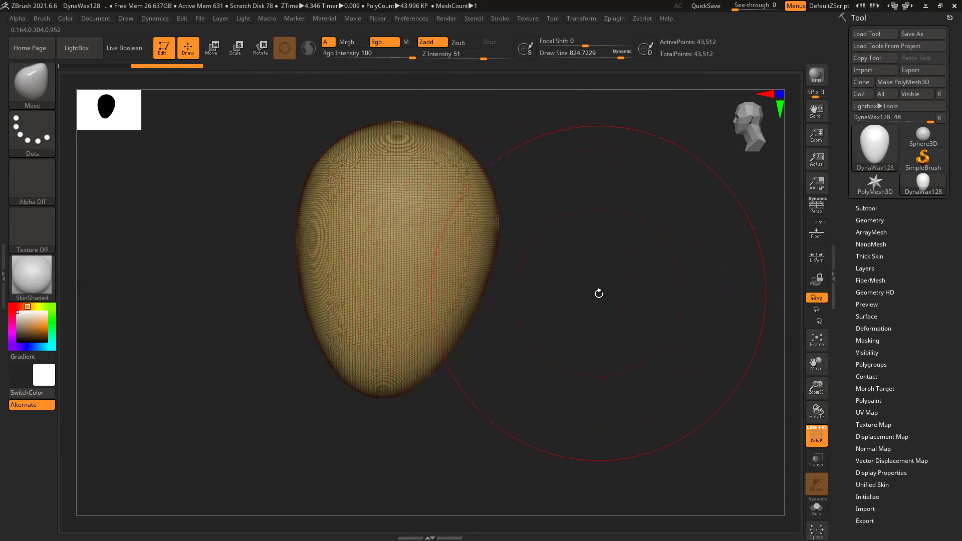
pyautogui.hotkey('shift', 'f')
# Change the head's material to StartupMaterial
pyautogui.moveTo(586, 292)
pyautogui.mouseDown()
pyautogui.moveTo(628, 290)
pyautogui.moveTo(601, 291)
pyautogui.moveTo(661, 311)
pyautogui.mouseUp()
pyautogui.click(27, 274)
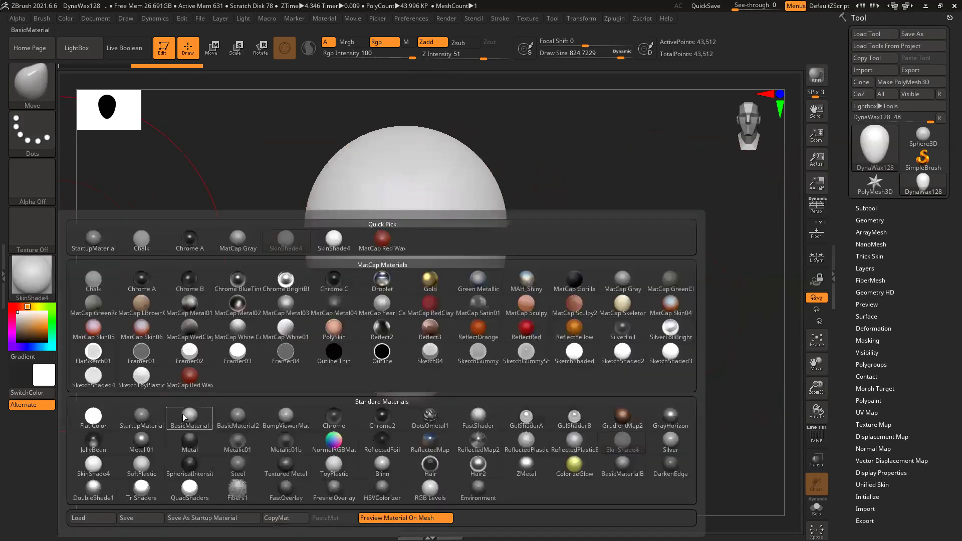
pyautogui.click(142, 418)
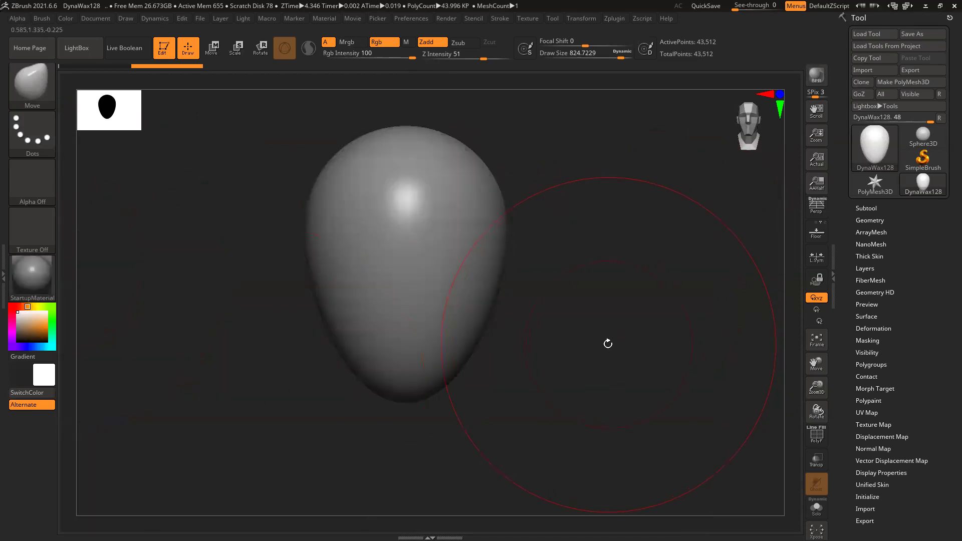
# Pull the back of the skull outward in side view and round its lower curve with the Move brush
pyautogui.moveTo(607, 339); pyautogui.dragTo(433, 339)
pyautogui.keyDown('shift'); pyautogui.moveTo(575, 326); pyautogui.dragTo(532, 344); pyautogui.keyUp('shift')
pyautogui.moveTo(648, 322)
pyautogui.mouseDown()
pyautogui.moveTo(525, 208)
pyautogui.moveTo(574, 213)
pyautogui.mouseUp()
pyautogui.moveTo(528, 162)
pyautogui.mouseDown()
pyautogui.moveTo(526, 150)
pyautogui.moveTo(515, 161)
pyautogui.mouseUp()
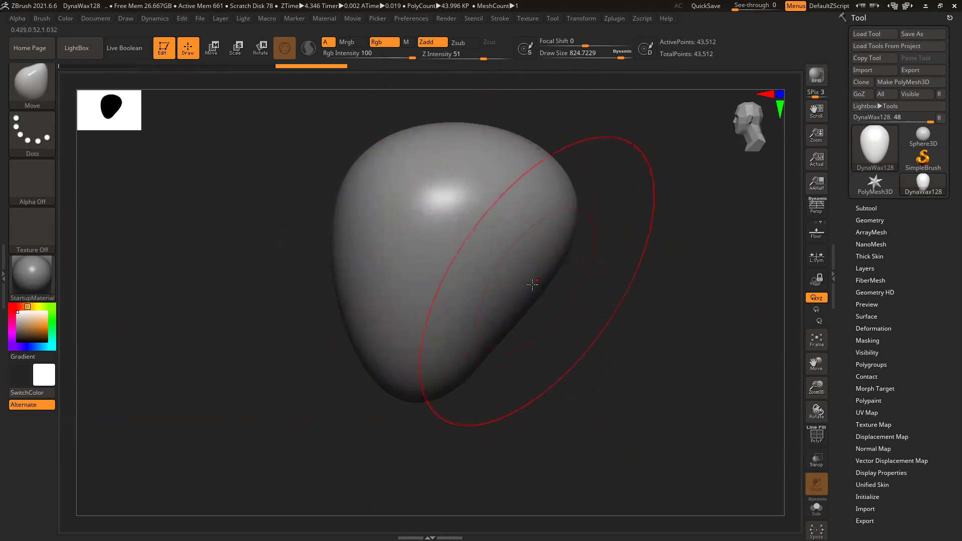
pyautogui.moveTo(532, 276); pyautogui.dragTo(546, 282)
pyautogui.moveTo(638, 296)
pyautogui.mouseDown()
pyautogui.moveTo(684, 292)
pyautogui.moveTo(614, 302)
pyautogui.moveTo(633, 301)
pyautogui.moveTo(625, 298)
pyautogui.mouseUp()
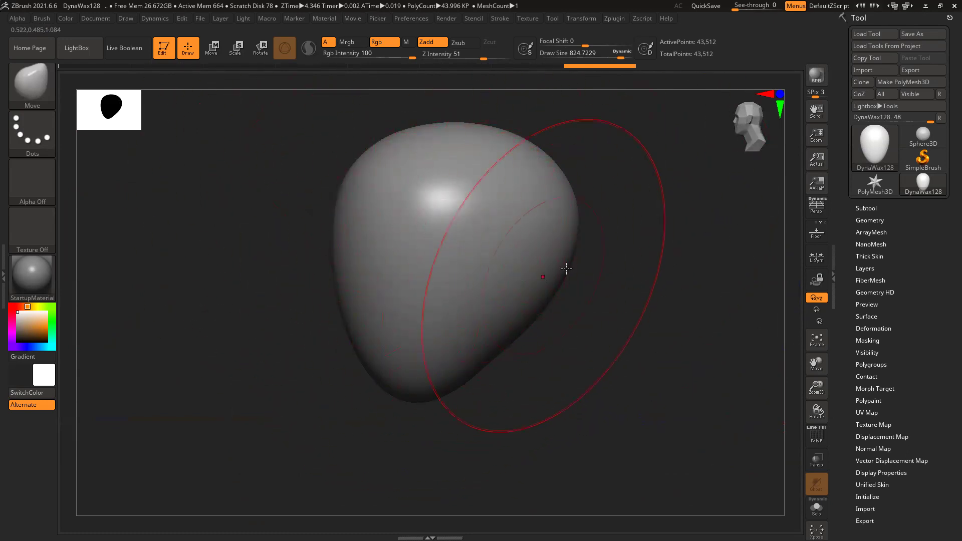
# Adjust the upper and middle sides of the skull symmetrically from the back view with the Move brush
pyautogui.moveTo(674, 310); pyautogui.dragTo(601, 303)
pyautogui.keyDown('alt'); pyautogui.moveTo(331, 228); pyautogui.dragTo(205, 236); pyautogui.keyUp('alt')
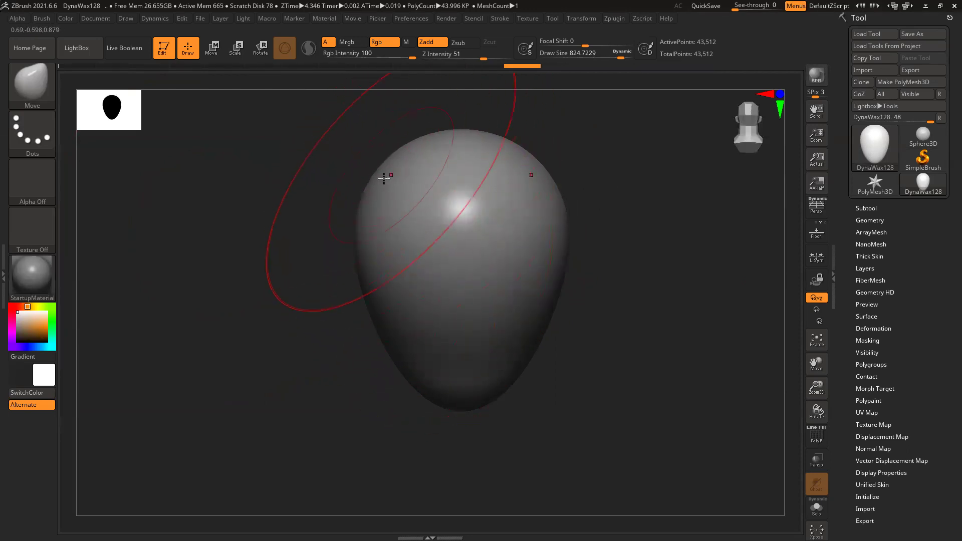
pyautogui.moveTo(375, 182); pyautogui.dragTo(370, 201)
pyautogui.moveTo(369, 255); pyautogui.dragTo(371, 267)
pyautogui.moveTo(241, 286)
pyautogui.mouseDown()
pyautogui.moveTo(349, 289)
pyautogui.moveTo(325, 289)
pyautogui.mouseUp()
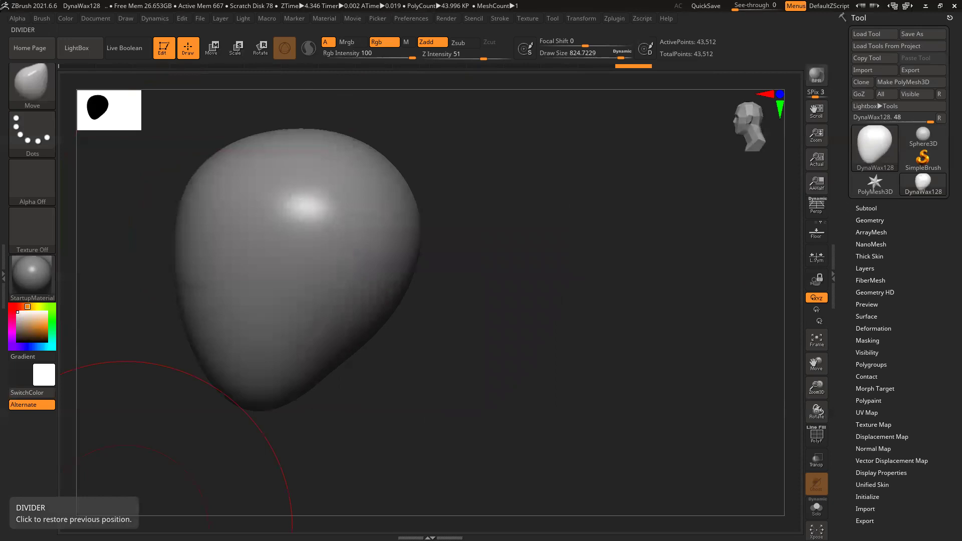
# Open AnatomyForSculptors.pdf in Adobe Acrobat Reader and fit one full page in the view
pyautogui.press('super+e')
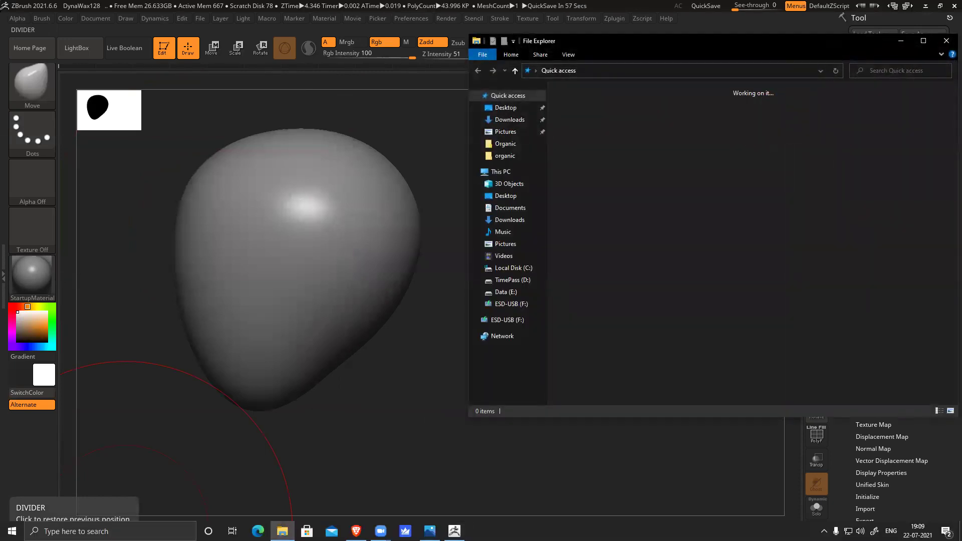
pyautogui.click(365, 94)
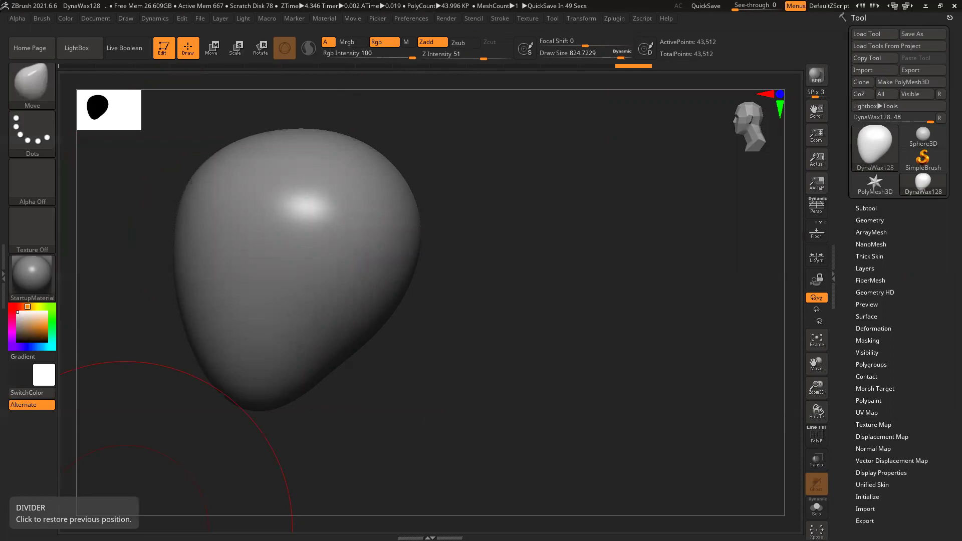
pyautogui.hotkey('alt', 'Tab')
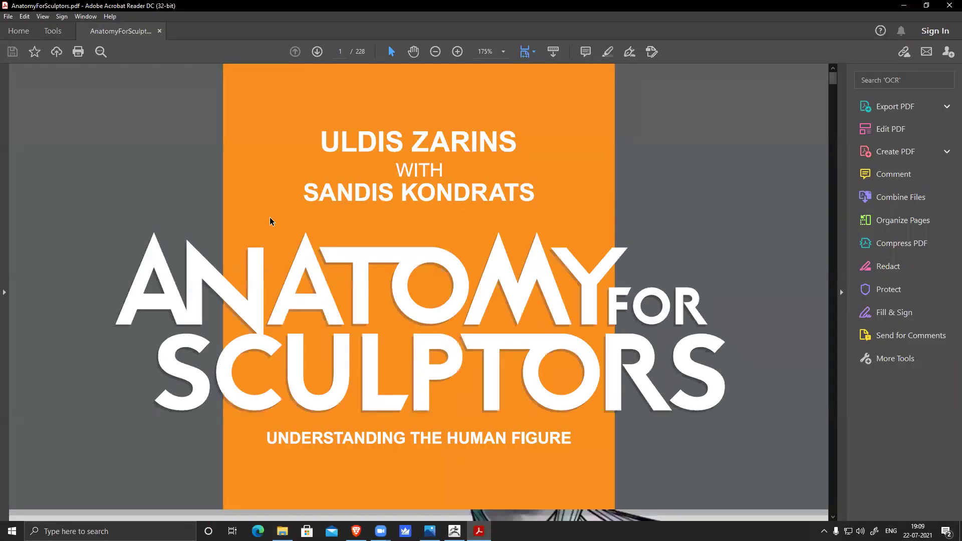
pyautogui.click(532, 51)
pyautogui.click(562, 83)
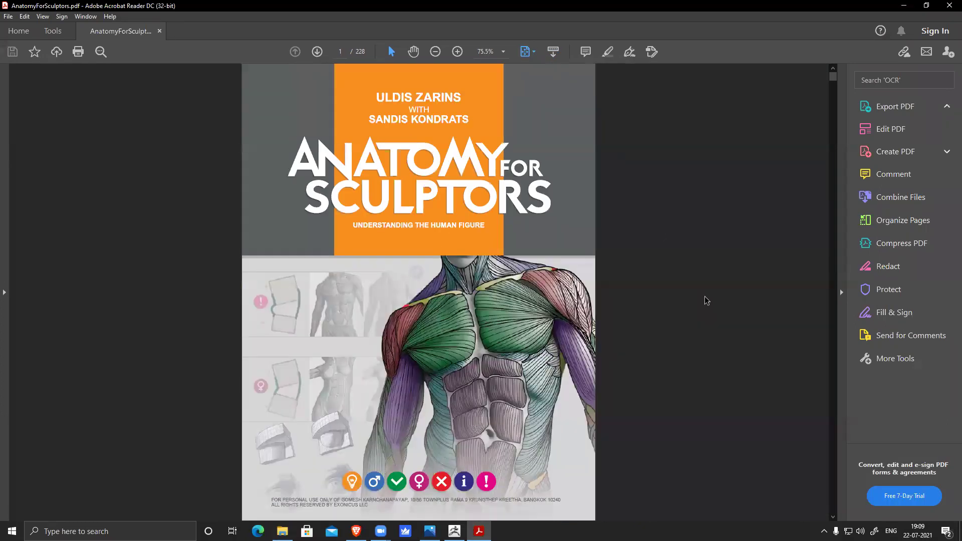
# Browse the anatomy book to the pages "Shapes That Form a Skull" and "Modeling a 3D Skull" and study the skull construction
pyautogui.scroll(-12, 706, 301)
pyautogui.scroll(-8, 706, 300)
pyautogui.scroll(-10, 706, 300)
pyautogui.scroll(-9, 706, 301)
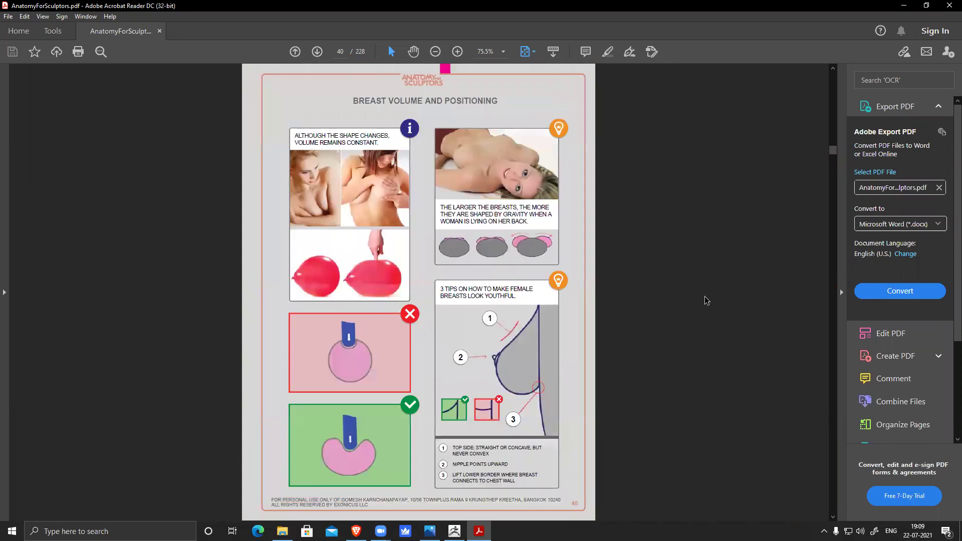
pyautogui.scroll(-6, 706, 300)
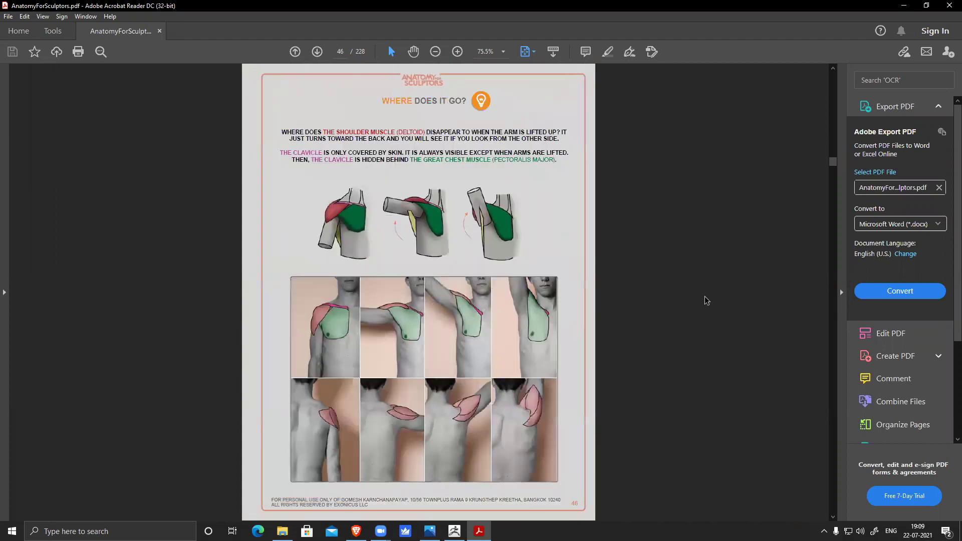
pyautogui.scroll(-4, 706, 301)
pyautogui.scroll(-4, 706, 301)
pyautogui.scroll(-5, 706, 300)
pyautogui.scroll(-3, 706, 301)
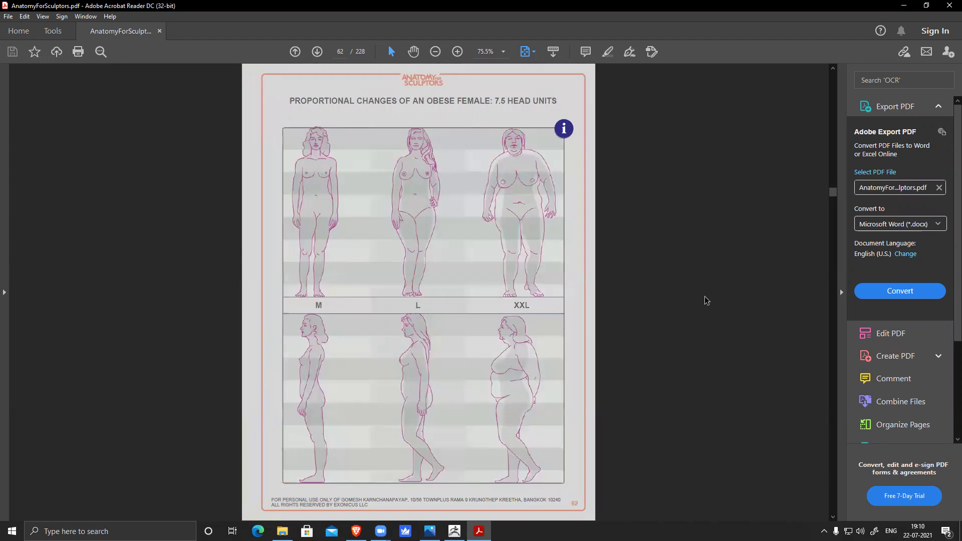
pyautogui.scroll(-4, 706, 300)
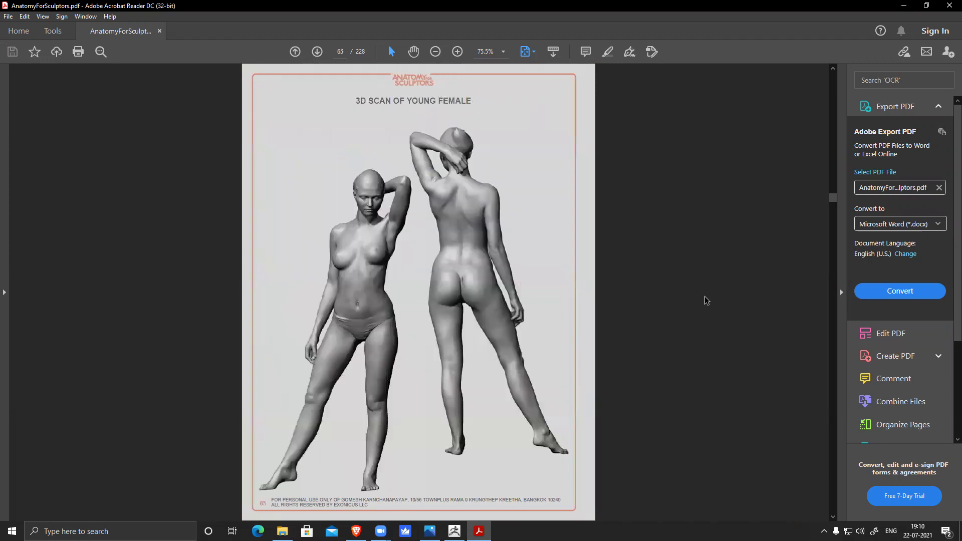
pyautogui.scroll(-5, 706, 301)
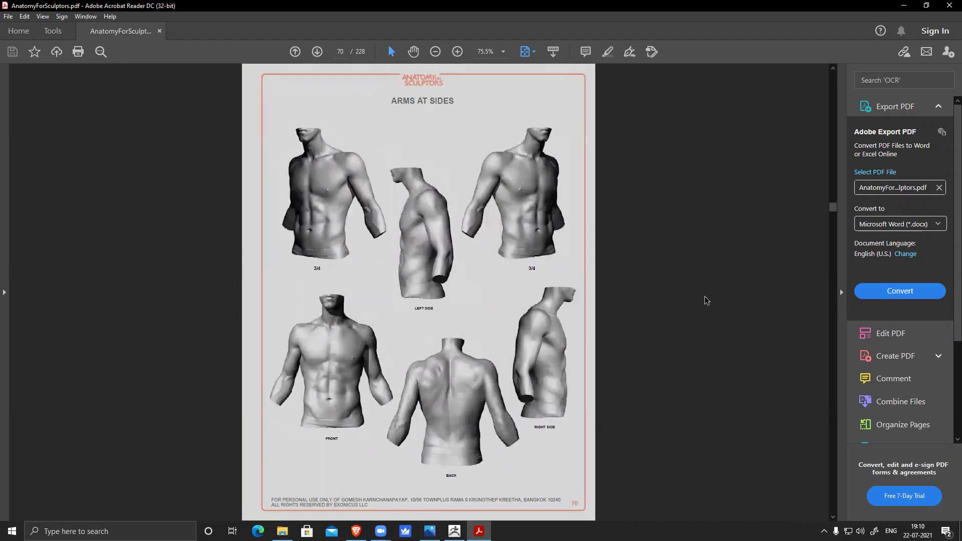
pyautogui.scroll(-2, 707, 300)
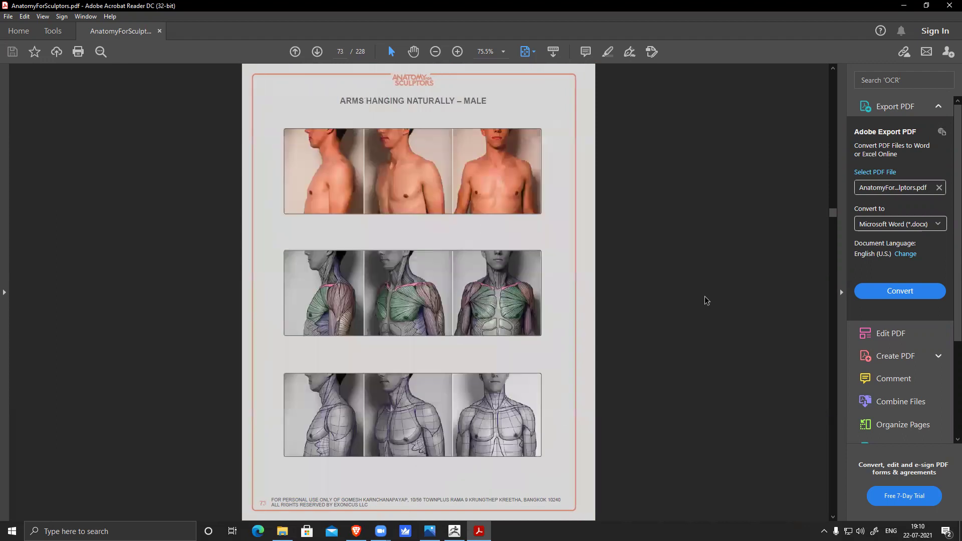
pyautogui.scroll(-2, 706, 301)
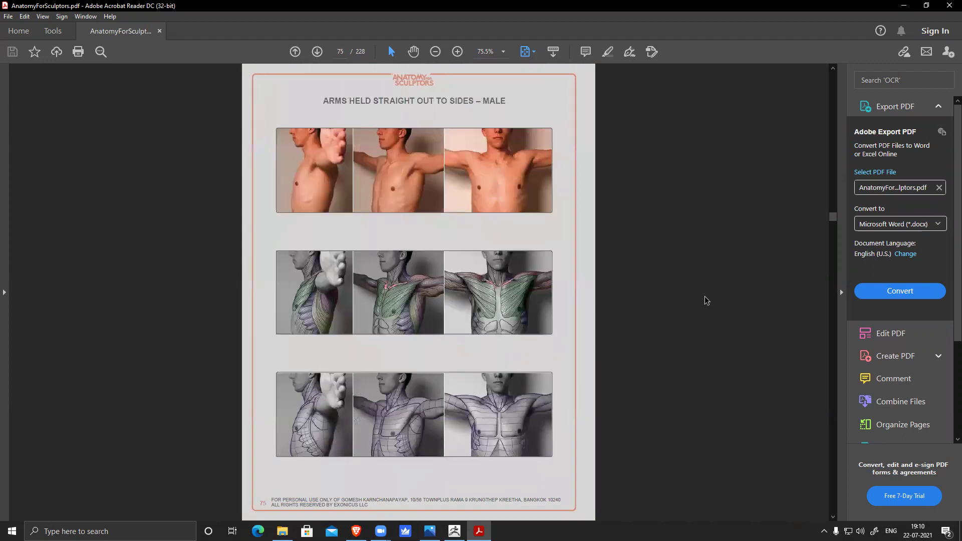
pyautogui.scroll(-1, 707, 301)
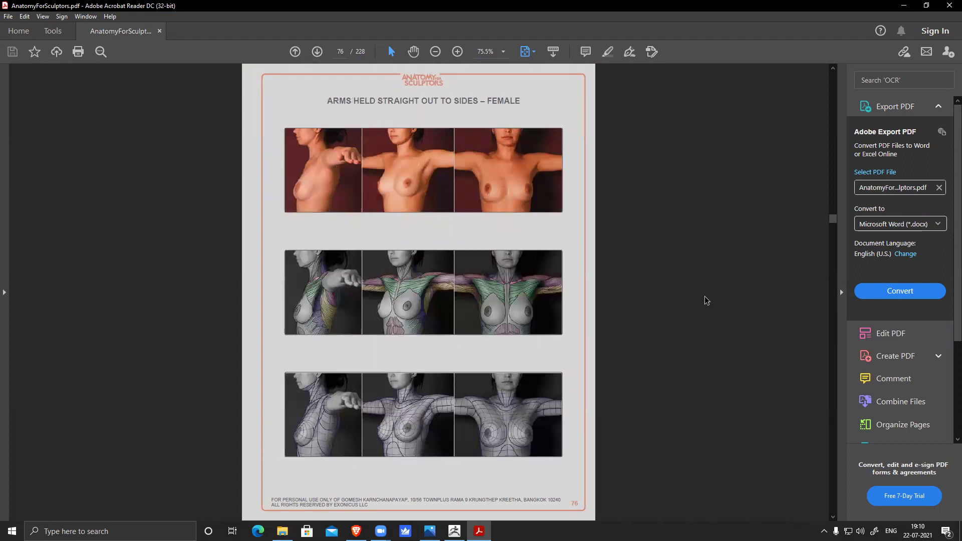
pyautogui.scroll(-3, 706, 300)
pyautogui.scroll(-8, 706, 300)
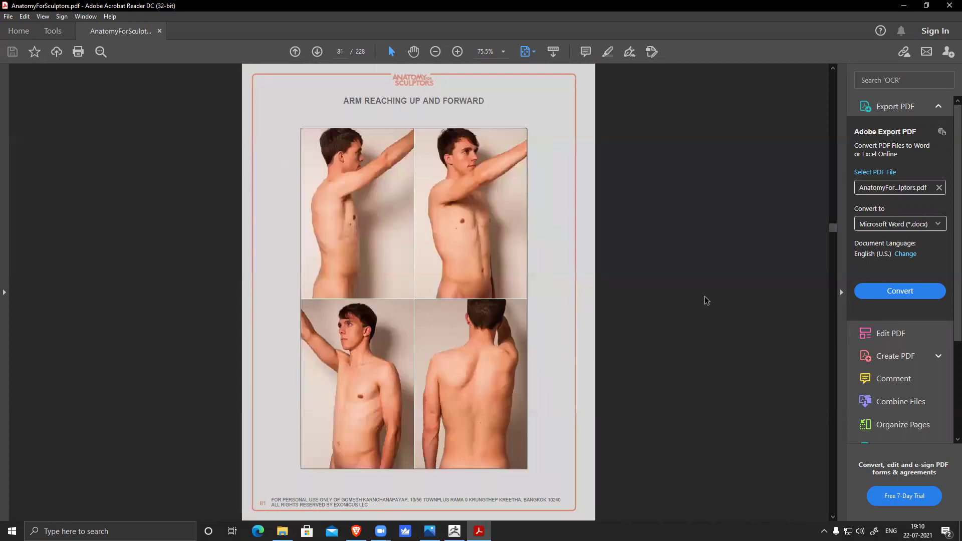
pyautogui.scroll(-9, 706, 300)
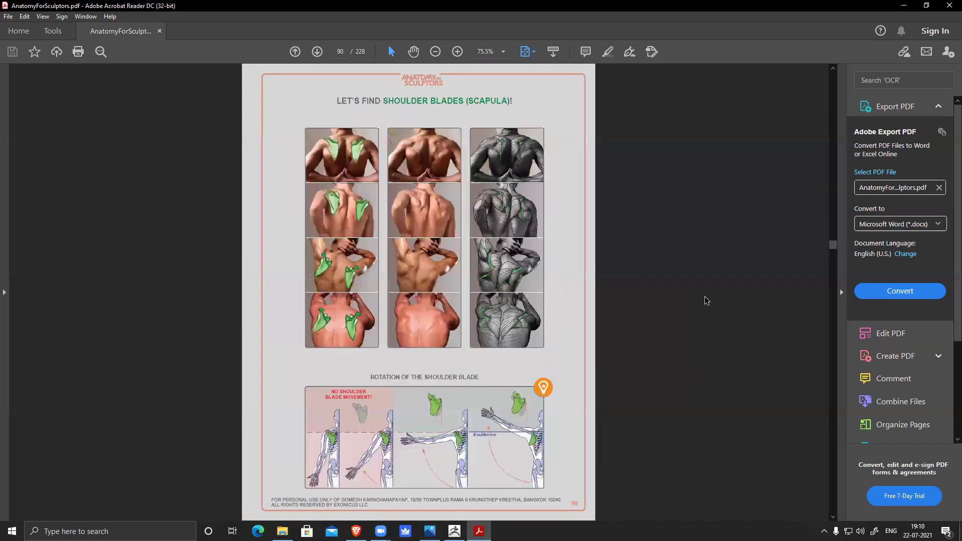
pyautogui.scroll(-2, 707, 301)
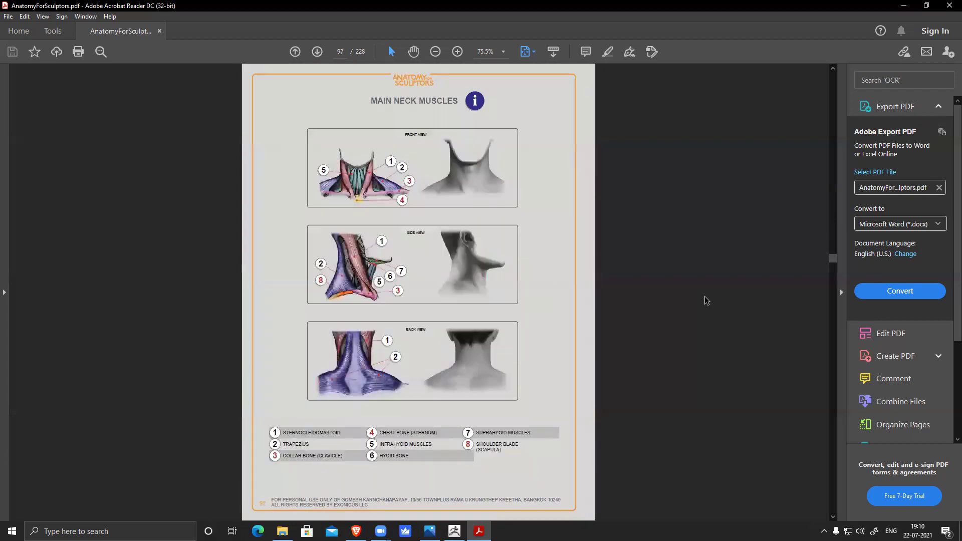
pyautogui.scroll(-1, 707, 301)
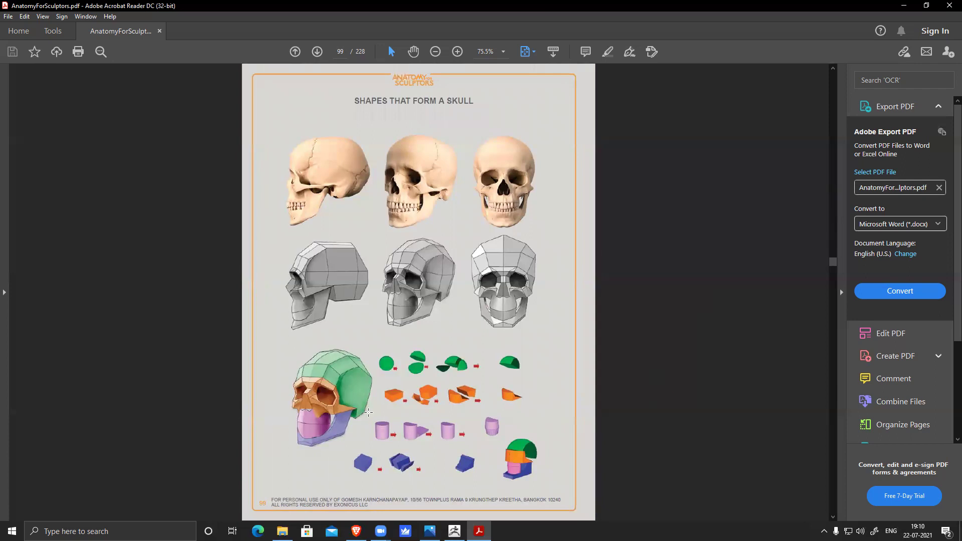
pyautogui.scroll(-1, 518, 324)
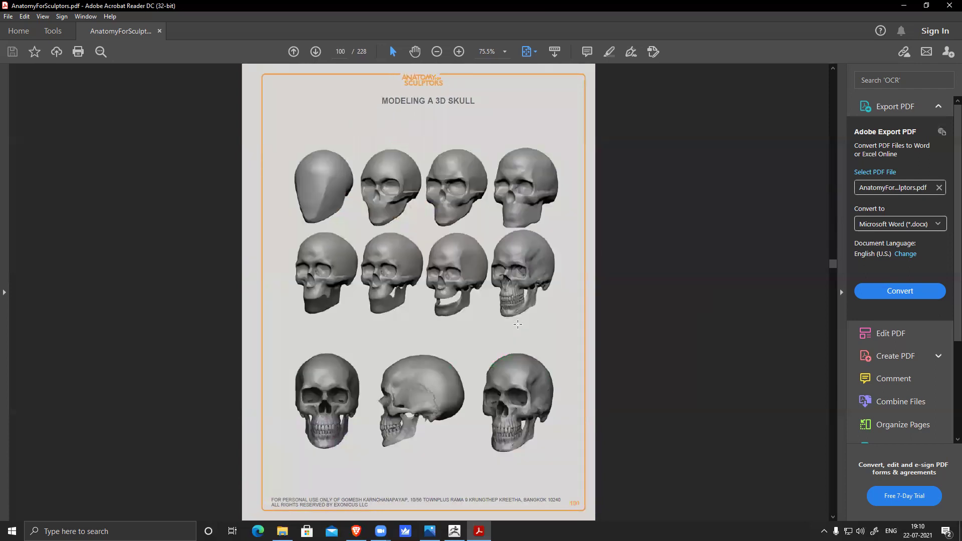
pyautogui.scroll(-1, 517, 324)
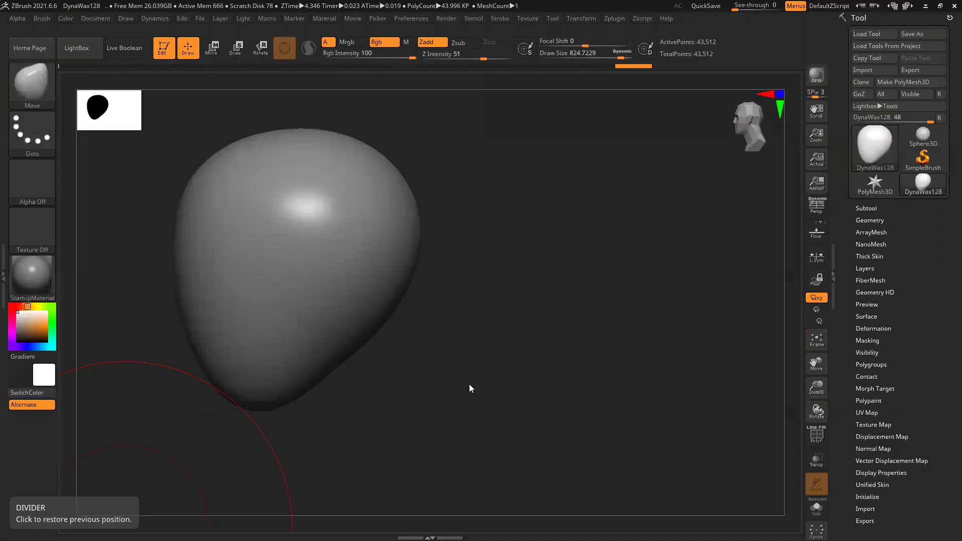
# Switch back to ZBrush, compare the head with perspective distortion on and off, leave it off, and review the side and front shapes
pyautogui.moveTo(467, 388); pyautogui.dragTo(537, 366)
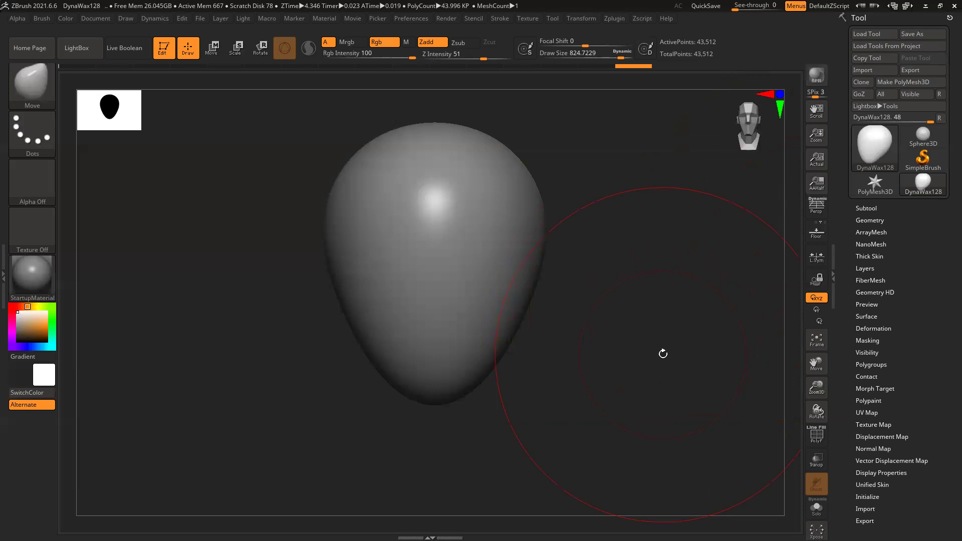
pyautogui.click(816, 207)
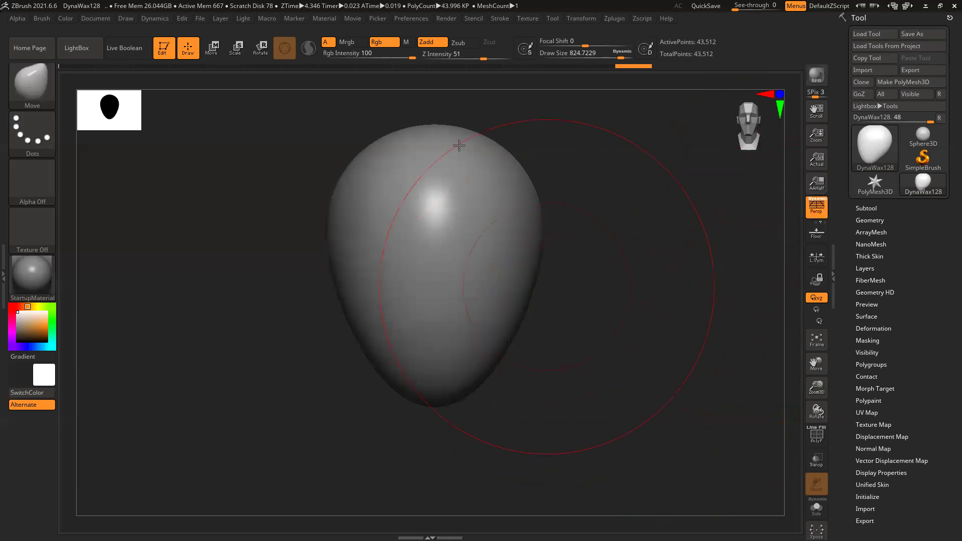
pyautogui.click(818, 211)
pyautogui.click(818, 211)
pyautogui.click(818, 211)
pyautogui.click(818, 212)
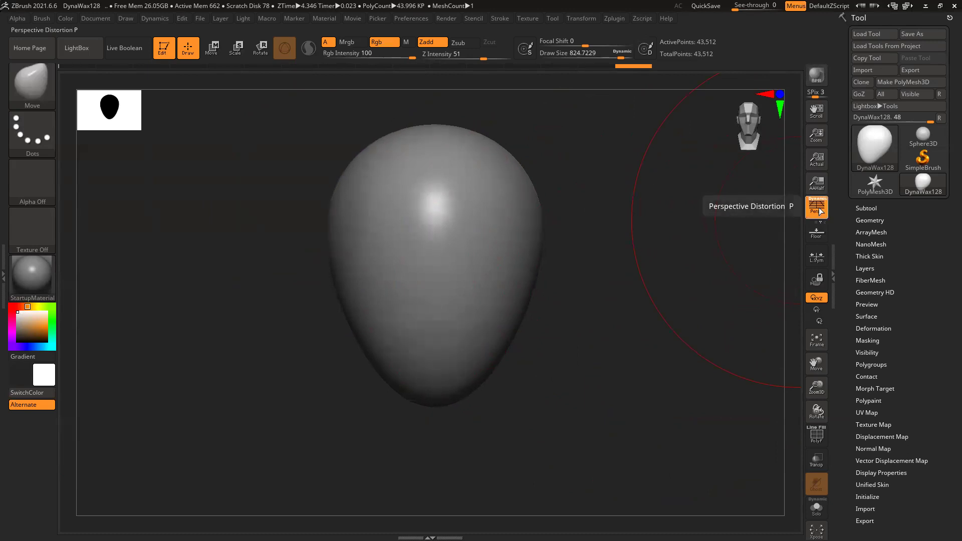
pyautogui.click(818, 211)
pyautogui.click(818, 211)
pyautogui.click(820, 210)
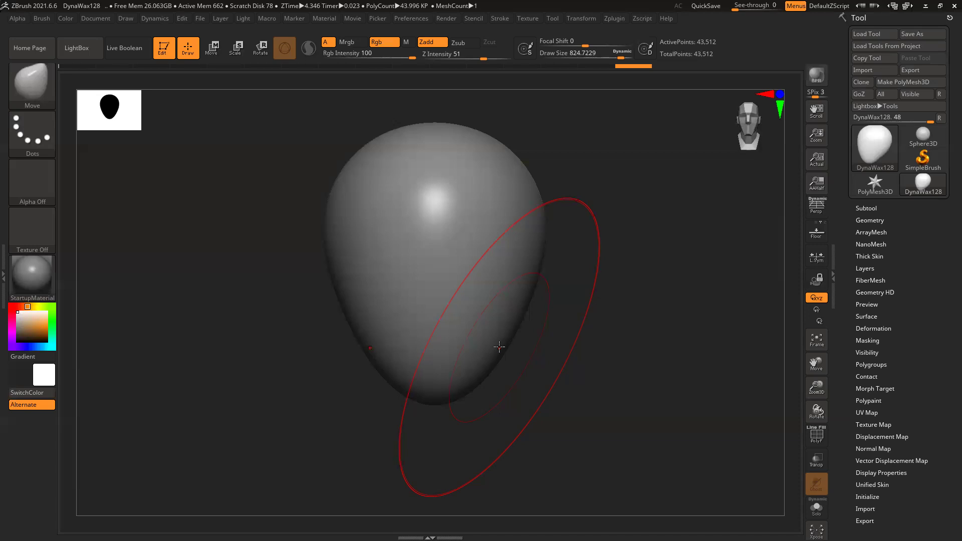
pyautogui.moveTo(691, 379); pyautogui.dragTo(620, 409)
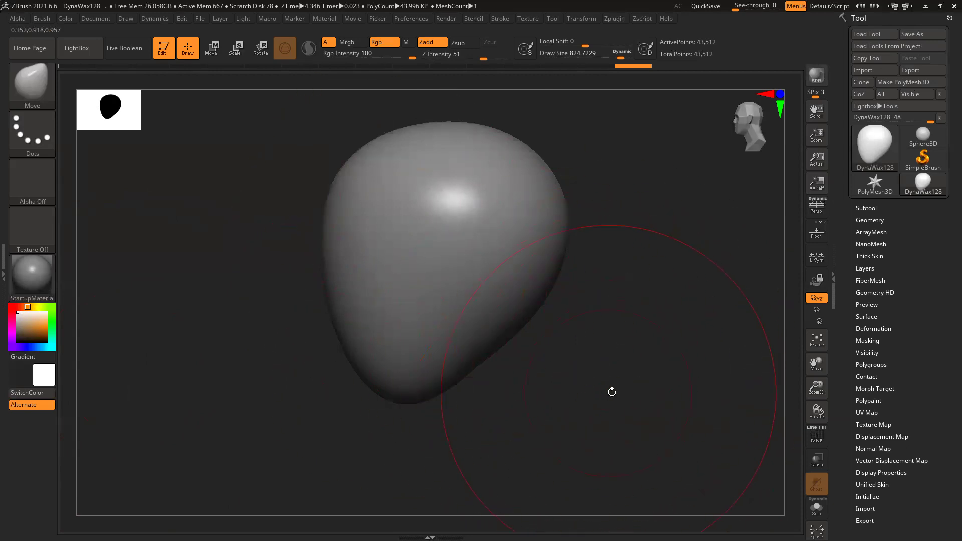
pyautogui.moveTo(602, 388)
pyautogui.mouseDown()
pyautogui.moveTo(620, 388)
pyautogui.moveTo(579, 378)
pyautogui.mouseUp()
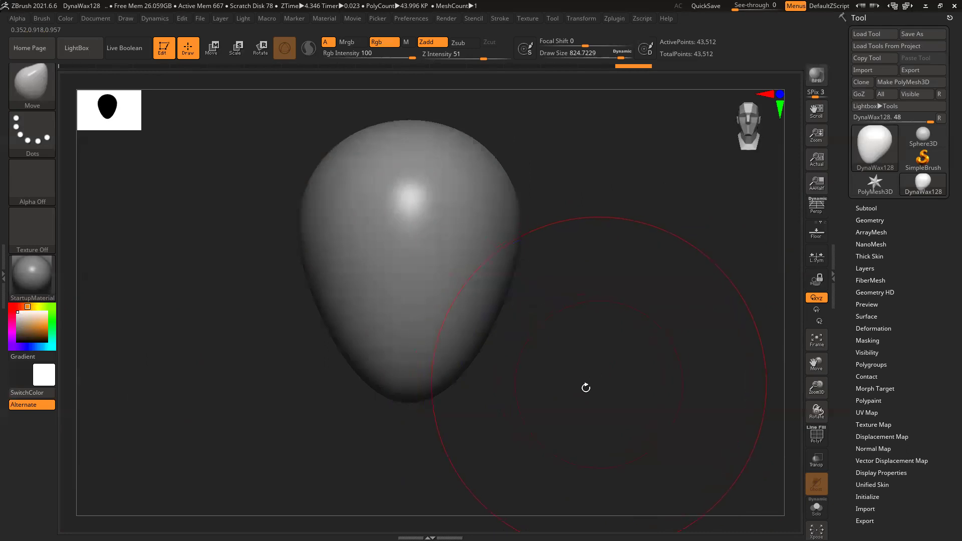
# Pull the chin down and forward from the side view with the Move brush and check the head's front shape
pyautogui.moveTo(573, 339); pyautogui.dragTo(411, 381)
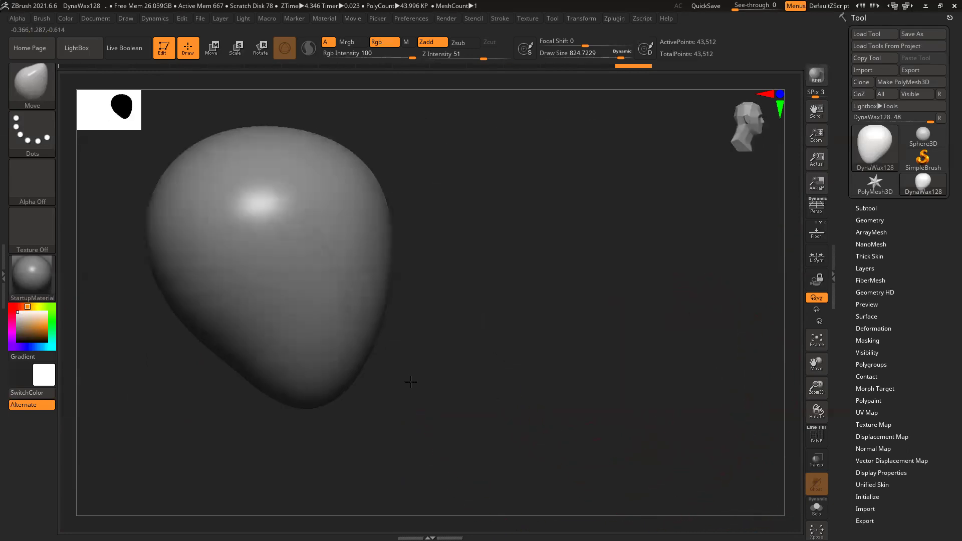
pyautogui.moveTo(323, 409); pyautogui.dragTo(334, 417)
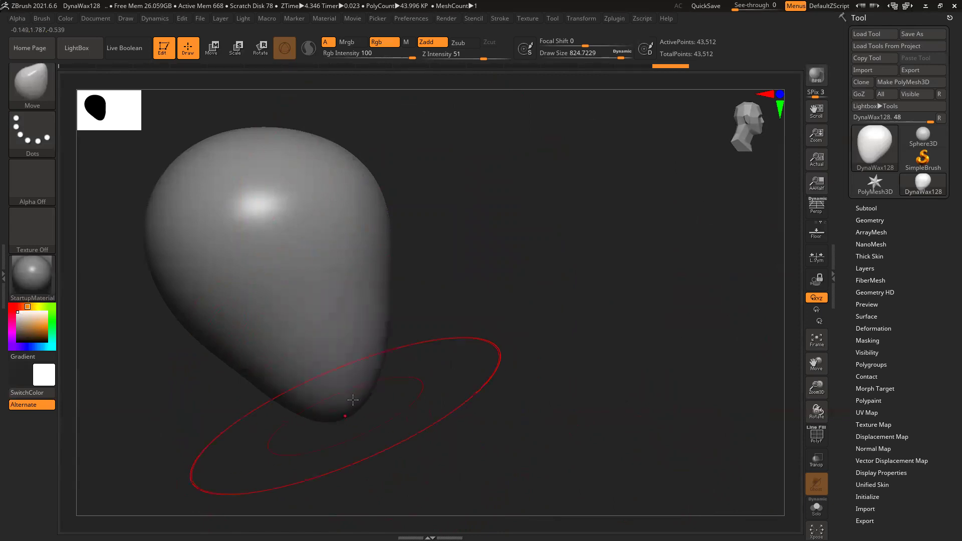
pyautogui.moveTo(344, 408); pyautogui.dragTo(348, 414)
pyautogui.moveTo(545, 380)
pyautogui.keyDown('alt'); pyautogui.mouseDown()
pyautogui.moveTo(584, 395)
pyautogui.moveTo(494, 386)
pyautogui.mouseUp(); pyautogui.keyUp('alt')
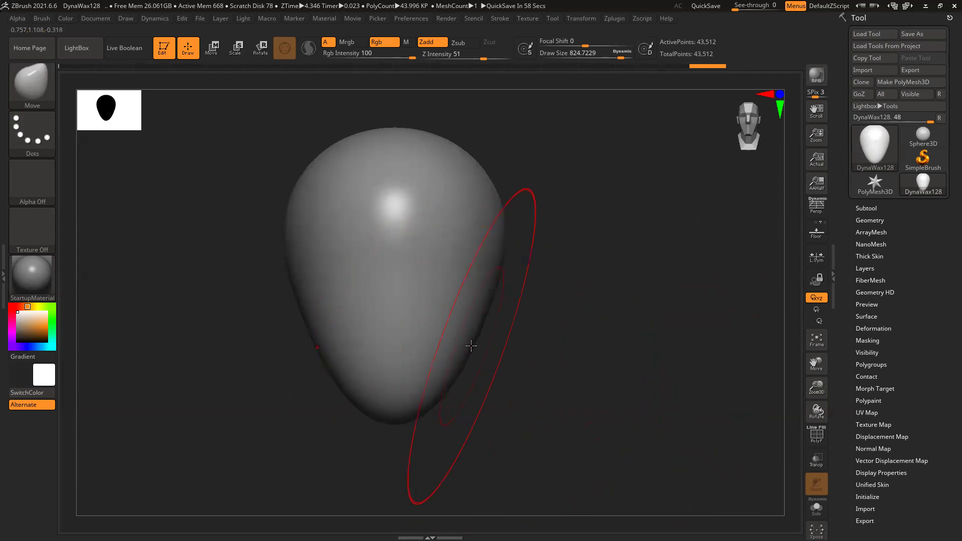
pyautogui.moveTo(543, 347); pyautogui.dragTo(332, 161)
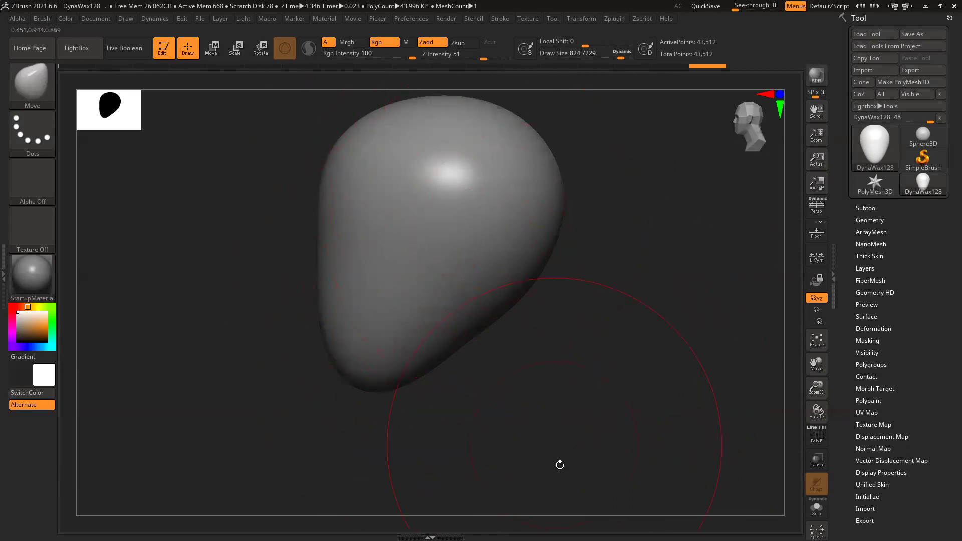
# View the head from below and choose the TrimDynamic brush
pyautogui.moveTo(564, 435); pyautogui.dragTo(186, 303)
pyautogui.press('b')
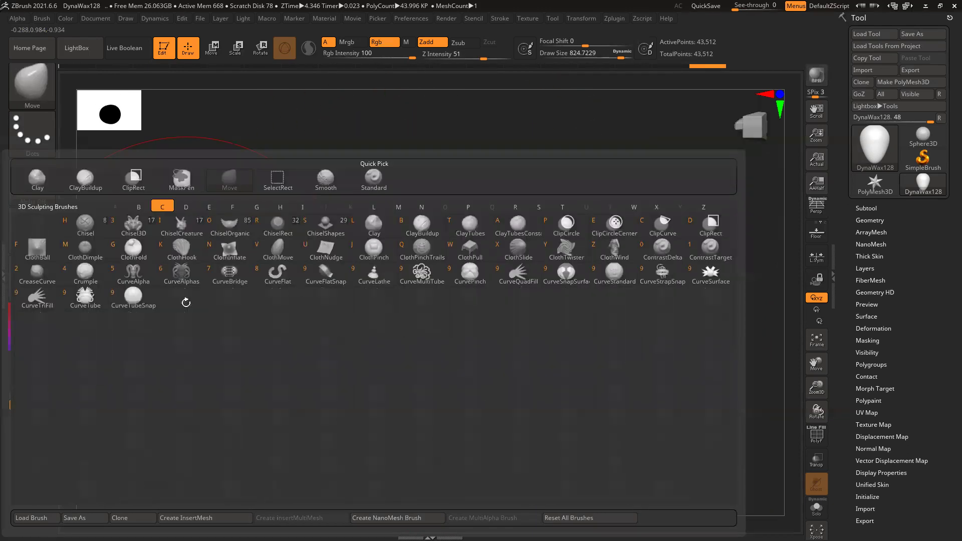
pyautogui.press('c')
pyautogui.press('b')
pyautogui.moveTo(626, 217)
pyautogui.mouseDown()
pyautogui.moveTo(613, 196)
pyautogui.moveTo(626, 236)
pyautogui.moveTo(489, 275)
pyautogui.moveTo(489, 291)
pyautogui.moveTo(466, 295)
pyautogui.mouseUp()
pyautogui.press('space')
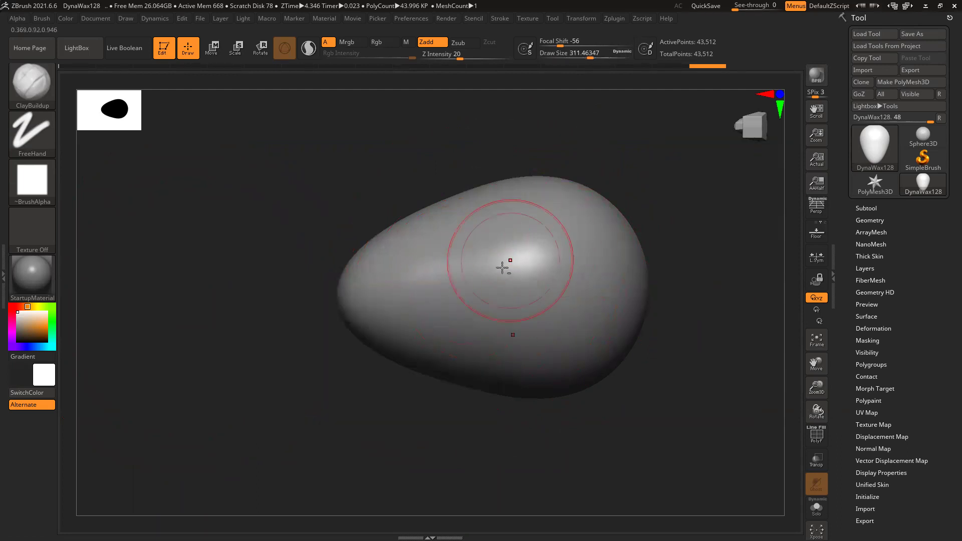
pyautogui.press('b')
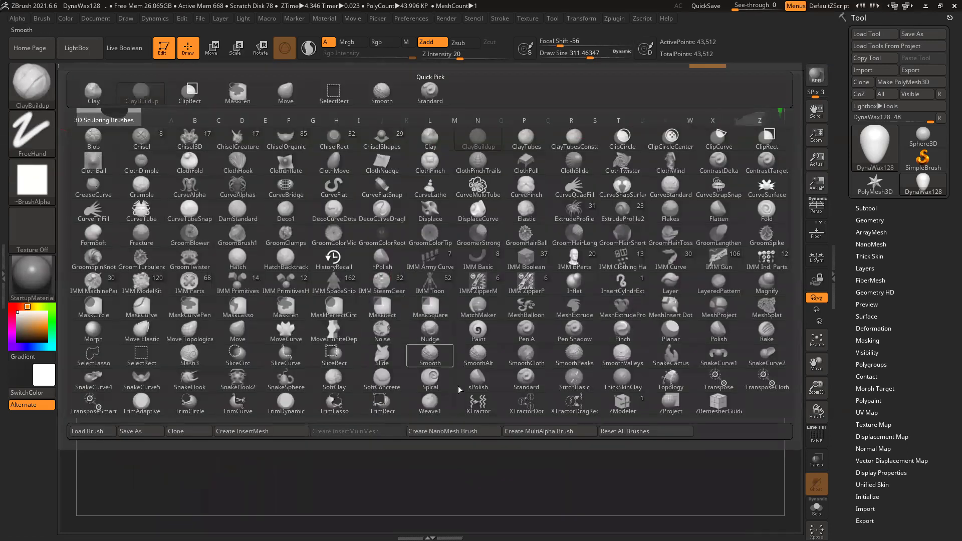
pyautogui.click(285, 402)
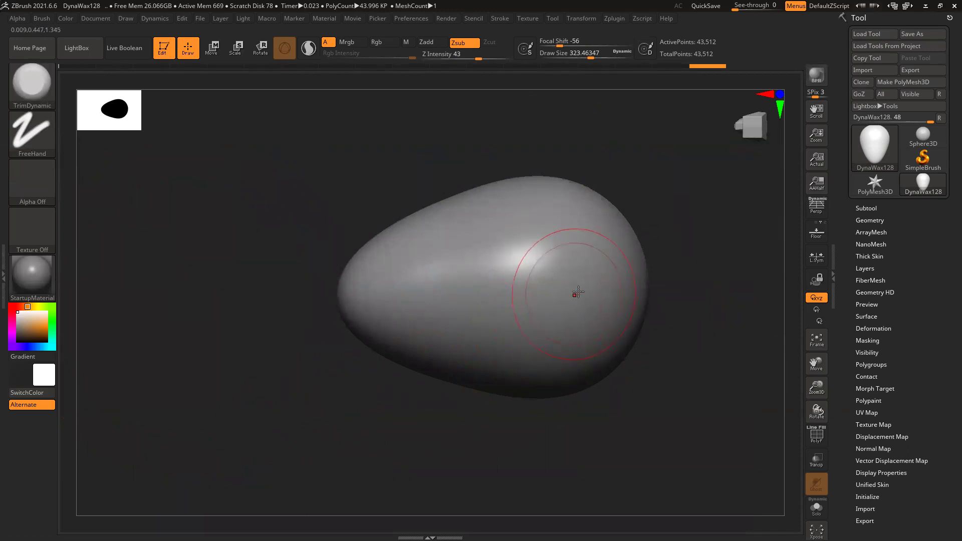
# Try to flatten the whole underside of the skull from the chin to the back with TrimDynamic
pyautogui.moveTo(589, 299)
pyautogui.mouseDown()
pyautogui.moveTo(384, 307)
pyautogui.moveTo(536, 260)
pyautogui.moveTo(495, 288)
pyautogui.moveTo(461, 260)
pyautogui.moveTo(583, 254)
pyautogui.moveTo(505, 287)
pyautogui.moveTo(416, 273)
pyautogui.moveTo(527, 249)
pyautogui.moveTo(406, 272)
pyautogui.moveTo(540, 239)
pyautogui.moveTo(436, 290)
pyautogui.moveTo(569, 281)
pyautogui.moveTo(565, 238)
pyautogui.moveTo(434, 257)
pyautogui.moveTo(467, 246)
pyautogui.moveTo(521, 275)
pyautogui.moveTo(575, 268)
pyautogui.moveTo(569, 259)
pyautogui.moveTo(607, 264)
pyautogui.moveTo(510, 245)
pyautogui.mouseUp()
pyautogui.moveTo(566, 235)
pyautogui.keyDown('shift'); pyautogui.mouseDown()
pyautogui.moveTo(506, 244)
pyautogui.moveTo(517, 350)
pyautogui.mouseUp(); pyautogui.keyUp('shift')
pyautogui.moveTo(709, 268); pyautogui.dragTo(458, 308)
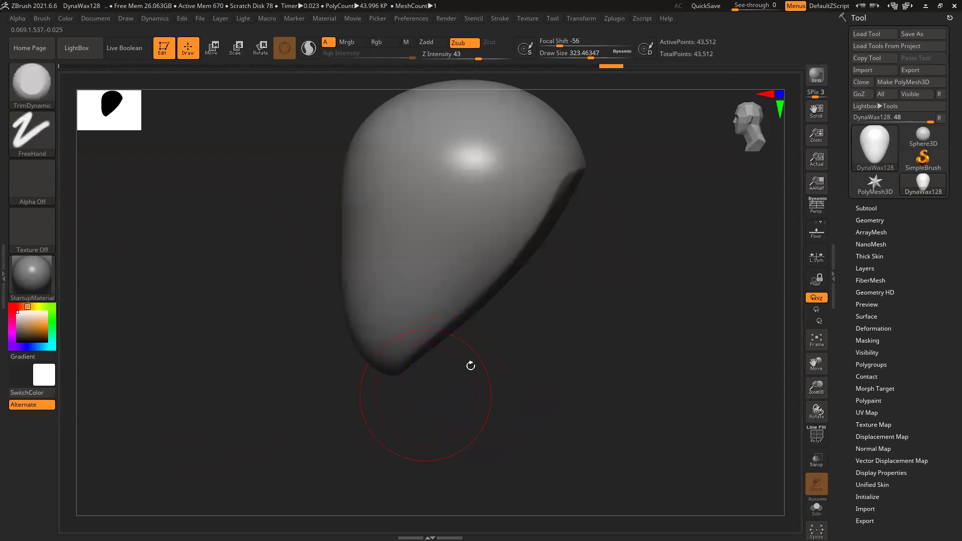
pyautogui.moveTo(621, 311); pyautogui.dragTo(576, 212)
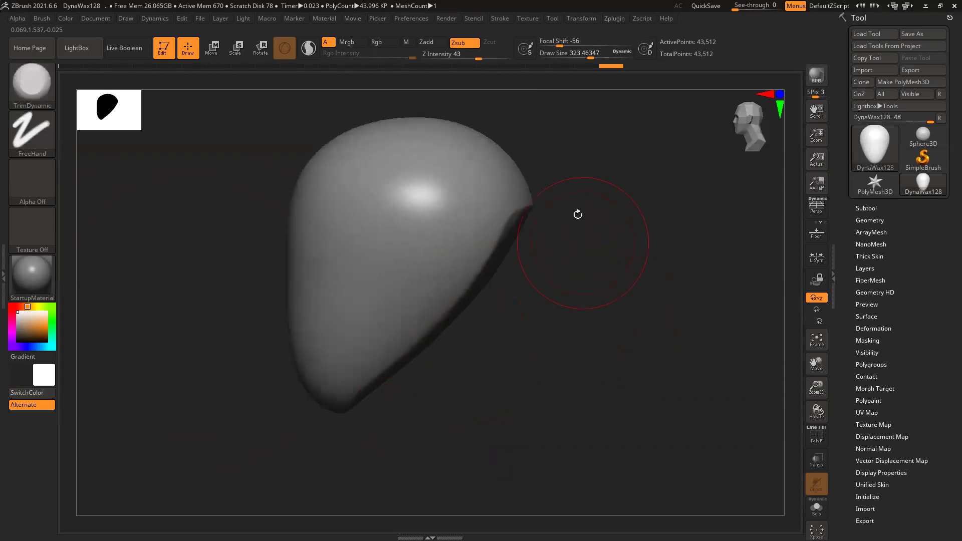
pyautogui.moveTo(643, 260); pyautogui.dragTo(440, 168)
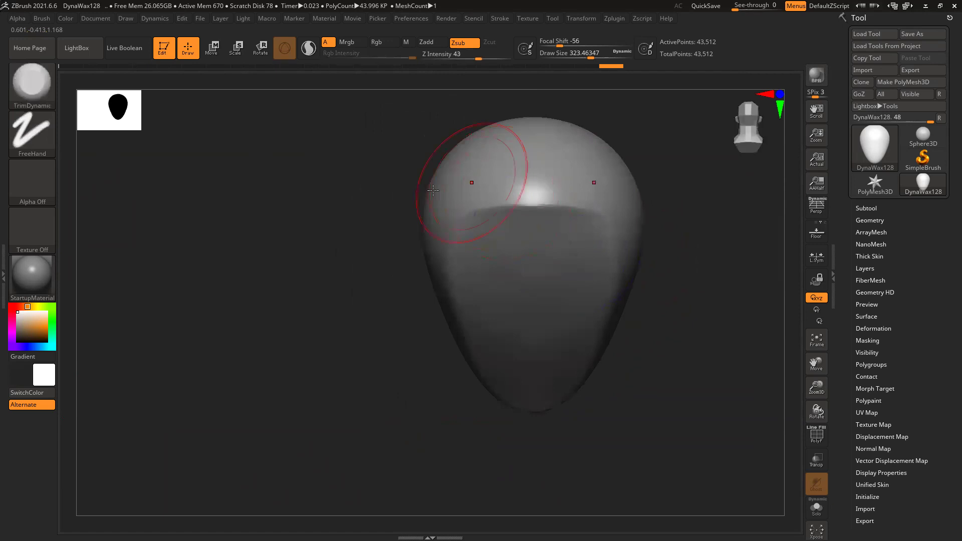
pyautogui.press('ctrl')
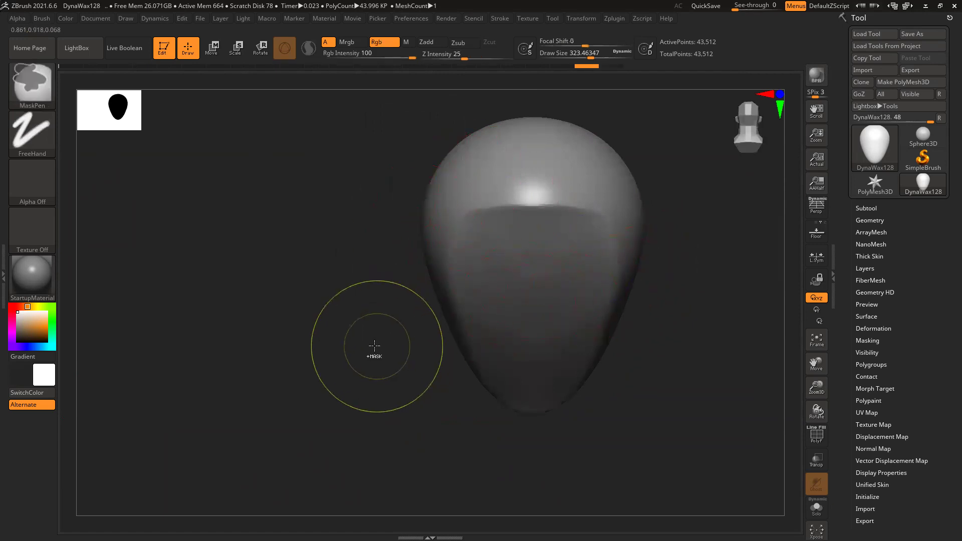
pyautogui.hotkey('ctrl', 'z')
pyautogui.hotkey('ctrl', 'z')
# Flatten a smaller area of the skull's underside behind the jaw with TrimDynamic and smooth it
pyautogui.moveTo(603, 381); pyautogui.dragTo(456, 357)
pyautogui.moveTo(399, 337); pyautogui.dragTo(446, 370)
pyautogui.moveTo(361, 404)
pyautogui.mouseDown()
pyautogui.moveTo(382, 361)
pyautogui.moveTo(331, 406)
pyautogui.moveTo(326, 424)
pyautogui.moveTo(344, 440)
pyautogui.moveTo(383, 371)
pyautogui.moveTo(378, 348)
pyautogui.moveTo(415, 340)
pyautogui.moveTo(326, 369)
pyautogui.moveTo(354, 322)
pyautogui.moveTo(403, 341)
pyautogui.moveTo(403, 357)
pyautogui.moveTo(376, 410)
pyautogui.moveTo(346, 427)
pyautogui.mouseUp()
pyautogui.press('shift')
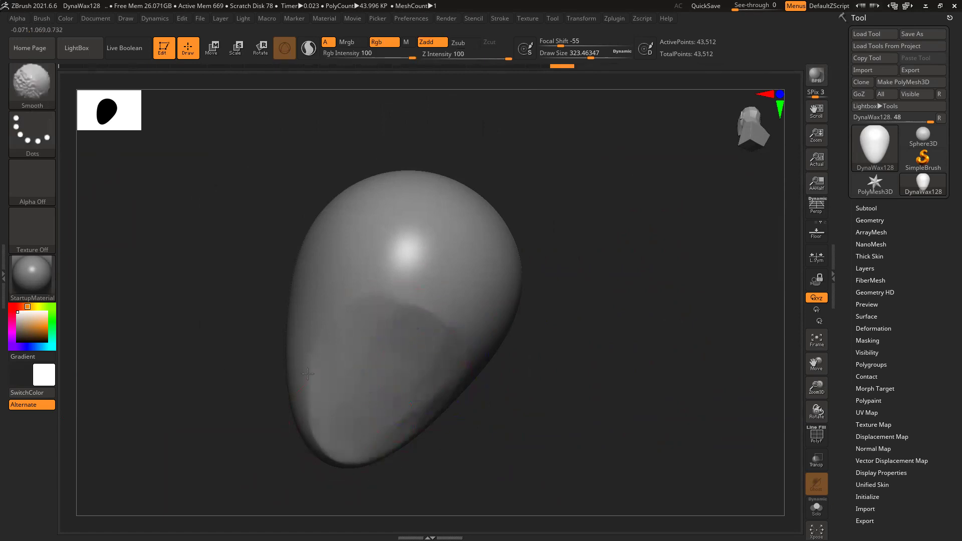
pyautogui.moveTo(606, 327)
pyautogui.keyDown('shift'); pyautogui.mouseDown()
pyautogui.moveTo(577, 358)
pyautogui.moveTo(613, 341)
pyautogui.moveTo(534, 356)
pyautogui.mouseUp(); pyautogui.keyUp('shift')
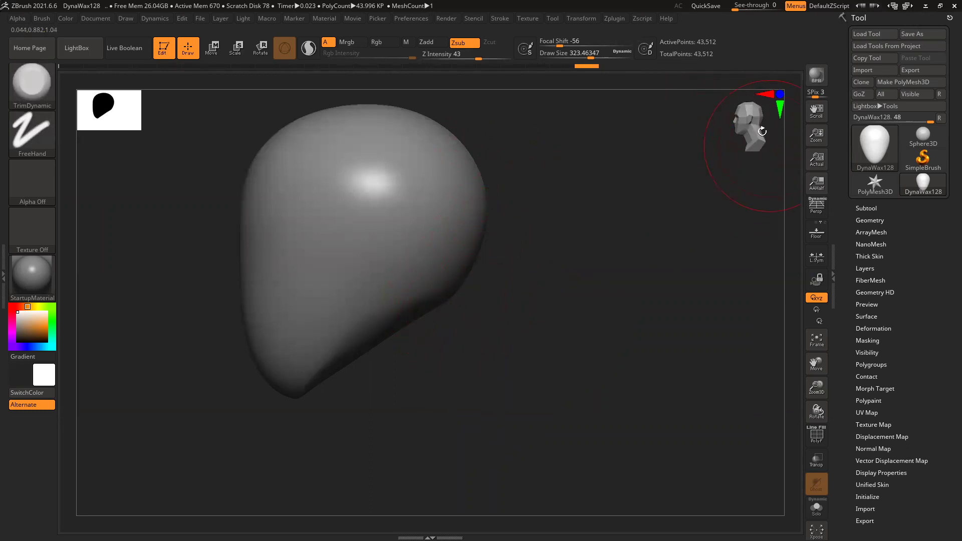
# Mask a rounded neck area on the flattened underside of the skull and invert the mask
pyautogui.moveTo(444, 315); pyautogui.dragTo(322, 301)
pyautogui.moveTo(451, 389)
pyautogui.mouseDown()
pyautogui.moveTo(458, 327)
pyautogui.moveTo(369, 317)
pyautogui.moveTo(418, 388)
pyautogui.moveTo(418, 408)
pyautogui.moveTo(429, 325)
pyautogui.moveTo(397, 290)
pyautogui.moveTo(416, 299)
pyautogui.moveTo(427, 282)
pyautogui.moveTo(422, 294)
pyautogui.mouseUp()
pyautogui.keyDown('ctrl'); pyautogui.click(403, 301); pyautogui.keyUp('ctrl')
pyautogui.hotkey('ctrl', 'z')
pyautogui.moveTo(576, 305)
pyautogui.mouseDown()
pyautogui.moveTo(596, 315)
pyautogui.moveTo(497, 297)
pyautogui.mouseUp()
pyautogui.moveTo(504, 280)
pyautogui.mouseDown()
pyautogui.moveTo(528, 296)
pyautogui.moveTo(526, 316)
pyautogui.moveTo(462, 296)
pyautogui.mouseUp()
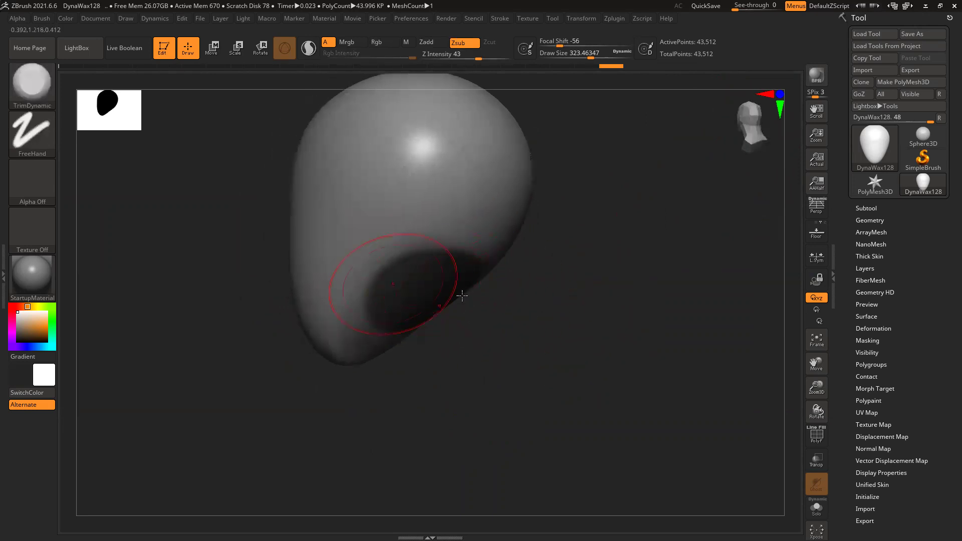
pyautogui.moveTo(583, 307); pyautogui.dragTo(494, 300)
pyautogui.keyDown('ctrl'); pyautogui.click(577, 319); pyautogui.keyUp('ctrl')
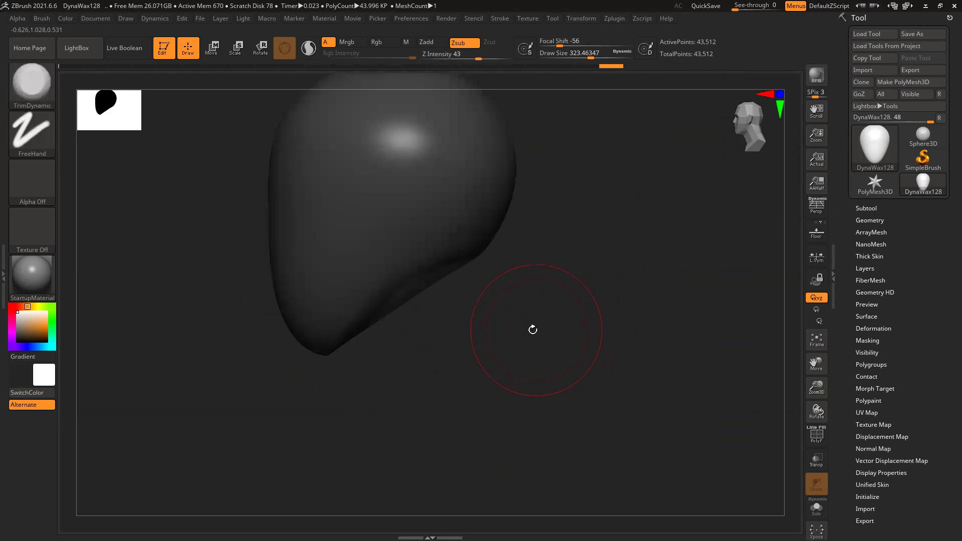
# Pull the unmasked underside area down and backward with the Move gizmo to form an angled neck
pyautogui.press('w')
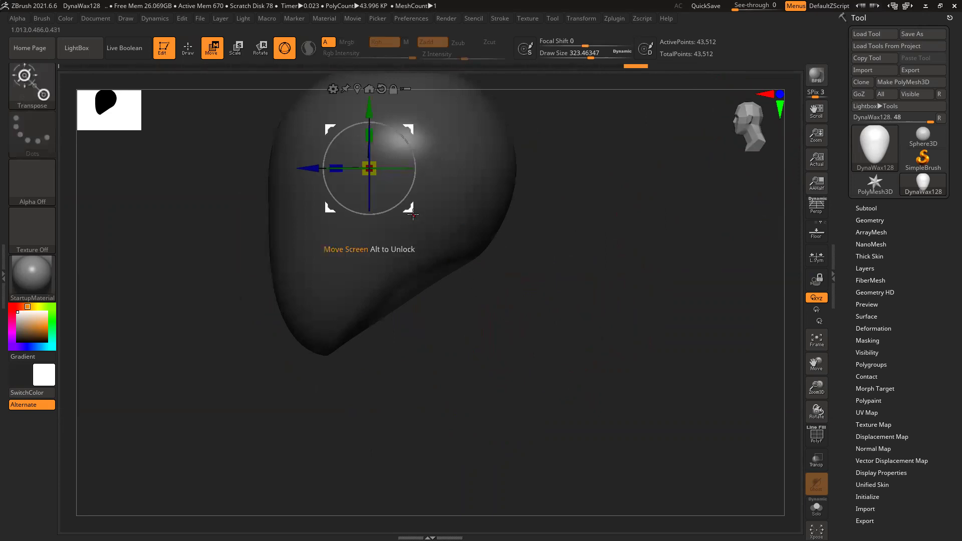
pyautogui.moveTo(411, 209); pyautogui.dragTo(467, 355)
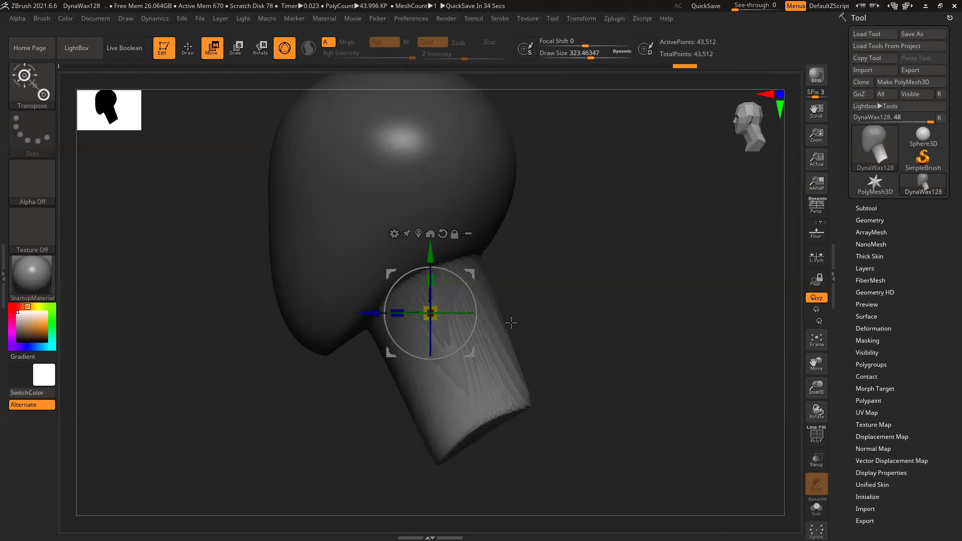
# Clear the mask and remesh the head and neck with DynaMesh, checking the wireframe
pyautogui.keyDown('ctrl'); pyautogui.moveTo(579, 226); pyautogui.dragTo(671, 348); pyautogui.keyUp('ctrl')
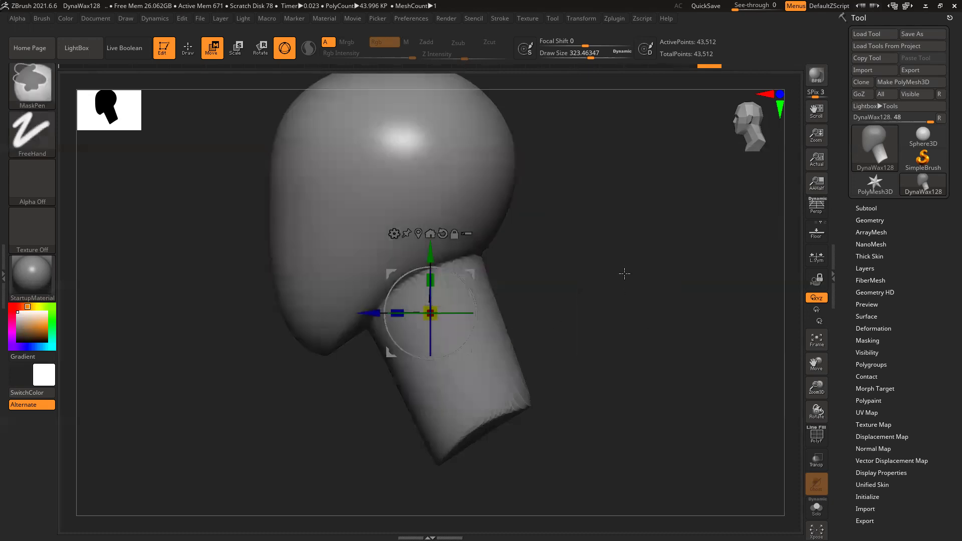
pyautogui.keyDown('ctrl'); pyautogui.moveTo(604, 227); pyautogui.dragTo(726, 332); pyautogui.keyUp('ctrl')
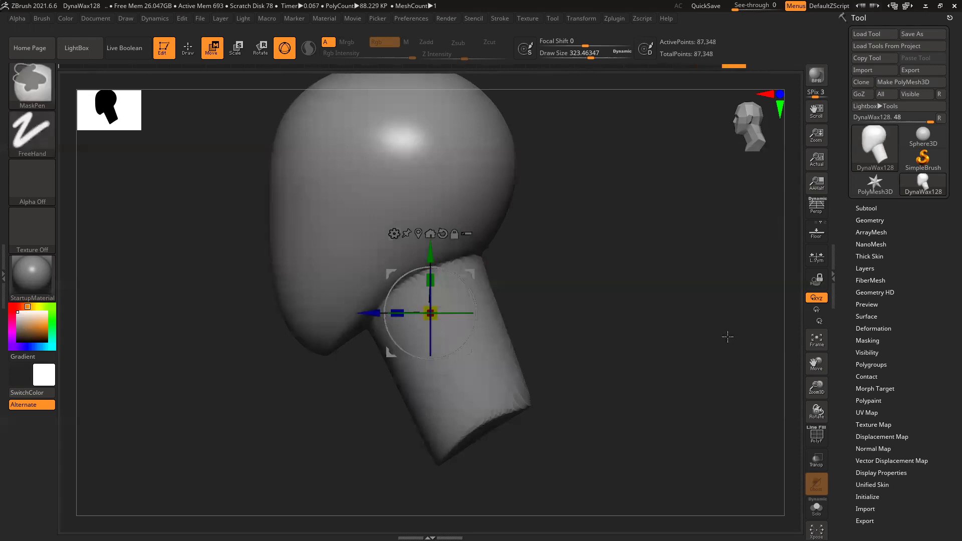
pyautogui.hotkey('shift', 'f')
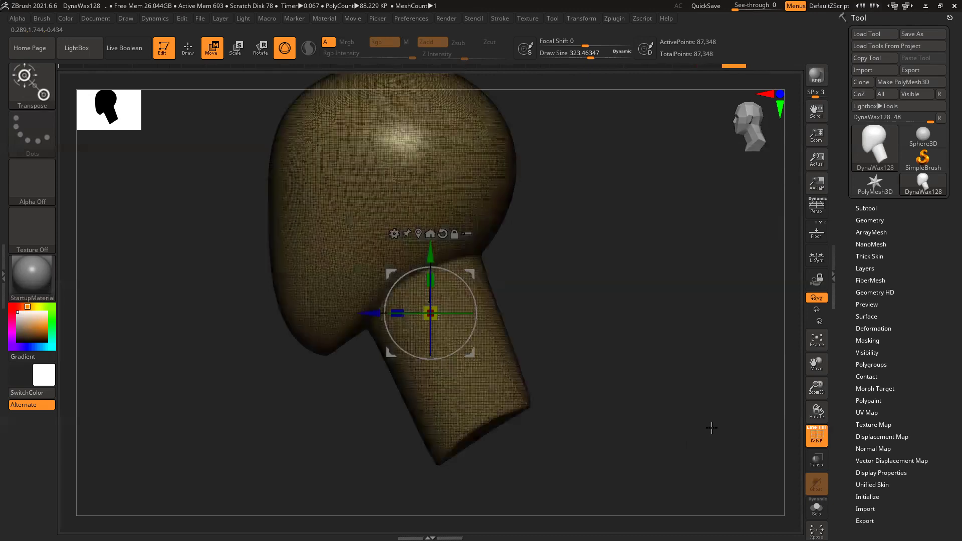
pyautogui.hotkey('shift', 'f')
# Frame the head and neck in front view and switch to the ClayBuildup brush
pyautogui.moveTo(611, 329); pyautogui.dragTo(665, 324)
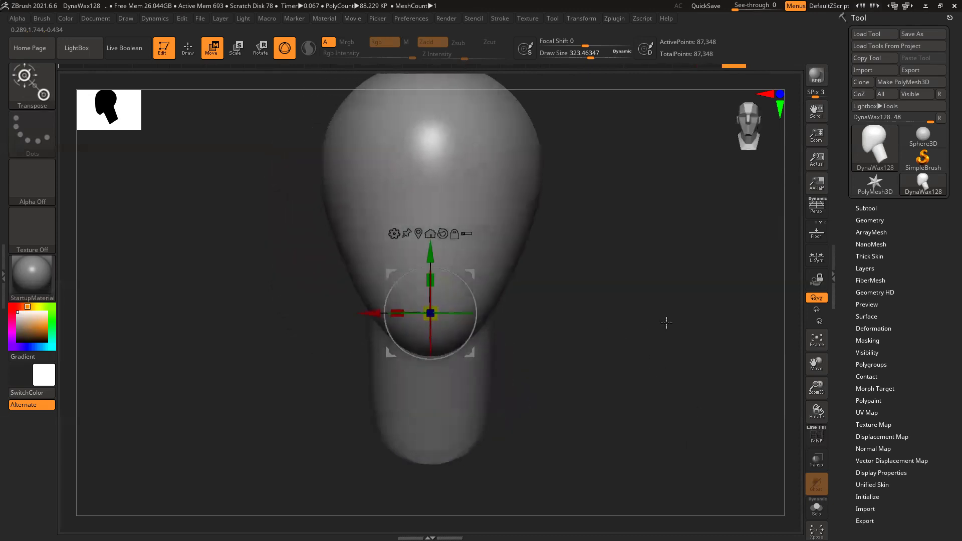
pyautogui.moveTo(531, 431); pyautogui.dragTo(527, 371)
pyautogui.moveTo(603, 332); pyautogui.dragTo(630, 339)
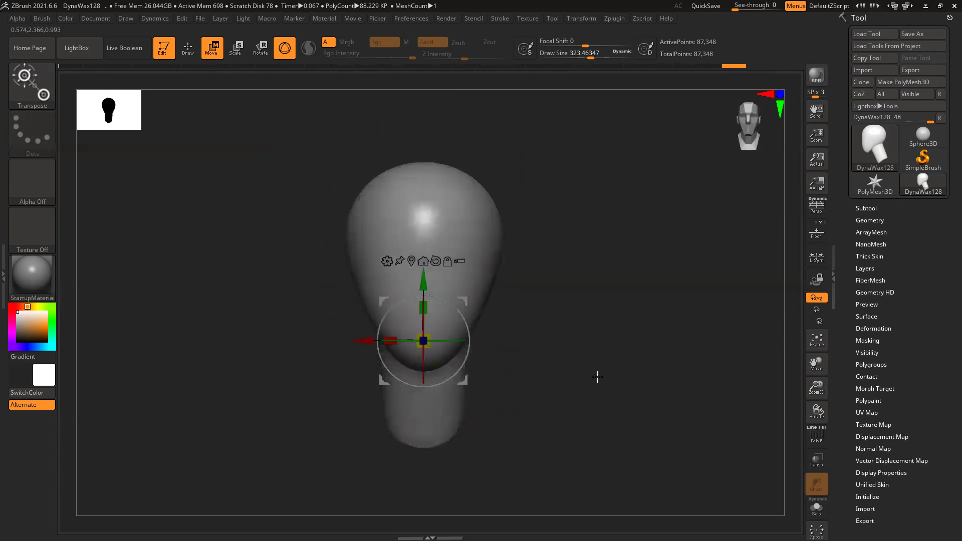
pyautogui.keyDown('ctrl'); pyautogui.moveTo(511, 292); pyautogui.dragTo(512, 310, button='right'); pyautogui.keyUp('ctrl')
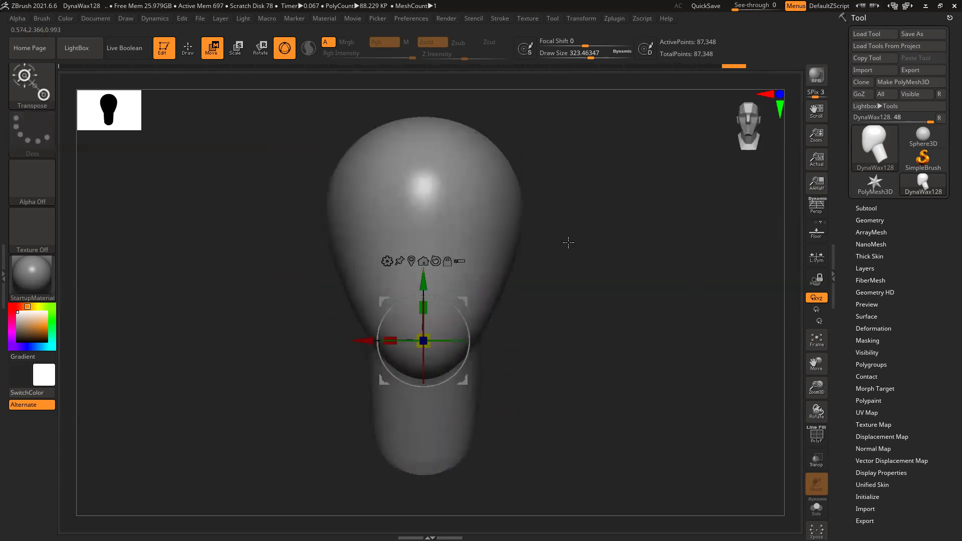
pyautogui.click(408, 209)
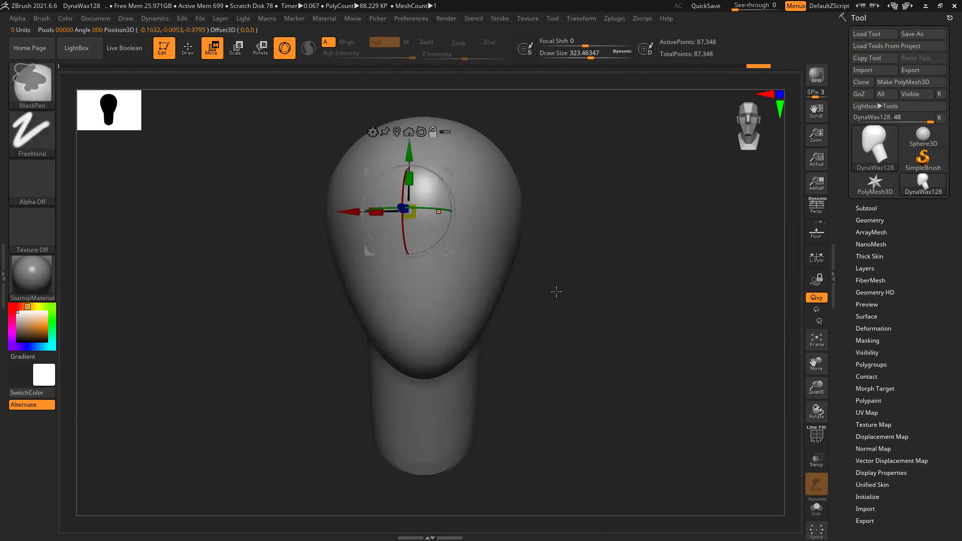
pyautogui.hotkey('ctrl', 'z')
pyautogui.press('b')
pyautogui.press('c')
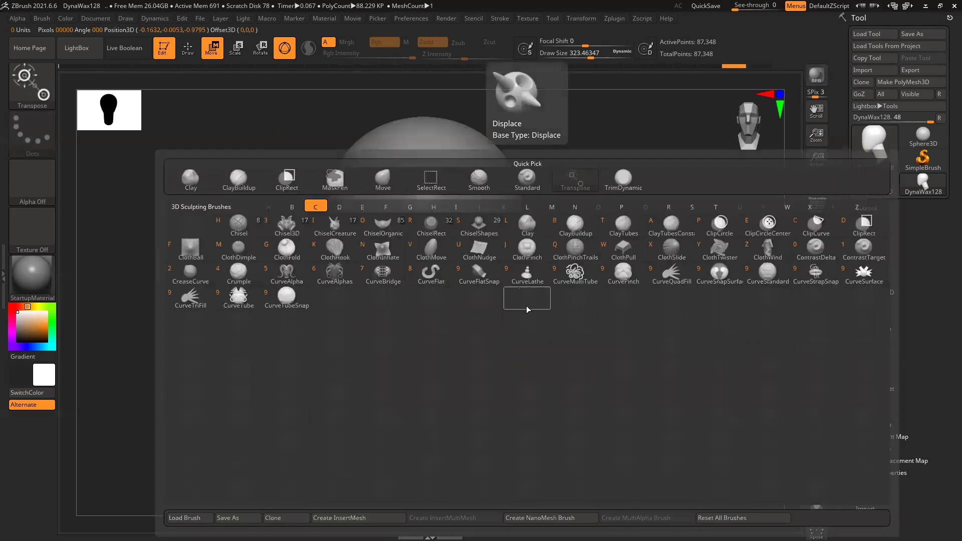
pyautogui.press('b')
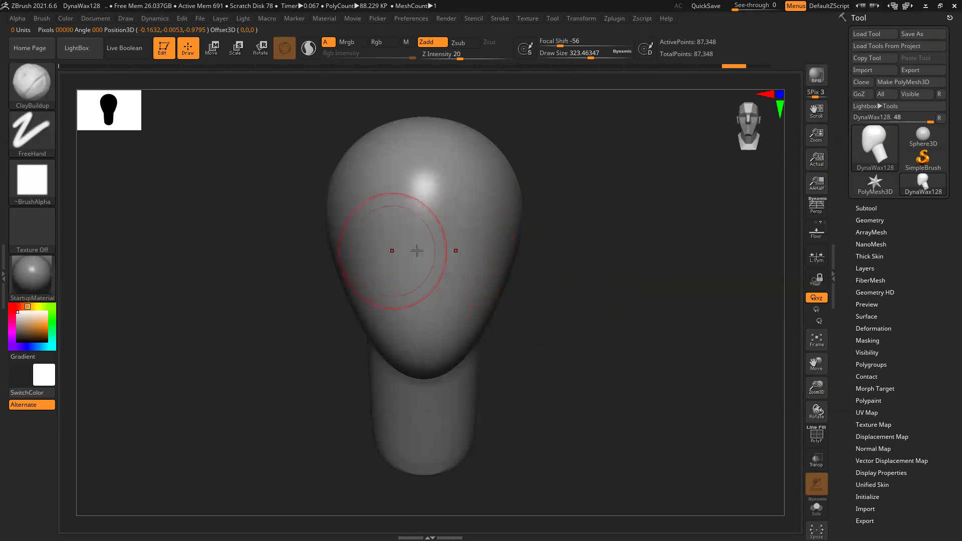
# Carve a horizontal eye-level recess across the face symmetrically with ClayBuildup and smooth it
pyautogui.moveTo(582, 293)
pyautogui.keyDown('alt'); pyautogui.mouseDown()
pyautogui.moveTo(530, 316)
pyautogui.moveTo(361, 311)
pyautogui.mouseUp(); pyautogui.keyUp('alt')
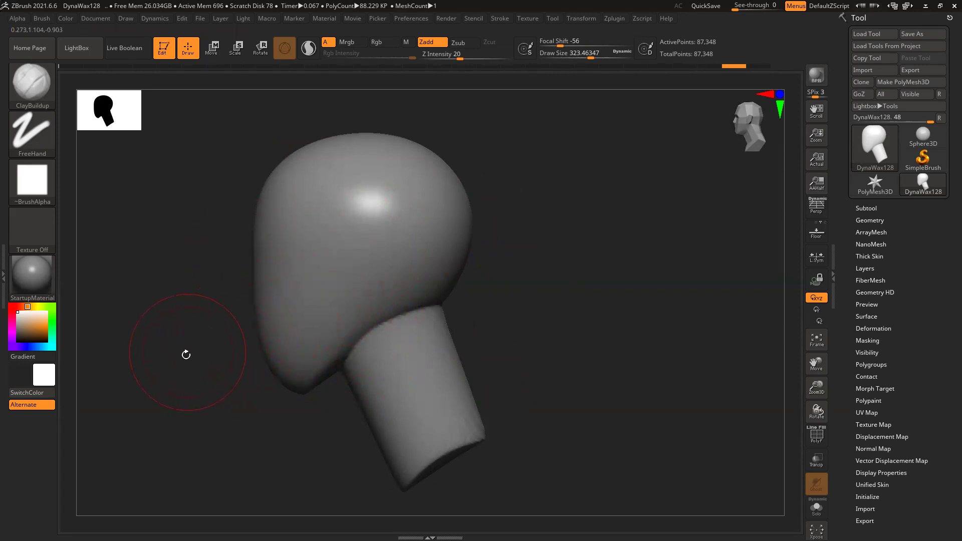
pyautogui.keyDown('shift'); pyautogui.moveTo(221, 326); pyautogui.dragTo(500, 277); pyautogui.keyUp('shift')
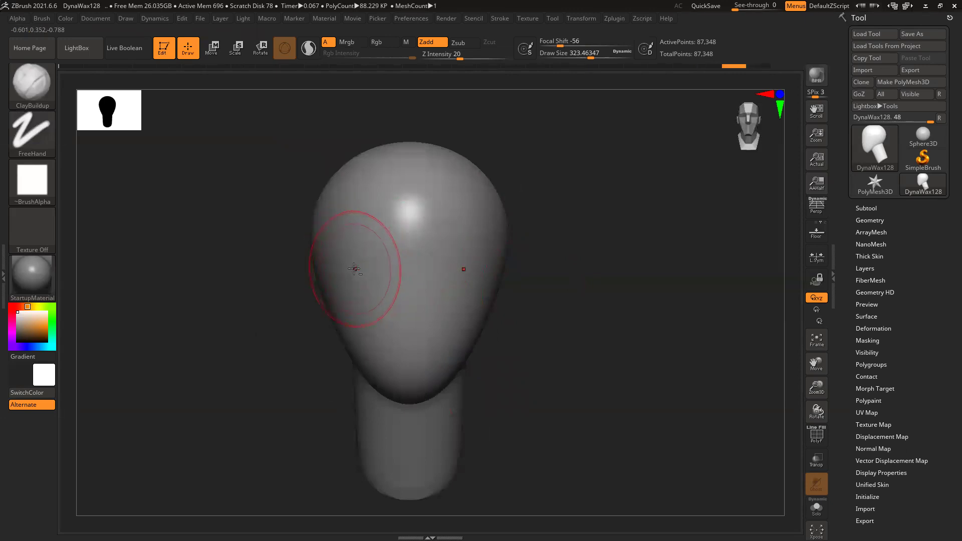
pyautogui.moveTo(351, 267)
pyautogui.keyDown('alt'); pyautogui.mouseDown()
pyautogui.moveTo(460, 269)
pyautogui.moveTo(332, 270)
pyautogui.mouseUp(); pyautogui.keyUp('alt')
pyautogui.moveTo(599, 290)
pyautogui.keyDown('shift'); pyautogui.mouseDown()
pyautogui.moveTo(650, 292)
pyautogui.moveTo(551, 294)
pyautogui.mouseUp(); pyautogui.keyUp('shift')
pyautogui.moveTo(352, 263)
pyautogui.keyDown('shift'); pyautogui.mouseDown()
pyautogui.moveTo(314, 245)
pyautogui.moveTo(317, 305)
pyautogui.mouseUp(); pyautogui.keyUp('shift')
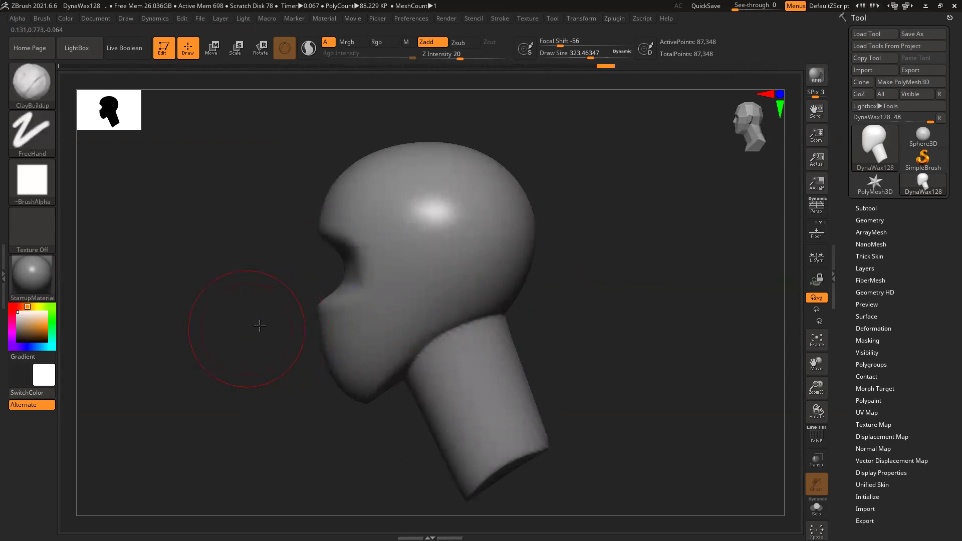
# Check the carved eye recess from several angles and mask the upper head down to the middle of the face
pyautogui.moveTo(258, 322); pyautogui.dragTo(300, 290)
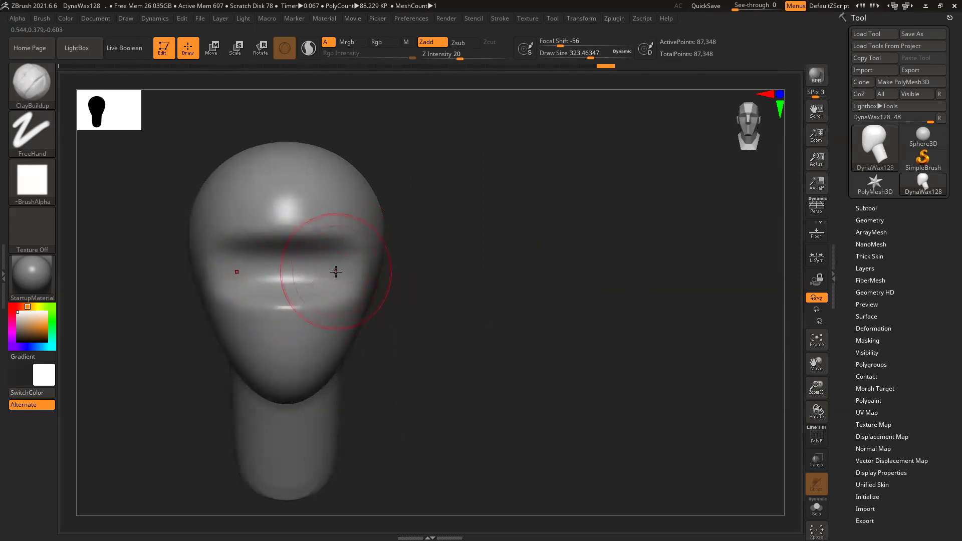
pyautogui.moveTo(440, 276); pyautogui.dragTo(472, 279)
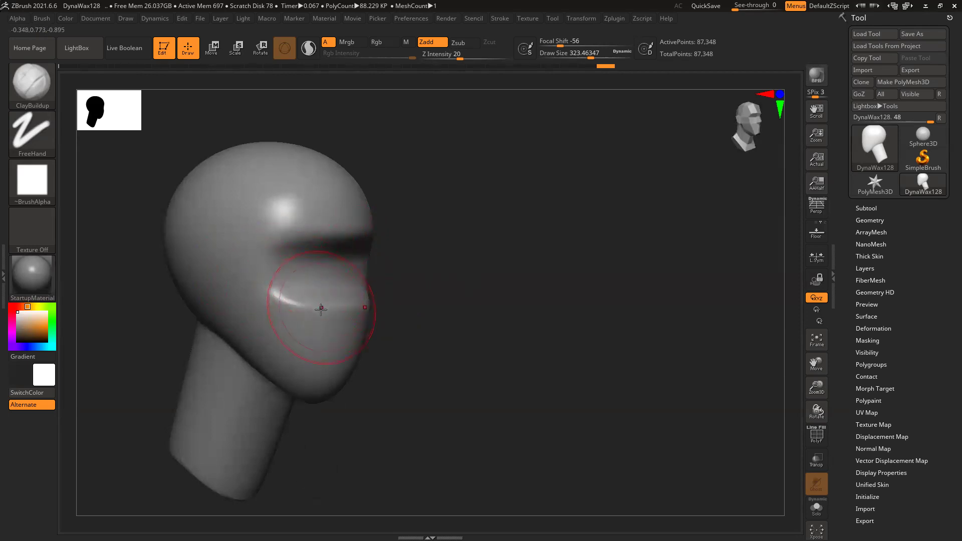
pyautogui.moveTo(489, 262)
pyautogui.mouseDown()
pyautogui.moveTo(440, 300)
pyautogui.moveTo(350, 296)
pyautogui.moveTo(438, 292)
pyautogui.mouseUp()
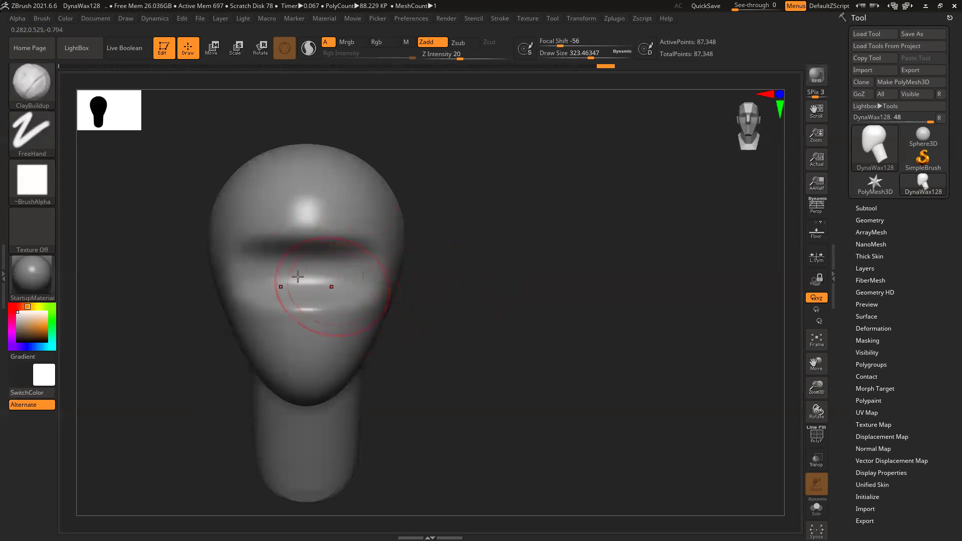
pyautogui.press('ctrl')
pyautogui.keyDown('alt'); pyautogui.moveTo(563, 309); pyautogui.dragTo(608, 303); pyautogui.keyUp('alt')
pyautogui.moveTo(186, 109)
pyautogui.keyDown('ctrl'); pyautogui.mouseDown()
pyautogui.moveTo(281, 133)
pyautogui.moveTo(536, 261)
pyautogui.mouseUp(); pyautogui.keyUp('ctrl')
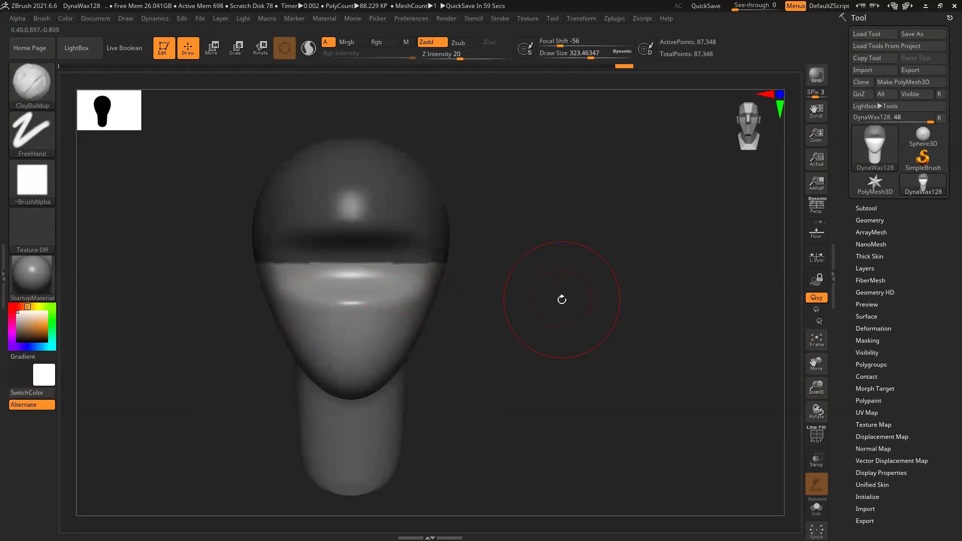
pyautogui.hotkey('alt', 'Tab')
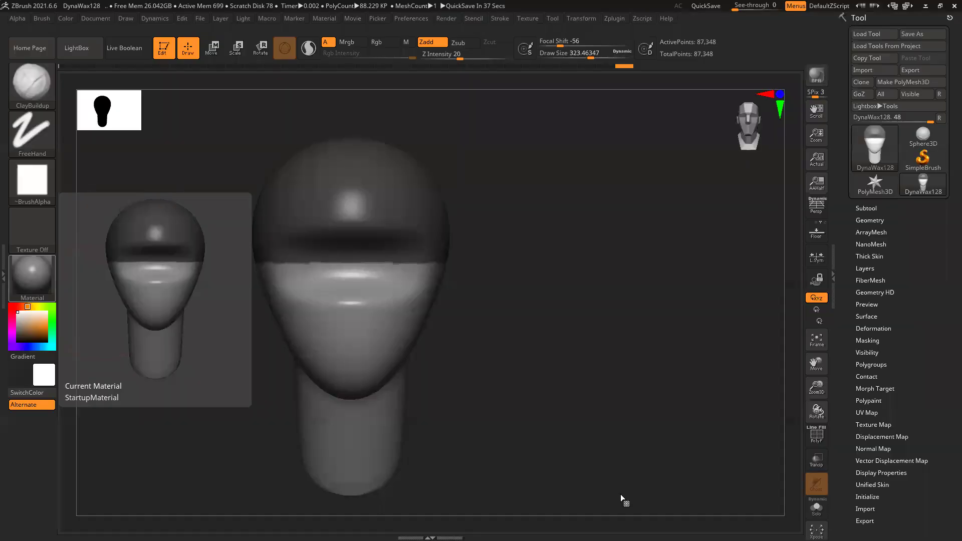
# Clear the mask, try darker head colours, and fill the whole head and neck object with white
pyautogui.moveTo(539, 384); pyautogui.dragTo(611, 355)
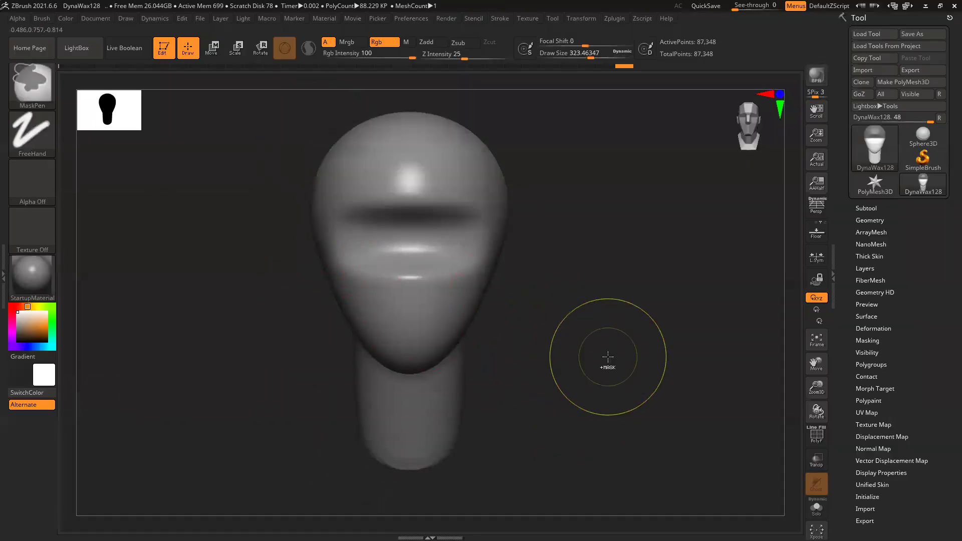
pyautogui.click(25, 340)
pyautogui.click(17, 306)
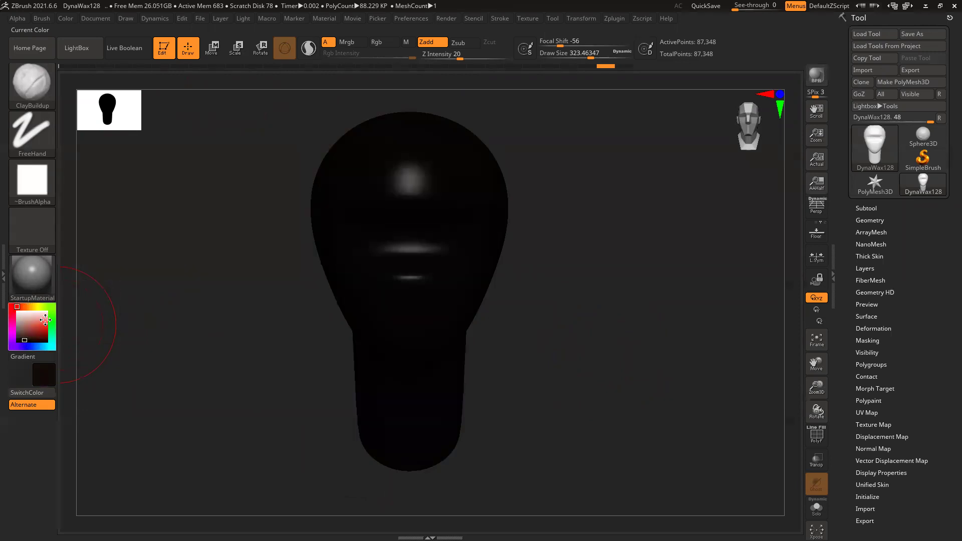
pyautogui.click(40, 330)
pyautogui.click(41, 331)
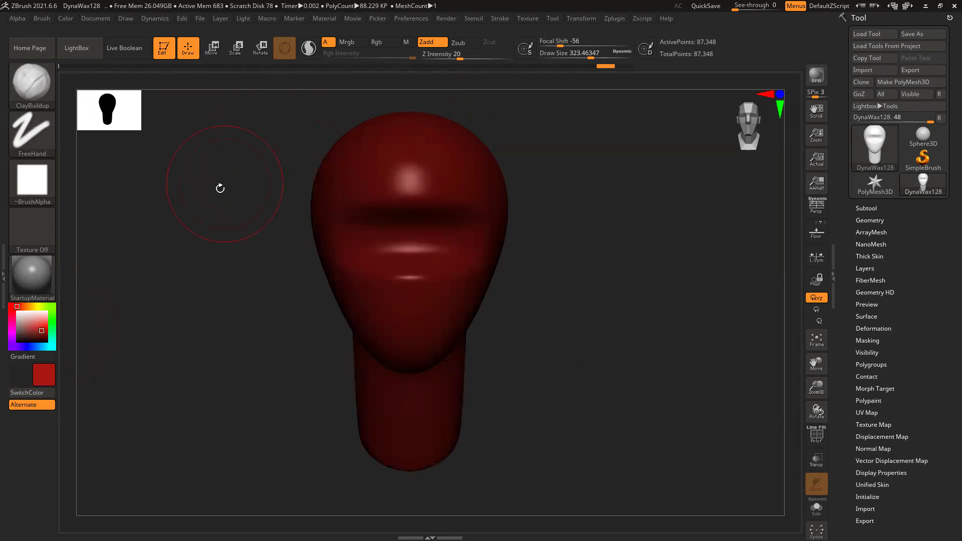
pyautogui.click(18, 312)
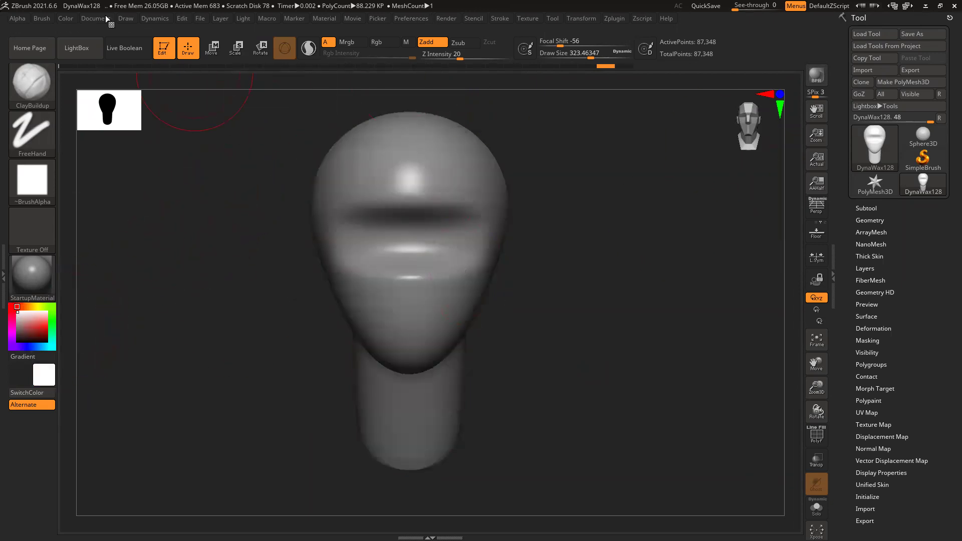
pyautogui.click(66, 19)
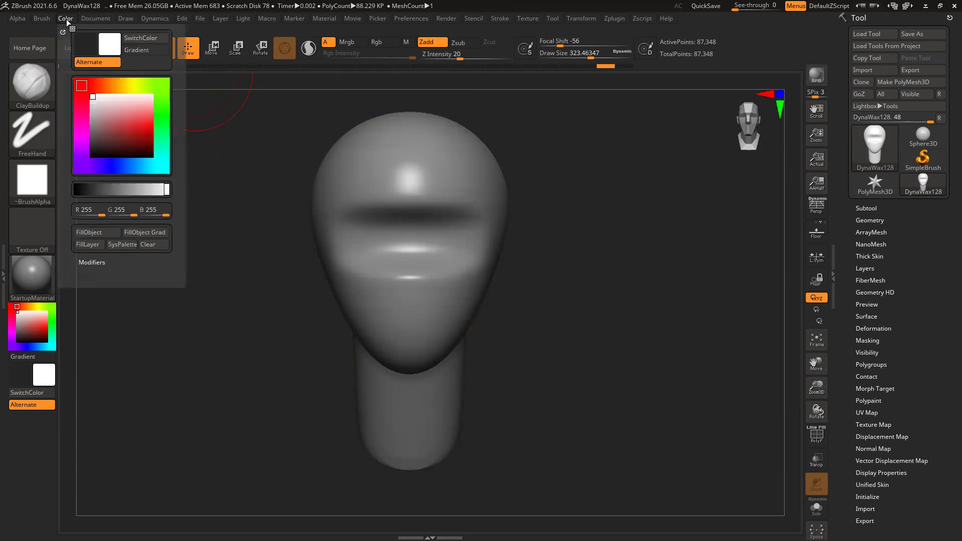
pyautogui.click(90, 234)
# Set up the Standard brush to paint only RGB colour in red with a draw size of about 47
pyautogui.moveTo(38, 323); pyautogui.dragTo(40, 327)
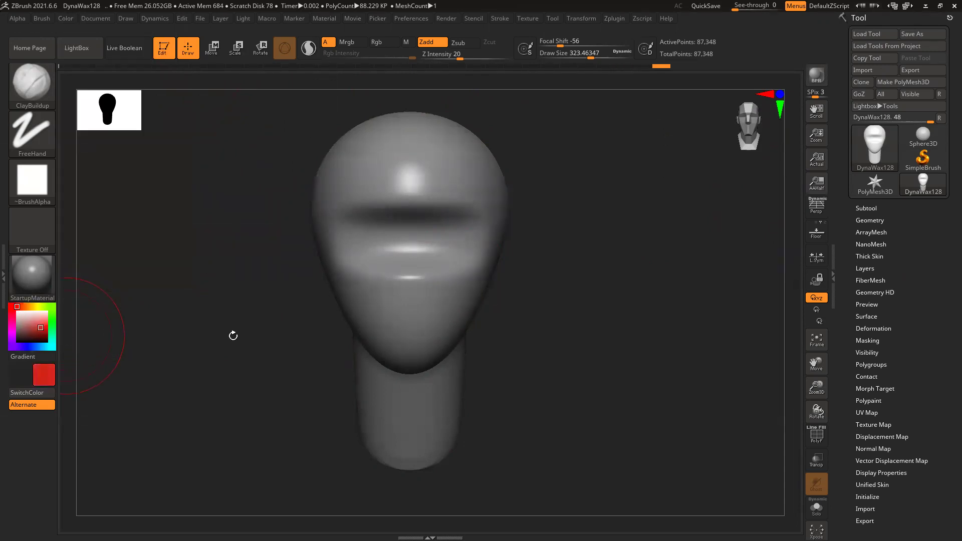
pyautogui.keyDown('alt'); pyautogui.moveTo(677, 294); pyautogui.dragTo(670, 308); pyautogui.keyUp('alt')
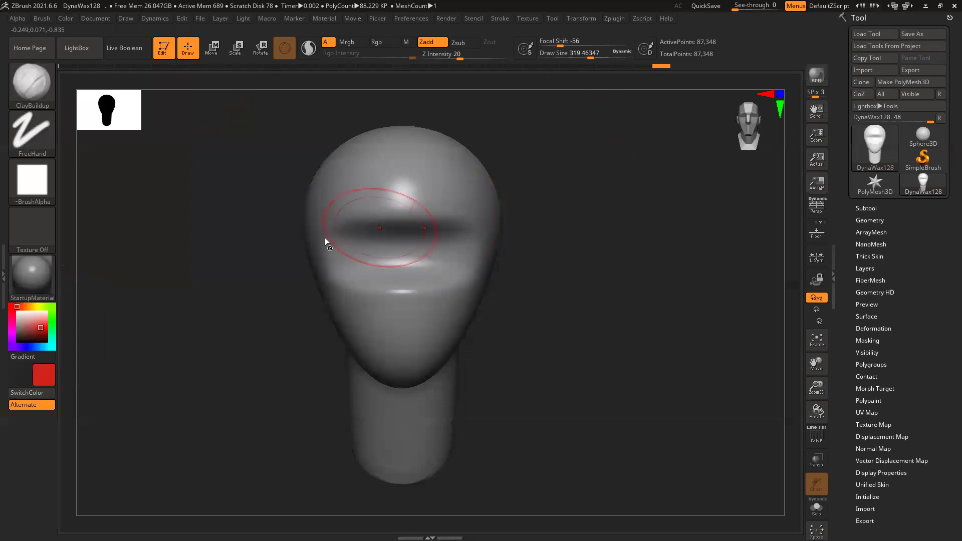
pyautogui.click(32, 83)
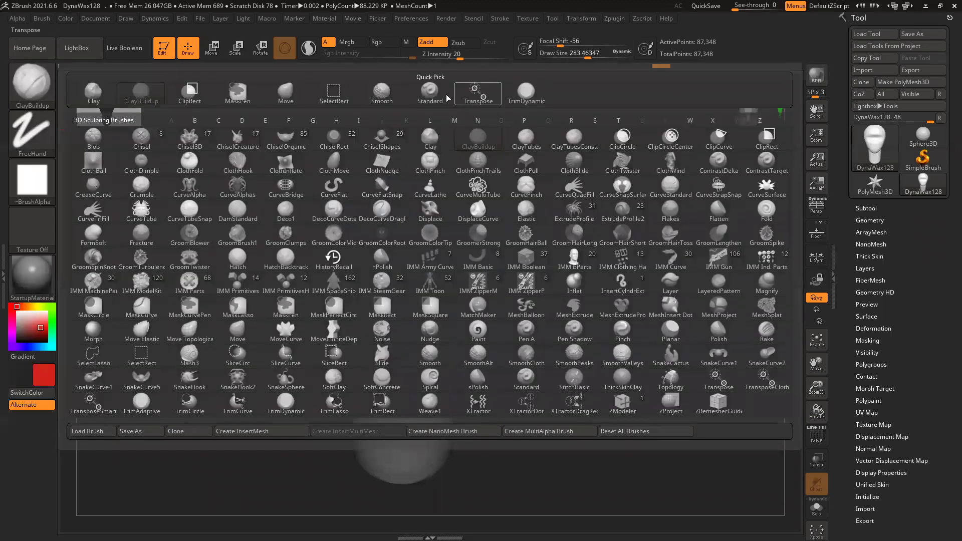
pyautogui.click(430, 91)
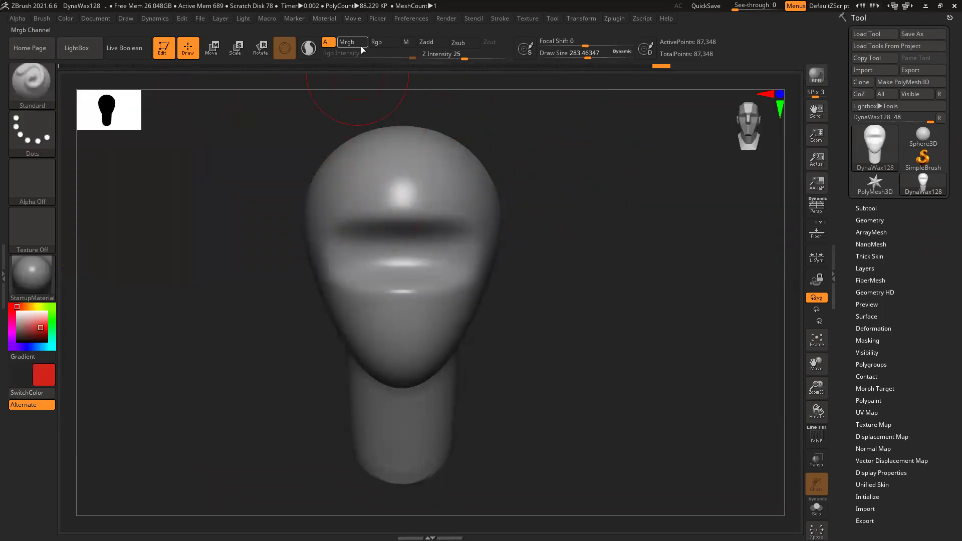
pyautogui.click(377, 43)
pyautogui.press('[')
pyautogui.press('[')
pyautogui.press('[')
pyautogui.press('[')
pyautogui.press('[')
pyautogui.press('[')
pyautogui.press('[')
pyautogui.press('[')
pyautogui.press('[')
pyautogui.press('[')
pyautogui.press('[')
pyautogui.press('[')
pyautogui.press('[')
pyautogui.press('[')
pyautogui.press('[')
pyautogui.press('[')
pyautogui.press('[')
pyautogui.press('[')
pyautogui.press('[')
pyautogui.press('[')
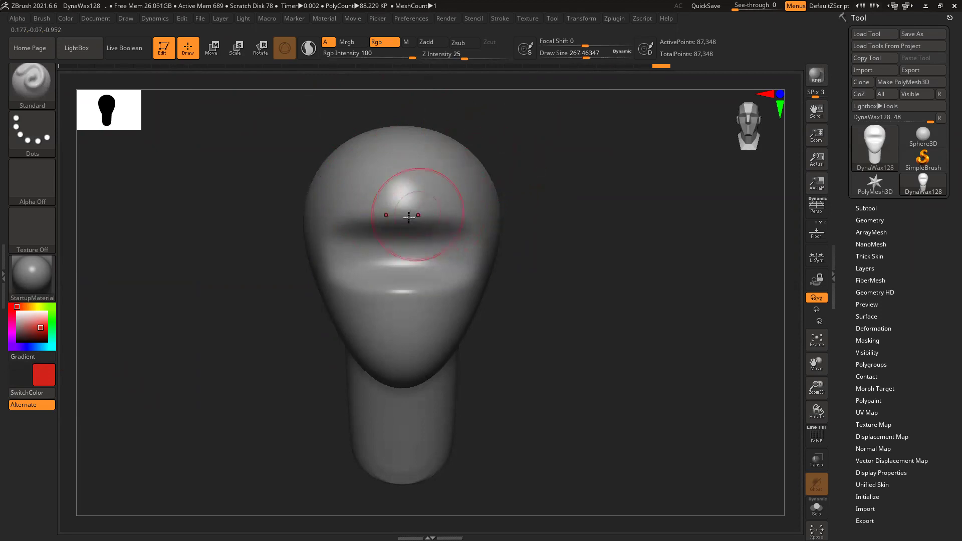
pyautogui.press('[')
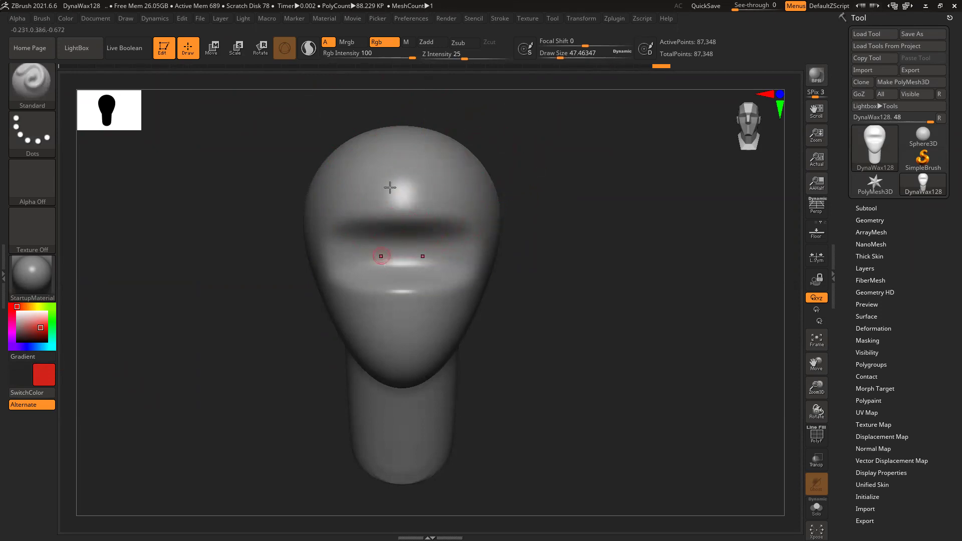
# Paint three horizontal red guide lines symmetrically across the face: below the eye recess, across the lower face and near the chin
pyautogui.moveTo(321, 265); pyautogui.dragTo(401, 259)
pyautogui.hotkey('ctrl', 'z')
pyautogui.moveTo(318, 257); pyautogui.dragTo(421, 258)
pyautogui.keyDown('alt'); pyautogui.moveTo(579, 296); pyautogui.dragTo(572, 262); pyautogui.keyUp('alt')
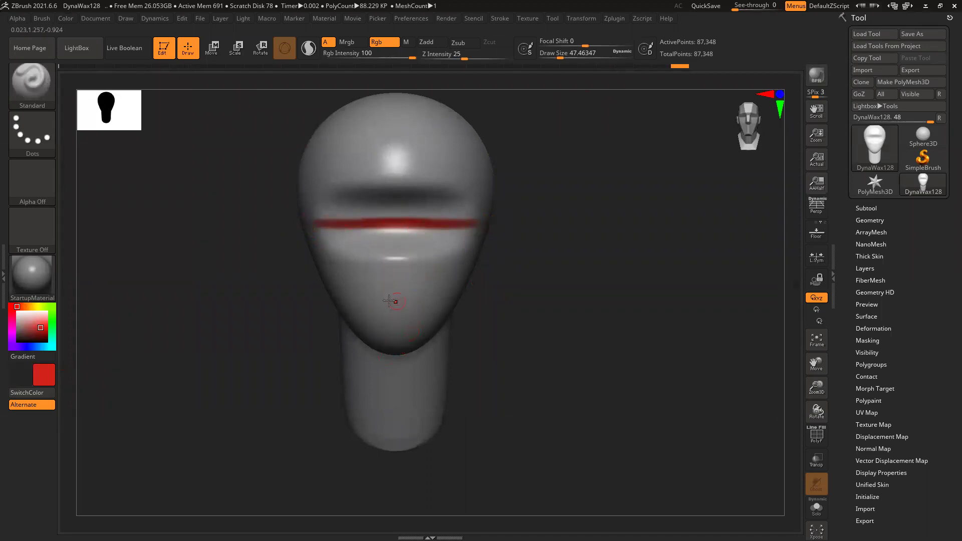
pyautogui.moveTo(325, 289); pyautogui.dragTo(395, 290)
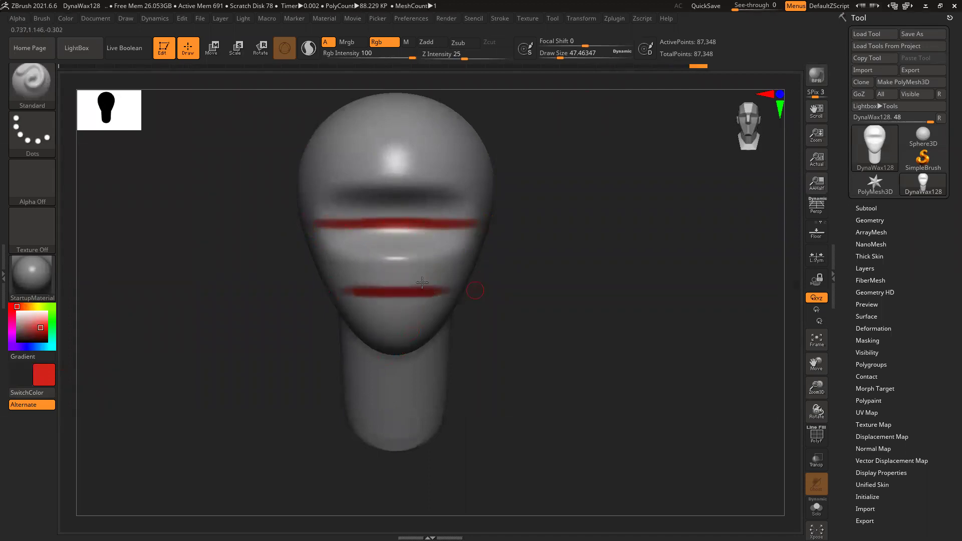
pyautogui.hotkey('ctrl', 'z')
pyautogui.moveTo(323, 284); pyautogui.dragTo(483, 281)
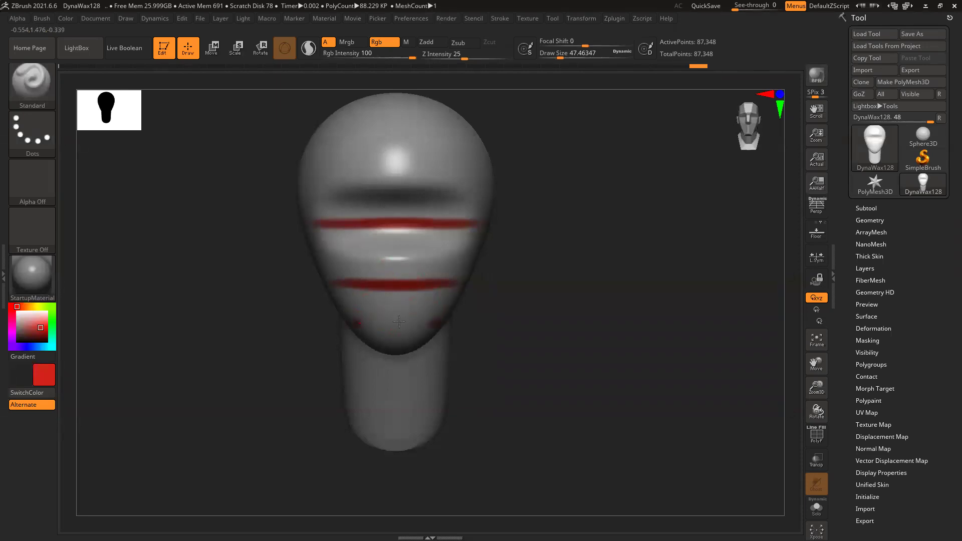
pyautogui.moveTo(350, 320); pyautogui.dragTo(440, 322)
pyautogui.hotkey('ctrl', 'z')
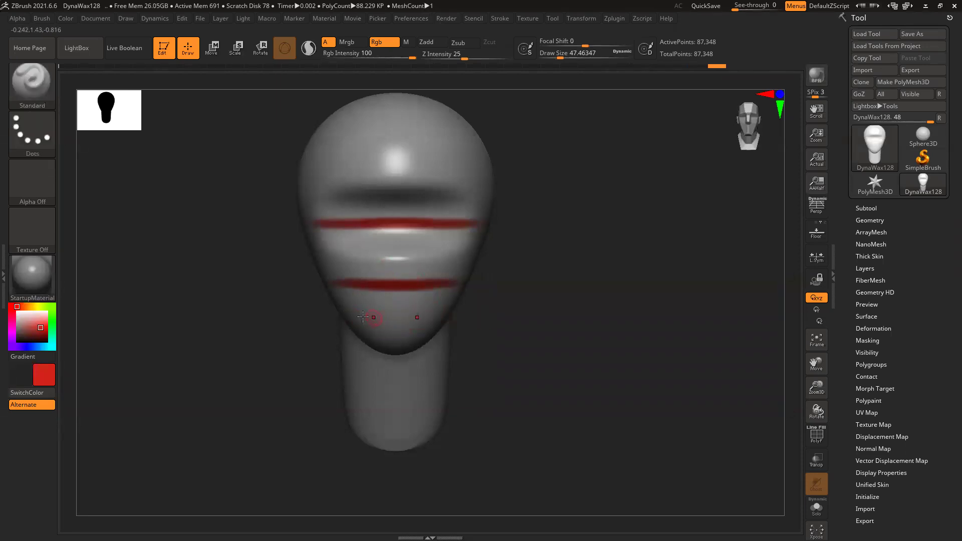
pyautogui.moveTo(347, 318); pyautogui.dragTo(443, 316)
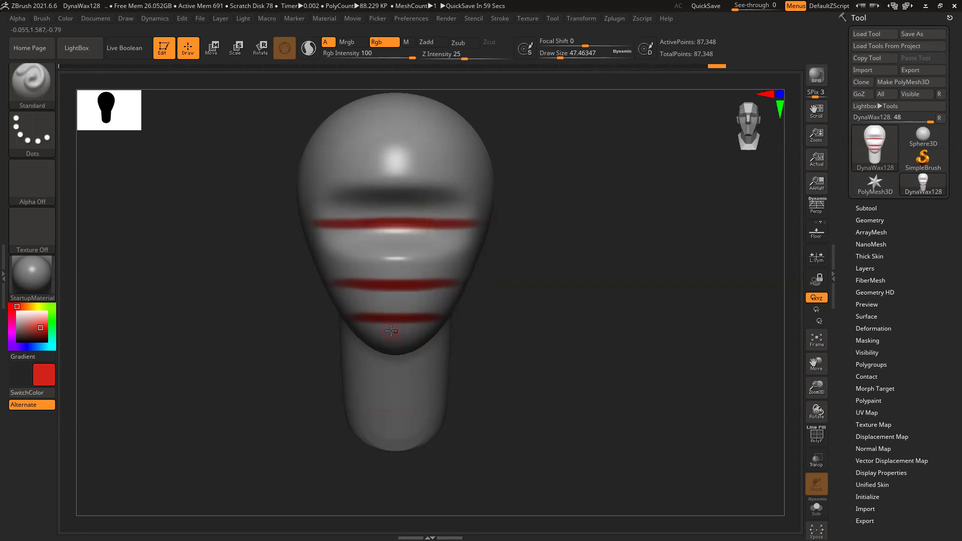
# In side view, extend the upper two red guide lines toward the back of the head and join them with a curved ear outline
pyautogui.moveTo(599, 269); pyautogui.dragTo(442, 249)
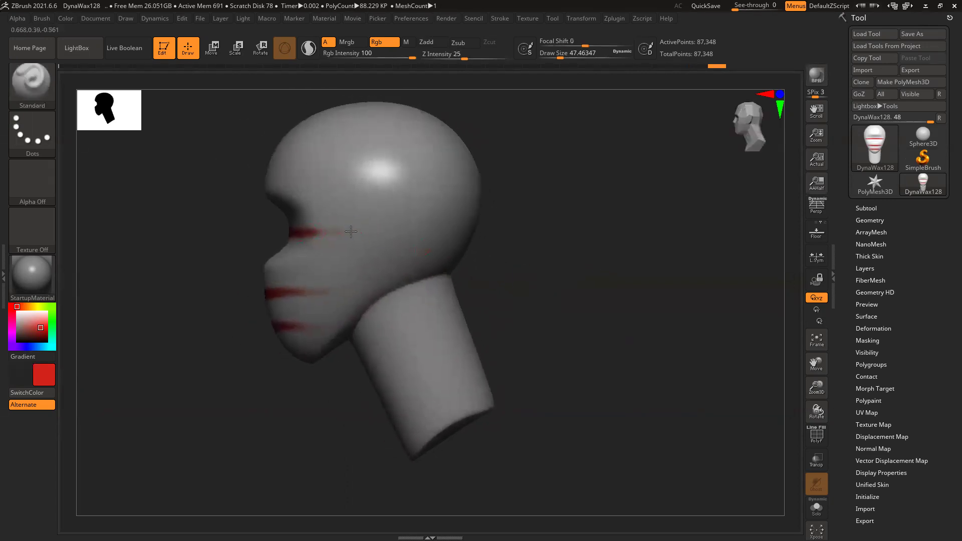
pyautogui.moveTo(350, 232); pyautogui.dragTo(426, 228)
pyautogui.moveTo(325, 289); pyautogui.dragTo(407, 281)
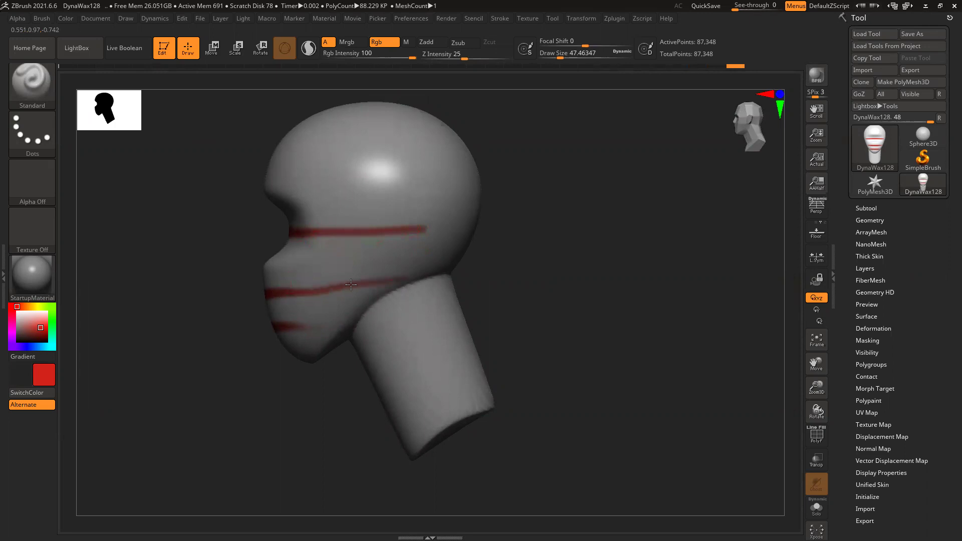
pyautogui.click(412, 280)
pyautogui.moveTo(432, 230); pyautogui.dragTo(414, 283)
pyautogui.moveTo(393, 227)
pyautogui.mouseDown()
pyautogui.moveTo(421, 261)
pyautogui.moveTo(388, 281)
pyautogui.mouseUp()
pyautogui.click(422, 261)
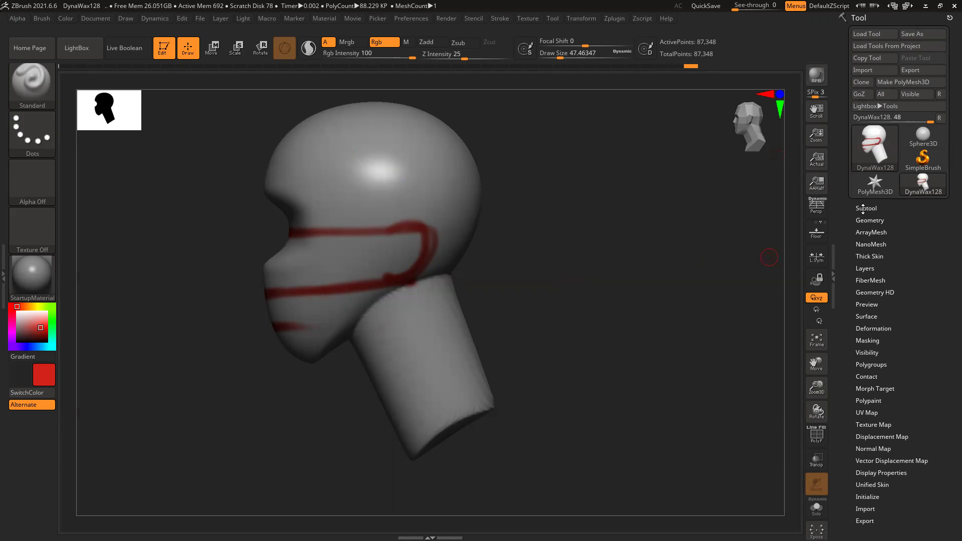
# Fill the whole object with white to erase the red guide lines and return to the front view
pyautogui.moveTo(27, 322); pyautogui.dragTo(6, 303)
pyautogui.click(17, 311)
pyautogui.click(95, 18)
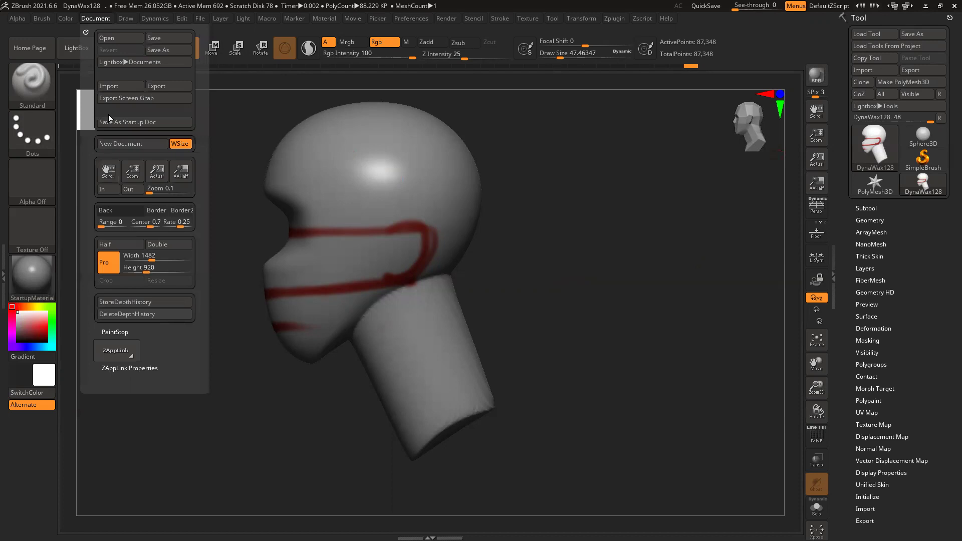
pyautogui.click(63, 18)
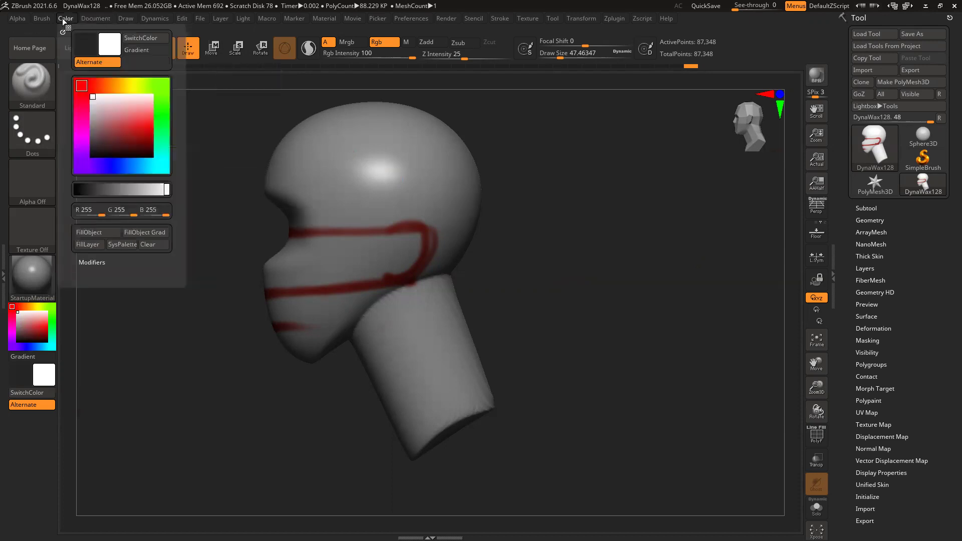
pyautogui.click(102, 233)
pyautogui.moveTo(516, 262)
pyautogui.mouseDown()
pyautogui.moveTo(566, 257)
pyautogui.moveTo(529, 323)
pyautogui.mouseUp()
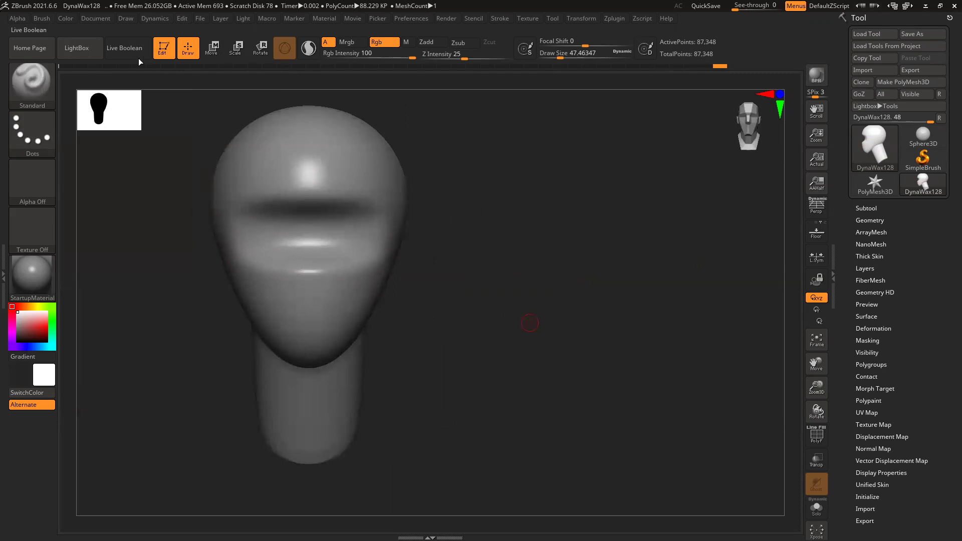
# Shape arched brow ridges symmetrically above the eye recess with ClayBuildup at a draw size of about 103
pyautogui.press('b')
pyautogui.click(84, 178)
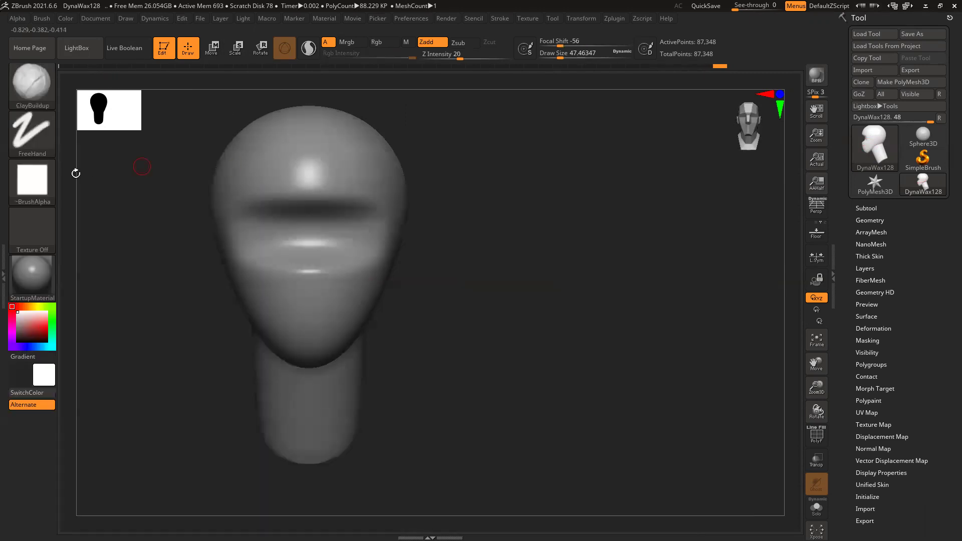
pyautogui.keyDown('alt'); pyautogui.moveTo(460, 260); pyautogui.dragTo(494, 259); pyautogui.keyUp('alt')
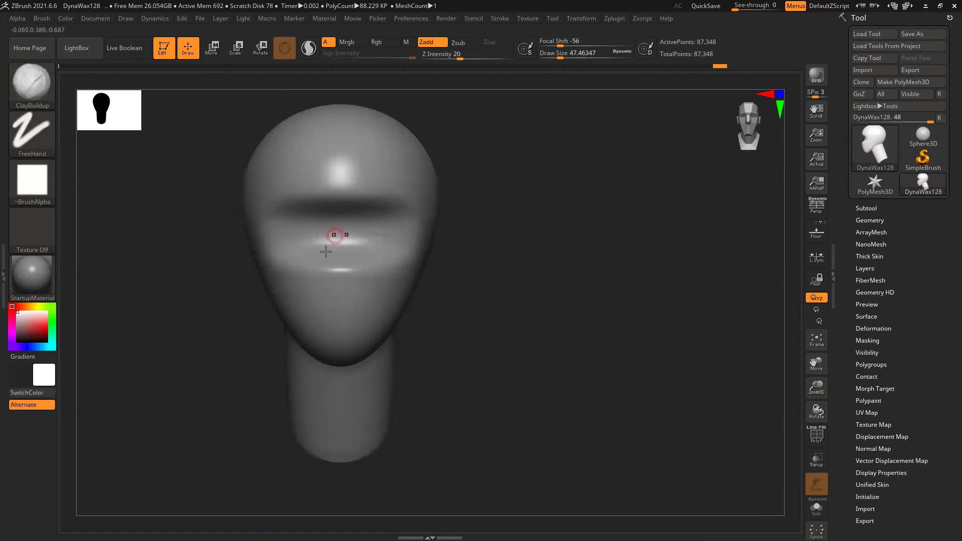
pyautogui.press(']')
pyautogui.press(']')
pyautogui.press(']')
pyautogui.press(']')
pyautogui.press(']')
pyautogui.press(']')
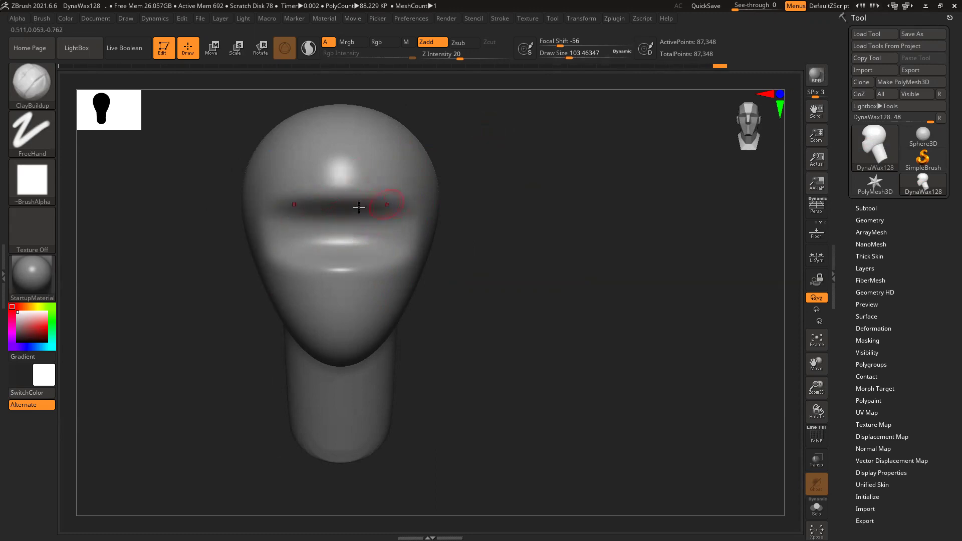
pyautogui.moveTo(359, 203)
pyautogui.mouseDown()
pyautogui.moveTo(390, 192)
pyautogui.moveTo(359, 201)
pyautogui.moveTo(408, 201)
pyautogui.moveTo(379, 191)
pyautogui.moveTo(402, 196)
pyautogui.mouseUp()
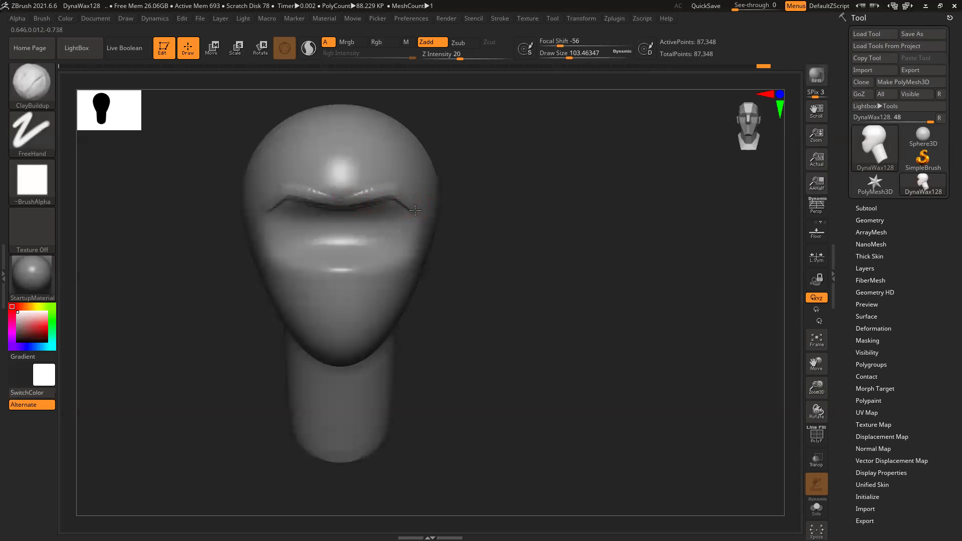
pyautogui.moveTo(544, 201); pyautogui.dragTo(516, 209)
pyautogui.moveTo(584, 218)
pyautogui.mouseDown()
pyautogui.moveTo(563, 216)
pyautogui.moveTo(626, 217)
pyautogui.mouseUp()
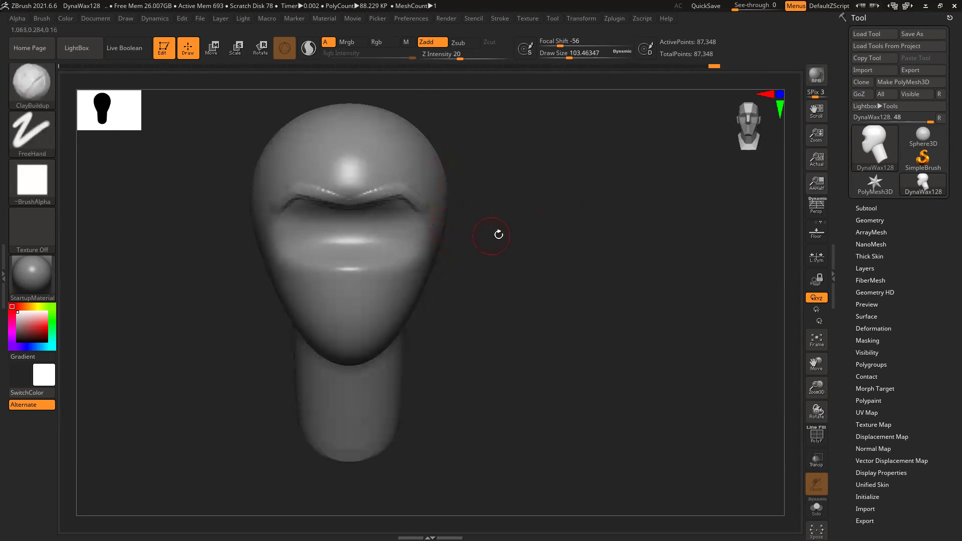
# Consult the 3D skull page of the anatomy PDF in Acrobat Reader, and back in ZBrush sculpt and smooth the temple areas with ClayBuildup
pyautogui.moveTo(502, 216); pyautogui.dragTo(440, 204)
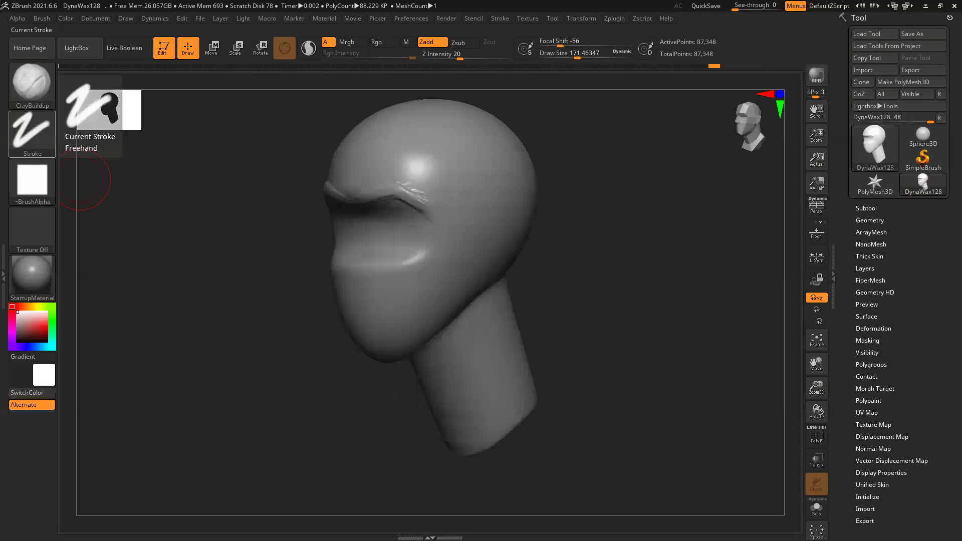
pyautogui.hotkey('alt', 'Tab')
pyautogui.scroll(2, 455, 305)
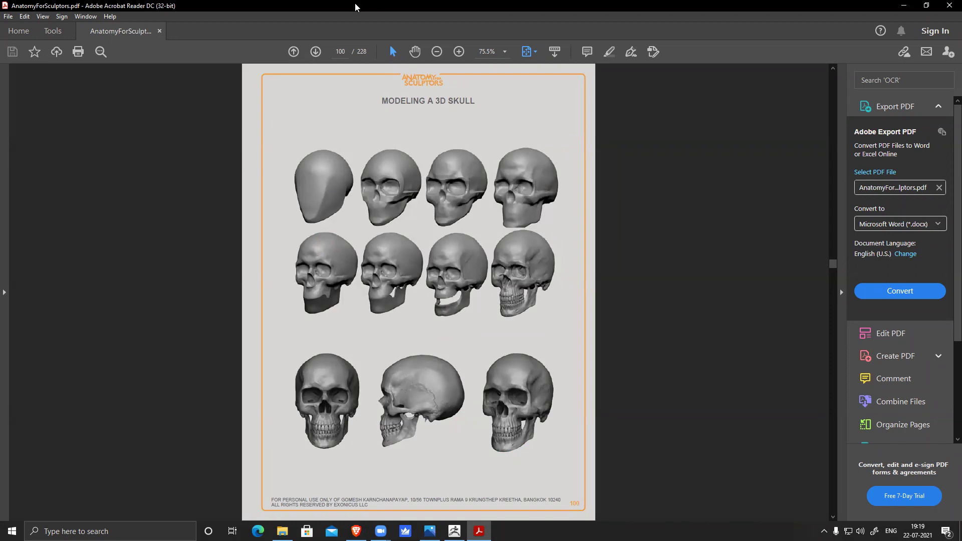
pyautogui.hotkey('alt', 'Tab')
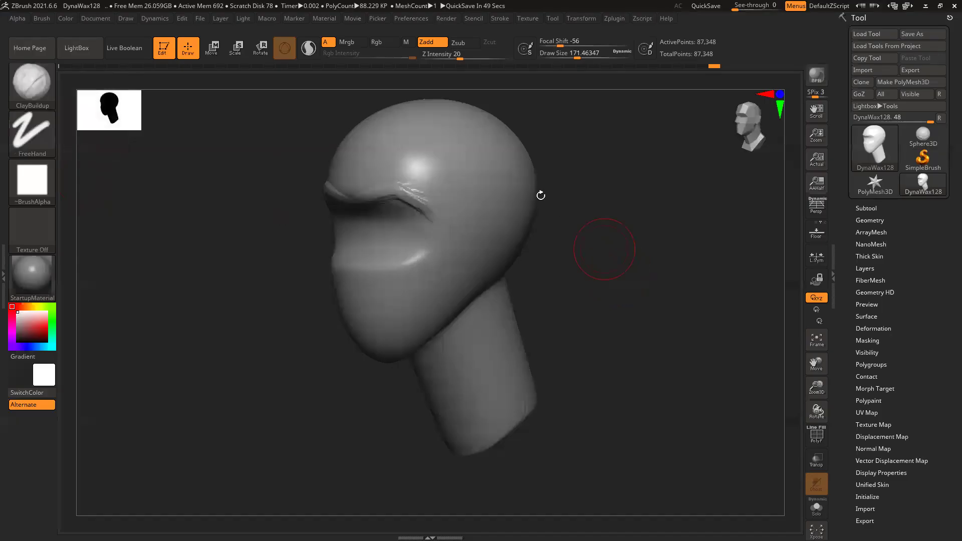
pyautogui.press(']')
pyautogui.press(']')
pyautogui.press(']')
pyautogui.moveTo(450, 184)
pyautogui.mouseDown()
pyautogui.moveTo(477, 215)
pyautogui.moveTo(497, 189)
pyautogui.moveTo(476, 187)
pyautogui.moveTo(476, 151)
pyautogui.moveTo(454, 154)
pyautogui.moveTo(471, 218)
pyautogui.moveTo(490, 226)
pyautogui.moveTo(479, 146)
pyautogui.moveTo(525, 184)
pyautogui.mouseUp()
pyautogui.moveTo(430, 192)
pyautogui.keyDown('shift'); pyautogui.mouseDown()
pyautogui.moveTo(372, 187)
pyautogui.moveTo(438, 167)
pyautogui.mouseUp(); pyautogui.keyUp('shift')
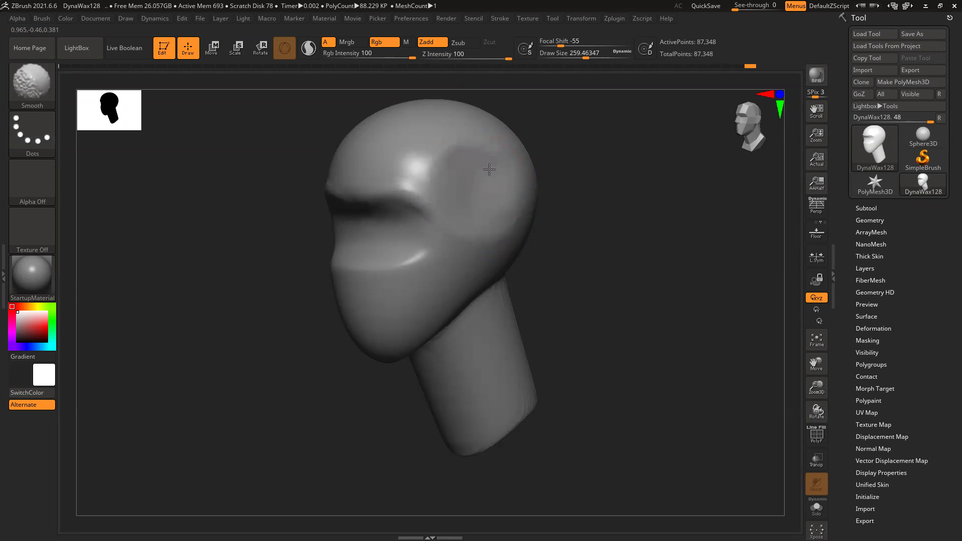
pyautogui.moveTo(508, 209)
pyautogui.mouseDown()
pyautogui.moveTo(656, 204)
pyautogui.moveTo(495, 208)
pyautogui.moveTo(489, 218)
pyautogui.moveTo(501, 203)
pyautogui.moveTo(500, 155)
pyautogui.moveTo(524, 168)
pyautogui.moveTo(503, 190)
pyautogui.moveTo(529, 189)
pyautogui.mouseUp()
pyautogui.moveTo(666, 211)
pyautogui.keyDown('shift'); pyautogui.mouseDown()
pyautogui.moveTo(644, 246)
pyautogui.moveTo(599, 249)
pyautogui.moveTo(591, 265)
pyautogui.mouseUp(); pyautogui.keyUp('shift')
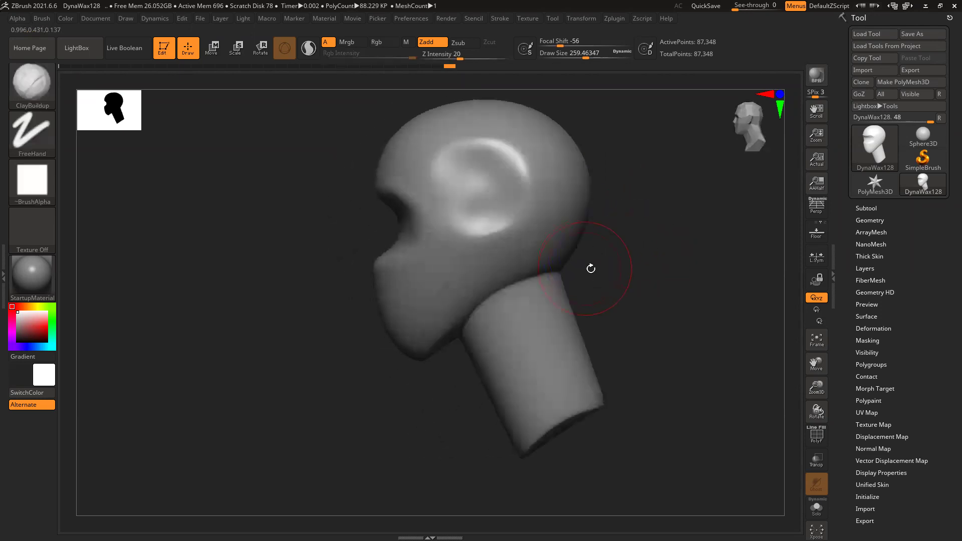
# Reshape the chin and underside of the jaw in side view with the Move brush at a draw size of about 318
pyautogui.keyDown('alt'); pyautogui.moveTo(311, 343); pyautogui.dragTo(300, 303); pyautogui.keyUp('alt')
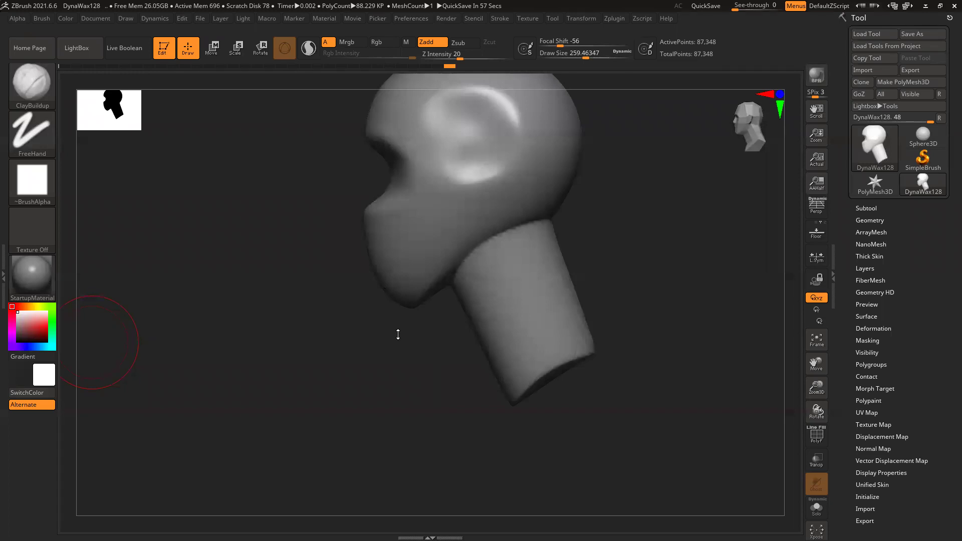
pyautogui.press('b')
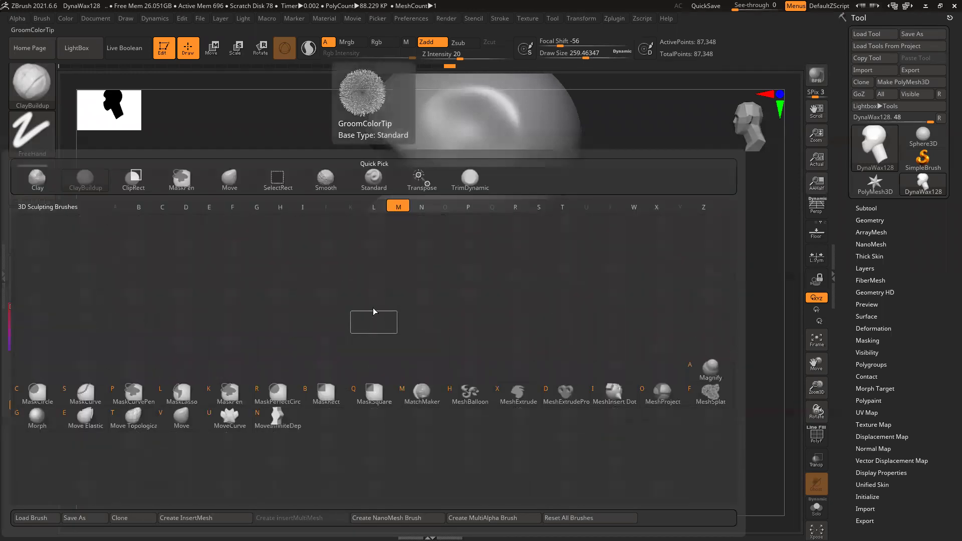
pyautogui.press('m')
pyautogui.press('v')
pyautogui.press('space')
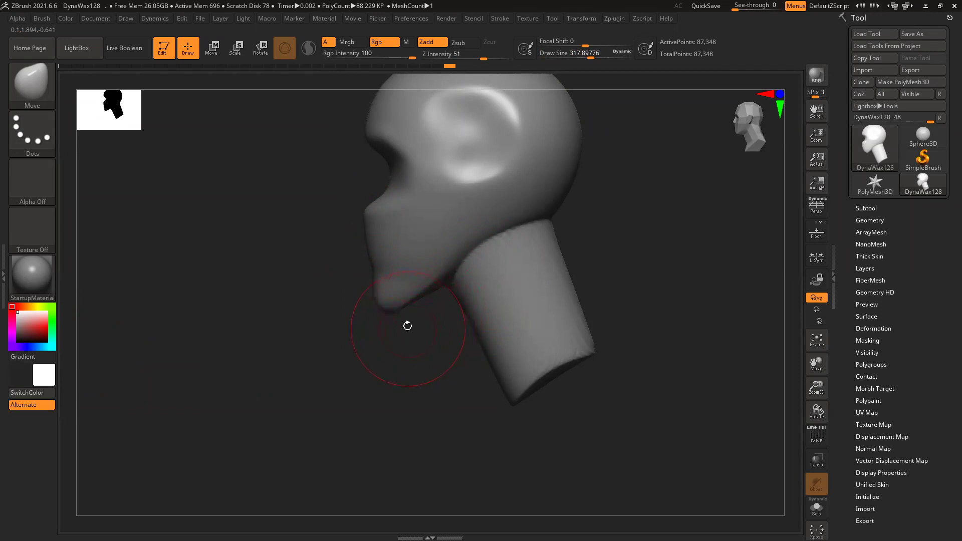
# Build up the cheekbones and shape the nose root from the front with ClayBuildup at a draw size of about 128, and smooth them
pyautogui.moveTo(331, 291); pyautogui.dragTo(380, 343)
pyautogui.moveTo(559, 311); pyautogui.dragTo(365, 311)
pyautogui.press('shift')
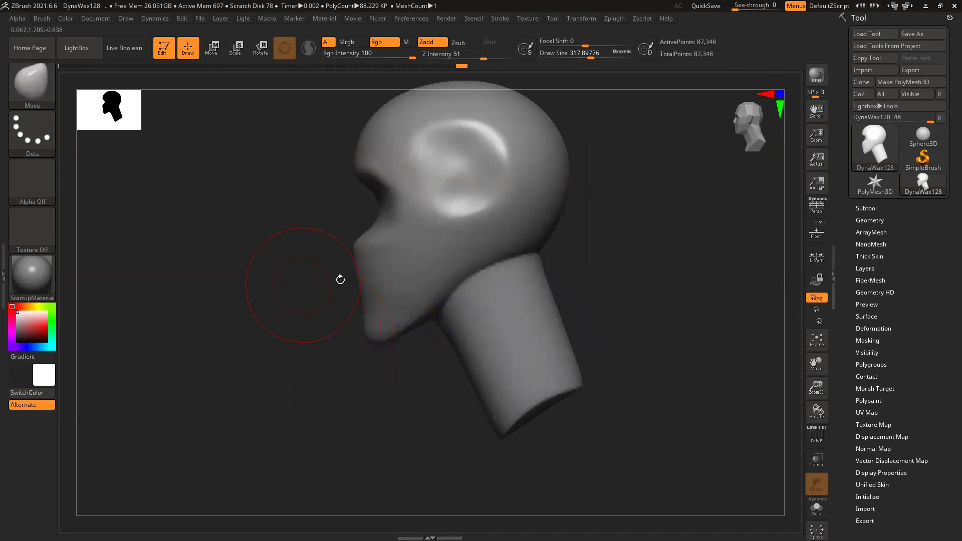
pyautogui.moveTo(326, 266); pyautogui.dragTo(535, 263)
pyautogui.keyDown('alt'); pyautogui.moveTo(345, 238); pyautogui.dragTo(405, 293, button='right'); pyautogui.keyUp('alt')
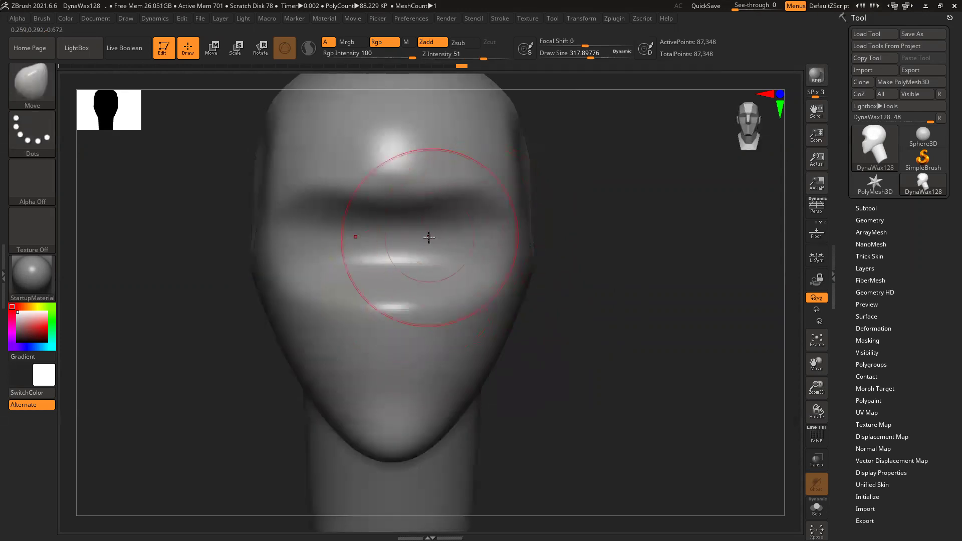
pyautogui.press('b')
pyautogui.press('c')
pyautogui.press('b')
pyautogui.press('space')
pyautogui.moveTo(400, 246); pyautogui.dragTo(366, 245)
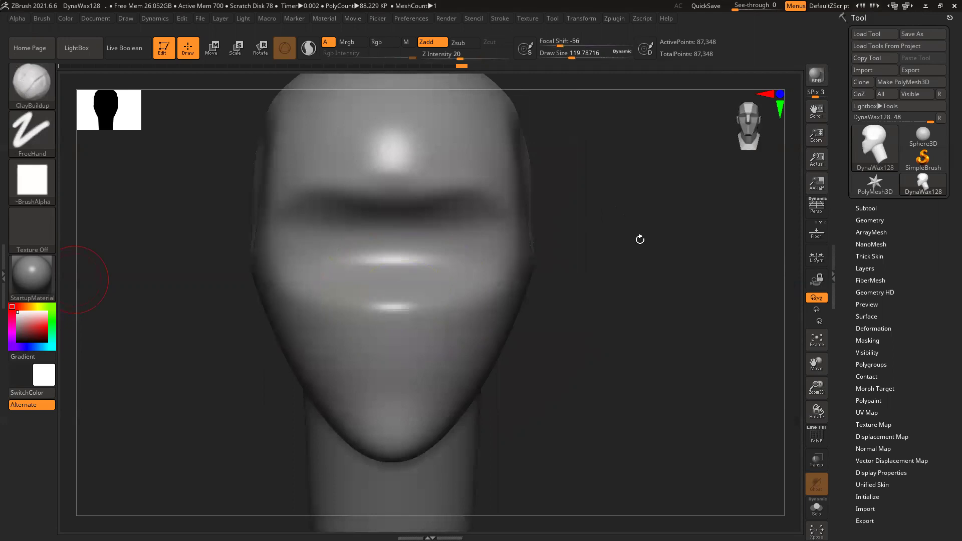
pyautogui.moveTo(382, 204)
pyautogui.mouseDown()
pyautogui.moveTo(381, 236)
pyautogui.moveTo(381, 199)
pyautogui.moveTo(371, 205)
pyautogui.moveTo(395, 220)
pyautogui.moveTo(375, 252)
pyautogui.moveTo(385, 240)
pyautogui.moveTo(353, 275)
pyautogui.moveTo(357, 257)
pyautogui.moveTo(343, 279)
pyautogui.moveTo(335, 275)
pyautogui.mouseUp()
pyautogui.moveTo(468, 257); pyautogui.dragTo(453, 279)
pyautogui.press(']')
pyautogui.moveTo(417, 253)
pyautogui.mouseDown()
pyautogui.moveTo(457, 285)
pyautogui.moveTo(503, 290)
pyautogui.moveTo(475, 303)
pyautogui.moveTo(506, 289)
pyautogui.moveTo(443, 306)
pyautogui.moveTo(482, 302)
pyautogui.moveTo(488, 281)
pyautogui.moveTo(452, 300)
pyautogui.moveTo(381, 212)
pyautogui.mouseUp()
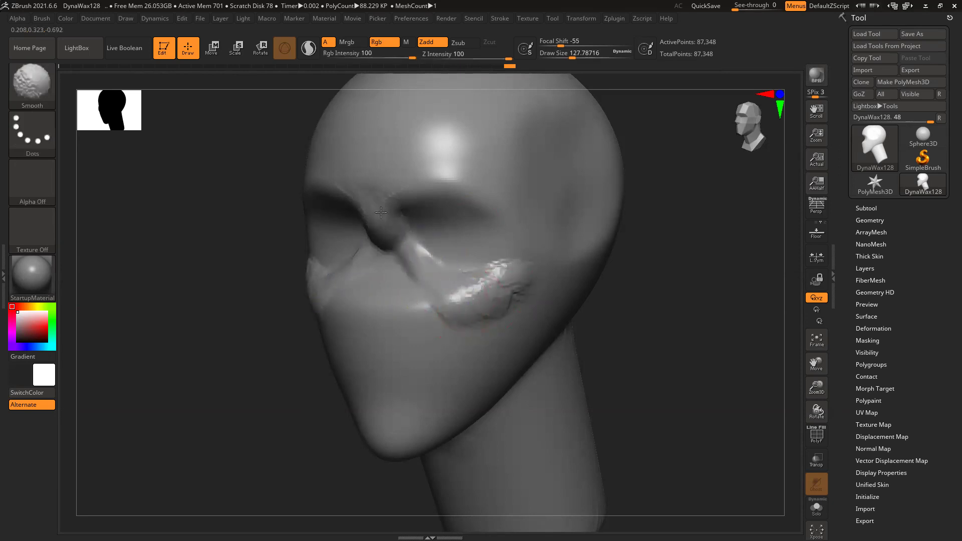
pyautogui.keyDown('shift'); pyautogui.moveTo(499, 266); pyautogui.dragTo(461, 274); pyautogui.keyUp('shift')
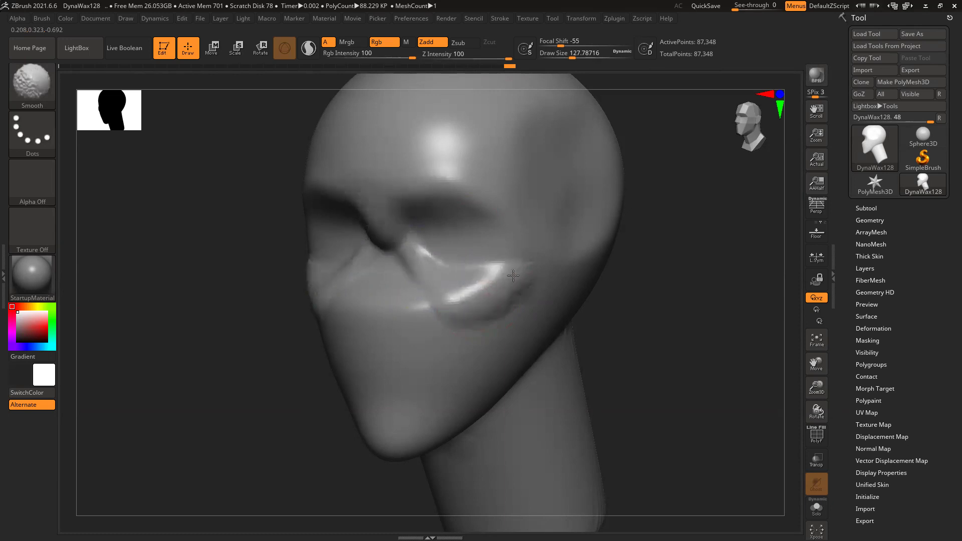
# Sculpt the central nose area between the cheekbones with ClayBuildup and smooth it into the face
pyautogui.moveTo(622, 282); pyautogui.dragTo(666, 289)
pyautogui.moveTo(375, 268)
pyautogui.mouseDown()
pyautogui.moveTo(371, 288)
pyautogui.moveTo(385, 256)
pyautogui.moveTo(381, 293)
pyautogui.mouseUp()
pyautogui.moveTo(619, 298); pyautogui.dragTo(682, 292)
pyautogui.moveTo(431, 316)
pyautogui.mouseDown()
pyautogui.moveTo(513, 300)
pyautogui.moveTo(431, 268)
pyautogui.mouseUp()
pyautogui.keyDown('shift'); pyautogui.moveTo(368, 273); pyautogui.dragTo(382, 277); pyautogui.keyUp('shift')
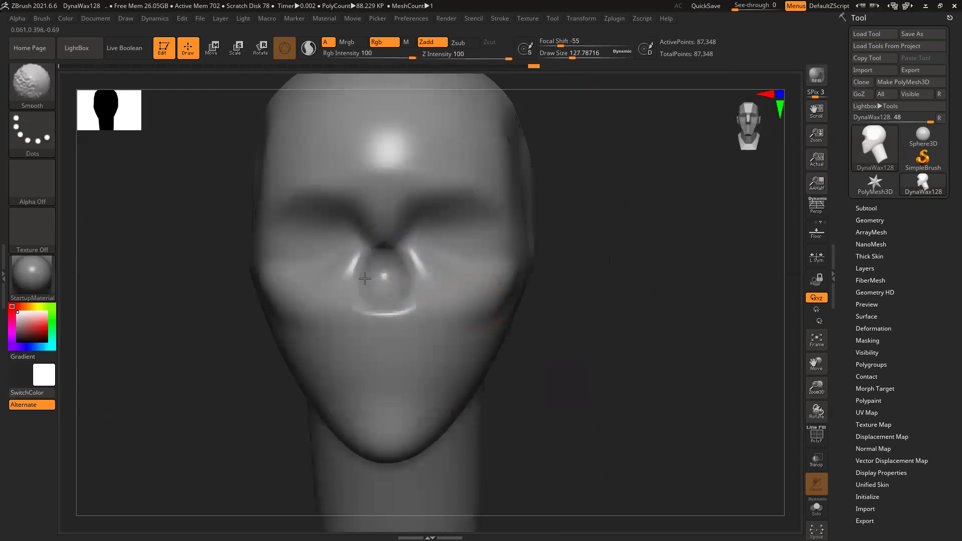
# Build up the bridge, tip and wings of the nose with ClayBuildup at a draw size of about 128
pyautogui.moveTo(383, 233)
pyautogui.mouseDown()
pyautogui.moveTo(376, 294)
pyautogui.moveTo(383, 260)
pyautogui.mouseUp()
pyautogui.moveTo(652, 251); pyautogui.dragTo(701, 253)
pyautogui.moveTo(339, 253); pyautogui.dragTo(350, 296)
pyautogui.moveTo(656, 283); pyautogui.dragTo(566, 280)
pyautogui.moveTo(383, 269); pyautogui.dragTo(367, 313)
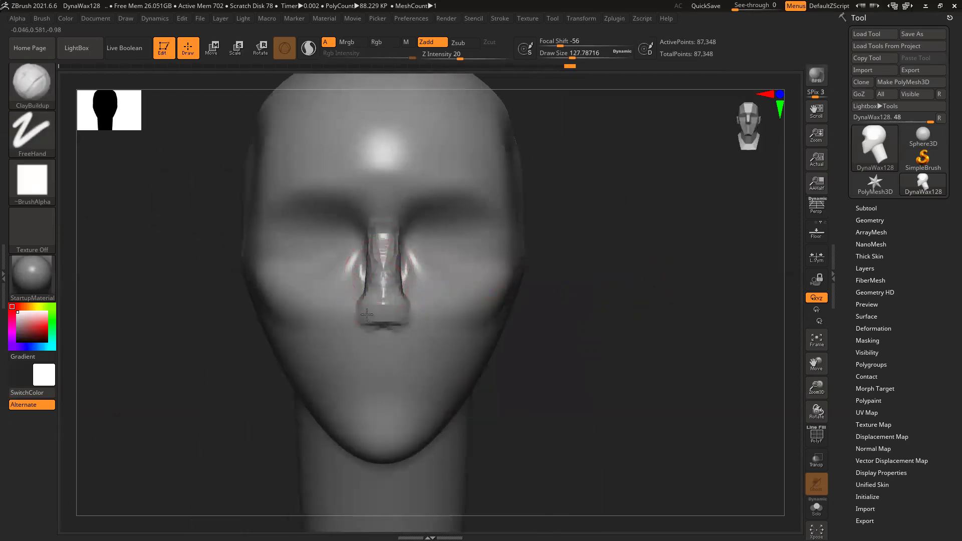
pyautogui.moveTo(616, 273)
pyautogui.mouseDown()
pyautogui.moveTo(379, 306)
pyautogui.moveTo(388, 316)
pyautogui.moveTo(398, 305)
pyautogui.mouseUp()
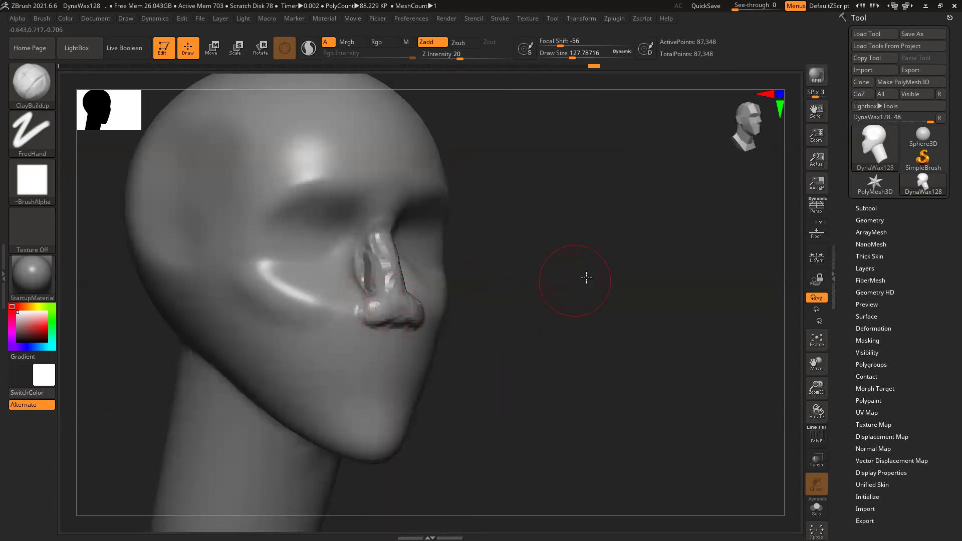
pyautogui.keyDown('shift'); pyautogui.moveTo(586, 278); pyautogui.dragTo(534, 284); pyautogui.keyUp('shift')
pyautogui.moveTo(420, 309)
pyautogui.keyDown('shift'); pyautogui.mouseDown()
pyautogui.moveTo(387, 301)
pyautogui.moveTo(376, 308)
pyautogui.moveTo(401, 281)
pyautogui.moveTo(403, 232)
pyautogui.mouseUp(); pyautogui.keyUp('shift')
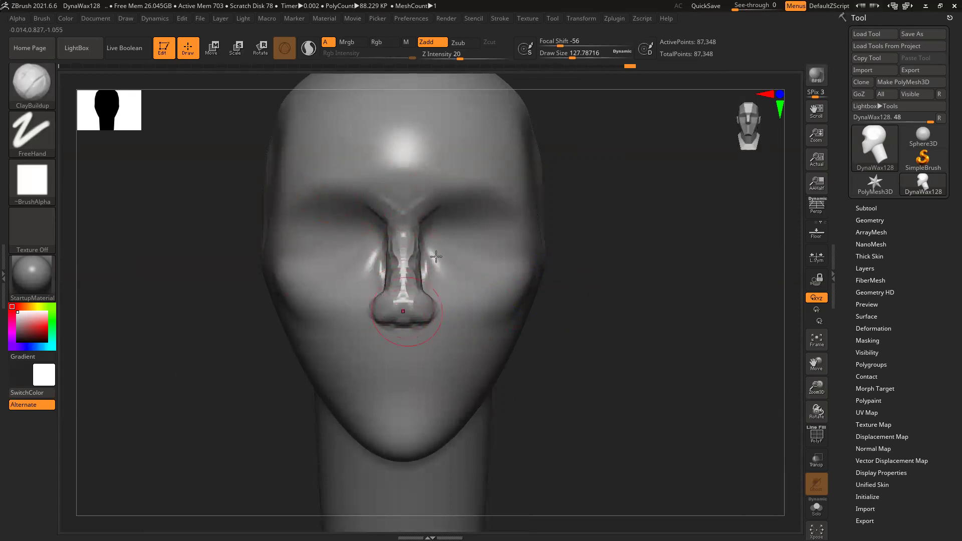
# Raise the brow ridges with ClayBuildup from the nose root around the outer corners of the eye sockets
pyautogui.moveTo(423, 200)
pyautogui.mouseDown()
pyautogui.moveTo(440, 178)
pyautogui.moveTo(498, 178)
pyautogui.moveTo(461, 161)
pyautogui.moveTo(506, 197)
pyautogui.mouseUp()
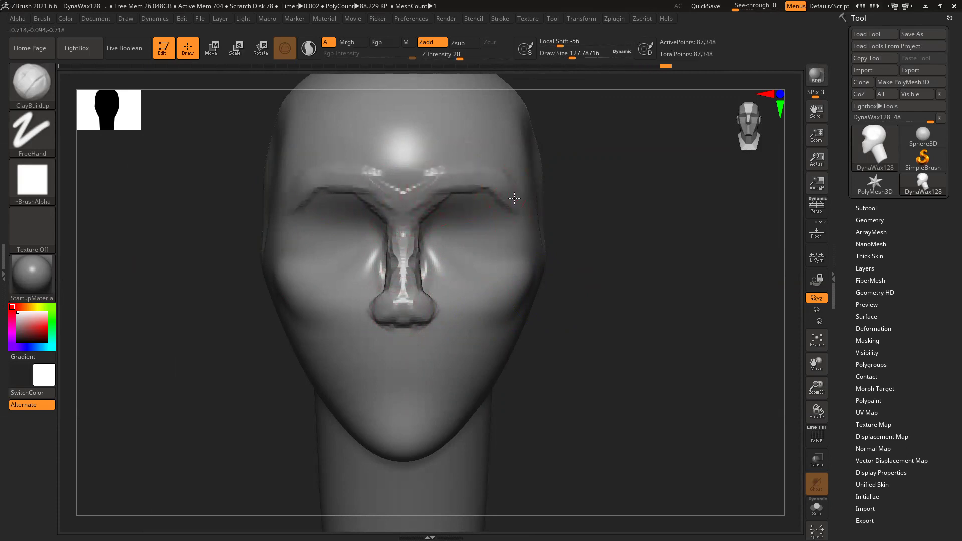
pyautogui.moveTo(635, 217); pyautogui.dragTo(605, 212)
pyautogui.moveTo(528, 198); pyautogui.dragTo(542, 245)
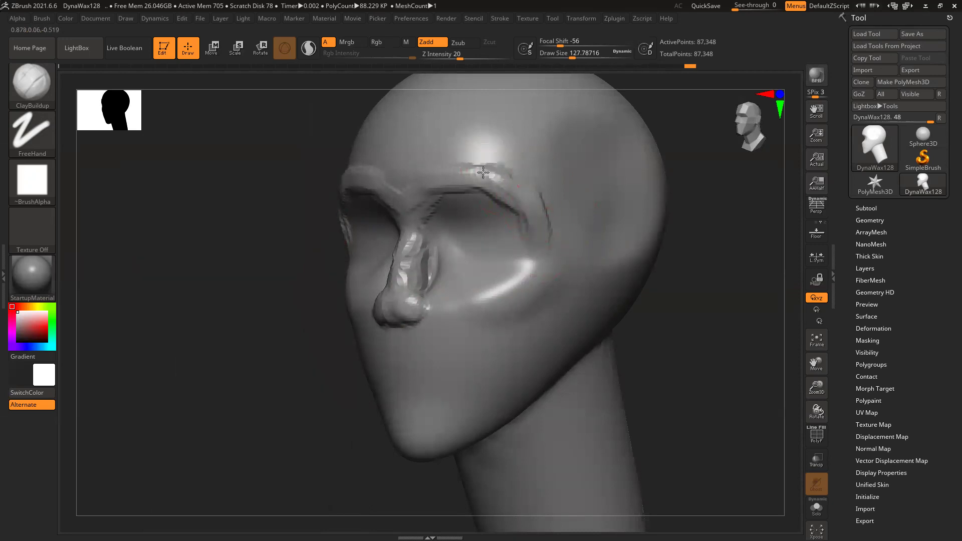
# Smooth the brow ridges and nose, and remesh the head with DynaMesh
pyautogui.moveTo(532, 219)
pyautogui.keyDown('shift'); pyautogui.mouseDown()
pyautogui.moveTo(535, 198)
pyautogui.moveTo(425, 183)
pyautogui.moveTo(384, 303)
pyautogui.mouseUp(); pyautogui.keyUp('shift')
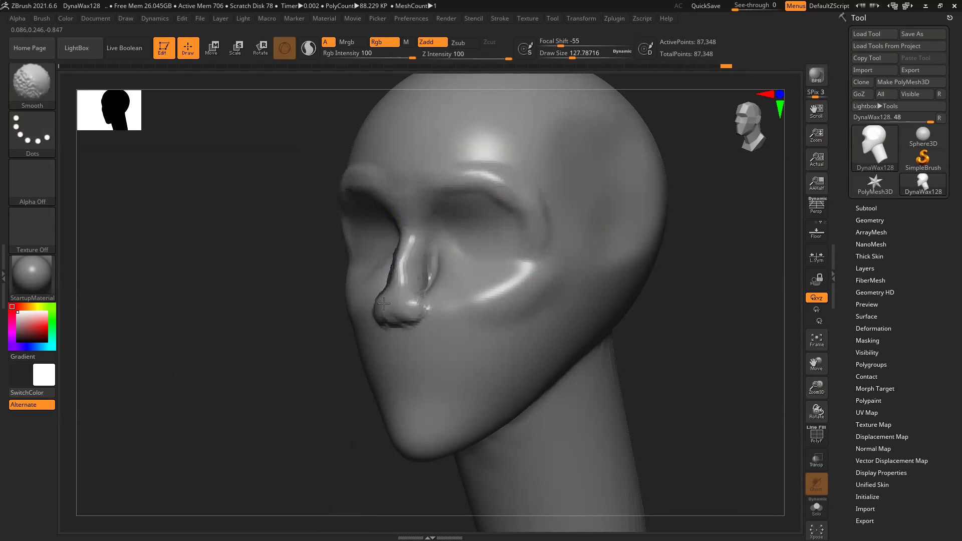
pyautogui.keyDown('ctrl'); pyautogui.moveTo(217, 273); pyautogui.dragTo(272, 338); pyautogui.keyUp('ctrl')
pyautogui.moveTo(416, 278)
pyautogui.keyDown('shift'); pyautogui.mouseDown()
pyautogui.moveTo(403, 266)
pyautogui.moveTo(385, 311)
pyautogui.mouseUp(); pyautogui.keyUp('shift')
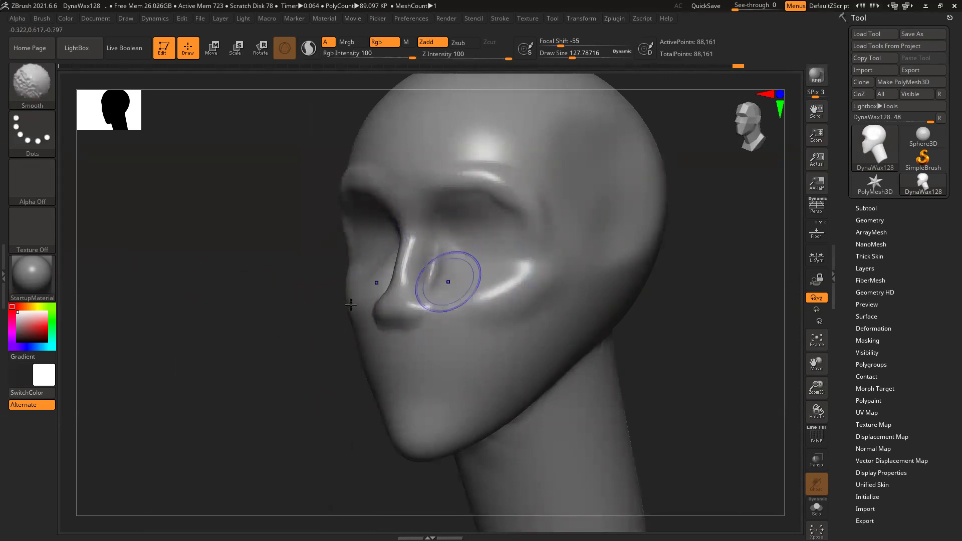
# Build up vertical ridges along both outer edges of the forehead with ClayBuildup, enlarging the draw size to about 192
pyautogui.keyDown('alt'); pyautogui.moveTo(247, 353); pyautogui.dragTo(193, 364); pyautogui.keyUp('alt')
pyautogui.moveTo(680, 208); pyautogui.dragTo(504, 251)
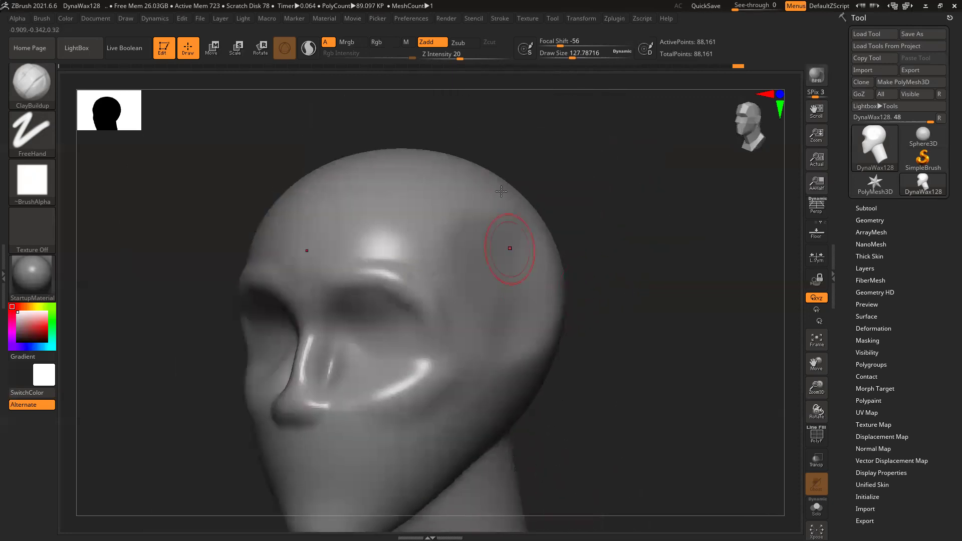
pyautogui.moveTo(417, 195)
pyautogui.mouseDown()
pyautogui.moveTo(418, 213)
pyautogui.moveTo(421, 187)
pyautogui.moveTo(427, 275)
pyautogui.mouseUp()
pyautogui.moveTo(431, 218); pyautogui.dragTo(424, 273)
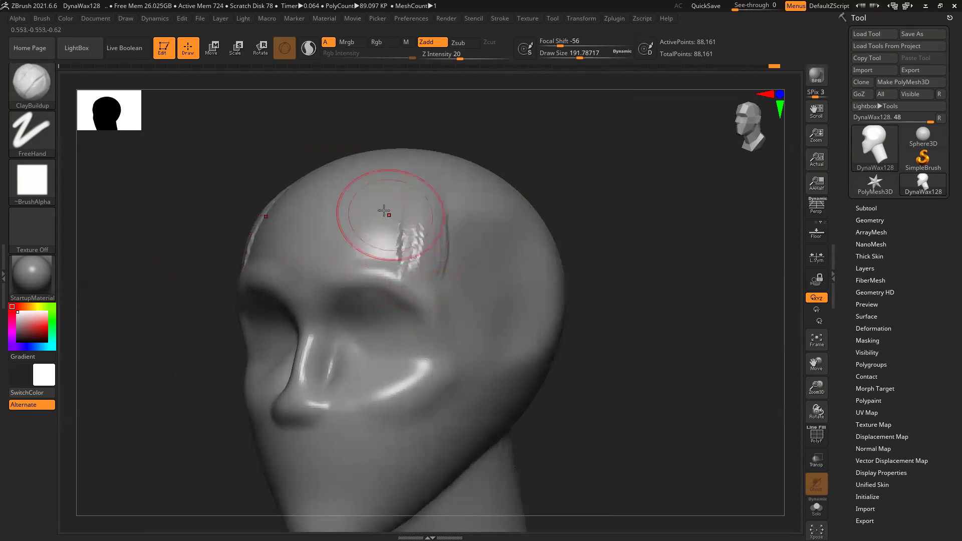
pyautogui.keyDown('shift'); pyautogui.moveTo(635, 215); pyautogui.dragTo(591, 220); pyautogui.keyUp('shift')
pyautogui.moveTo(331, 273)
pyautogui.mouseDown()
pyautogui.moveTo(326, 281)
pyautogui.moveTo(288, 259)
pyautogui.moveTo(290, 275)
pyautogui.mouseUp()
pyautogui.moveTo(276, 254)
pyautogui.mouseDown()
pyautogui.moveTo(321, 250)
pyautogui.moveTo(322, 261)
pyautogui.mouseUp()
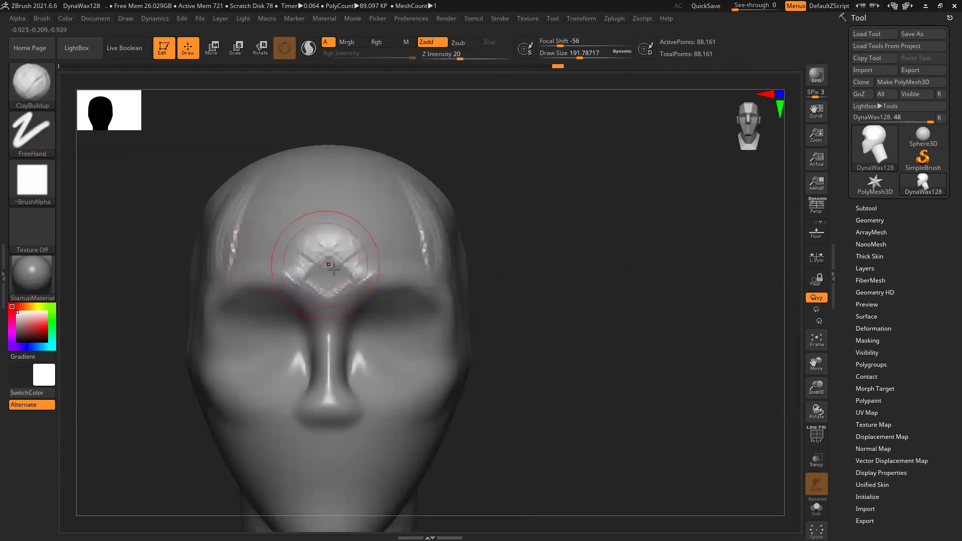
pyautogui.press('ctrl')
pyautogui.hotkey('ctrl', 'z')
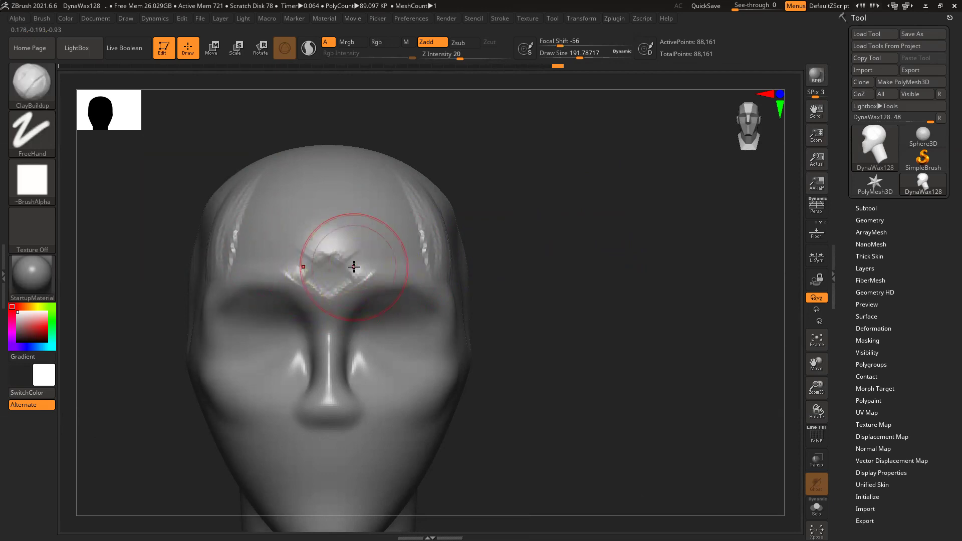
pyautogui.moveTo(340, 273)
pyautogui.mouseDown()
pyautogui.moveTo(301, 236)
pyautogui.moveTo(328, 266)
pyautogui.moveTo(335, 260)
pyautogui.moveTo(282, 251)
pyautogui.mouseUp()
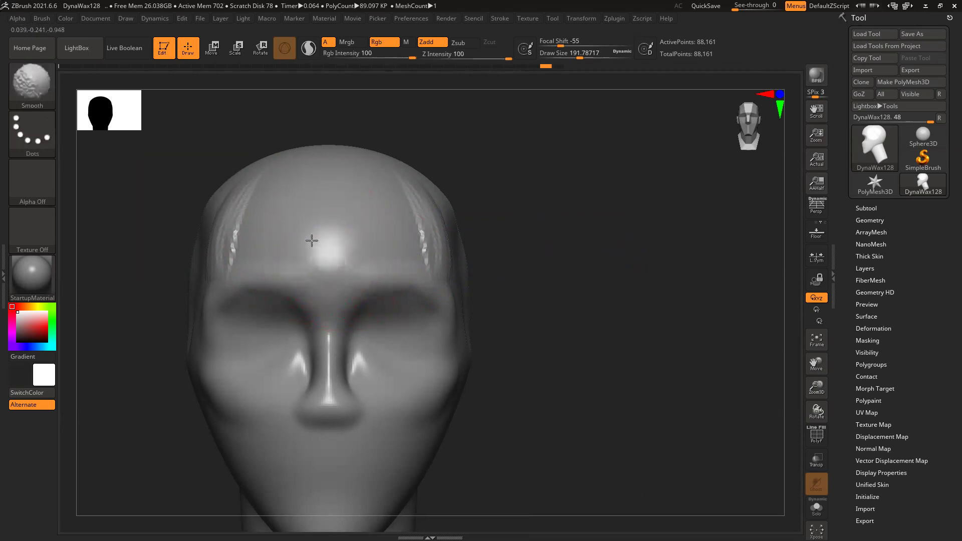
# Fill in the forehead's outer sides with ClayBuildup at a draw size of about 192 and smooth them into the temples
pyautogui.moveTo(416, 233); pyautogui.dragTo(420, 260)
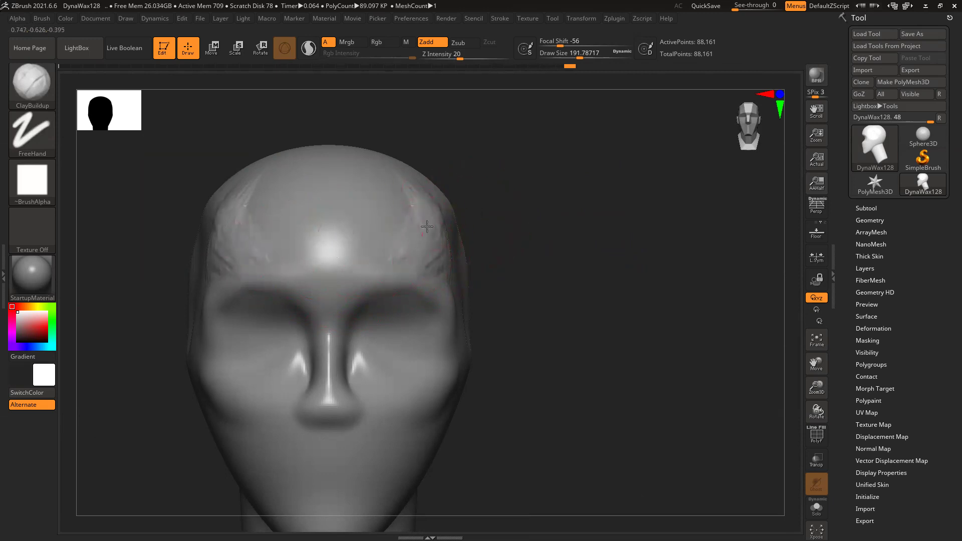
pyautogui.keyDown('shift'); pyautogui.moveTo(426, 227); pyautogui.dragTo(388, 260); pyautogui.keyUp('shift')
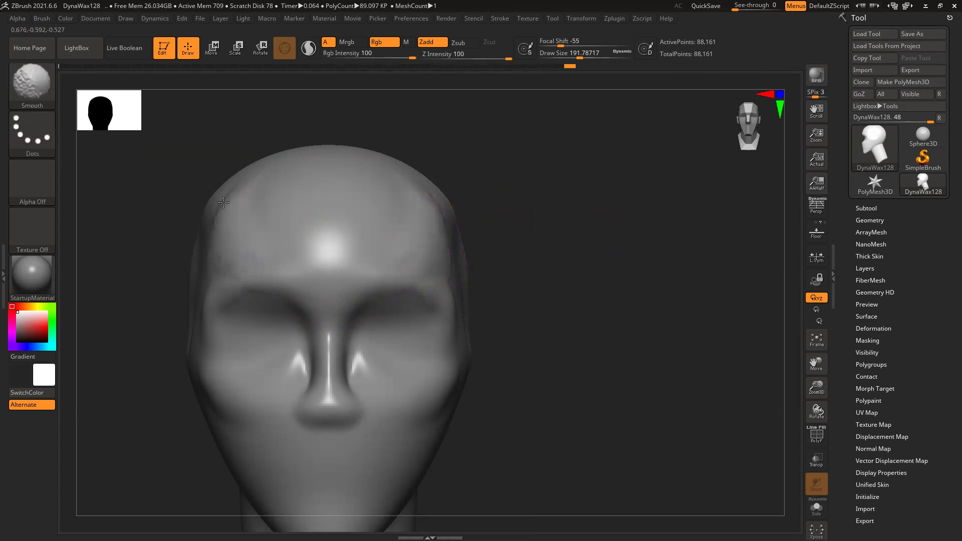
# Carve hollows in the cheeks below the cheekbones with ClayBuildup in side view and smooth them
pyautogui.moveTo(614, 202)
pyautogui.mouseDown()
pyautogui.moveTo(543, 333)
pyautogui.moveTo(492, 342)
pyautogui.mouseUp()
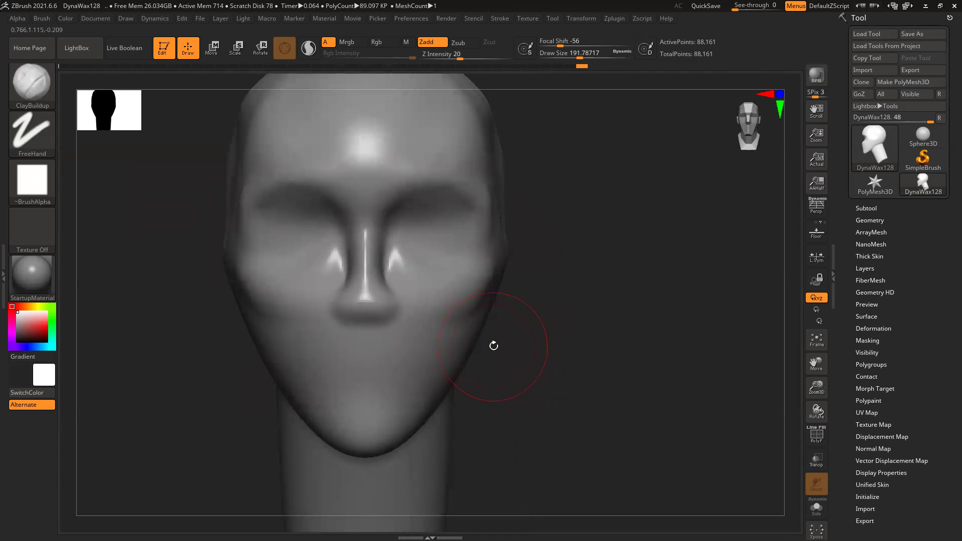
pyautogui.moveTo(580, 330)
pyautogui.mouseDown()
pyautogui.moveTo(487, 359)
pyautogui.moveTo(453, 358)
pyautogui.moveTo(450, 368)
pyautogui.moveTo(470, 341)
pyautogui.moveTo(449, 327)
pyautogui.moveTo(487, 326)
pyautogui.moveTo(509, 339)
pyautogui.mouseUp()
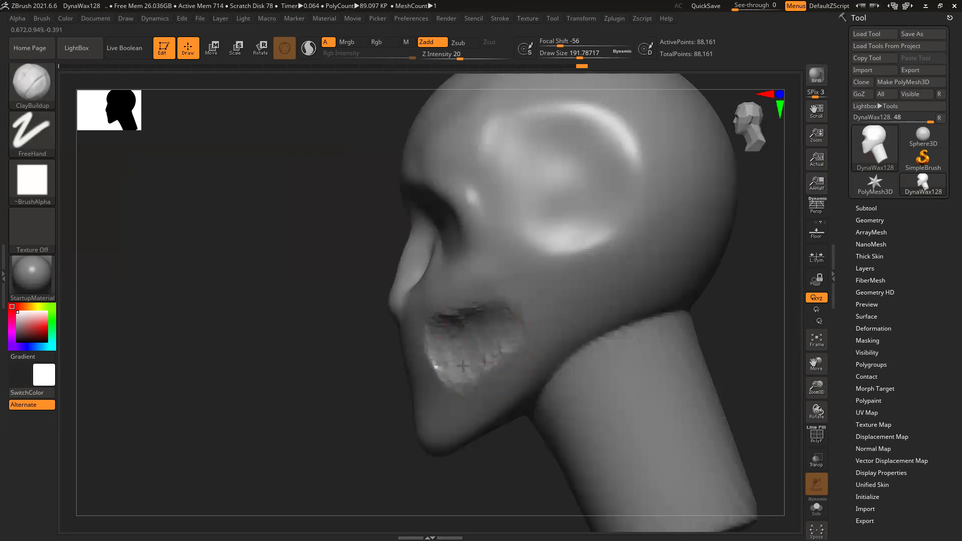
pyautogui.keyDown('shift'); pyautogui.moveTo(431, 351); pyautogui.dragTo(475, 354); pyautogui.keyUp('shift')
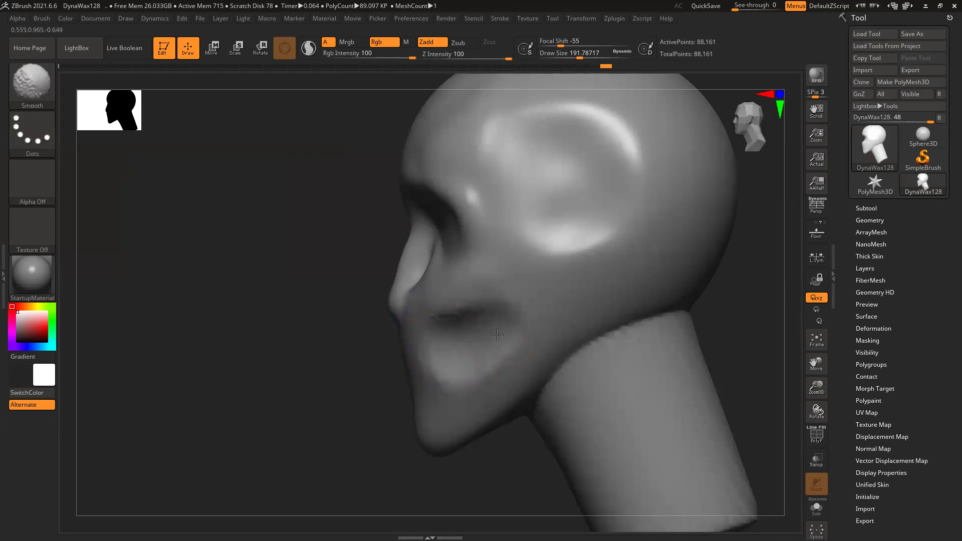
# Bulge the mouth area forward into a rounded mound between the nose and chin, checking it from the side and front
pyautogui.moveTo(281, 379)
pyautogui.keyDown('shift'); pyautogui.mouseDown()
pyautogui.moveTo(322, 354)
pyautogui.moveTo(313, 386)
pyautogui.moveTo(351, 333)
pyautogui.moveTo(331, 397)
pyautogui.moveTo(350, 403)
pyautogui.moveTo(360, 358)
pyautogui.moveTo(345, 385)
pyautogui.moveTo(390, 340)
pyautogui.moveTo(343, 382)
pyautogui.moveTo(341, 400)
pyautogui.moveTo(351, 381)
pyautogui.moveTo(348, 339)
pyautogui.moveTo(365, 365)
pyautogui.mouseUp(); pyautogui.keyUp('shift')
pyautogui.moveTo(559, 333); pyautogui.dragTo(616, 334)
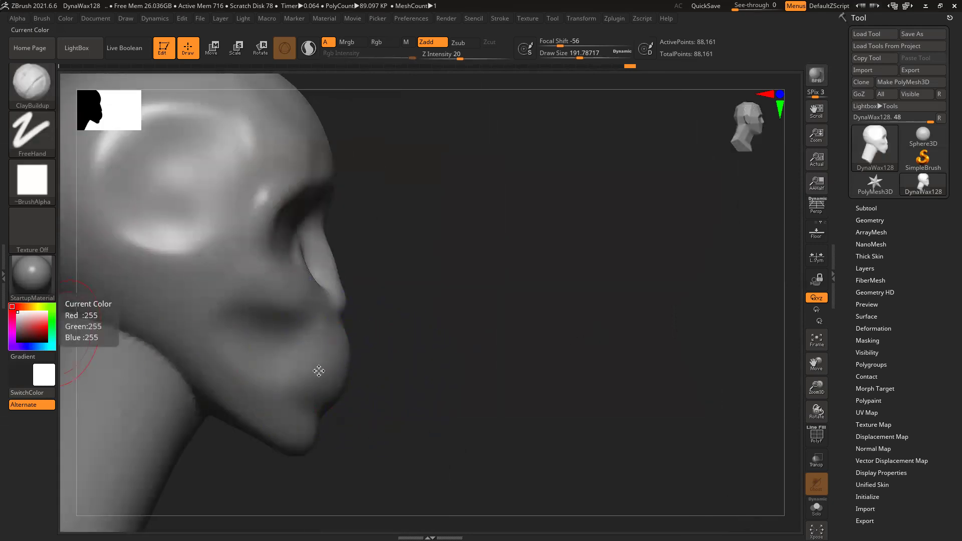
pyautogui.moveTo(432, 339); pyautogui.dragTo(365, 344)
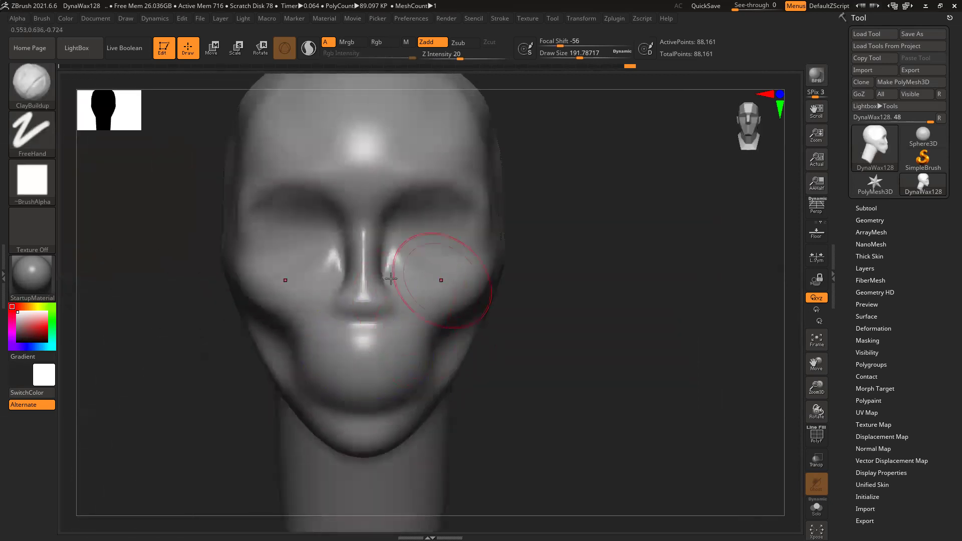
# Add volume to the nose tip and define the underside of the nose with ClayBuildup, reducing the draw size to about 100
pyautogui.moveTo(358, 298); pyautogui.dragTo(365, 286)
pyautogui.moveTo(601, 273); pyautogui.dragTo(506, 280)
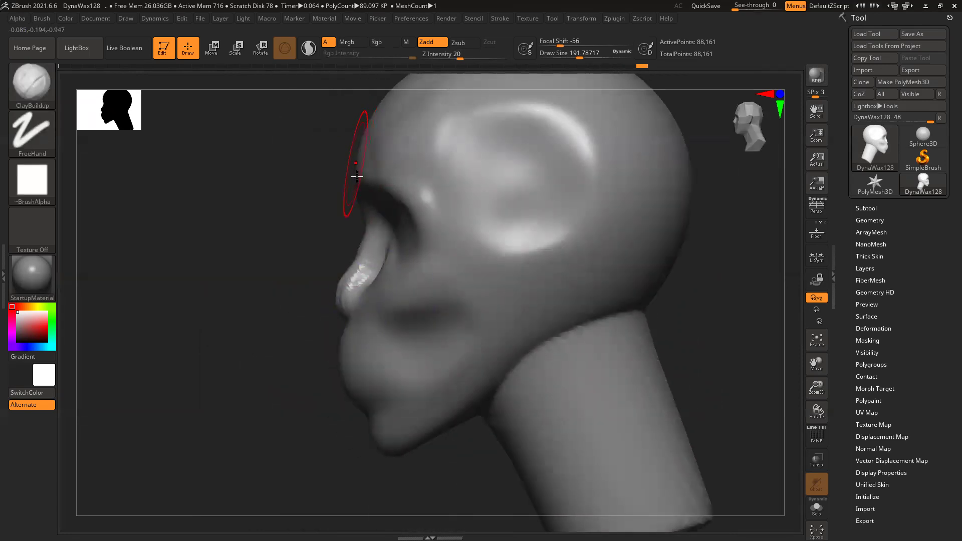
pyautogui.moveTo(331, 299); pyautogui.dragTo(354, 300)
pyautogui.moveTo(349, 265); pyautogui.dragTo(345, 295)
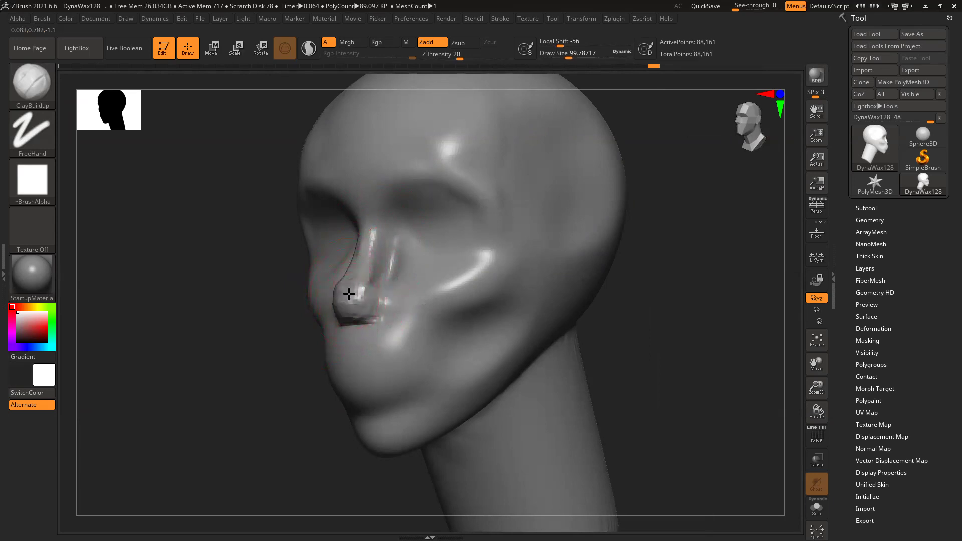
pyautogui.keyDown('shift'); pyautogui.moveTo(203, 340); pyautogui.dragTo(250, 335); pyautogui.keyUp('shift')
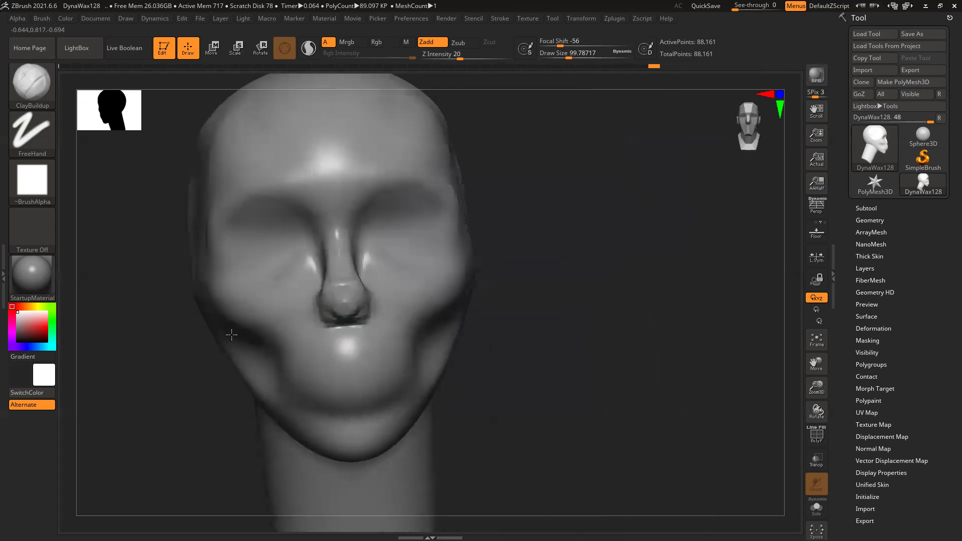
pyautogui.moveTo(539, 261)
pyautogui.mouseDown()
pyautogui.moveTo(558, 272)
pyautogui.moveTo(335, 304)
pyautogui.mouseUp()
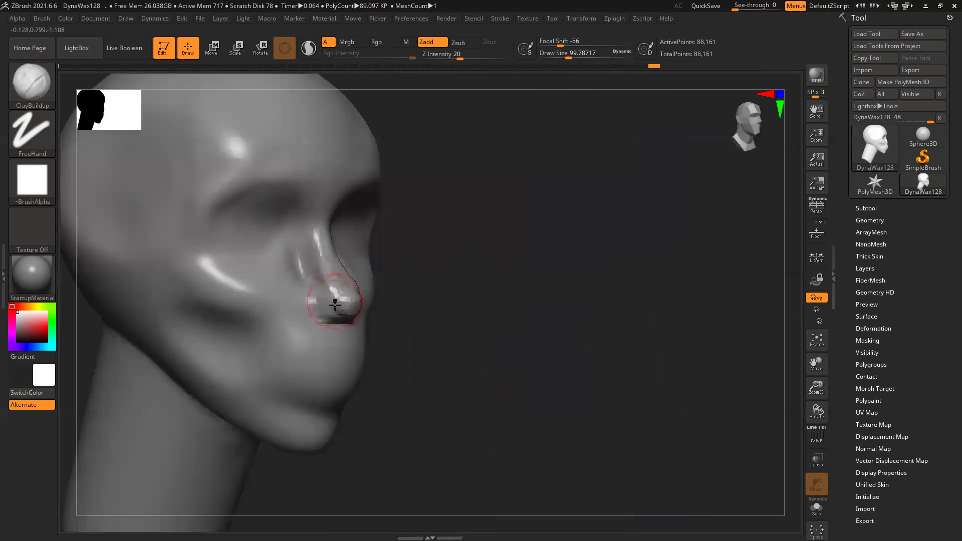
# Fill the transition from the sides of the nose to the cheeks with ClayBuildup and smooth the area
pyautogui.moveTo(480, 245); pyautogui.dragTo(421, 249)
pyautogui.moveTo(316, 253)
pyautogui.mouseDown()
pyautogui.moveTo(307, 248)
pyautogui.moveTo(298, 262)
pyautogui.moveTo(310, 246)
pyautogui.moveTo(280, 257)
pyautogui.moveTo(290, 260)
pyautogui.moveTo(264, 283)
pyautogui.moveTo(295, 279)
pyautogui.mouseUp()
pyautogui.moveTo(313, 244)
pyautogui.mouseDown()
pyautogui.moveTo(270, 270)
pyautogui.moveTo(322, 235)
pyautogui.mouseUp()
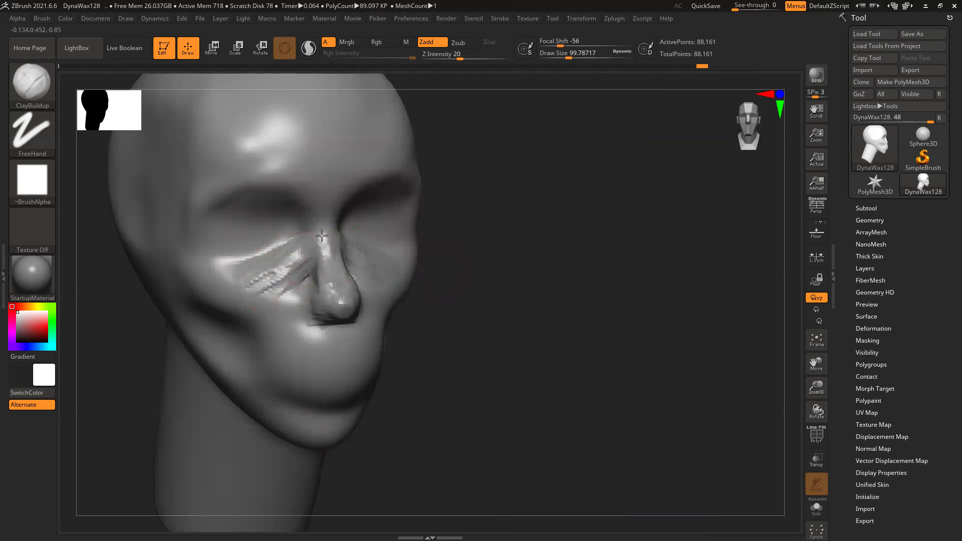
pyautogui.moveTo(275, 279)
pyautogui.keyDown('shift'); pyautogui.mouseDown()
pyautogui.moveTo(304, 246)
pyautogui.moveTo(311, 307)
pyautogui.moveTo(328, 316)
pyautogui.moveTo(319, 294)
pyautogui.moveTo(251, 318)
pyautogui.mouseUp(); pyautogui.keyUp('shift')
pyautogui.moveTo(570, 312)
pyautogui.mouseDown()
pyautogui.moveTo(541, 315)
pyautogui.moveTo(551, 356)
pyautogui.moveTo(549, 333)
pyautogui.mouseUp()
pyautogui.moveTo(328, 250)
pyautogui.keyDown('shift'); pyautogui.mouseDown()
pyautogui.moveTo(305, 247)
pyautogui.moveTo(346, 215)
pyautogui.mouseUp(); pyautogui.keyUp('shift')
pyautogui.moveTo(567, 301); pyautogui.dragTo(476, 280)
pyautogui.moveTo(356, 241)
pyautogui.mouseDown()
pyautogui.moveTo(347, 256)
pyautogui.moveTo(354, 288)
pyautogui.mouseUp()
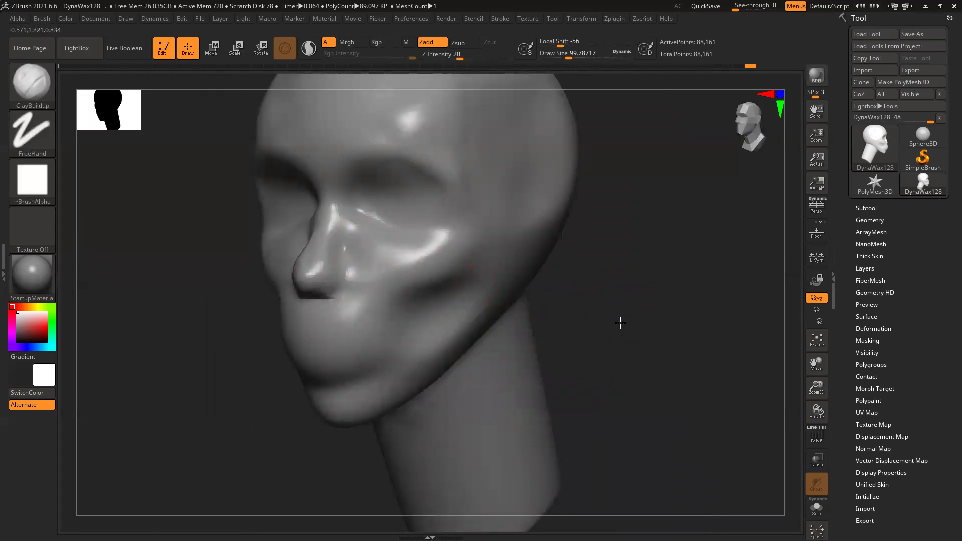
# Build up a vertical strip from the front of the cheekbone to the lower jaw with ClayBuildup at a draw size of about 168
pyautogui.moveTo(620, 322); pyautogui.dragTo(452, 300)
pyautogui.moveTo(549, 324); pyautogui.dragTo(427, 344)
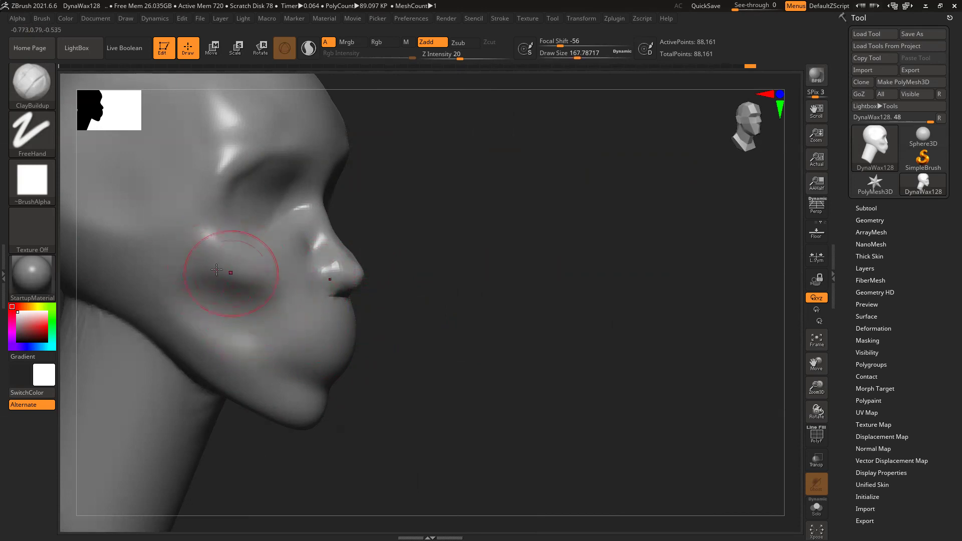
pyautogui.moveTo(488, 293); pyautogui.dragTo(435, 296)
pyautogui.moveTo(258, 301); pyautogui.dragTo(277, 393)
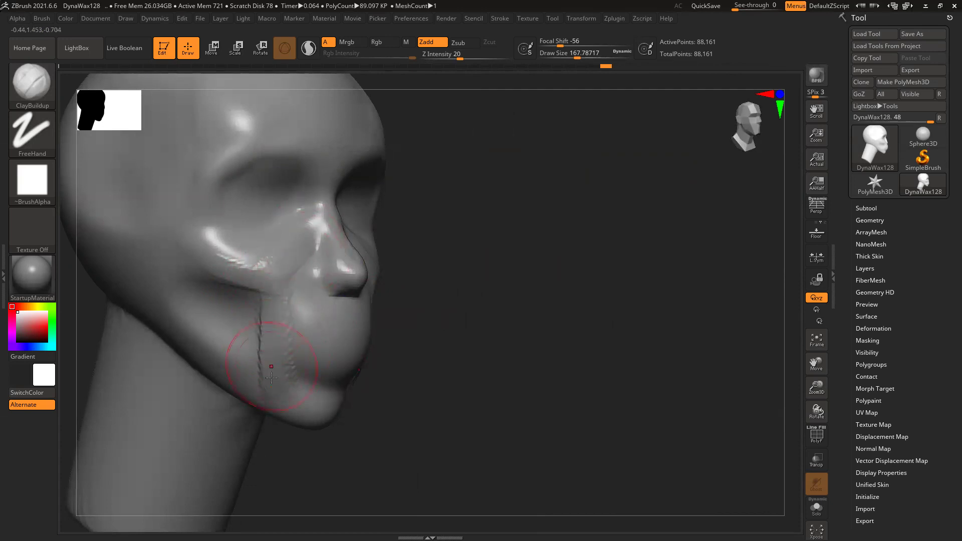
# Add ClayBuildup strips in side view down the rear of the jaw and along the lower jawline towards the chin
pyautogui.moveTo(478, 305)
pyautogui.mouseDown(button='right')
pyautogui.moveTo(531, 320)
pyautogui.moveTo(388, 375)
pyautogui.mouseUp(button='right')
pyautogui.moveTo(488, 318); pyautogui.dragTo(501, 275, button='right')
pyautogui.moveTo(420, 235); pyautogui.dragTo(438, 310)
pyautogui.moveTo(430, 251); pyautogui.dragTo(429, 253)
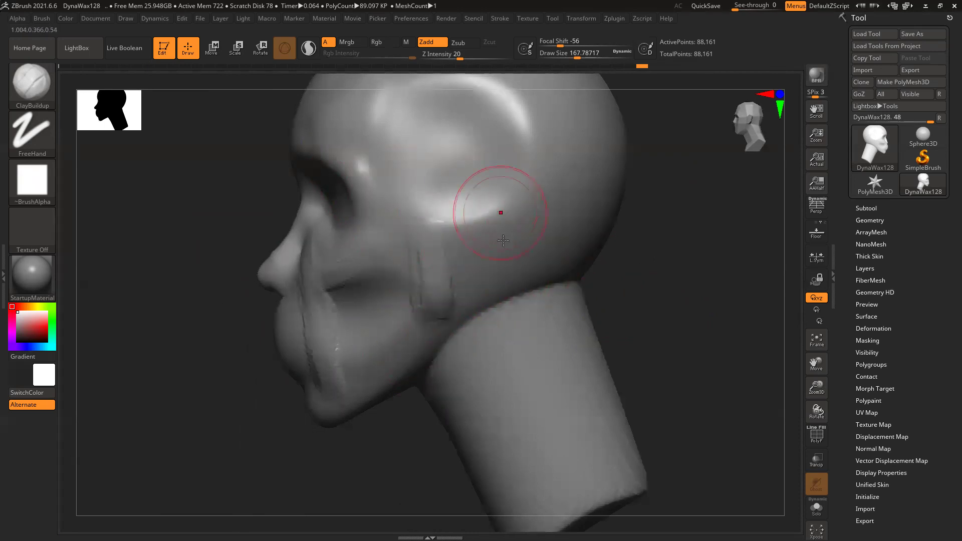
pyautogui.moveTo(431, 205); pyautogui.dragTo(430, 224)
pyautogui.moveTo(449, 300); pyautogui.dragTo(454, 305)
pyautogui.moveTo(412, 339)
pyautogui.mouseDown()
pyautogui.moveTo(325, 403)
pyautogui.moveTo(404, 360)
pyautogui.mouseUp()
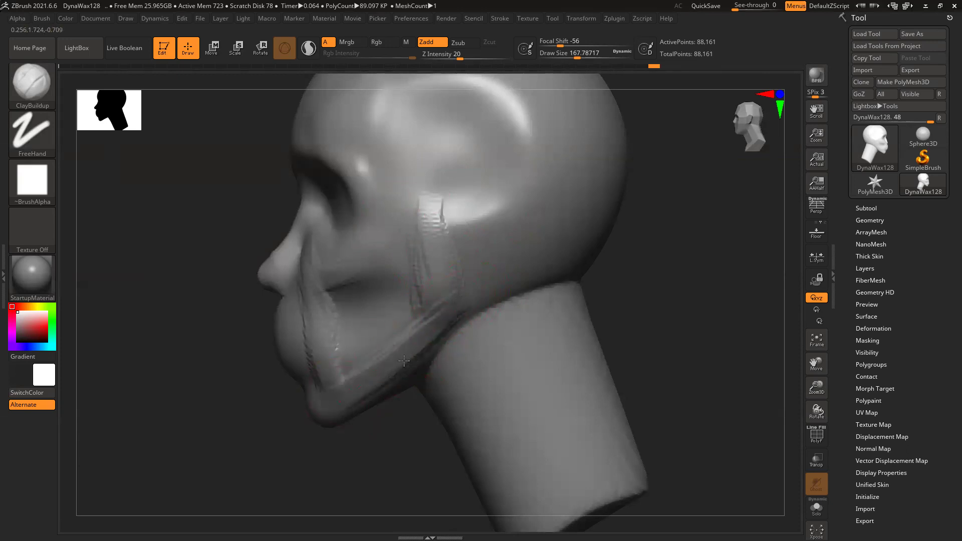
# Extend the ClayBuildup strips along the lower jaw and build up the front of the chin
pyautogui.moveTo(314, 404)
pyautogui.mouseDown()
pyautogui.moveTo(390, 381)
pyautogui.moveTo(410, 357)
pyautogui.mouseUp()
pyautogui.moveTo(427, 195)
pyautogui.mouseDown()
pyautogui.moveTo(448, 250)
pyautogui.moveTo(435, 195)
pyautogui.mouseUp()
pyautogui.moveTo(651, 255)
pyautogui.mouseDown()
pyautogui.moveTo(724, 258)
pyautogui.moveTo(714, 273)
pyautogui.mouseUp()
pyautogui.moveTo(616, 305); pyautogui.dragTo(567, 305)
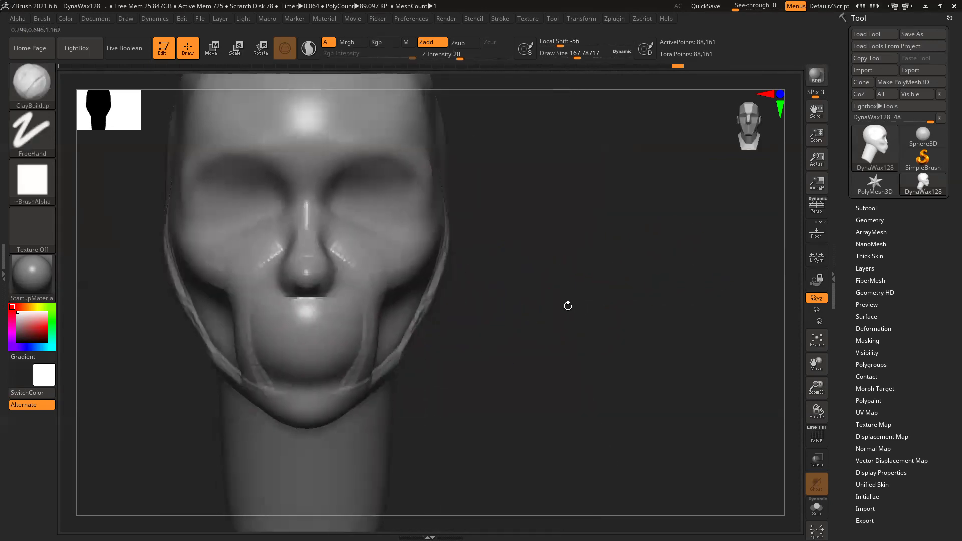
pyautogui.moveTo(519, 338)
pyautogui.mouseDown()
pyautogui.moveTo(421, 315)
pyautogui.moveTo(341, 378)
pyautogui.mouseUp()
pyautogui.moveTo(535, 332); pyautogui.dragTo(505, 347)
pyautogui.moveTo(540, 318)
pyautogui.mouseDown()
pyautogui.moveTo(330, 326)
pyautogui.moveTo(337, 321)
pyautogui.mouseUp()
pyautogui.moveTo(450, 351); pyautogui.dragTo(441, 295)
pyautogui.moveTo(330, 358); pyautogui.dragTo(358, 340)
pyautogui.moveTo(470, 322)
pyautogui.mouseDown()
pyautogui.moveTo(501, 326)
pyautogui.moveTo(543, 299)
pyautogui.mouseUp()
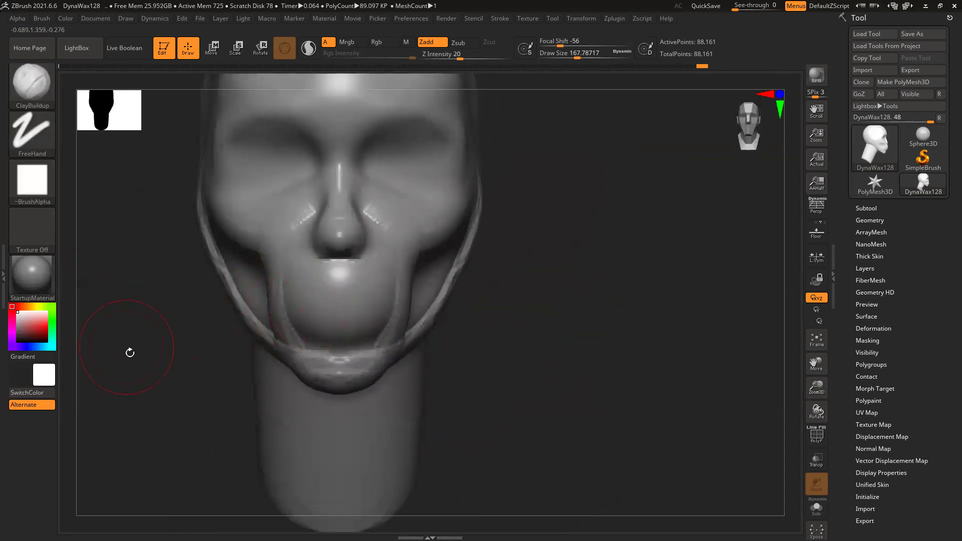
# Fill the cheek hollow with ClayBuildup strips running from below the cheekbone down to the jawline and back towards the jaw corner
pyautogui.moveTo(130, 353); pyautogui.dragTo(251, 278)
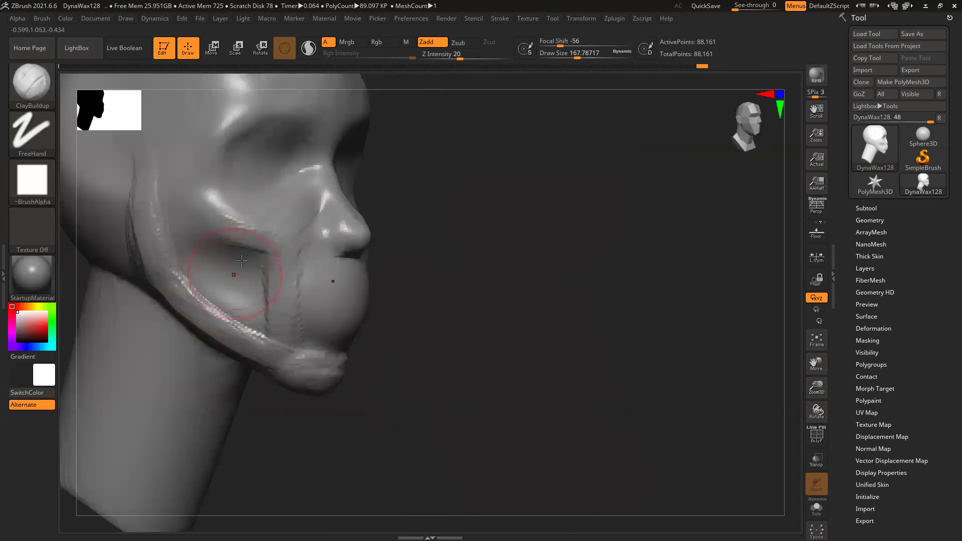
pyautogui.moveTo(225, 248)
pyautogui.mouseDown()
pyautogui.moveTo(253, 310)
pyautogui.moveTo(251, 336)
pyautogui.moveTo(187, 291)
pyautogui.mouseUp()
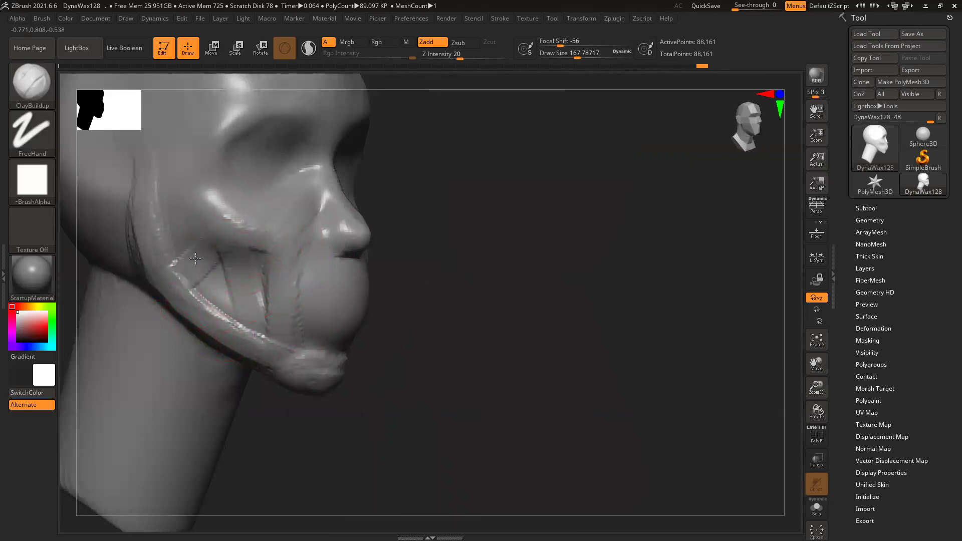
pyautogui.moveTo(225, 248); pyautogui.dragTo(241, 305)
pyautogui.moveTo(228, 237); pyautogui.dragTo(191, 257)
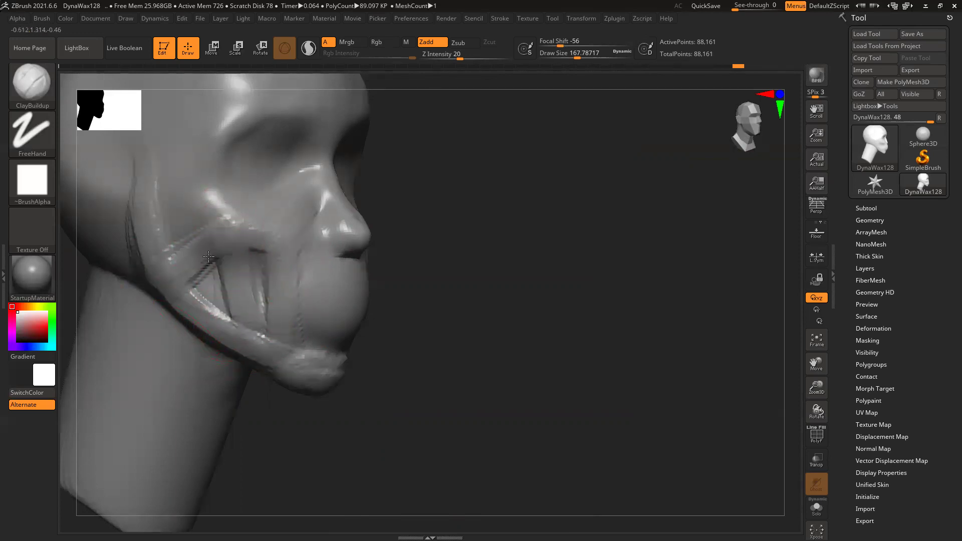
pyautogui.moveTo(507, 233); pyautogui.dragTo(354, 257)
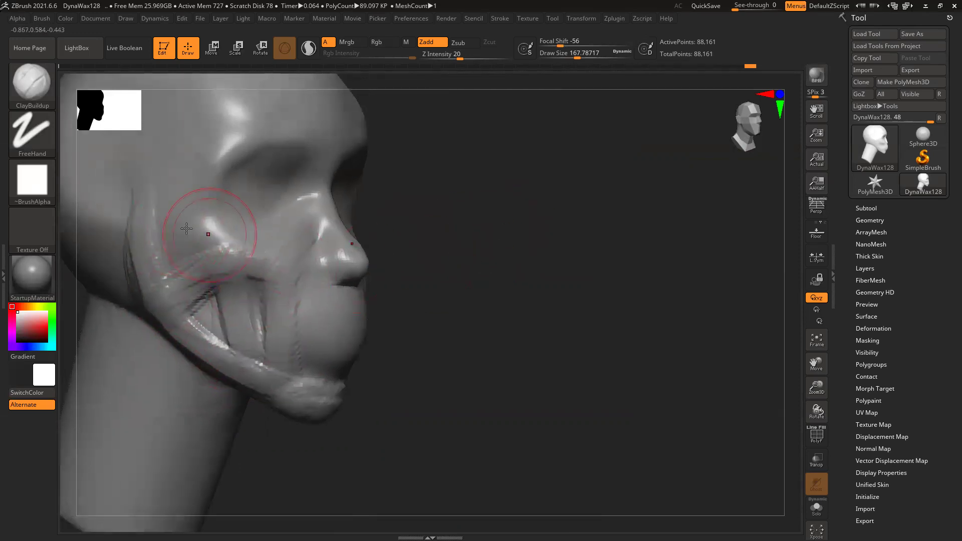
# Build up the cheekbone and add ClayBuildup strips from the side of the head towards the outer eye socket
pyautogui.moveTo(177, 230); pyautogui.dragTo(259, 242)
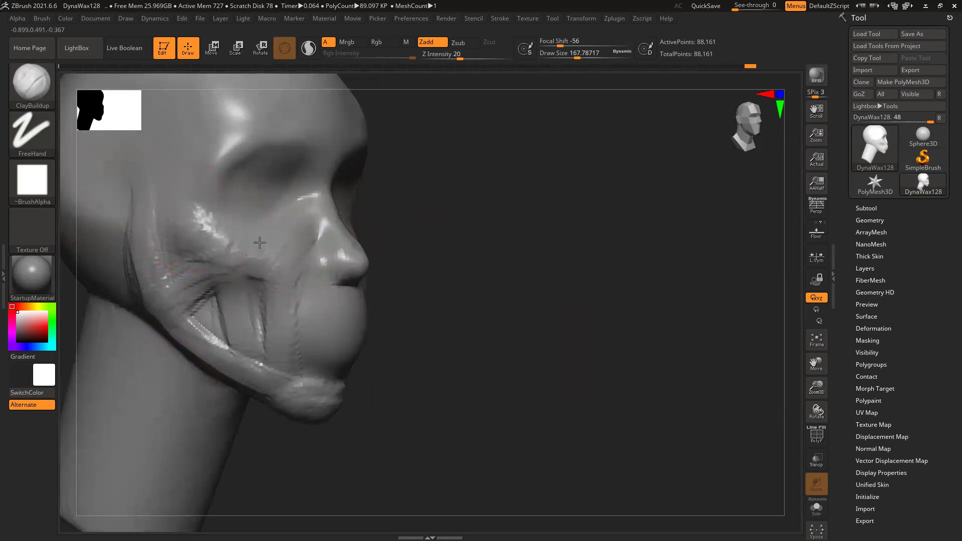
pyautogui.keyDown('alt'); pyautogui.moveTo(488, 195); pyautogui.dragTo(543, 232); pyautogui.keyUp('alt')
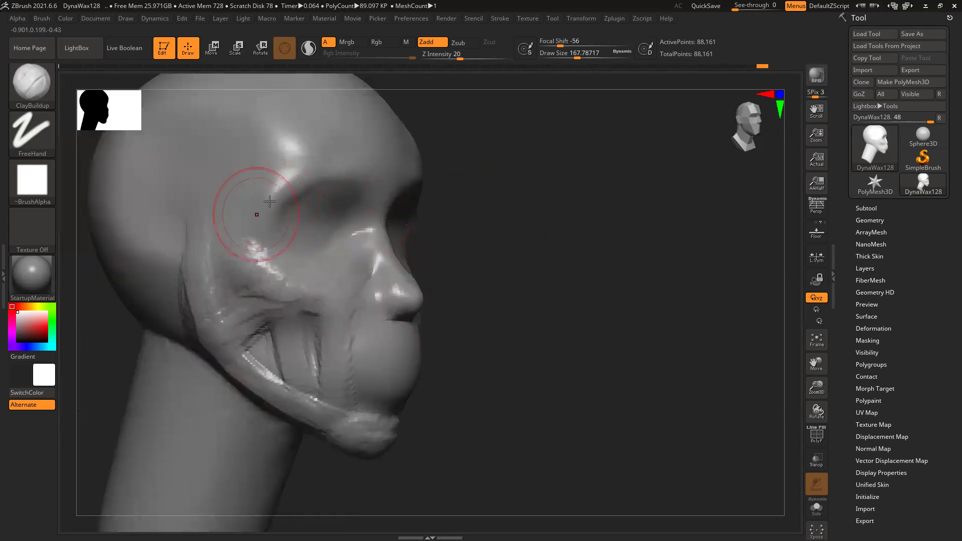
pyautogui.moveTo(175, 186)
pyautogui.mouseDown()
pyautogui.moveTo(241, 220)
pyautogui.moveTo(236, 238)
pyautogui.moveTo(213, 221)
pyautogui.mouseUp()
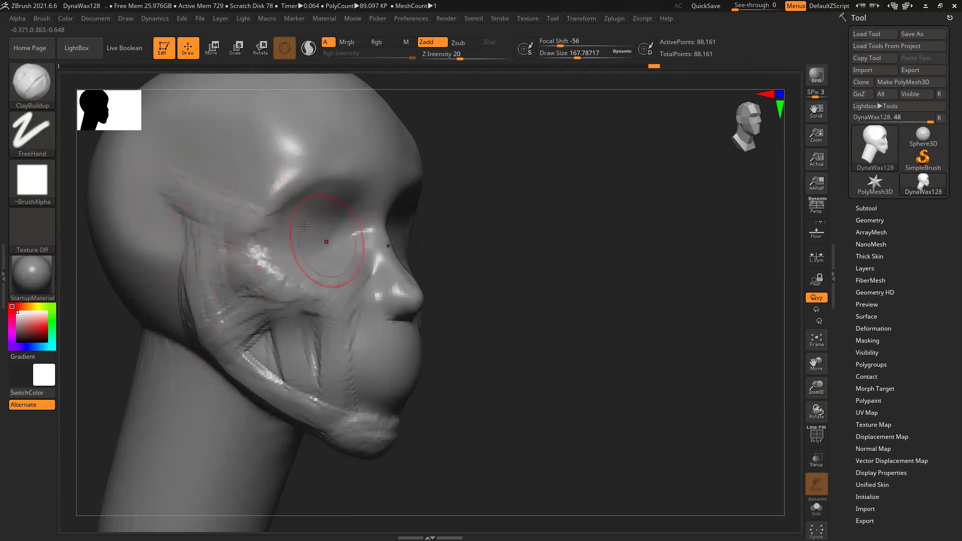
pyautogui.keyDown('shift'); pyautogui.moveTo(528, 219); pyautogui.dragTo(507, 230); pyautogui.keyUp('shift')
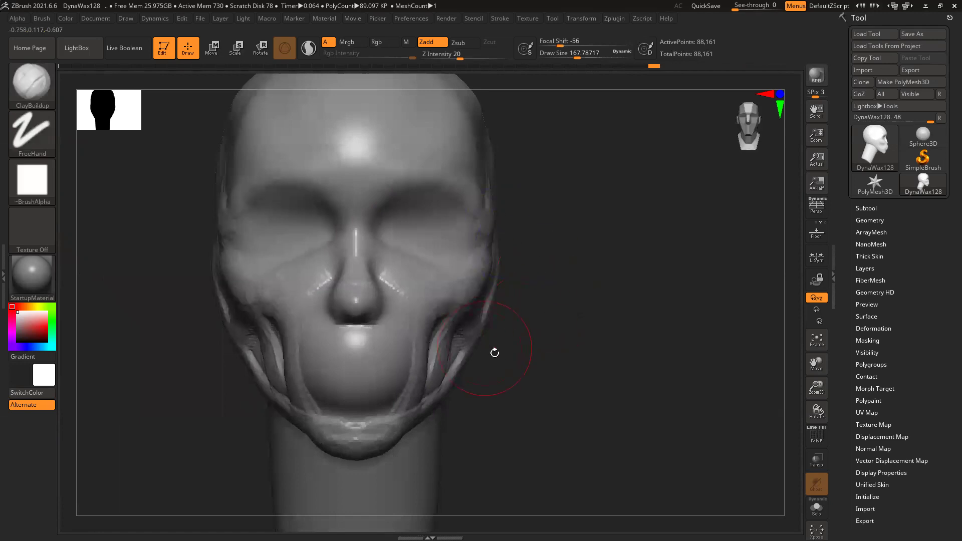
# Add more ClayBuildup volume in the hollow between the cheekbone and lower jaw from a near-front view
pyautogui.moveTo(577, 330); pyautogui.dragTo(568, 334)
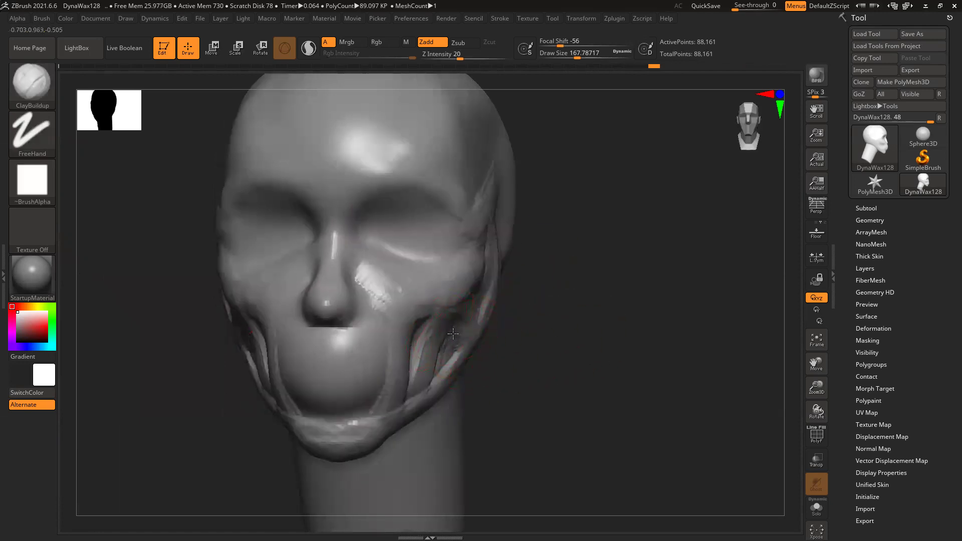
pyautogui.moveTo(421, 330); pyautogui.dragTo(413, 374)
pyautogui.keyDown('shift'); pyautogui.moveTo(568, 340); pyautogui.dragTo(579, 368); pyautogui.keyUp('shift')
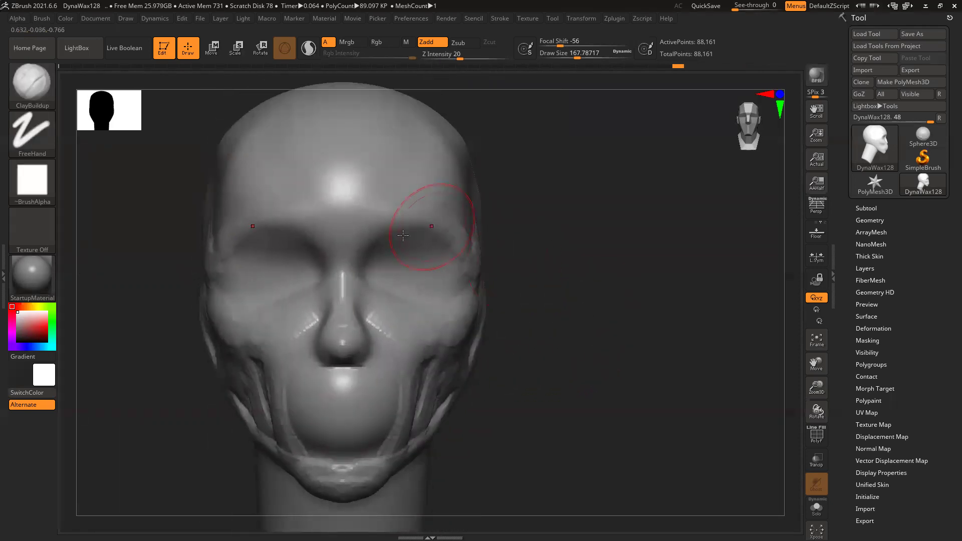
# Strengthen the brow ridge and build up the forehead sides with ClayBuildup, raising the draw size to about 208
pyautogui.moveTo(367, 216)
pyautogui.mouseDown()
pyautogui.moveTo(353, 223)
pyautogui.moveTo(397, 216)
pyautogui.mouseUp()
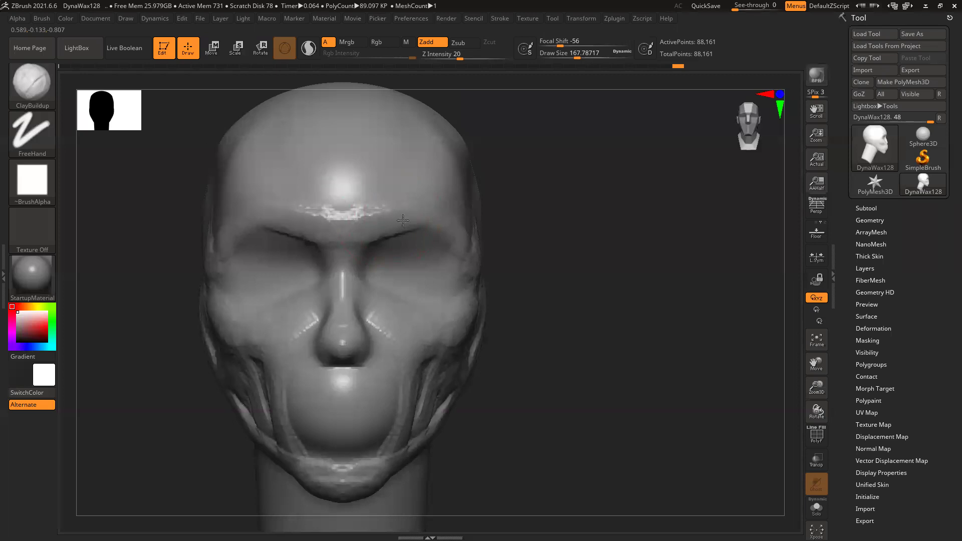
pyautogui.moveTo(569, 213); pyautogui.dragTo(415, 182)
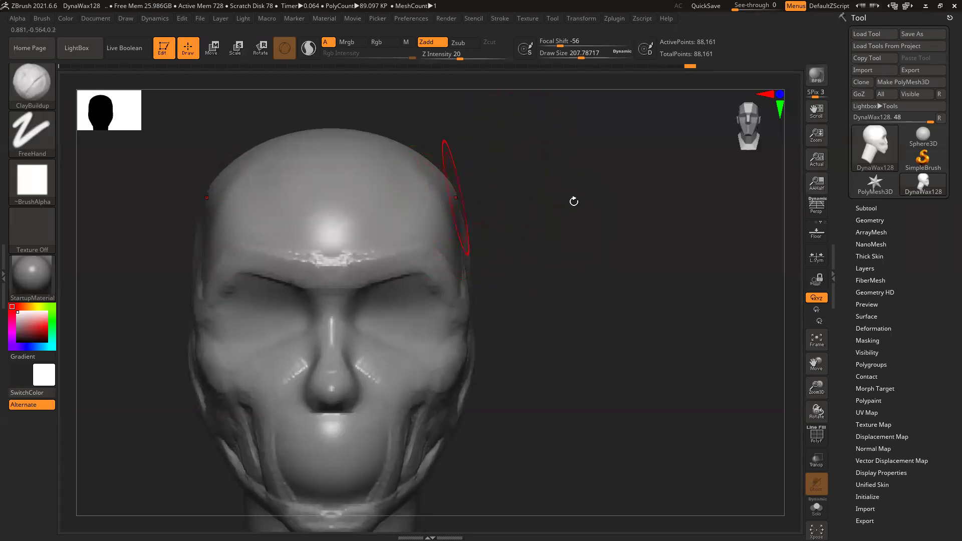
pyautogui.moveTo(574, 201); pyautogui.dragTo(496, 215)
pyautogui.moveTo(457, 183)
pyautogui.mouseDown()
pyautogui.moveTo(436, 225)
pyautogui.moveTo(454, 235)
pyautogui.moveTo(444, 236)
pyautogui.moveTo(448, 220)
pyautogui.mouseUp()
pyautogui.moveTo(253, 244)
pyautogui.mouseDown()
pyautogui.moveTo(337, 227)
pyautogui.moveTo(625, 238)
pyautogui.moveTo(547, 232)
pyautogui.moveTo(530, 335)
pyautogui.mouseUp()
pyautogui.moveTo(493, 414); pyautogui.dragTo(491, 364)
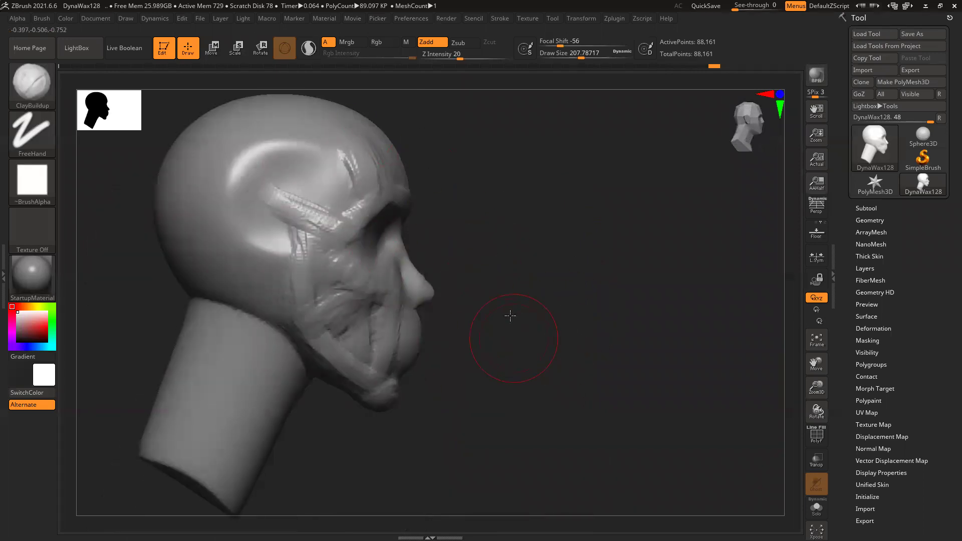
# Carve a fold from the side of the nose down around the mouth area with the DamStandard brush
pyautogui.moveTo(510, 315); pyautogui.dragTo(491, 343)
pyautogui.press('b')
pyautogui.press('d')
pyautogui.press('s')
pyautogui.moveTo(549, 318)
pyautogui.mouseDown()
pyautogui.moveTo(504, 325)
pyautogui.moveTo(476, 343)
pyautogui.mouseUp()
pyautogui.keyDown('ctrl'); pyautogui.moveTo(274, 337); pyautogui.dragTo(291, 400, button='right'); pyautogui.keyUp('ctrl')
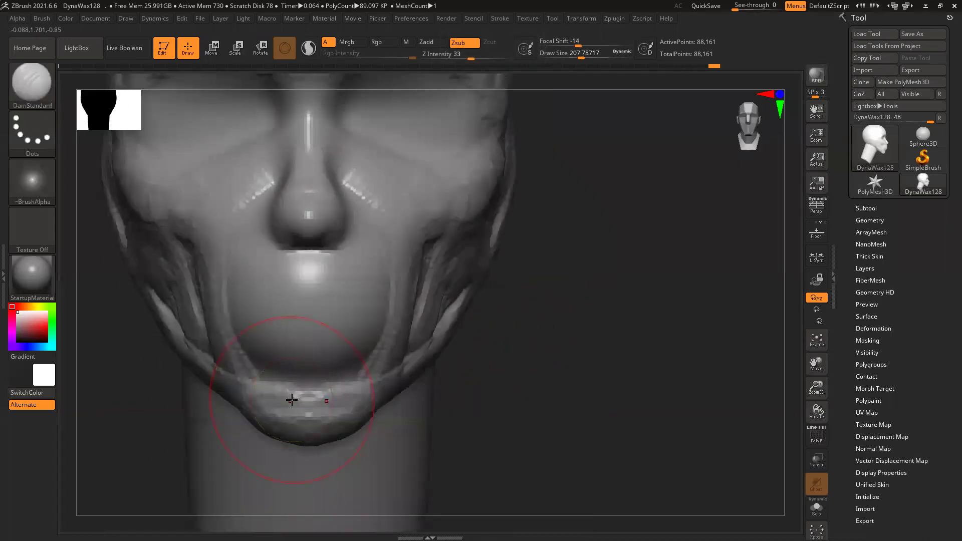
pyautogui.moveTo(686, 293); pyautogui.dragTo(536, 315)
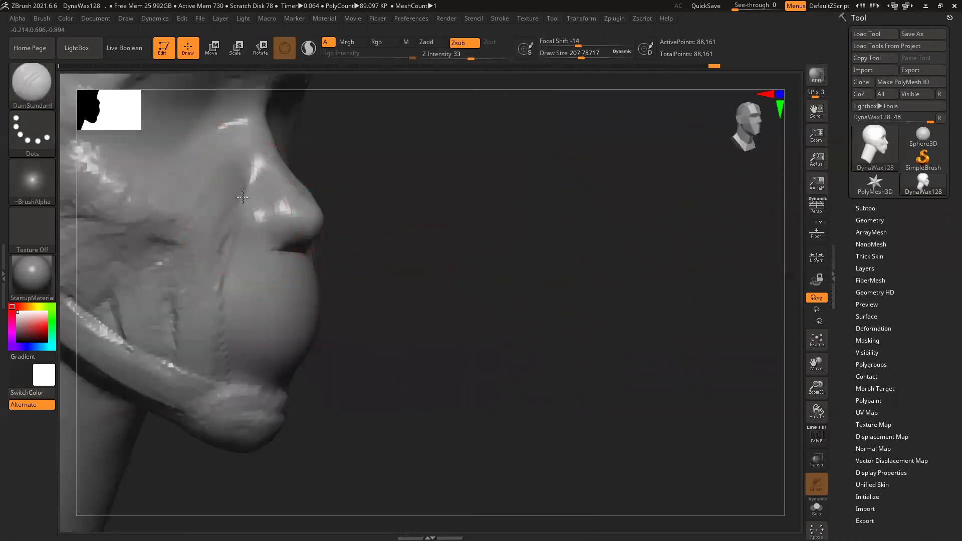
pyautogui.moveTo(225, 233); pyautogui.dragTo(195, 318)
pyautogui.moveTo(234, 213)
pyautogui.mouseDown()
pyautogui.moveTo(201, 289)
pyautogui.moveTo(205, 341)
pyautogui.mouseUp()
# Smooth the nose fold, chin, jaw, cheeks, temples and brow to blend the sculpted strips together
pyautogui.keyDown('shift'); pyautogui.moveTo(232, 258); pyautogui.dragTo(210, 326); pyautogui.keyUp('shift')
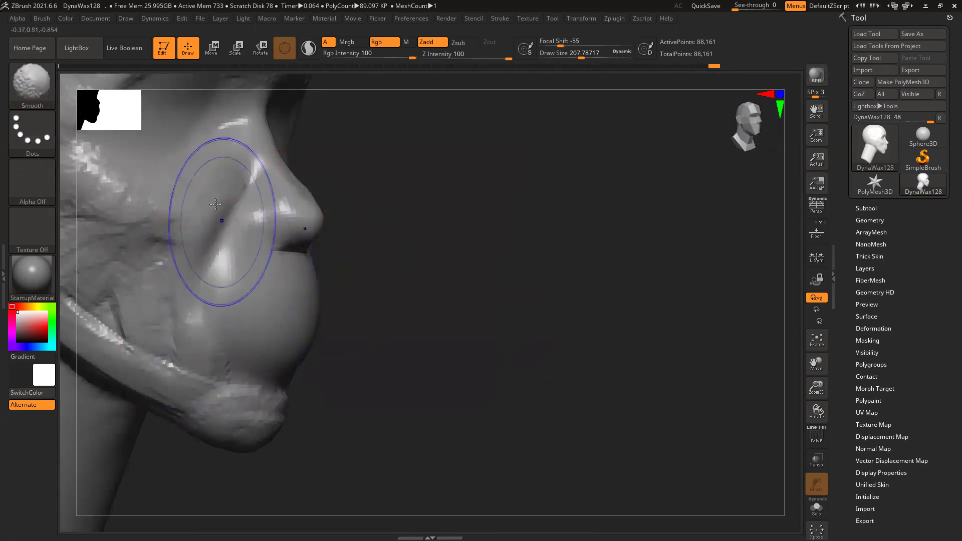
pyautogui.moveTo(197, 201)
pyautogui.keyDown('shift'); pyautogui.mouseDown()
pyautogui.moveTo(178, 253)
pyautogui.moveTo(264, 401)
pyautogui.mouseUp(); pyautogui.keyUp('shift')
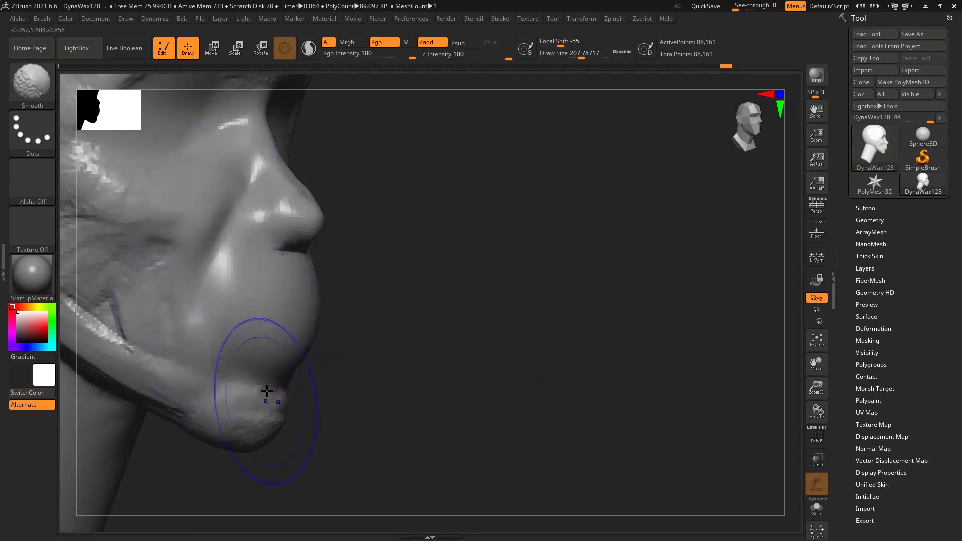
pyautogui.keyDown('alt'); pyautogui.moveTo(504, 302); pyautogui.dragTo(621, 317); pyautogui.keyUp('alt')
pyautogui.moveTo(193, 176)
pyautogui.keyDown('shift'); pyautogui.mouseDown()
pyautogui.moveTo(183, 245)
pyautogui.moveTo(268, 359)
pyautogui.moveTo(269, 389)
pyautogui.moveTo(460, 374)
pyautogui.mouseUp(); pyautogui.keyUp('shift')
pyautogui.keyDown('alt'); pyautogui.moveTo(549, 260); pyautogui.dragTo(561, 400); pyautogui.keyUp('alt')
pyautogui.moveTo(82, 192)
pyautogui.keyDown('shift'); pyautogui.mouseDown()
pyautogui.moveTo(72, 185)
pyautogui.moveTo(238, 133)
pyautogui.moveTo(380, 189)
pyautogui.mouseUp(); pyautogui.keyUp('shift')
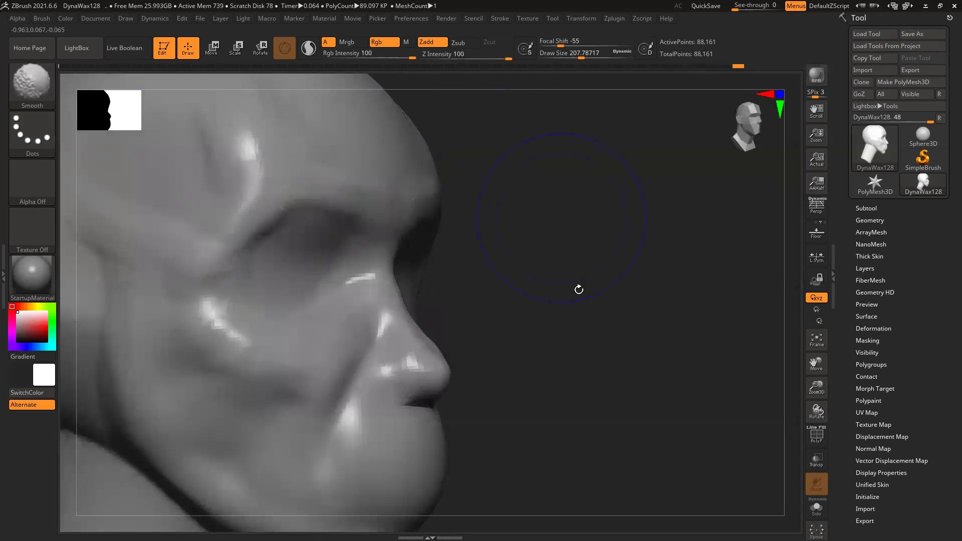
pyautogui.keyDown('alt'); pyautogui.moveTo(506, 284); pyautogui.dragTo(549, 232); pyautogui.keyUp('alt')
pyautogui.keyDown('ctrl'); pyautogui.moveTo(746, 426); pyautogui.dragTo(481, 313, button='right'); pyautogui.keyUp('ctrl')
pyautogui.keyDown('shift'); pyautogui.moveTo(482, 312); pyautogui.dragTo(599, 376); pyautogui.keyUp('shift')
pyautogui.moveTo(361, 336)
pyautogui.keyDown('ctrl'); pyautogui.mouseDown(button='right')
pyautogui.moveTo(441, 369)
pyautogui.moveTo(593, 404)
pyautogui.mouseUp(button='right'); pyautogui.keyUp('ctrl')
pyautogui.keyDown('alt'); pyautogui.moveTo(574, 370); pyautogui.dragTo(553, 338); pyautogui.keyUp('alt')
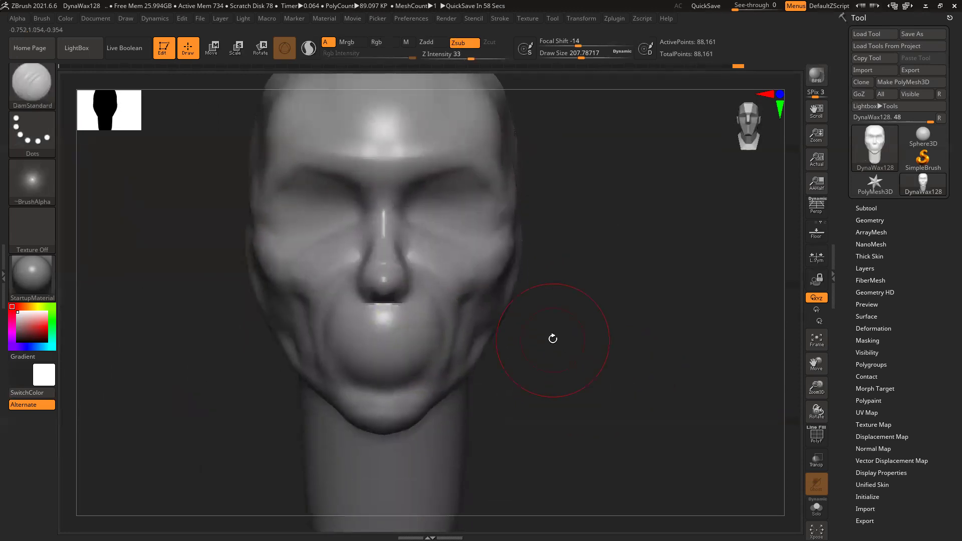
# Reshape the outline of the cheeks and jaw corners with the Move brush at a draw size of about 415
pyautogui.press('b')
pyautogui.press('m')
pyautogui.press('v')
pyautogui.press('space')
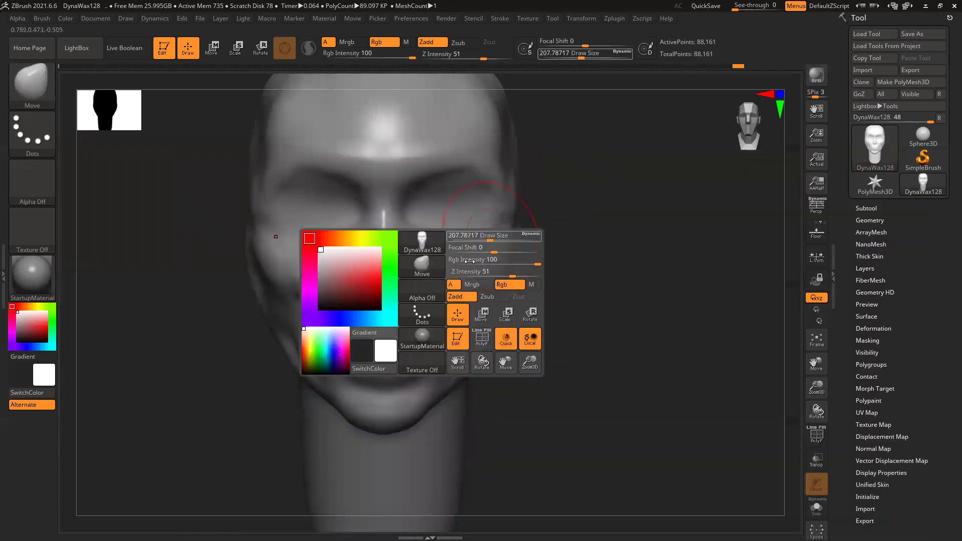
pyautogui.moveTo(487, 240); pyautogui.dragTo(503, 240)
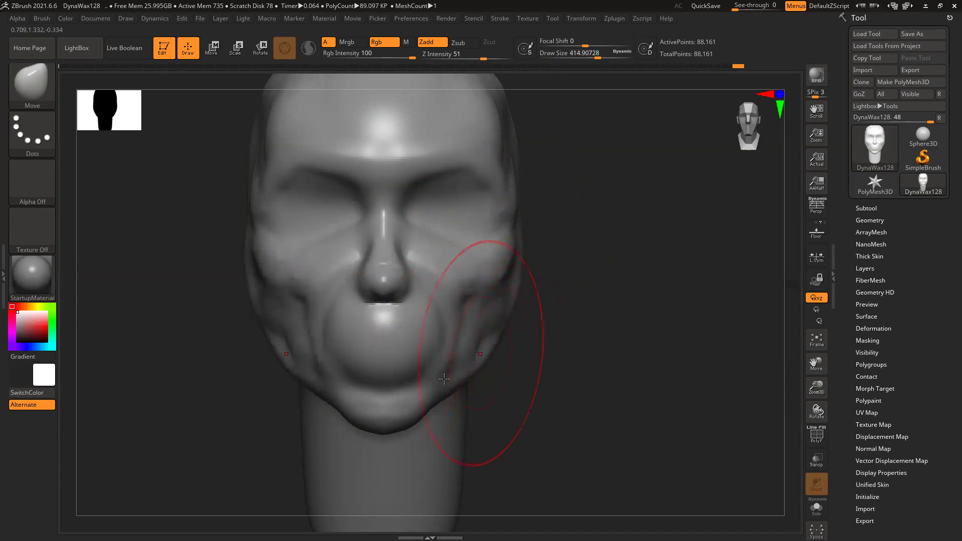
pyautogui.moveTo(440, 395); pyautogui.dragTo(448, 396)
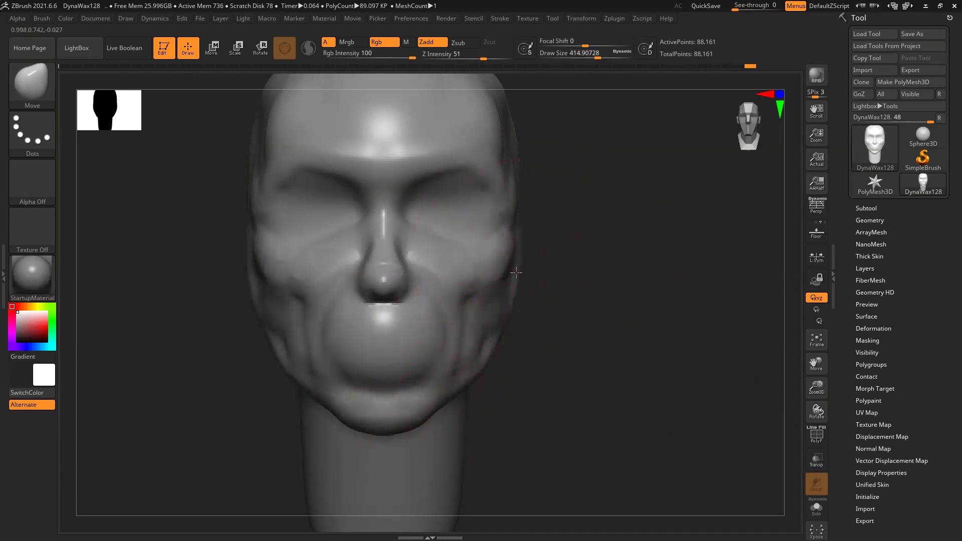
pyautogui.moveTo(509, 272); pyautogui.dragTo(506, 273)
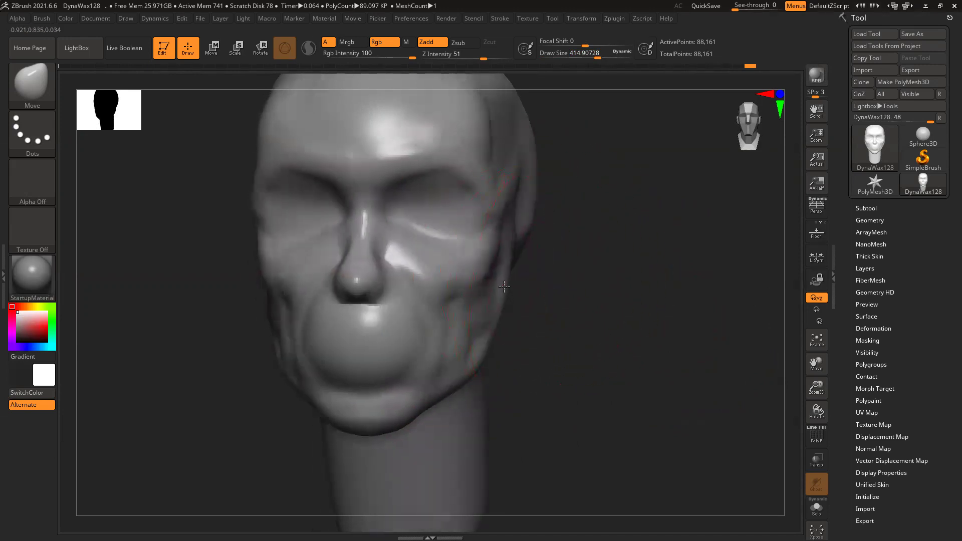
pyautogui.keyDown('shift'); pyautogui.moveTo(574, 292); pyautogui.dragTo(576, 299); pyautogui.keyUp('shift')
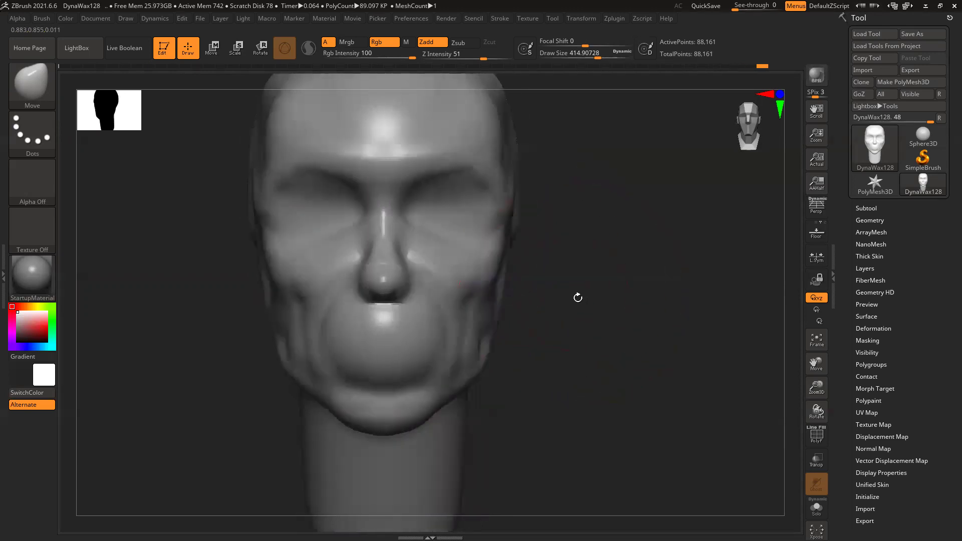
pyautogui.keyDown('alt'); pyautogui.moveTo(574, 338); pyautogui.dragTo(571, 325); pyautogui.keyUp('alt')
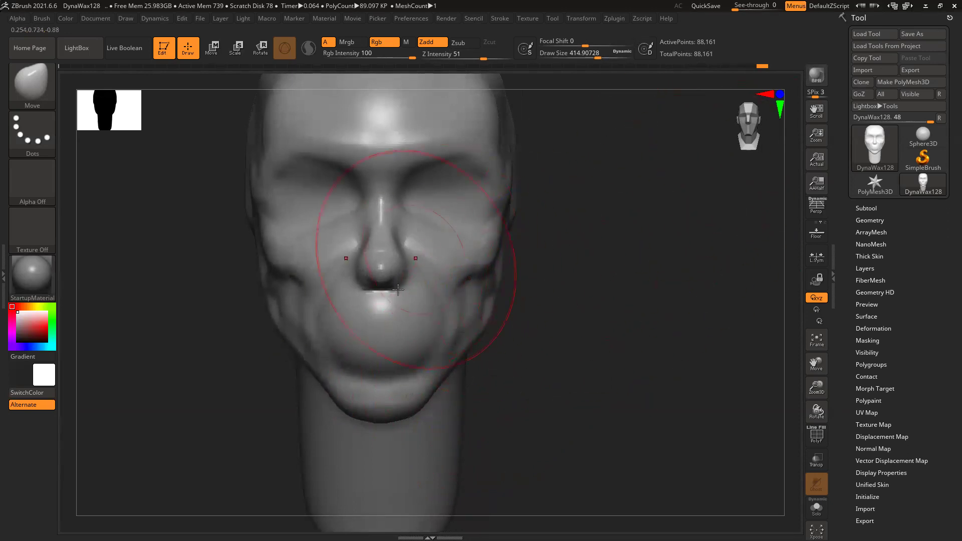
# Check the head in side view and refine the lower jaw outline with the Move brush
pyautogui.moveTo(581, 266); pyautogui.dragTo(664, 250)
pyautogui.moveTo(658, 284)
pyautogui.mouseDown()
pyautogui.moveTo(651, 378)
pyautogui.moveTo(661, 378)
pyautogui.mouseUp()
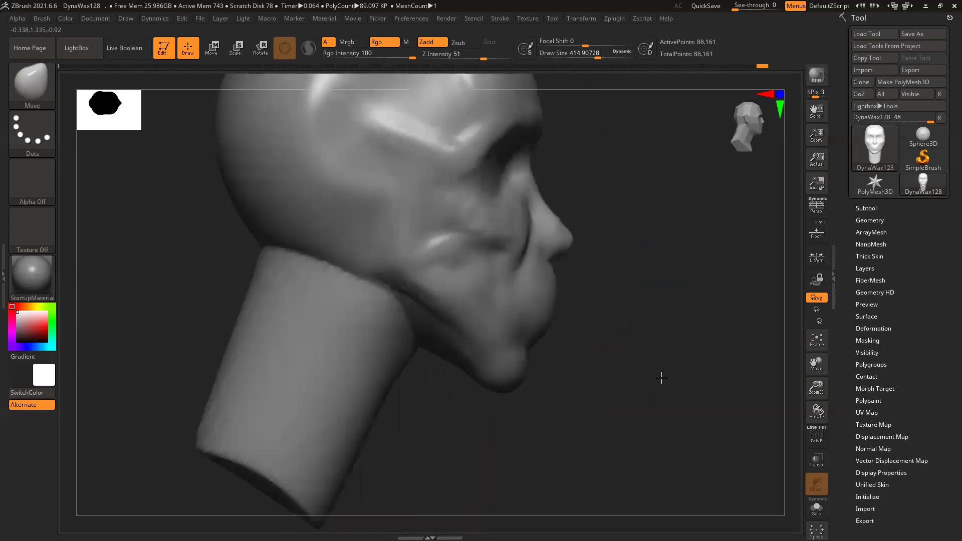
pyautogui.press('ctrl')
pyautogui.moveTo(589, 365)
pyautogui.mouseDown()
pyautogui.moveTo(609, 348)
pyautogui.moveTo(581, 347)
pyautogui.moveTo(566, 367)
pyautogui.moveTo(592, 357)
pyautogui.mouseUp()
pyautogui.keyDown('ctrl'); pyautogui.moveTo(476, 297); pyautogui.dragTo(639, 357, button='right'); pyautogui.keyUp('ctrl')
pyautogui.moveTo(639, 357); pyautogui.dragTo(603, 360)
pyautogui.moveTo(335, 371); pyautogui.dragTo(382, 365)
# Carve a horizontal mouth line across the mouth area with DamStandard at a draw size of about 55
pyautogui.press('b')
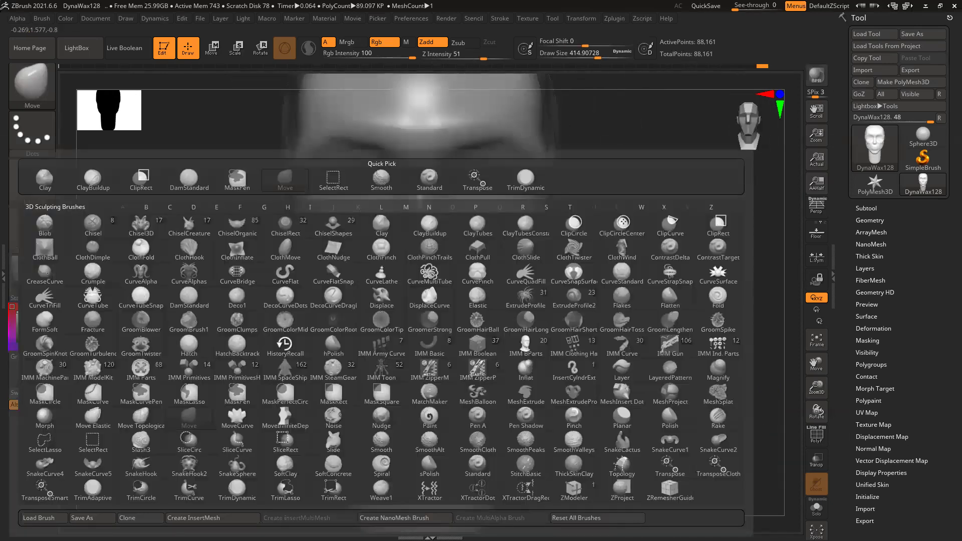
pyautogui.press('s')
pyautogui.press('t')
pyautogui.keyDown('alt'); pyautogui.moveTo(504, 343); pyautogui.dragTo(488, 305, button='right'); pyautogui.keyUp('alt')
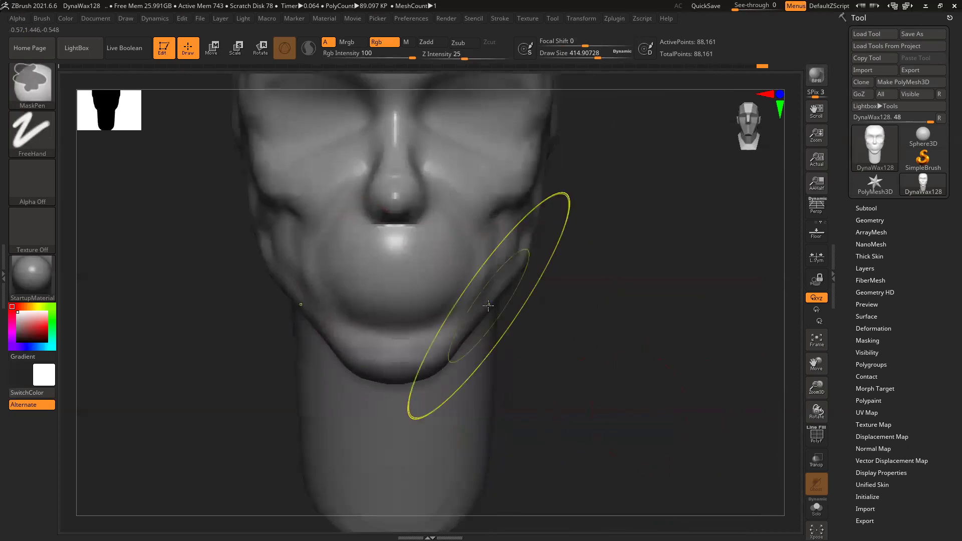
pyautogui.press('[')
pyautogui.press('[')
pyautogui.press('[')
pyautogui.press('[')
pyautogui.press('[')
pyautogui.press('[')
pyautogui.press('[')
pyautogui.press('[')
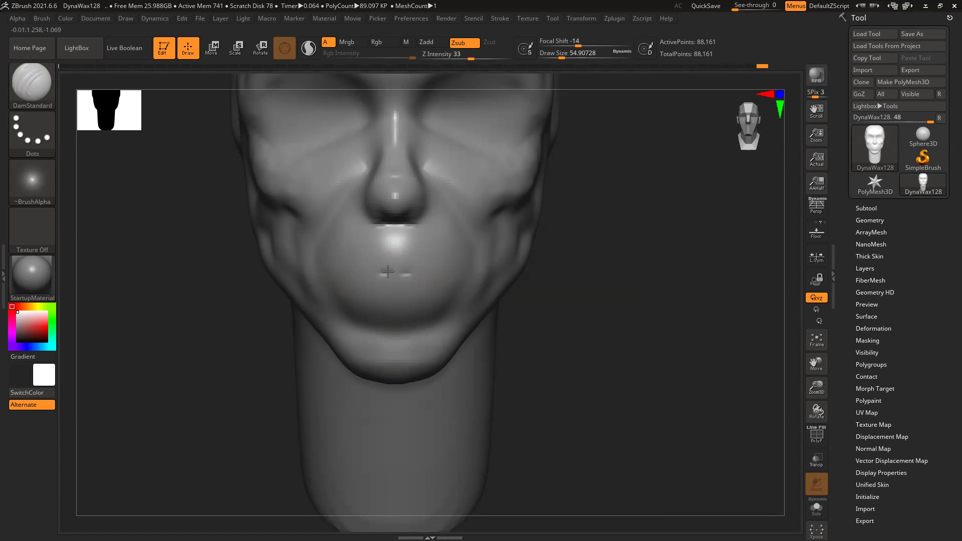
pyautogui.moveTo(380, 273); pyautogui.dragTo(337, 274)
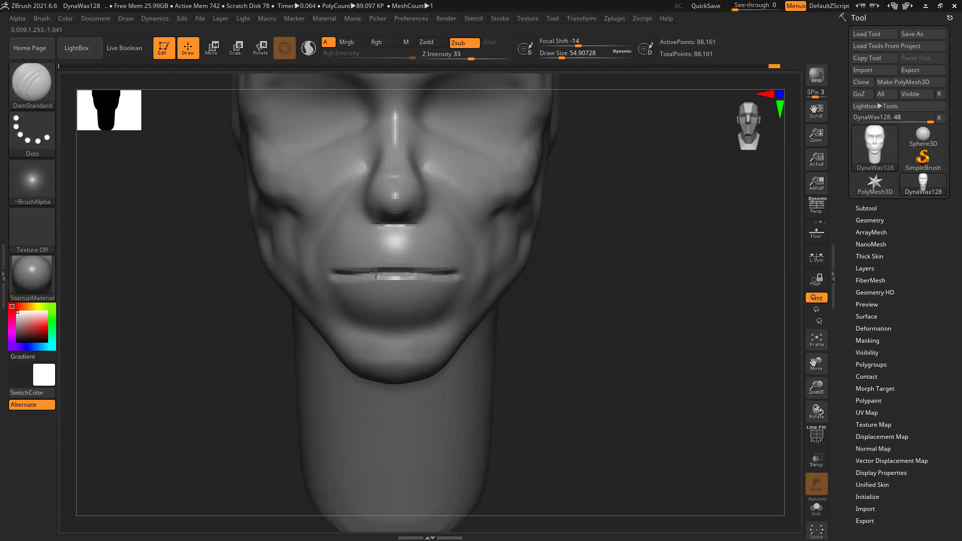
# Carve the philtrum beneath the nose and outline the upper and lower lips with DamStandard
pyautogui.moveTo(628, 273); pyautogui.dragTo(621, 350)
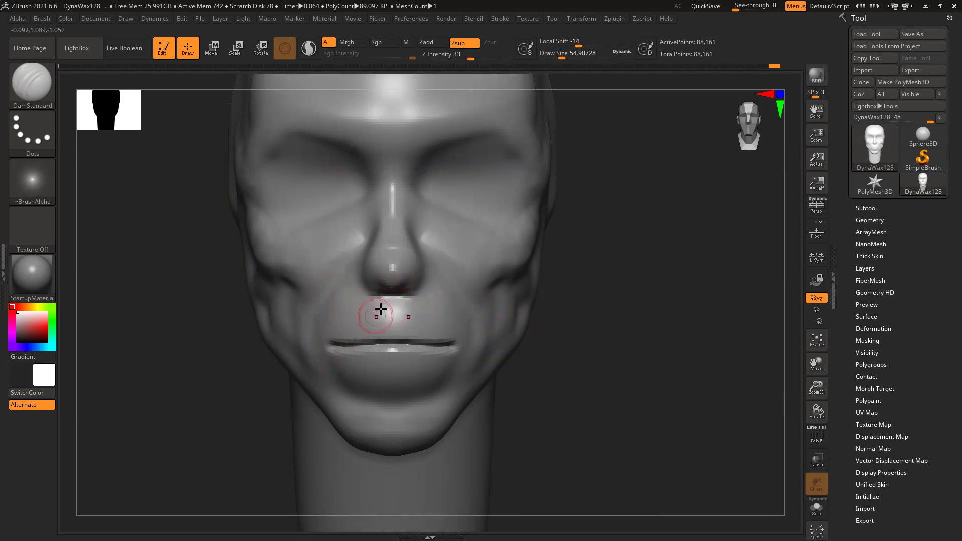
pyautogui.moveTo(390, 321)
pyautogui.mouseDown()
pyautogui.moveTo(389, 309)
pyautogui.moveTo(378, 328)
pyautogui.mouseUp()
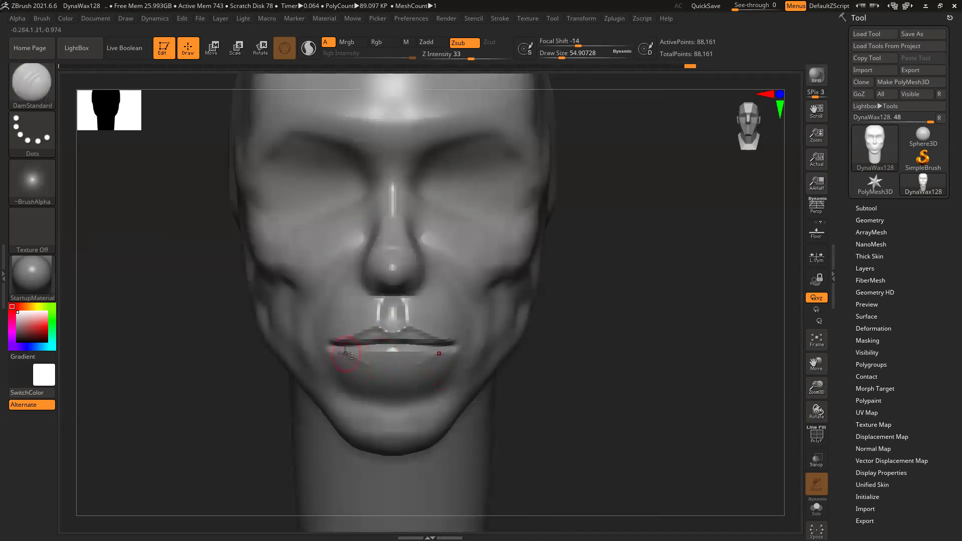
pyautogui.moveTo(397, 372); pyautogui.dragTo(358, 366)
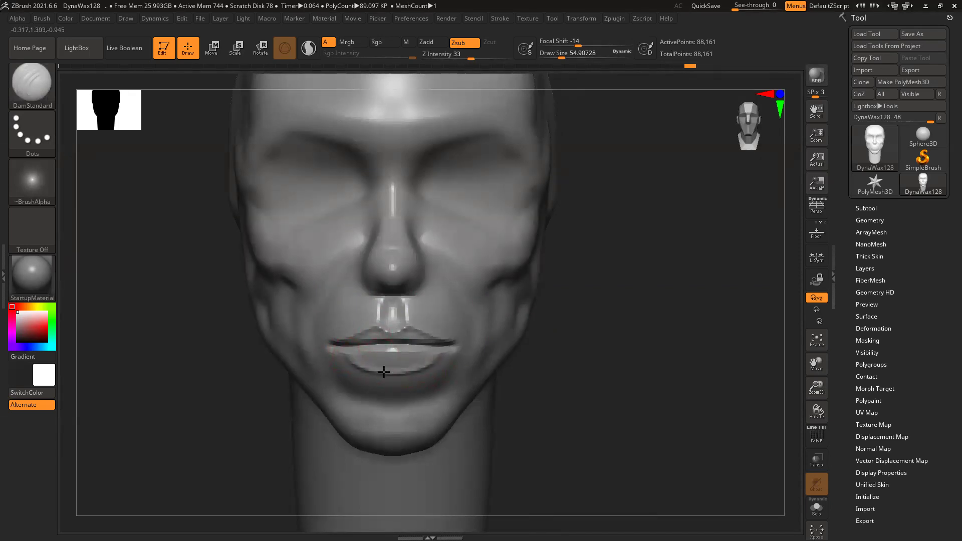
# Carve the hollow between the lower lip and chin with DamStandard at a draw size of about 87
pyautogui.moveTo(583, 355)
pyautogui.mouseDown()
pyautogui.moveTo(629, 347)
pyautogui.moveTo(582, 350)
pyautogui.moveTo(623, 350)
pyautogui.moveTo(589, 354)
pyautogui.moveTo(583, 365)
pyautogui.mouseUp()
pyautogui.keyDown('alt'); pyautogui.moveTo(530, 349); pyautogui.dragTo(531, 326); pyautogui.keyUp('alt')
pyautogui.keyDown('ctrl'); pyautogui.moveTo(421, 346); pyautogui.dragTo(414, 361, button='right'); pyautogui.keyUp('ctrl')
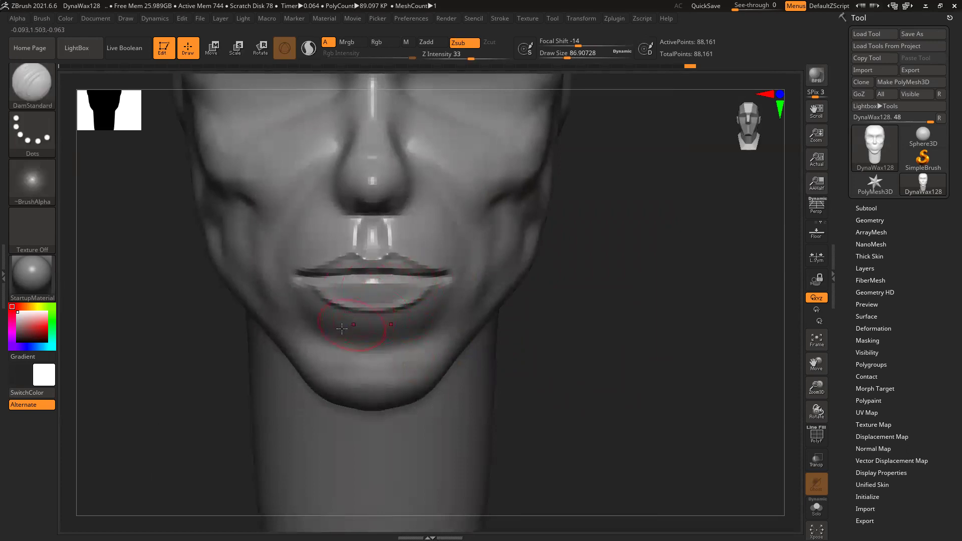
pyautogui.moveTo(361, 319); pyautogui.dragTo(380, 317)
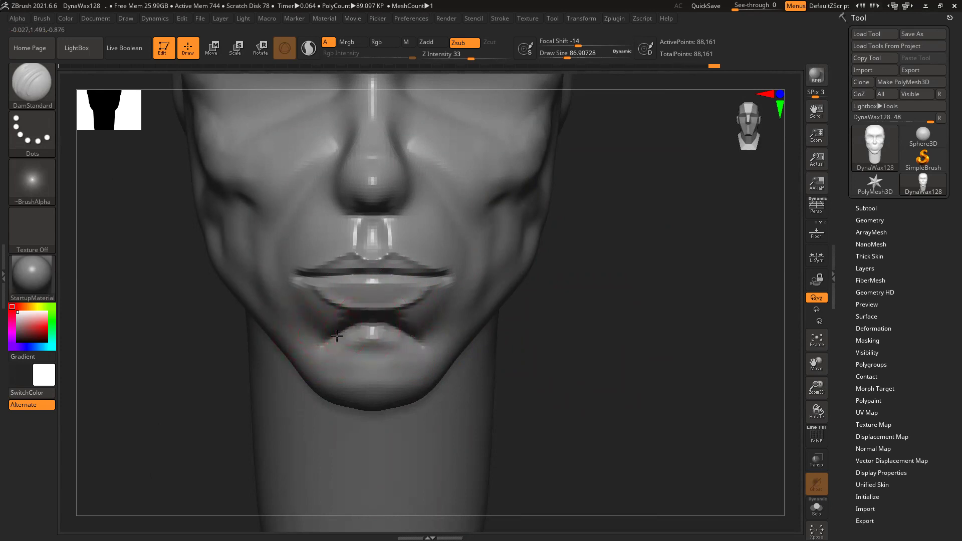
pyautogui.moveTo(590, 339)
pyautogui.mouseDown()
pyautogui.moveTo(619, 331)
pyautogui.moveTo(554, 333)
pyautogui.moveTo(584, 333)
pyautogui.moveTo(625, 292)
pyautogui.moveTo(595, 333)
pyautogui.mouseUp()
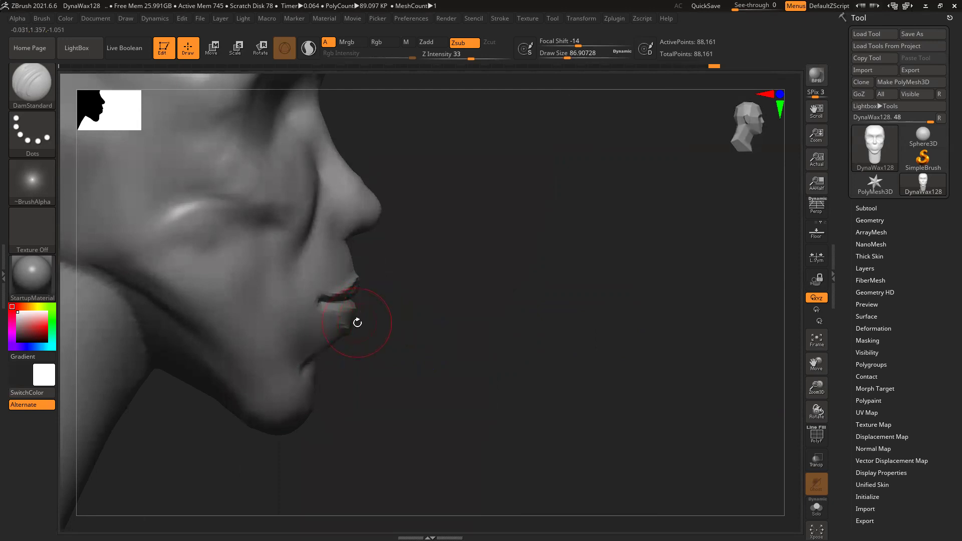
pyautogui.moveTo(524, 325)
pyautogui.mouseDown()
pyautogui.moveTo(481, 324)
pyautogui.moveTo(489, 322)
pyautogui.mouseUp()
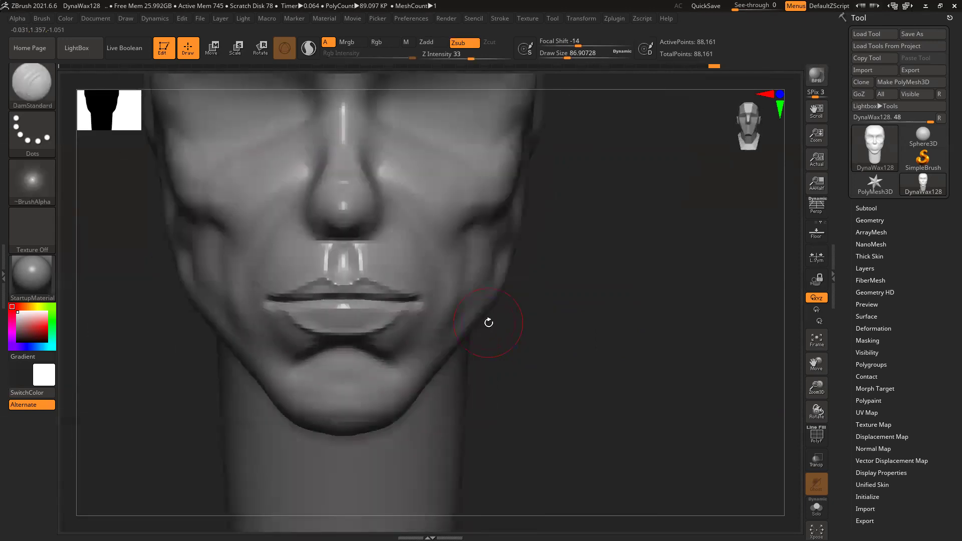
# Mask the face above the mouth line and build up and smooth the lower lip with ClayBuildup at a draw size of about 55
pyautogui.press('ctrl')
pyautogui.moveTo(115, 183)
pyautogui.keyDown('ctrl'); pyautogui.mouseDown()
pyautogui.moveTo(561, 268)
pyautogui.moveTo(579, 301)
pyautogui.mouseUp(); pyautogui.keyUp('ctrl')
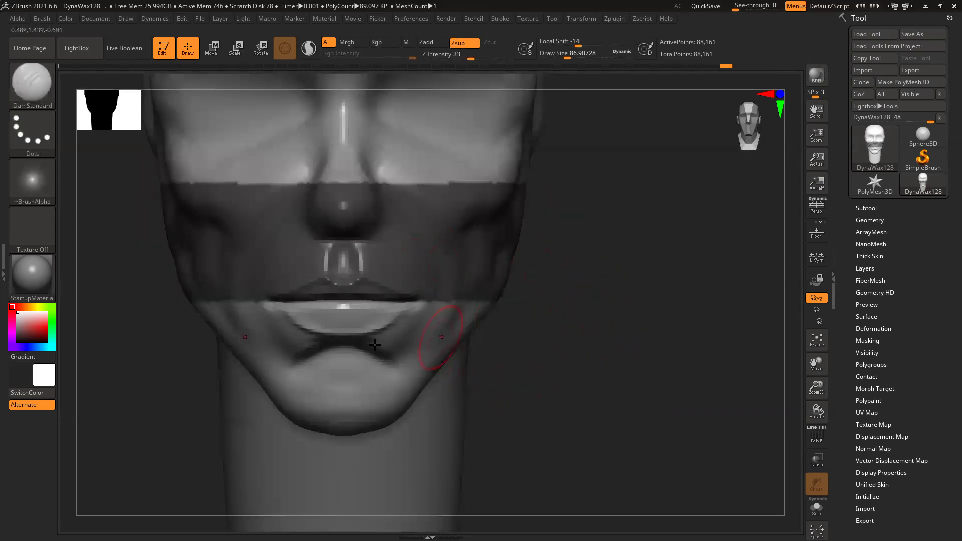
pyautogui.press('b')
pyautogui.press('c')
pyautogui.press('b')
pyautogui.keyDown('ctrl'); pyautogui.moveTo(319, 313); pyautogui.dragTo(347, 355, button='right'); pyautogui.keyUp('ctrl')
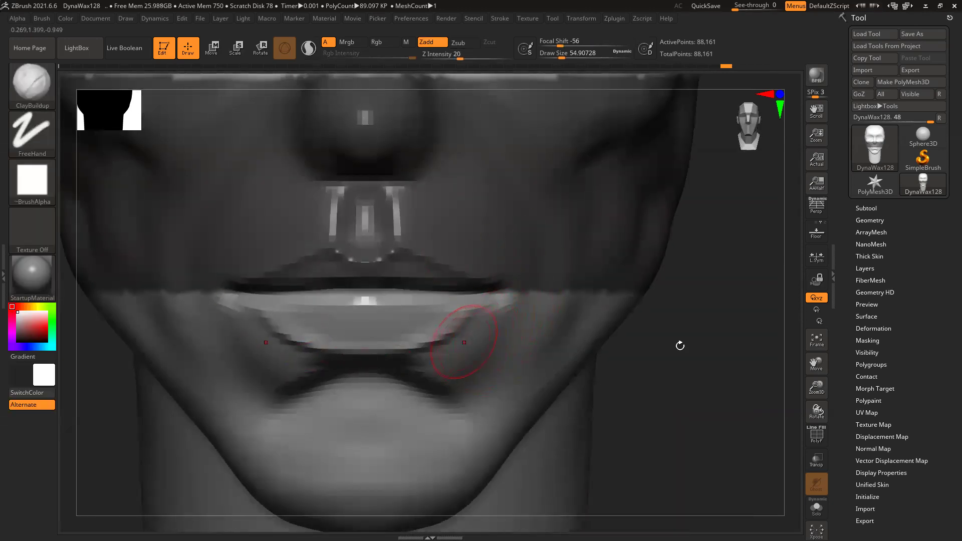
pyautogui.moveTo(691, 372); pyautogui.dragTo(701, 391)
pyautogui.moveTo(362, 303)
pyautogui.mouseDown()
pyautogui.moveTo(303, 301)
pyautogui.moveTo(351, 307)
pyautogui.moveTo(300, 315)
pyautogui.moveTo(365, 313)
pyautogui.moveTo(351, 328)
pyautogui.mouseUp()
pyautogui.moveTo(371, 327)
pyautogui.mouseDown()
pyautogui.moveTo(336, 323)
pyautogui.moveTo(384, 315)
pyautogui.moveTo(320, 325)
pyautogui.moveTo(305, 309)
pyautogui.moveTo(347, 305)
pyautogui.mouseUp()
pyautogui.moveTo(685, 326)
pyautogui.keyDown('shift'); pyautogui.mouseDown()
pyautogui.moveTo(610, 309)
pyautogui.moveTo(702, 315)
pyautogui.moveTo(530, 329)
pyautogui.moveTo(339, 307)
pyautogui.moveTo(326, 316)
pyautogui.moveTo(309, 303)
pyautogui.mouseUp(); pyautogui.keyUp('shift')
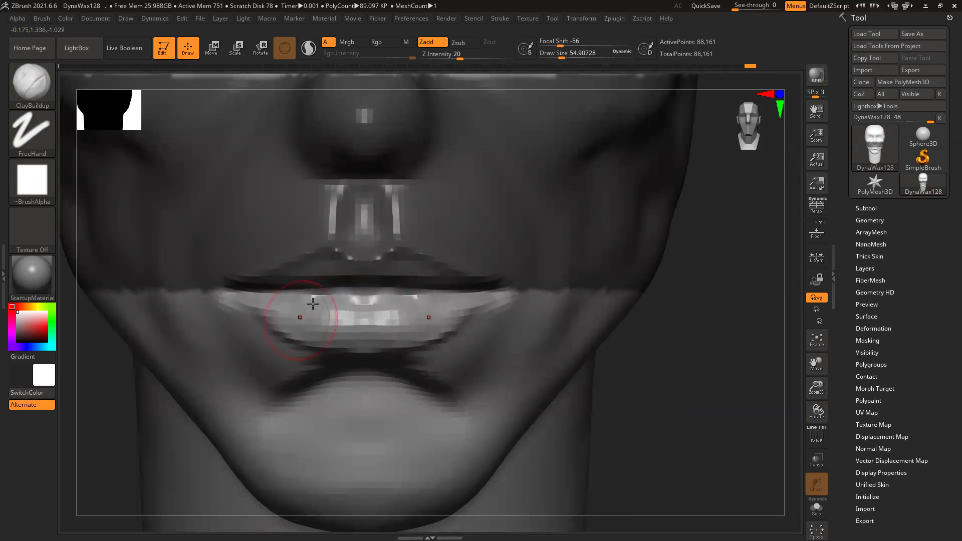
# Sharpen the mouth line along the masked edge with DamStandard at a draw size of about 55
pyautogui.press('b')
pyautogui.press('d')
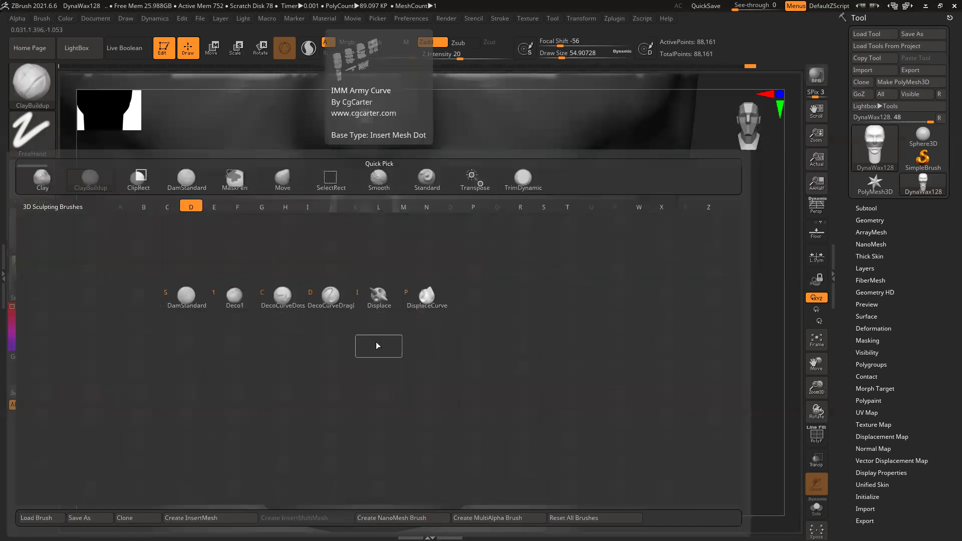
pyautogui.press('s')
pyautogui.moveTo(249, 289)
pyautogui.mouseDown()
pyautogui.moveTo(326, 291)
pyautogui.moveTo(245, 286)
pyautogui.mouseUp()
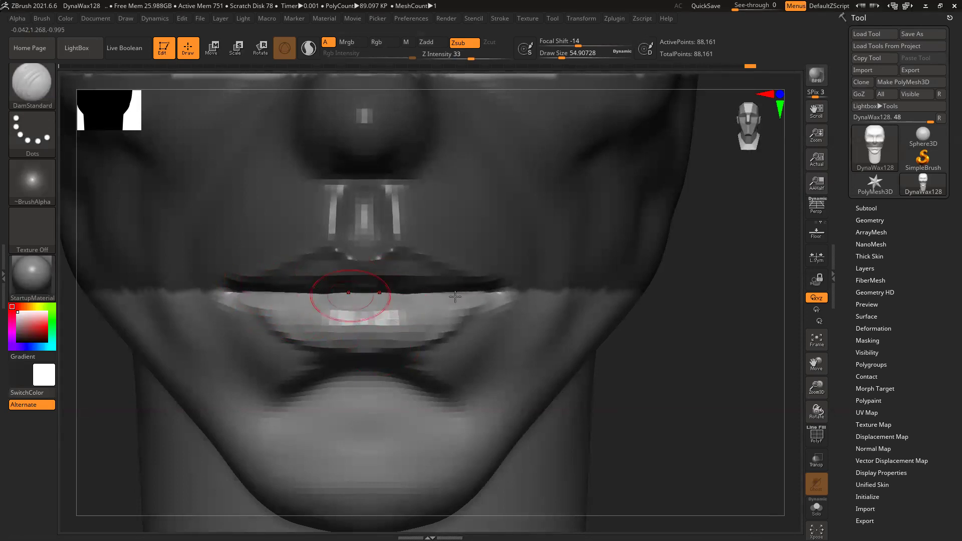
# Invert the mask to isolate the upper lip and check the lip profile from the side and front
pyautogui.keyDown('ctrl'); pyautogui.click(714, 368); pyautogui.keyUp('ctrl')
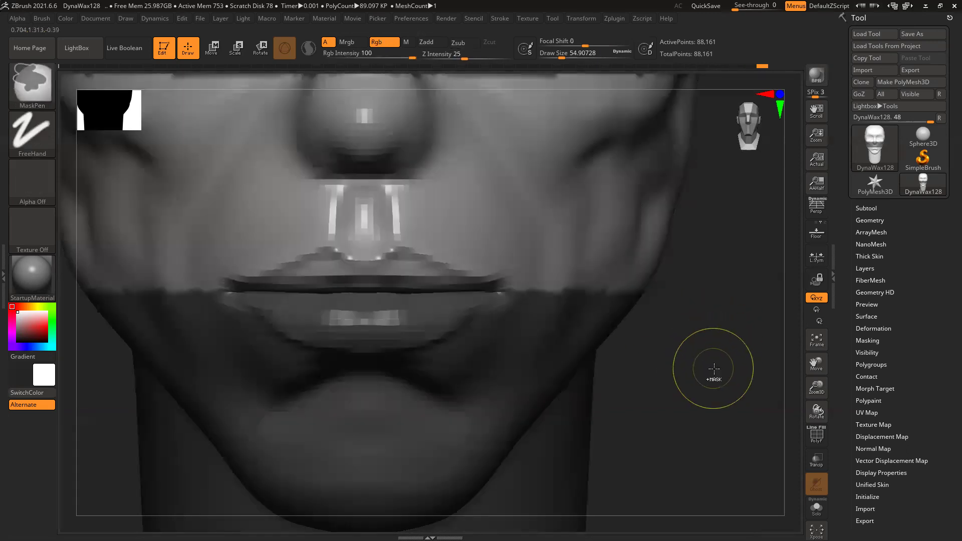
pyautogui.keyDown('ctrl'); pyautogui.moveTo(732, 359); pyautogui.dragTo(612, 334, button='right'); pyautogui.keyUp('ctrl')
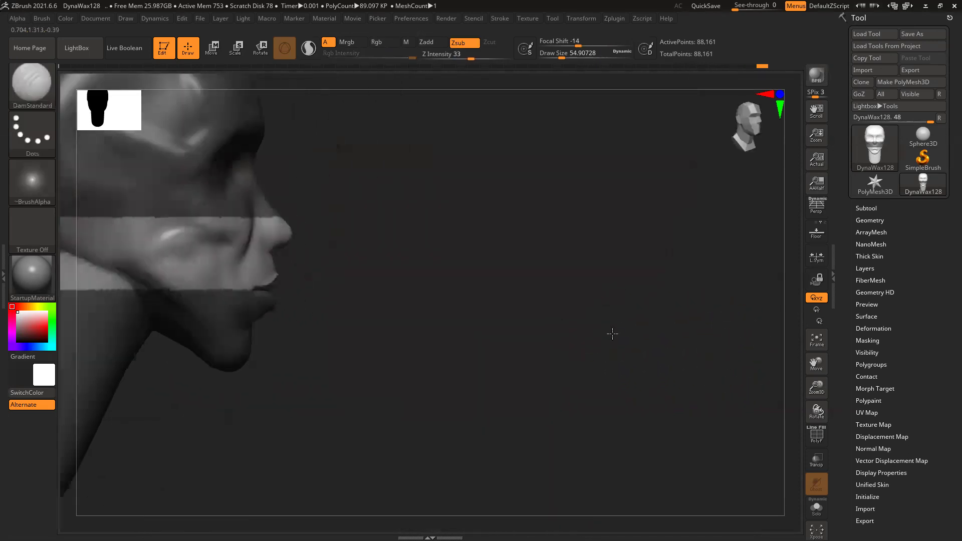
pyautogui.keyDown('alt'); pyautogui.moveTo(315, 296); pyautogui.dragTo(388, 278, button='right'); pyautogui.keyUp('alt')
pyautogui.keyDown('ctrl'); pyautogui.moveTo(372, 272); pyautogui.dragTo(401, 350, button='right'); pyautogui.keyUp('ctrl')
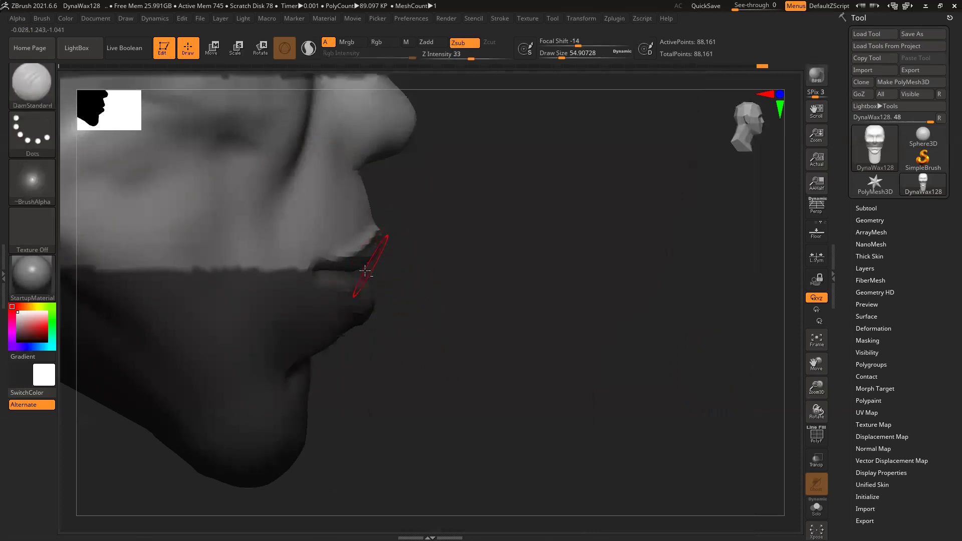
pyautogui.moveTo(590, 326); pyautogui.dragTo(712, 430)
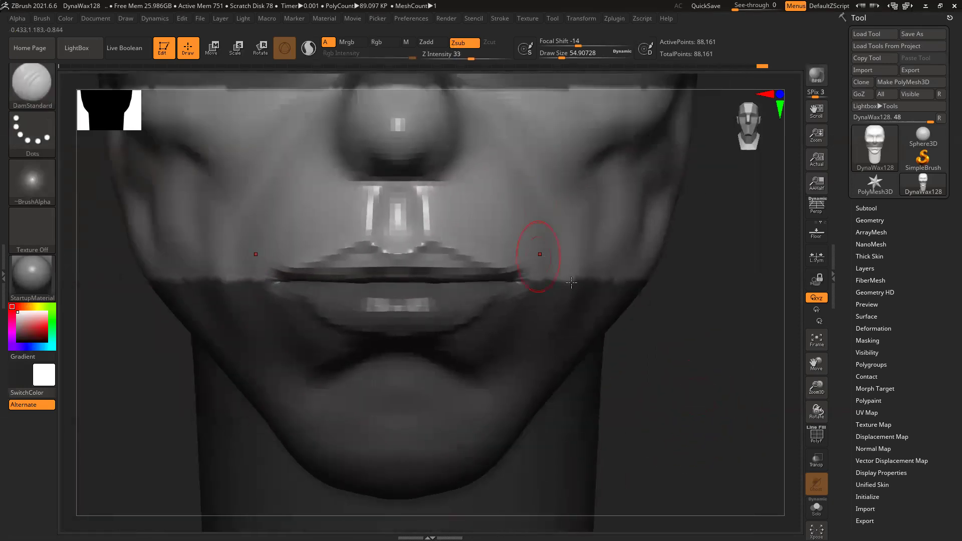
# Fill and smooth the areas below the mouth corners beside the chin with ClayBuildup at a draw size of about 55
pyautogui.press('b')
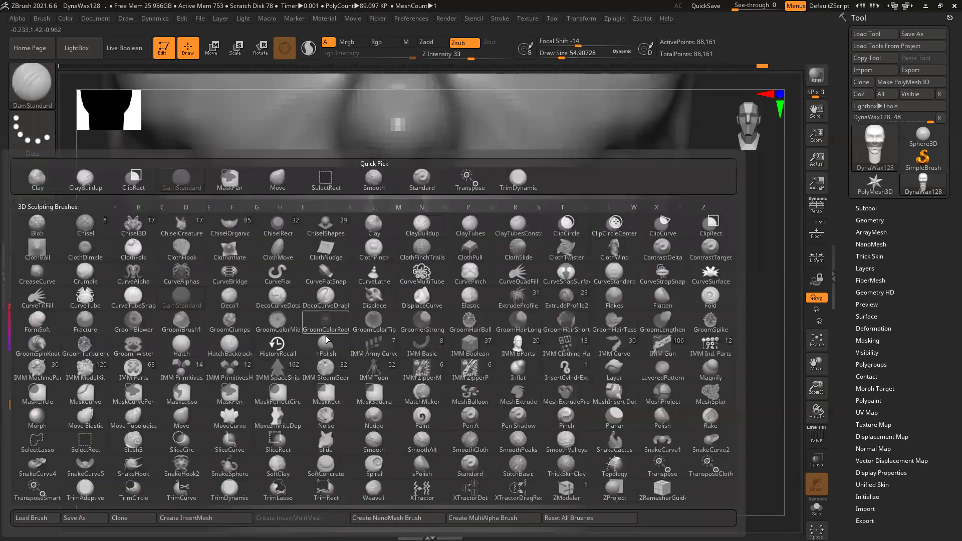
pyautogui.press('c')
pyautogui.press('b')
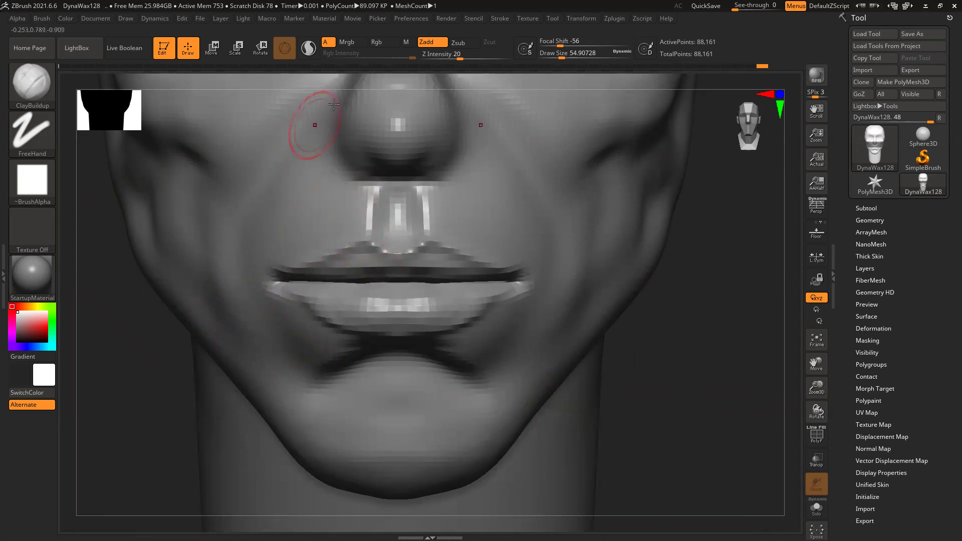
pyautogui.moveTo(292, 373)
pyautogui.mouseDown()
pyautogui.moveTo(303, 360)
pyautogui.moveTo(299, 331)
pyautogui.moveTo(306, 386)
pyautogui.moveTo(289, 328)
pyautogui.moveTo(310, 368)
pyautogui.mouseUp()
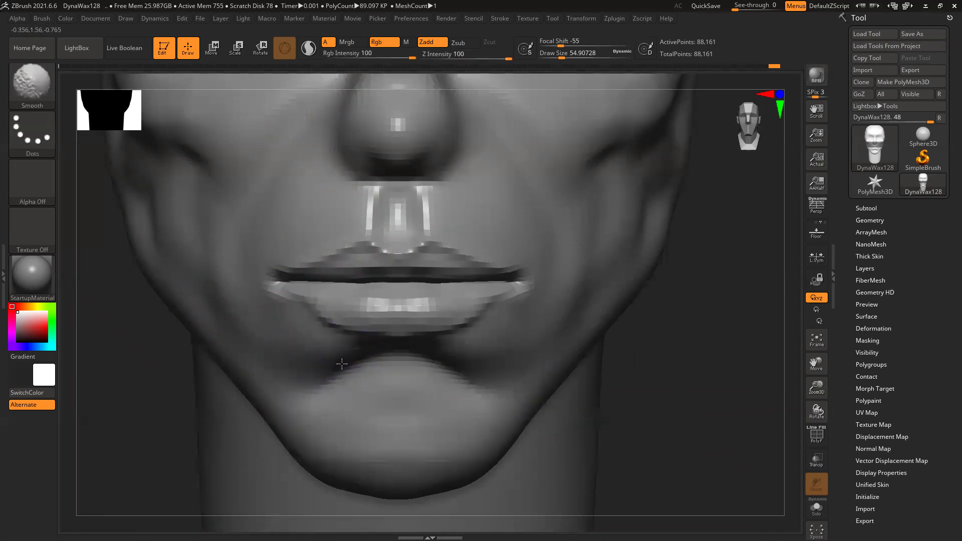
# Build up the flesh around the mouth corners with ClayBuildup at a draw size of about 79 and smooth it into the cheeks
pyautogui.moveTo(689, 381); pyautogui.dragTo(607, 343)
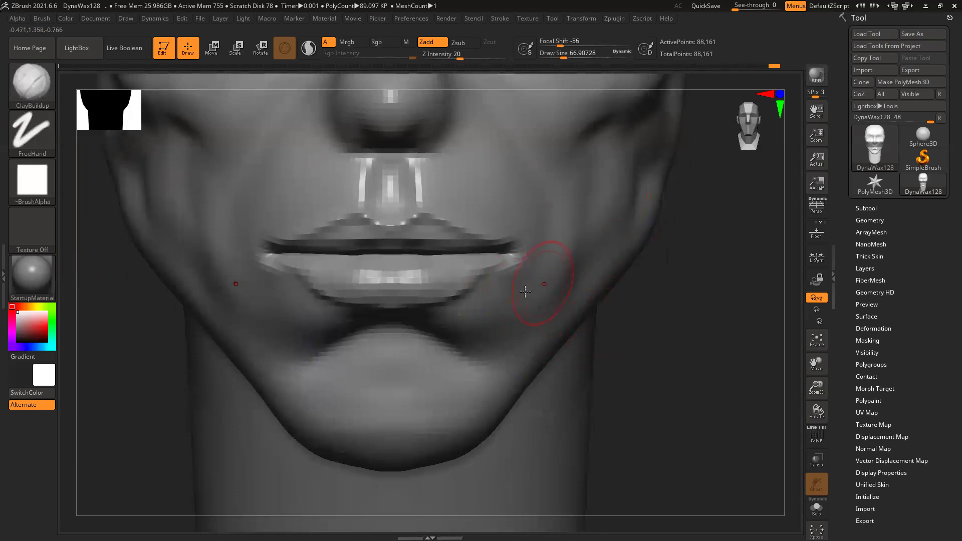
pyautogui.moveTo(150, 350); pyautogui.dragTo(235, 345)
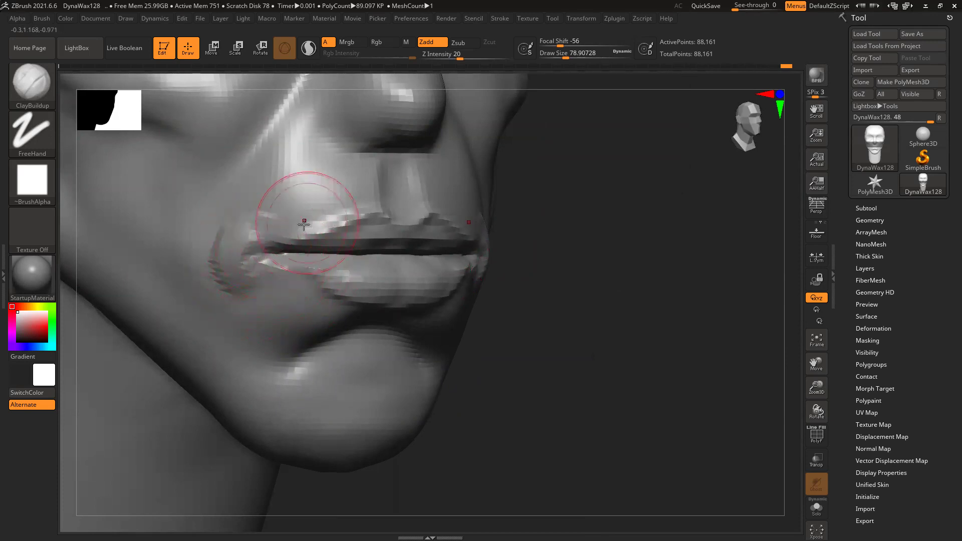
pyautogui.moveTo(228, 261)
pyautogui.mouseDown()
pyautogui.moveTo(224, 325)
pyautogui.moveTo(255, 293)
pyautogui.moveTo(253, 316)
pyautogui.mouseUp()
pyautogui.moveTo(270, 200)
pyautogui.mouseDown()
pyautogui.moveTo(250, 310)
pyautogui.moveTo(292, 329)
pyautogui.moveTo(263, 340)
pyautogui.moveTo(240, 271)
pyautogui.moveTo(235, 326)
pyautogui.moveTo(215, 235)
pyautogui.moveTo(223, 215)
pyautogui.mouseUp()
pyautogui.moveTo(236, 290)
pyautogui.keyDown('shift'); pyautogui.mouseDown()
pyautogui.moveTo(240, 273)
pyautogui.moveTo(209, 290)
pyautogui.mouseUp(); pyautogui.keyUp('shift')
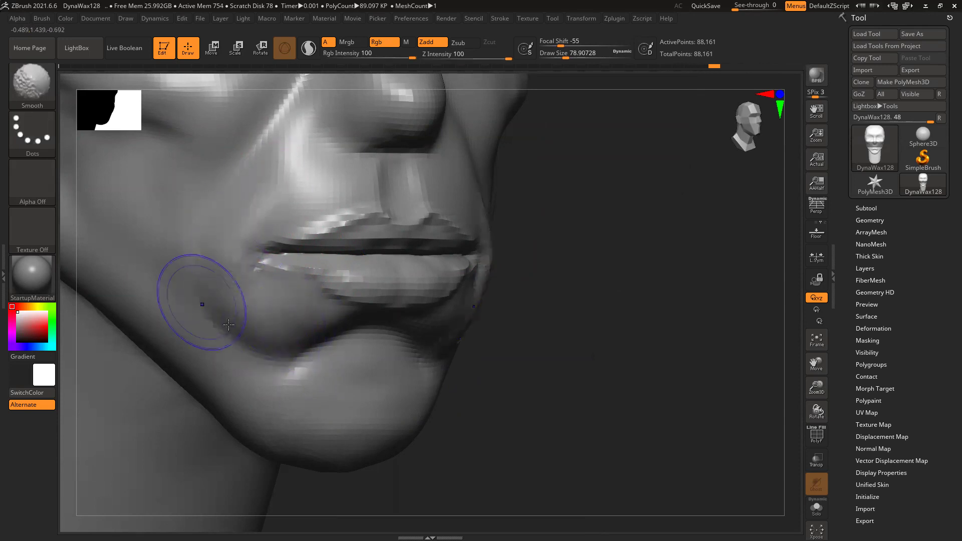
pyautogui.moveTo(493, 346)
pyautogui.keyDown('ctrl'); pyautogui.mouseDown(button='right')
pyautogui.moveTo(466, 311)
pyautogui.moveTo(438, 335)
pyautogui.moveTo(482, 315)
pyautogui.mouseUp(button='right'); pyautogui.keyUp('ctrl')
pyautogui.moveTo(348, 270)
pyautogui.keyDown('ctrl'); pyautogui.mouseDown(button='right')
pyautogui.moveTo(479, 395)
pyautogui.moveTo(641, 401)
pyautogui.mouseUp(button='right'); pyautogui.keyUp('ctrl')
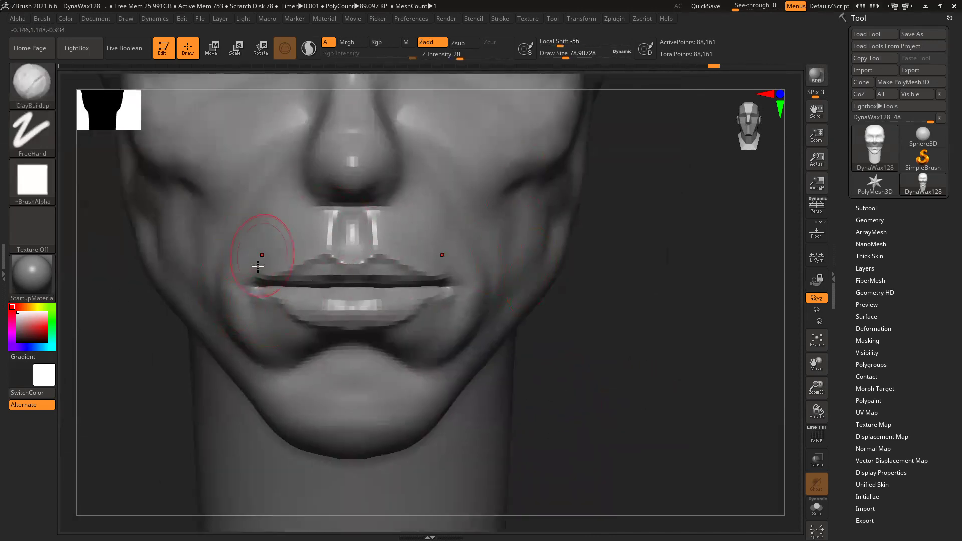
# Refine the mouth corners with DamStandard at a draw size of about 51 and smooth the area above them
pyautogui.press('b')
pyautogui.press('d')
pyautogui.press('s')
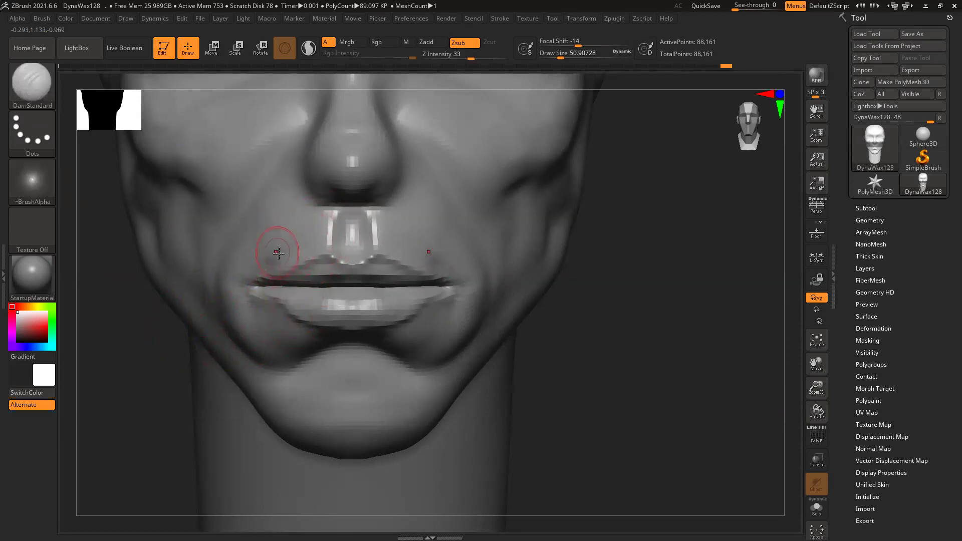
pyautogui.press('shift')
pyautogui.keyDown('shift'); pyautogui.moveTo(275, 256); pyautogui.dragTo(244, 268); pyautogui.keyUp('shift')
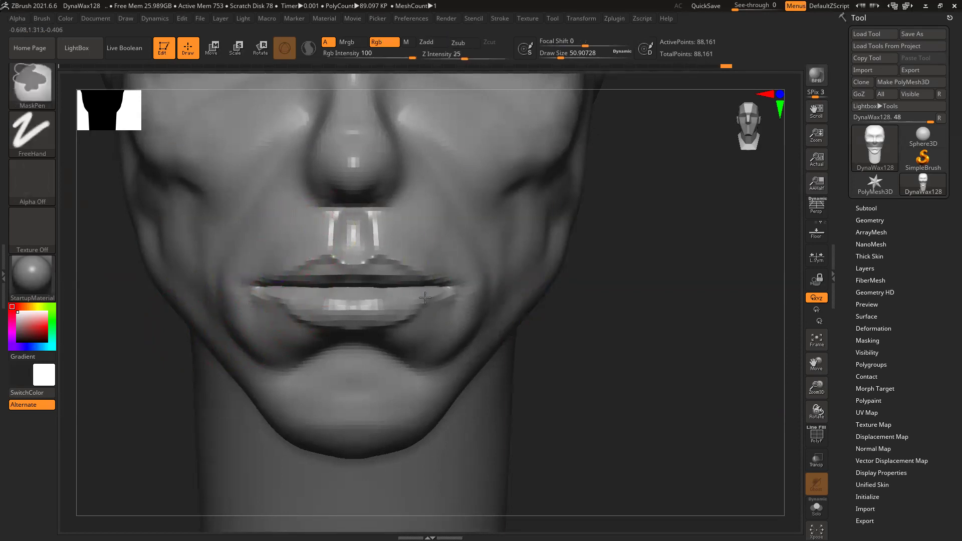
# Build up the nostril wings and nose tip with ClayBuildup at a draw size of about 51 and smooth the forms
pyautogui.keyDown('ctrl'); pyautogui.moveTo(533, 303); pyautogui.dragTo(568, 309, button='right'); pyautogui.keyUp('ctrl')
pyautogui.keyDown('ctrl'); pyautogui.moveTo(408, 236); pyautogui.dragTo(665, 397, button='right'); pyautogui.keyUp('ctrl')
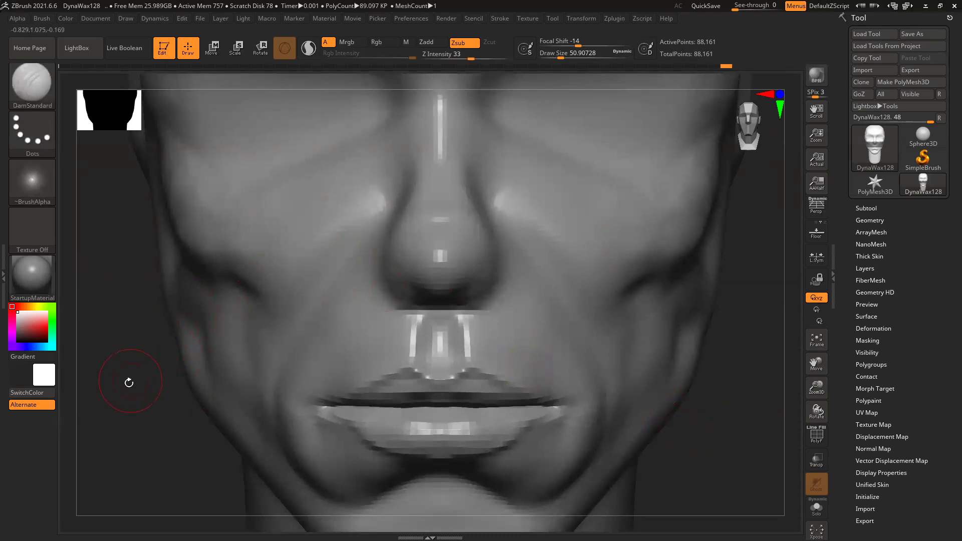
pyautogui.moveTo(129, 383); pyautogui.dragTo(163, 386)
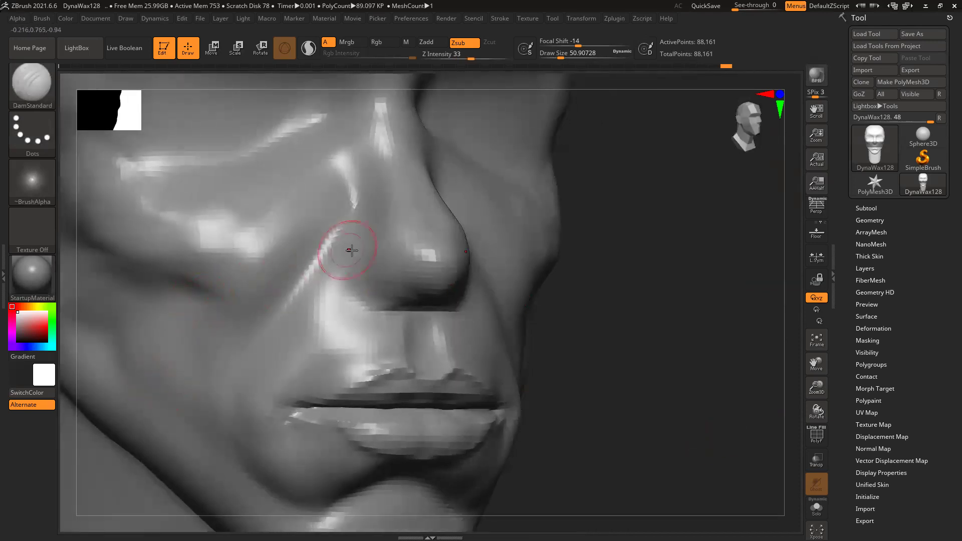
pyautogui.press('b')
pyautogui.press('c')
pyautogui.press('b')
pyautogui.moveTo(376, 256)
pyautogui.mouseDown()
pyautogui.moveTo(378, 244)
pyautogui.moveTo(355, 263)
pyautogui.moveTo(351, 248)
pyautogui.moveTo(383, 251)
pyautogui.moveTo(379, 233)
pyautogui.moveTo(393, 256)
pyautogui.mouseUp()
pyautogui.moveTo(663, 294); pyautogui.dragTo(661, 246)
pyautogui.moveTo(401, 270); pyautogui.dragTo(437, 268)
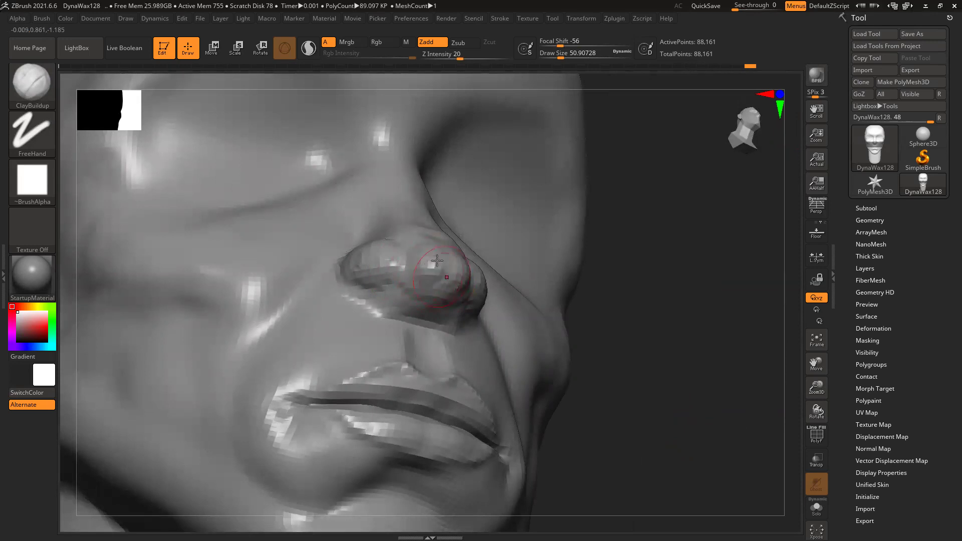
pyautogui.moveTo(710, 240); pyautogui.dragTo(621, 243)
pyautogui.moveTo(468, 197)
pyautogui.keyDown('shift'); pyautogui.mouseDown()
pyautogui.moveTo(449, 200)
pyautogui.moveTo(444, 215)
pyautogui.mouseUp(); pyautogui.keyUp('shift')
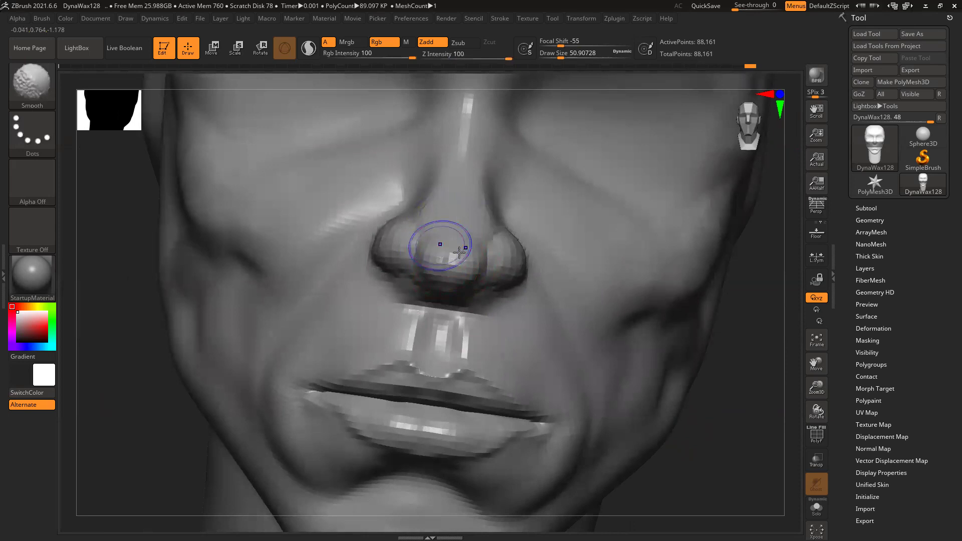
# Carve the nostril openings under the nose with DamStandard at a draw size of about 51, and remesh the head with DynaMesh
pyautogui.press('b')
pyautogui.press('d')
pyautogui.press('s')
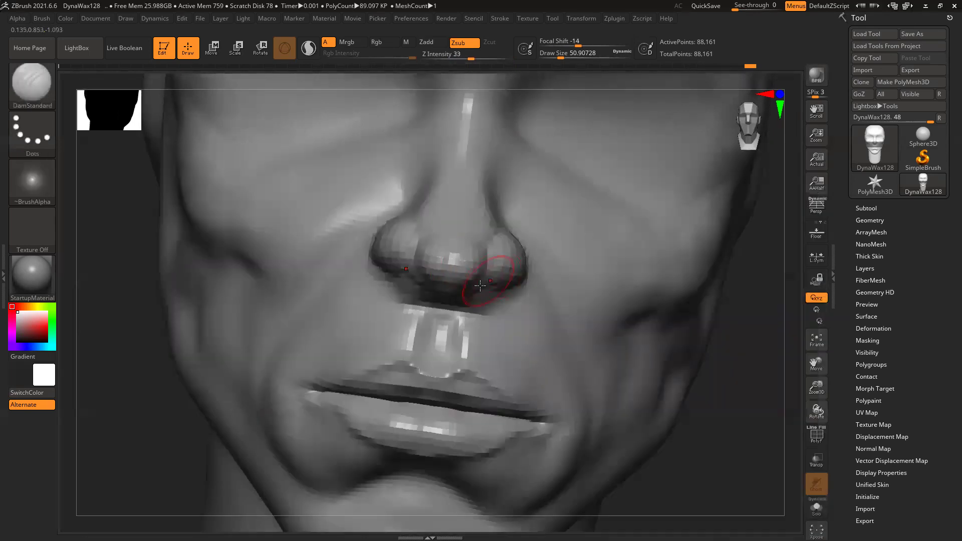
pyautogui.moveTo(736, 361); pyautogui.dragTo(408, 279, button='right')
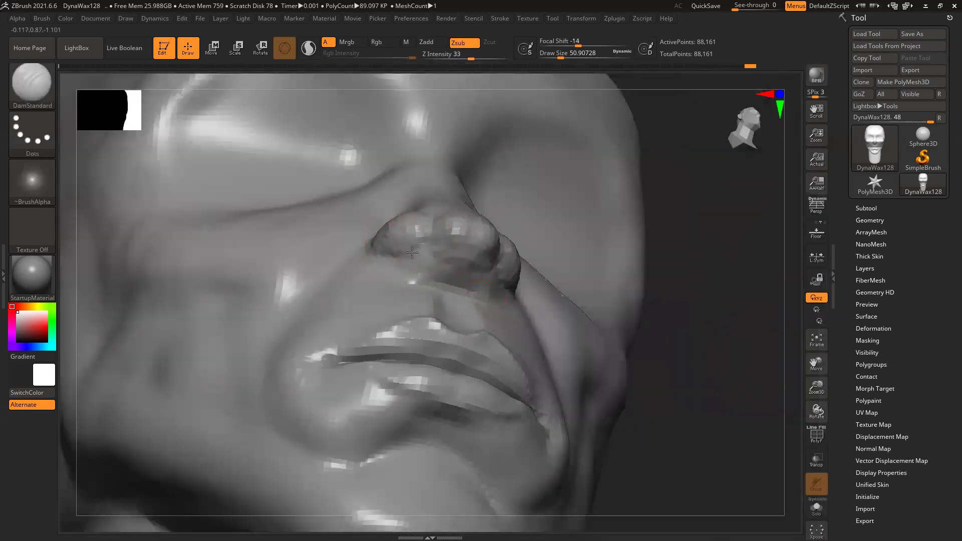
pyautogui.moveTo(413, 253); pyautogui.dragTo(423, 237)
pyautogui.keyDown('ctrl'); pyautogui.moveTo(744, 240); pyautogui.dragTo(735, 303); pyautogui.keyUp('ctrl')
pyautogui.moveTo(426, 271); pyautogui.dragTo(437, 243)
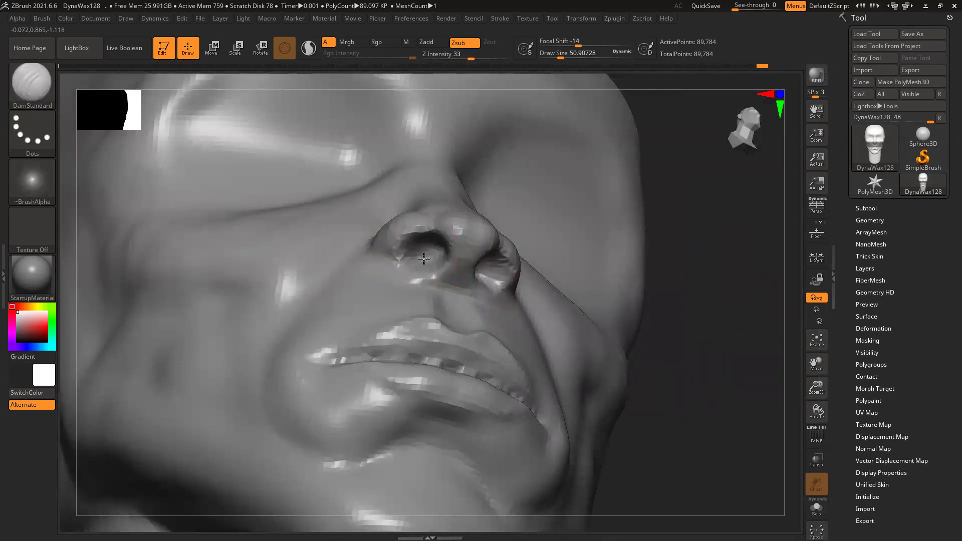
pyautogui.moveTo(420, 251); pyautogui.dragTo(439, 248)
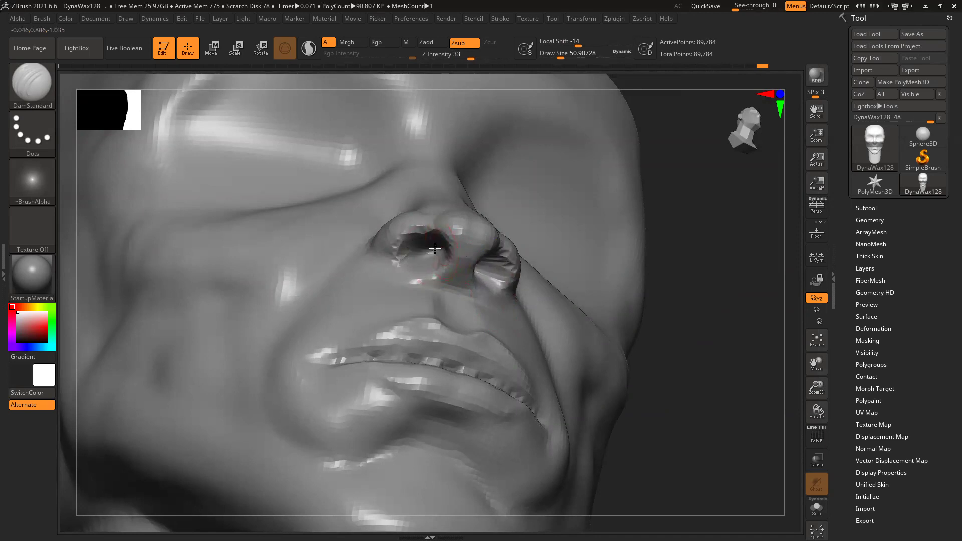
pyautogui.moveTo(720, 262); pyautogui.dragTo(768, 290)
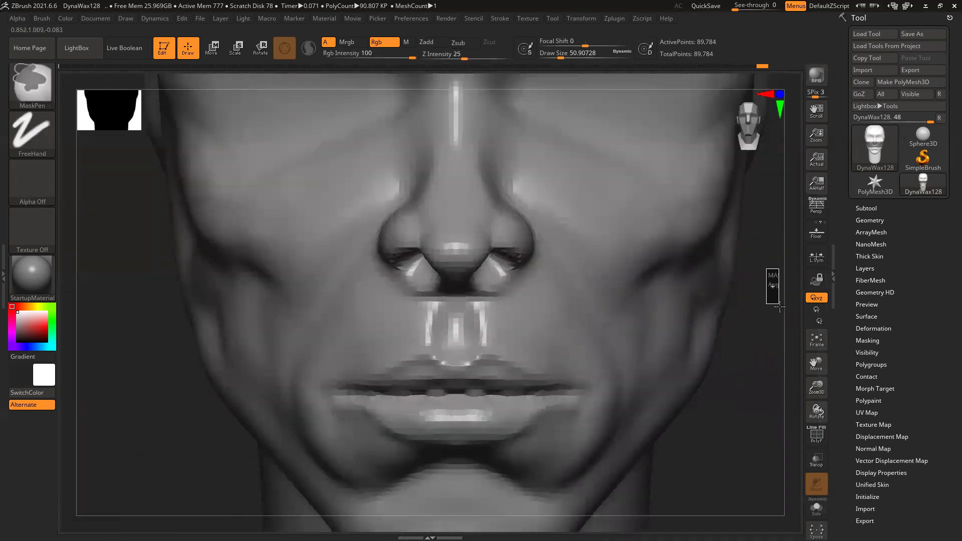
# Carve the crease around the nostril wings with DamStandard at a draw size of about 51, smooth it, and remesh with DynaMesh
pyautogui.keyDown('ctrl'); pyautogui.moveTo(487, 317); pyautogui.dragTo(275, 341, button='right'); pyautogui.keyUp('ctrl')
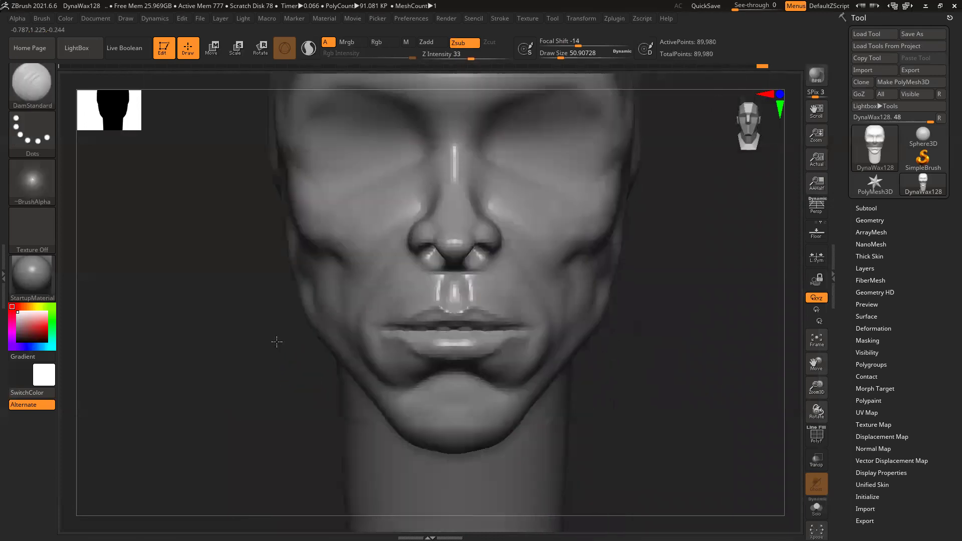
pyautogui.moveTo(665, 349); pyautogui.dragTo(676, 348)
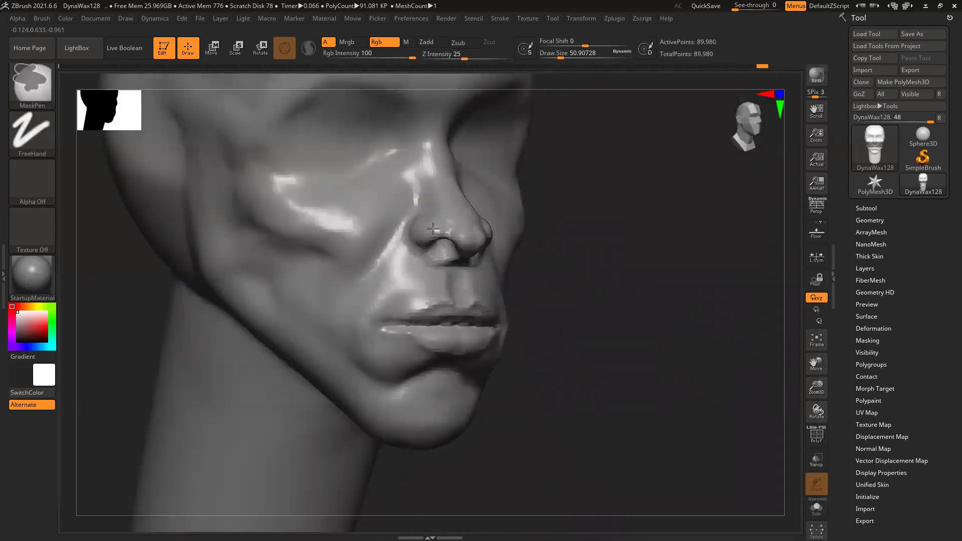
pyautogui.keyDown('ctrl'); pyautogui.moveTo(437, 215); pyautogui.dragTo(436, 254, button='right'); pyautogui.keyUp('ctrl')
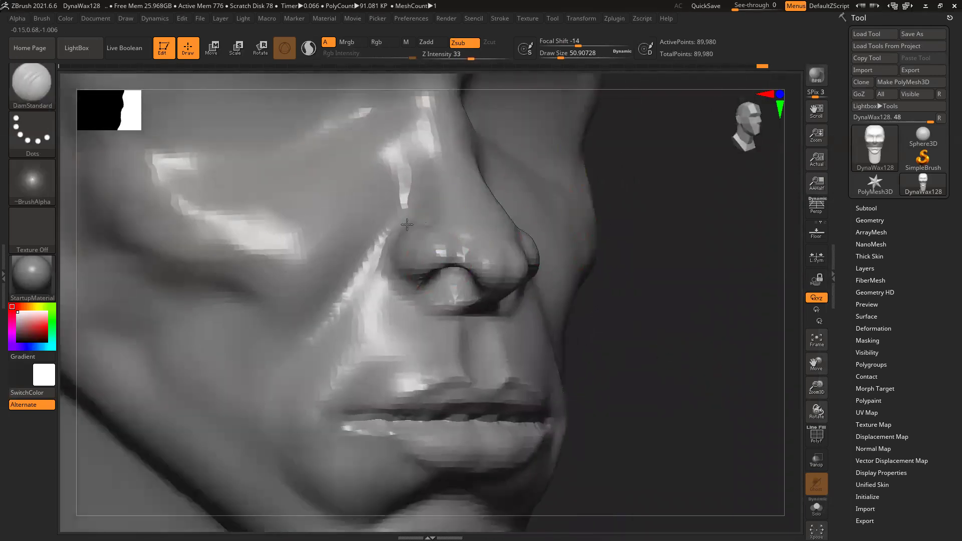
pyautogui.moveTo(386, 271)
pyautogui.mouseDown()
pyautogui.moveTo(424, 300)
pyautogui.moveTo(410, 293)
pyautogui.mouseUp()
pyautogui.moveTo(703, 218); pyautogui.dragTo(440, 217, button='right')
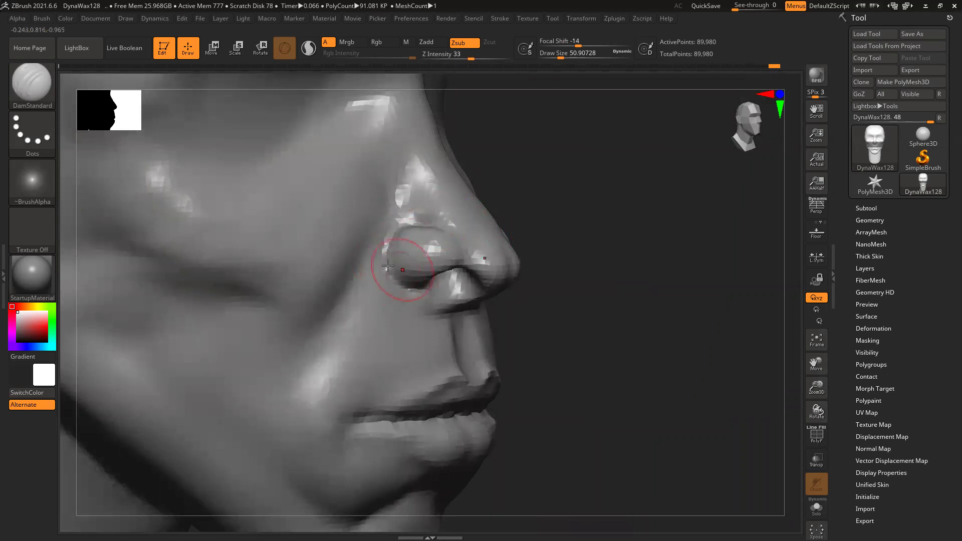
pyautogui.press('shift')
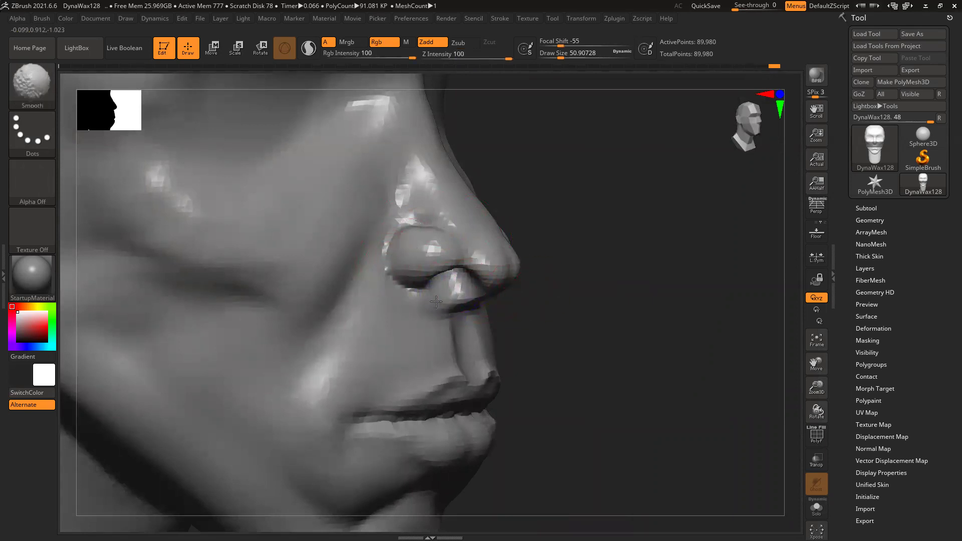
pyautogui.keyDown('shift'); pyautogui.moveTo(439, 307); pyautogui.dragTo(423, 309); pyautogui.keyUp('shift')
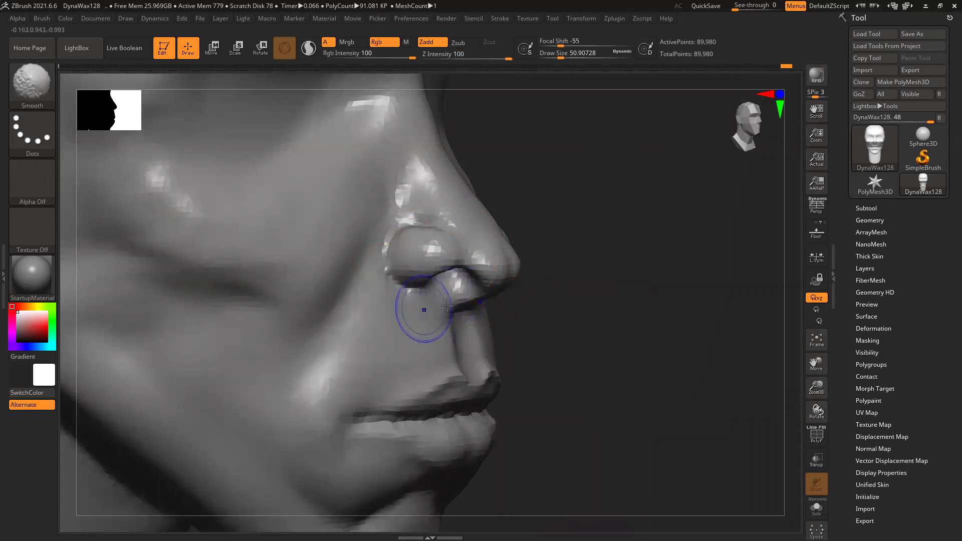
pyautogui.moveTo(640, 290); pyautogui.dragTo(526, 305)
pyautogui.keyDown('shift'); pyautogui.moveTo(457, 316); pyautogui.dragTo(451, 295); pyautogui.keyUp('shift')
pyautogui.keyDown('ctrl'); pyautogui.moveTo(152, 340); pyautogui.dragTo(205, 390); pyautogui.keyUp('ctrl')
# Build up the sides of the nose bridge and the inner brow with ClayBuildup at a draw size of about 79
pyautogui.moveTo(204, 390)
pyautogui.keyDown('ctrl'); pyautogui.mouseDown(button='right')
pyautogui.moveTo(325, 305)
pyautogui.moveTo(369, 395)
pyautogui.moveTo(292, 290)
pyautogui.mouseUp(button='right'); pyautogui.keyUp('ctrl')
pyautogui.keyDown('alt'); pyautogui.moveTo(608, 302); pyautogui.dragTo(460, 331, button='right'); pyautogui.keyUp('alt')
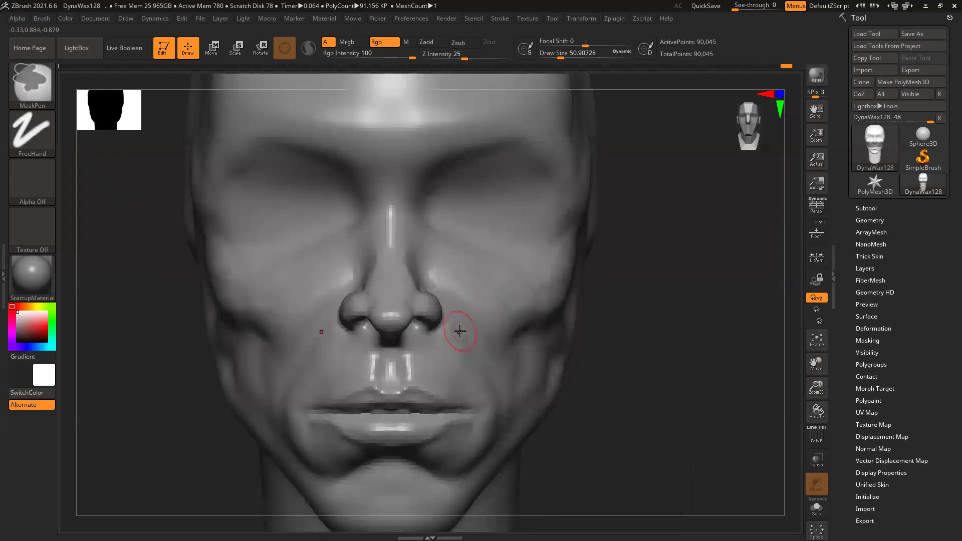
pyautogui.press('b')
pyautogui.press('c')
pyautogui.press('b')
pyautogui.moveTo(690, 271)
pyautogui.mouseDown()
pyautogui.moveTo(689, 281)
pyautogui.moveTo(493, 198)
pyautogui.mouseUp()
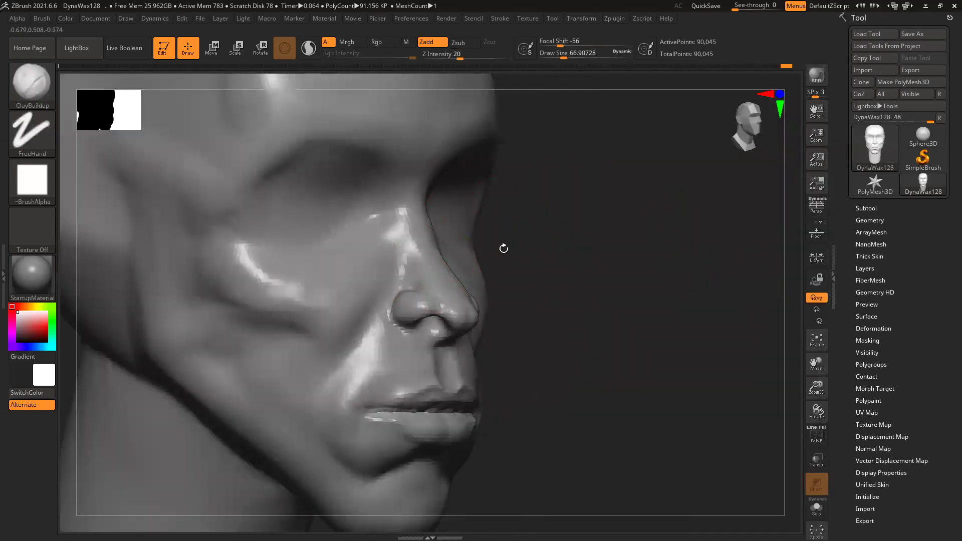
pyautogui.moveTo(587, 237); pyautogui.dragTo(465, 190)
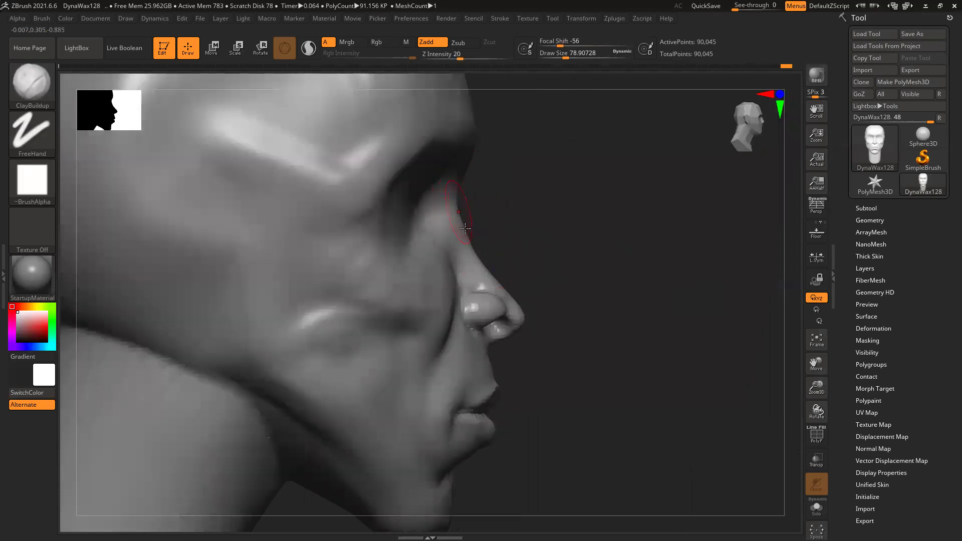
pyautogui.moveTo(621, 242); pyautogui.dragTo(386, 204)
pyautogui.moveTo(397, 249)
pyautogui.mouseDown()
pyautogui.moveTo(399, 230)
pyautogui.moveTo(409, 295)
pyautogui.moveTo(411, 280)
pyautogui.mouseUp()
pyautogui.moveTo(397, 239); pyautogui.dragTo(401, 269)
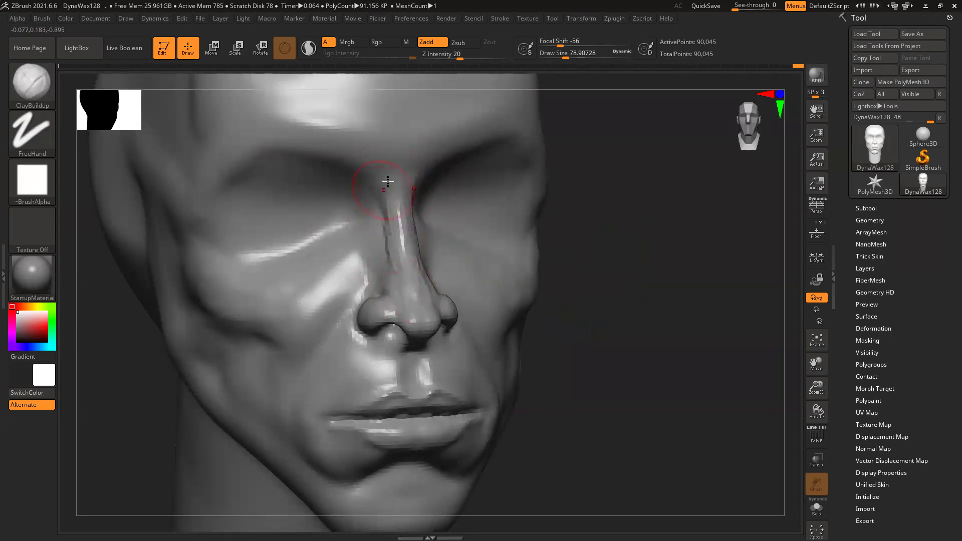
pyautogui.hotkey('ctrl', 'z')
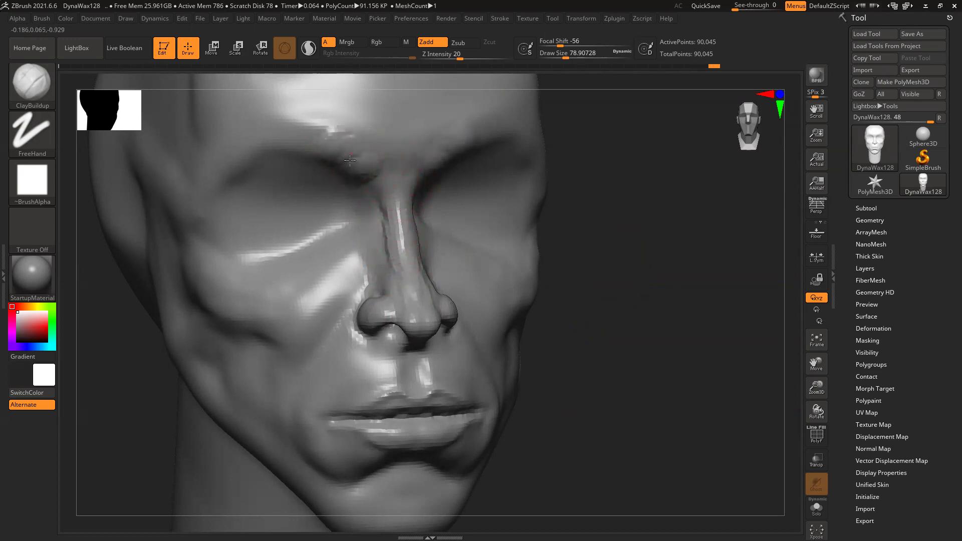
pyautogui.moveTo(403, 243); pyautogui.dragTo(391, 207)
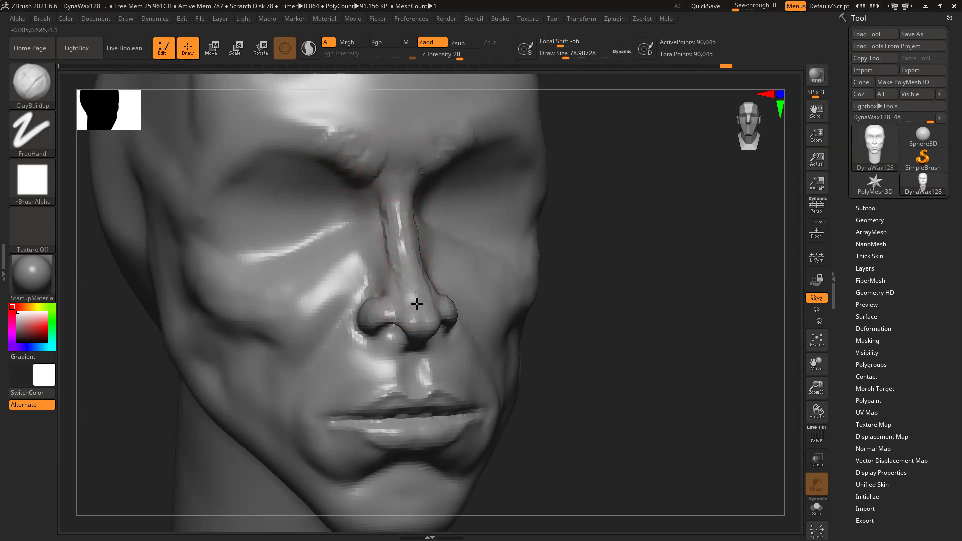
# Fill the transition between the nose sides and the cheeks with ClayBuildup at a draw size of about 79 and smooth it
pyautogui.moveTo(692, 260); pyautogui.dragTo(615, 258)
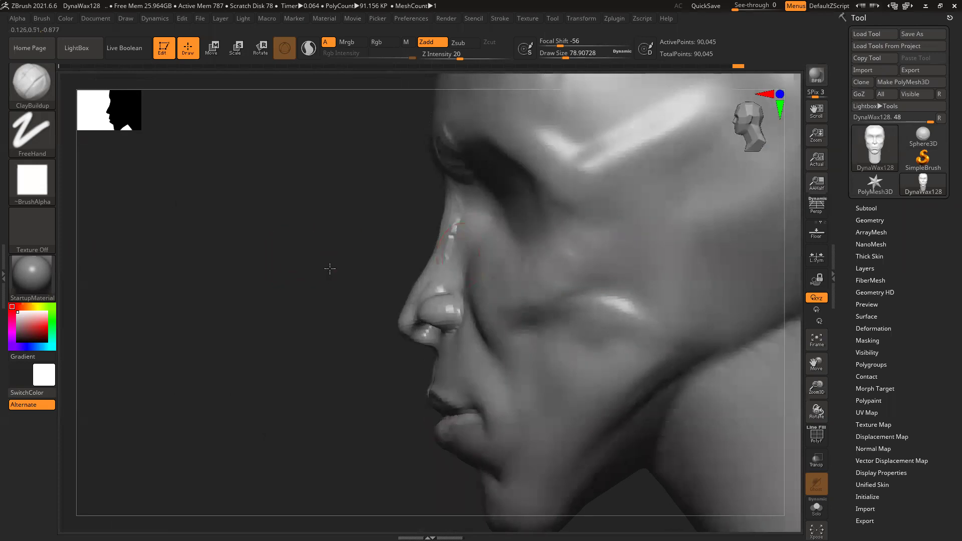
pyautogui.moveTo(329, 268); pyautogui.dragTo(375, 267)
pyautogui.moveTo(433, 261)
pyautogui.mouseDown()
pyautogui.moveTo(429, 248)
pyautogui.moveTo(419, 272)
pyautogui.mouseUp()
pyautogui.moveTo(283, 290)
pyautogui.mouseDown()
pyautogui.moveTo(251, 293)
pyautogui.moveTo(413, 308)
pyautogui.mouseUp()
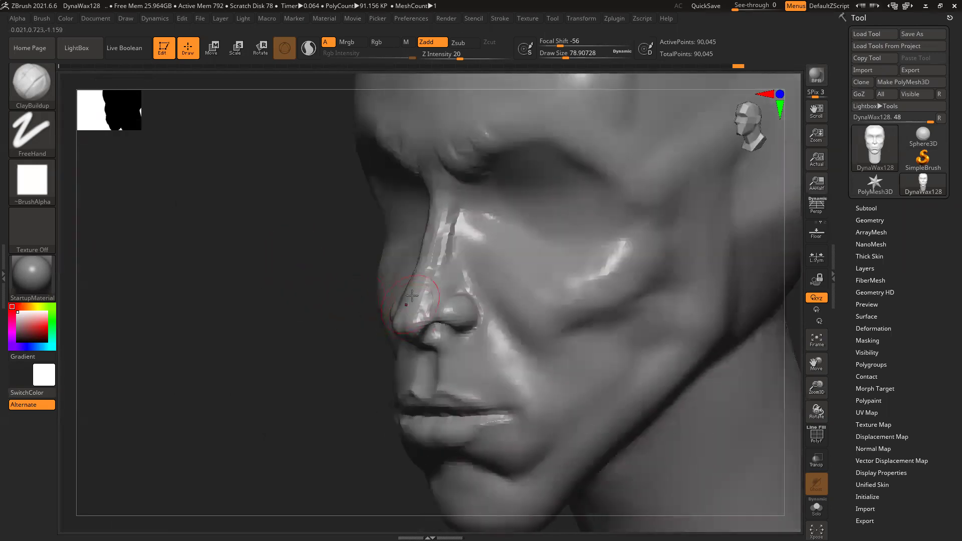
pyautogui.moveTo(442, 239); pyautogui.dragTo(451, 225)
pyautogui.moveTo(350, 256)
pyautogui.mouseDown()
pyautogui.moveTo(425, 256)
pyautogui.moveTo(351, 285)
pyautogui.moveTo(387, 247)
pyautogui.mouseUp()
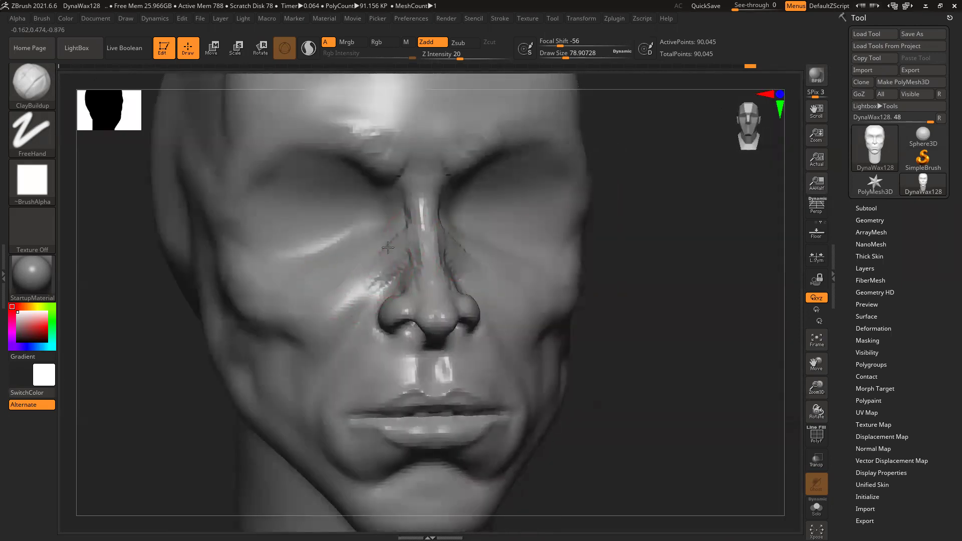
pyautogui.moveTo(328, 296)
pyautogui.mouseDown()
pyautogui.moveTo(359, 275)
pyautogui.moveTo(342, 283)
pyautogui.mouseUp()
pyautogui.moveTo(391, 255)
pyautogui.keyDown('shift'); pyautogui.mouseDown()
pyautogui.moveTo(360, 277)
pyautogui.moveTo(418, 200)
pyautogui.moveTo(335, 294)
pyautogui.moveTo(396, 269)
pyautogui.moveTo(293, 310)
pyautogui.mouseUp(); pyautogui.keyUp('shift')
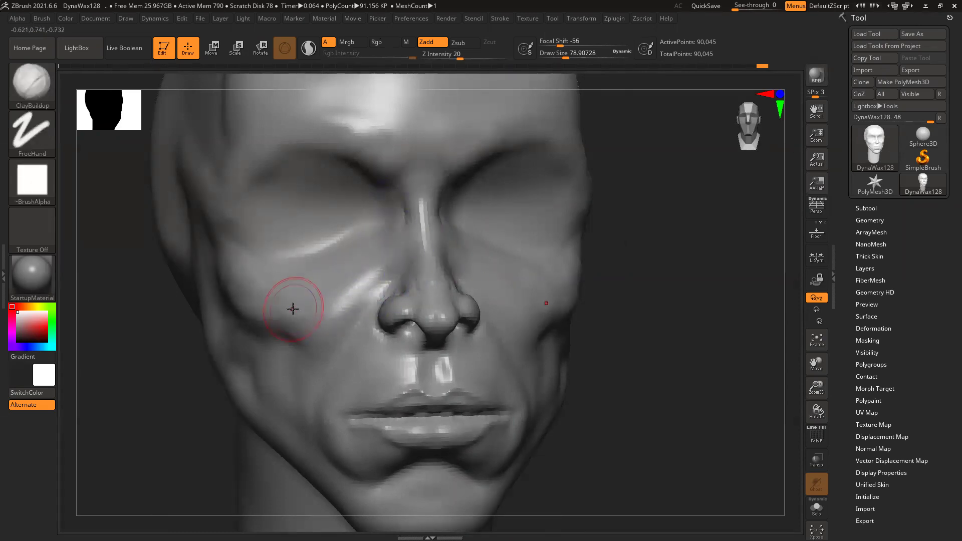
# Reshape the underside of the jaw and the upper neck in profile with the Move brush at a draw size of about 293
pyautogui.keyDown('ctrl'); pyautogui.moveTo(525, 354); pyautogui.dragTo(637, 356, button='right'); pyautogui.keyUp('ctrl')
pyautogui.keyDown('alt'); pyautogui.moveTo(584, 372); pyautogui.dragTo(485, 292, button='right'); pyautogui.keyUp('alt')
pyautogui.moveTo(491, 305); pyautogui.dragTo(509, 292)
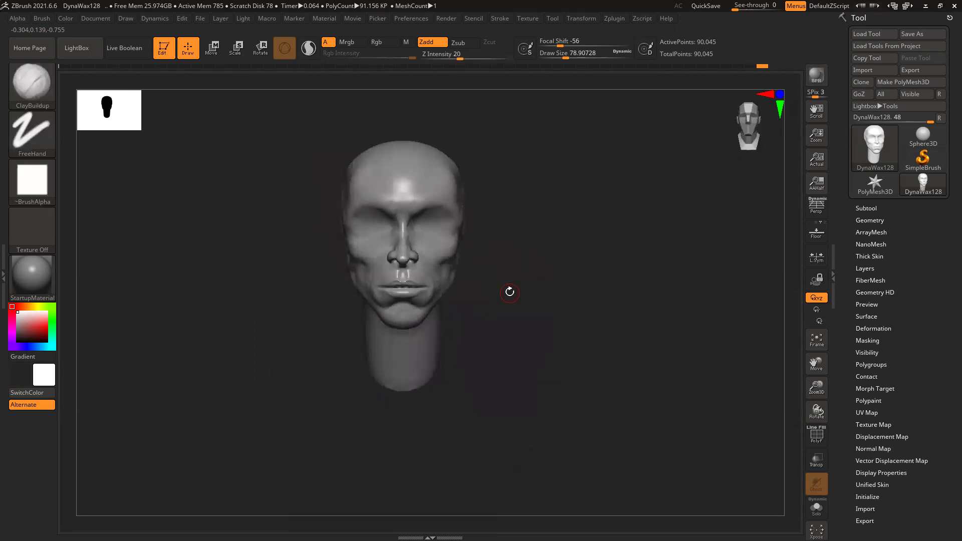
pyautogui.moveTo(571, 376); pyautogui.dragTo(466, 397)
pyautogui.moveTo(443, 349)
pyautogui.mouseDown()
pyautogui.moveTo(397, 337)
pyautogui.moveTo(427, 393)
pyautogui.moveTo(406, 337)
pyautogui.moveTo(455, 338)
pyautogui.mouseUp()
pyautogui.keyDown('ctrl'); pyautogui.moveTo(454, 331); pyautogui.dragTo(354, 405, button='right'); pyautogui.keyUp('ctrl')
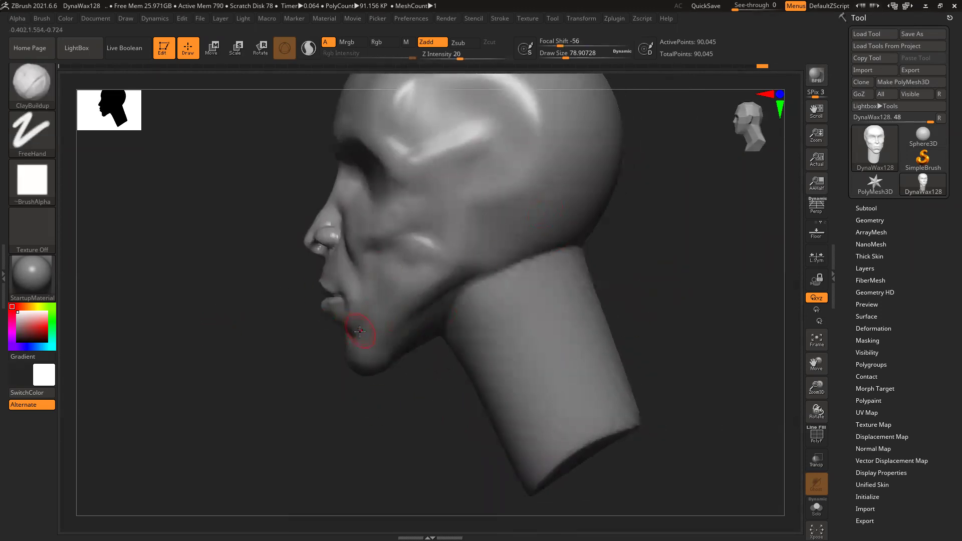
pyautogui.press('b')
pyautogui.press('m')
pyautogui.press('v')
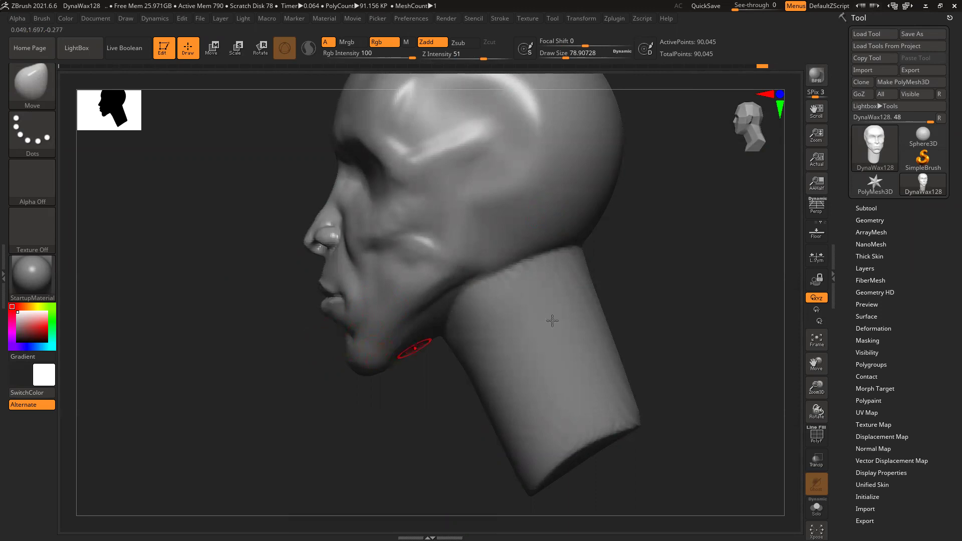
pyautogui.press('space')
pyautogui.moveTo(369, 290)
pyautogui.mouseDown()
pyautogui.moveTo(396, 291)
pyautogui.moveTo(470, 345)
pyautogui.mouseUp()
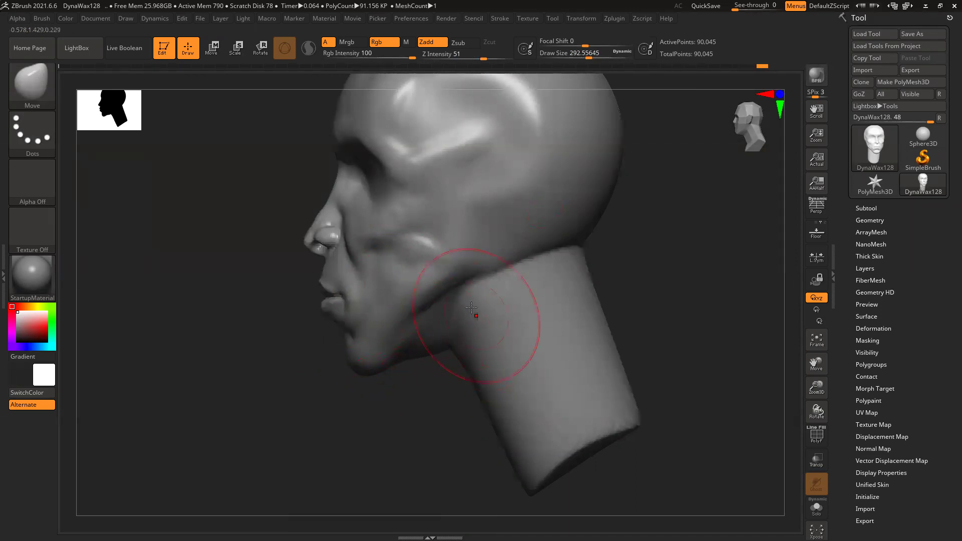
pyautogui.moveTo(463, 292); pyautogui.dragTo(468, 300)
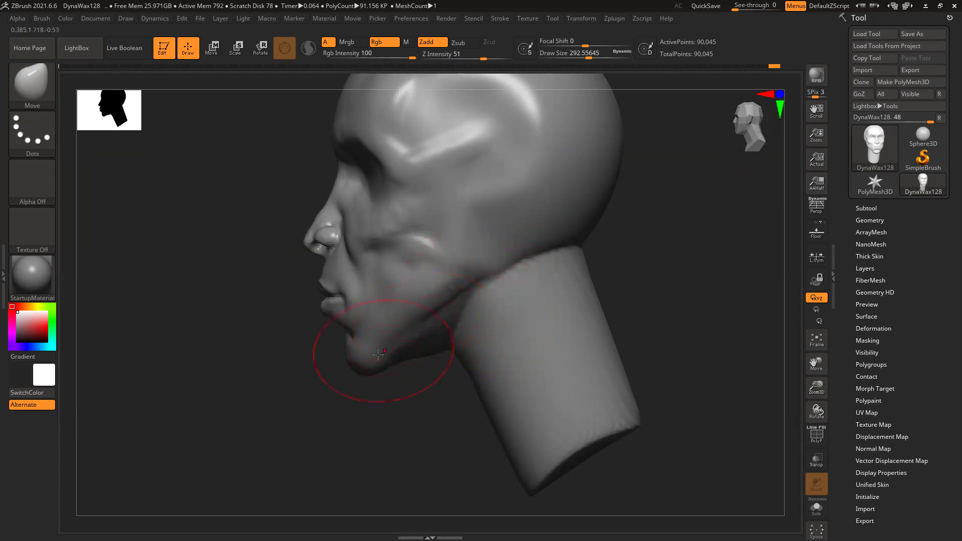
pyautogui.moveTo(281, 391)
pyautogui.mouseDown()
pyautogui.moveTo(324, 395)
pyautogui.moveTo(562, 333)
pyautogui.moveTo(390, 406)
pyautogui.moveTo(411, 401)
pyautogui.mouseUp()
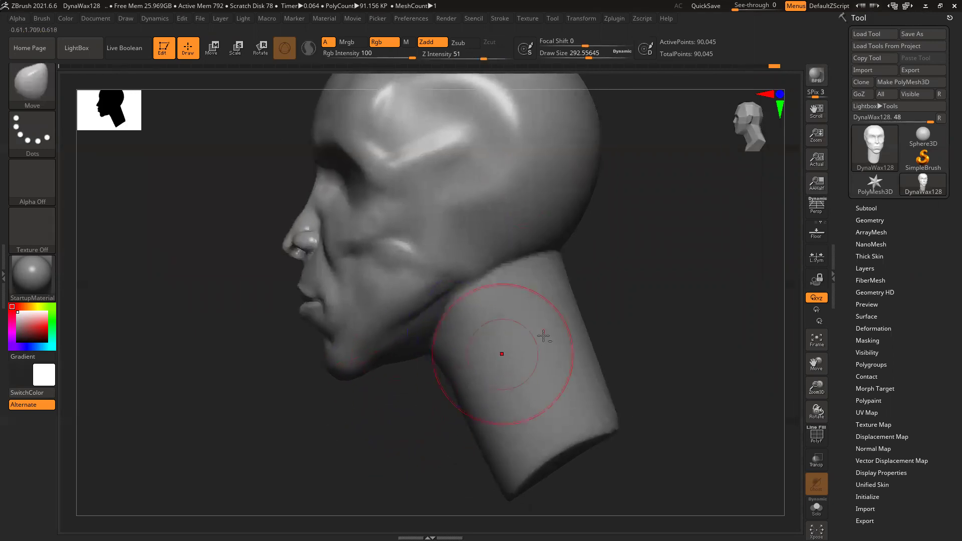
pyautogui.moveTo(627, 293); pyautogui.dragTo(603, 326)
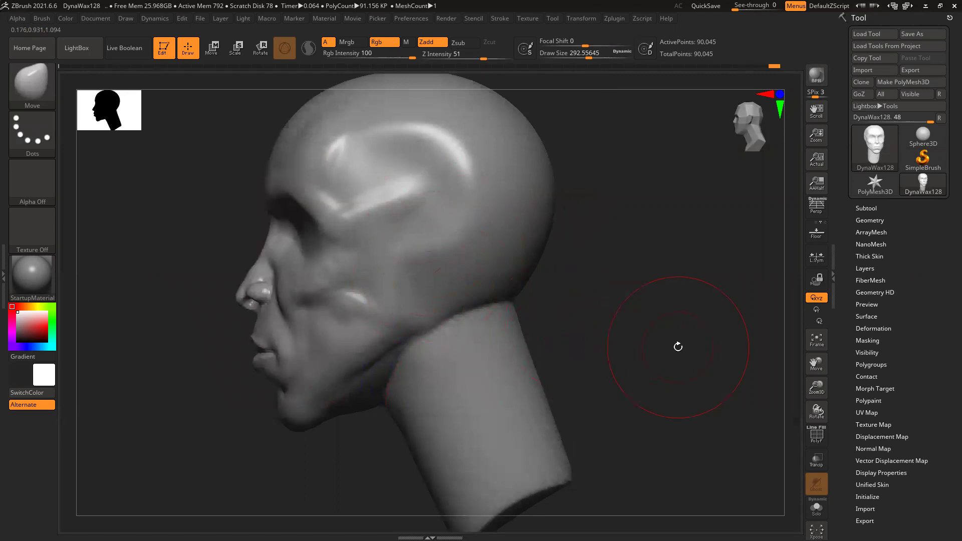
# Insert the Ear mesh from the IMM BParts brush on the side of the head, behind the jaw
pyautogui.moveTo(620, 344)
pyautogui.mouseDown()
pyautogui.moveTo(654, 337)
pyautogui.moveTo(573, 344)
pyautogui.moveTo(512, 298)
pyautogui.mouseUp()
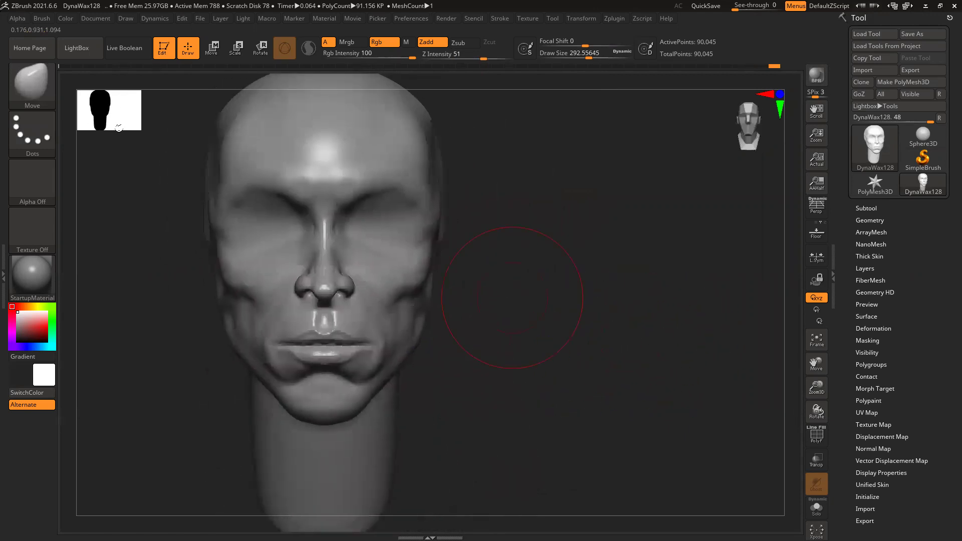
pyautogui.click(33, 83)
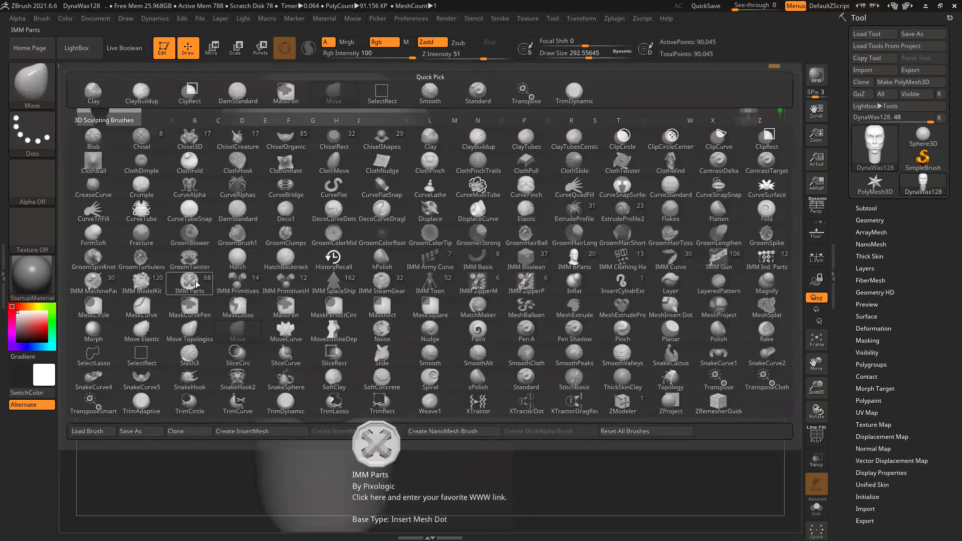
pyautogui.click(572, 260)
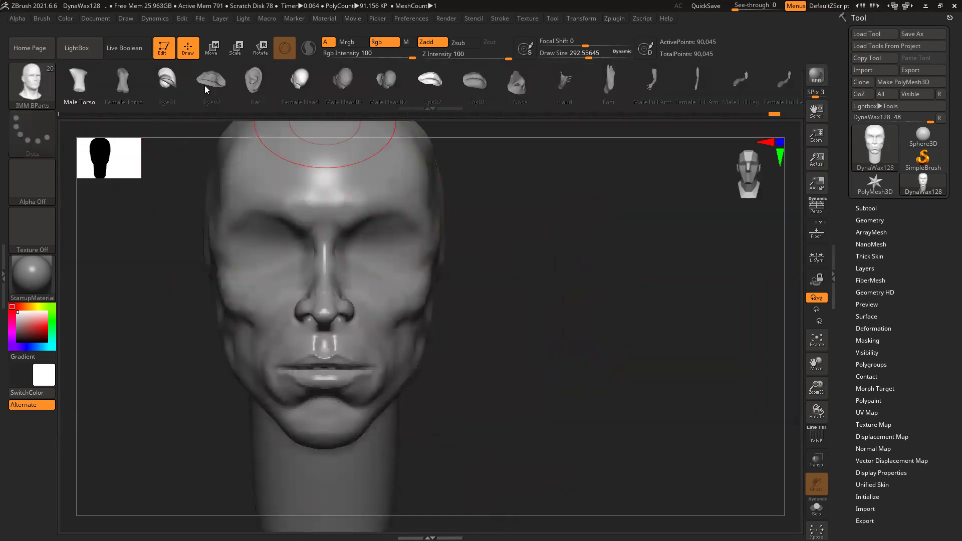
pyautogui.click(254, 82)
pyautogui.moveTo(605, 301); pyautogui.dragTo(440, 275)
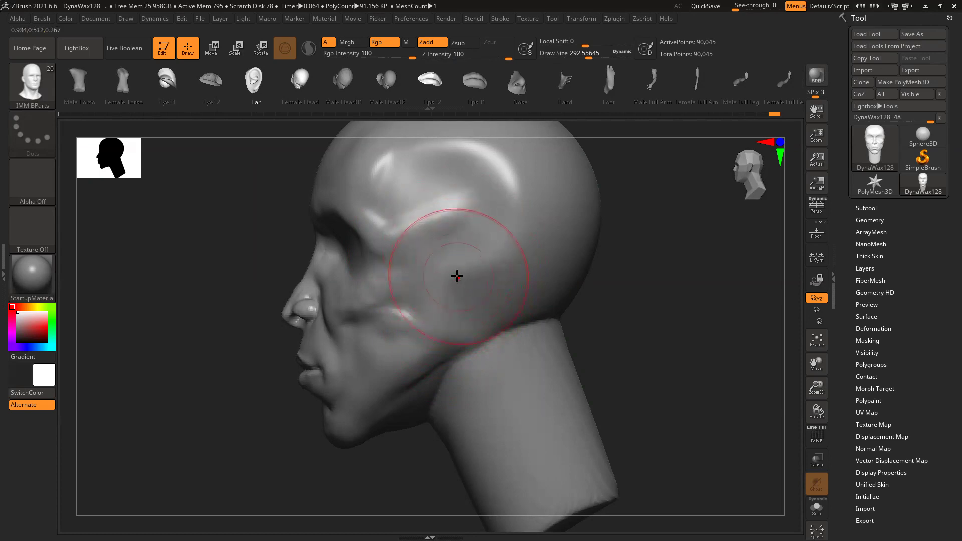
pyautogui.moveTo(457, 284); pyautogui.dragTo(444, 323)
# Position the inserted ear with the Move gizmo and rotate it about 17 degrees to fit against the side of the head
pyautogui.press('w')
pyautogui.moveTo(407, 266); pyautogui.dragTo(416, 261)
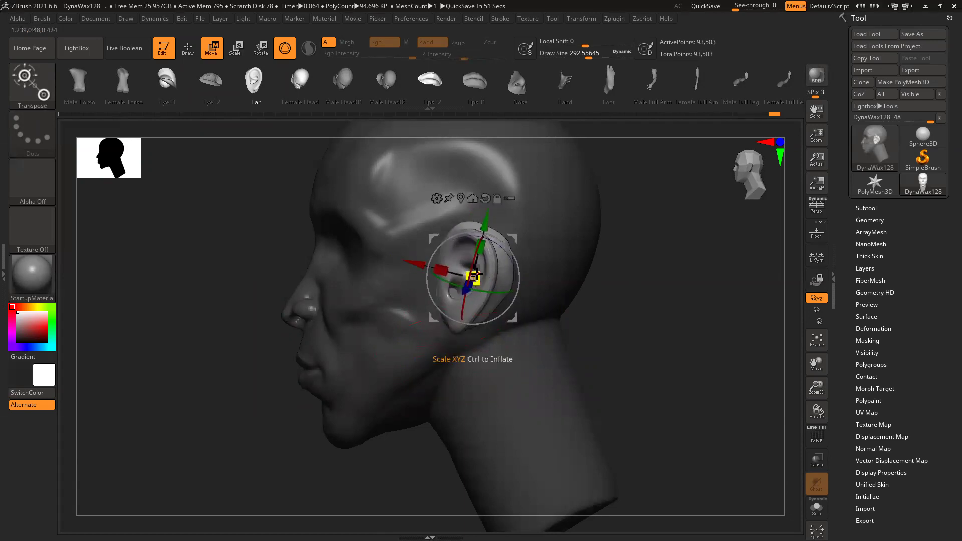
pyautogui.moveTo(694, 315); pyautogui.dragTo(400, 381)
pyautogui.keyDown('ctrl'); pyautogui.moveTo(356, 419); pyautogui.dragTo(415, 409, button='right'); pyautogui.keyUp('ctrl')
pyautogui.moveTo(493, 281); pyautogui.dragTo(505, 277)
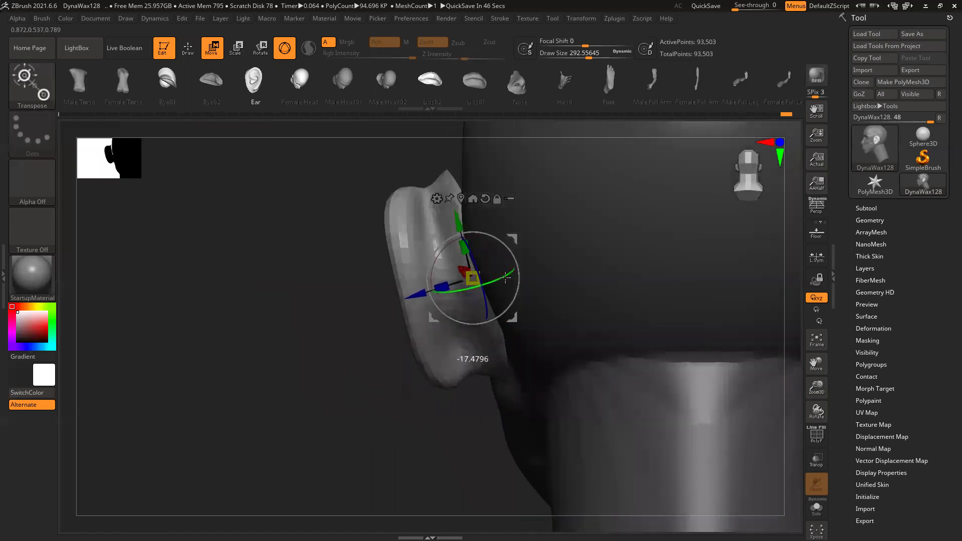
pyautogui.moveTo(239, 333); pyautogui.dragTo(503, 292)
pyautogui.moveTo(648, 344); pyautogui.dragTo(661, 378)
pyautogui.keyDown('ctrl'); pyautogui.moveTo(680, 393); pyautogui.dragTo(635, 321, button='right'); pyautogui.keyUp('ctrl')
pyautogui.keyDown('ctrl'); pyautogui.moveTo(640, 279); pyautogui.dragTo(694, 348); pyautogui.keyUp('ctrl')
pyautogui.keyDown('ctrl'); pyautogui.moveTo(626, 243); pyautogui.dragTo(723, 384); pyautogui.keyUp('ctrl')
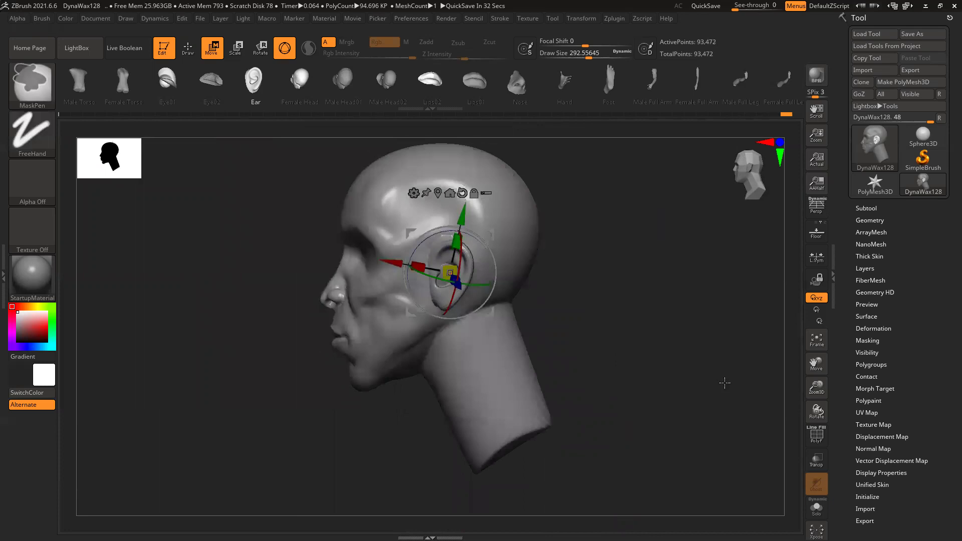
pyautogui.hotkey('ctrl', 'z')
# Isolate the ear by masking the head, adjust the ear's vertical scale, and refine its height and offset from the head
pyautogui.keyDown('ctrl'); pyautogui.moveTo(686, 326); pyautogui.dragTo(672, 359, button='right'); pyautogui.keyUp('ctrl')
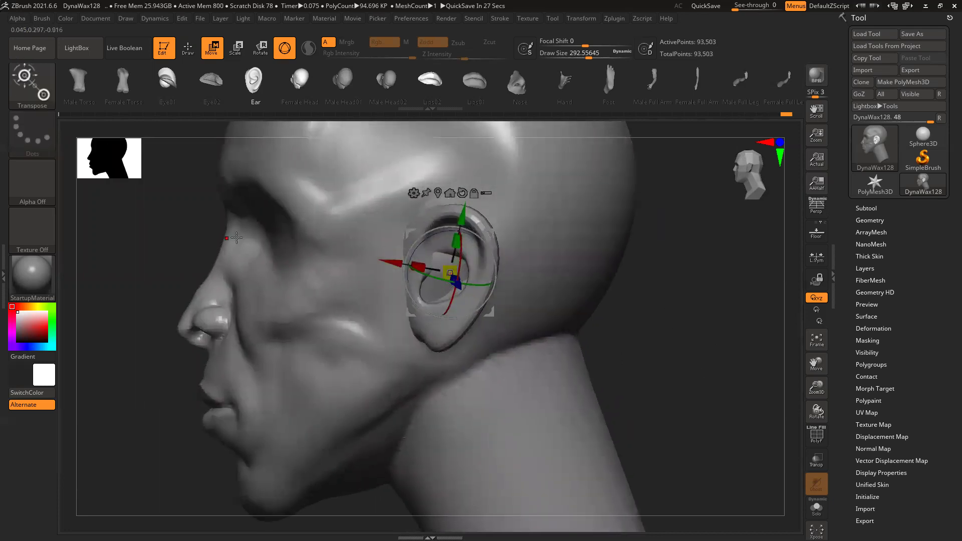
pyautogui.keyDown('ctrl'); pyautogui.click(756, 347); pyautogui.keyUp('ctrl')
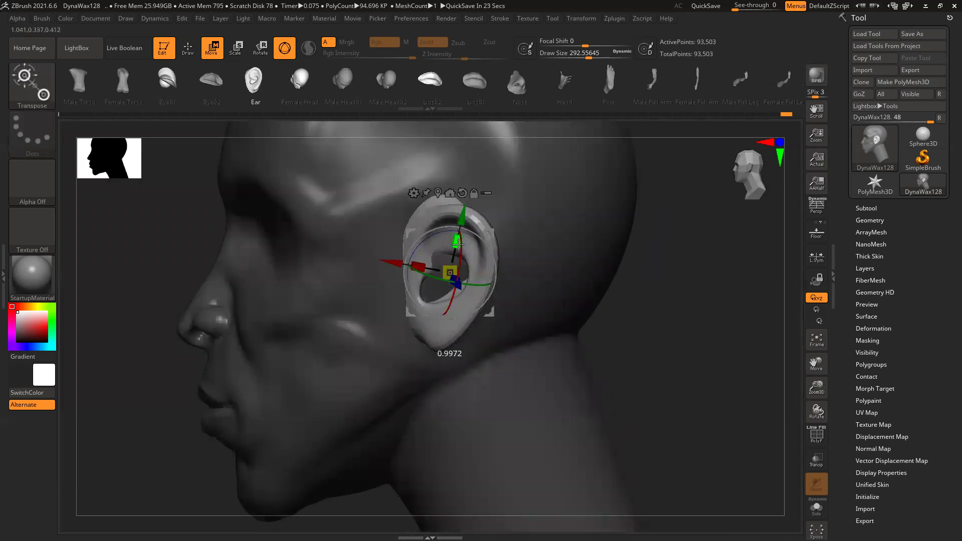
pyautogui.moveTo(456, 246); pyautogui.dragTo(436, 270)
pyautogui.moveTo(462, 219); pyautogui.dragTo(461, 227)
pyautogui.moveTo(668, 340); pyautogui.dragTo(714, 337)
pyautogui.moveTo(503, 292); pyautogui.dragTo(507, 293)
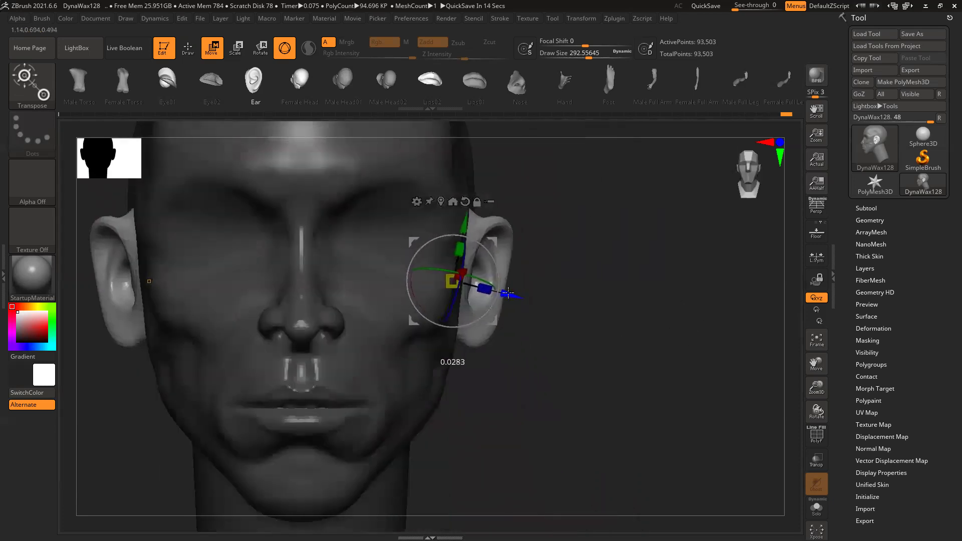
# Clear the mask and remesh with DynaMesh to fuse the ears with the head
pyautogui.keyDown('ctrl'); pyautogui.moveTo(660, 328); pyautogui.dragTo(680, 352); pyautogui.keyUp('ctrl')
pyautogui.keyDown('ctrl'); pyautogui.moveTo(614, 264); pyautogui.dragTo(757, 400); pyautogui.keyUp('ctrl')
pyautogui.keyDown('ctrl'); pyautogui.moveTo(734, 397); pyautogui.dragTo(592, 376, button='right'); pyautogui.keyUp('ctrl')
pyautogui.moveTo(592, 376); pyautogui.dragTo(615, 373)
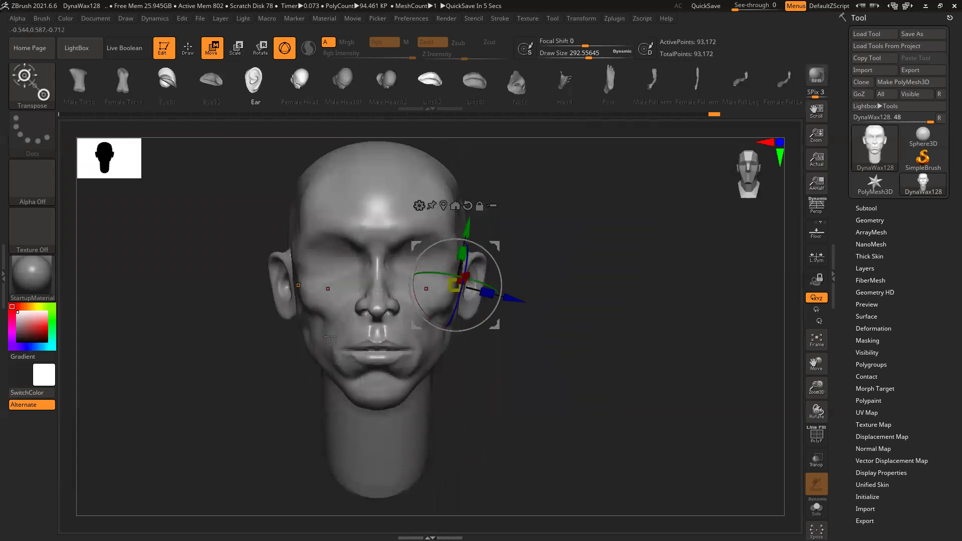
pyautogui.click(298, 286)
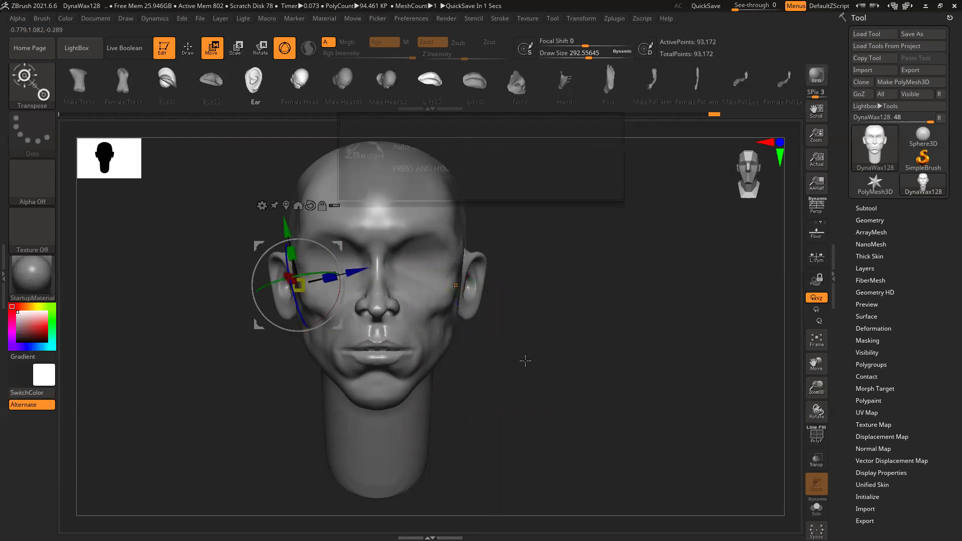
# Append a Sphere3D subtool to the head and select it as the eyeball
pyautogui.press('q')
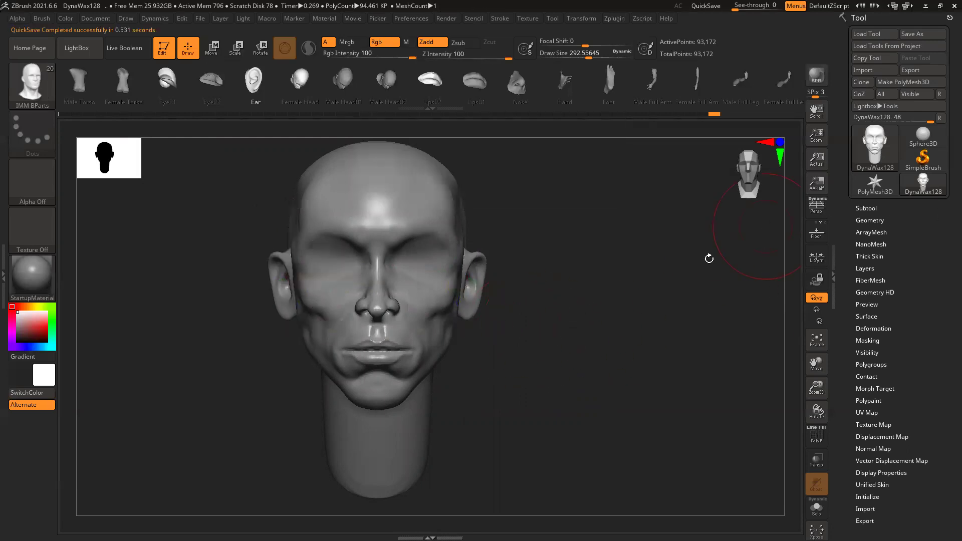
pyautogui.click(866, 208)
pyautogui.click(922, 411)
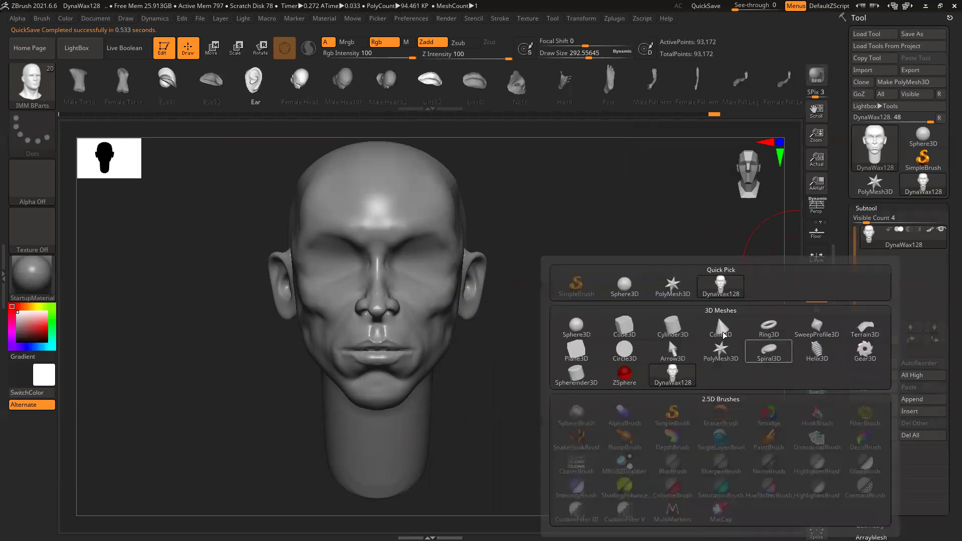
pyautogui.click(613, 289)
pyautogui.keyDown('alt'); pyautogui.click(397, 245); pyautogui.keyUp('alt')
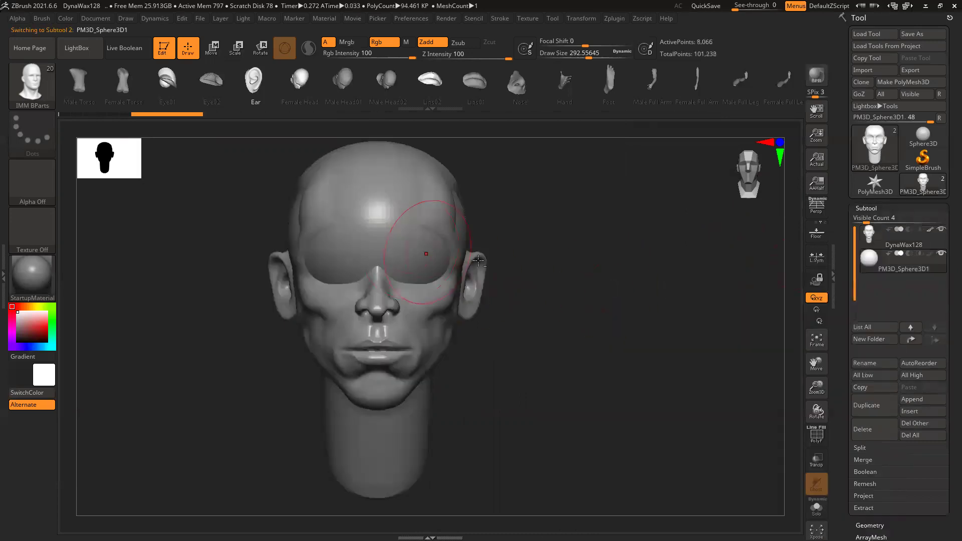
# Scale the sphere down to eyeball size and move it into the eye socket beside the nose
pyautogui.press('e')
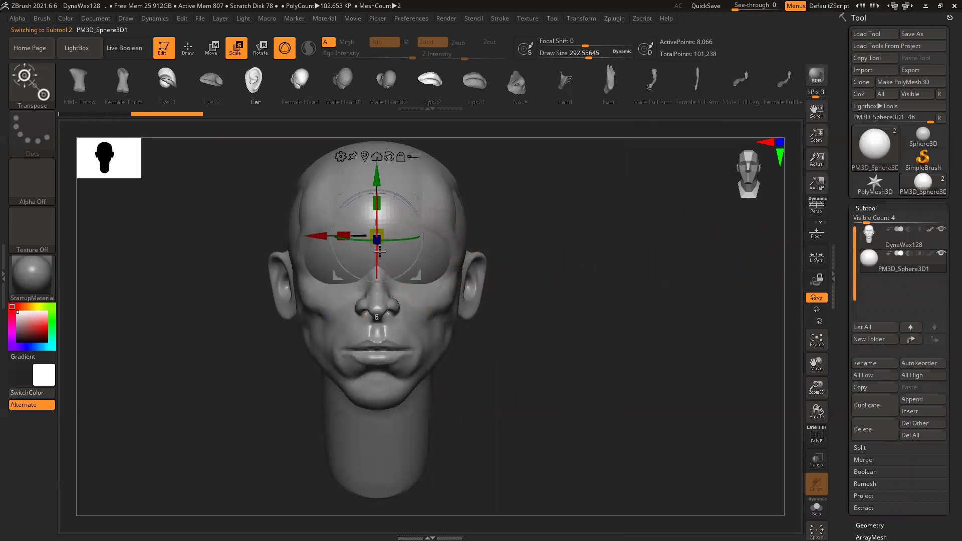
pyautogui.moveTo(376, 216); pyautogui.dragTo(384, 296)
pyautogui.moveTo(377, 236); pyautogui.dragTo(367, 257)
pyautogui.moveTo(322, 235); pyautogui.dragTo(495, 236)
pyautogui.moveTo(555, 231); pyautogui.dragTo(551, 247)
pyautogui.keyDown('alt'); pyautogui.moveTo(675, 302); pyautogui.dragTo(664, 282); pyautogui.keyUp('alt')
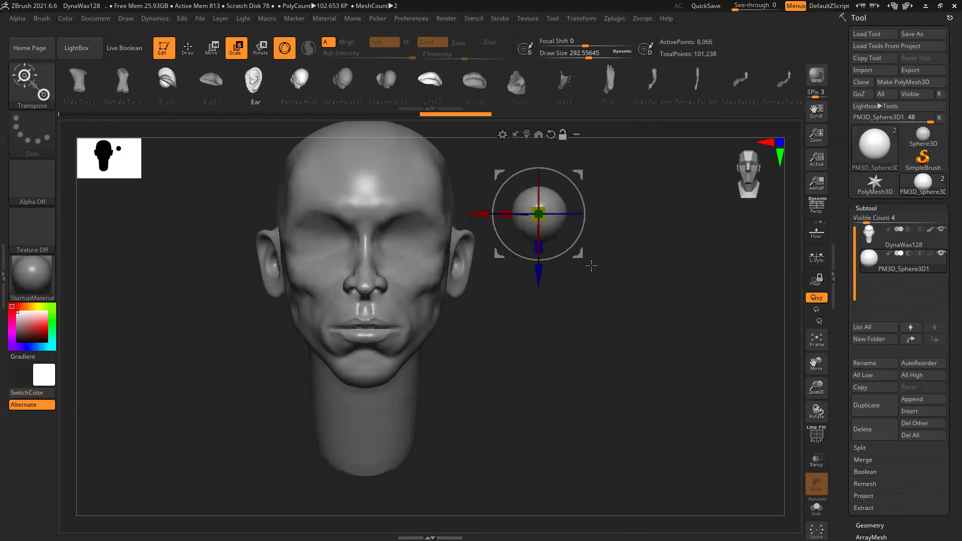
pyautogui.moveTo(476, 216); pyautogui.dragTo(344, 215)
pyautogui.keyDown('shift'); pyautogui.moveTo(606, 271); pyautogui.dragTo(404, 275); pyautogui.keyUp('shift')
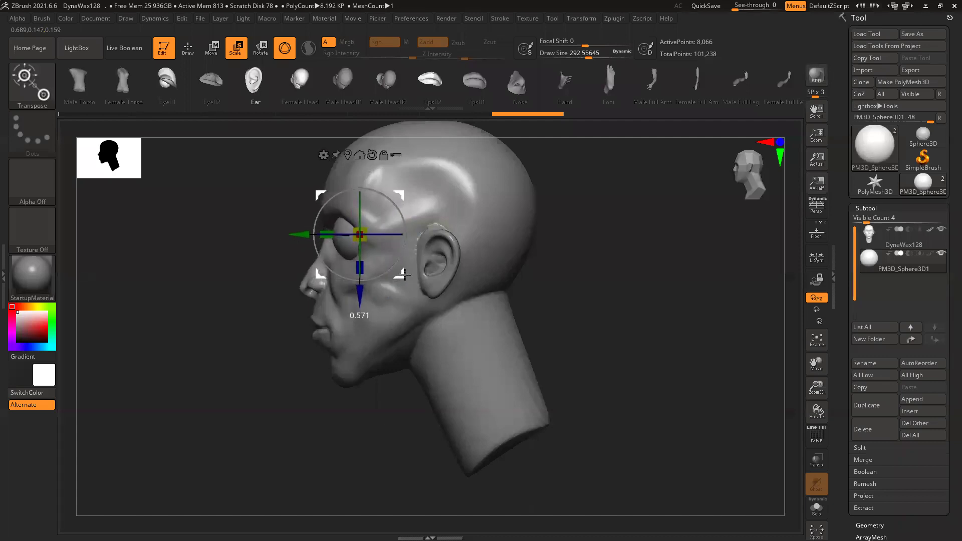
# Refine the eyeball's position and depth in the socket, comparing the side and front views
pyautogui.moveTo(248, 329); pyautogui.dragTo(511, 287, button='right')
pyautogui.keyDown('ctrl'); pyautogui.moveTo(504, 251); pyautogui.dragTo(568, 351, button='right'); pyautogui.keyUp('ctrl')
pyautogui.moveTo(400, 240); pyautogui.dragTo(395, 241)
pyautogui.moveTo(436, 283); pyautogui.dragTo(428, 282)
pyautogui.keyDown('ctrl'); pyautogui.moveTo(663, 382); pyautogui.dragTo(584, 378, button='right'); pyautogui.keyUp('ctrl')
pyautogui.moveTo(571, 376)
pyautogui.mouseDown()
pyautogui.moveTo(504, 379)
pyautogui.moveTo(592, 374)
pyautogui.moveTo(554, 371)
pyautogui.moveTo(526, 350)
pyautogui.mouseUp()
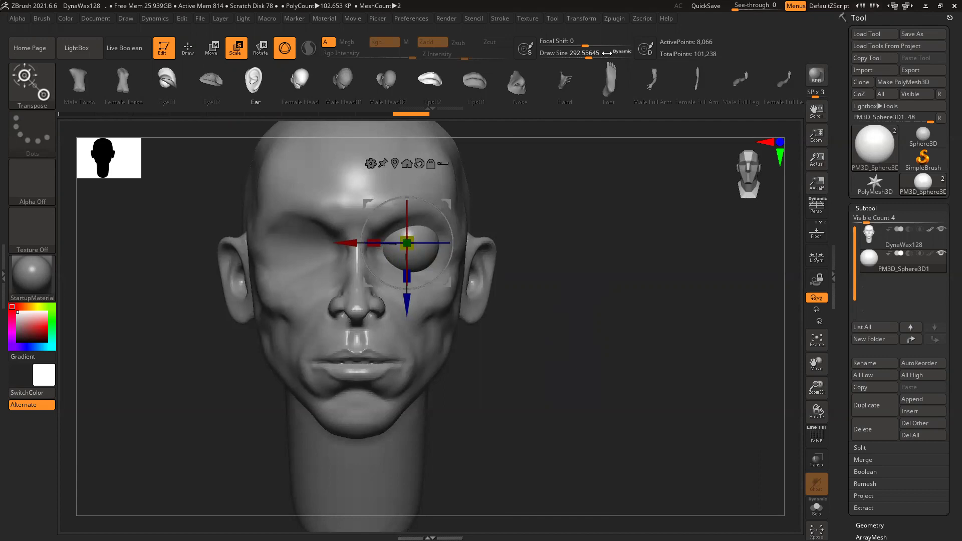
pyautogui.click(584, 19)
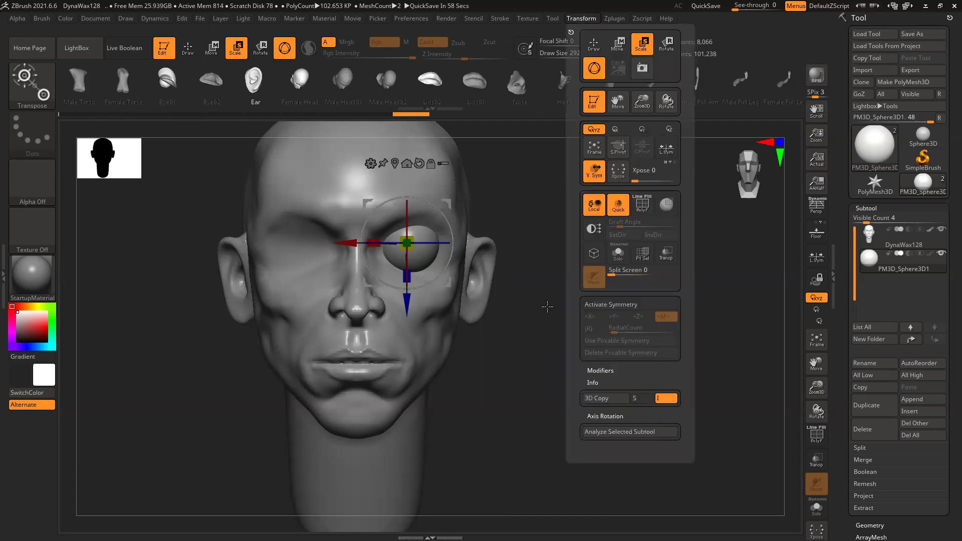
# Lower the eyeball slightly, scale it to about 0.96 and shift it forward in the socket
pyautogui.press('q')
pyautogui.keyDown('ctrl'); pyautogui.moveTo(457, 298); pyautogui.dragTo(464, 359, button='right'); pyautogui.keyUp('ctrl')
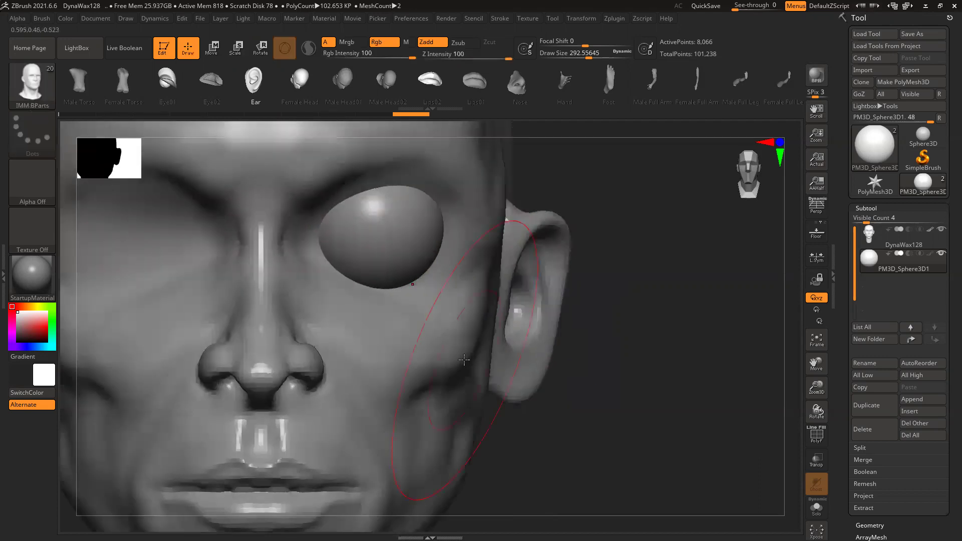
pyautogui.press('w')
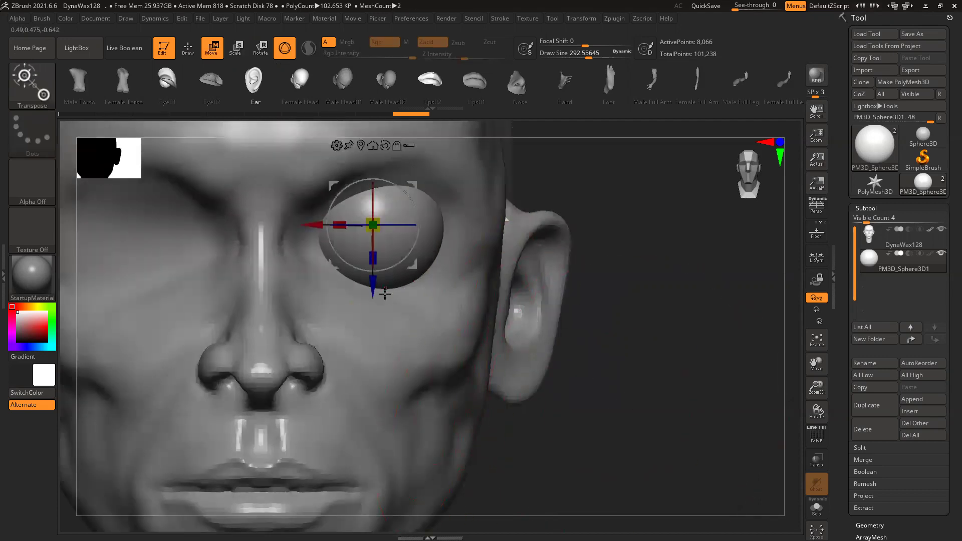
pyautogui.moveTo(372, 287); pyautogui.dragTo(372, 293)
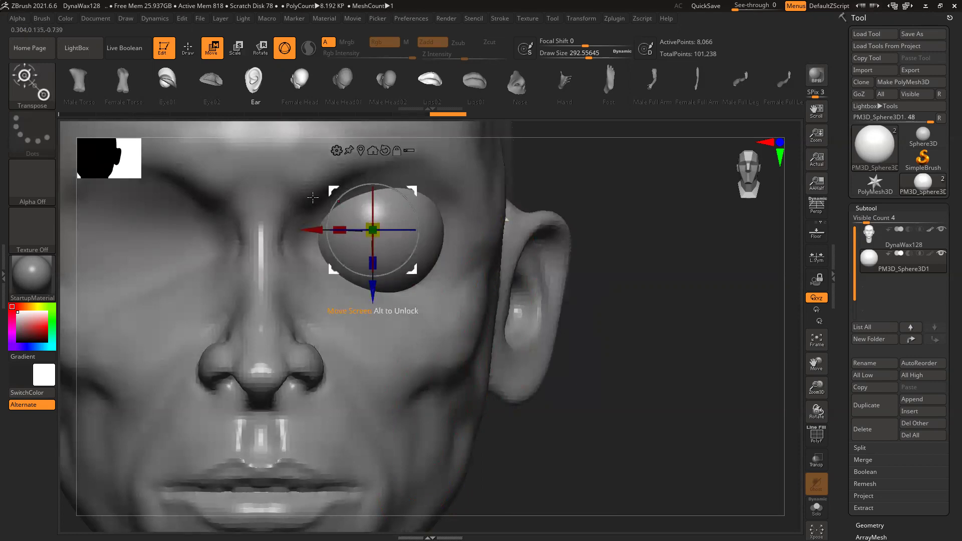
pyautogui.moveTo(687, 347); pyautogui.dragTo(358, 251)
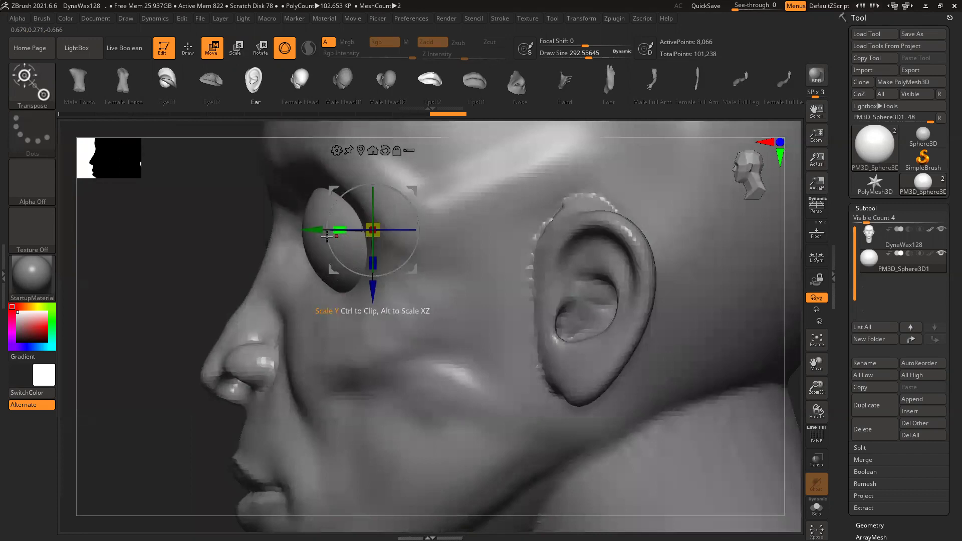
pyautogui.moveTo(376, 226); pyautogui.dragTo(377, 227)
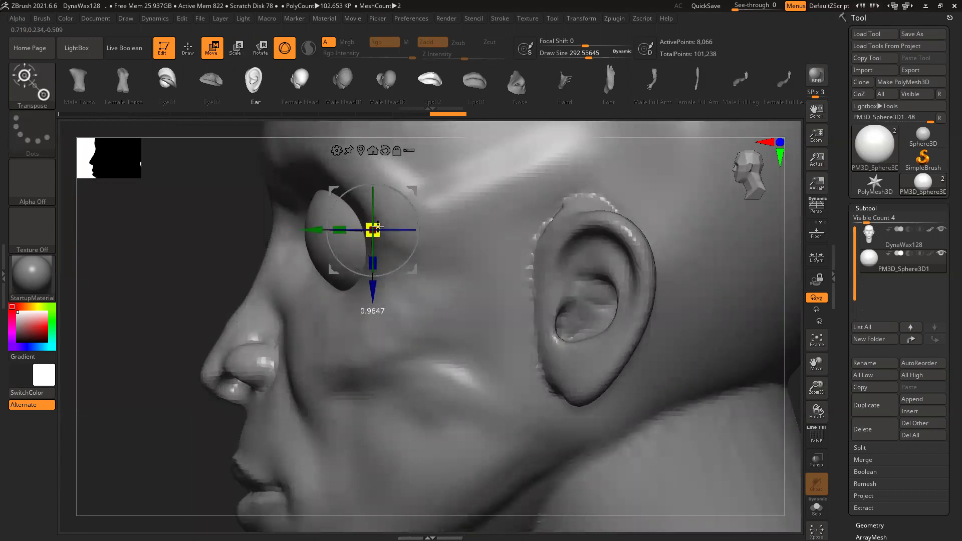
pyautogui.moveTo(316, 230); pyautogui.dragTo(311, 229)
pyautogui.keyDown('shift'); pyautogui.moveTo(180, 254); pyautogui.dragTo(612, 339); pyautogui.keyUp('shift')
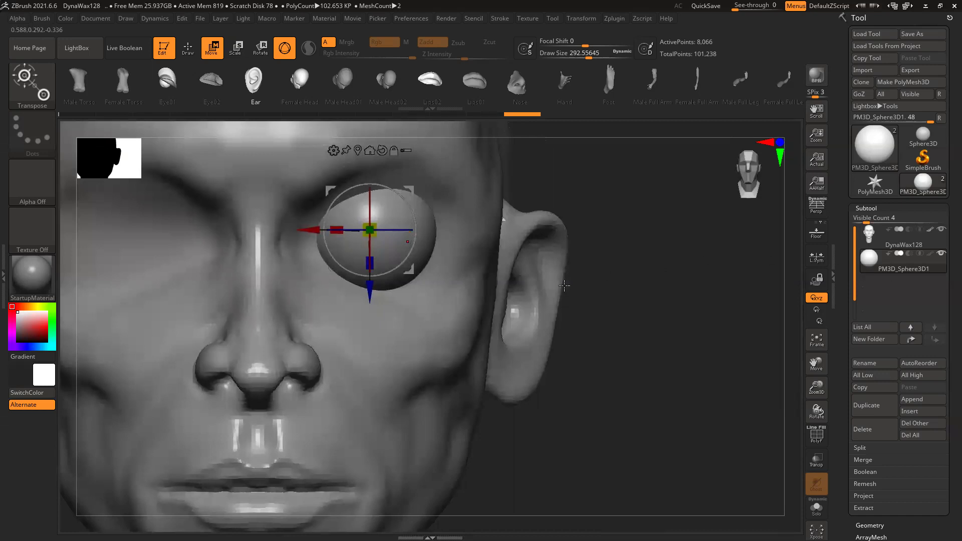
# Duplicate the eyeball slightly enlarged and cut off the copy's lower half with TrimRect to form an upper eyelid shell
pyautogui.keyDown('ctrl'); pyautogui.click(370, 228); pyautogui.keyUp('ctrl')
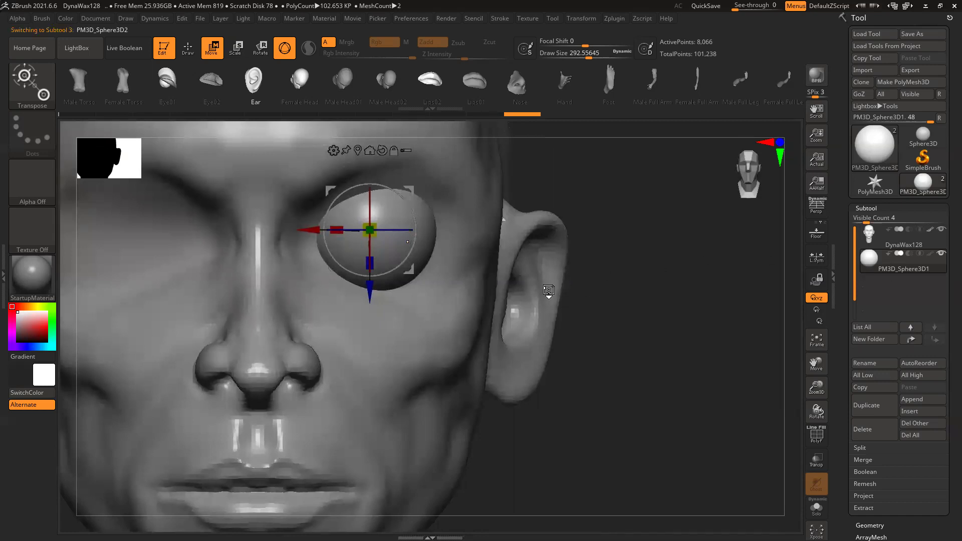
pyautogui.moveTo(377, 224); pyautogui.dragTo(386, 222)
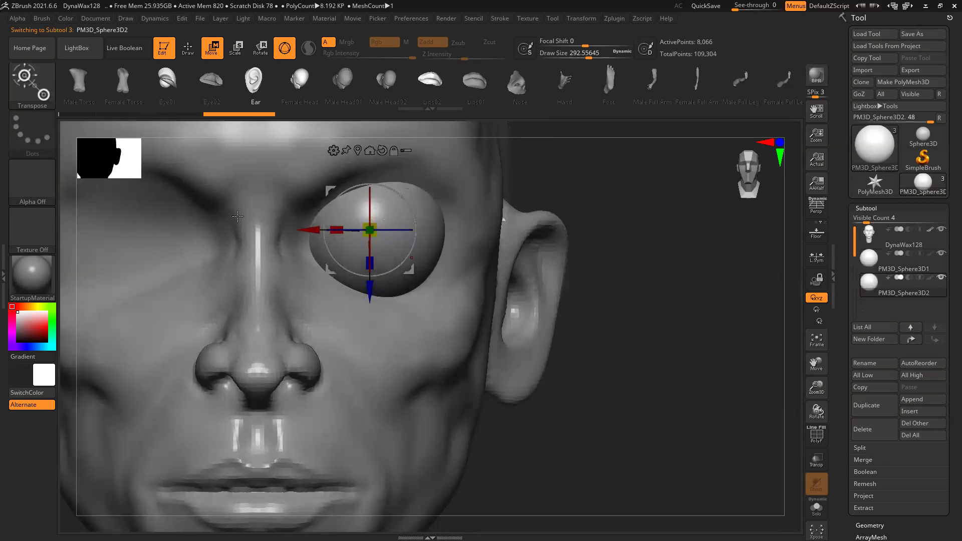
pyautogui.click(33, 85)
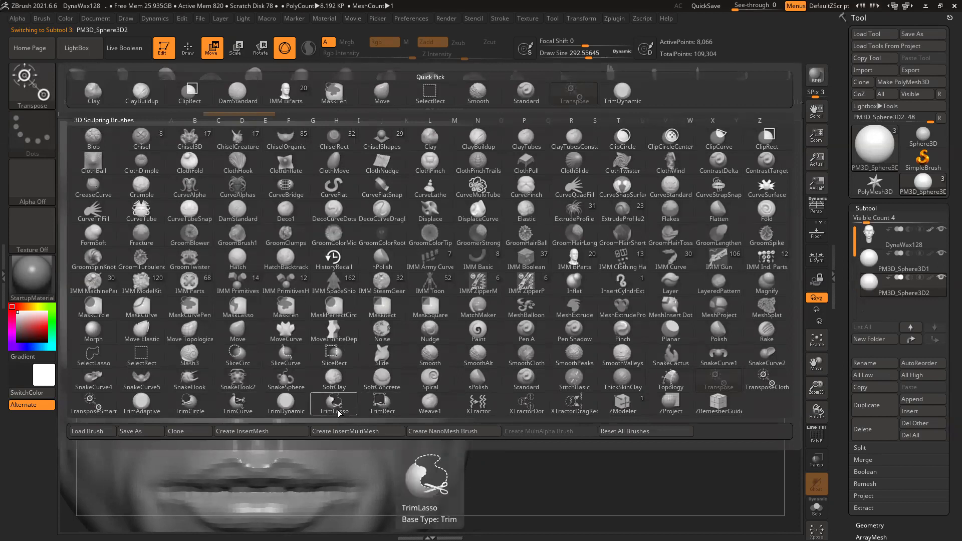
pyautogui.click(380, 403)
pyautogui.click(333, 432)
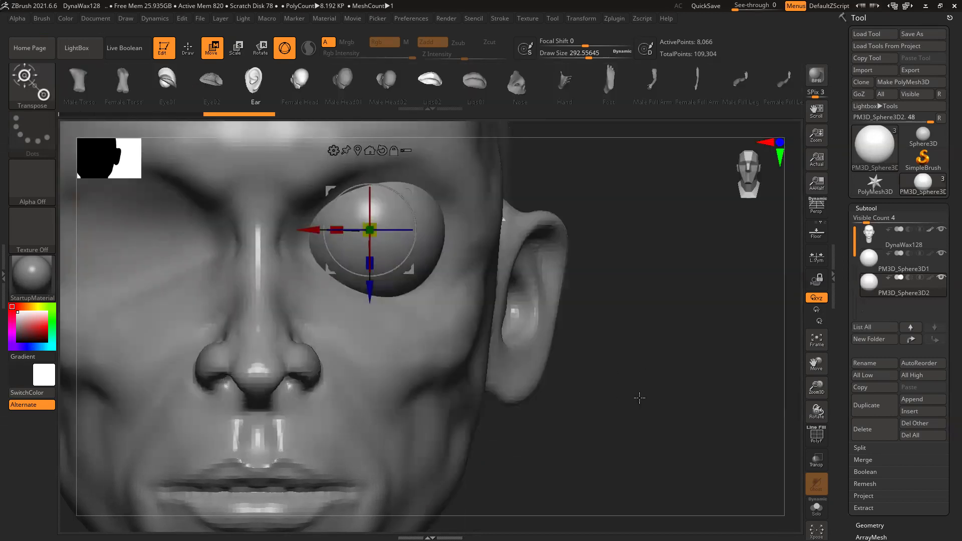
pyautogui.moveTo(571, 425); pyautogui.dragTo(176, 230)
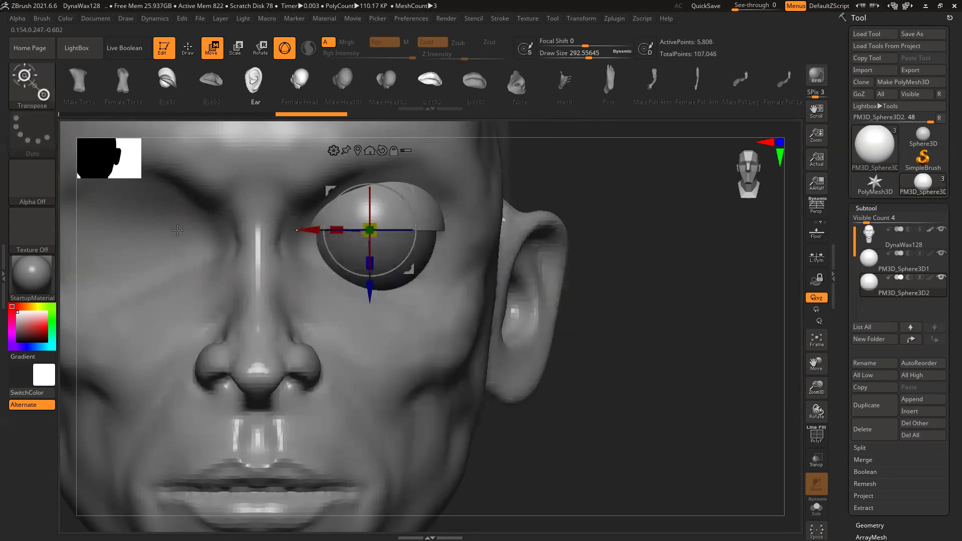
# Rotate the half-sphere eyelid upward in side view so it opens over the front of the eyeball
pyautogui.moveTo(652, 350); pyautogui.dragTo(586, 352)
pyautogui.keyDown('ctrl'); pyautogui.moveTo(221, 279); pyautogui.dragTo(406, 220, button='right'); pyautogui.keyUp('ctrl')
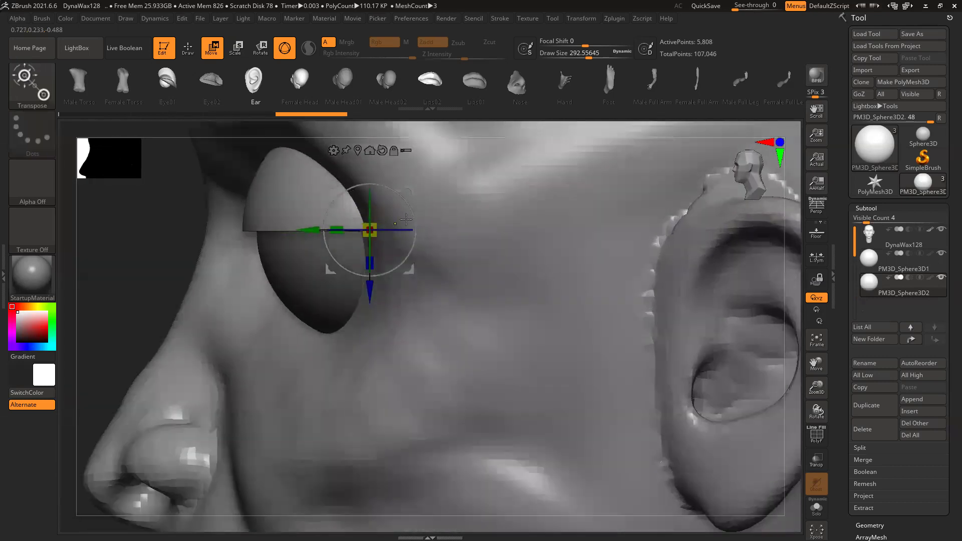
pyautogui.moveTo(414, 214); pyautogui.dragTo(416, 223)
pyautogui.keyDown('ctrl'); pyautogui.moveTo(523, 325); pyautogui.dragTo(213, 302, button='right'); pyautogui.keyUp('ctrl')
pyautogui.moveTo(212, 302); pyautogui.dragTo(663, 385)
# Duplicate the upper eyelid shell and rotate the copy beneath the eyeball to form the lower eyelid
pyautogui.hotkey('ctrl', 'shift')
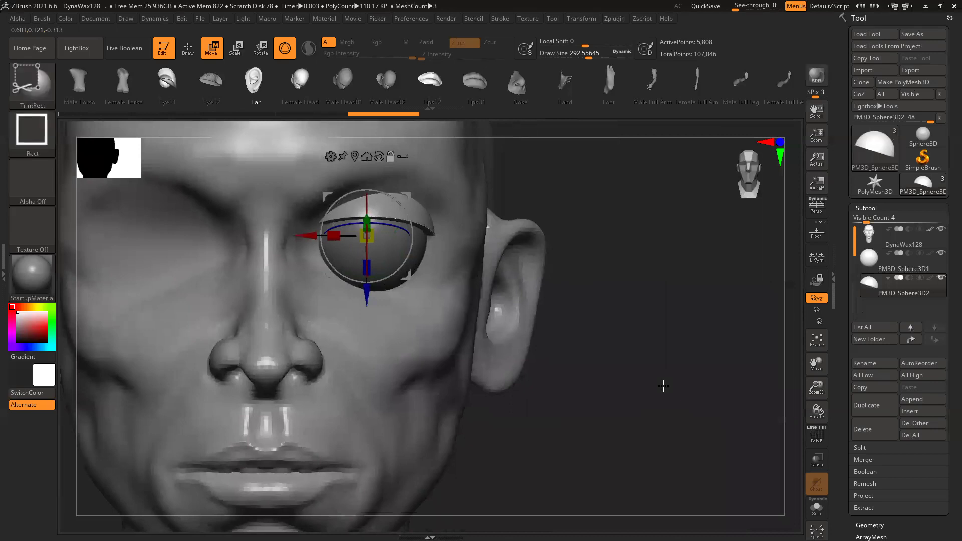
pyautogui.hotkey('ctrl', 'shift', 'd')
pyautogui.moveTo(670, 350); pyautogui.dragTo(601, 349)
pyautogui.moveTo(340, 198); pyautogui.dragTo(685, 270)
pyautogui.moveTo(164, 287); pyautogui.dragTo(192, 292)
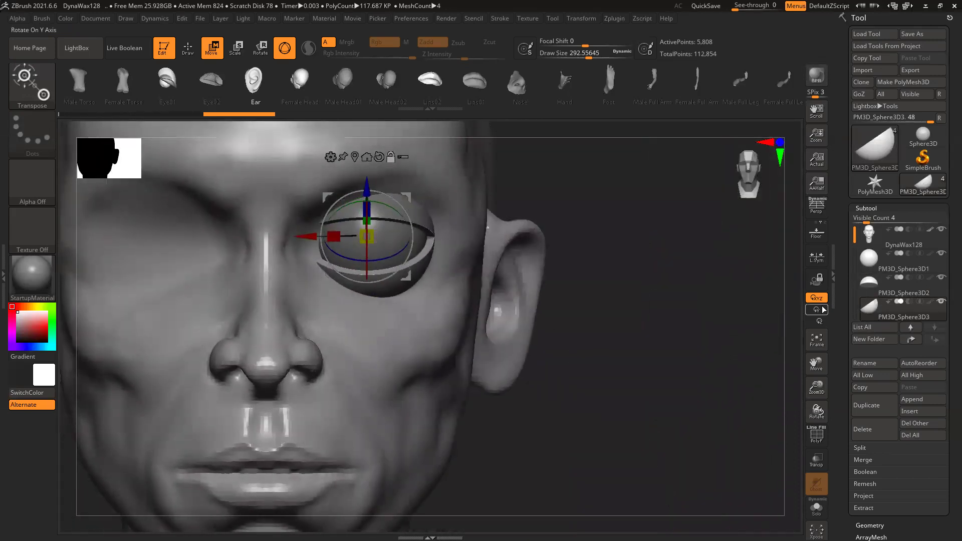
pyautogui.moveTo(642, 363)
pyautogui.mouseDown()
pyautogui.moveTo(620, 362)
pyautogui.moveTo(640, 361)
pyautogui.mouseUp()
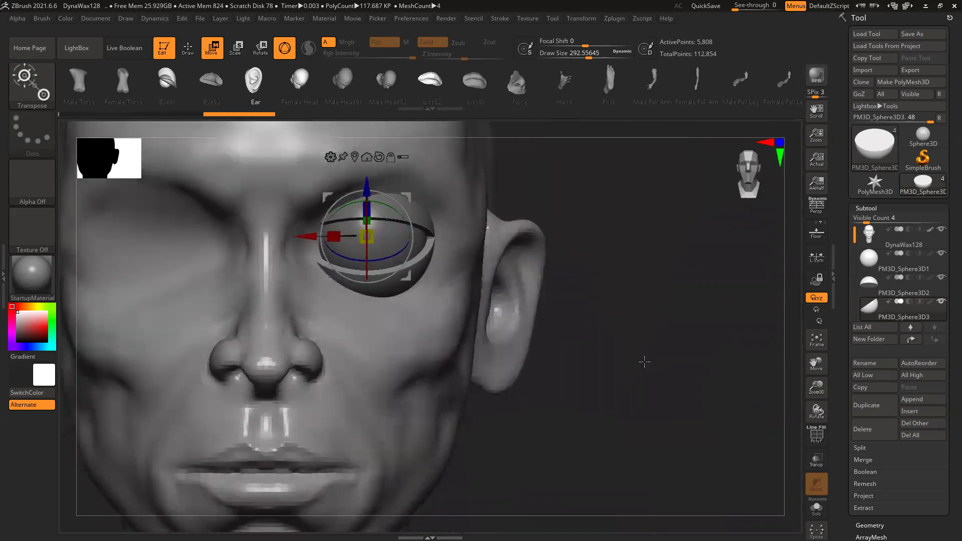
# Pull the upper eyelid's inner corner down toward the nose with the Move brush, using a draw size of about 182
pyautogui.press('q')
pyautogui.keyDown('alt'); pyautogui.click(364, 205); pyautogui.keyUp('alt')
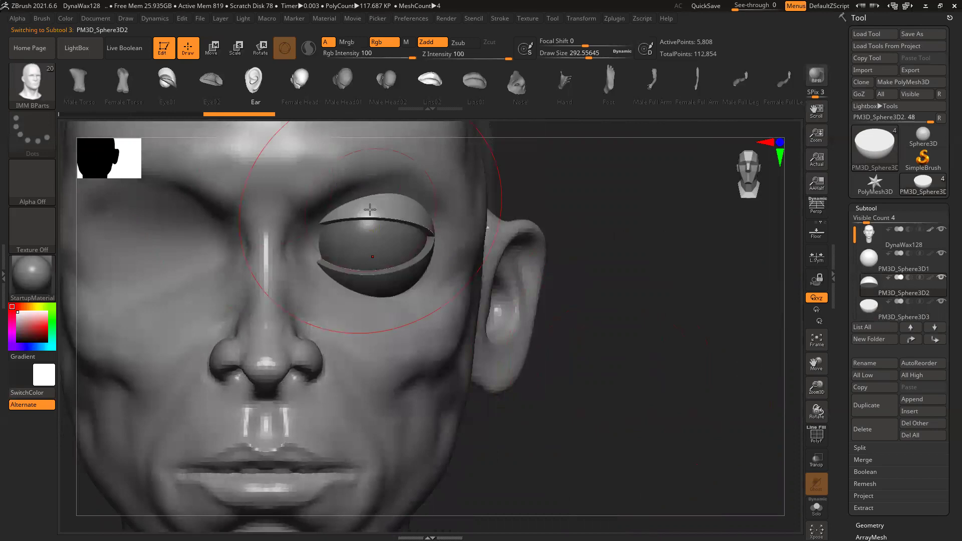
pyautogui.keyDown('alt'); pyautogui.moveTo(604, 385); pyautogui.dragTo(631, 382); pyautogui.keyUp('alt')
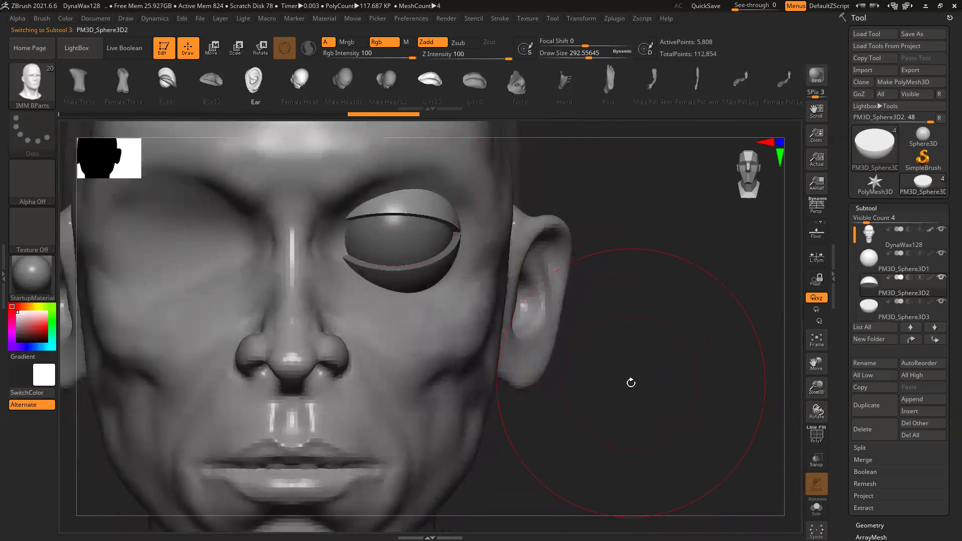
pyautogui.press('b')
pyautogui.press('m')
pyautogui.press('v')
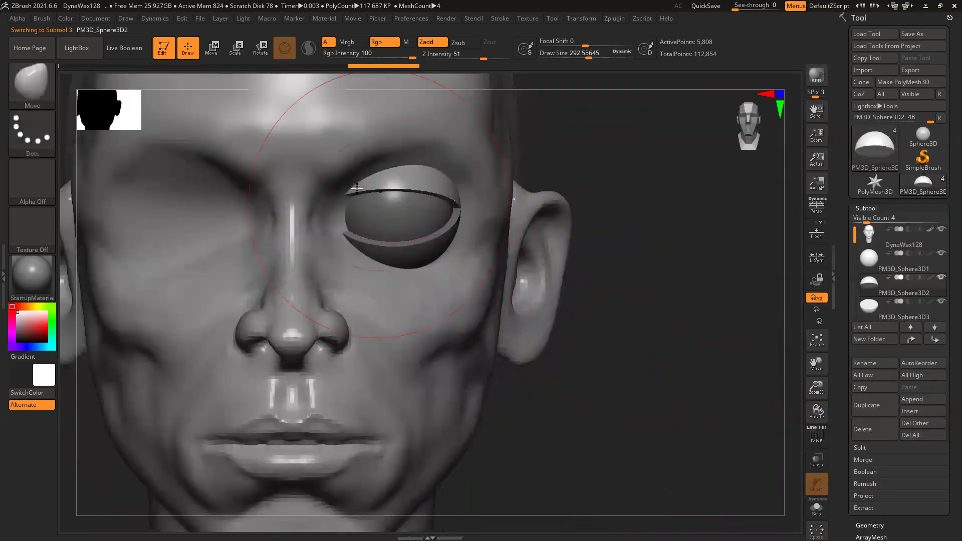
pyautogui.moveTo(332, 191)
pyautogui.mouseDown()
pyautogui.moveTo(321, 198)
pyautogui.moveTo(327, 215)
pyautogui.moveTo(362, 200)
pyautogui.moveTo(371, 175)
pyautogui.mouseUp()
pyautogui.press('space')
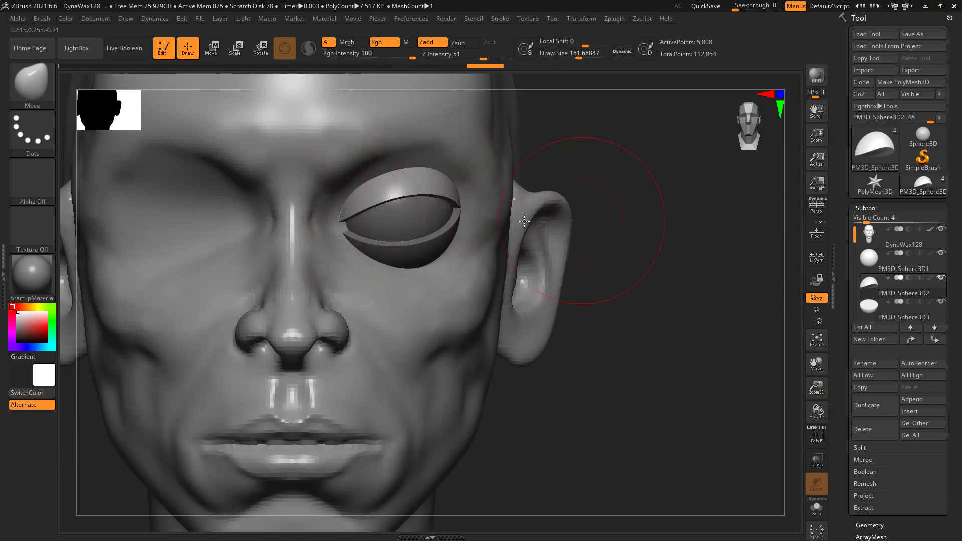
pyautogui.moveTo(592, 166)
pyautogui.mouseDown()
pyautogui.moveTo(597, 136)
pyautogui.moveTo(586, 281)
pyautogui.mouseUp()
# Pull the lower eyelid's inner corner to meet the upper one and refine the upper eyelid's corners with the Move brush
pyautogui.keyDown('alt'); pyautogui.click(374, 251); pyautogui.keyUp('alt')
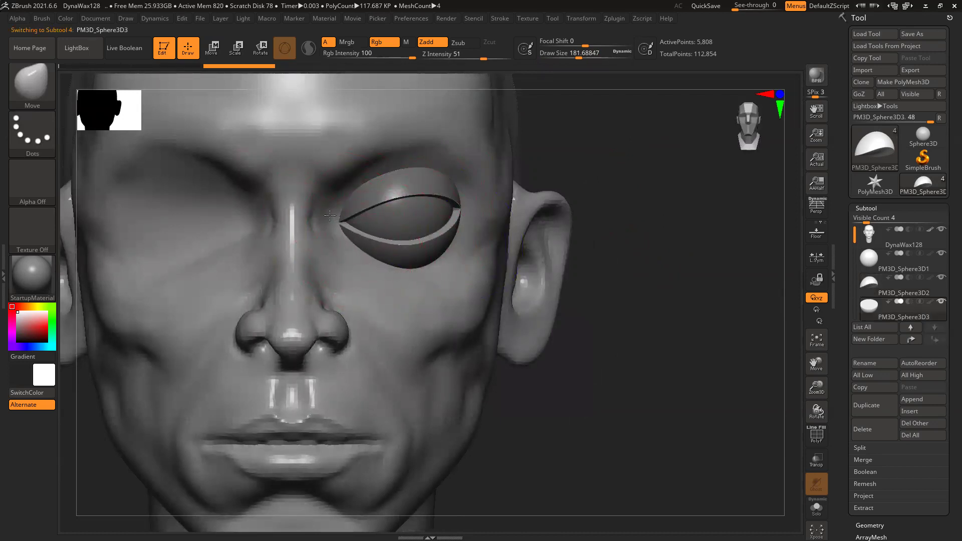
pyautogui.keyDown('alt'); pyautogui.click(463, 205); pyautogui.keyUp('alt')
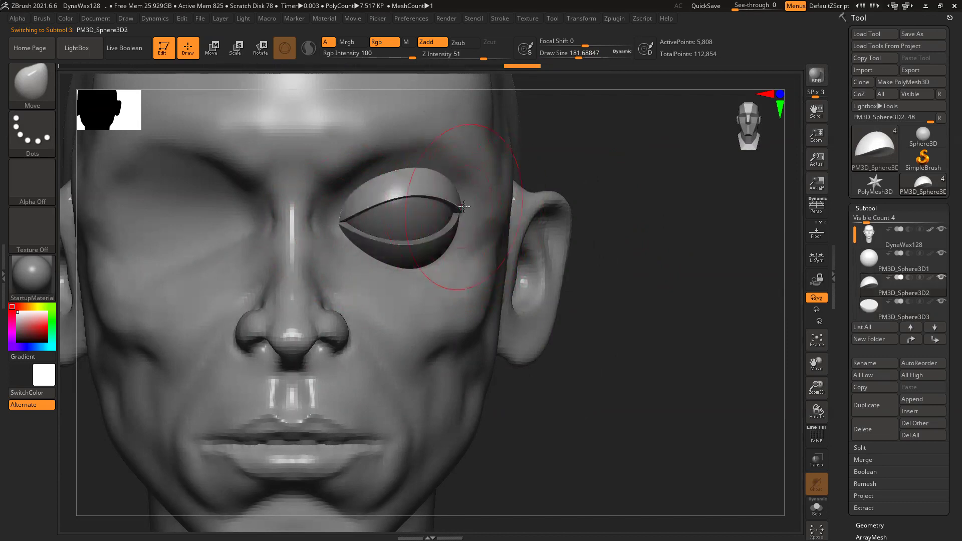
pyautogui.moveTo(659, 202)
pyautogui.mouseDown()
pyautogui.moveTo(225, 221)
pyautogui.moveTo(294, 233)
pyautogui.moveTo(393, 228)
pyautogui.moveTo(208, 243)
pyautogui.mouseUp()
pyautogui.moveTo(156, 258); pyautogui.dragTo(180, 249)
pyautogui.press('ctrl')
pyautogui.keyDown('ctrl'); pyautogui.moveTo(360, 192); pyautogui.dragTo(400, 323, button='right'); pyautogui.keyUp('ctrl')
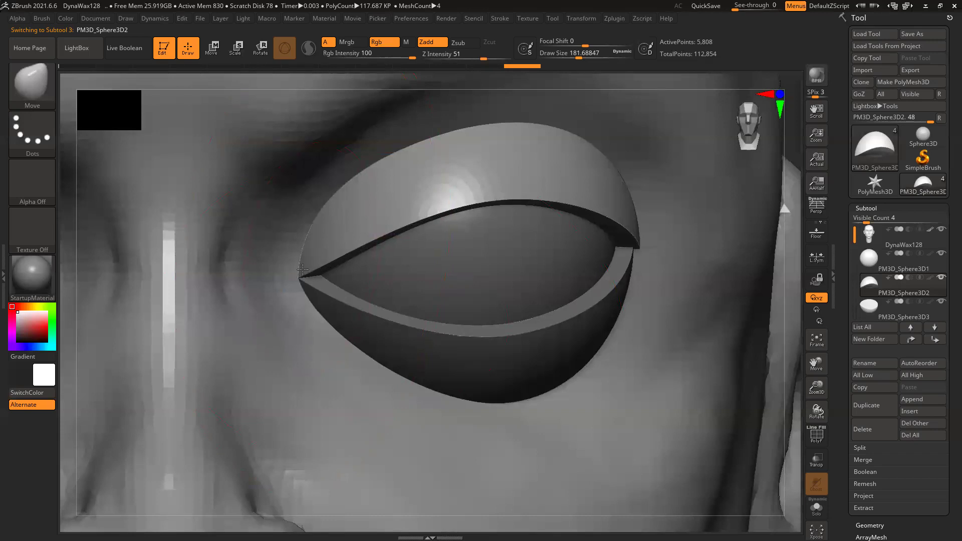
pyautogui.moveTo(304, 267); pyautogui.dragTo(304, 259)
# Fit the lower eyelid around the eyeball and toward the upper lid's outer corner with the Move brush
pyautogui.keyDown('alt'); pyautogui.click(317, 293); pyautogui.keyUp('alt')
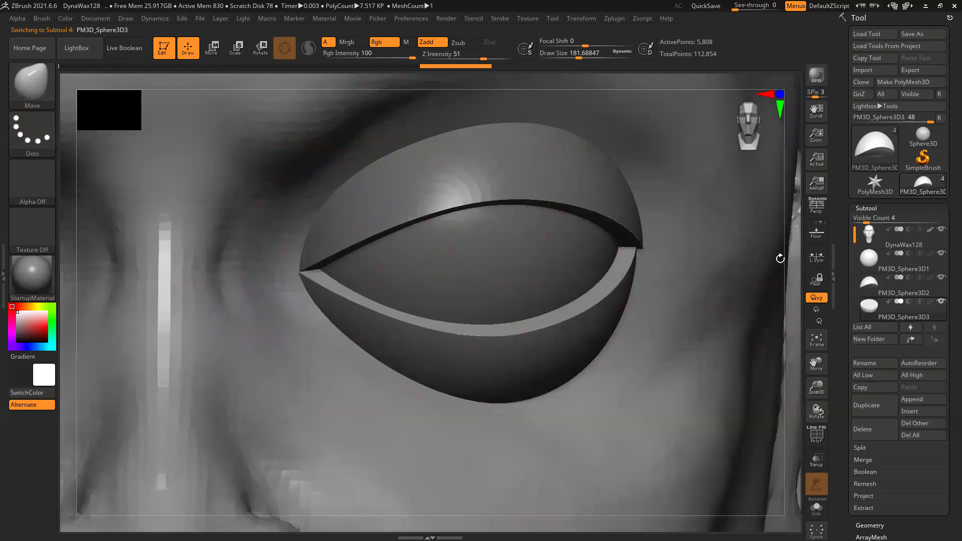
pyautogui.moveTo(779, 257); pyautogui.dragTo(651, 240)
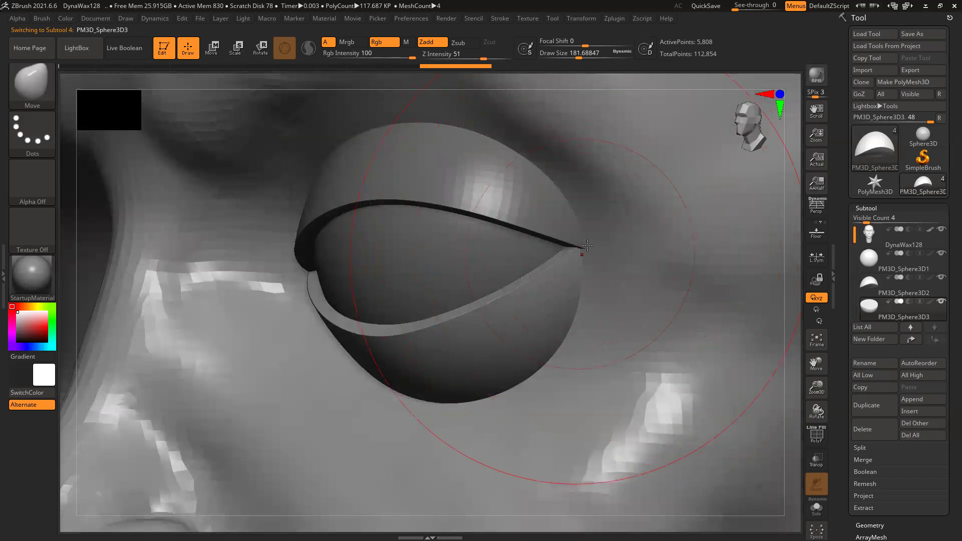
pyautogui.keyDown('ctrl'); pyautogui.moveTo(638, 236); pyautogui.dragTo(321, 328, button='right'); pyautogui.keyUp('ctrl')
pyautogui.keyDown('alt'); pyautogui.moveTo(664, 421); pyautogui.dragTo(606, 409, button='right'); pyautogui.keyUp('alt')
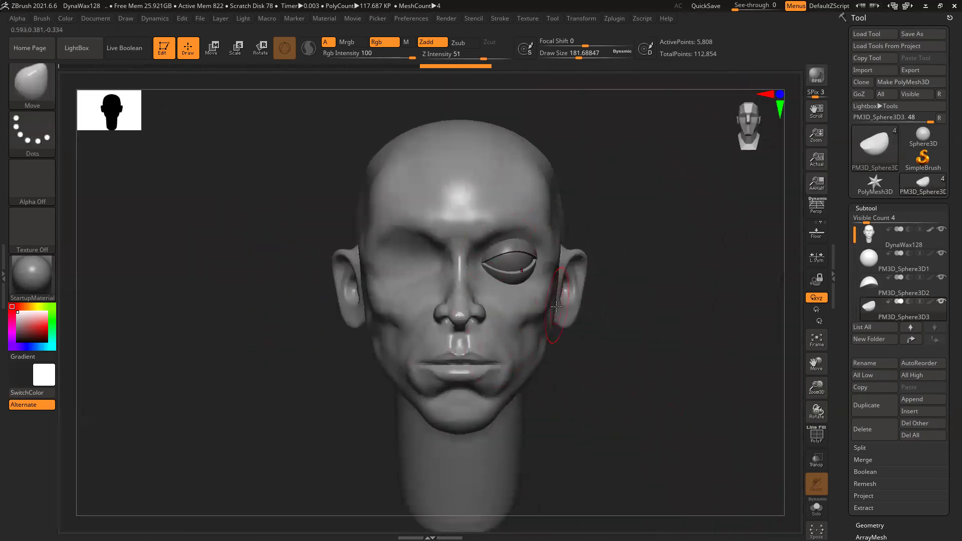
# Refine the upper eyelid's rim and outer corner around the eyeball with the Move brush at a draw size of about 102
pyautogui.keyDown('ctrl'); pyautogui.moveTo(556, 307); pyautogui.dragTo(473, 274, button='right'); pyautogui.keyUp('ctrl')
pyautogui.keyDown('alt'); pyautogui.click(429, 215); pyautogui.keyUp('alt')
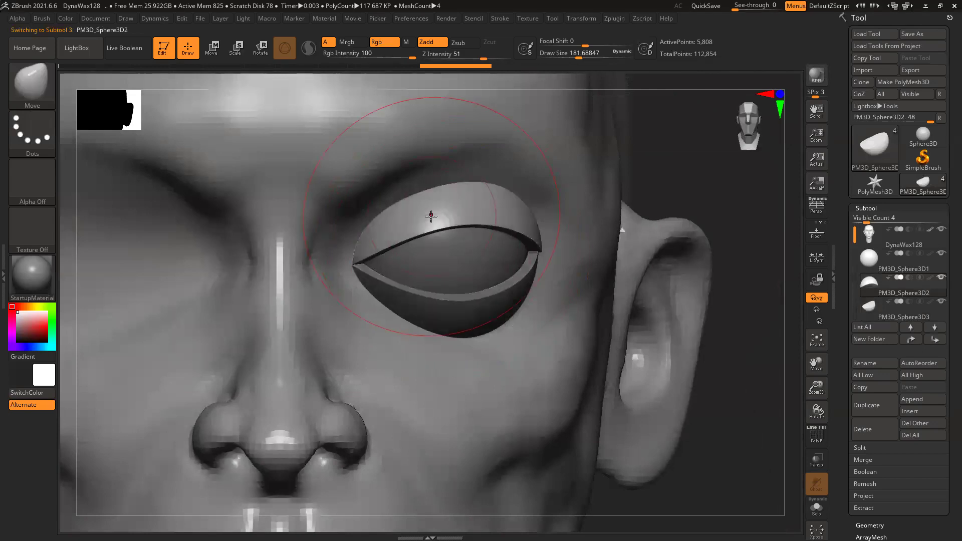
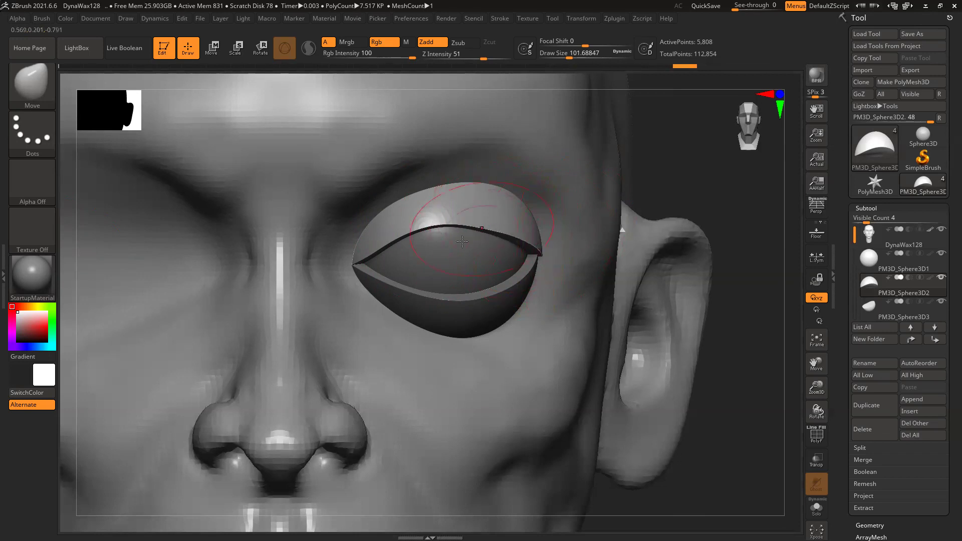
pyautogui.moveTo(702, 203); pyautogui.dragTo(702, 129)
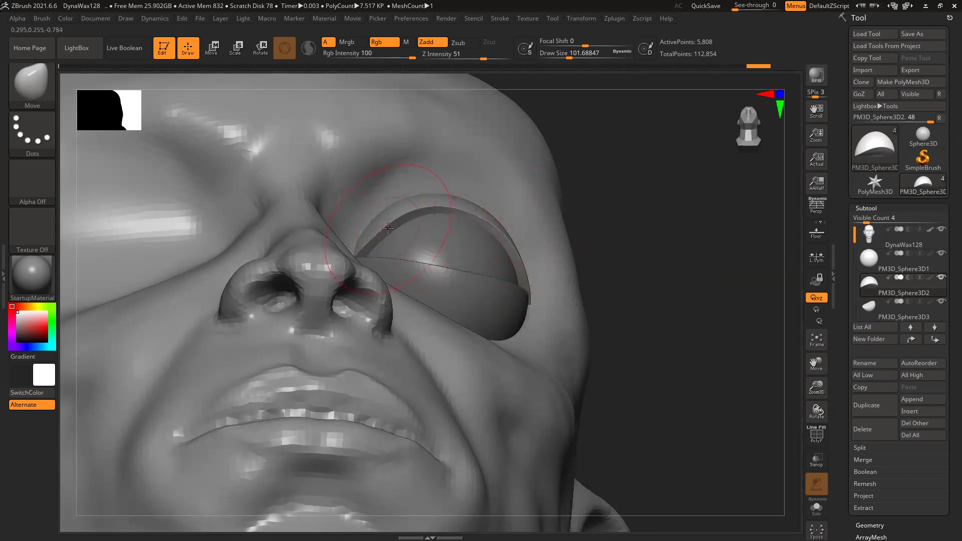
pyautogui.moveTo(656, 217); pyautogui.dragTo(557, 282)
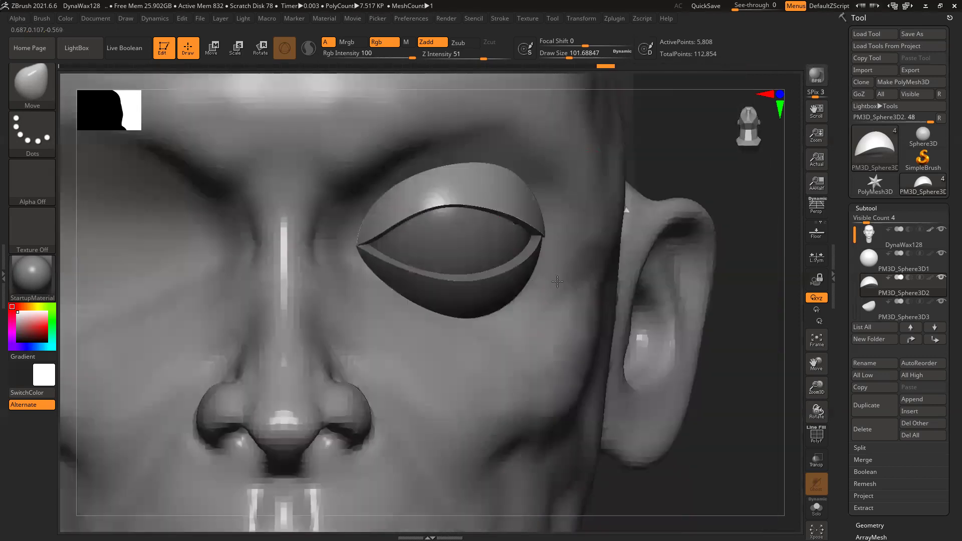
pyautogui.moveTo(743, 313); pyautogui.dragTo(553, 286)
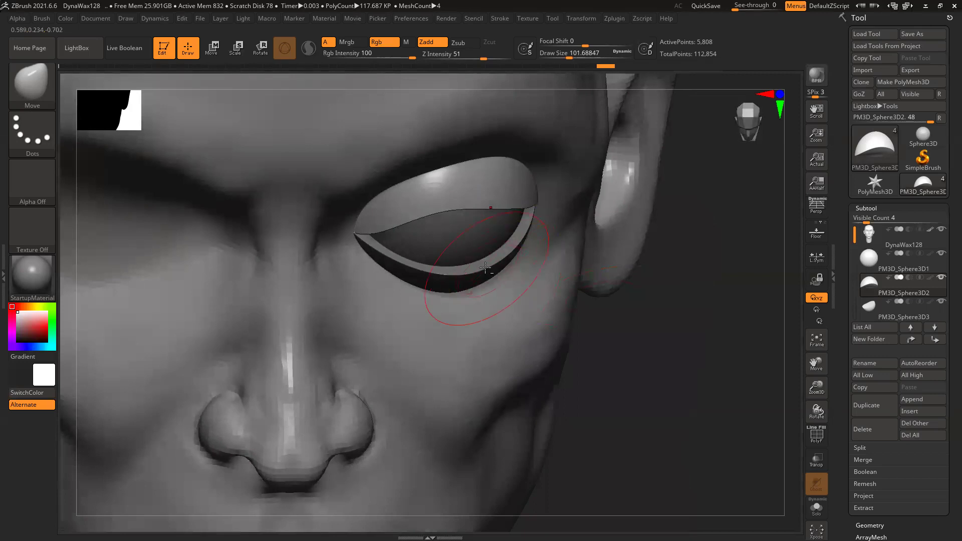
# Adjust the lower eyelid's corners and pull the upper eyelid's inner corner down to meet it with the Move brush
pyautogui.keyDown('alt'); pyautogui.click(532, 230); pyautogui.keyUp('alt')
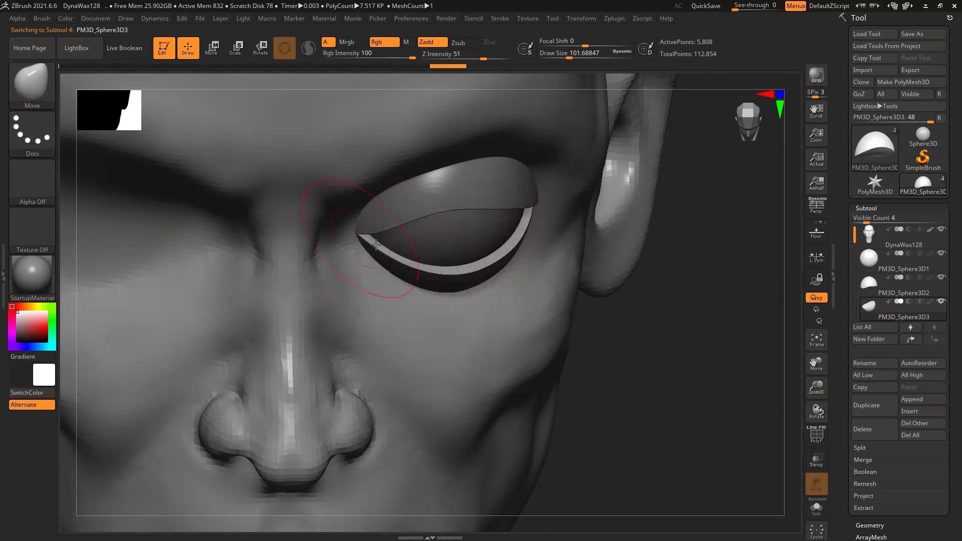
pyautogui.moveTo(711, 238)
pyautogui.mouseDown()
pyautogui.moveTo(699, 204)
pyautogui.moveTo(618, 233)
pyautogui.mouseUp()
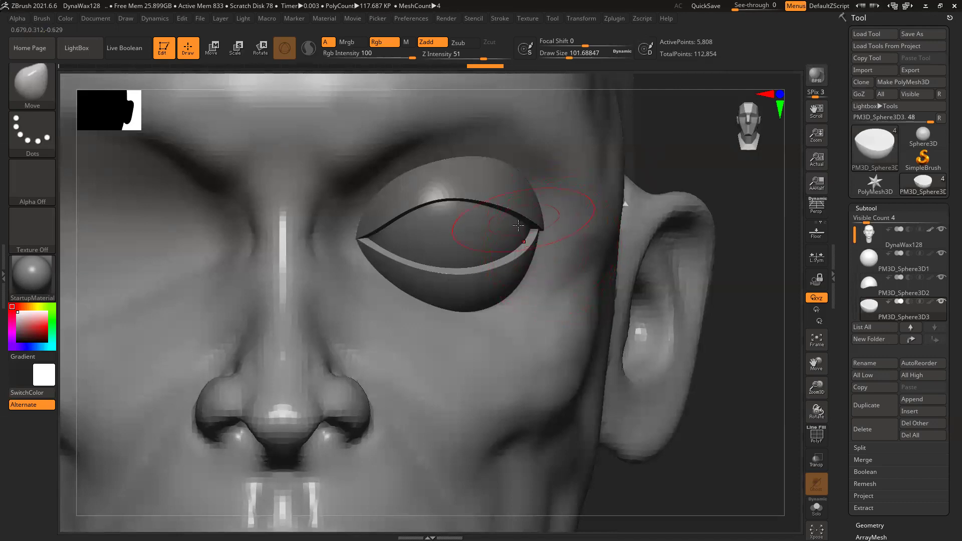
pyautogui.moveTo(357, 241)
pyautogui.mouseDown()
pyautogui.moveTo(365, 243)
pyautogui.moveTo(360, 237)
pyautogui.mouseUp()
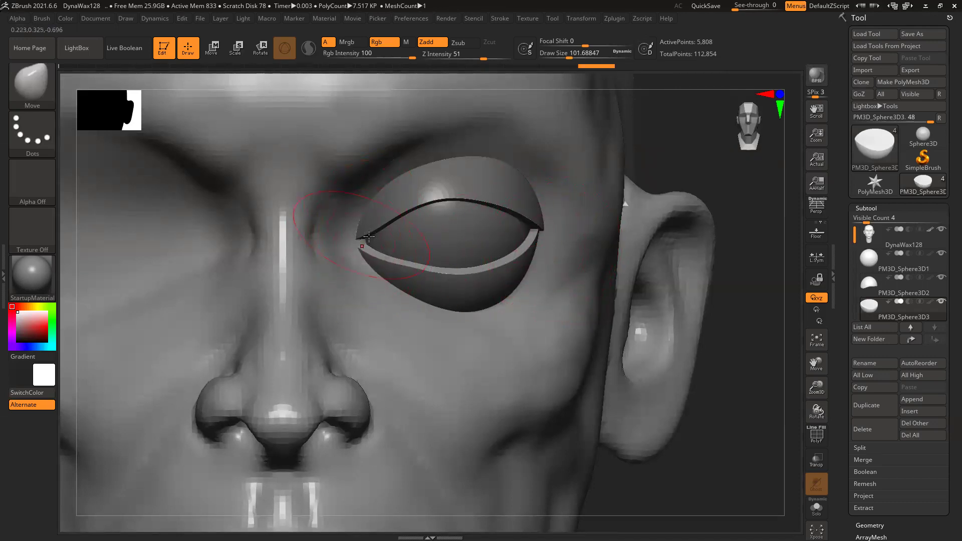
pyautogui.keyDown('alt'); pyautogui.click(363, 235); pyautogui.keyUp('alt')
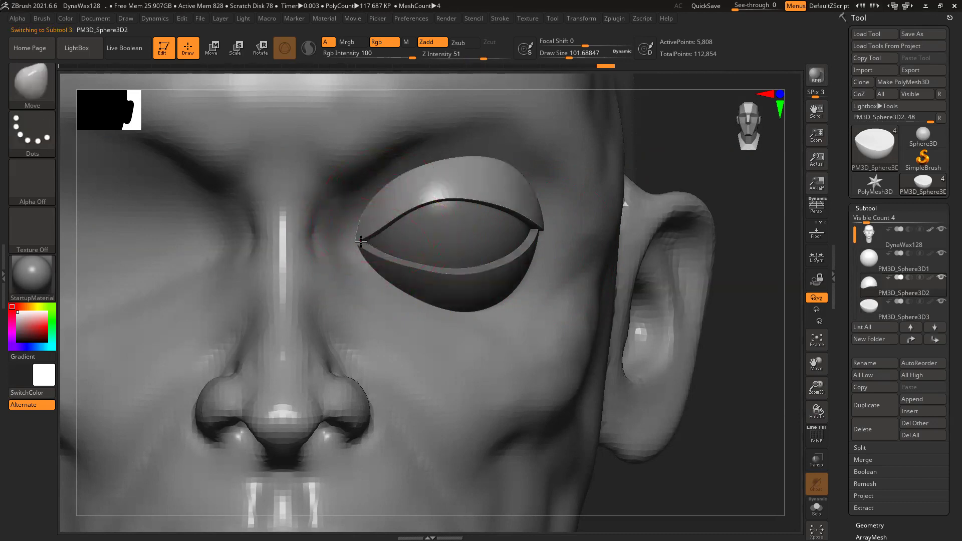
pyautogui.moveTo(361, 245); pyautogui.dragTo(374, 233)
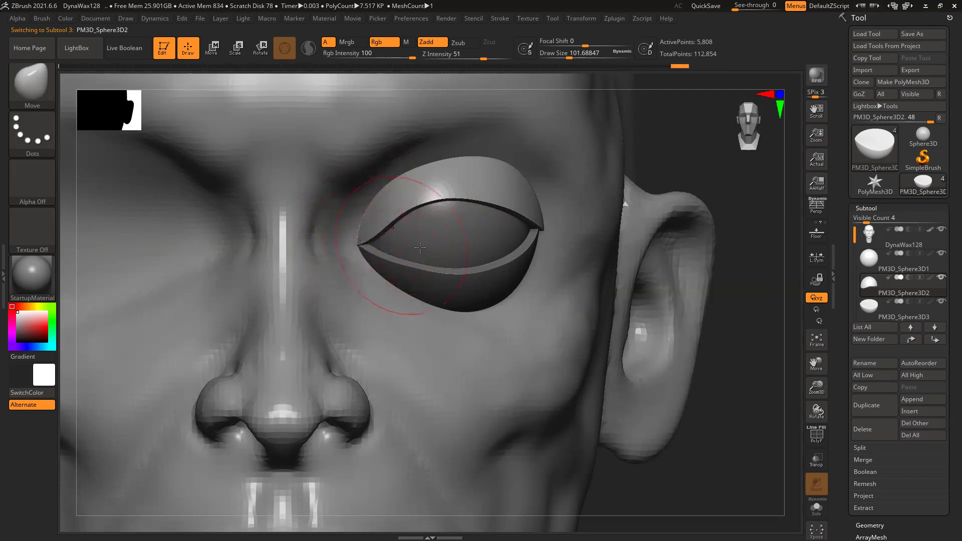
# Reshape the inner half of the lower eyelid's rim into a straighter slope with the Move brush
pyautogui.keyDown('alt'); pyautogui.click(473, 274); pyautogui.keyUp('alt')
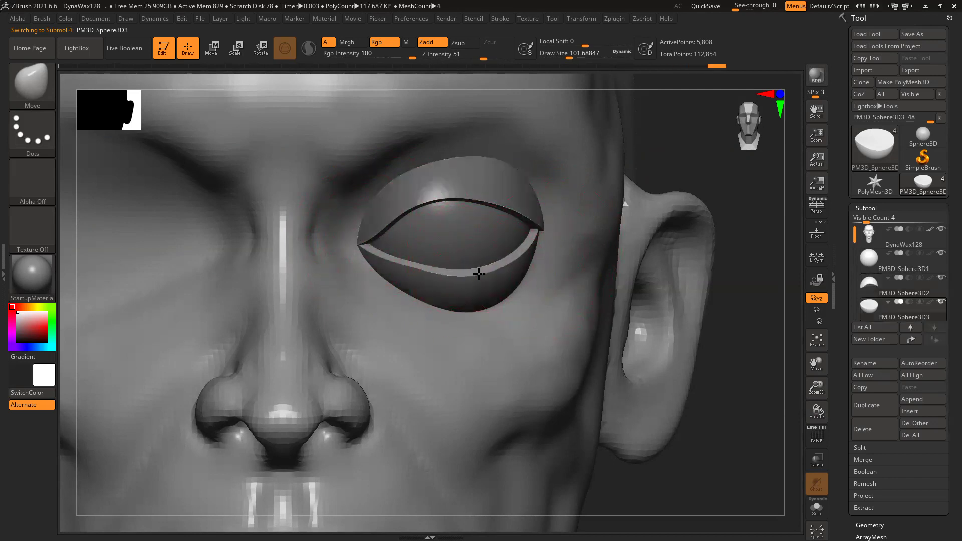
pyautogui.moveTo(440, 272)
pyautogui.mouseDown()
pyautogui.moveTo(409, 273)
pyautogui.moveTo(402, 259)
pyautogui.mouseUp()
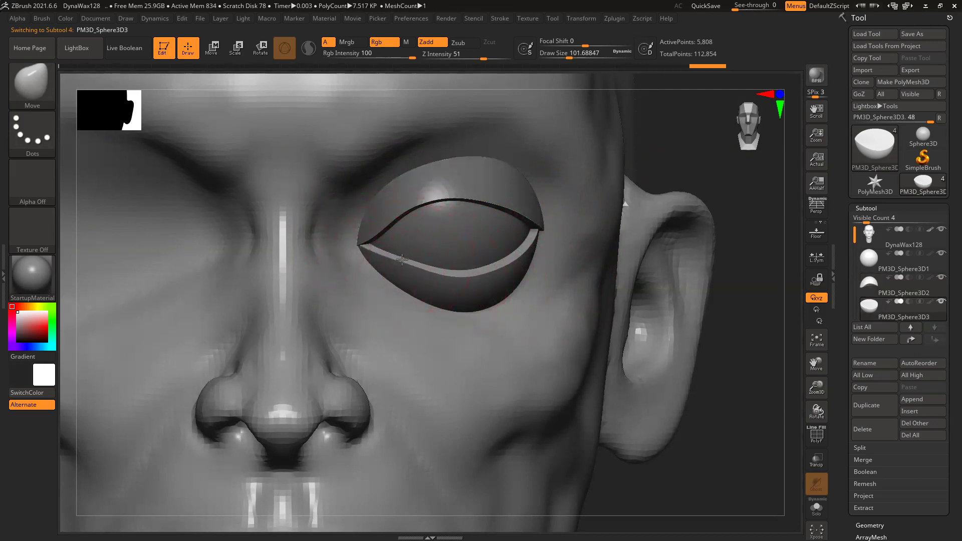
pyautogui.moveTo(727, 247)
pyautogui.mouseDown()
pyautogui.moveTo(380, 272)
pyautogui.moveTo(399, 256)
pyautogui.mouseUp()
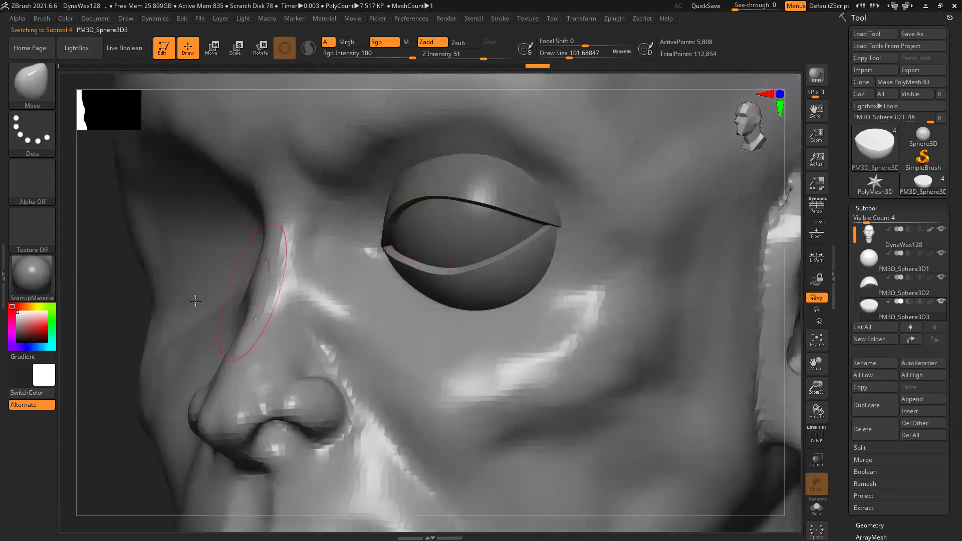
pyautogui.moveTo(137, 314); pyautogui.dragTo(568, 252)
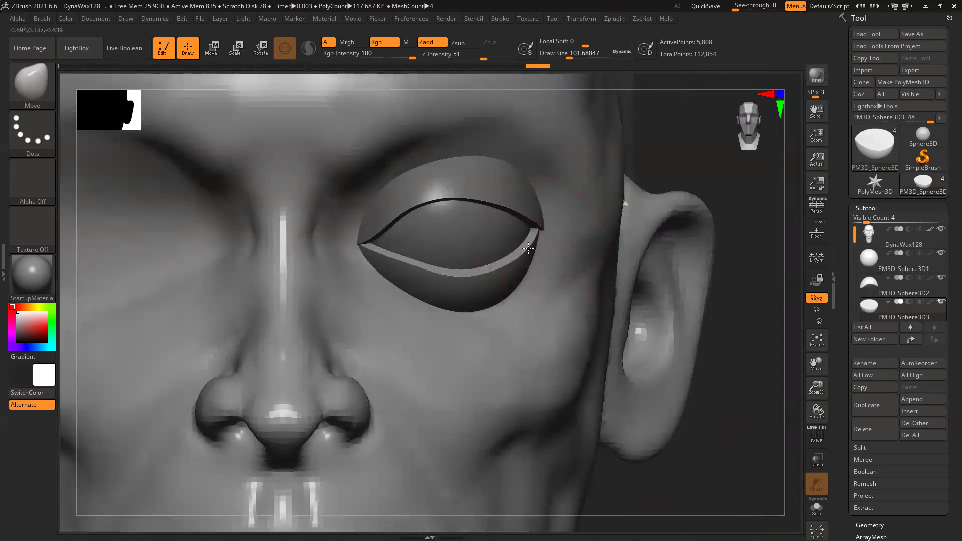
# Lower the upper eyelid's arch and outer corner toward the lower eyelid with the Move brush
pyautogui.keyDown('alt'); pyautogui.click(544, 223); pyautogui.keyUp('alt')
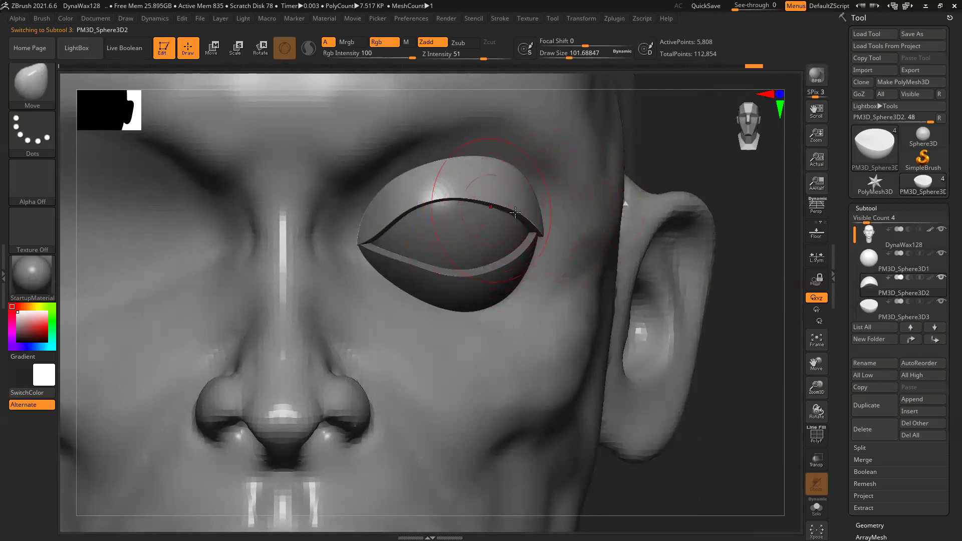
pyautogui.moveTo(448, 196); pyautogui.dragTo(505, 203)
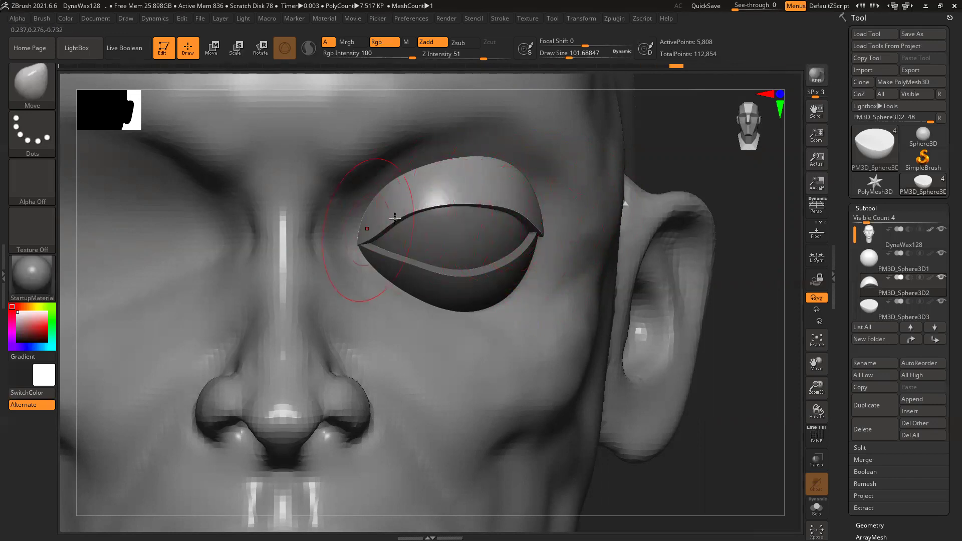
pyautogui.keyDown('alt'); pyautogui.click(489, 281); pyautogui.keyUp('alt')
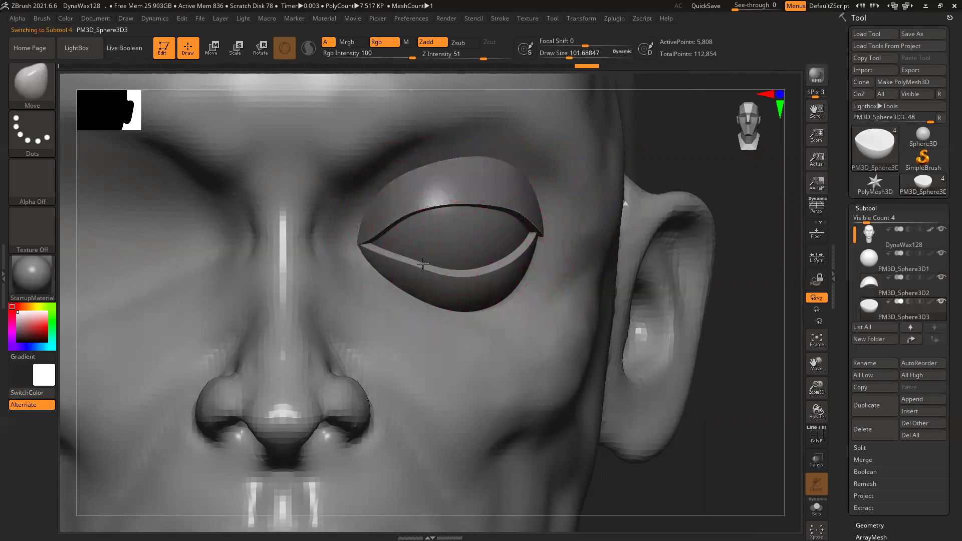
pyautogui.hotkey('ctrl', 'shift', 'z')
pyautogui.hotkey('ctrl', 'shift', 'z')
# Merge the upper eyelid subtool down with the lower eyelid into a single subtool
pyautogui.keyDown('ctrl'); pyautogui.moveTo(556, 299); pyautogui.dragTo(734, 352, button='right'); pyautogui.keyUp('ctrl')
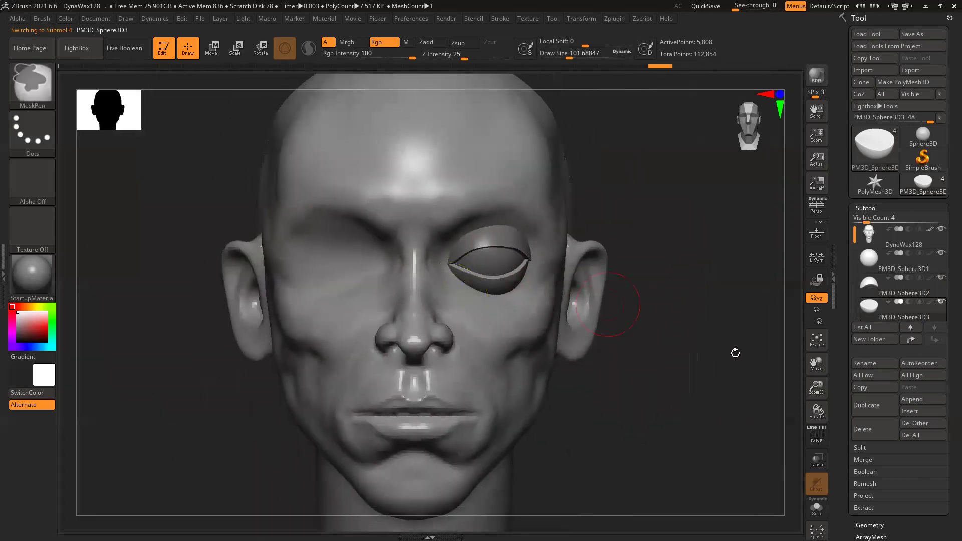
pyautogui.keyDown('alt'); pyautogui.moveTo(537, 208); pyautogui.dragTo(527, 166, button='right'); pyautogui.keyUp('alt')
pyautogui.moveTo(766, 365); pyautogui.dragTo(772, 340, button='right')
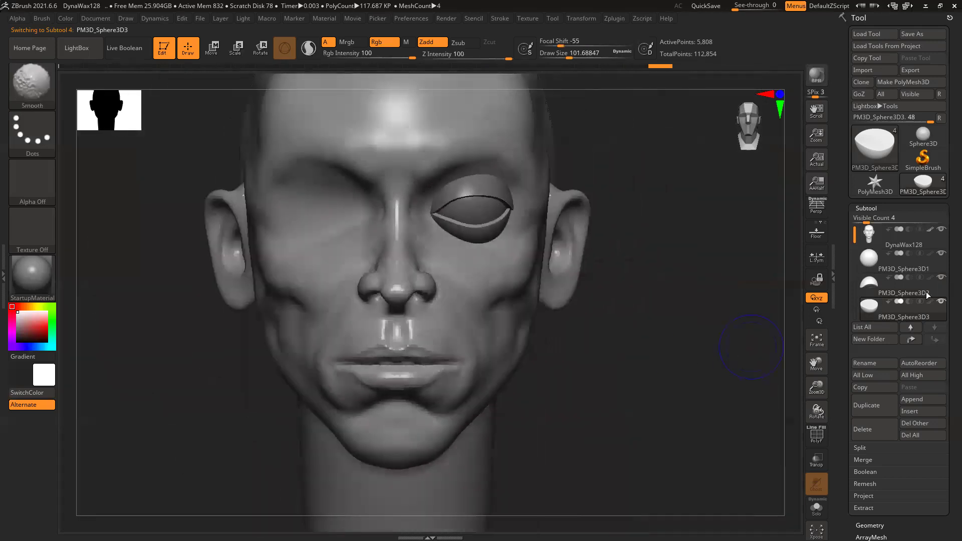
pyautogui.click(929, 291)
pyautogui.click(875, 461)
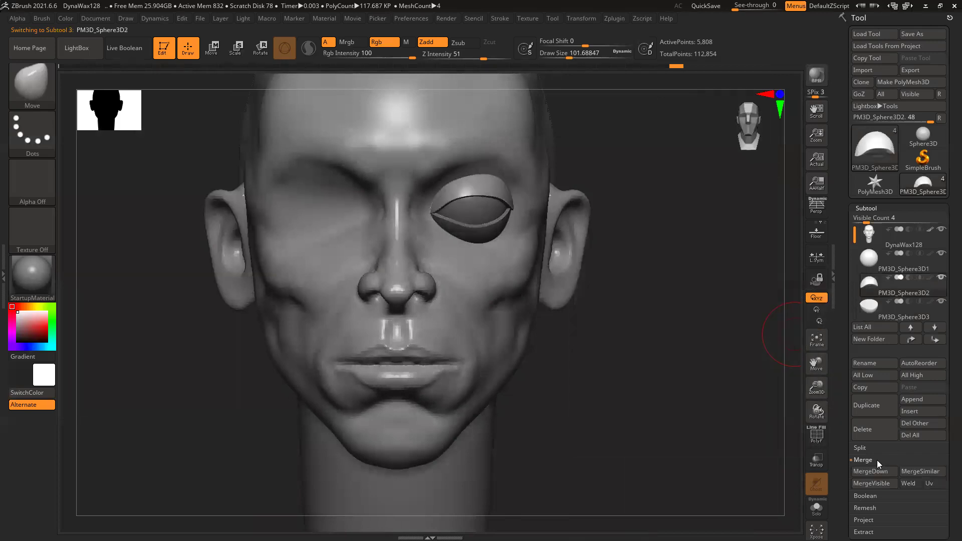
pyautogui.click(875, 471)
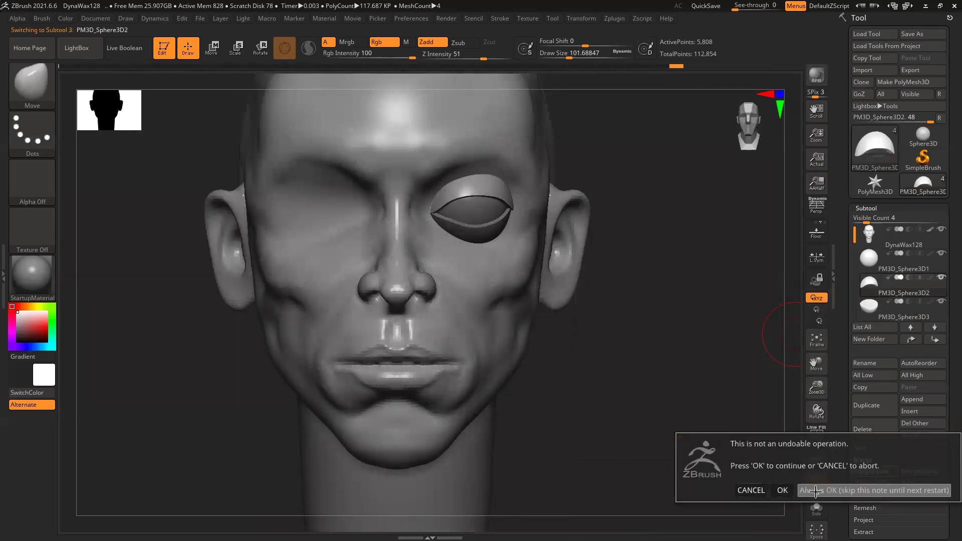
pyautogui.click(784, 490)
pyautogui.moveTo(677, 342); pyautogui.dragTo(623, 264)
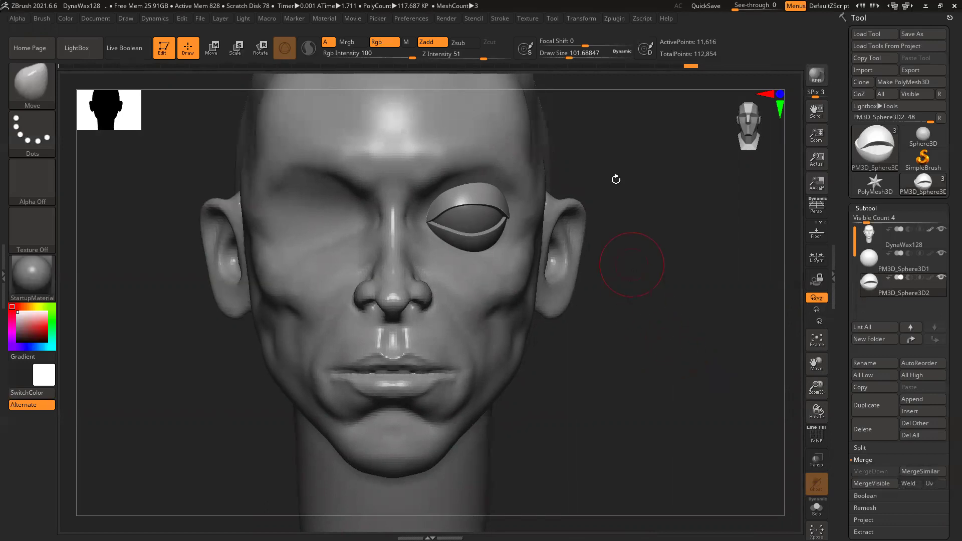
# Mirror the eyelids across the X axis with SubTool Master, merging the result into one subtool
pyautogui.click(581, 18)
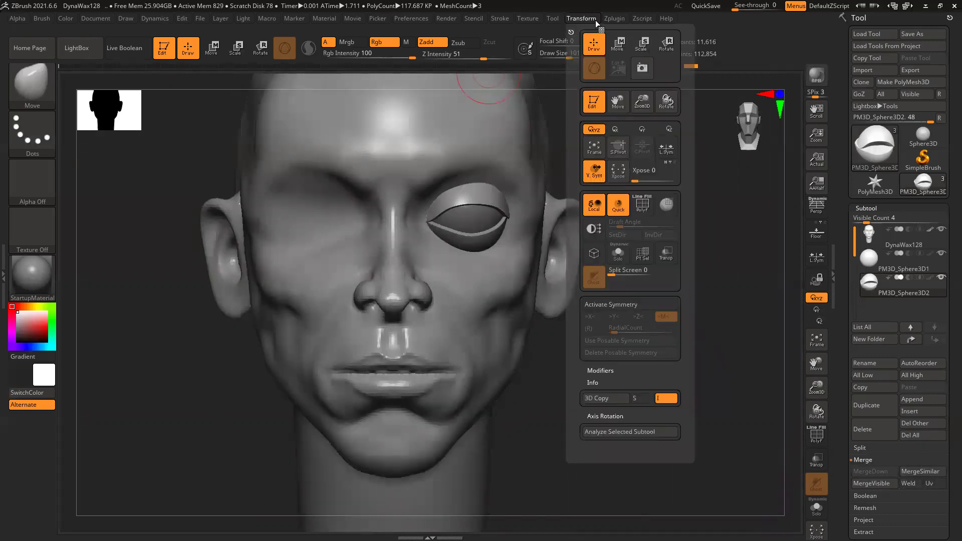
pyautogui.click(616, 19)
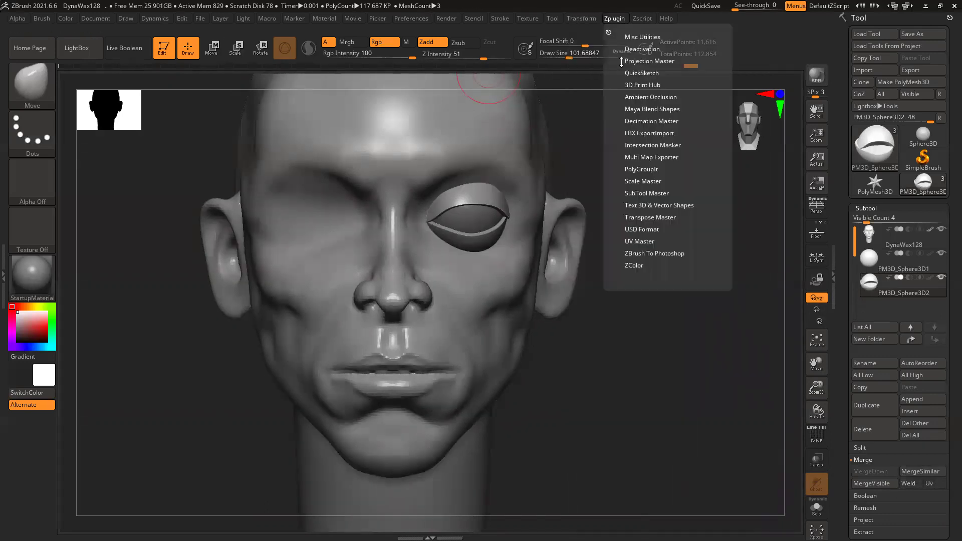
pyautogui.click(644, 192)
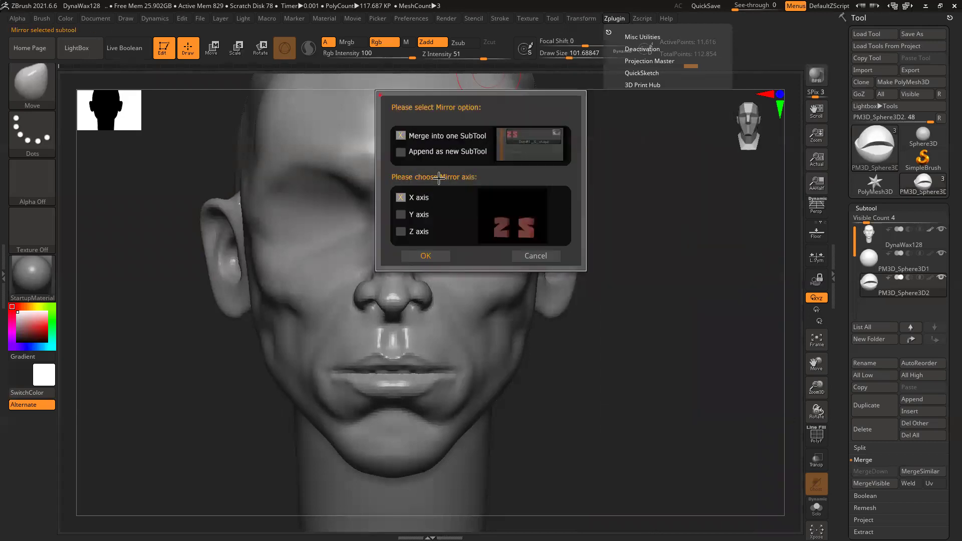
pyautogui.click(425, 255)
pyautogui.moveTo(673, 300); pyautogui.dragTo(761, 303)
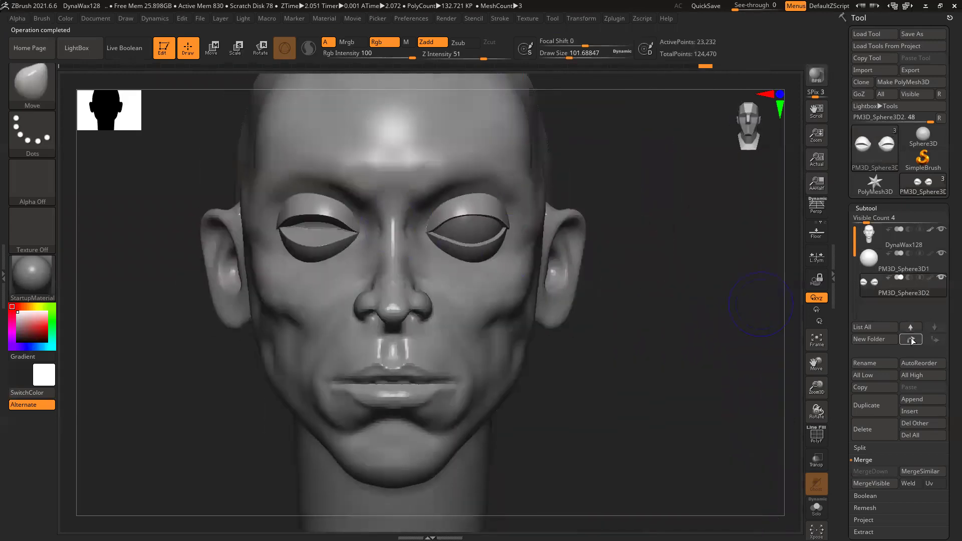
# Move the eyelids subtool above the eyeball in the subtool order and make the head the active subtool
pyautogui.click(913, 340)
pyautogui.click(902, 238)
pyautogui.moveTo(698, 379); pyautogui.dragTo(446, 214)
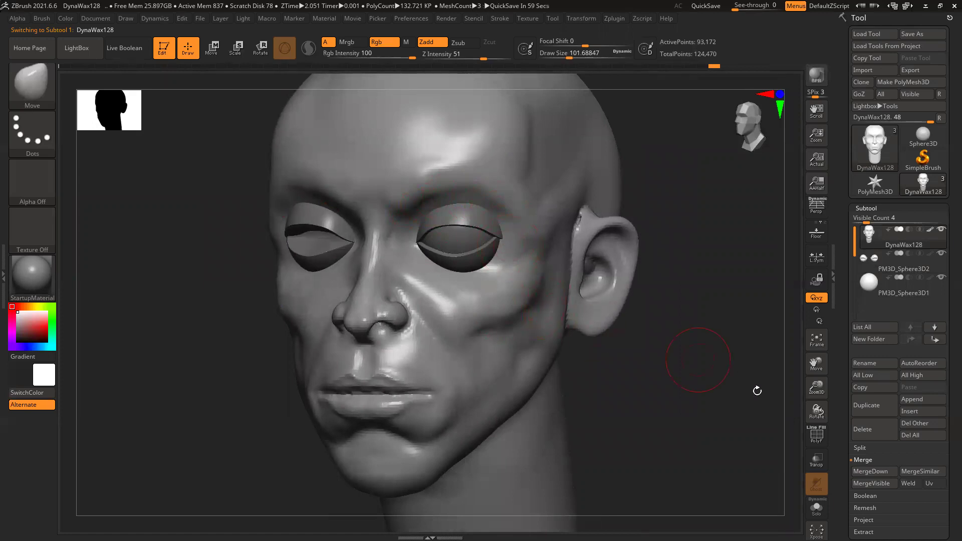
pyautogui.keyDown('shift'); pyautogui.moveTo(671, 396); pyautogui.dragTo(698, 388); pyautogui.keyUp('shift')
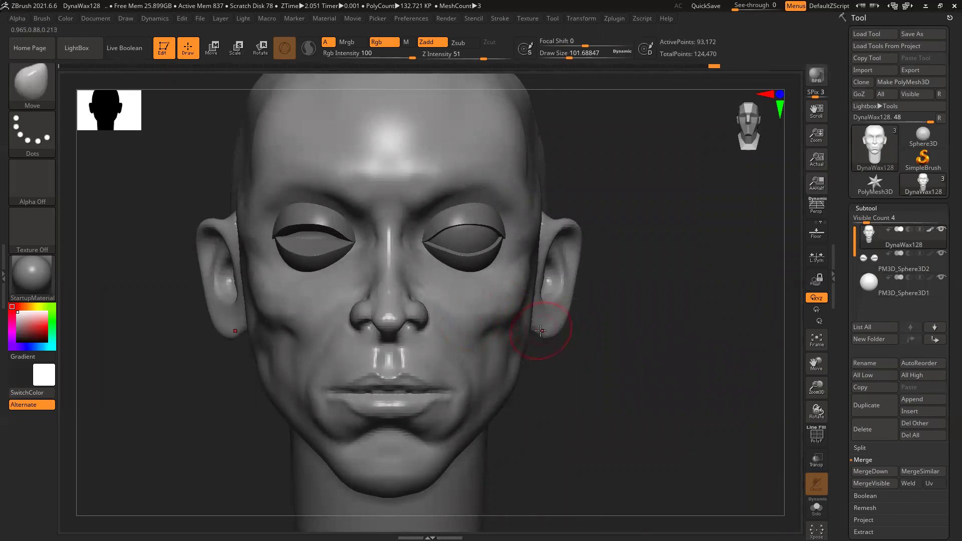
# Build up a band of clay on the head along the upper eyelids' top edge with ClayBuildup at draw size 34
pyautogui.keyDown('ctrl'); pyautogui.moveTo(477, 250); pyautogui.dragTo(489, 279, button='right'); pyautogui.keyUp('ctrl')
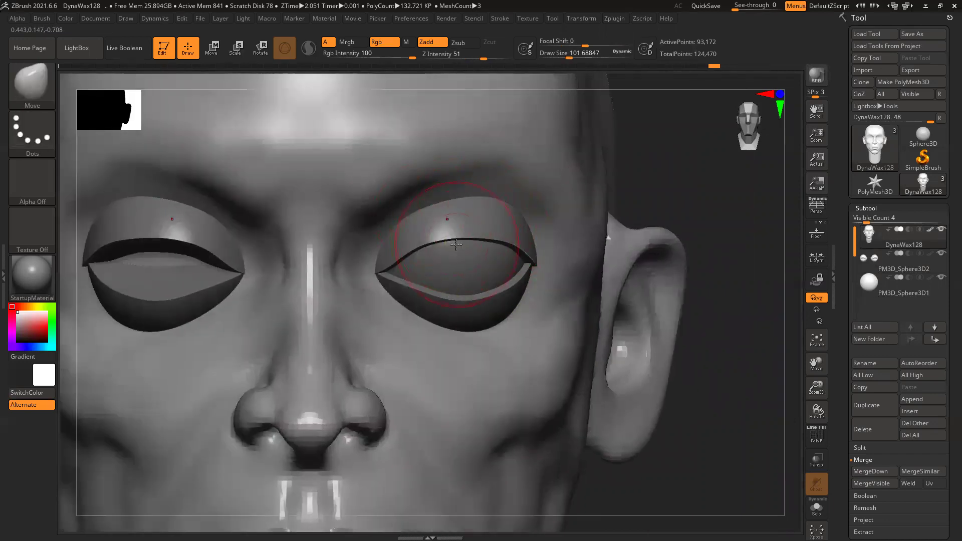
pyautogui.press('b')
pyautogui.press('c')
pyautogui.press('b')
pyautogui.press('[')
pyautogui.press('[')
pyautogui.press('[')
pyautogui.press('[')
pyautogui.press('[')
pyautogui.press('[')
pyautogui.press('[')
pyautogui.press('[')
pyautogui.press('[')
pyautogui.press('[')
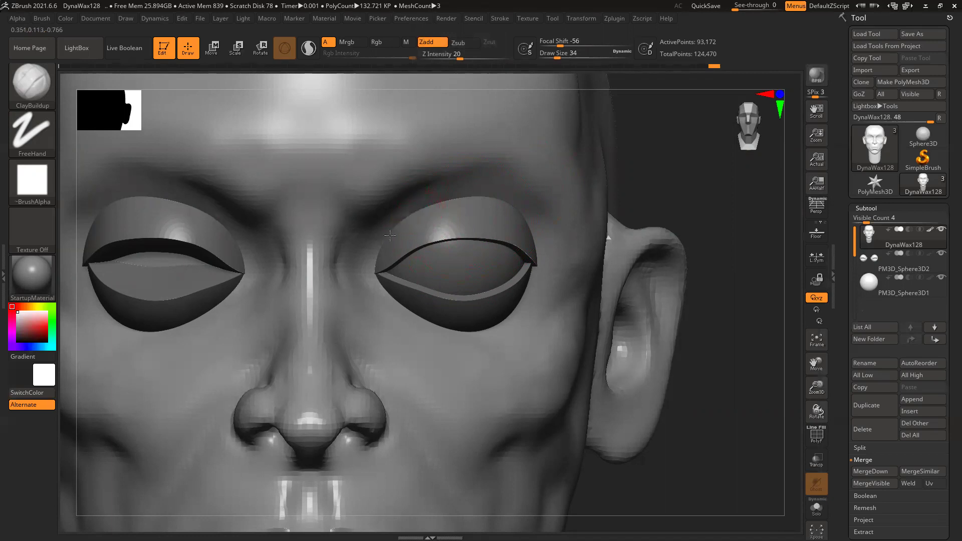
pyautogui.moveTo(420, 212)
pyautogui.mouseDown()
pyautogui.moveTo(491, 196)
pyautogui.moveTo(516, 203)
pyautogui.moveTo(438, 202)
pyautogui.moveTo(399, 231)
pyautogui.moveTo(481, 201)
pyautogui.moveTo(534, 237)
pyautogui.mouseUp()
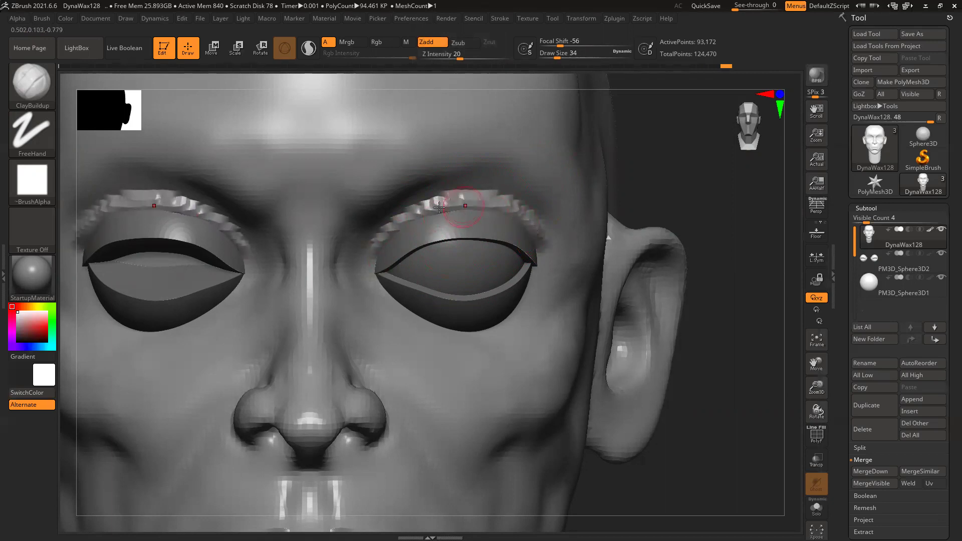
pyautogui.moveTo(392, 228); pyautogui.dragTo(364, 257)
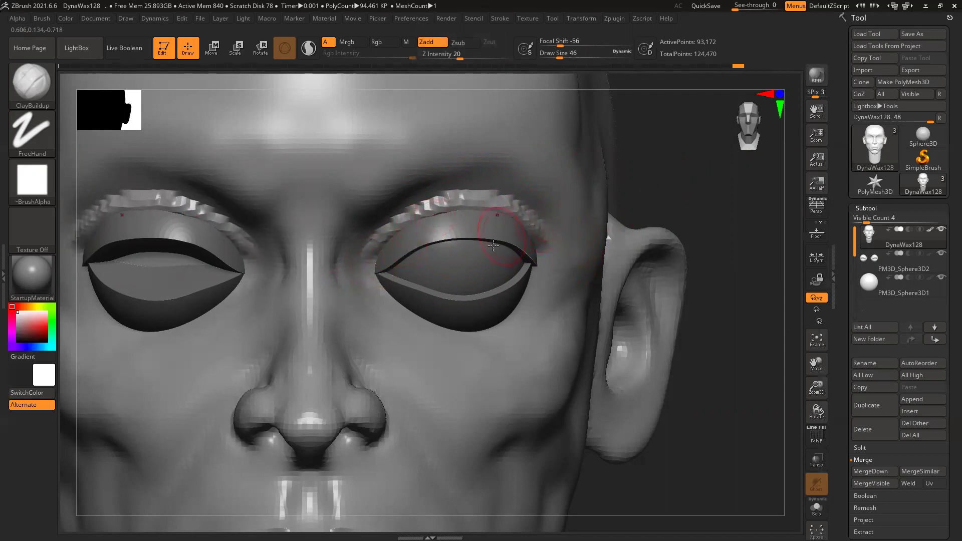
# Build up more clay between the upper eyelids and the brows with ClayBuildup, up to draw size 66
pyautogui.moveTo(481, 207)
pyautogui.mouseDown()
pyautogui.moveTo(501, 203)
pyautogui.moveTo(449, 217)
pyautogui.moveTo(525, 223)
pyautogui.moveTo(535, 243)
pyautogui.moveTo(501, 214)
pyautogui.moveTo(476, 210)
pyautogui.moveTo(353, 268)
pyautogui.mouseUp()
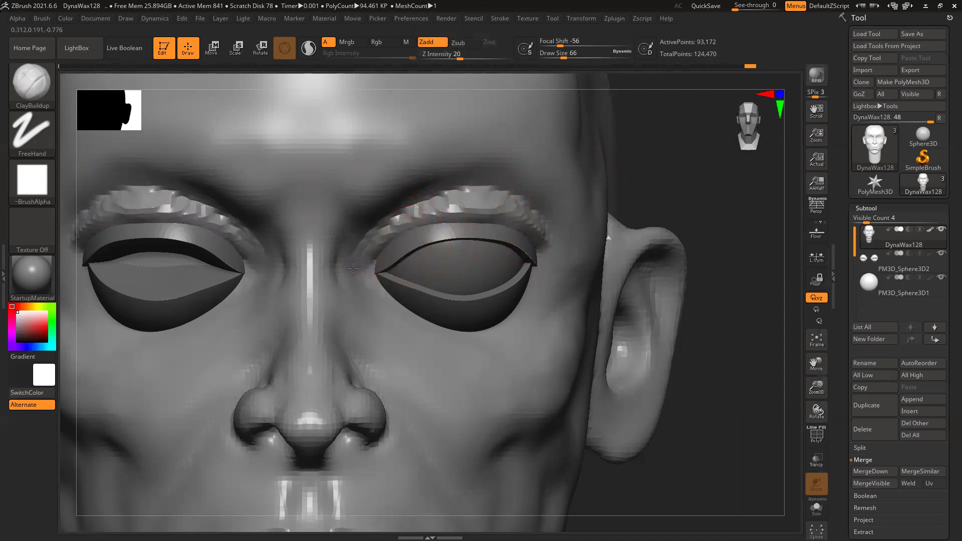
pyautogui.moveTo(390, 237); pyautogui.dragTo(492, 219)
pyautogui.moveTo(681, 222)
pyautogui.mouseDown()
pyautogui.moveTo(557, 231)
pyautogui.moveTo(567, 235)
pyautogui.moveTo(558, 241)
pyautogui.moveTo(558, 218)
pyautogui.moveTo(527, 198)
pyautogui.moveTo(572, 224)
pyautogui.mouseUp()
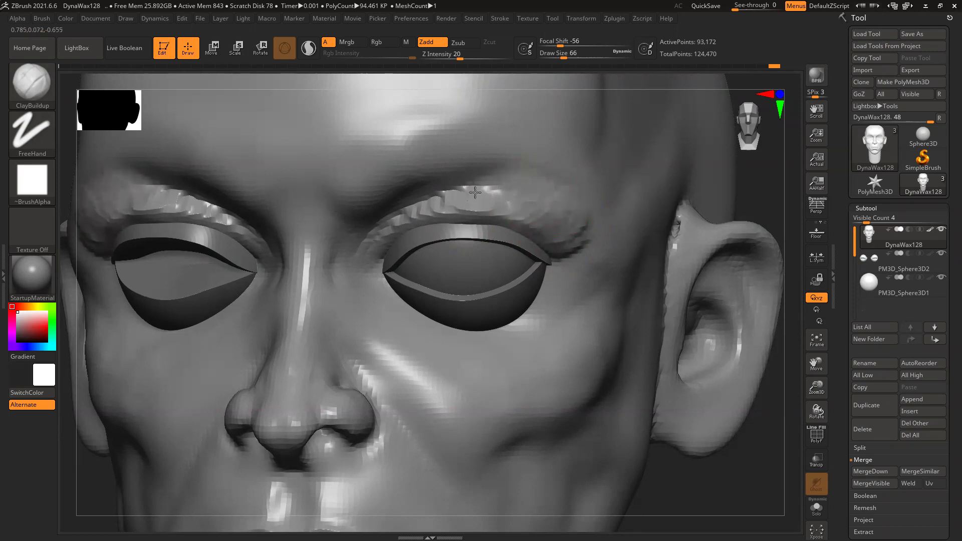
# Remesh the head with DynaMesh and smooth the clay above the upper eyelids, blending it in around the inner eye corners
pyautogui.press('shift')
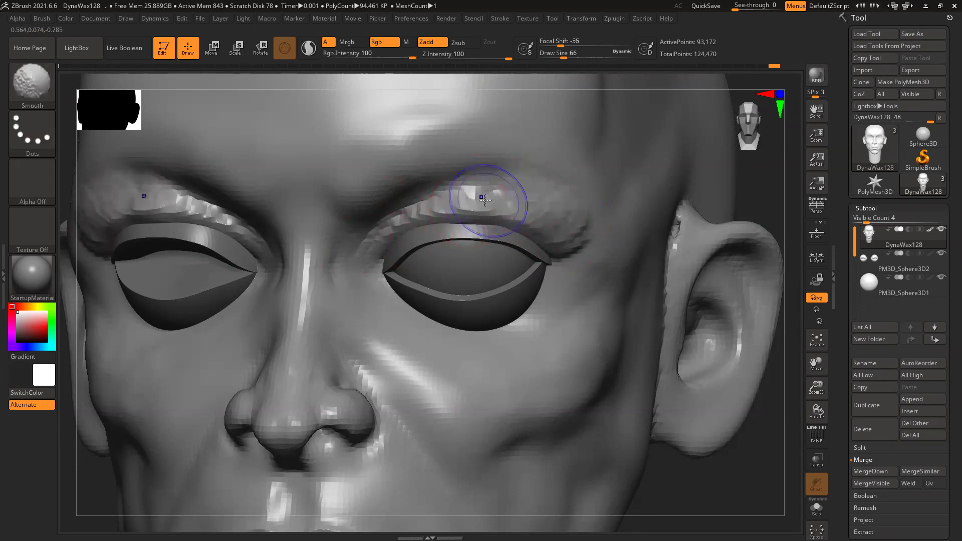
pyautogui.keyDown('ctrl'); pyautogui.moveTo(767, 191); pyautogui.dragTo(761, 205); pyautogui.keyUp('ctrl')
pyautogui.press('shift')
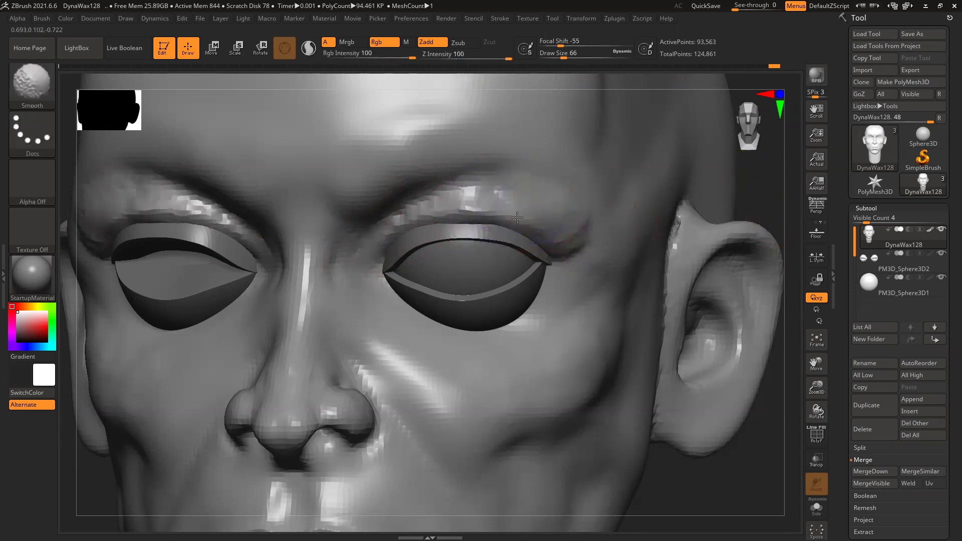
pyautogui.moveTo(541, 214)
pyautogui.keyDown('shift'); pyautogui.mouseDown()
pyautogui.moveTo(396, 213)
pyautogui.moveTo(534, 227)
pyautogui.moveTo(496, 224)
pyautogui.moveTo(501, 199)
pyautogui.mouseUp(); pyautogui.keyUp('shift')
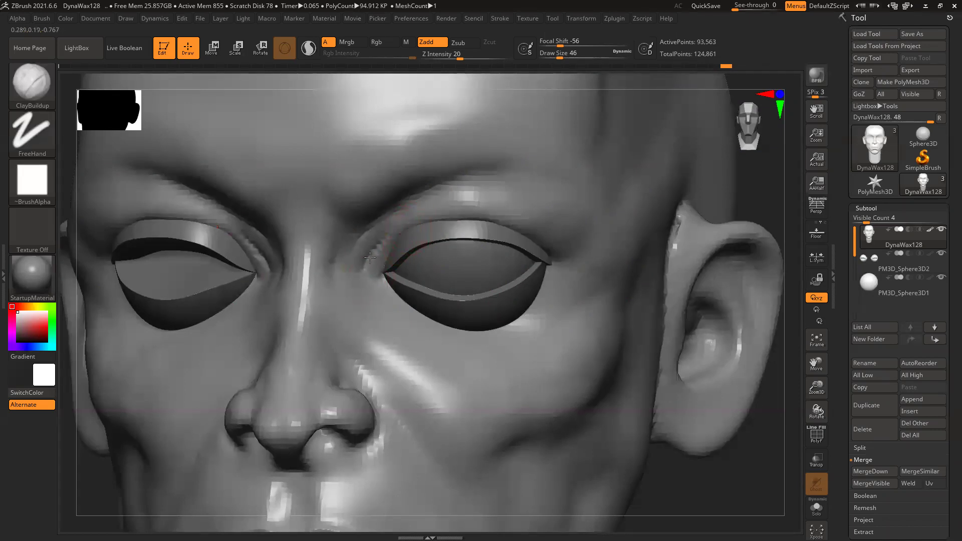
pyautogui.press('shift')
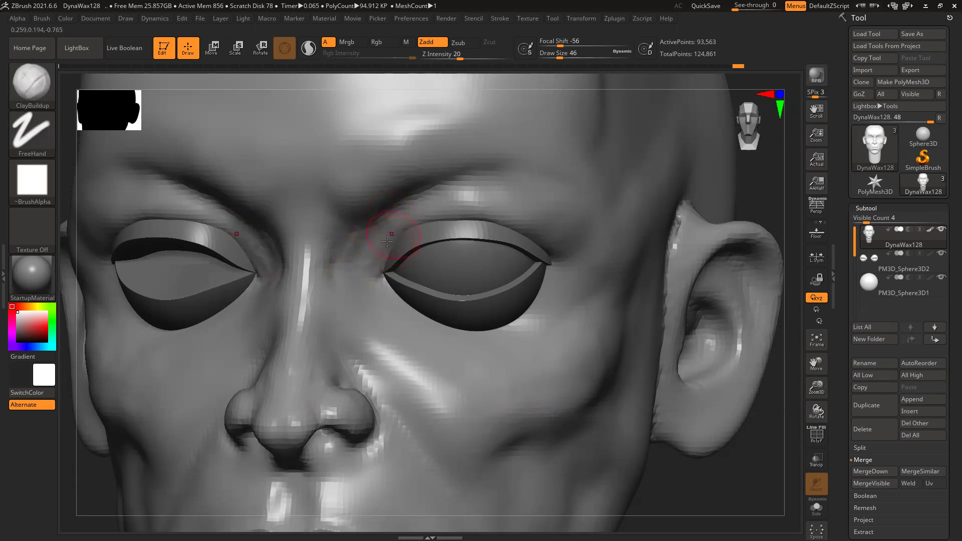
pyautogui.press('shift')
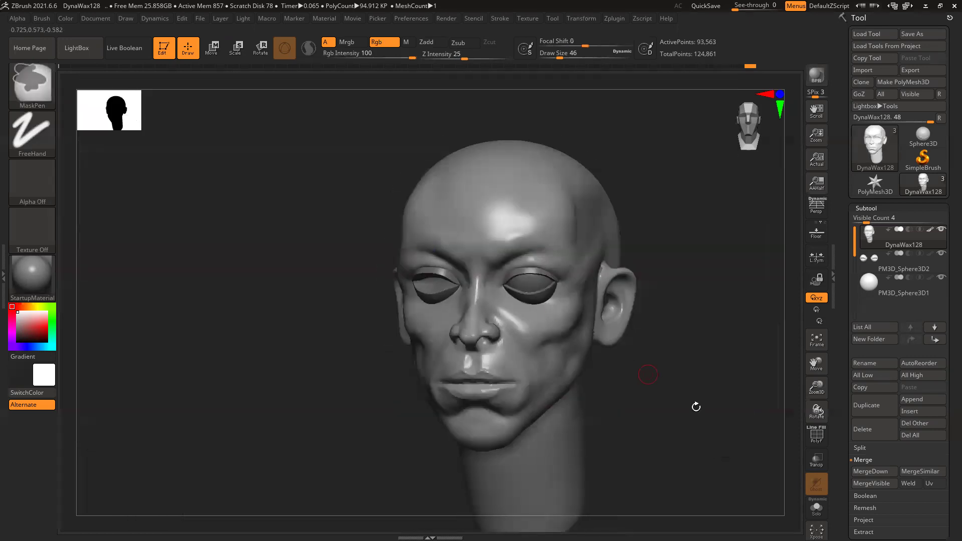
# Build up clay on the head beneath the lower eyelids and around the outer eye corners with ClayBuildup at draw size 70
pyautogui.moveTo(693, 404)
pyautogui.mouseDown()
pyautogui.moveTo(710, 429)
pyautogui.moveTo(677, 410)
pyautogui.moveTo(675, 342)
pyautogui.mouseUp()
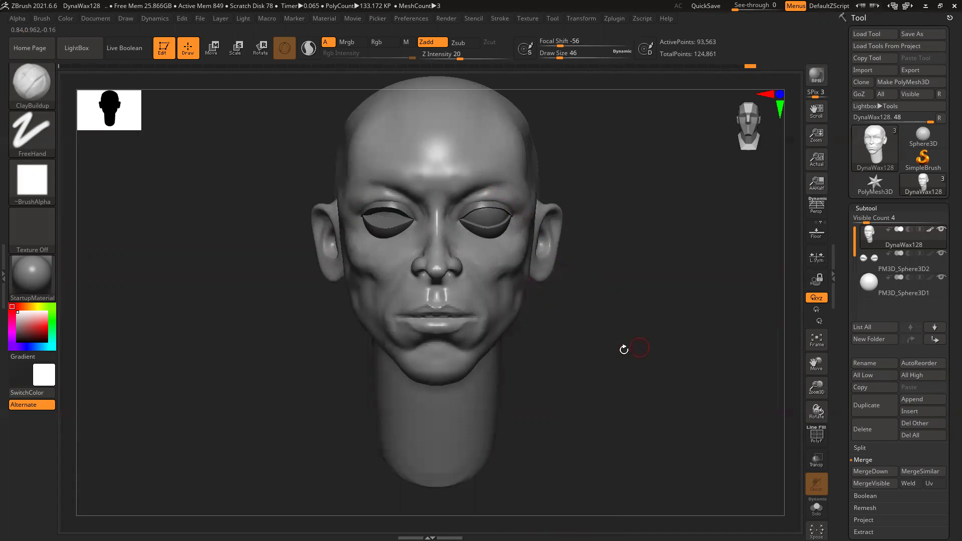
pyautogui.moveTo(605, 349); pyautogui.dragTo(603, 347)
pyautogui.keyDown('ctrl'); pyautogui.moveTo(548, 287); pyautogui.dragTo(562, 340, button='right'); pyautogui.keyUp('ctrl')
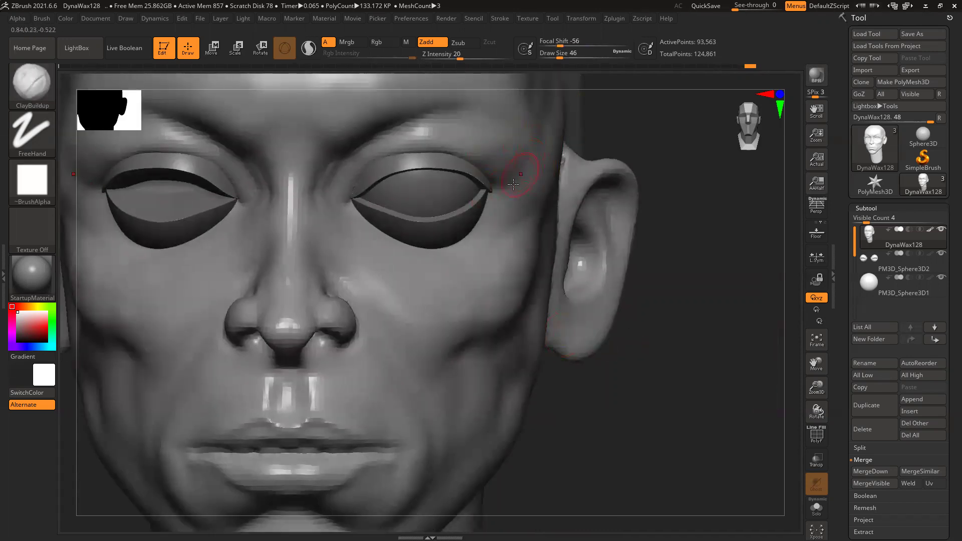
pyautogui.keyDown('alt'); pyautogui.moveTo(673, 306); pyautogui.dragTo(659, 329, button='right'); pyautogui.keyUp('alt')
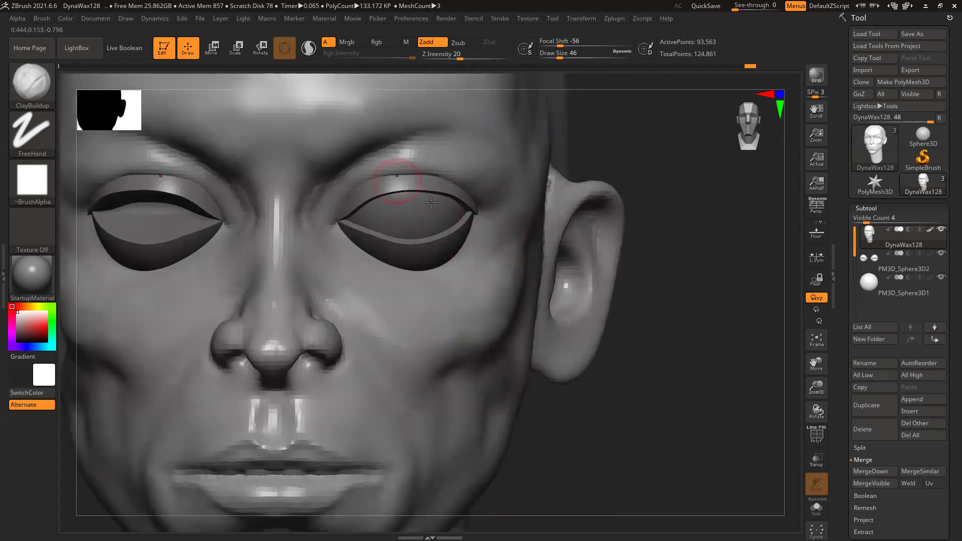
pyautogui.press(']')
pyautogui.moveTo(387, 273)
pyautogui.mouseDown()
pyautogui.moveTo(448, 266)
pyautogui.moveTo(461, 252)
pyautogui.mouseUp()
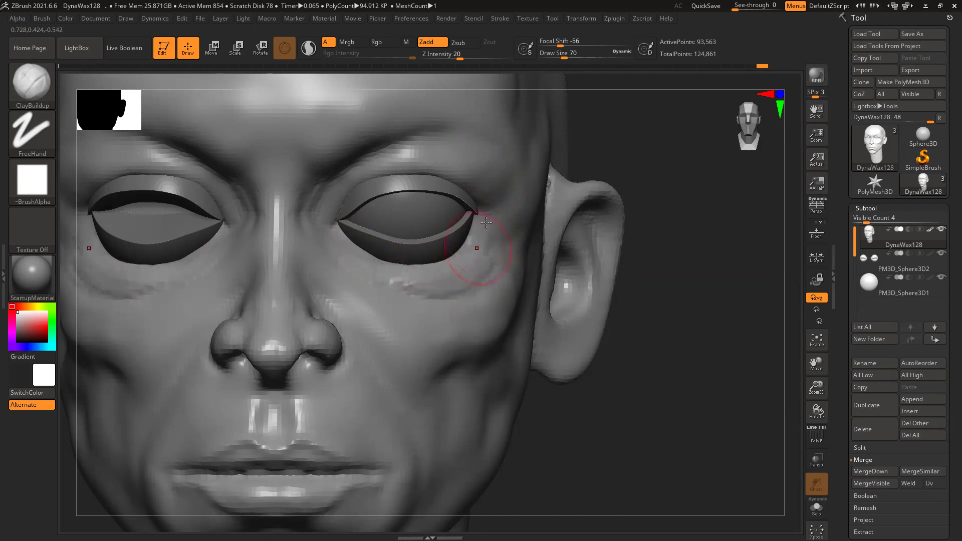
pyautogui.moveTo(478, 253); pyautogui.dragTo(472, 243)
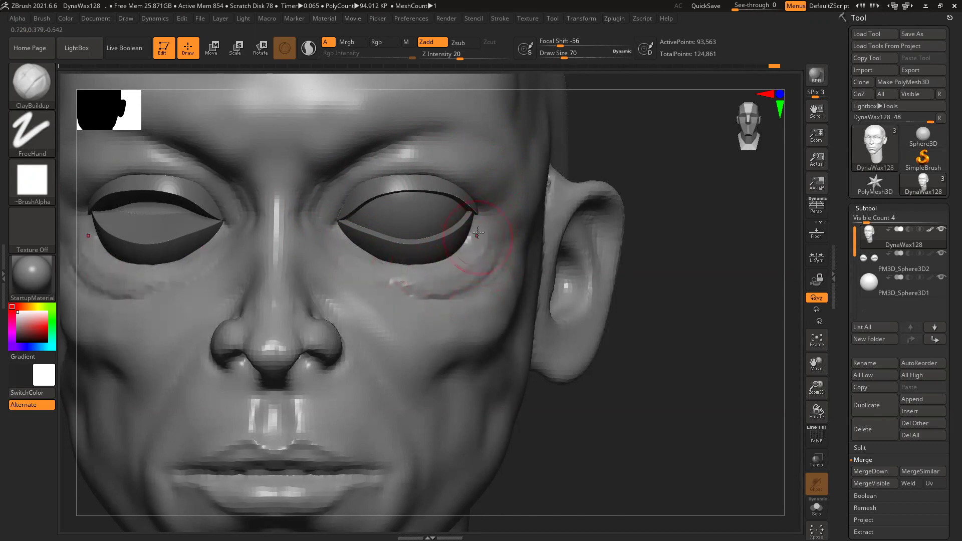
pyautogui.moveTo(353, 247)
pyautogui.mouseDown()
pyautogui.moveTo(448, 259)
pyautogui.moveTo(354, 254)
pyautogui.mouseUp()
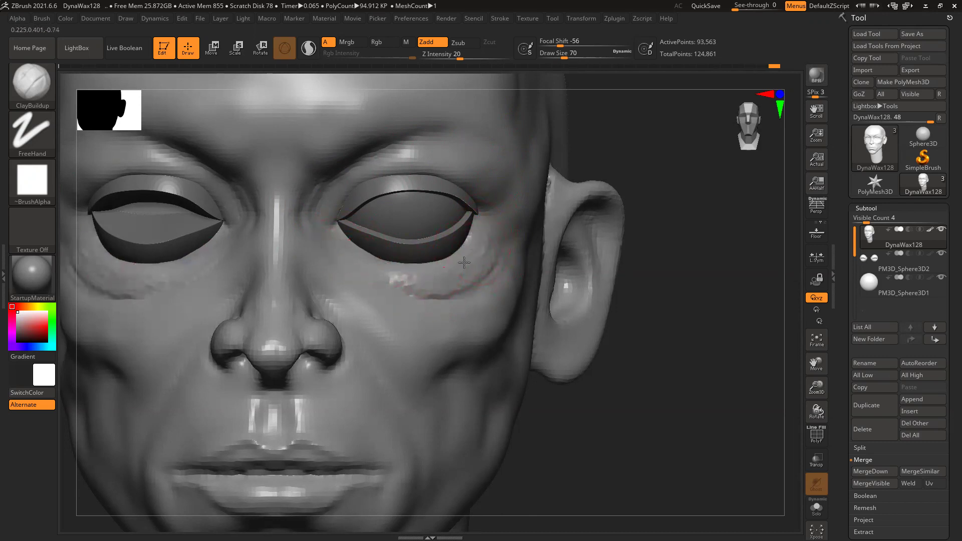
pyautogui.moveTo(419, 290); pyautogui.dragTo(348, 263)
# Smooth the clay under the lower eyelids so it blends into the cheeks
pyautogui.press('shift')
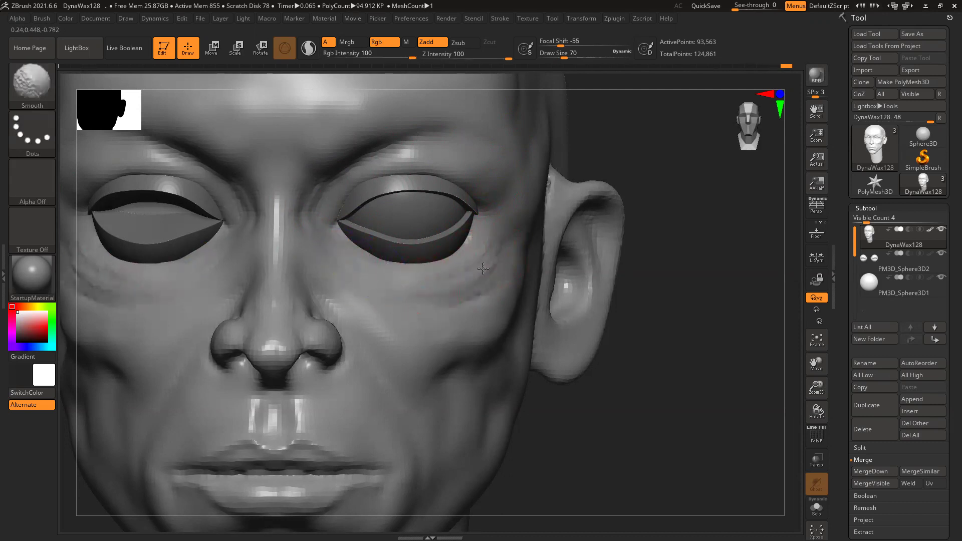
pyautogui.keyDown('shift'); pyautogui.moveTo(496, 235); pyautogui.dragTo(420, 284); pyautogui.keyUp('shift')
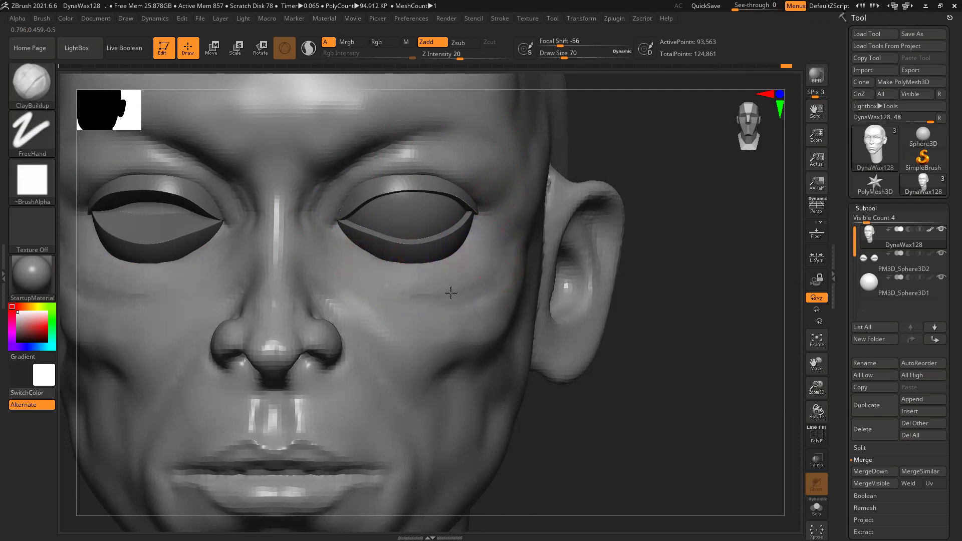
pyautogui.press('shift')
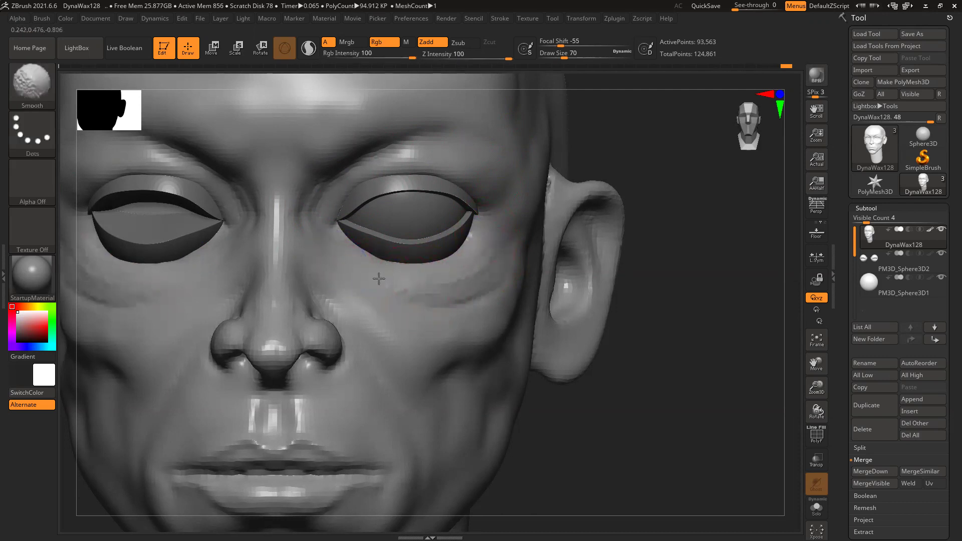
pyautogui.moveTo(472, 285)
pyautogui.keyDown('shift'); pyautogui.mouseDown()
pyautogui.moveTo(509, 268)
pyautogui.moveTo(374, 307)
pyautogui.mouseUp(); pyautogui.keyUp('shift')
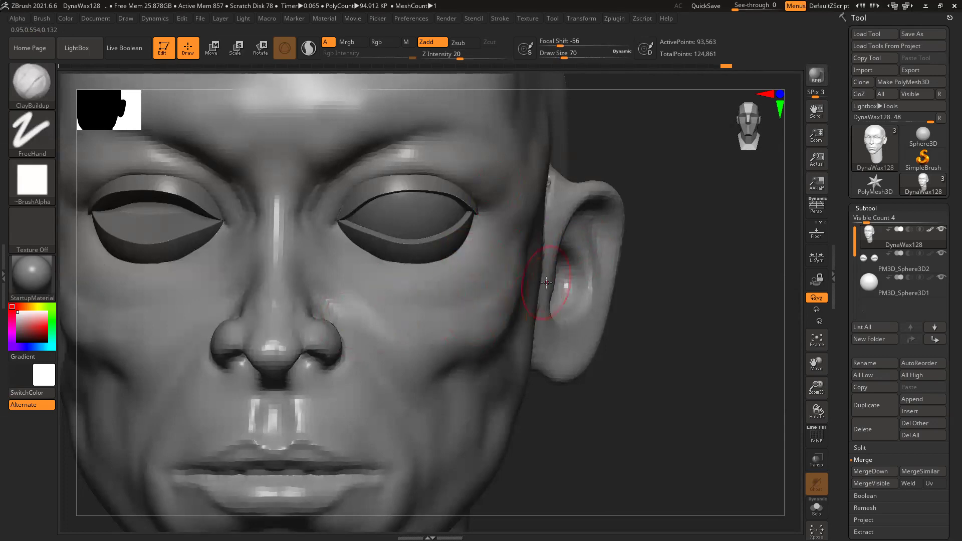
# Merge the head subtool down with the eyelids and fuse them with DynaMesh
pyautogui.press('ctrl')
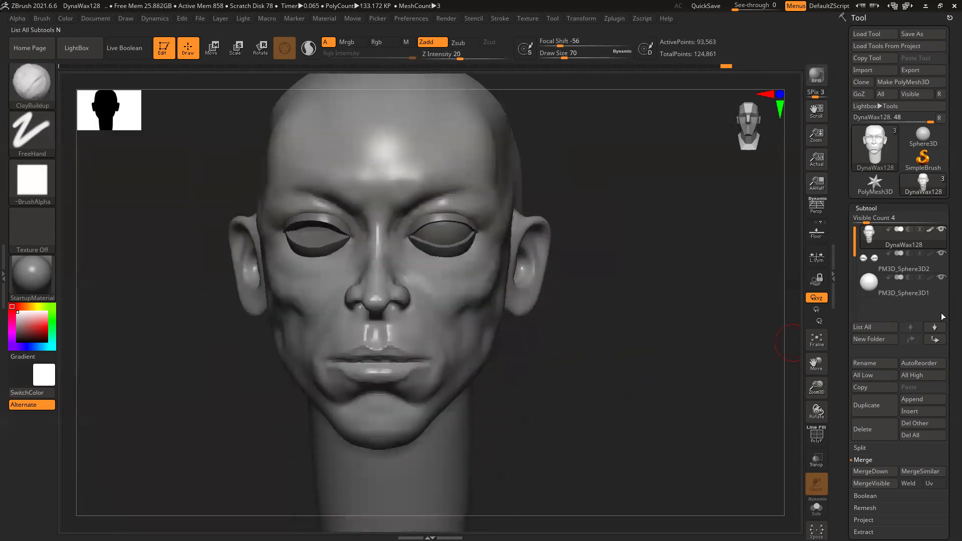
pyautogui.click(870, 470)
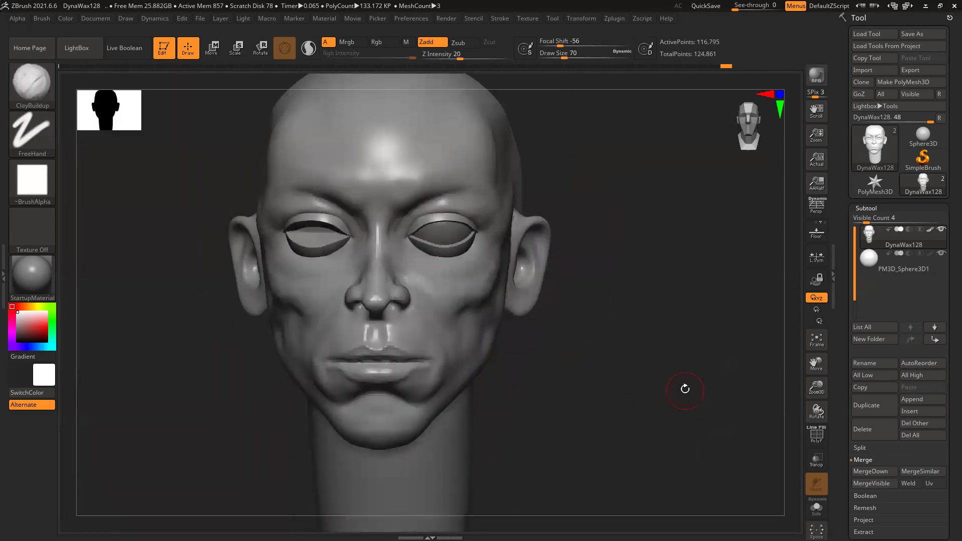
pyautogui.press('ctrl')
pyautogui.moveTo(618, 369)
pyautogui.mouseDown()
pyautogui.moveTo(655, 369)
pyautogui.moveTo(641, 364)
pyautogui.mouseUp()
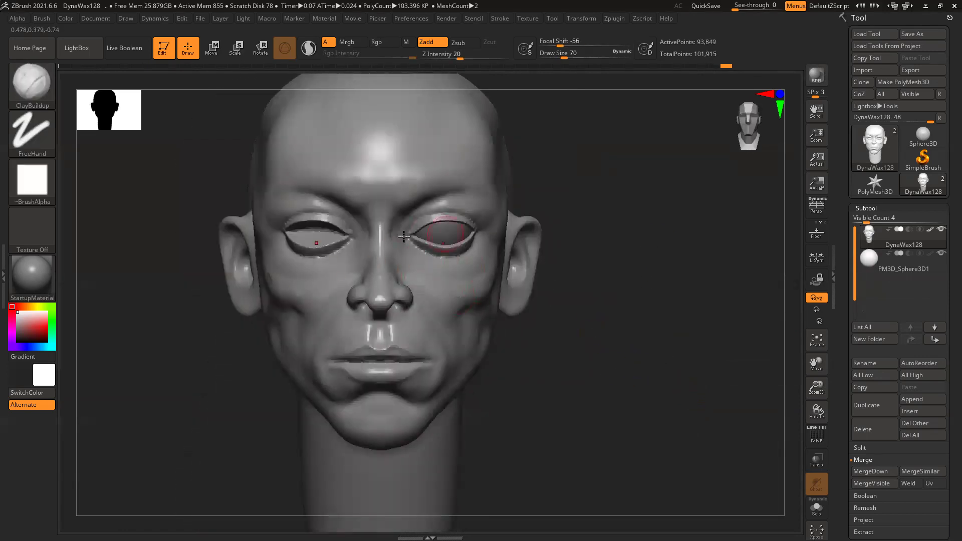
# Mirror the eyeball to the other eye socket with SubTool Master, keeping both eyeballs in one subtool
pyautogui.keyDown('alt'); pyautogui.click(419, 237); pyautogui.keyUp('alt')
pyautogui.click(614, 18)
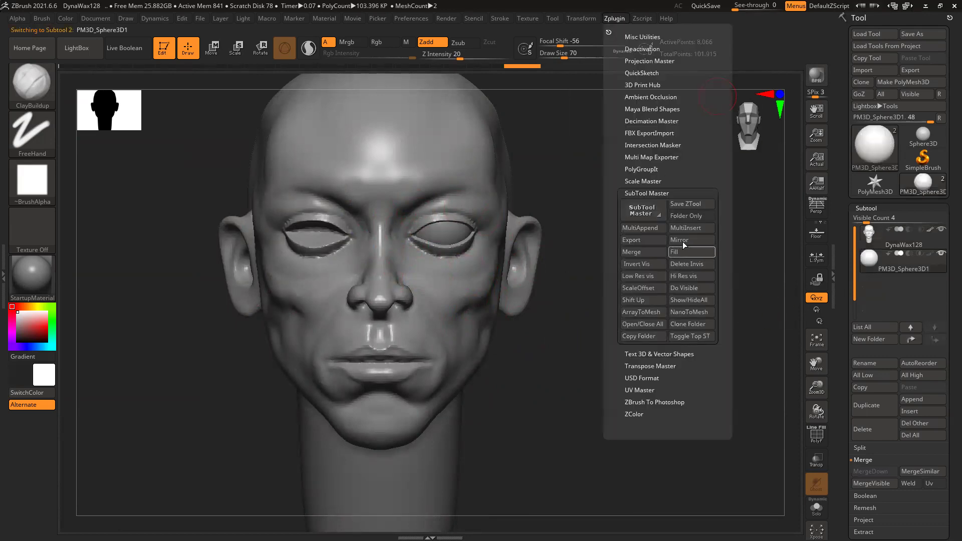
pyautogui.click(682, 241)
pyautogui.click(427, 256)
pyautogui.moveTo(648, 325); pyautogui.dragTo(545, 359)
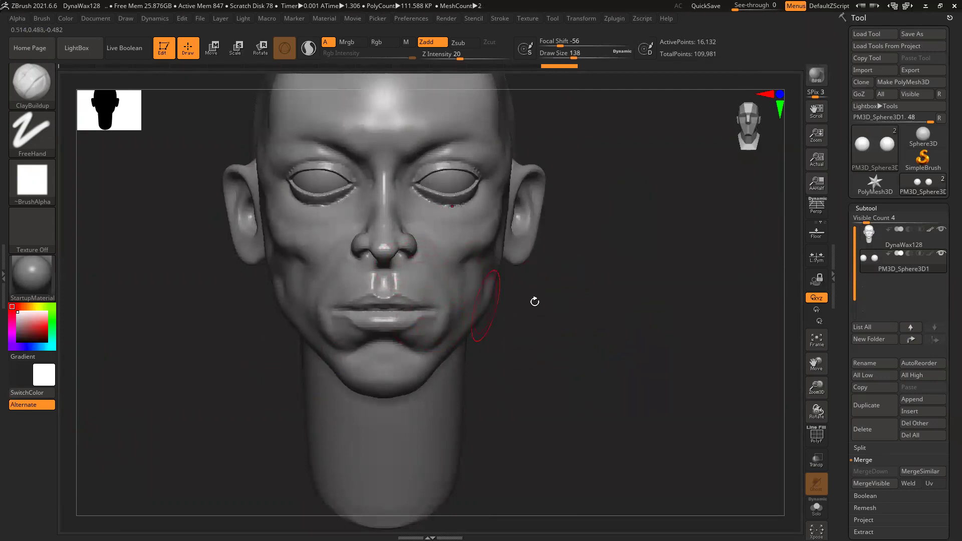
# Make the head the active subtool, then build up the cheeks with ClayBuildup at draw size 142 and smooth them
pyautogui.moveTo(589, 303); pyautogui.dragTo(489, 256)
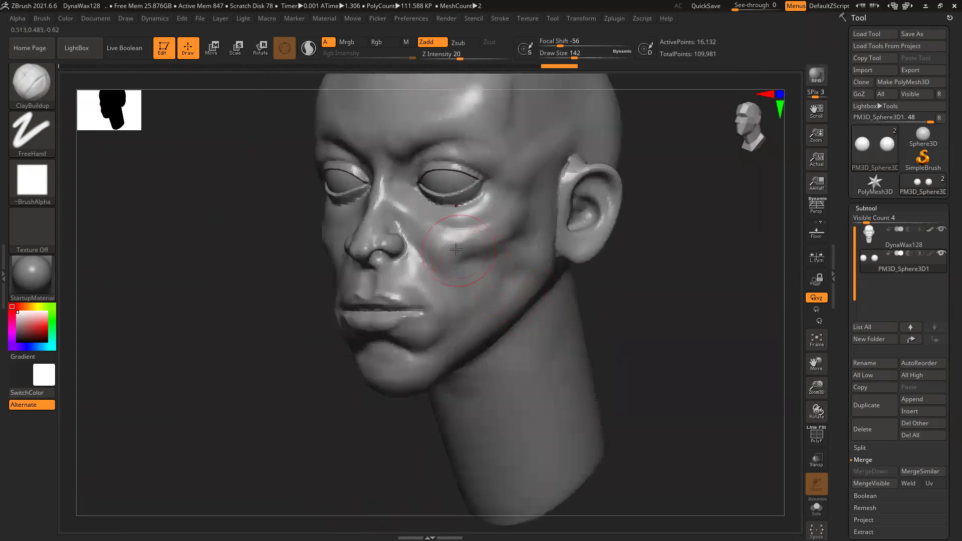
pyautogui.keyDown('alt'); pyautogui.click(495, 263); pyautogui.keyUp('alt')
pyautogui.moveTo(482, 245)
pyautogui.mouseDown()
pyautogui.moveTo(466, 263)
pyautogui.moveTo(493, 265)
pyautogui.moveTo(521, 224)
pyautogui.moveTo(444, 247)
pyautogui.mouseUp()
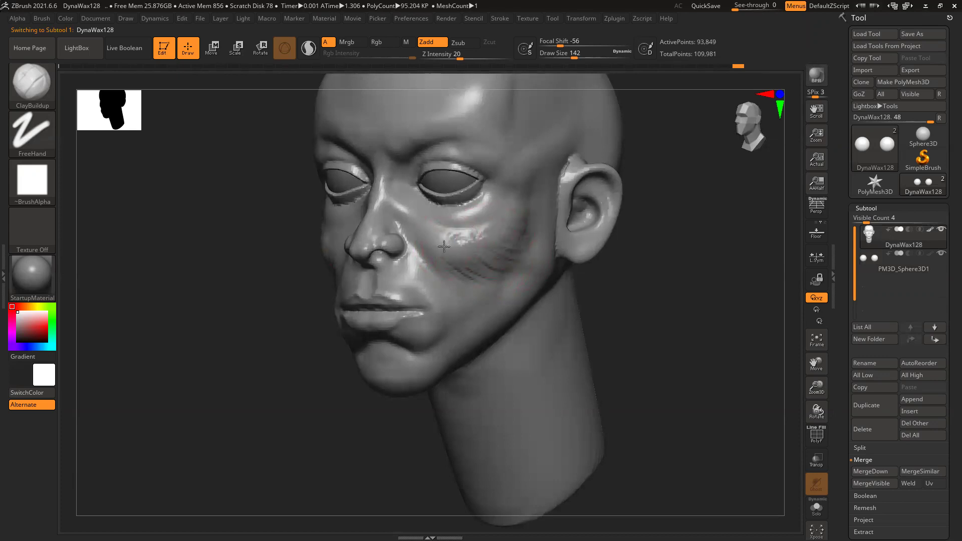
pyautogui.moveTo(518, 238)
pyautogui.keyDown('shift'); pyautogui.mouseDown()
pyautogui.moveTo(453, 239)
pyautogui.moveTo(510, 221)
pyautogui.moveTo(480, 273)
pyautogui.mouseUp(); pyautogui.keyUp('shift')
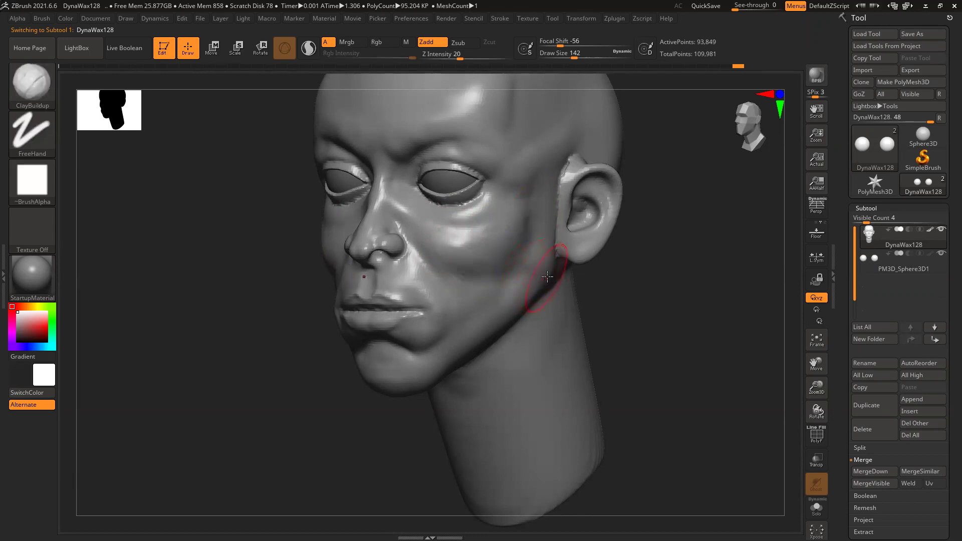
# Smooth the side of the head around the temples and where the ears join in front and behind
pyautogui.moveTo(674, 311); pyautogui.dragTo(576, 298)
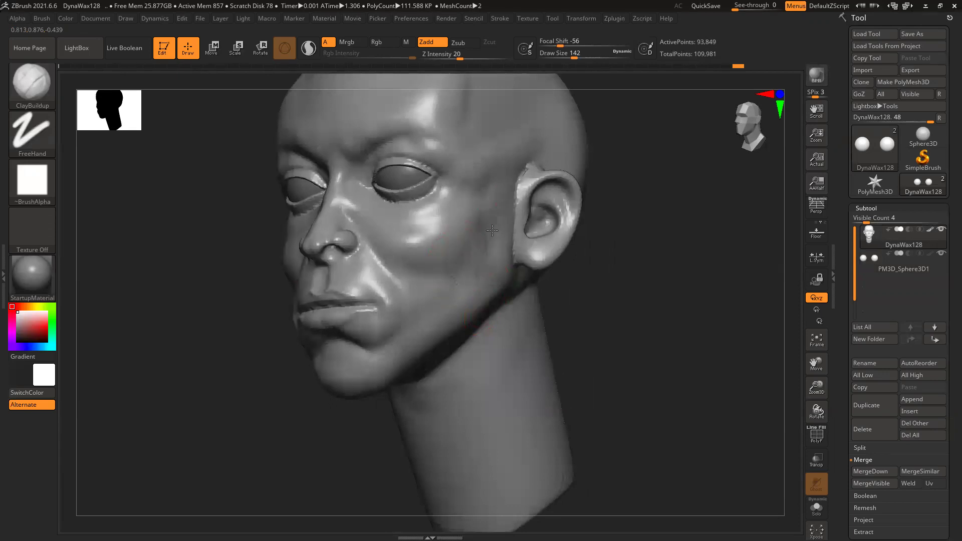
pyautogui.press('shift')
pyautogui.keyDown('shift'); pyautogui.moveTo(502, 176); pyautogui.dragTo(493, 240); pyautogui.keyUp('shift')
pyautogui.moveTo(689, 221)
pyautogui.mouseDown()
pyautogui.moveTo(613, 191)
pyautogui.moveTo(678, 267)
pyautogui.moveTo(545, 177)
pyautogui.moveTo(545, 192)
pyautogui.mouseUp()
pyautogui.press('shift')
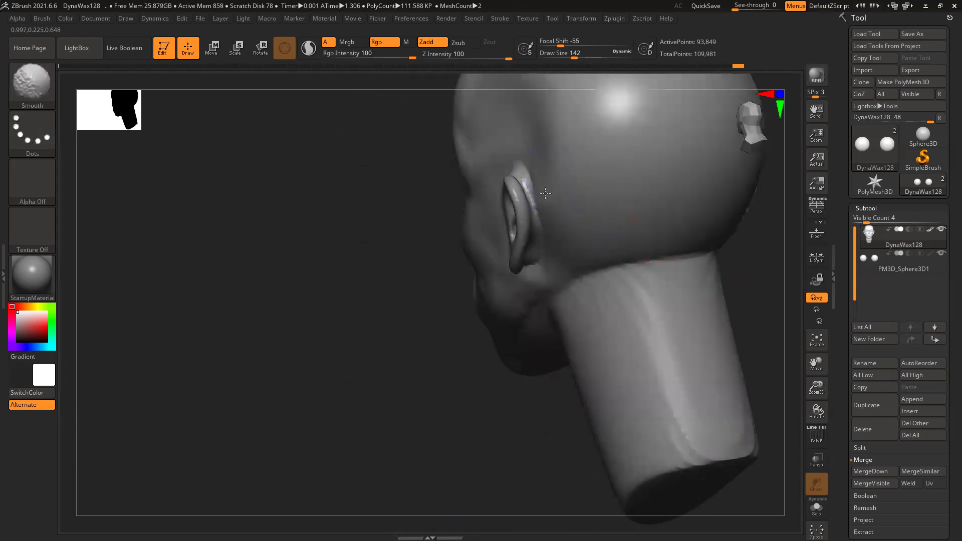
pyautogui.moveTo(333, 337); pyautogui.dragTo(700, 279)
pyautogui.moveTo(588, 326); pyautogui.dragTo(422, 208)
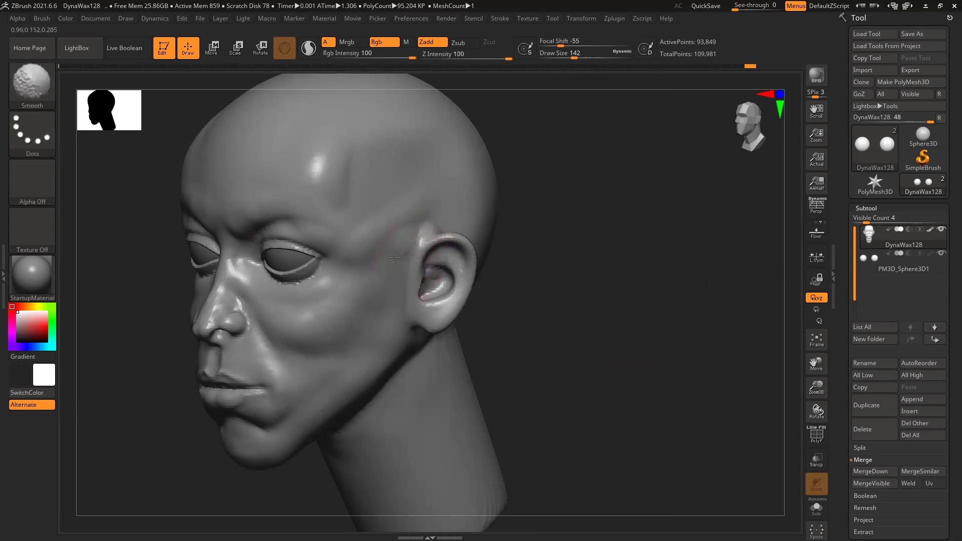
# Fill the hollows below the mouth corners with ClayBuildup and smooth them into the chin and jaw
pyautogui.moveTo(598, 297)
pyautogui.keyDown('shift'); pyautogui.mouseDown()
pyautogui.moveTo(607, 309)
pyautogui.moveTo(622, 295)
pyautogui.moveTo(615, 299)
pyautogui.mouseUp(); pyautogui.keyUp('shift')
pyautogui.moveTo(523, 439)
pyautogui.keyDown('alt'); pyautogui.mouseDown()
pyautogui.moveTo(528, 386)
pyautogui.moveTo(509, 390)
pyautogui.mouseUp(); pyautogui.keyUp('alt')
pyautogui.keyDown('ctrl'); pyautogui.moveTo(357, 355); pyautogui.dragTo(521, 393, button='right'); pyautogui.keyUp('ctrl')
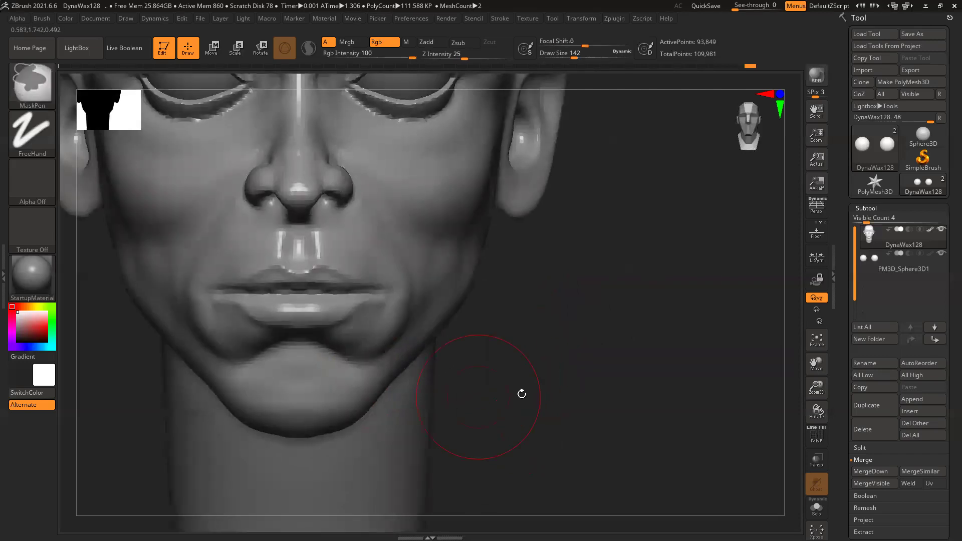
pyautogui.moveTo(643, 361); pyautogui.dragTo(544, 354)
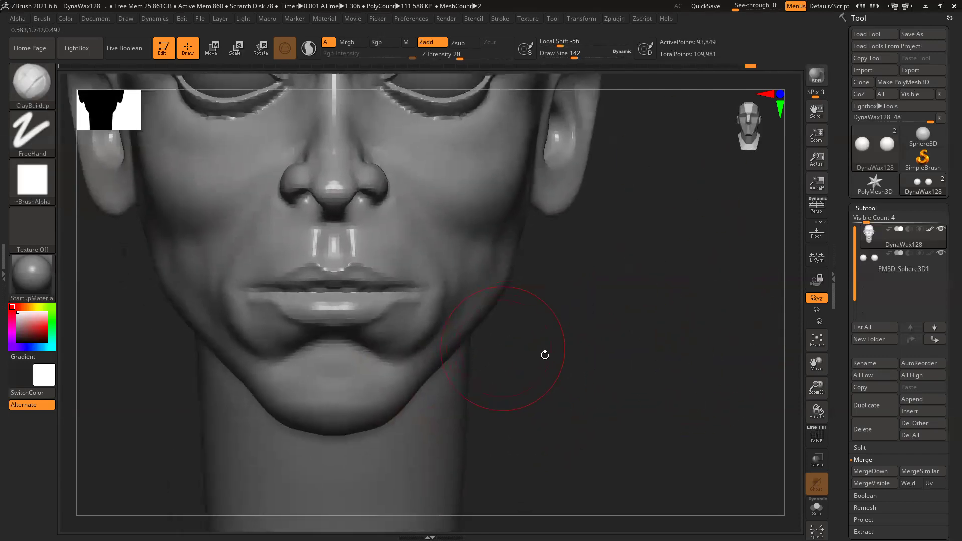
pyautogui.moveTo(661, 340); pyautogui.dragTo(591, 339)
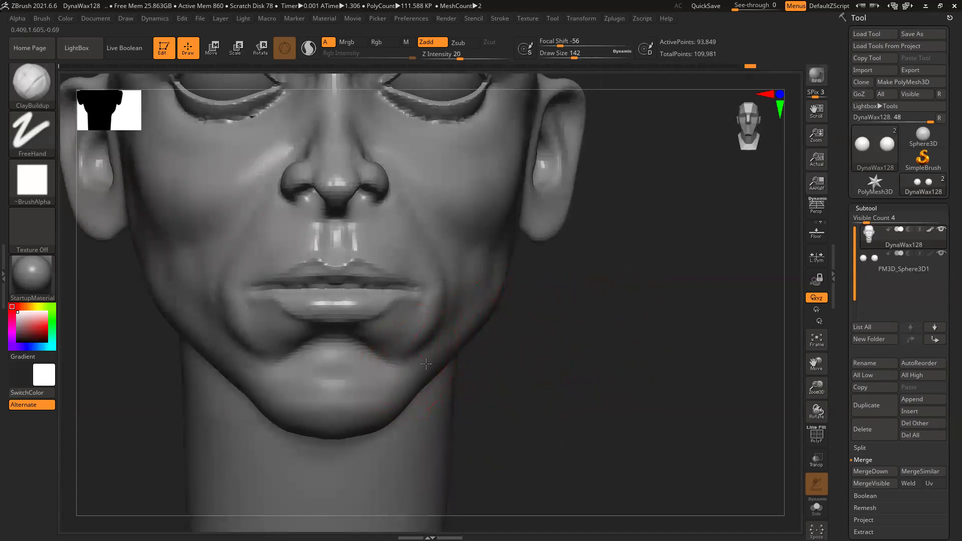
pyautogui.press('shift')
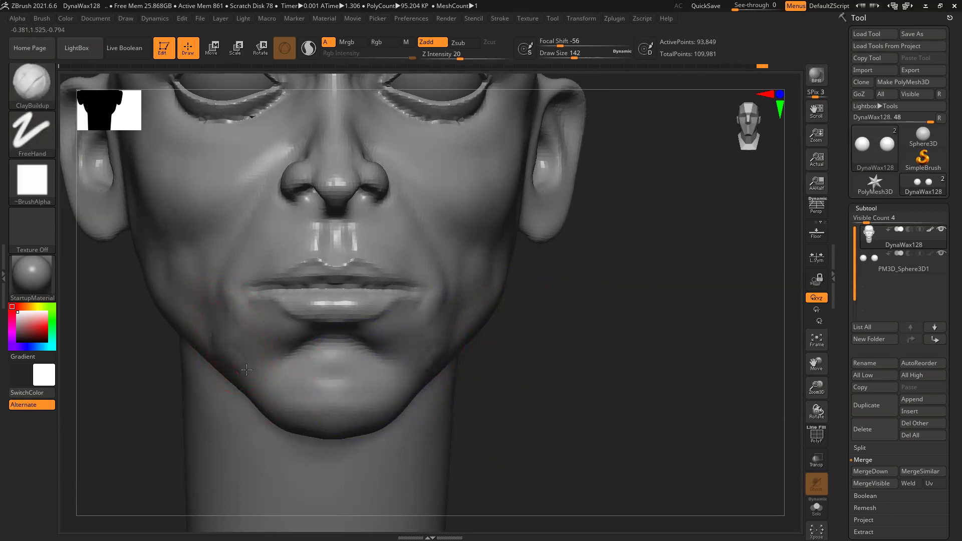
pyautogui.keyDown('shift'); pyautogui.moveTo(217, 318); pyautogui.dragTo(245, 353); pyautogui.keyUp('shift')
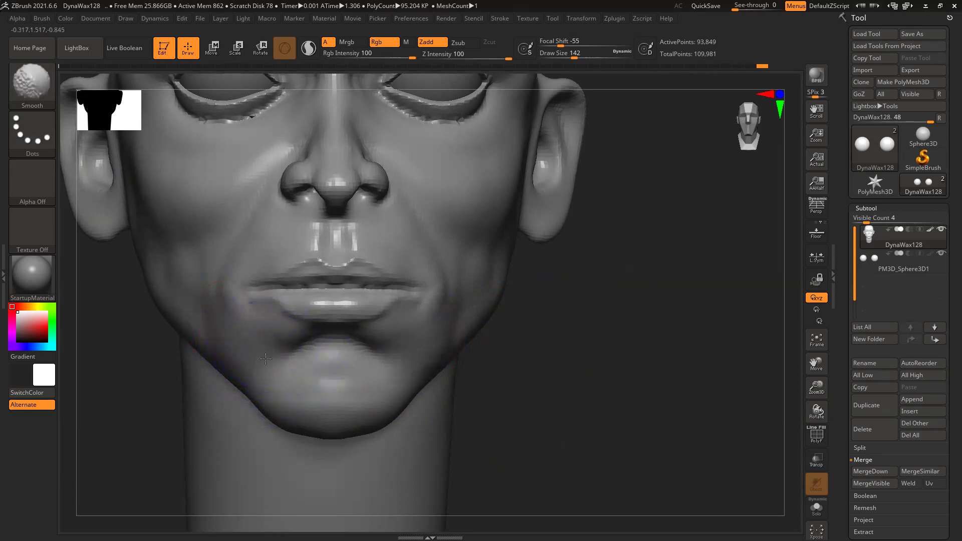
# Build up the lower cheeks along the jaw with ClayBuildup at draw size 142 and smooth the strokes
pyautogui.moveTo(610, 365); pyautogui.dragTo(460, 277)
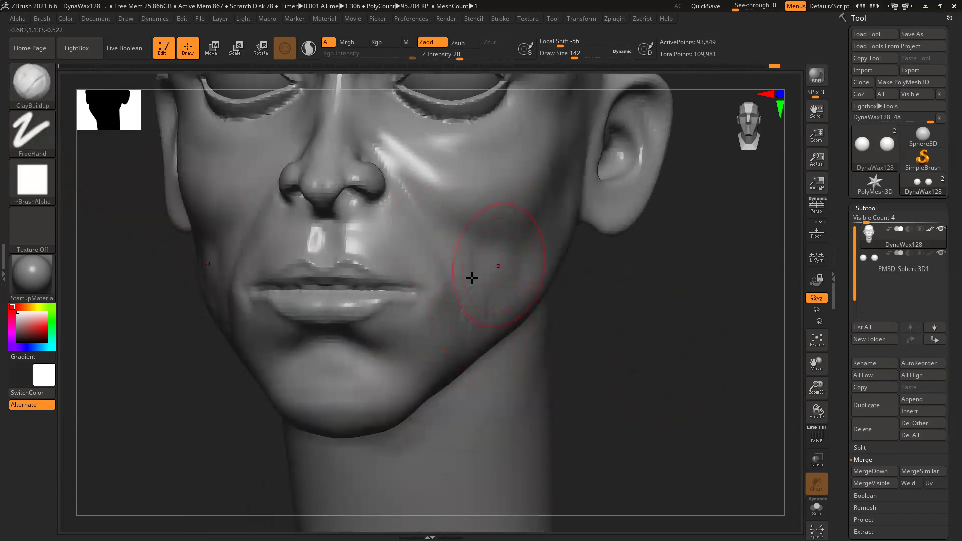
pyautogui.press('shift')
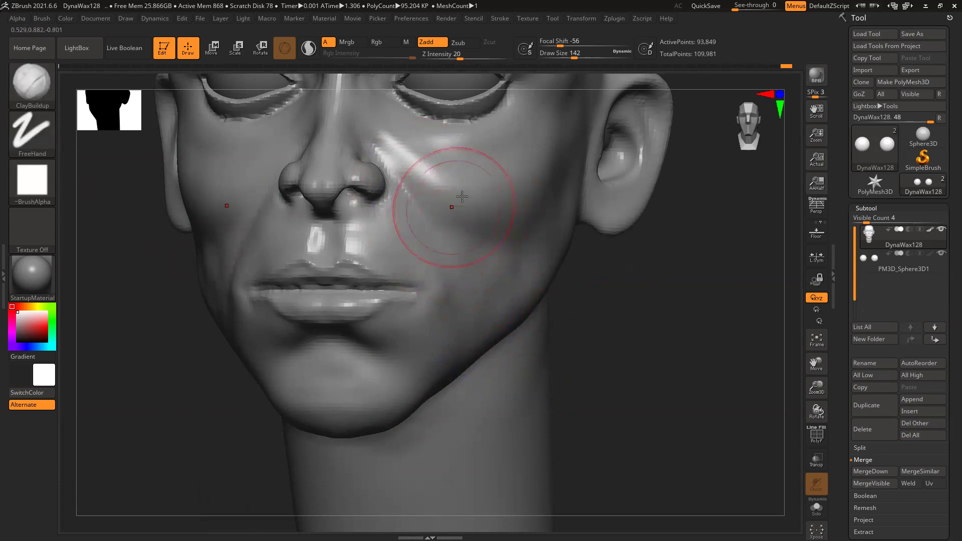
pyautogui.moveTo(674, 299)
pyautogui.mouseDown()
pyautogui.moveTo(714, 299)
pyautogui.moveTo(676, 305)
pyautogui.moveTo(698, 305)
pyautogui.moveTo(672, 326)
pyautogui.moveTo(646, 310)
pyautogui.mouseUp()
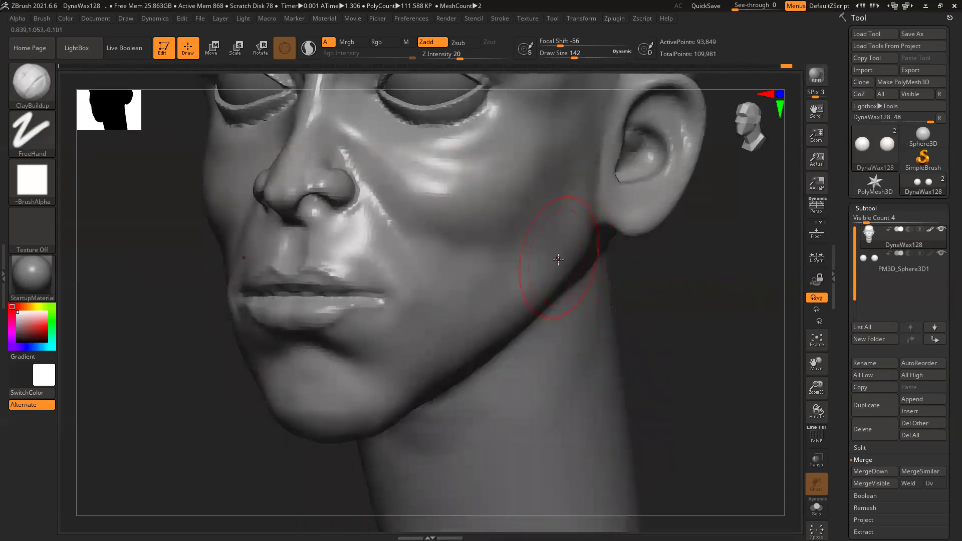
pyautogui.moveTo(460, 254)
pyautogui.mouseDown()
pyautogui.moveTo(478, 271)
pyautogui.moveTo(476, 293)
pyautogui.mouseUp()
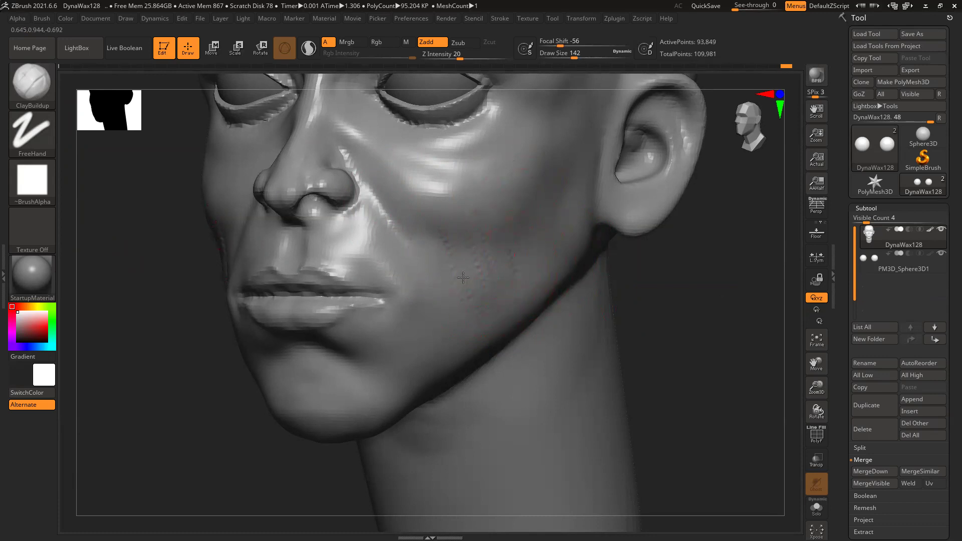
pyautogui.moveTo(496, 319); pyautogui.dragTo(457, 359)
pyautogui.moveTo(471, 320); pyautogui.dragTo(432, 364)
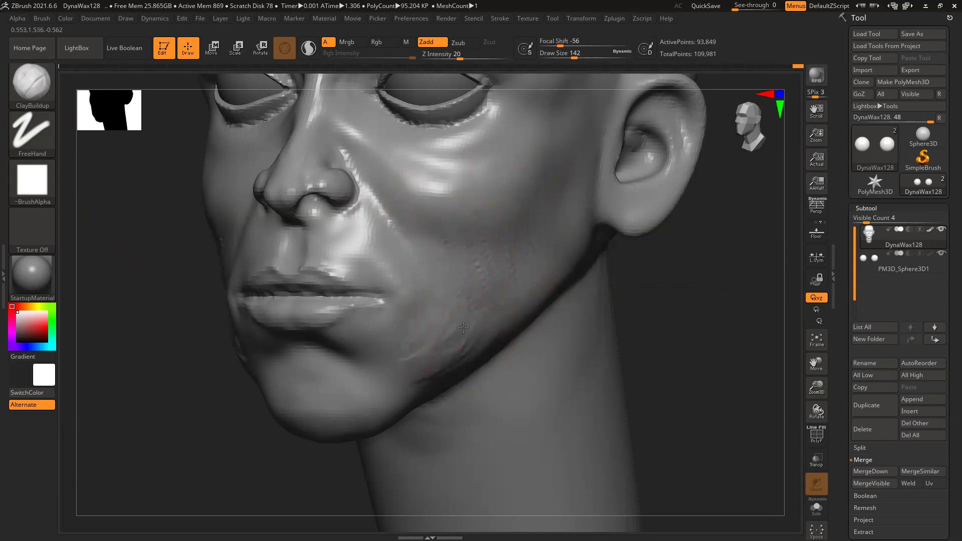
pyautogui.press('shift')
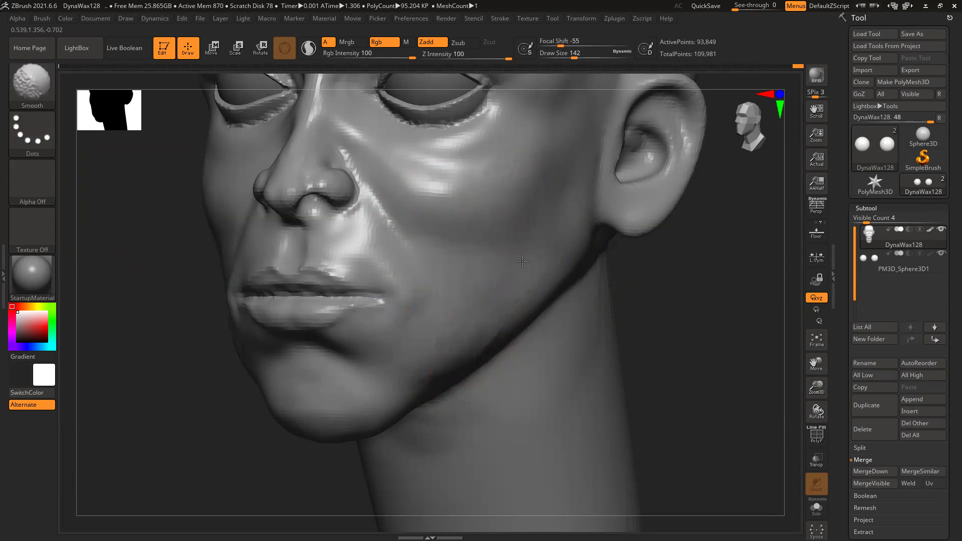
# Inspect the jaw, chin and neck from the side and at different distances
pyautogui.press('ctrl')
pyautogui.keyDown('ctrl'); pyautogui.moveTo(657, 308); pyautogui.dragTo(691, 277, button='right'); pyautogui.keyUp('ctrl')
pyautogui.moveTo(491, 345)
pyautogui.keyDown('alt'); pyautogui.mouseDown(button='right')
pyautogui.moveTo(492, 359)
pyautogui.moveTo(498, 331)
pyautogui.mouseUp(button='right'); pyautogui.keyUp('alt')
pyautogui.moveTo(628, 326)
pyautogui.keyDown('alt'); pyautogui.mouseDown(button='right')
pyautogui.moveTo(618, 356)
pyautogui.moveTo(599, 356)
pyautogui.moveTo(634, 357)
pyautogui.moveTo(511, 359)
pyautogui.mouseUp(button='right'); pyautogui.keyUp('alt')
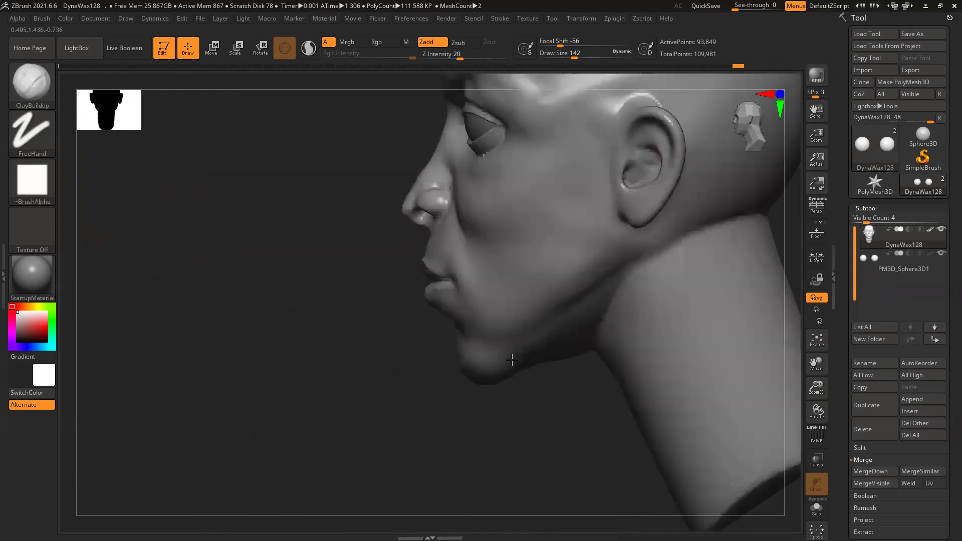
pyautogui.keyDown('ctrl'); pyautogui.moveTo(451, 305); pyautogui.dragTo(441, 333, button='right'); pyautogui.keyUp('ctrl')
pyautogui.moveTo(317, 366); pyautogui.dragTo(471, 345, button='right')
pyautogui.moveTo(526, 333)
pyautogui.keyDown('ctrl'); pyautogui.mouseDown(button='right')
pyautogui.moveTo(501, 271)
pyautogui.moveTo(481, 255)
pyautogui.mouseUp(button='right'); pyautogui.keyUp('ctrl')
pyautogui.keyDown('ctrl'); pyautogui.moveTo(180, 159); pyautogui.dragTo(694, 305); pyautogui.keyUp('ctrl')
pyautogui.moveTo(678, 358); pyautogui.dragTo(715, 356, button='right')
# Adjust the face profile with the Move brush at draw size about 149, and remesh the head with DynaMesh
pyautogui.moveTo(621, 306)
pyautogui.keyDown('alt'); pyautogui.mouseDown(button='right')
pyautogui.moveTo(530, 281)
pyautogui.moveTo(535, 365)
pyautogui.mouseUp(button='right'); pyautogui.keyUp('alt')
pyautogui.press('b')
pyautogui.press('m')
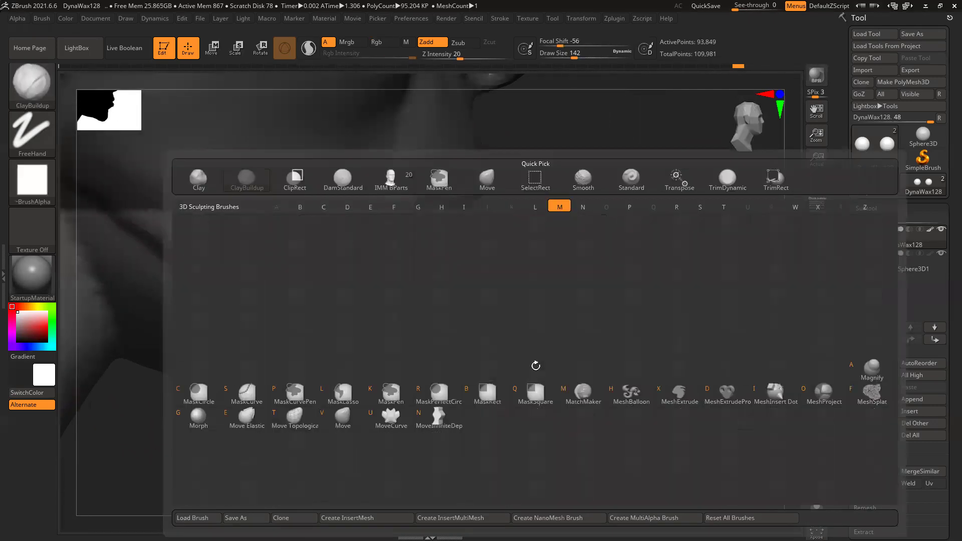
pyautogui.press('v')
pyautogui.press('space')
pyautogui.moveTo(585, 271); pyautogui.dragTo(587, 272)
pyautogui.moveTo(479, 245); pyautogui.dragTo(461, 247)
pyautogui.keyDown('ctrl'); pyautogui.moveTo(603, 238); pyautogui.dragTo(654, 271); pyautogui.keyUp('ctrl')
# Smooth the skin around the mouth corners at draw size about 113
pyautogui.keyDown('ctrl'); pyautogui.moveTo(537, 275); pyautogui.dragTo(640, 284, button='right'); pyautogui.keyUp('ctrl')
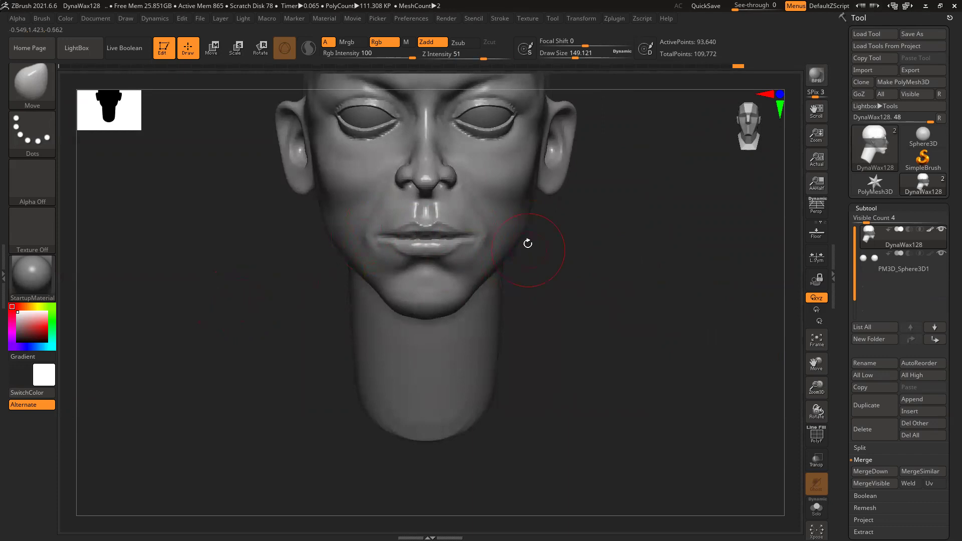
pyautogui.keyDown('ctrl'); pyautogui.moveTo(467, 229); pyautogui.dragTo(528, 307, button='right'); pyautogui.keyUp('ctrl')
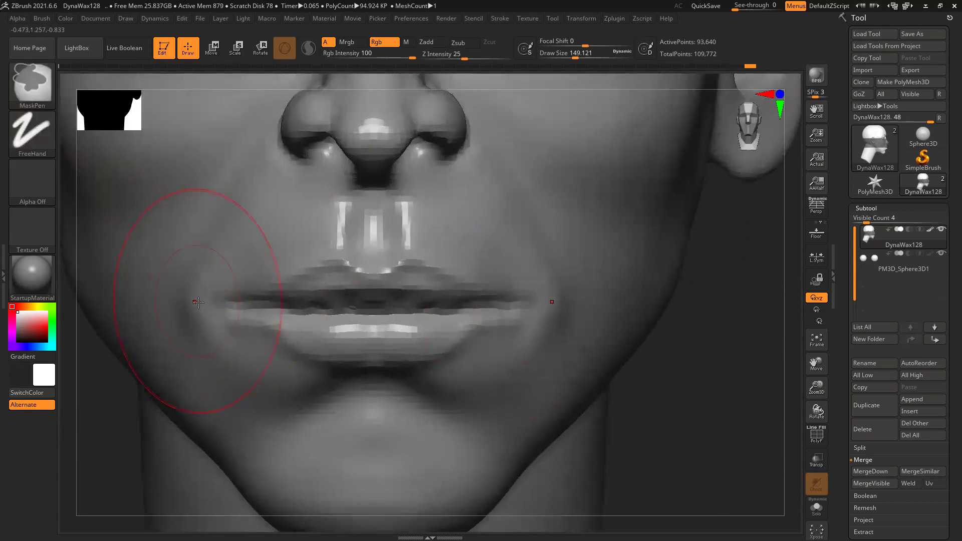
pyautogui.press('b')
pyautogui.press('s')
pyautogui.press('m')
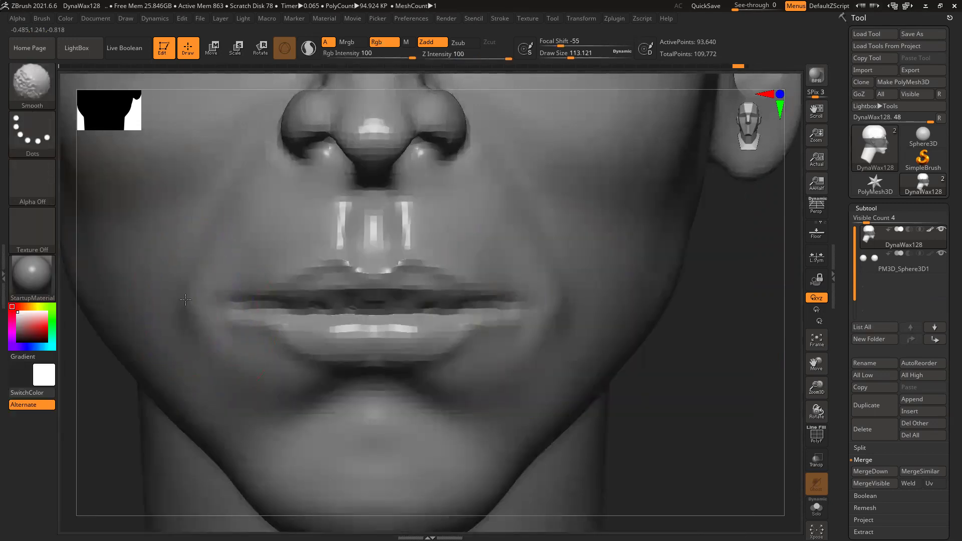
pyautogui.moveTo(301, 235)
pyautogui.keyDown('ctrl'); pyautogui.mouseDown(button='right')
pyautogui.moveTo(638, 382)
pyautogui.moveTo(614, 350)
pyautogui.moveTo(605, 357)
pyautogui.mouseUp(button='right'); pyautogui.keyUp('ctrl')
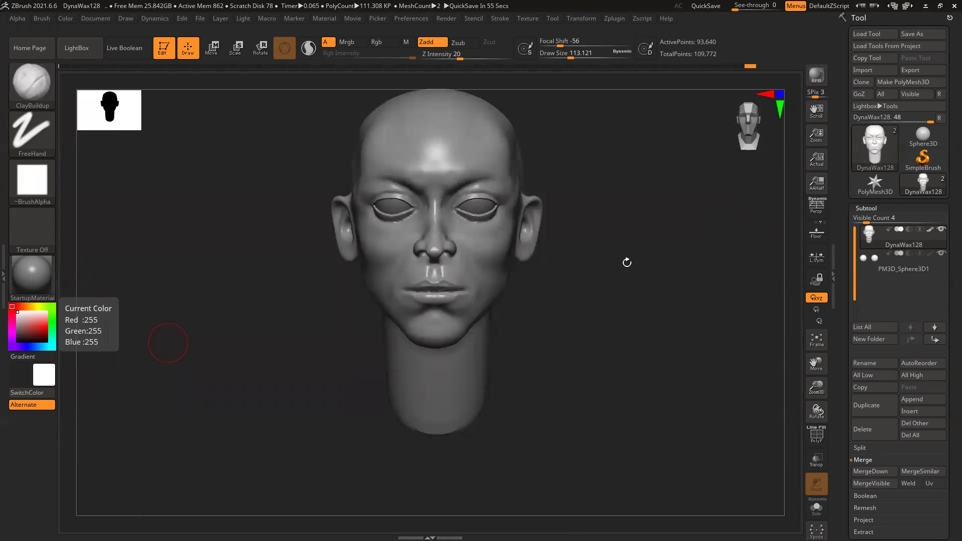
# Build up the inner brows above the nose bridge with ClayBuildup at draw size about 125 and smooth them into the forehead
pyautogui.keyDown('alt'); pyautogui.moveTo(563, 348); pyautogui.dragTo(474, 329); pyautogui.keyUp('alt')
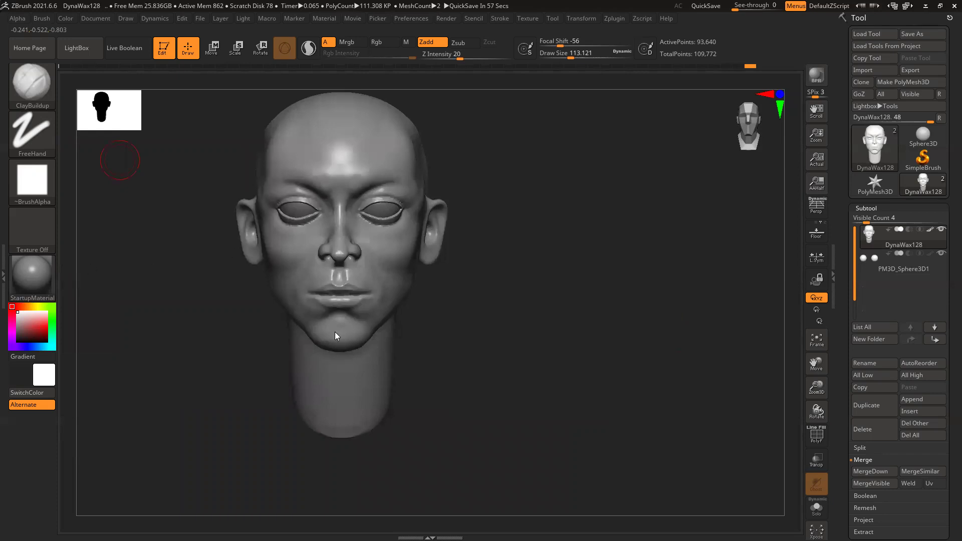
pyautogui.press(']')
pyautogui.press(']')
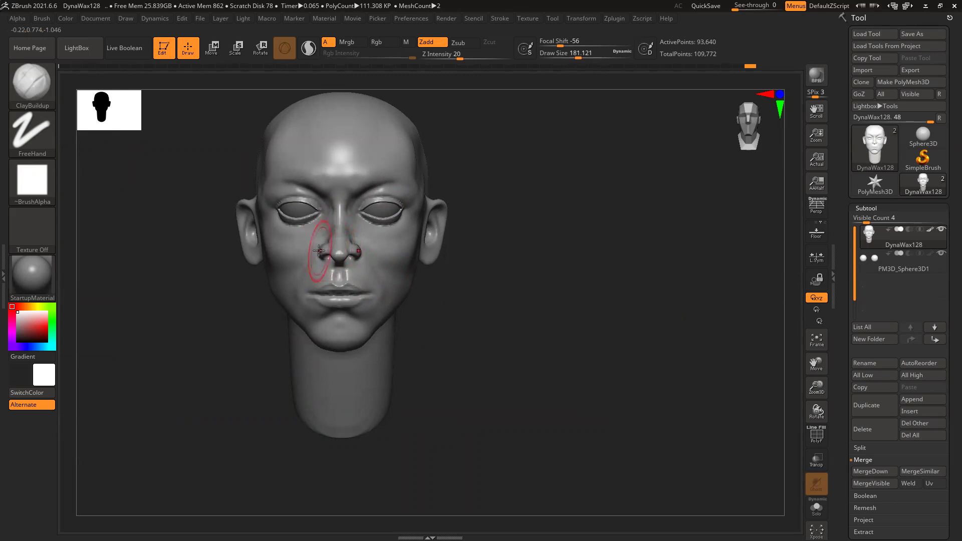
pyautogui.moveTo(489, 217); pyautogui.dragTo(494, 268)
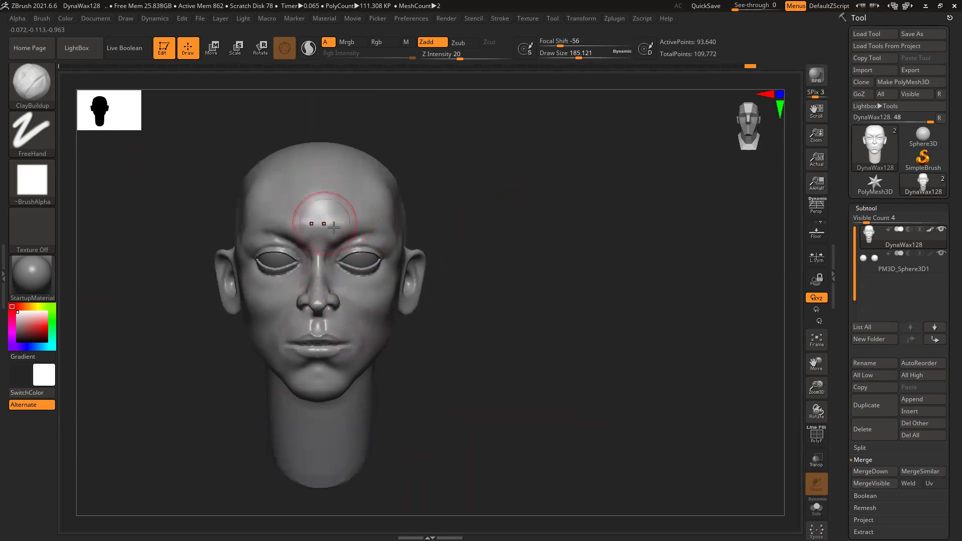
pyautogui.press('[')
pyautogui.moveTo(331, 239); pyautogui.dragTo(342, 237)
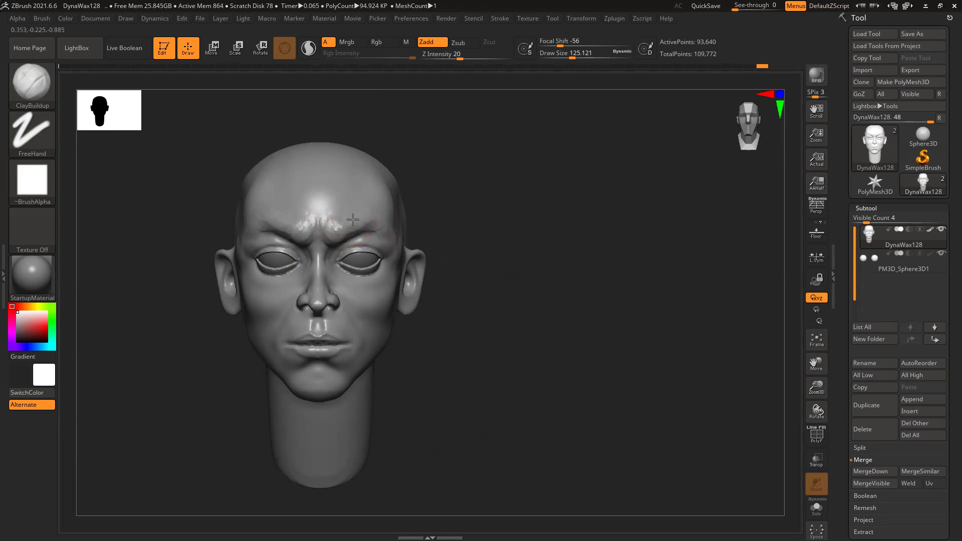
pyautogui.moveTo(350, 218)
pyautogui.keyDown('shift'); pyautogui.mouseDown()
pyautogui.moveTo(329, 221)
pyautogui.moveTo(367, 199)
pyautogui.mouseUp(); pyautogui.keyUp('shift')
pyautogui.moveTo(316, 232)
pyautogui.keyDown('shift'); pyautogui.mouseDown()
pyautogui.moveTo(330, 243)
pyautogui.moveTo(320, 233)
pyautogui.mouseUp(); pyautogui.keyUp('shift')
pyautogui.keyDown('alt'); pyautogui.moveTo(553, 290); pyautogui.dragTo(572, 277); pyautogui.keyUp('alt')
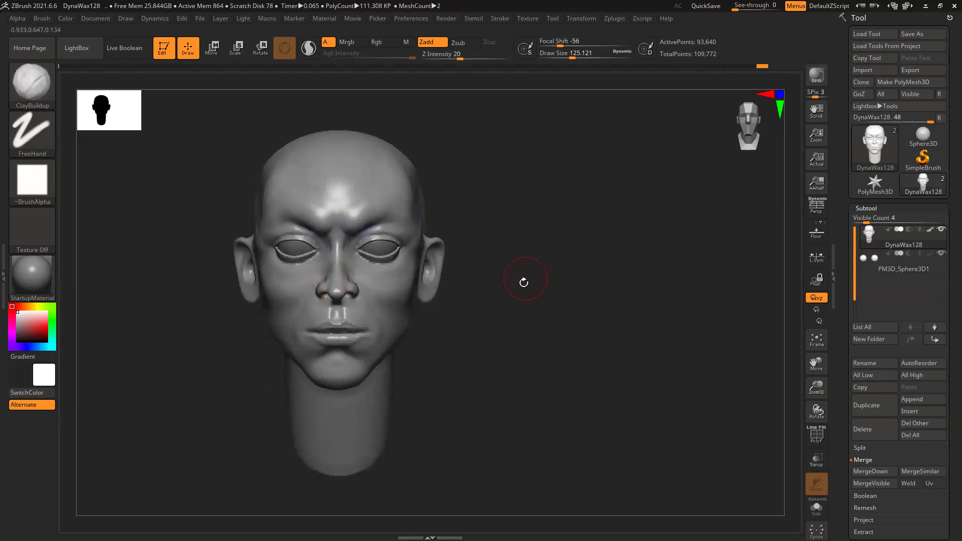
# Add volume along the sides of the nose with ClayBuildup at draw size about 81 and smooth it
pyautogui.keyDown('ctrl'); pyautogui.moveTo(297, 274); pyautogui.dragTo(325, 317, button='right'); pyautogui.keyUp('ctrl')
pyautogui.press('[')
pyautogui.press('[')
pyautogui.press('[')
pyautogui.press('[')
pyautogui.moveTo(389, 228)
pyautogui.mouseDown()
pyautogui.moveTo(376, 236)
pyautogui.moveTo(374, 268)
pyautogui.mouseUp()
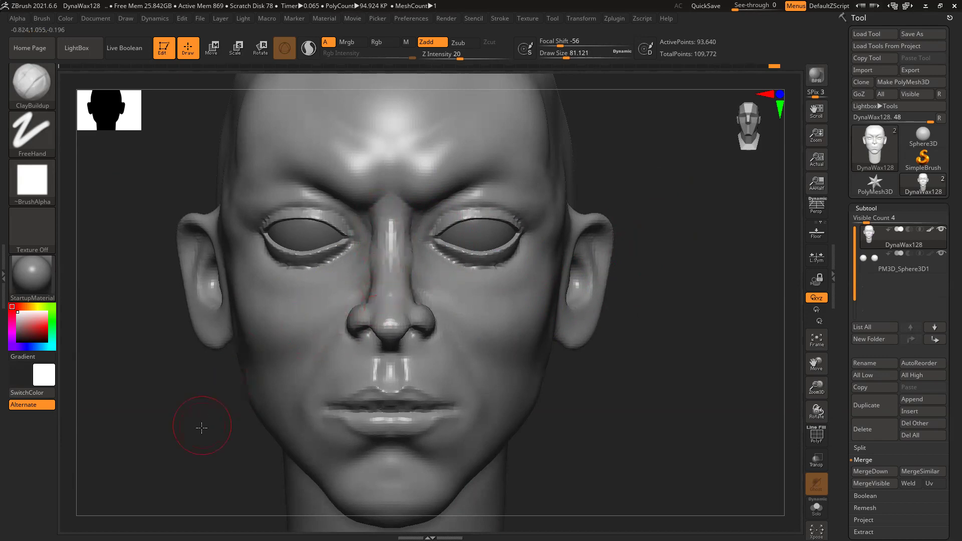
pyautogui.moveTo(200, 428); pyautogui.dragTo(306, 415)
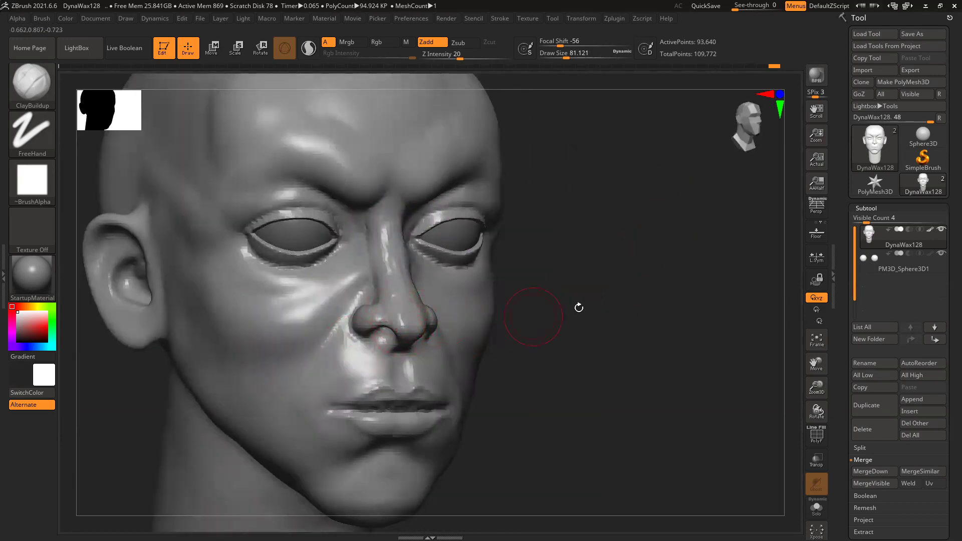
pyautogui.moveTo(608, 246); pyautogui.dragTo(413, 332)
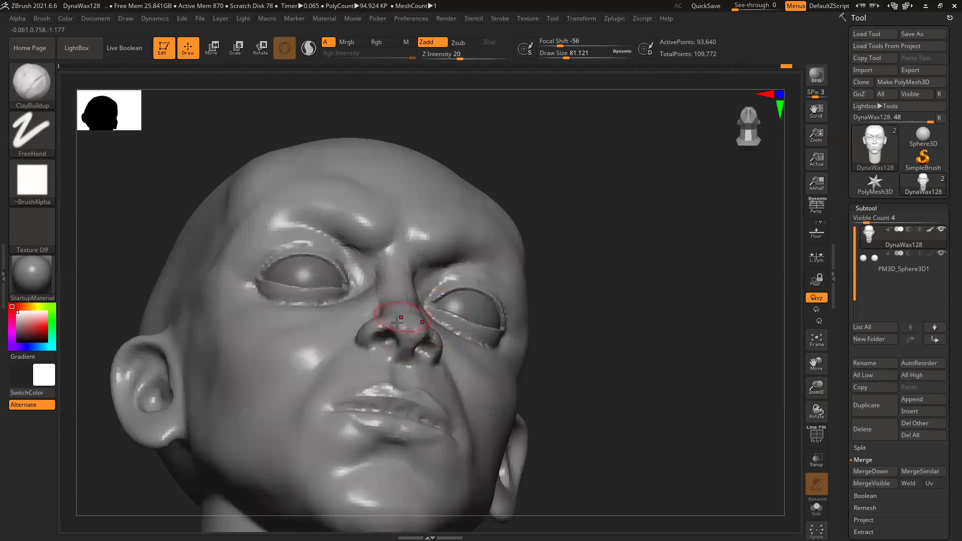
pyautogui.press('shift')
# Add ClayBuildup strokes from the inner eye corners and nose sides down onto the cheeks and smooth them
pyautogui.moveTo(668, 226)
pyautogui.mouseDown()
pyautogui.moveTo(663, 279)
pyautogui.moveTo(708, 311)
pyautogui.moveTo(710, 285)
pyautogui.mouseUp()
pyautogui.moveTo(320, 285)
pyautogui.mouseDown()
pyautogui.moveTo(354, 290)
pyautogui.moveTo(324, 318)
pyautogui.mouseUp()
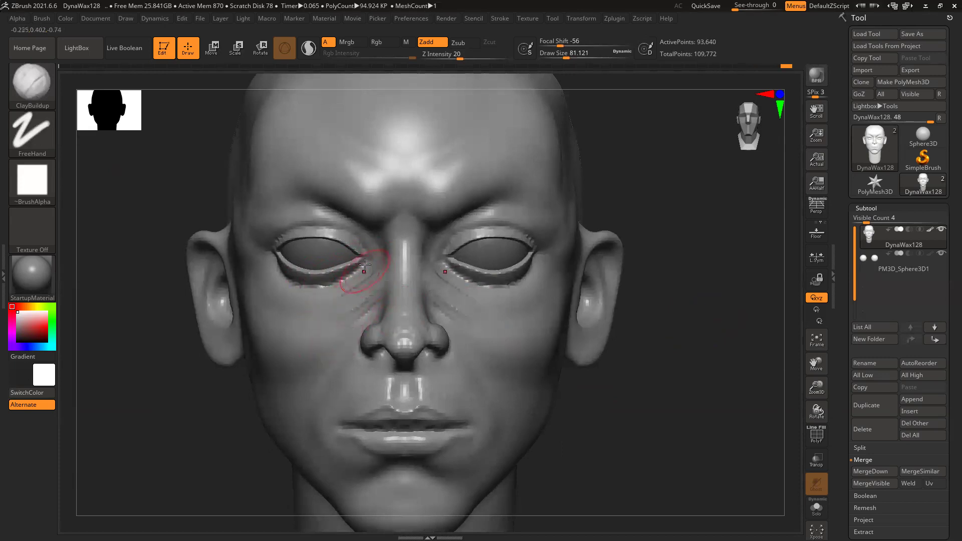
pyautogui.moveTo(368, 286); pyautogui.dragTo(323, 328)
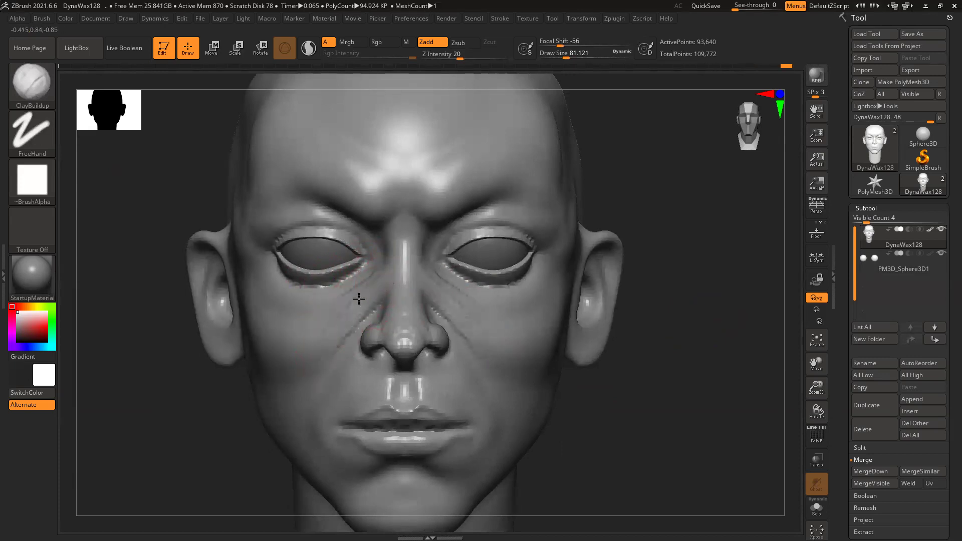
pyautogui.moveTo(370, 285)
pyautogui.keyDown('shift'); pyautogui.mouseDown()
pyautogui.moveTo(315, 355)
pyautogui.moveTo(356, 313)
pyautogui.moveTo(333, 329)
pyautogui.moveTo(341, 325)
pyautogui.mouseUp(); pyautogui.keyUp('shift')
# Build up the cheekbones, temples and forehead with ClayBuildup at draw size about 125 and smooth the strokes
pyautogui.moveTo(691, 296)
pyautogui.mouseDown()
pyautogui.moveTo(674, 351)
pyautogui.moveTo(703, 313)
pyautogui.mouseUp()
pyautogui.keyDown('alt'); pyautogui.moveTo(720, 375); pyautogui.dragTo(611, 393); pyautogui.keyUp('alt')
pyautogui.press(']')
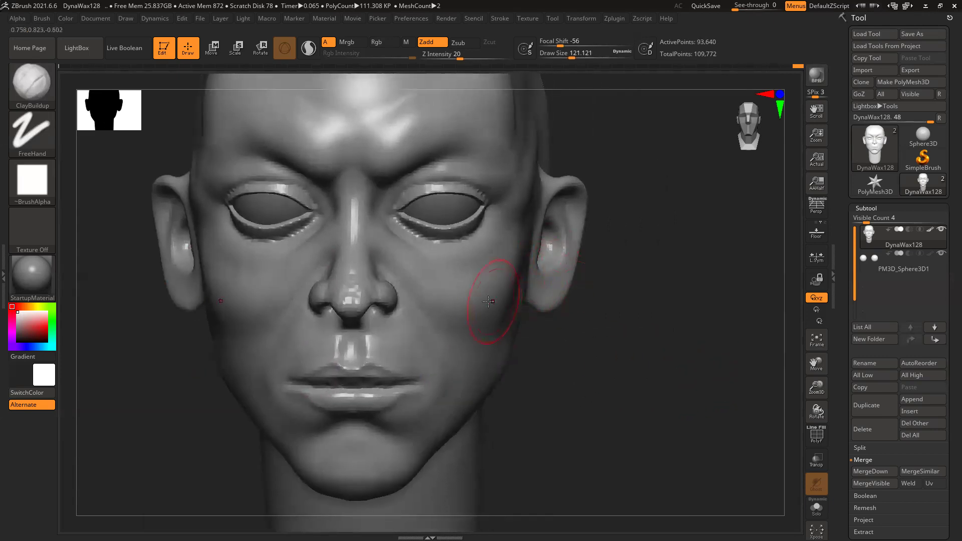
pyautogui.moveTo(643, 342)
pyautogui.mouseDown()
pyautogui.moveTo(541, 305)
pyautogui.moveTo(505, 258)
pyautogui.moveTo(534, 227)
pyautogui.moveTo(494, 266)
pyautogui.moveTo(474, 305)
pyautogui.moveTo(516, 293)
pyautogui.moveTo(584, 223)
pyautogui.moveTo(546, 215)
pyautogui.moveTo(553, 183)
pyautogui.moveTo(595, 196)
pyautogui.mouseUp()
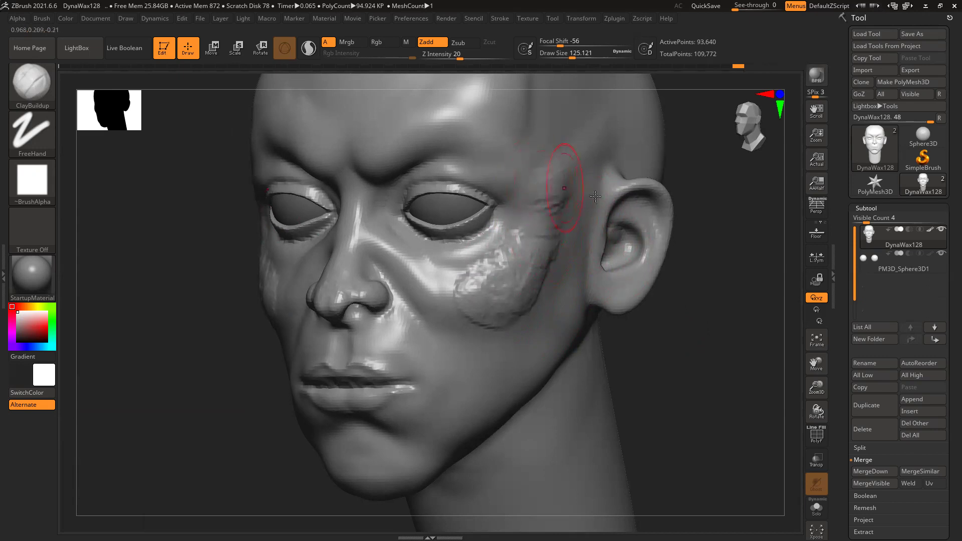
pyautogui.moveTo(733, 205); pyautogui.dragTo(536, 204)
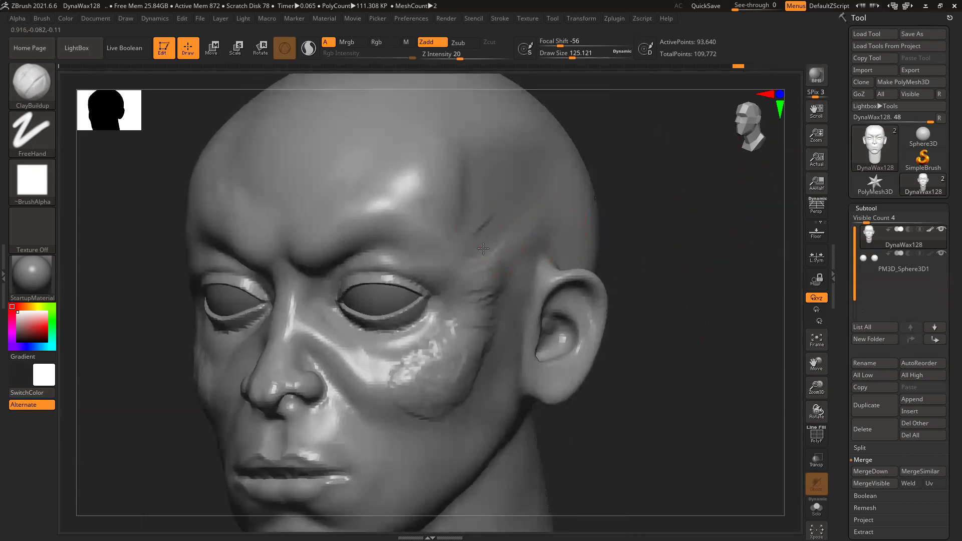
pyautogui.moveTo(497, 260)
pyautogui.mouseDown()
pyautogui.moveTo(470, 195)
pyautogui.moveTo(504, 281)
pyautogui.moveTo(518, 229)
pyautogui.mouseUp()
pyautogui.moveTo(498, 265)
pyautogui.mouseDown()
pyautogui.moveTo(495, 235)
pyautogui.moveTo(483, 275)
pyautogui.moveTo(540, 296)
pyautogui.mouseUp()
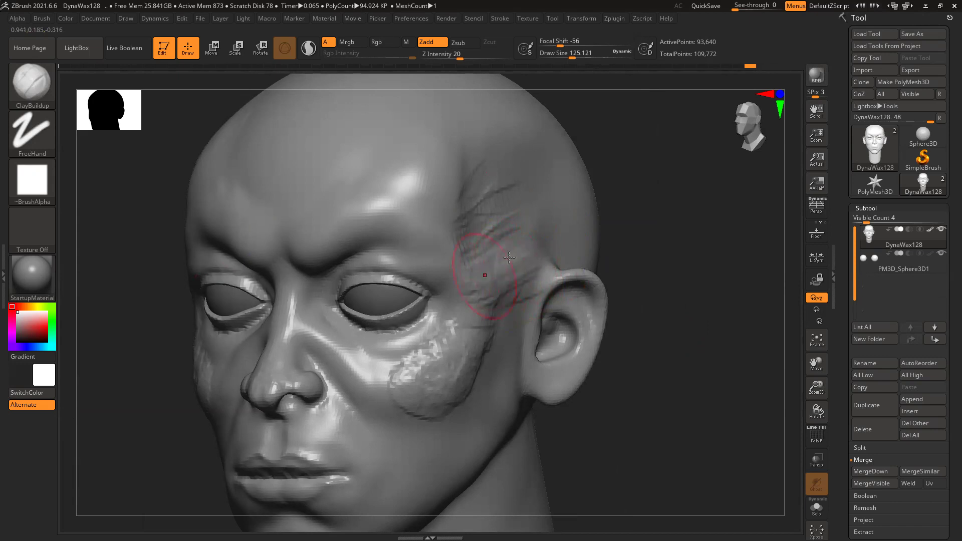
pyautogui.moveTo(475, 277)
pyautogui.keyDown('shift'); pyautogui.mouseDown()
pyautogui.moveTo(391, 374)
pyautogui.moveTo(474, 356)
pyautogui.moveTo(430, 406)
pyautogui.mouseUp(); pyautogui.keyUp('shift')
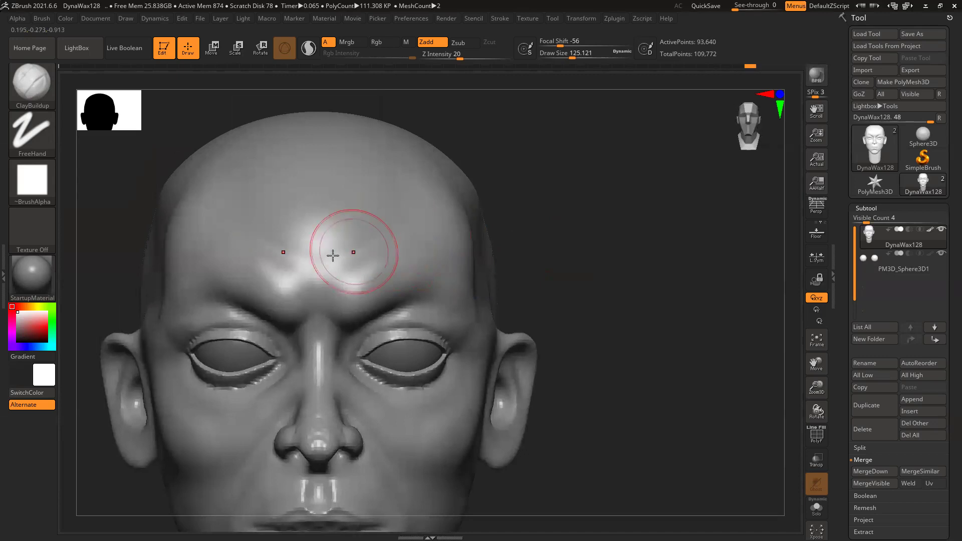
pyautogui.moveTo(298, 228)
pyautogui.mouseDown()
pyautogui.moveTo(308, 275)
pyautogui.moveTo(272, 209)
pyautogui.mouseUp()
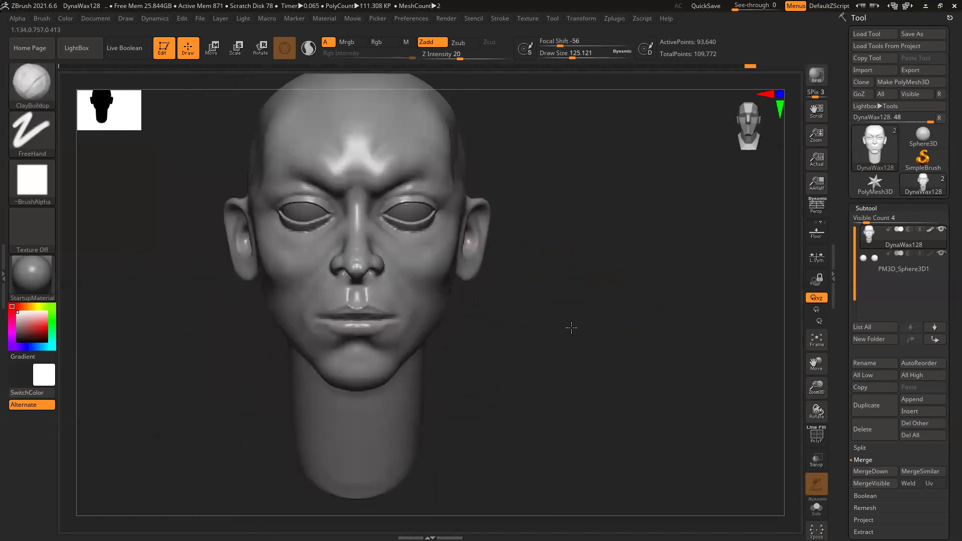
# Widen the jawline beside the chin with the Move brush at draw size about 305
pyautogui.press('b')
pyautogui.press('m')
pyautogui.press('v')
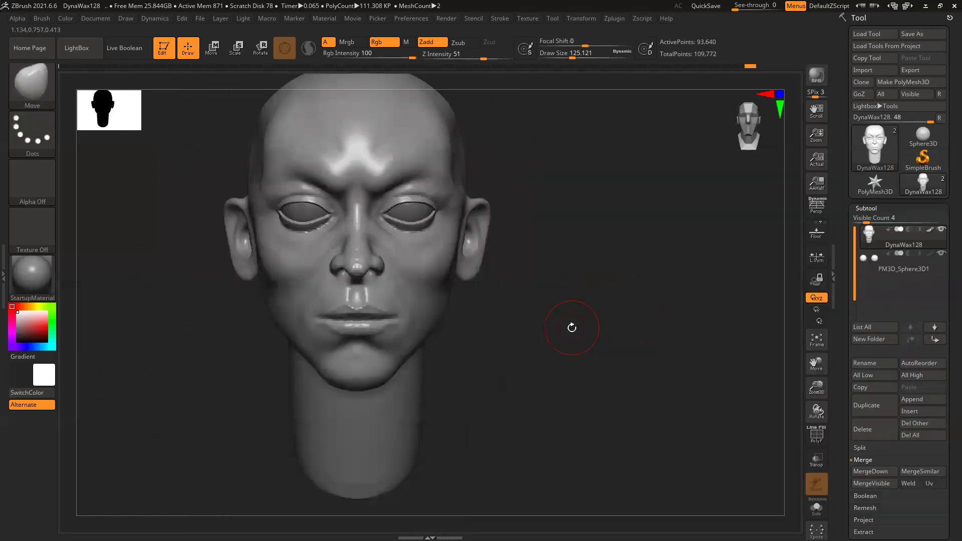
pyautogui.press('space')
pyautogui.moveTo(408, 296); pyautogui.dragTo(426, 296)
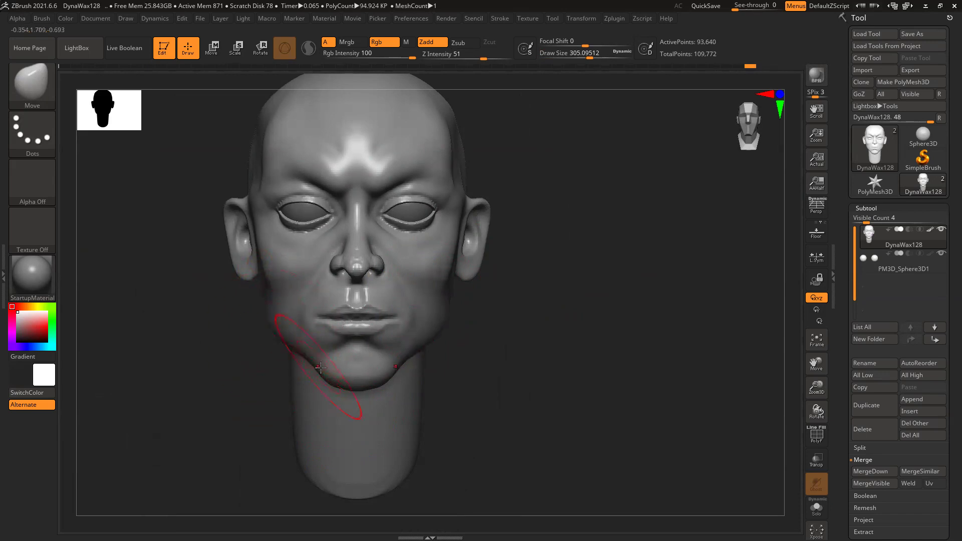
pyautogui.moveTo(308, 361); pyautogui.dragTo(297, 371)
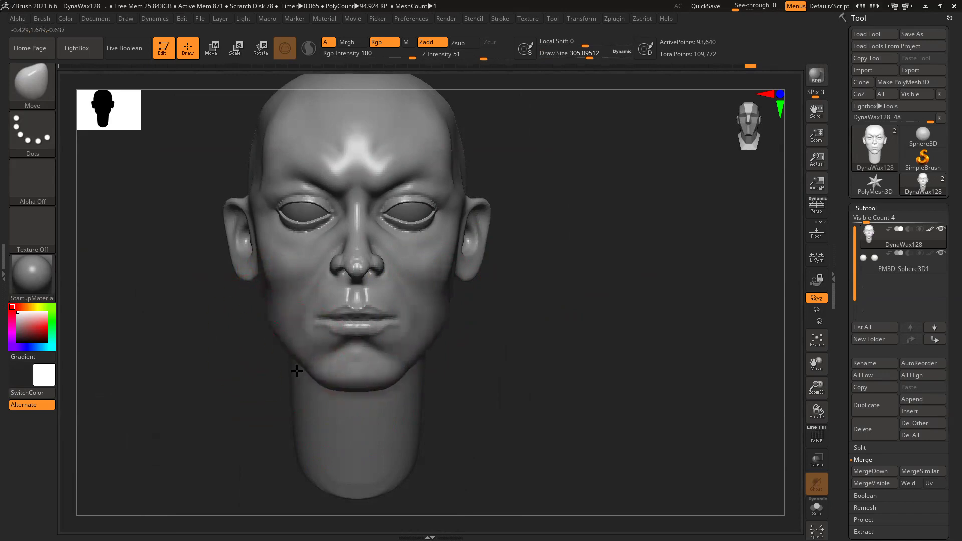
pyautogui.moveTo(576, 303)
pyautogui.mouseDown()
pyautogui.moveTo(560, 339)
pyautogui.moveTo(515, 333)
pyautogui.moveTo(558, 298)
pyautogui.moveTo(682, 303)
pyautogui.moveTo(541, 332)
pyautogui.moveTo(525, 352)
pyautogui.mouseUp()
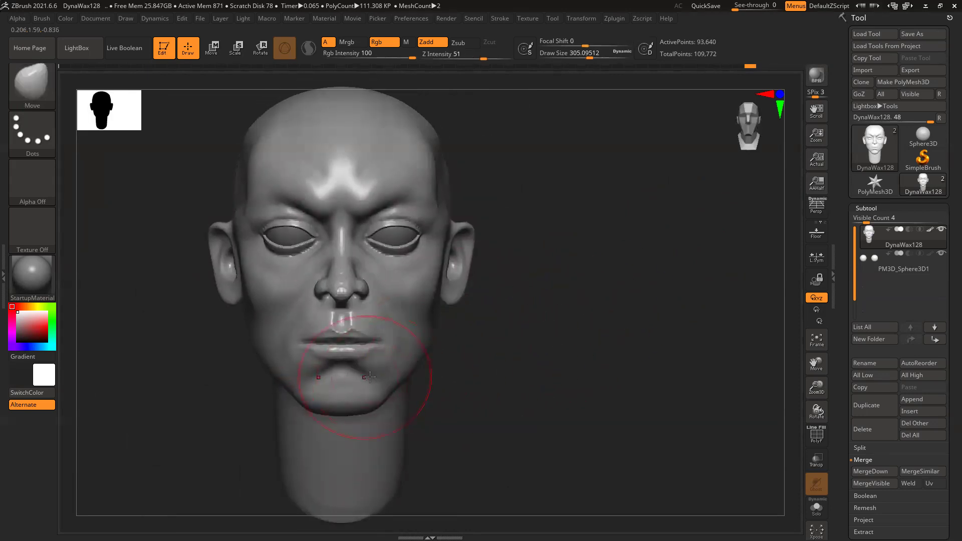
pyautogui.press('b')
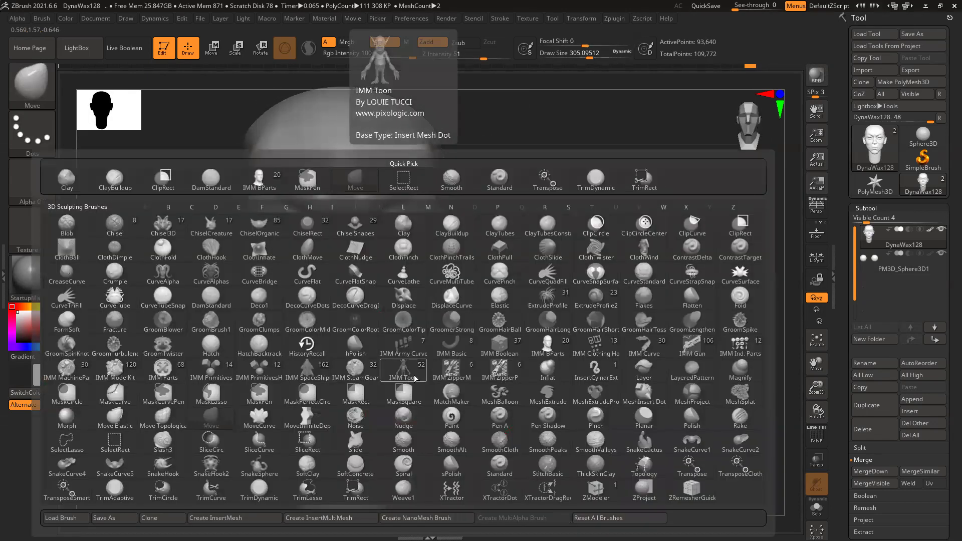
pyautogui.press('c')
pyautogui.press('b')
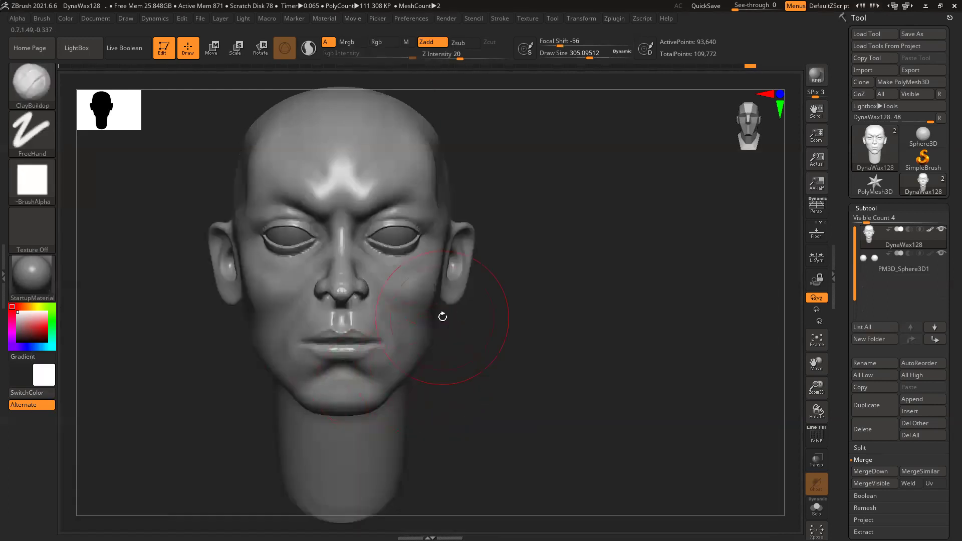
# Pull the lower edge of the chin down with the Move brush at draw size about 484
pyautogui.keyDown('ctrl'); pyautogui.moveTo(362, 352); pyautogui.dragTo(370, 388, button='right'); pyautogui.keyUp('ctrl')
pyautogui.keyDown('alt'); pyautogui.moveTo(639, 375); pyautogui.dragTo(670, 334); pyautogui.keyUp('alt')
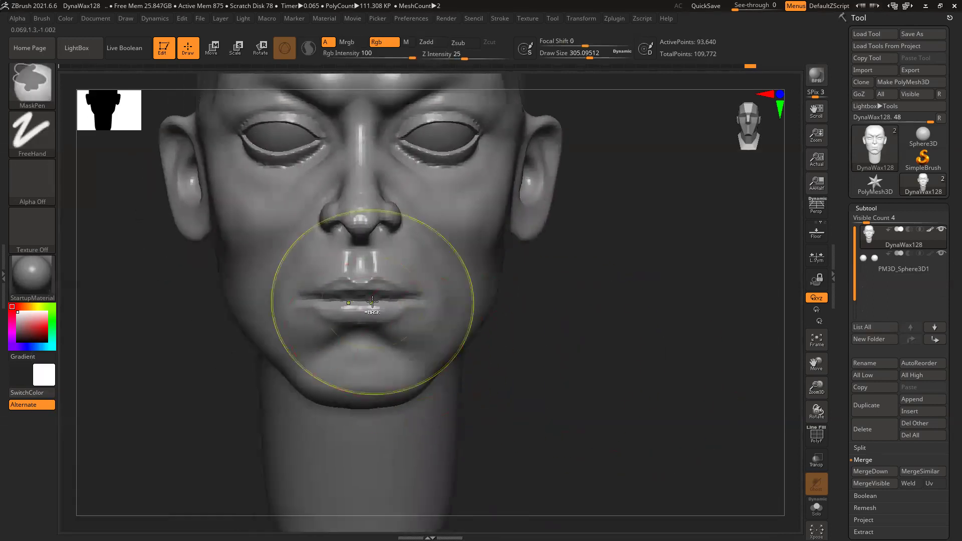
pyautogui.keyDown('ctrl'); pyautogui.moveTo(371, 300); pyautogui.dragTo(375, 316, button='right'); pyautogui.keyUp('ctrl')
pyautogui.press('b')
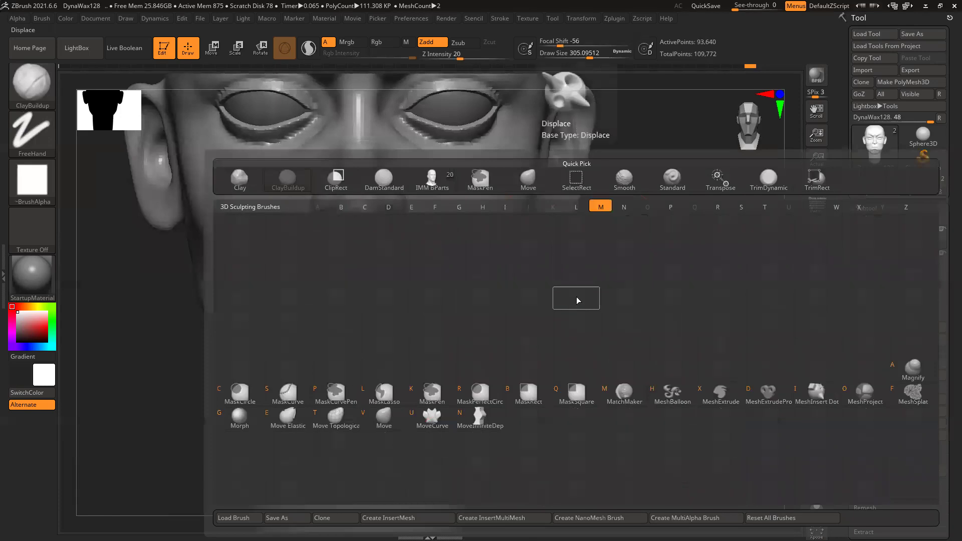
pyautogui.press('m')
pyautogui.press('v')
pyautogui.press('space')
pyautogui.moveTo(334, 366); pyautogui.dragTo(348, 367)
pyautogui.moveTo(312, 395); pyautogui.dragTo(315, 423)
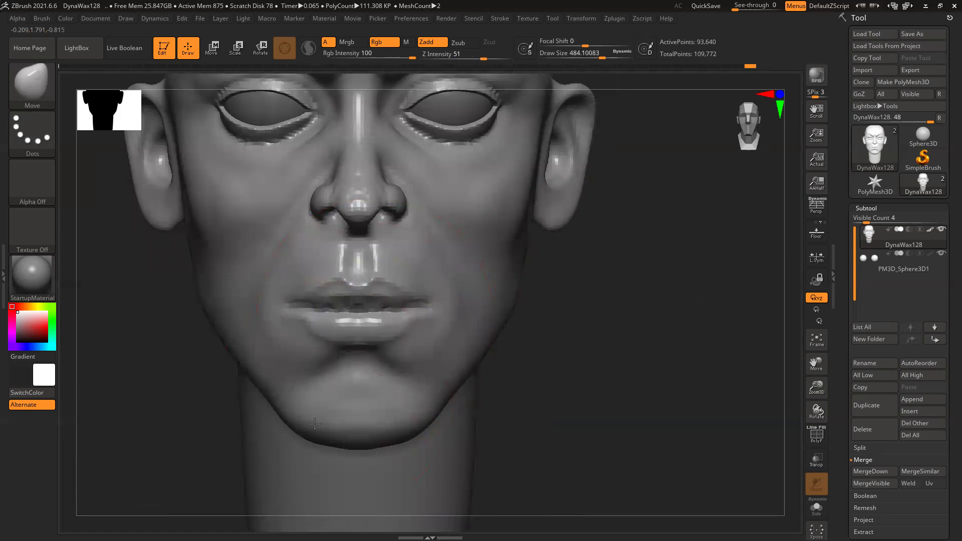
# Raise the lower lip and reposition the mouth corners with the Move brush at draw size about 305
pyautogui.press('space')
pyautogui.moveTo(363, 366)
pyautogui.mouseDown()
pyautogui.moveTo(353, 366)
pyautogui.moveTo(359, 333)
pyautogui.mouseUp()
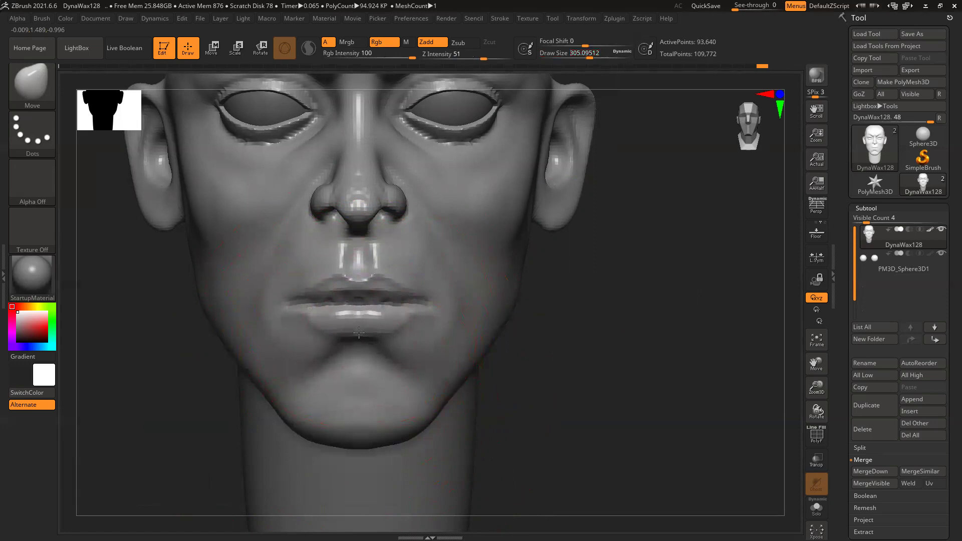
pyautogui.moveTo(289, 302); pyautogui.dragTo(288, 315)
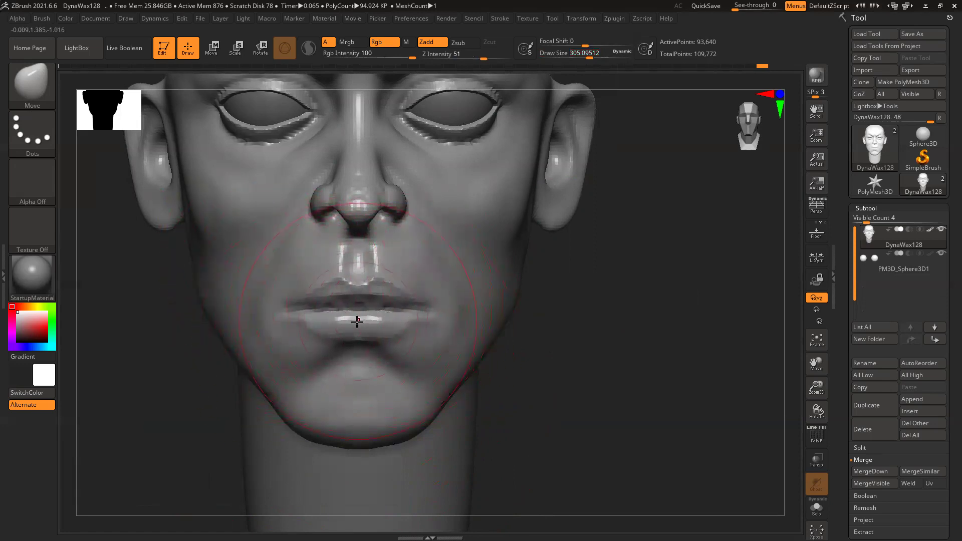
pyautogui.moveTo(353, 336)
pyautogui.mouseDown()
pyautogui.moveTo(356, 329)
pyautogui.moveTo(340, 328)
pyautogui.mouseUp()
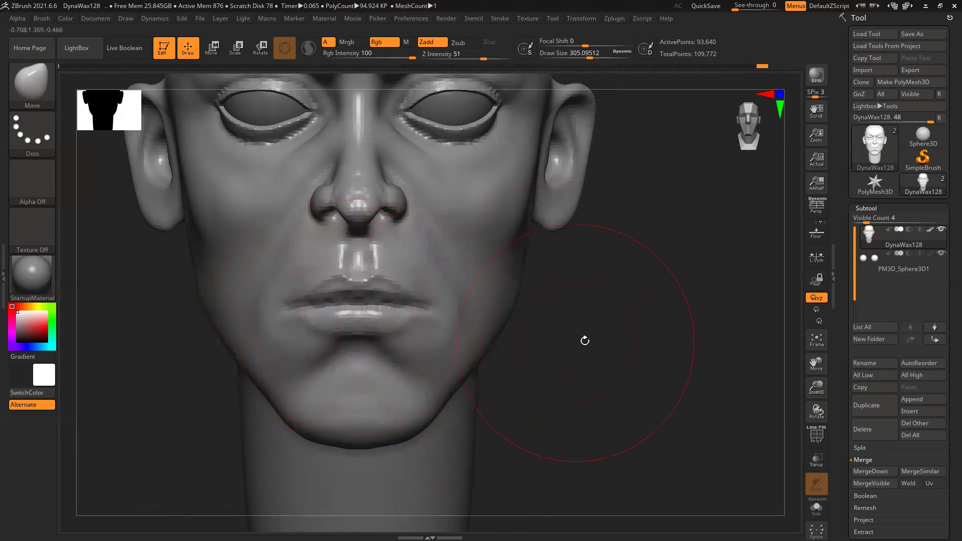
# Reshape the sides of the jaw and cheeks below the ears with the Move brush
pyautogui.moveTo(585, 341); pyautogui.dragTo(500, 337)
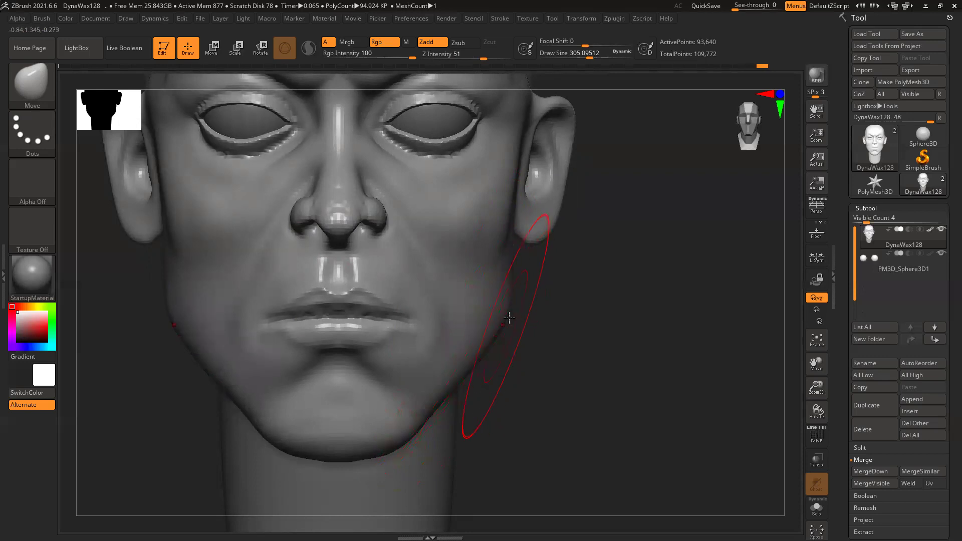
pyautogui.moveTo(514, 256); pyautogui.dragTo(522, 256)
pyautogui.moveTo(502, 331); pyautogui.dragTo(509, 331)
pyautogui.moveTo(646, 260)
pyautogui.mouseDown()
pyautogui.moveTo(616, 318)
pyautogui.moveTo(501, 255)
pyautogui.mouseUp()
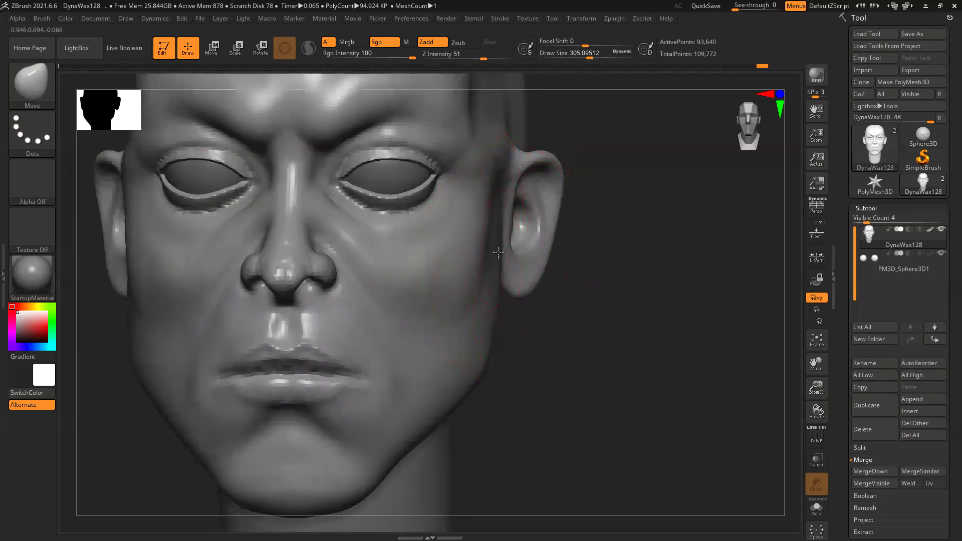
pyautogui.moveTo(584, 322); pyautogui.dragTo(543, 341)
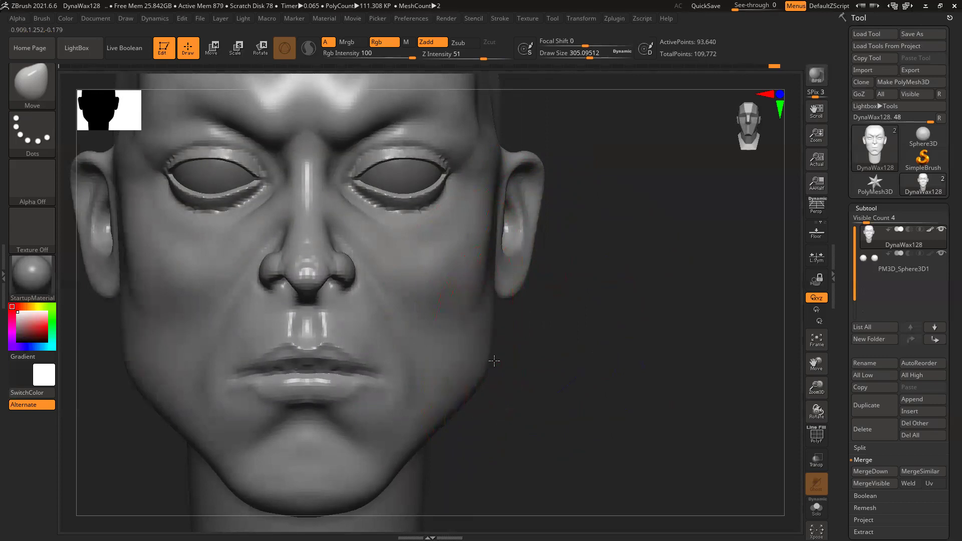
pyautogui.moveTo(546, 379); pyautogui.dragTo(640, 326)
pyautogui.moveTo(560, 342); pyautogui.dragTo(537, 350)
pyautogui.moveTo(354, 414)
pyautogui.mouseDown()
pyautogui.moveTo(323, 347)
pyautogui.moveTo(337, 333)
pyautogui.moveTo(279, 344)
pyautogui.moveTo(257, 300)
pyautogui.moveTo(181, 293)
pyautogui.moveTo(210, 347)
pyautogui.moveTo(210, 336)
pyautogui.mouseUp()
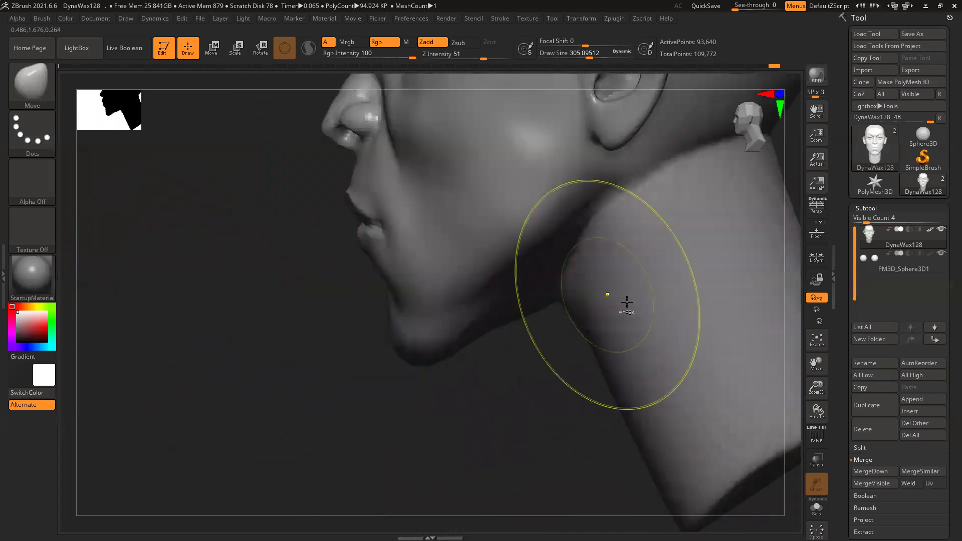
# Adjust the side of the head at the temples beside the ears with the Move brush
pyautogui.keyDown('ctrl'); pyautogui.moveTo(626, 302); pyautogui.dragTo(457, 365, button='right'); pyautogui.keyUp('ctrl')
pyautogui.moveTo(457, 365)
pyautogui.mouseDown()
pyautogui.moveTo(393, 369)
pyautogui.moveTo(648, 359)
pyautogui.moveTo(635, 356)
pyautogui.moveTo(646, 345)
pyautogui.moveTo(588, 344)
pyautogui.mouseUp()
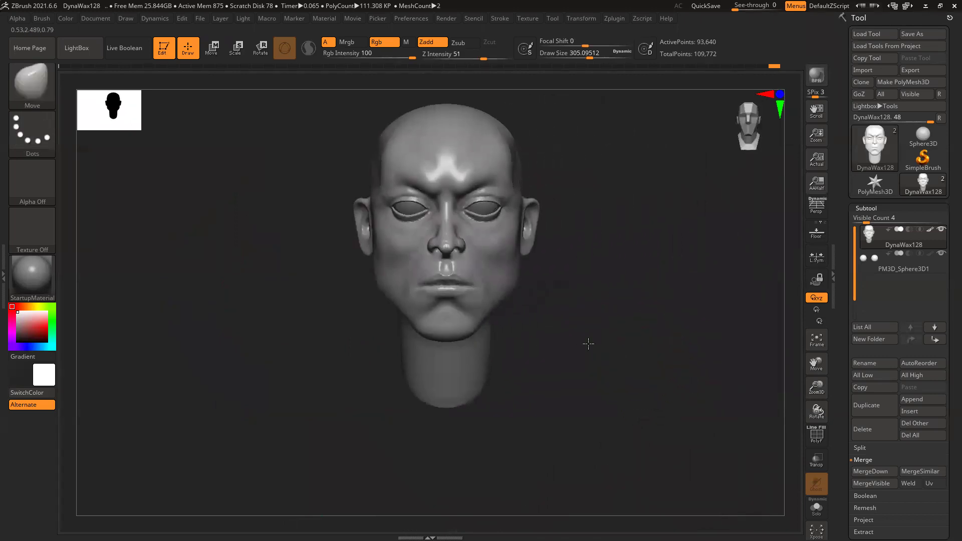
pyautogui.keyDown('ctrl'); pyautogui.moveTo(588, 344); pyautogui.dragTo(538, 368, button='right'); pyautogui.keyUp('ctrl')
pyautogui.press('s')
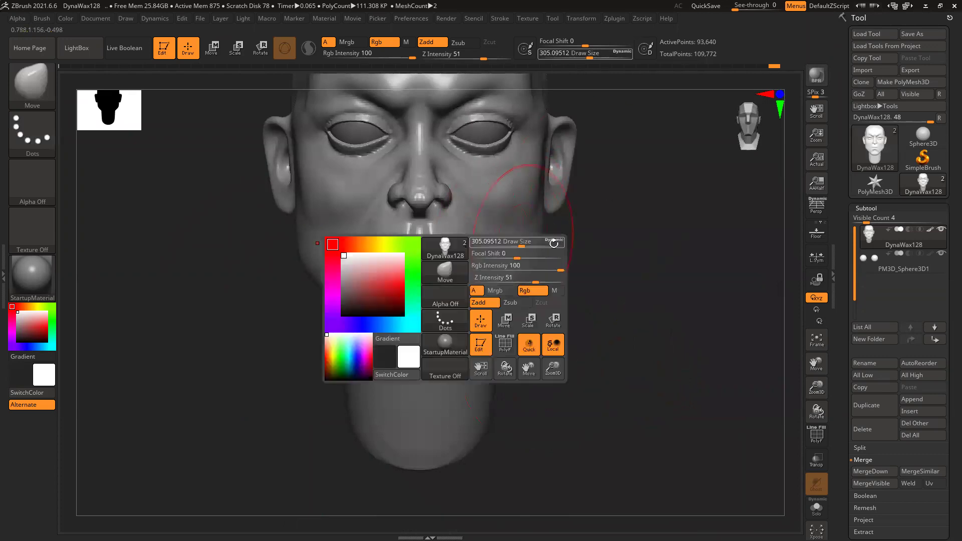
pyautogui.keyDown('alt'); pyautogui.moveTo(556, 303); pyautogui.dragTo(505, 387); pyautogui.keyUp('alt')
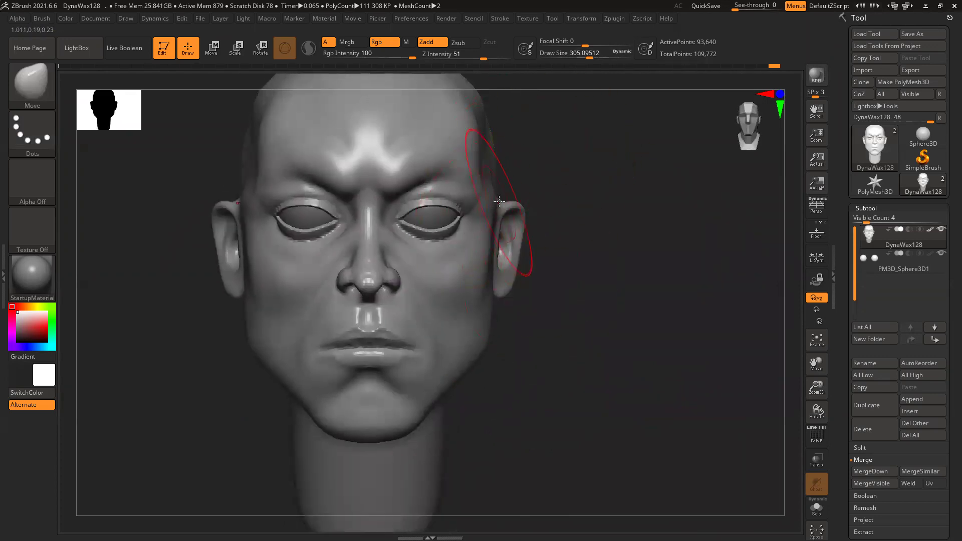
pyautogui.moveTo(485, 208); pyautogui.dragTo(487, 211)
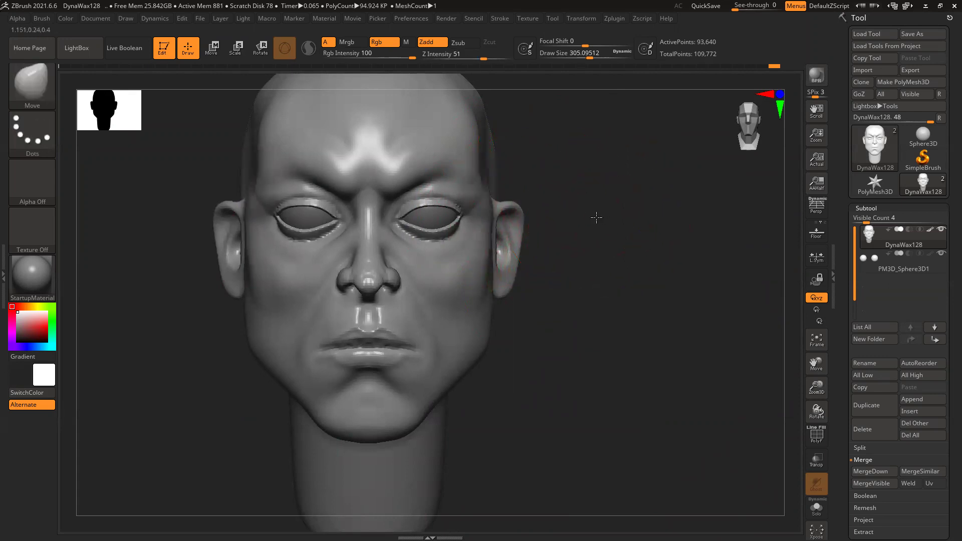
pyautogui.moveTo(595, 214); pyautogui.dragTo(500, 209)
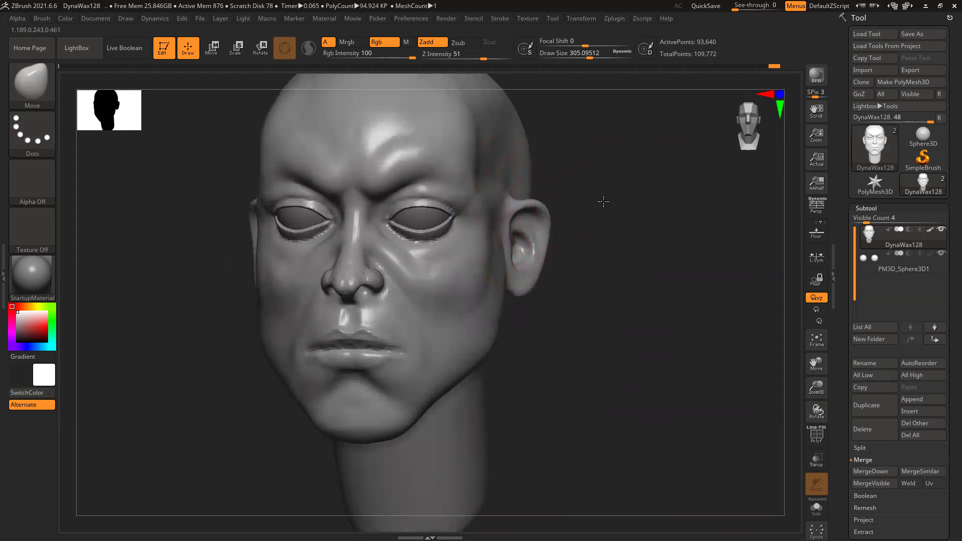
pyautogui.keyDown('shift'); pyautogui.moveTo(603, 201); pyautogui.dragTo(607, 204); pyautogui.keyUp('shift')
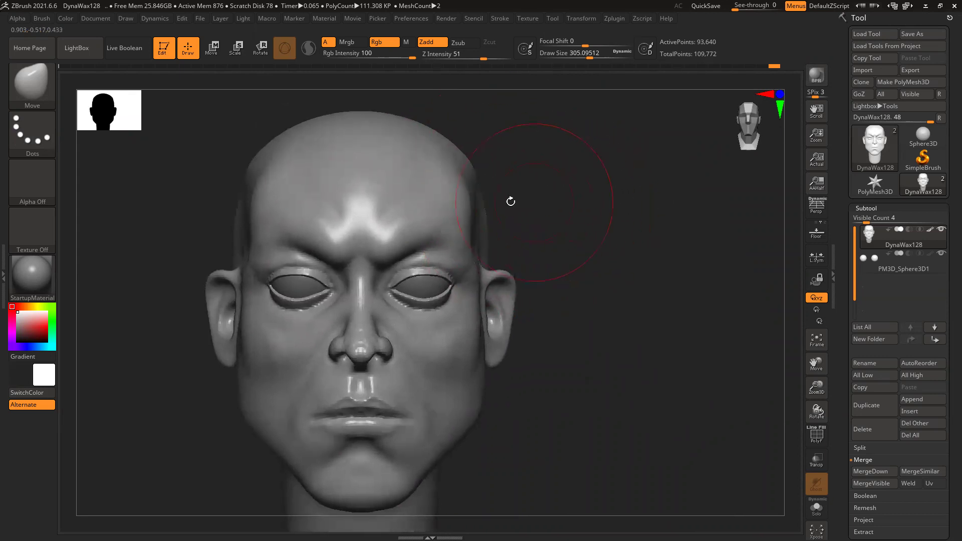
# Enlarge the Move brush to a draw size of about 676 and reshape the top of the skull and the upper forehead
pyautogui.press('space')
pyautogui.moveTo(433, 166); pyautogui.dragTo(454, 166)
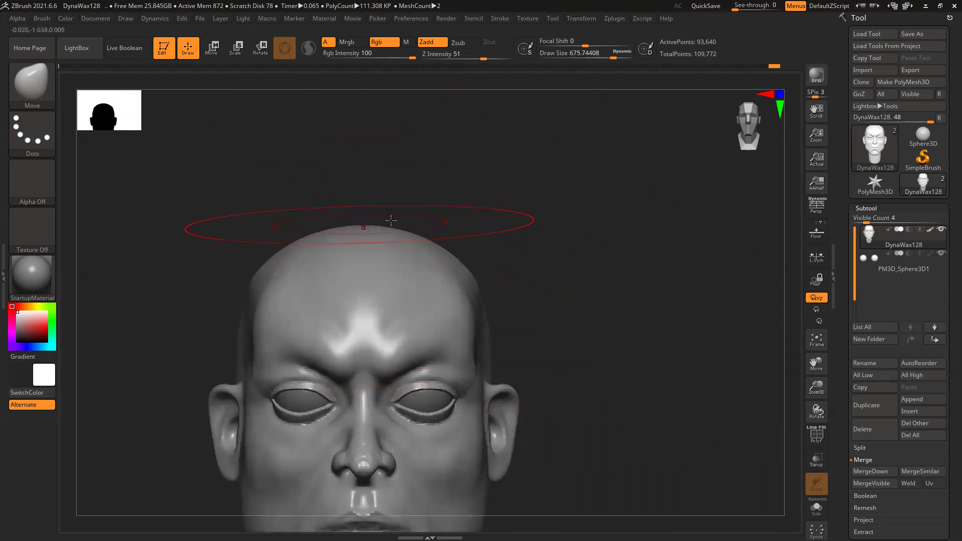
pyautogui.moveTo(507, 212); pyautogui.dragTo(464, 211)
pyautogui.moveTo(568, 229); pyautogui.dragTo(571, 224)
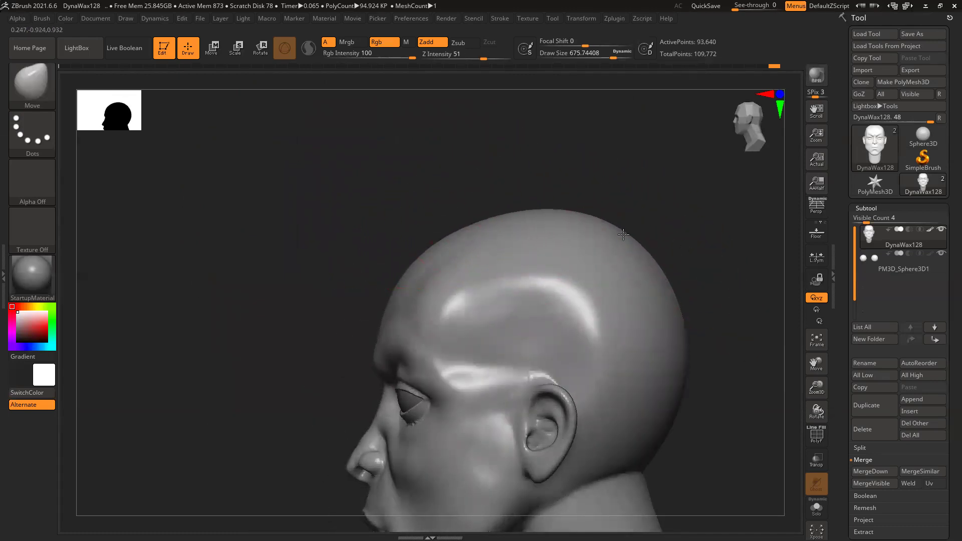
pyautogui.keyDown('alt'); pyautogui.moveTo(321, 203); pyautogui.dragTo(294, 140); pyautogui.keyUp('alt')
pyautogui.moveTo(405, 188); pyautogui.dragTo(399, 184)
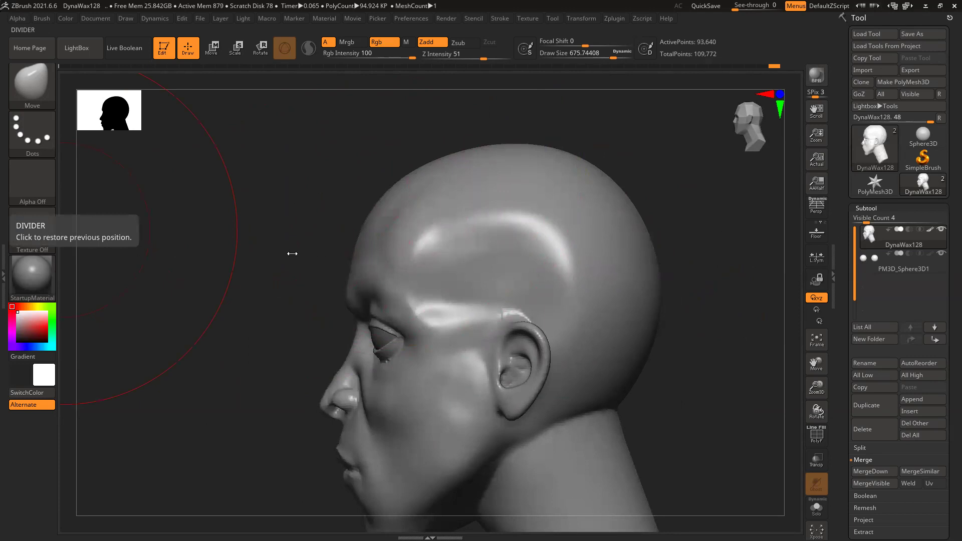
pyautogui.moveTo(290, 247); pyautogui.dragTo(448, 194)
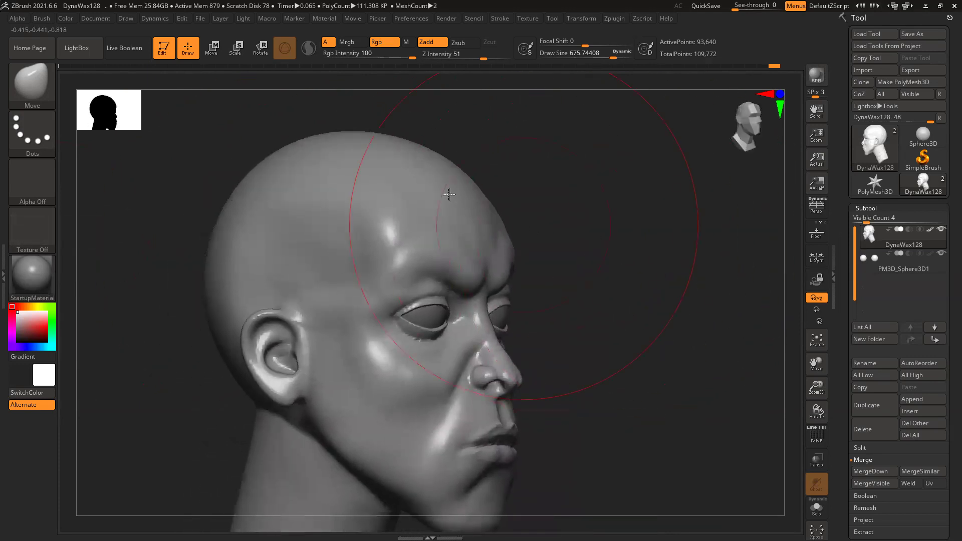
pyautogui.moveTo(421, 157); pyautogui.dragTo(426, 149)
# Round out the upper sides and back of the skull with the large Move brush
pyautogui.moveTo(601, 168)
pyautogui.mouseDown()
pyautogui.moveTo(525, 170)
pyautogui.moveTo(574, 178)
pyautogui.mouseUp()
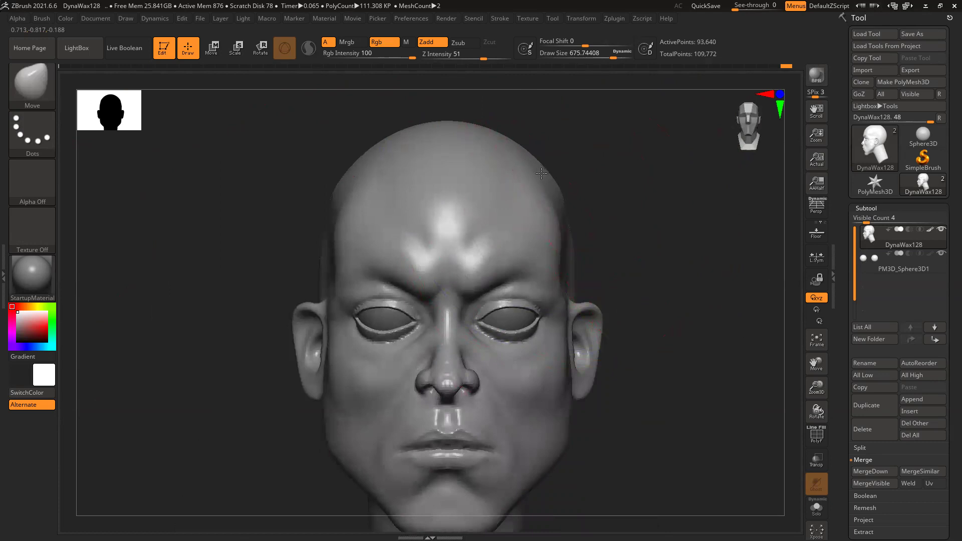
pyautogui.moveTo(597, 172); pyautogui.dragTo(693, 175)
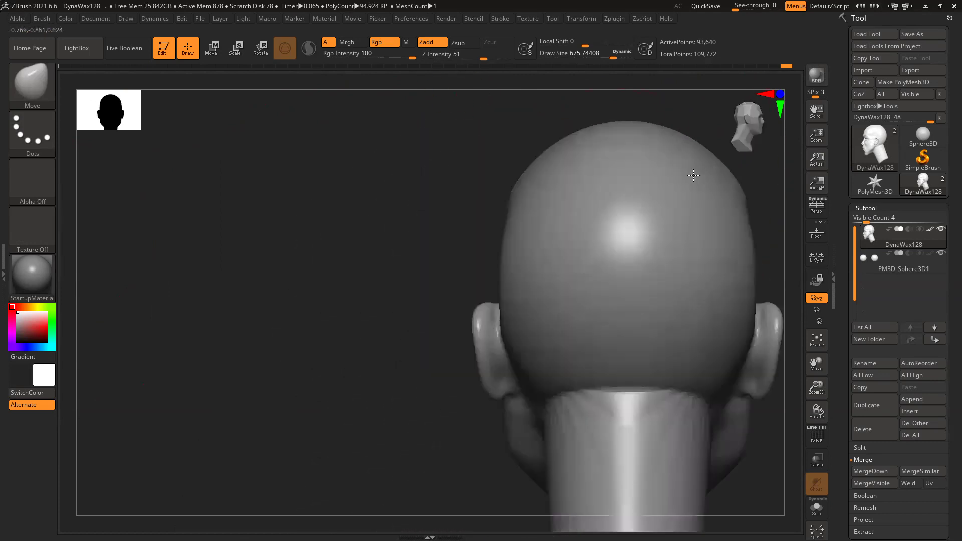
pyautogui.moveTo(747, 216); pyautogui.dragTo(759, 217)
pyautogui.moveTo(406, 216)
pyautogui.mouseDown()
pyautogui.moveTo(701, 206)
pyautogui.moveTo(667, 204)
pyautogui.mouseUp()
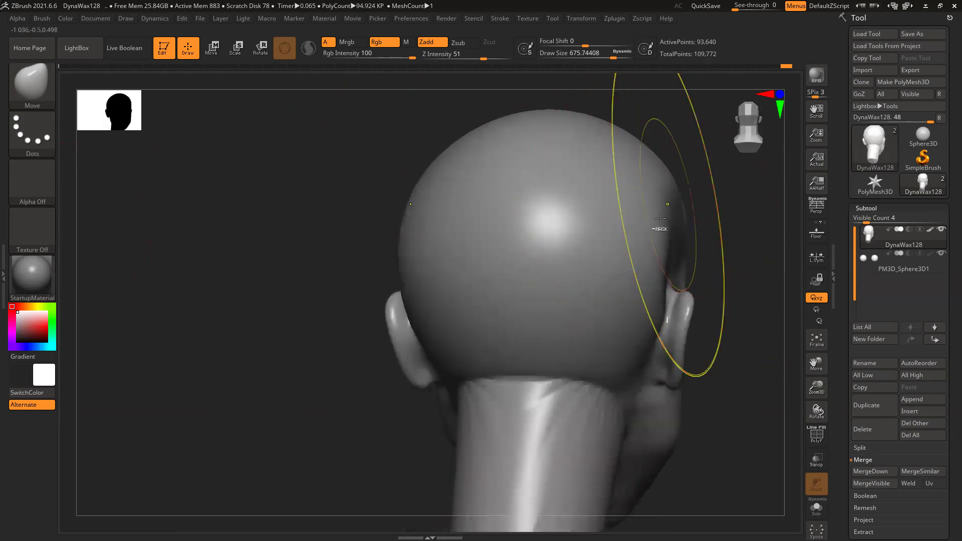
pyautogui.keyDown('ctrl'); pyautogui.moveTo(660, 218); pyautogui.dragTo(410, 211, button='right'); pyautogui.keyUp('ctrl')
pyautogui.moveTo(521, 254); pyautogui.dragTo(386, 250)
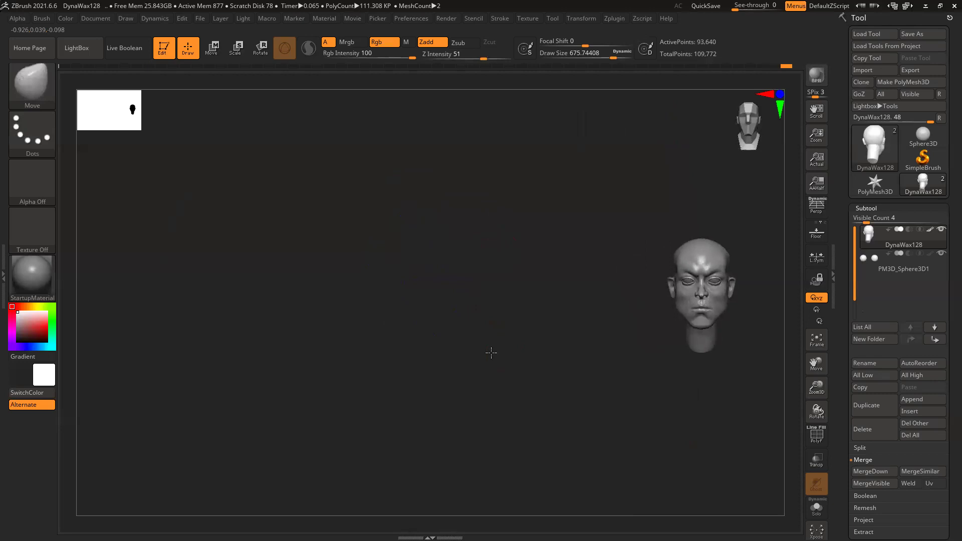
# Switch to the ClayBuildup brush at a draw size of about 124 and add light strokes beside the nose bridge and on the lower lip
pyautogui.keyDown('alt'); pyautogui.moveTo(490, 352); pyautogui.dragTo(312, 306, button='right'); pyautogui.keyUp('alt')
pyautogui.keyDown('ctrl'); pyautogui.moveTo(549, 271); pyautogui.dragTo(572, 363, button='right'); pyautogui.keyUp('ctrl')
pyautogui.keyDown('alt'); pyautogui.moveTo(632, 336); pyautogui.dragTo(614, 358, button='right'); pyautogui.keyUp('alt')
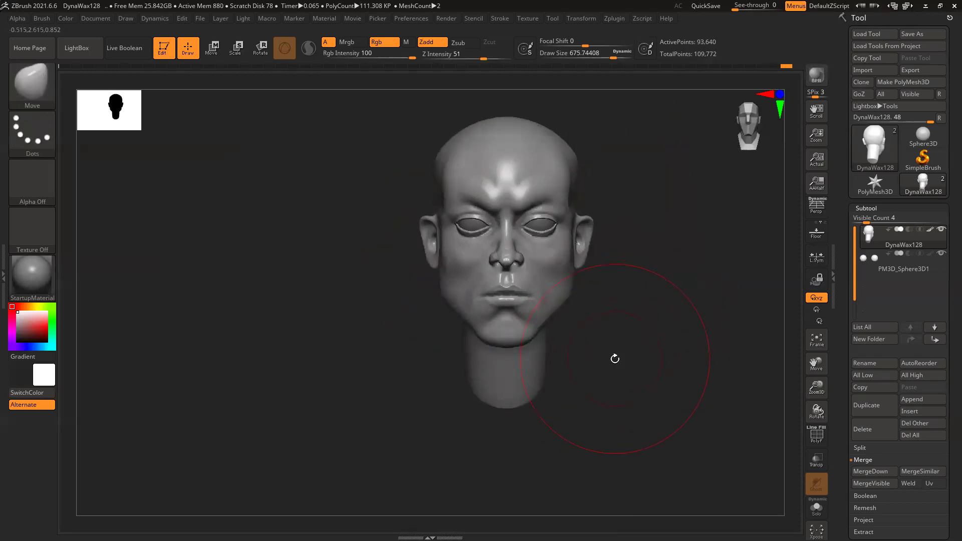
pyautogui.press('b')
pyautogui.press('c')
pyautogui.press('b')
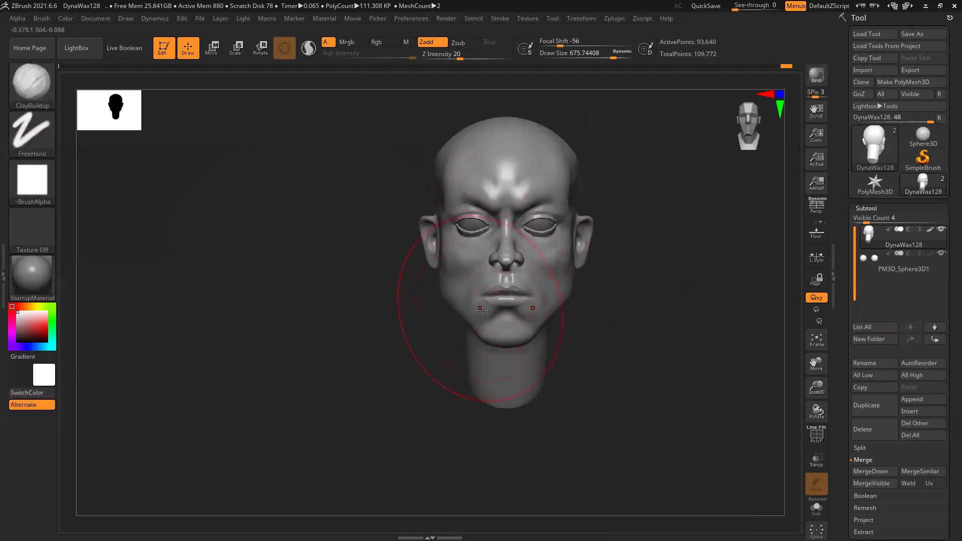
pyautogui.press('space')
pyautogui.moveTo(484, 311); pyautogui.dragTo(468, 311)
pyautogui.moveTo(727, 363)
pyautogui.mouseDown()
pyautogui.moveTo(608, 329)
pyautogui.moveTo(584, 337)
pyautogui.moveTo(590, 344)
pyautogui.mouseUp()
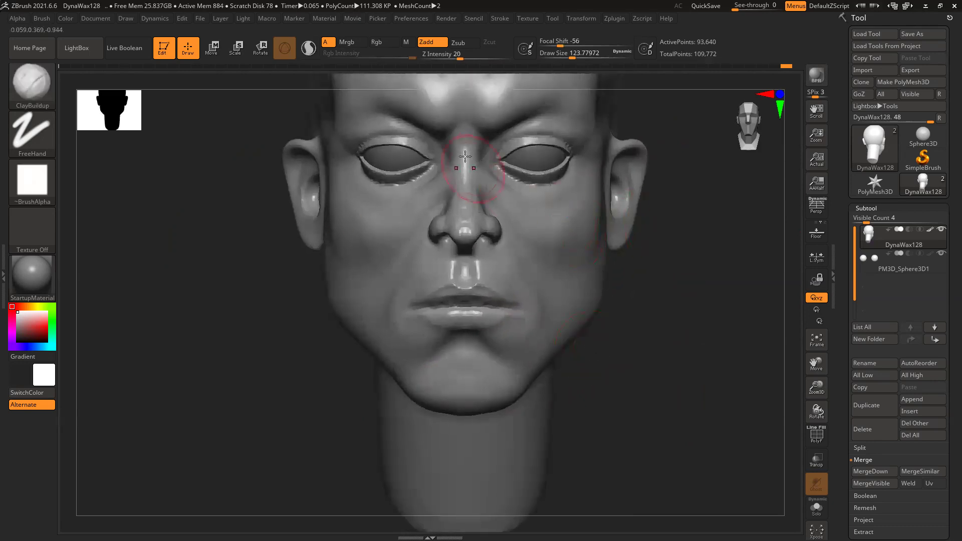
pyautogui.moveTo(461, 163)
pyautogui.mouseDown()
pyautogui.moveTo(458, 149)
pyautogui.moveTo(454, 176)
pyautogui.moveTo(461, 125)
pyautogui.moveTo(457, 208)
pyautogui.moveTo(442, 181)
pyautogui.mouseUp()
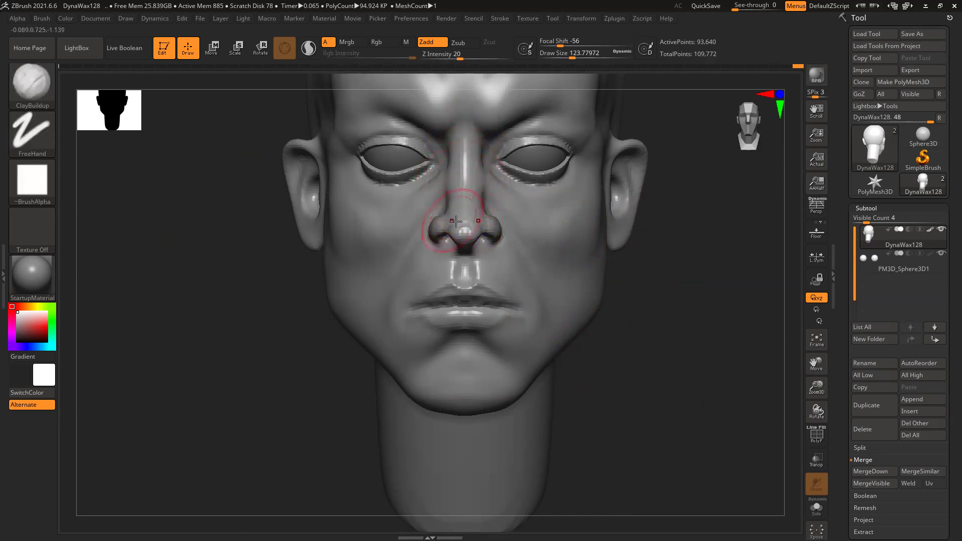
pyautogui.moveTo(438, 326); pyautogui.dragTo(465, 324)
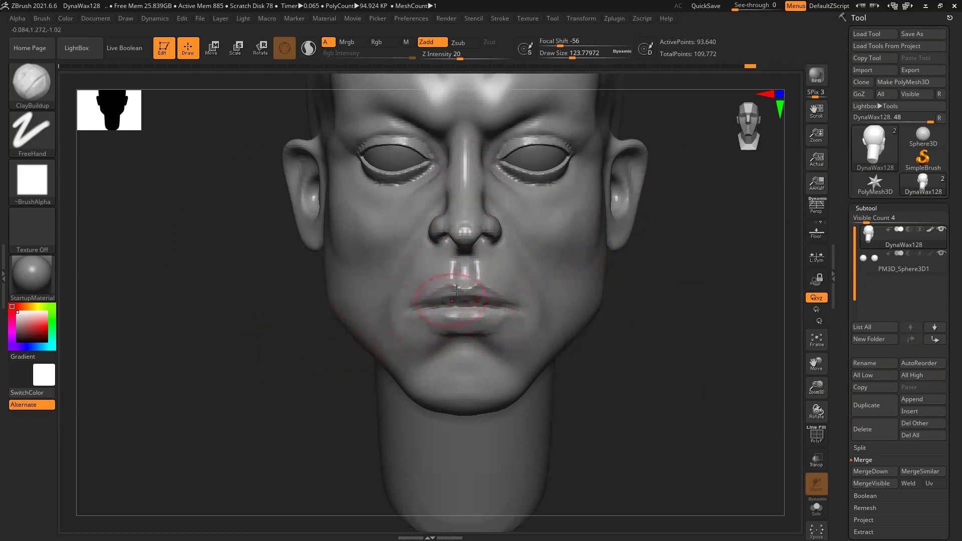
# Reduce the ClayBuildup draw size to about 68 and build up volume between the nostrils and the upper lip
pyautogui.press('[')
pyautogui.moveTo(450, 263); pyautogui.dragTo(458, 260)
pyautogui.press('[')
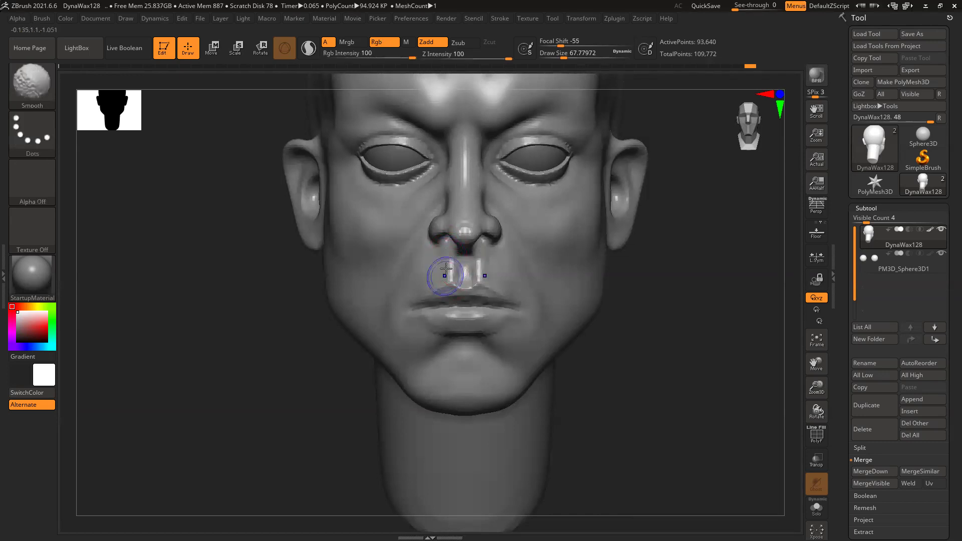
pyautogui.moveTo(697, 296); pyautogui.dragTo(481, 150)
pyautogui.press('ctrl')
pyautogui.keyDown('ctrl'); pyautogui.moveTo(382, 291); pyautogui.dragTo(431, 345, button='right'); pyautogui.keyUp('ctrl')
pyautogui.keyDown('ctrl'); pyautogui.moveTo(613, 267); pyautogui.dragTo(616, 275, button='right'); pyautogui.keyUp('ctrl')
pyautogui.moveTo(482, 212)
pyautogui.keyDown('alt'); pyautogui.mouseDown()
pyautogui.moveTo(489, 265)
pyautogui.moveTo(457, 262)
pyautogui.mouseUp(); pyautogui.keyUp('alt')
pyautogui.moveTo(470, 217); pyautogui.dragTo(455, 253)
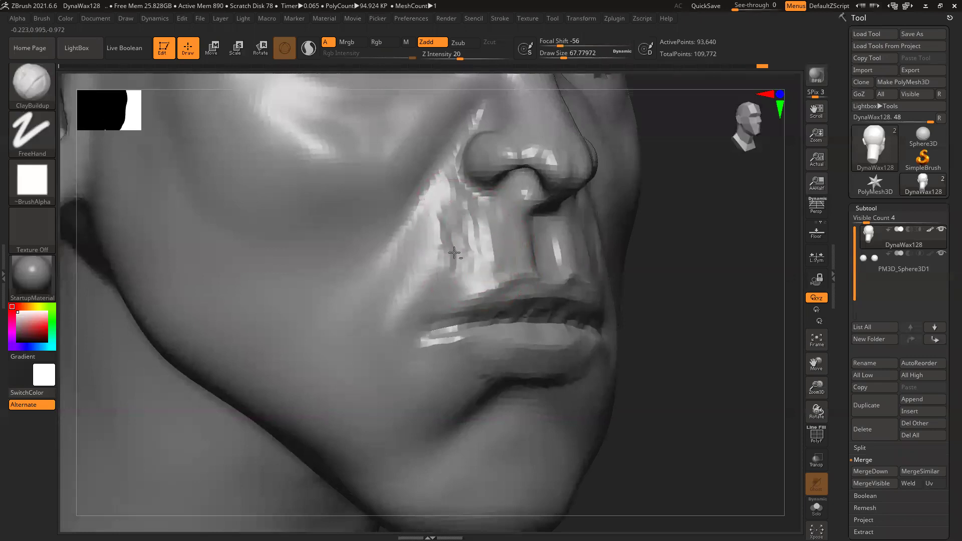
pyautogui.moveTo(449, 193)
pyautogui.mouseDown()
pyautogui.moveTo(438, 235)
pyautogui.moveTo(483, 263)
pyautogui.mouseUp()
# Smooth the built-up area above the upper lip and refine the edge of the philtrum
pyautogui.moveTo(496, 220)
pyautogui.keyDown('shift'); pyautogui.mouseDown()
pyautogui.moveTo(474, 259)
pyautogui.moveTo(420, 278)
pyautogui.moveTo(427, 249)
pyautogui.moveTo(431, 277)
pyautogui.moveTo(450, 275)
pyautogui.mouseUp(); pyautogui.keyUp('shift')
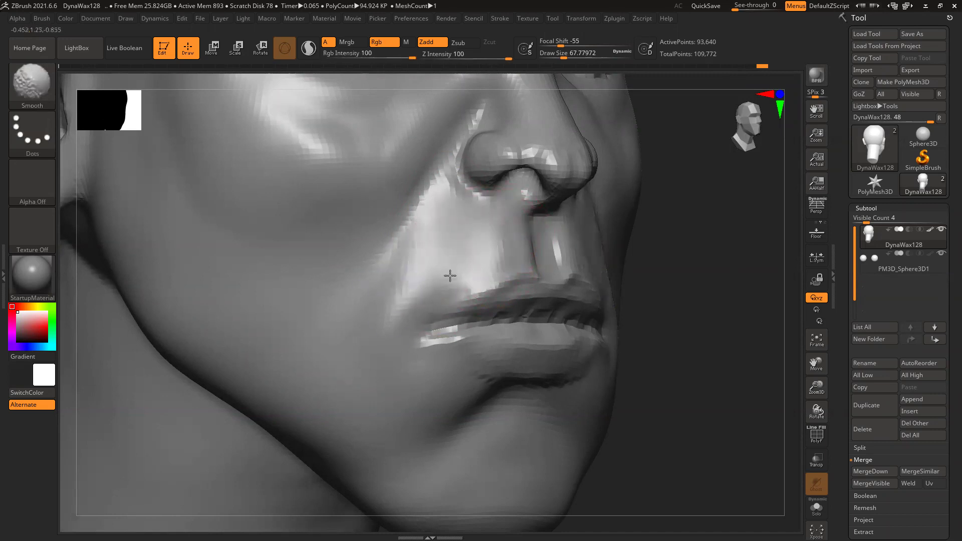
pyautogui.keyDown('shift'); pyautogui.moveTo(494, 227); pyautogui.dragTo(520, 264); pyautogui.keyUp('shift')
pyautogui.moveTo(445, 283); pyautogui.dragTo(502, 276)
pyautogui.moveTo(511, 213); pyautogui.dragTo(522, 268)
pyautogui.moveTo(516, 208)
pyautogui.mouseDown()
pyautogui.moveTo(533, 275)
pyautogui.moveTo(459, 279)
pyautogui.moveTo(506, 208)
pyautogui.mouseUp()
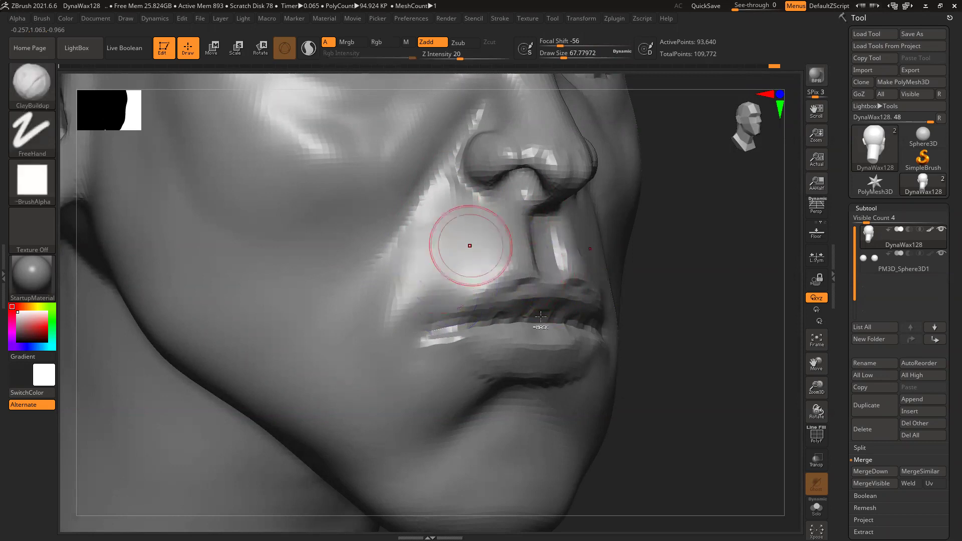
# Build up the chin with ClayBuildup, enlarging the draw size to about 108, and smooth the added volume
pyautogui.keyDown('ctrl'); pyautogui.moveTo(540, 317); pyautogui.dragTo(603, 337, button='right'); pyautogui.keyUp('ctrl')
pyautogui.moveTo(732, 355); pyautogui.dragTo(671, 354, button='right')
pyautogui.moveTo(516, 379)
pyautogui.keyDown('alt'); pyautogui.mouseDown(button='right')
pyautogui.moveTo(468, 311)
pyautogui.moveTo(476, 328)
pyautogui.mouseUp(button='right'); pyautogui.keyUp('alt')
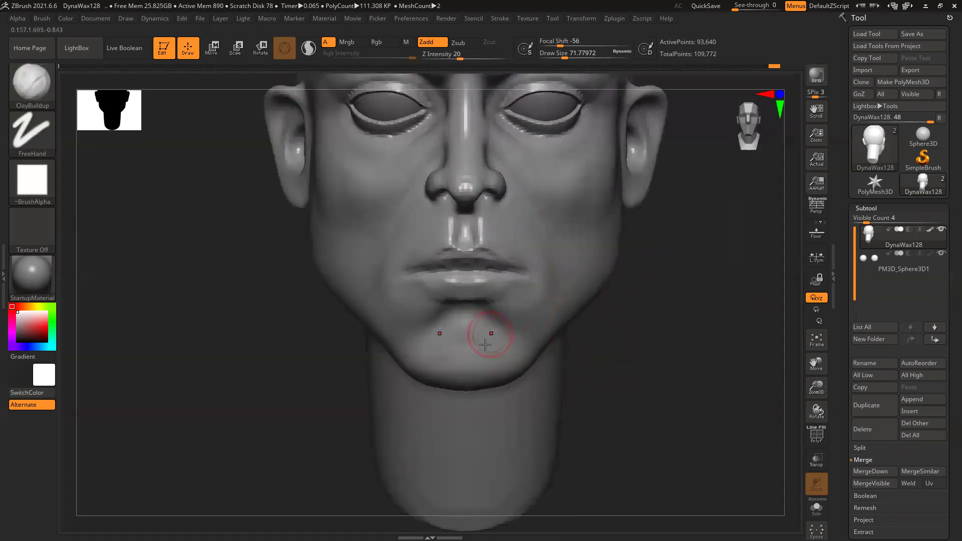
pyautogui.moveTo(450, 332)
pyautogui.mouseDown()
pyautogui.moveTo(428, 362)
pyautogui.moveTo(448, 334)
pyautogui.moveTo(438, 355)
pyautogui.mouseUp()
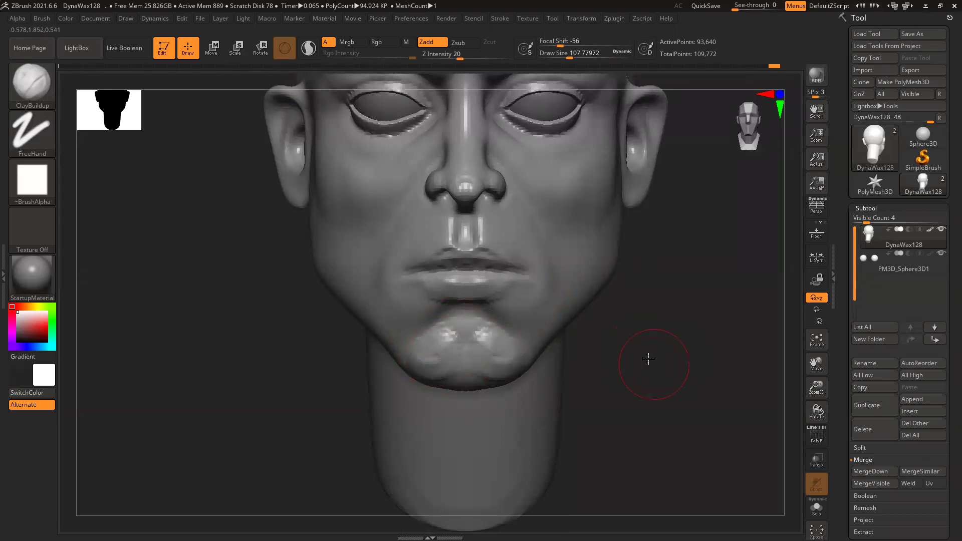
pyautogui.moveTo(648, 359); pyautogui.dragTo(459, 342)
pyautogui.moveTo(413, 317)
pyautogui.mouseDown()
pyautogui.moveTo(401, 324)
pyautogui.moveTo(411, 357)
pyautogui.moveTo(432, 370)
pyautogui.moveTo(433, 350)
pyautogui.moveTo(418, 374)
pyautogui.mouseUp()
pyautogui.moveTo(473, 349)
pyautogui.keyDown('shift'); pyautogui.mouseDown()
pyautogui.moveTo(425, 384)
pyautogui.moveTo(400, 346)
pyautogui.moveTo(452, 329)
pyautogui.mouseUp(); pyautogui.keyUp('shift')
pyautogui.moveTo(698, 355)
pyautogui.mouseDown()
pyautogui.moveTo(723, 359)
pyautogui.moveTo(629, 355)
pyautogui.mouseUp()
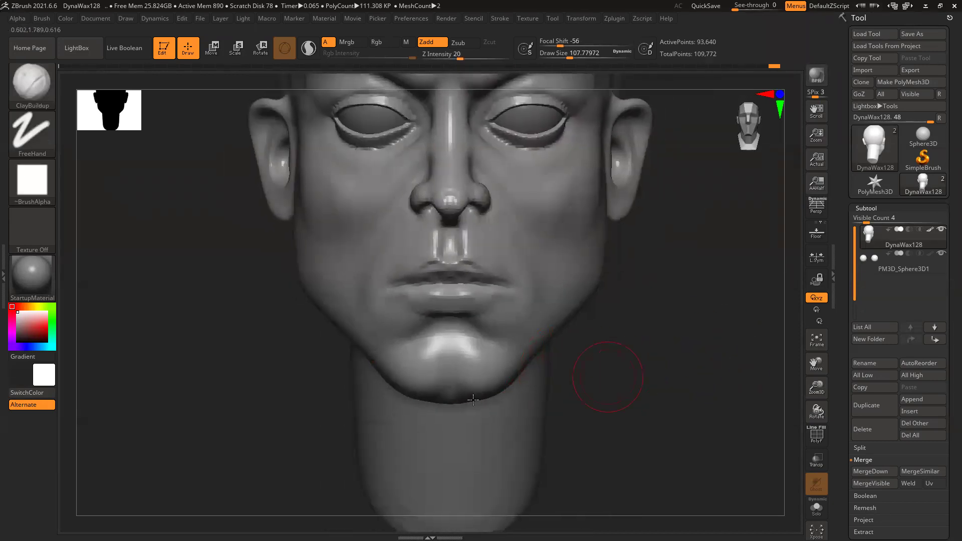
# Switch to the Move brush, enlarge its draw size to about 220, and adjust the lower edge of the chin
pyautogui.press('b')
pyautogui.press('m')
pyautogui.press('v')
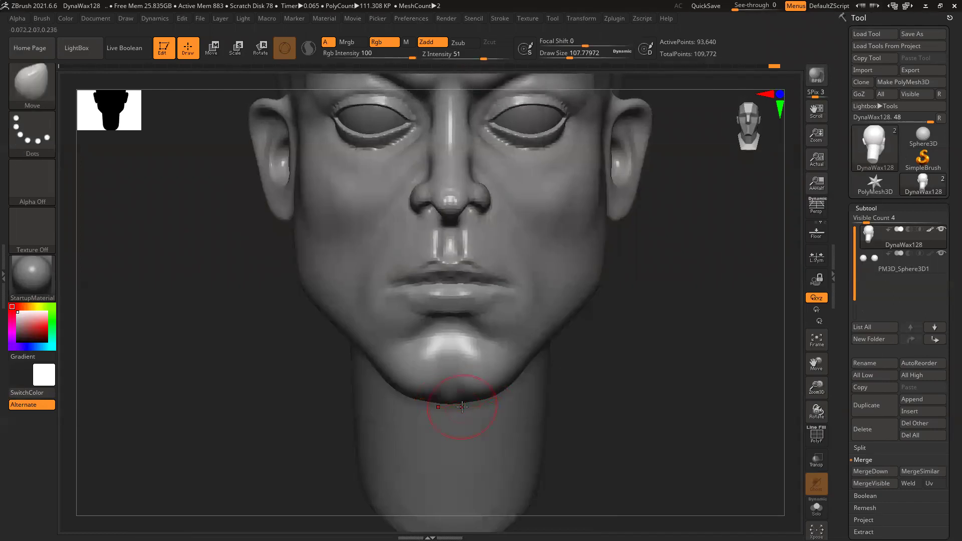
pyautogui.press(']')
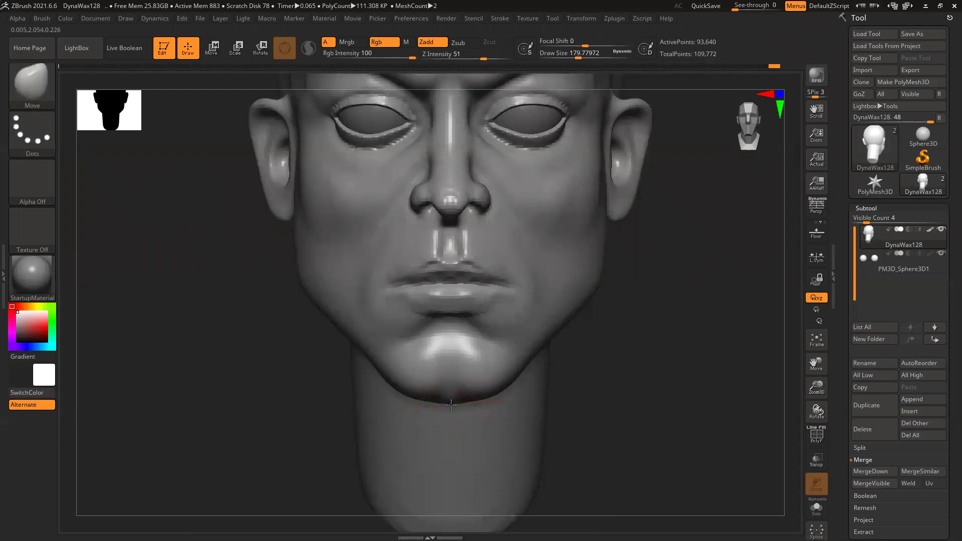
pyautogui.moveTo(638, 363); pyautogui.dragTo(576, 365)
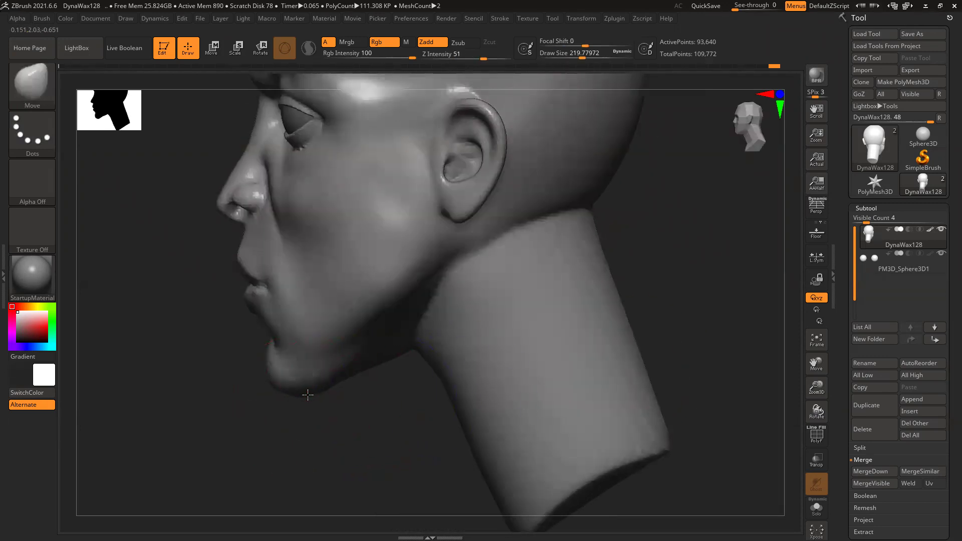
pyautogui.moveTo(354, 440)
pyautogui.mouseDown()
pyautogui.moveTo(387, 440)
pyautogui.moveTo(532, 354)
pyautogui.moveTo(574, 344)
pyautogui.mouseUp()
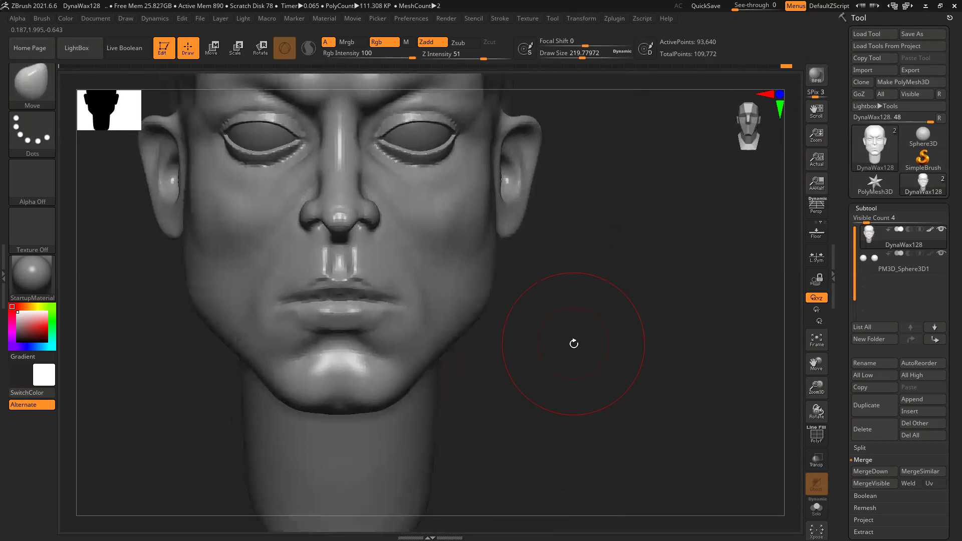
# Enlarge the Move brush's draw size to about 400, adjust the jaw and lower face, and check the head from front and side
pyautogui.press('space')
pyautogui.moveTo(476, 298); pyautogui.dragTo(494, 298)
pyautogui.moveTo(567, 278); pyautogui.dragTo(536, 301)
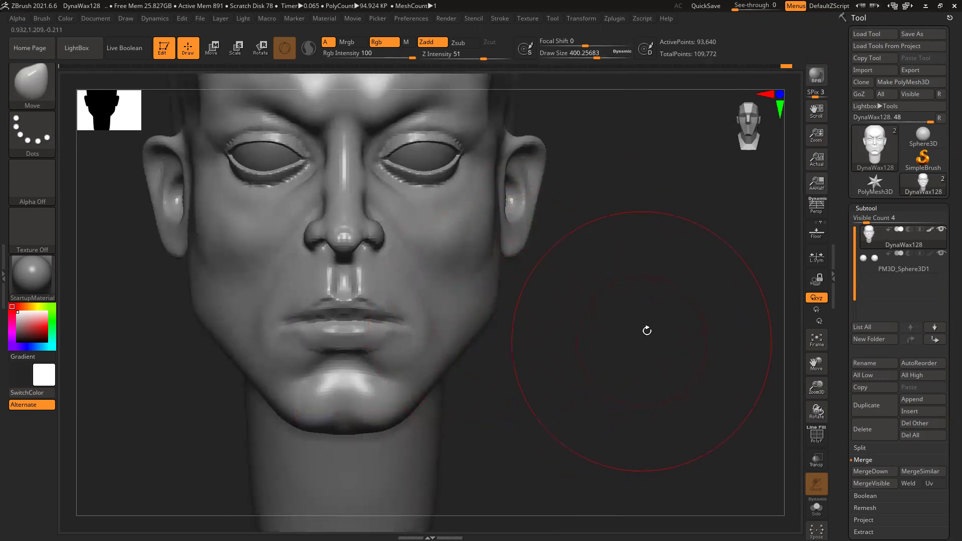
pyautogui.moveTo(556, 291)
pyautogui.keyDown('ctrl'); pyautogui.mouseDown(button='right')
pyautogui.moveTo(540, 311)
pyautogui.moveTo(545, 300)
pyautogui.mouseUp(button='right'); pyautogui.keyUp('ctrl')
pyautogui.keyDown('ctrl'); pyautogui.moveTo(551, 376); pyautogui.dragTo(535, 347, button='right'); pyautogui.keyUp('ctrl')
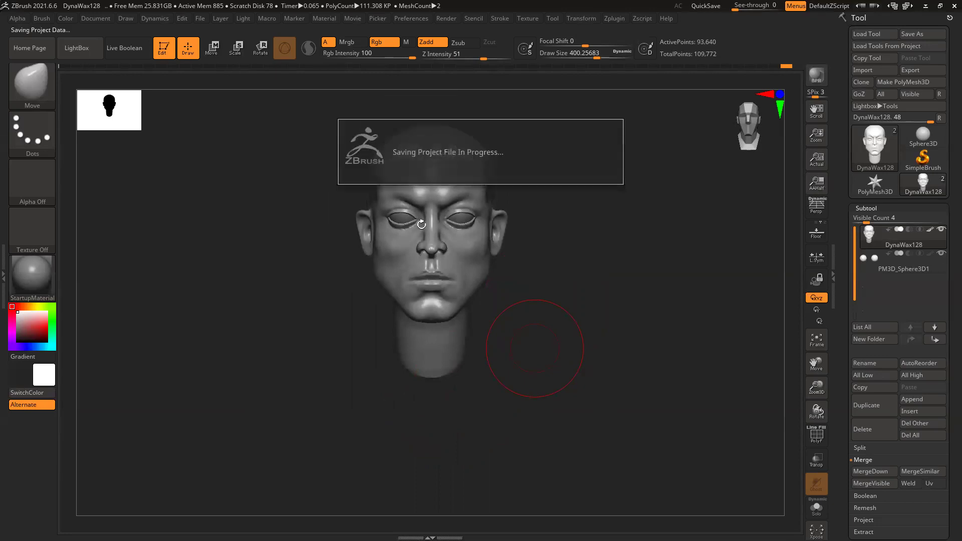
pyautogui.moveTo(564, 291); pyautogui.dragTo(597, 323)
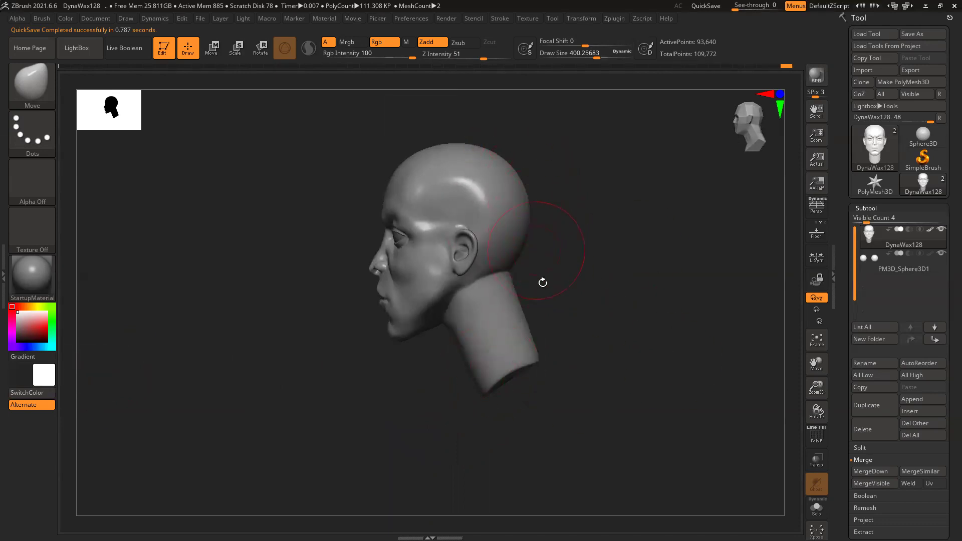
pyautogui.moveTo(598, 338); pyautogui.dragTo(633, 332)
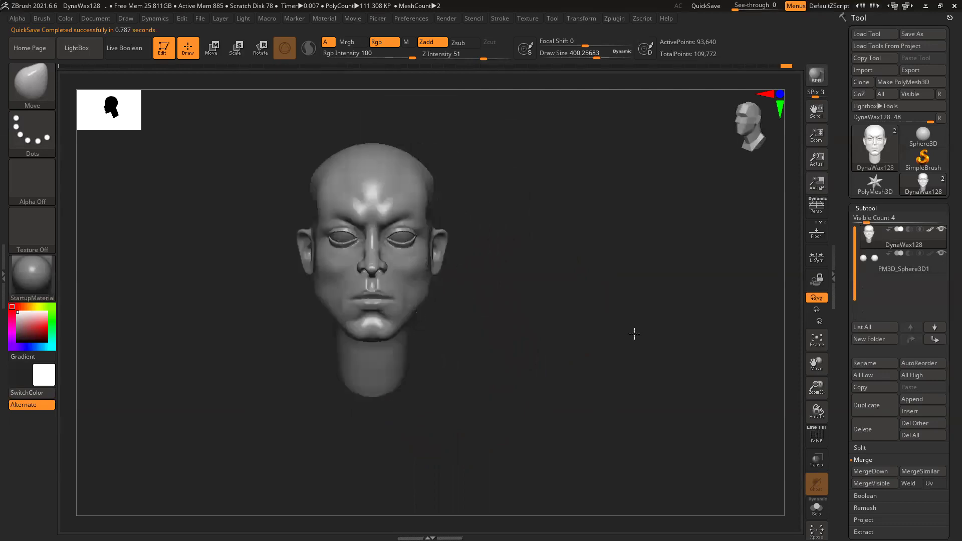
pyautogui.moveTo(542, 349); pyautogui.dragTo(554, 339)
# Reshape the ear's inner rim, lobe and upper edge with the Move brush at draw sizes of about 62 to 118
pyautogui.moveTo(456, 248)
pyautogui.keyDown('ctrl'); pyautogui.mouseDown(button='right')
pyautogui.moveTo(536, 339)
pyautogui.moveTo(549, 324)
pyautogui.mouseUp(button='right'); pyautogui.keyUp('ctrl')
pyautogui.press('space')
pyautogui.moveTo(504, 293); pyautogui.dragTo(472, 295)
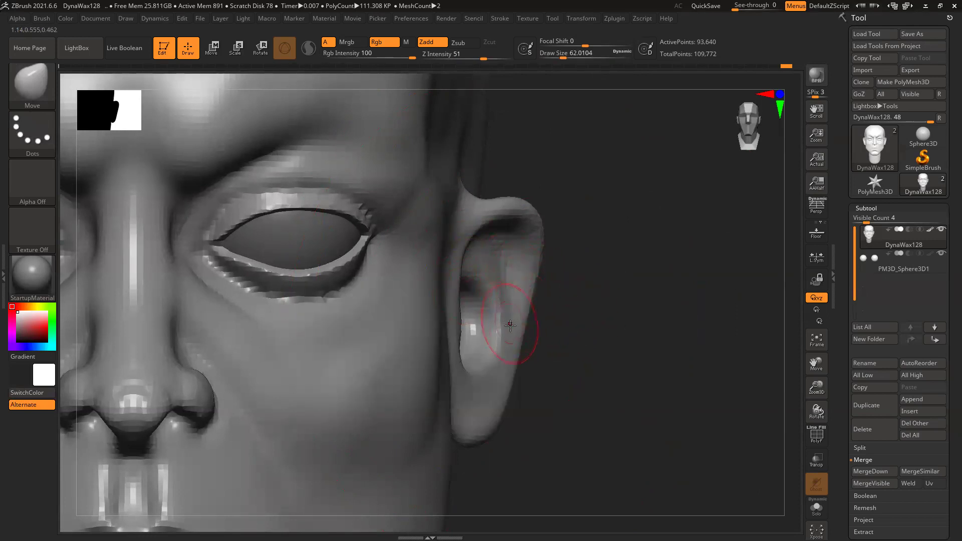
pyautogui.moveTo(497, 308)
pyautogui.mouseDown()
pyautogui.moveTo(517, 308)
pyautogui.moveTo(491, 261)
pyautogui.moveTo(542, 282)
pyautogui.moveTo(526, 272)
pyautogui.mouseUp()
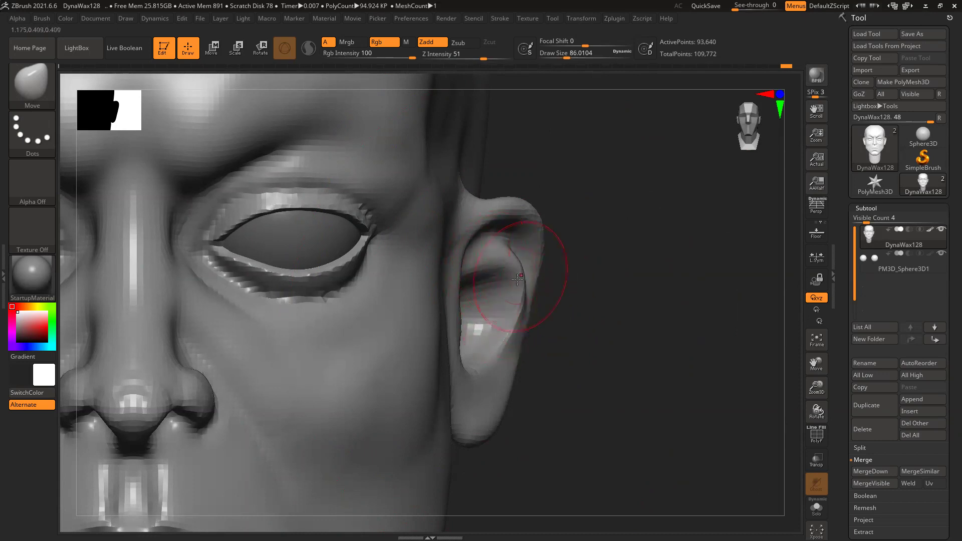
pyautogui.moveTo(514, 335); pyautogui.dragTo(500, 362)
pyautogui.moveTo(500, 394); pyautogui.dragTo(487, 396)
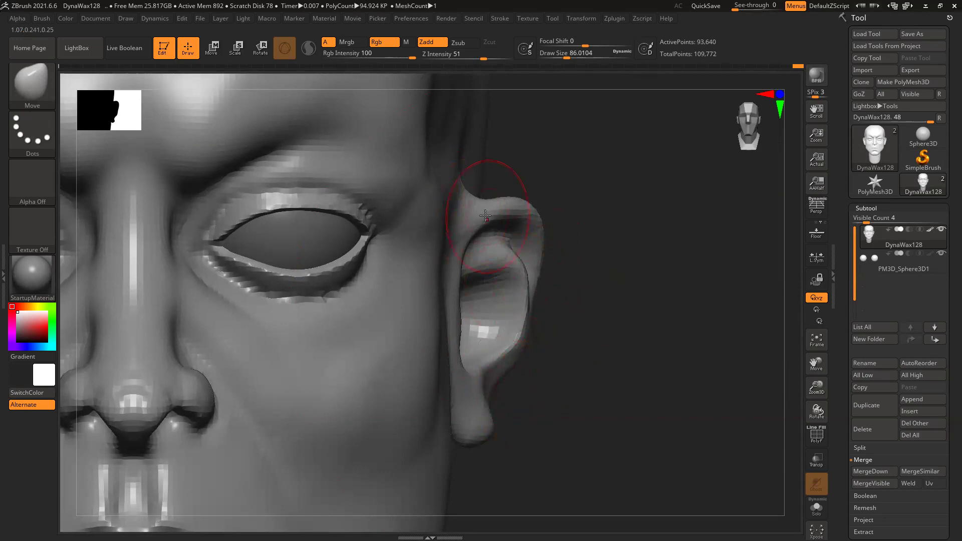
pyautogui.press(']')
pyautogui.moveTo(520, 201)
pyautogui.mouseDown()
pyautogui.moveTo(505, 150)
pyautogui.moveTo(479, 139)
pyautogui.mouseUp()
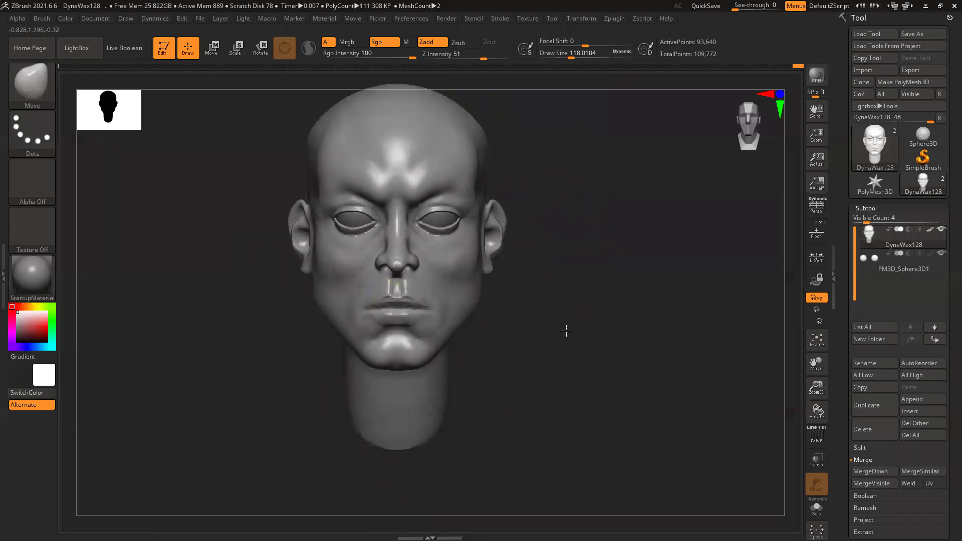
# Enlarge the Move brush's draw size to about 214 and reshape the mouth line and lips
pyautogui.moveTo(581, 296)
pyautogui.mouseDown()
pyautogui.moveTo(633, 291)
pyautogui.moveTo(586, 286)
pyautogui.moveTo(611, 314)
pyautogui.moveTo(558, 311)
pyautogui.moveTo(558, 320)
pyautogui.mouseUp()
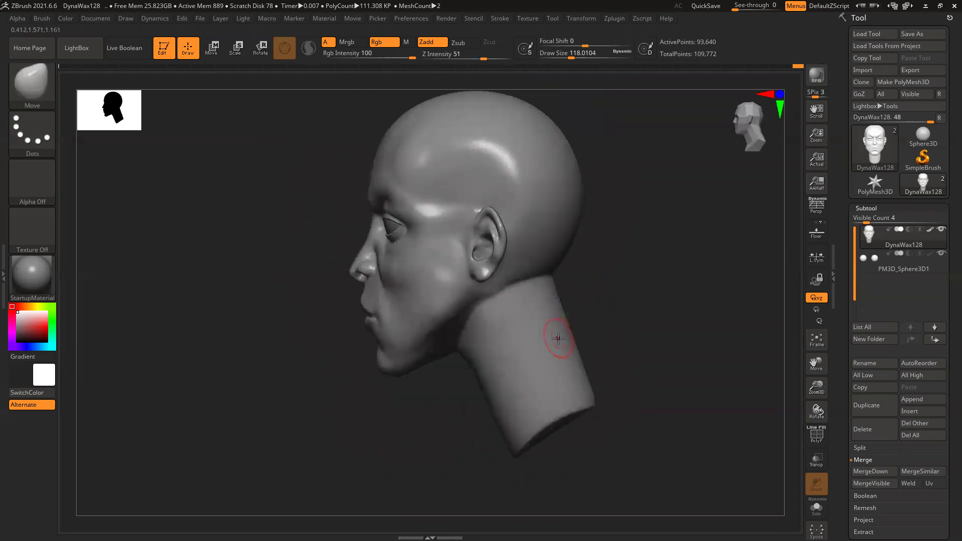
pyautogui.moveTo(618, 292); pyautogui.dragTo(659, 285)
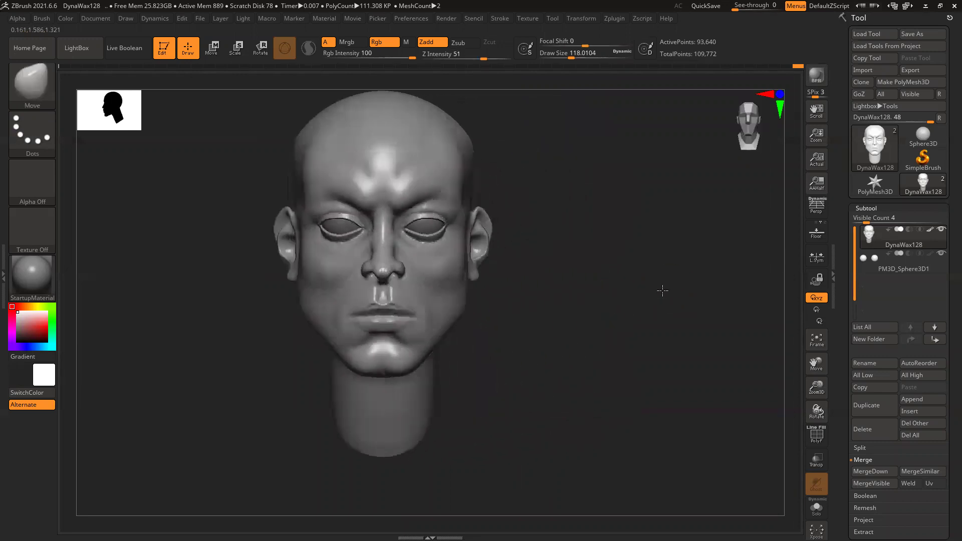
pyautogui.moveTo(593, 326); pyautogui.dragTo(595, 347)
pyautogui.keyDown('alt'); pyautogui.moveTo(586, 336); pyautogui.dragTo(589, 292, button='right'); pyautogui.keyUp('alt')
pyautogui.keyDown('ctrl'); pyautogui.moveTo(363, 354); pyautogui.dragTo(375, 398, button='right'); pyautogui.keyUp('ctrl')
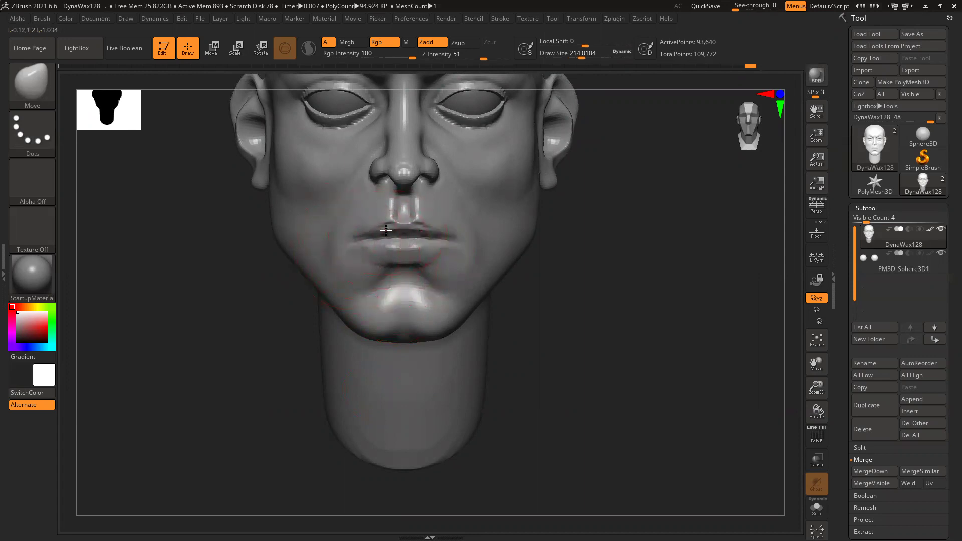
pyautogui.moveTo(384, 265); pyautogui.dragTo(382, 260)
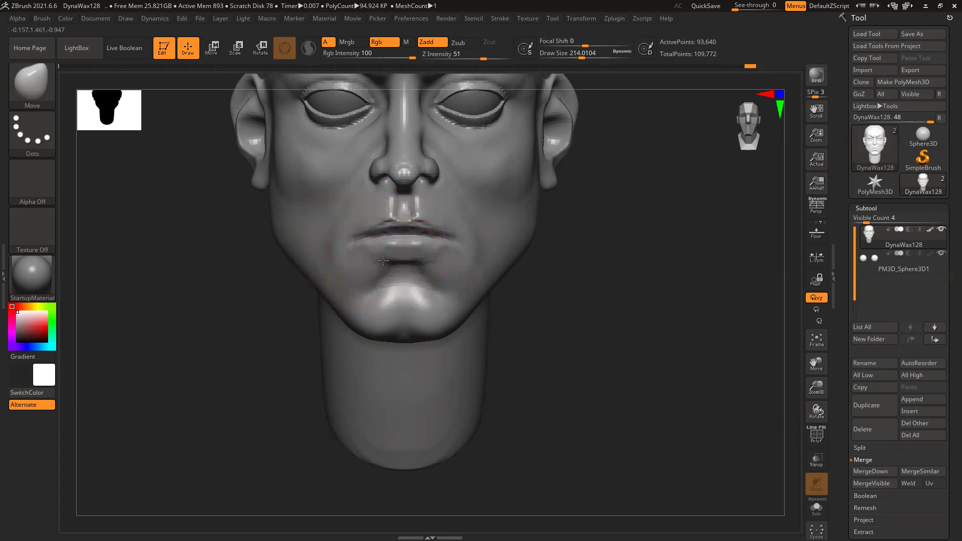
pyautogui.moveTo(622, 292)
pyautogui.mouseDown()
pyautogui.moveTo(620, 300)
pyautogui.moveTo(642, 304)
pyautogui.moveTo(616, 302)
pyautogui.mouseUp()
# Switch to ClayBuildup with a draw size of about 41 and build up the lower lip
pyautogui.keyDown('ctrl'); pyautogui.moveTo(459, 350); pyautogui.dragTo(550, 336, button='right'); pyautogui.keyUp('ctrl')
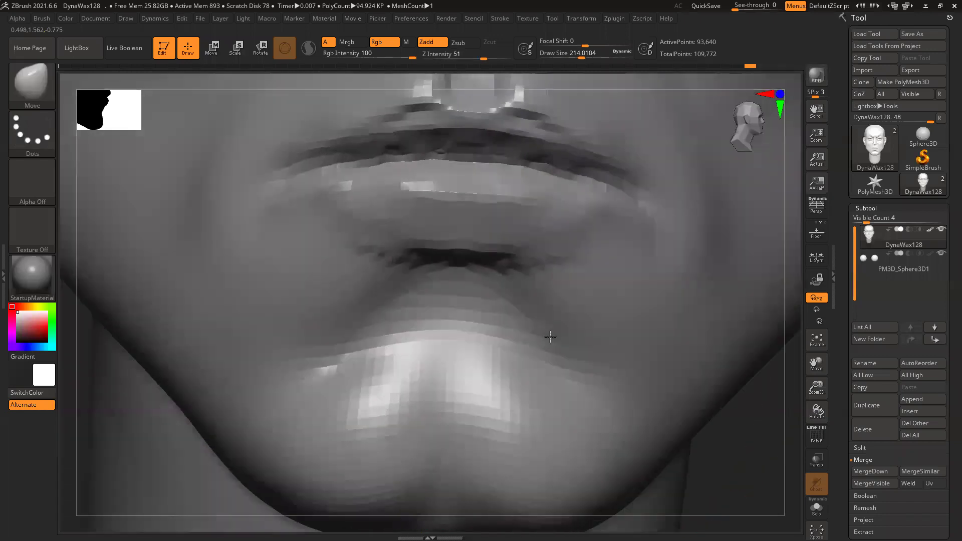
pyautogui.moveTo(550, 336); pyautogui.dragTo(496, 354)
pyautogui.press('b')
pyautogui.press('c')
pyautogui.press('b')
pyautogui.press('space')
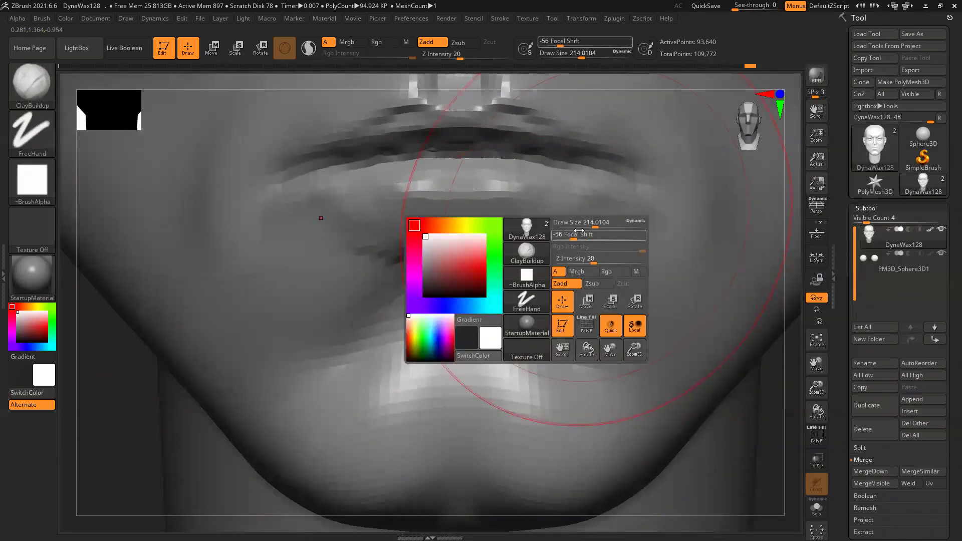
pyautogui.moveTo(595, 226); pyautogui.dragTo(572, 226)
pyautogui.moveTo(401, 210)
pyautogui.mouseDown()
pyautogui.moveTo(436, 220)
pyautogui.moveTo(380, 210)
pyautogui.moveTo(385, 192)
pyautogui.moveTo(424, 210)
pyautogui.moveTo(403, 189)
pyautogui.moveTo(378, 229)
pyautogui.moveTo(464, 211)
pyautogui.mouseUp()
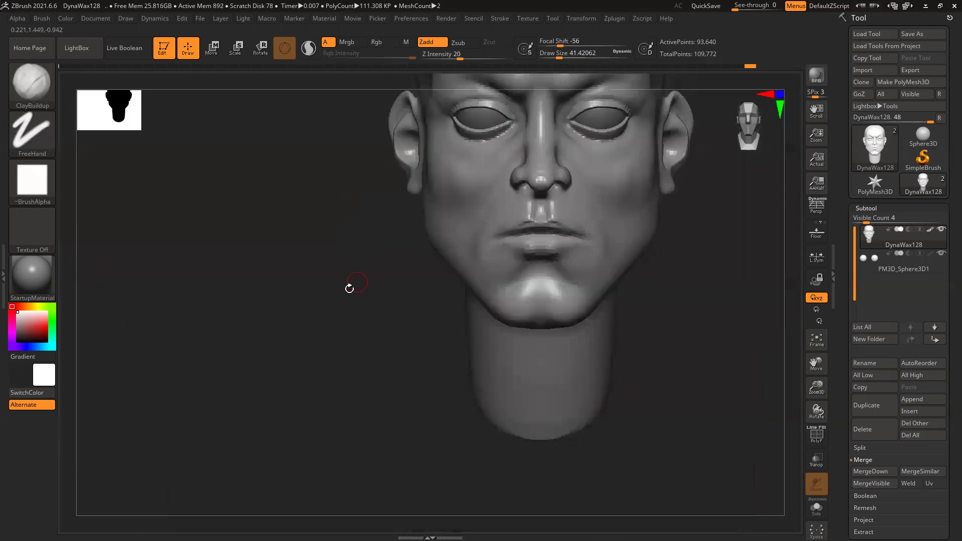
# Refine the lower lip's volume and smooth it together with the line between the lips
pyautogui.moveTo(302, 296)
pyautogui.mouseDown()
pyautogui.moveTo(635, 317)
pyautogui.moveTo(573, 329)
pyautogui.moveTo(526, 311)
pyautogui.mouseUp()
pyautogui.press('ctrl')
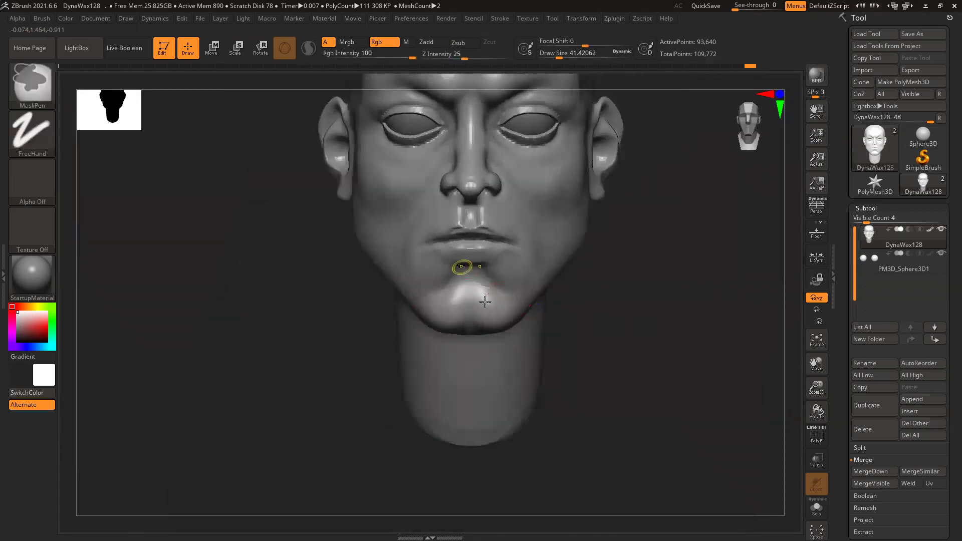
pyautogui.keyDown('ctrl'); pyautogui.moveTo(461, 269); pyautogui.dragTo(501, 322, button='right'); pyautogui.keyUp('ctrl')
pyautogui.press('shift')
pyautogui.moveTo(459, 228)
pyautogui.keyDown('shift'); pyautogui.mouseDown()
pyautogui.moveTo(453, 232)
pyautogui.moveTo(467, 245)
pyautogui.moveTo(452, 241)
pyautogui.mouseUp(); pyautogui.keyUp('shift')
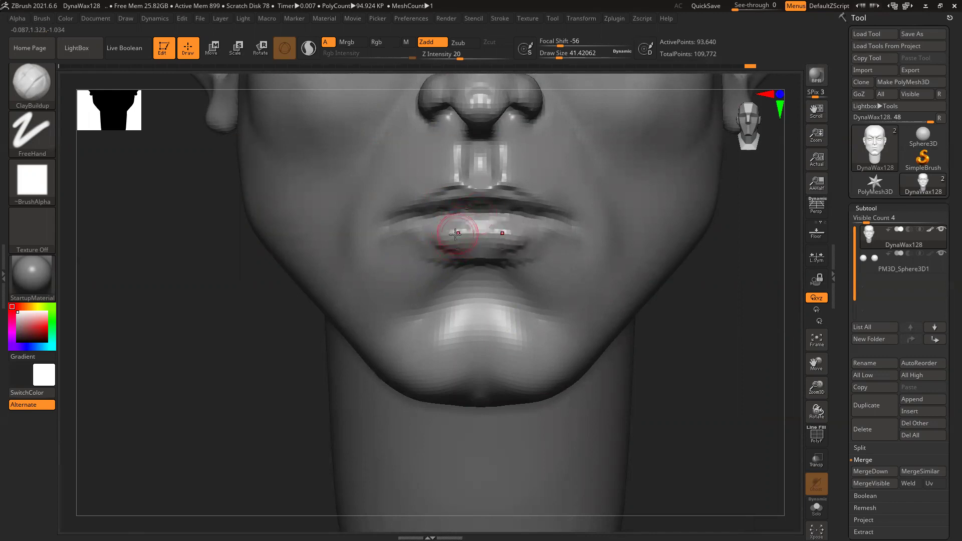
pyautogui.moveTo(495, 247)
pyautogui.mouseDown()
pyautogui.moveTo(451, 224)
pyautogui.moveTo(423, 230)
pyautogui.moveTo(498, 240)
pyautogui.moveTo(458, 198)
pyautogui.moveTo(475, 202)
pyautogui.mouseUp()
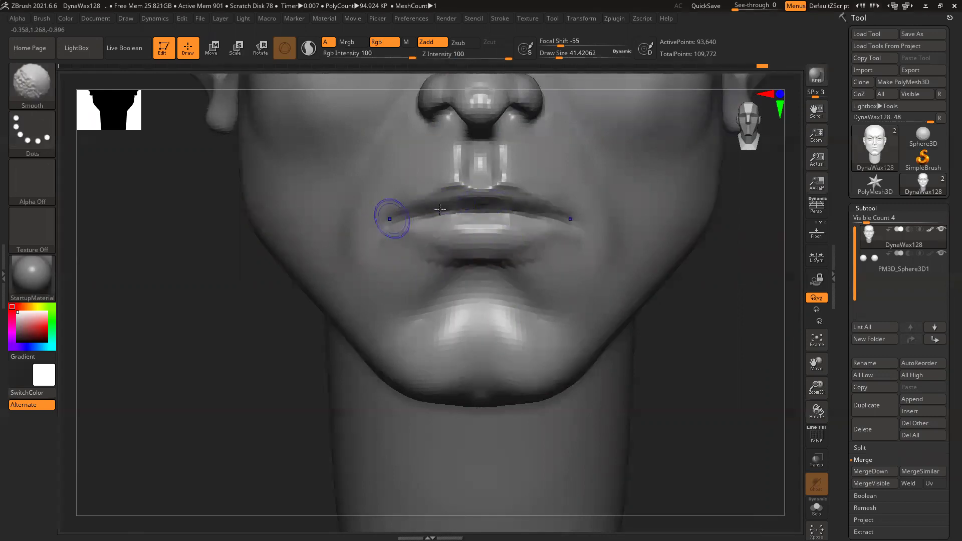
pyautogui.press('ctrl')
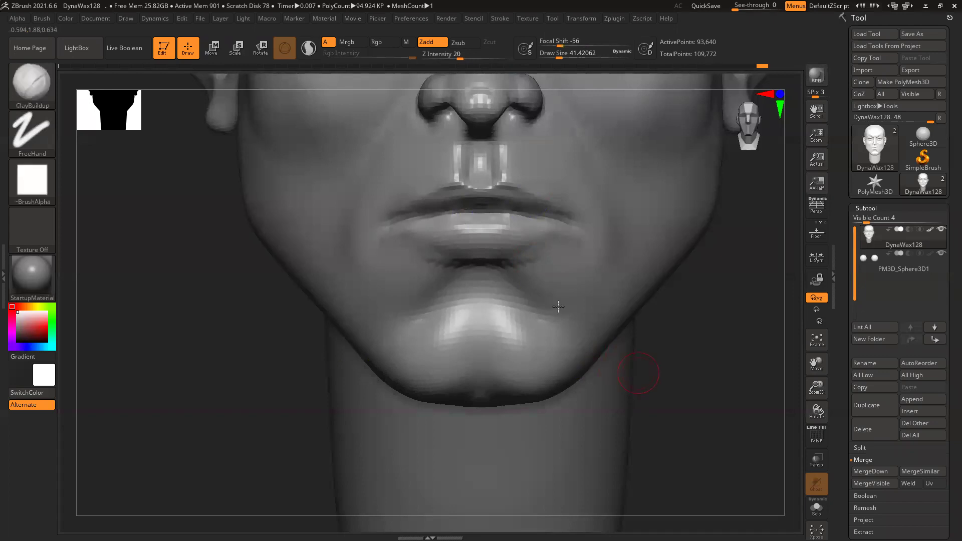
# Enlarge the ClayBuildup draw size to about 61 and then 85, and build up the front and sides of the chin
pyautogui.keyDown('alt'); pyautogui.moveTo(644, 376); pyautogui.dragTo(548, 294); pyautogui.keyUp('alt')
pyautogui.press(']')
pyautogui.press(']')
pyautogui.press(']')
pyautogui.press(']')
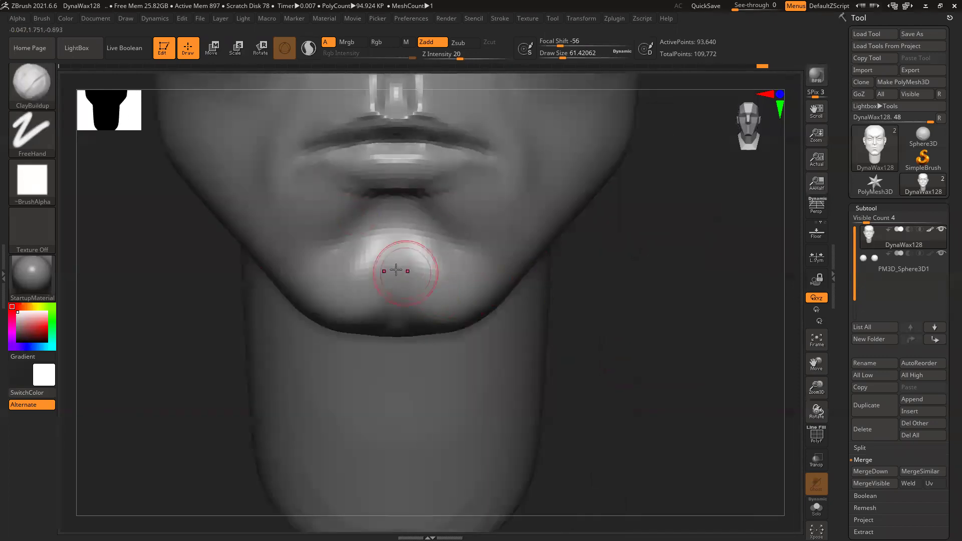
pyautogui.moveTo(367, 251)
pyautogui.mouseDown()
pyautogui.moveTo(418, 246)
pyautogui.moveTo(330, 273)
pyautogui.moveTo(442, 256)
pyautogui.moveTo(326, 270)
pyautogui.moveTo(353, 278)
pyautogui.moveTo(419, 252)
pyautogui.moveTo(353, 301)
pyautogui.moveTo(408, 249)
pyautogui.moveTo(355, 304)
pyautogui.mouseUp()
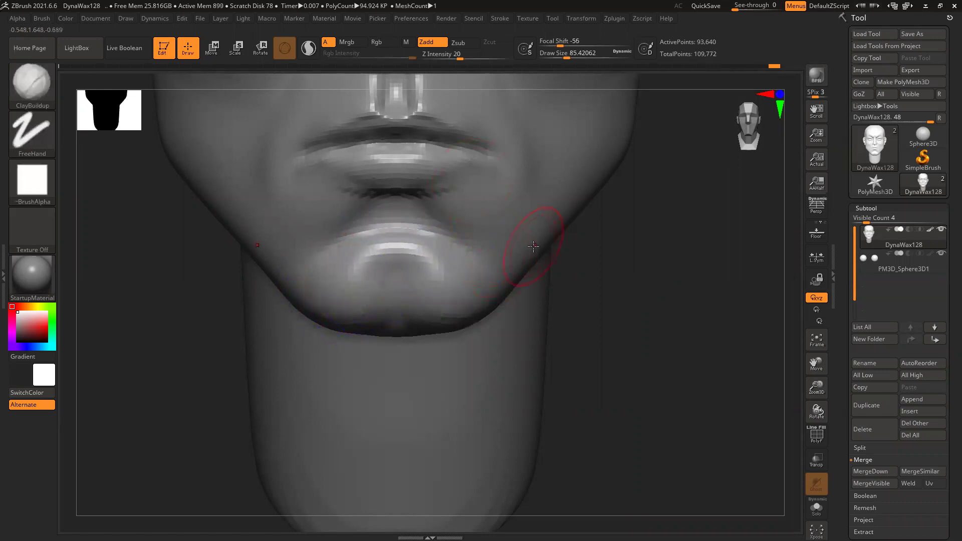
pyautogui.moveTo(369, 220)
pyautogui.mouseDown()
pyautogui.moveTo(400, 225)
pyautogui.moveTo(378, 219)
pyautogui.moveTo(354, 239)
pyautogui.moveTo(451, 251)
pyautogui.moveTo(368, 252)
pyautogui.mouseUp()
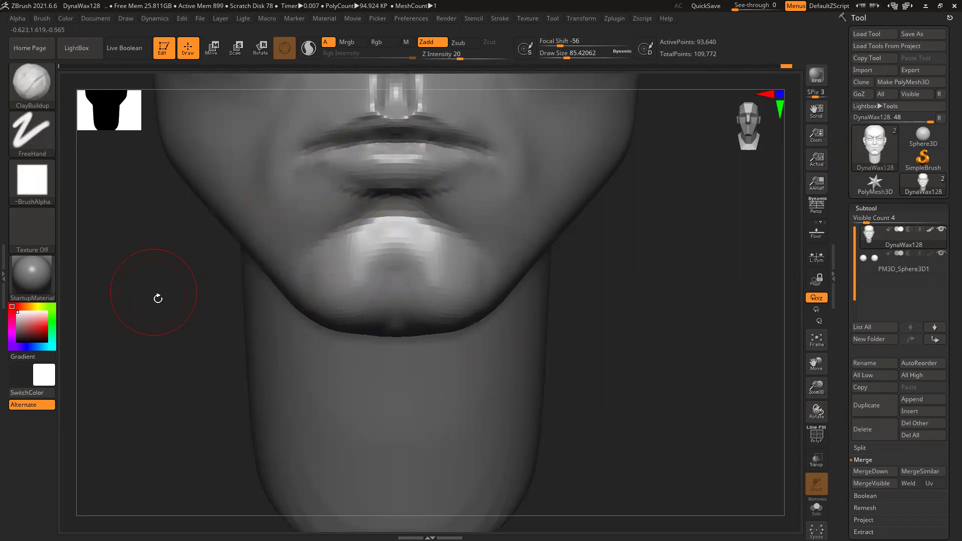
# Build up the areas around the mouth corners with ClayBuildup and smooth the added volume
pyautogui.moveTo(157, 298); pyautogui.dragTo(197, 322)
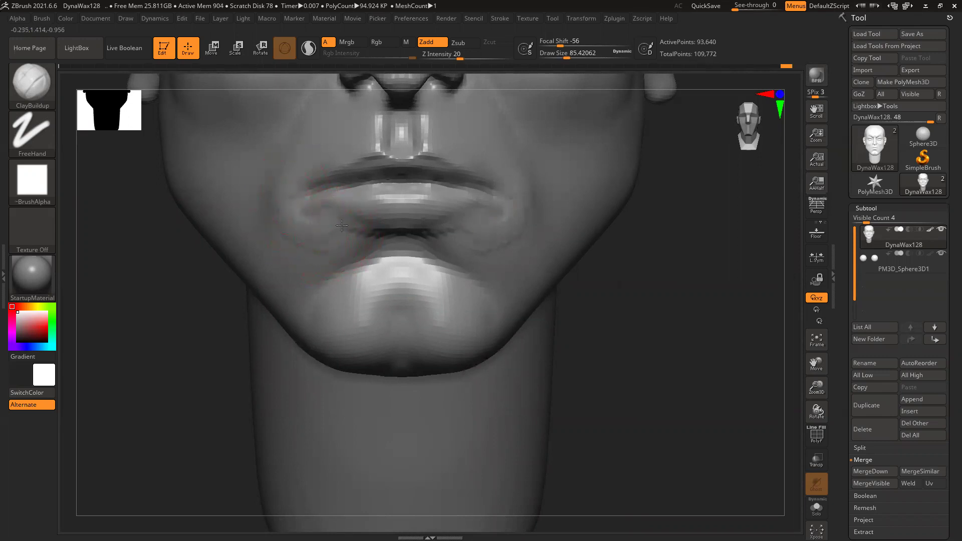
pyautogui.moveTo(298, 240)
pyautogui.keyDown('shift'); pyautogui.mouseDown()
pyautogui.moveTo(277, 230)
pyautogui.moveTo(275, 172)
pyautogui.mouseUp(); pyautogui.keyUp('shift')
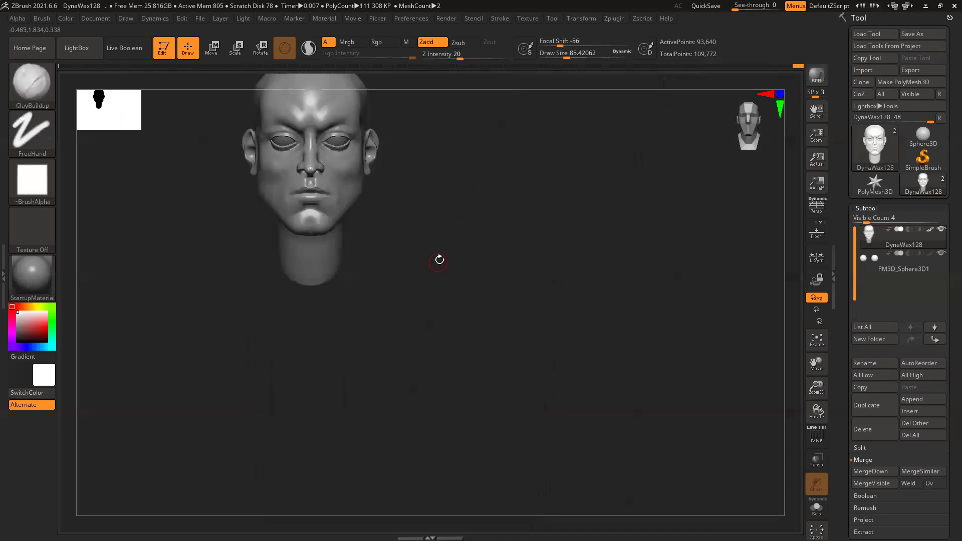
pyautogui.moveTo(439, 260)
pyautogui.mouseDown()
pyautogui.moveTo(456, 318)
pyautogui.moveTo(524, 317)
pyautogui.moveTo(458, 317)
pyautogui.moveTo(527, 333)
pyautogui.mouseUp()
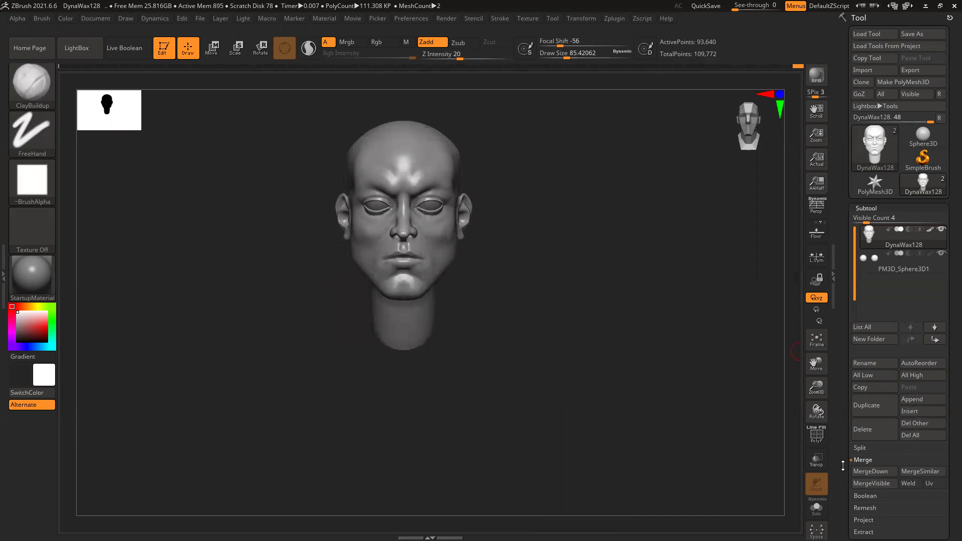
# Append a Sphere3D subtool, move it below the head and widen it along X as a base for the torso
pyautogui.scroll(-1, 843, 465)
pyautogui.click(922, 381)
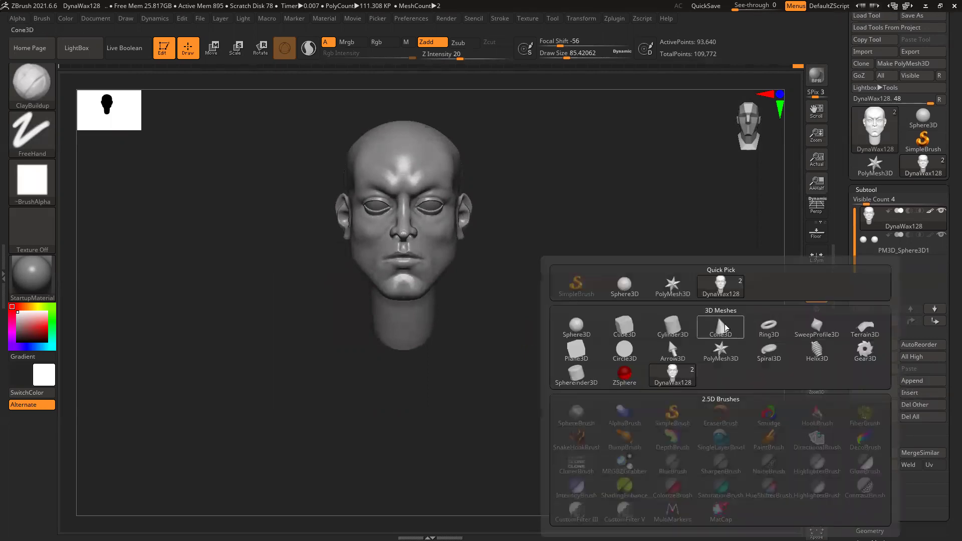
pyautogui.click(626, 294)
pyautogui.press('w')
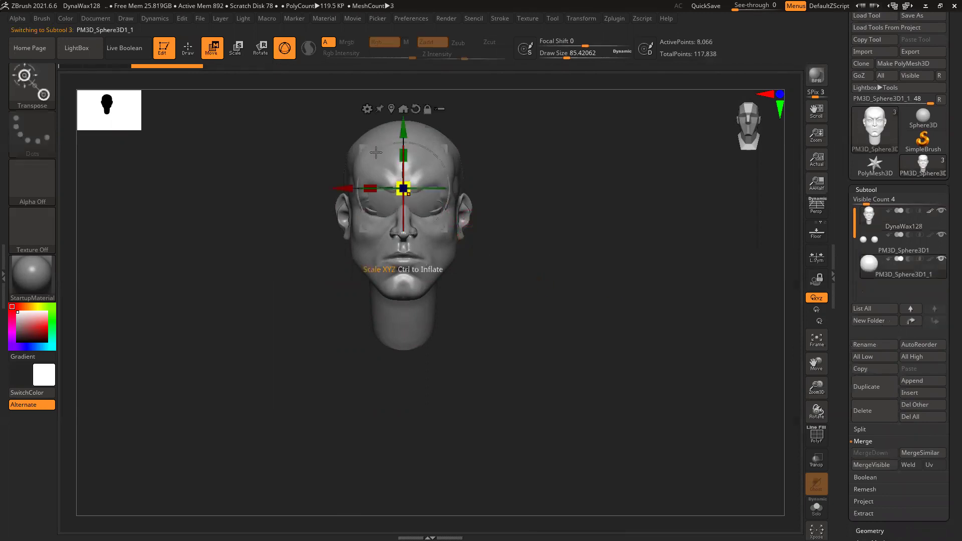
pyautogui.moveTo(415, 148); pyautogui.dragTo(422, 313)
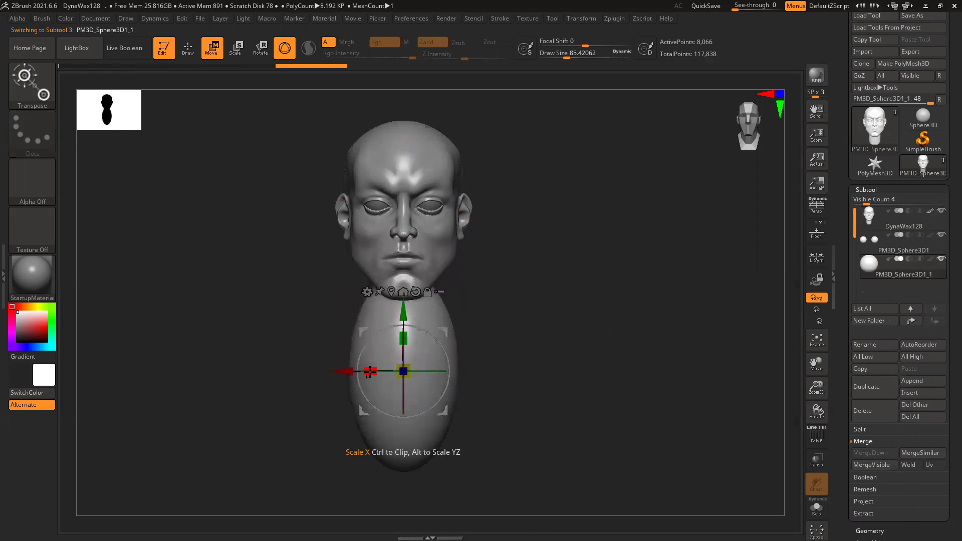
pyautogui.moveTo(369, 371); pyautogui.dragTo(345, 371)
pyautogui.moveTo(405, 314); pyautogui.dragTo(405, 371)
pyautogui.moveTo(602, 349)
pyautogui.mouseDown()
pyautogui.moveTo(579, 345)
pyautogui.moveTo(599, 292)
pyautogui.mouseUp()
# Switch to the Move brush for the new sphere and enlarge its draw size to about 846
pyautogui.press('b')
pyautogui.press('m')
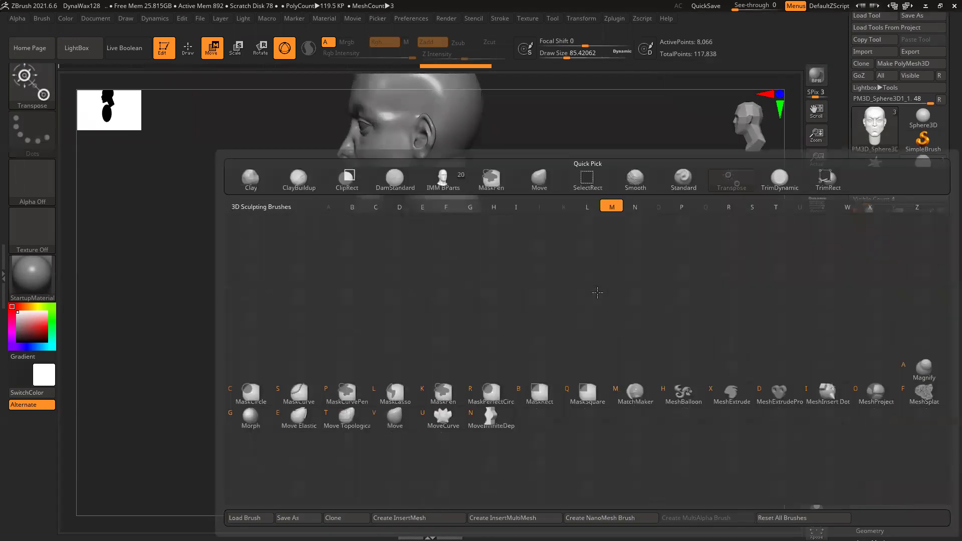
pyautogui.press('v')
pyautogui.press('space')
pyautogui.moveTo(206, 241); pyautogui.dragTo(251, 240)
pyautogui.keyDown('shift'); pyautogui.moveTo(517, 296); pyautogui.dragTo(399, 307); pyautogui.keyUp('shift')
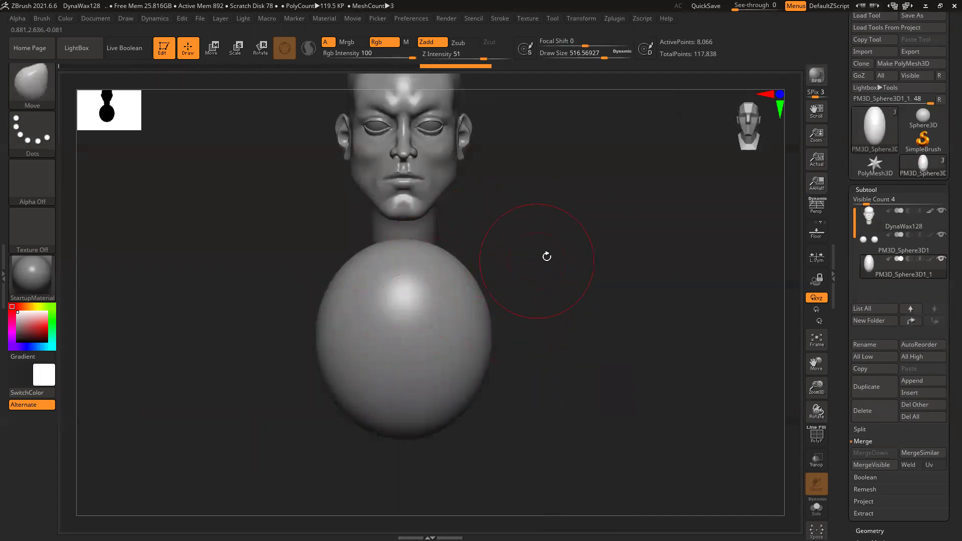
pyautogui.press('space')
pyautogui.moveTo(547, 256)
pyautogui.mouseDown()
pyautogui.moveTo(618, 255)
pyautogui.moveTo(555, 268)
pyautogui.moveTo(508, 224)
pyautogui.mouseUp()
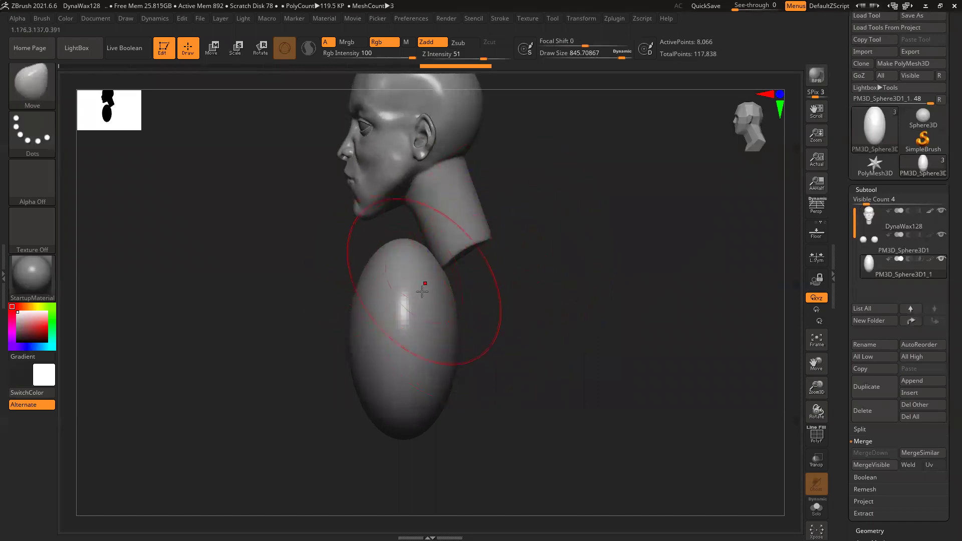
# Shift the sphere back under the neck and stretch it vertically into an elongated torso form
pyautogui.press('w')
pyautogui.moveTo(362, 319); pyautogui.dragTo(416, 323)
pyautogui.hotkey('ctrl', 'z')
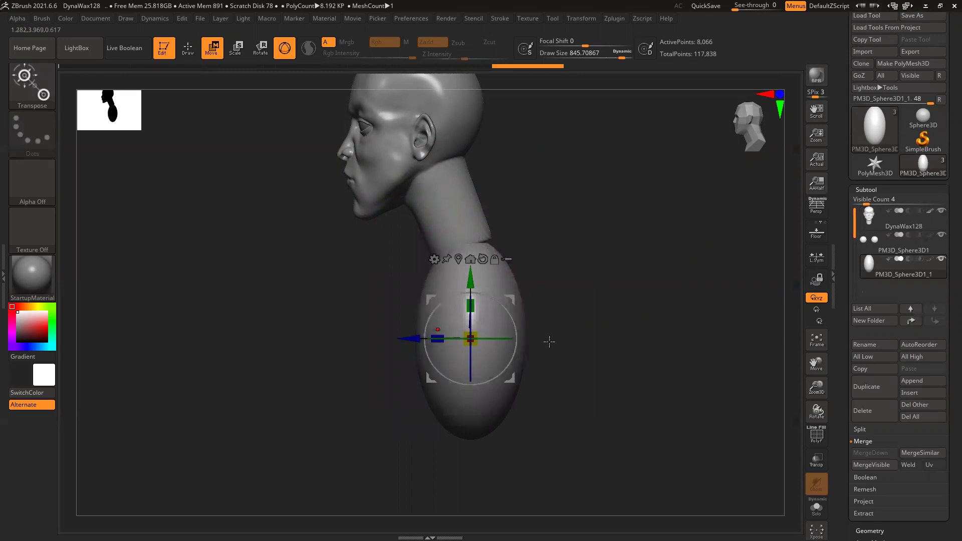
pyautogui.moveTo(516, 313); pyautogui.dragTo(468, 296)
pyautogui.moveTo(412, 352); pyautogui.dragTo(408, 351)
pyautogui.keyDown('shift'); pyautogui.moveTo(625, 310); pyautogui.dragTo(612, 308); pyautogui.keyUp('shift')
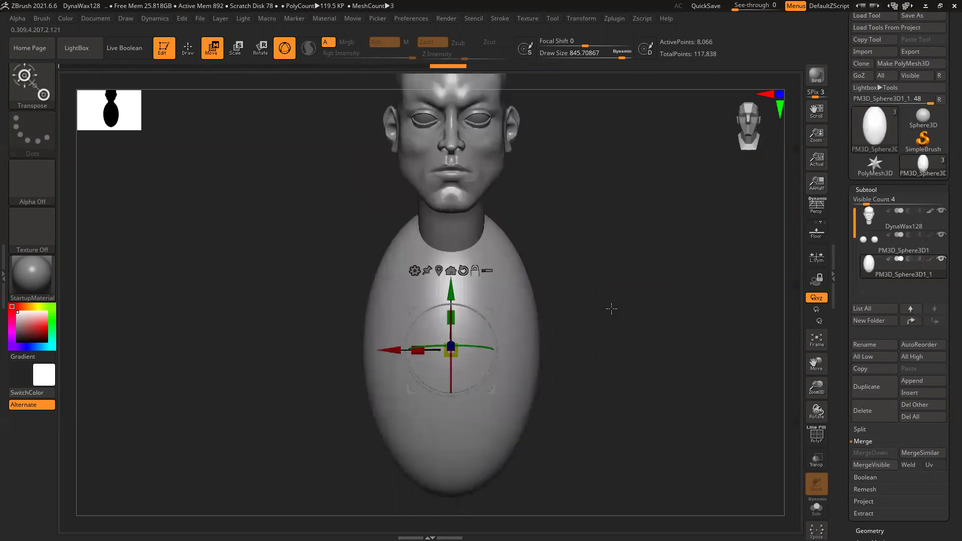
# Switch to the Move brush and pull the torso sphere's upper sides into rounded shoulders
pyautogui.press('b')
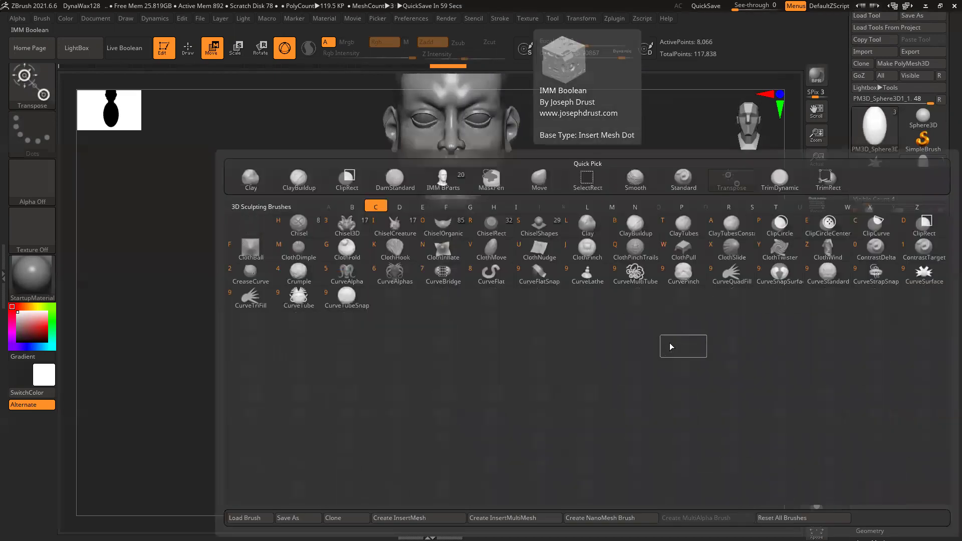
pyautogui.press('c')
pyautogui.press('b')
pyautogui.press('b')
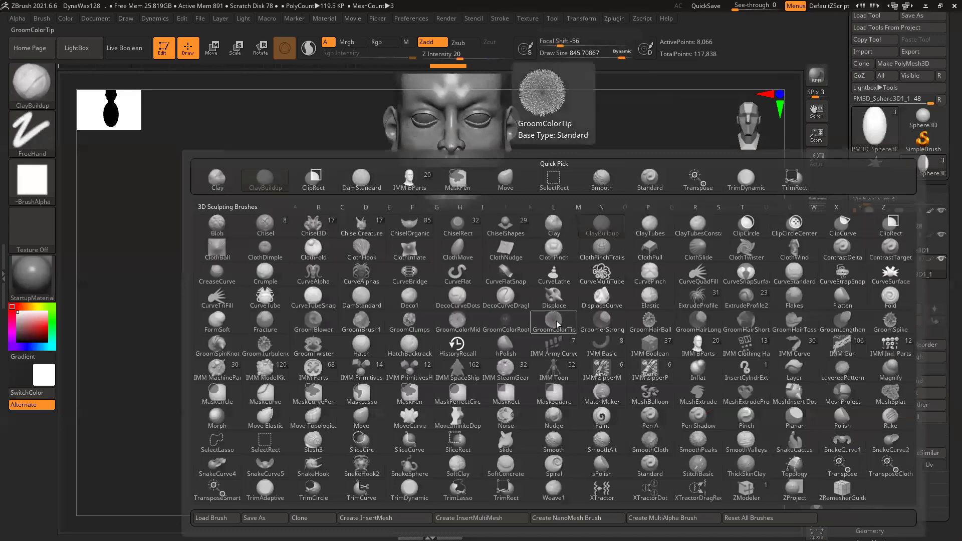
pyautogui.press('m')
pyautogui.press('v')
pyautogui.moveTo(533, 272)
pyautogui.mouseDown()
pyautogui.moveTo(572, 275)
pyautogui.moveTo(550, 279)
pyautogui.mouseUp()
pyautogui.moveTo(517, 268)
pyautogui.mouseDown()
pyautogui.moveTo(532, 262)
pyautogui.moveTo(542, 289)
pyautogui.moveTo(545, 356)
pyautogui.mouseUp()
# Raise the draw size to 1000 and reshape the torso's back and front in side profile
pyautogui.moveTo(640, 314); pyautogui.dragTo(609, 305)
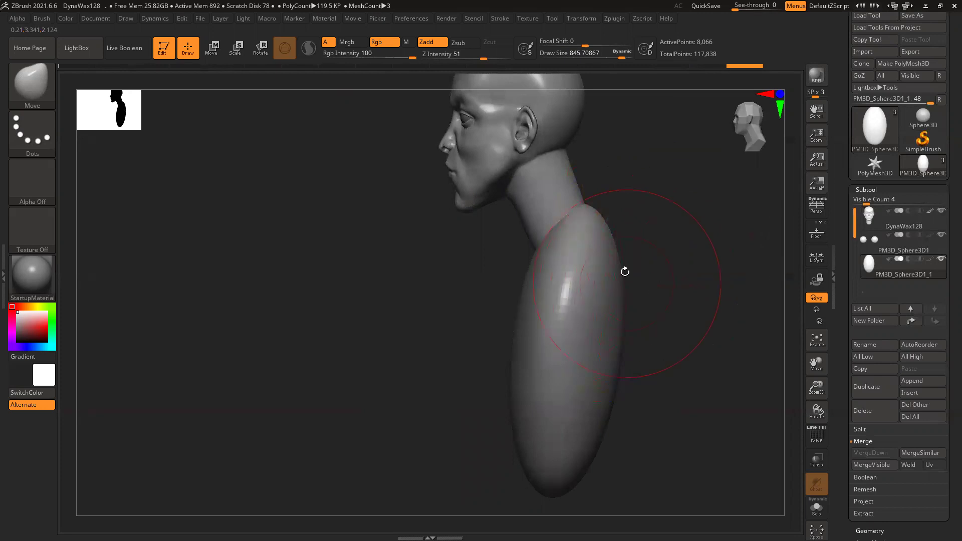
pyautogui.press('space')
pyautogui.moveTo(619, 292); pyautogui.dragTo(643, 280)
pyautogui.moveTo(626, 353)
pyautogui.mouseDown()
pyautogui.moveTo(638, 359)
pyautogui.moveTo(626, 432)
pyautogui.moveTo(631, 409)
pyautogui.mouseUp()
pyautogui.moveTo(441, 376); pyautogui.dragTo(521, 366)
# Widen the torso's shoulders and flanks from the front and pull its lower end outward and down
pyautogui.keyDown('alt'); pyautogui.moveTo(727, 307); pyautogui.dragTo(596, 246); pyautogui.keyUp('alt')
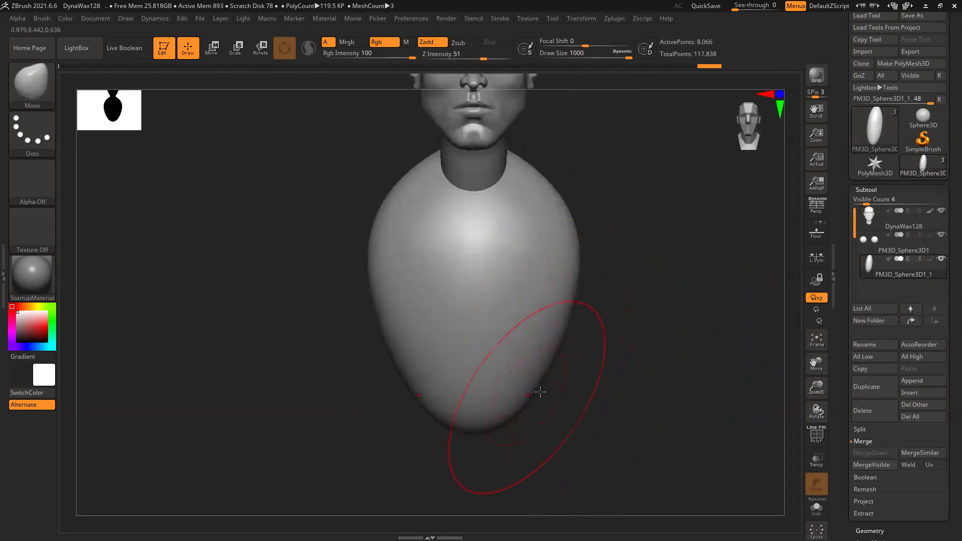
pyautogui.moveTo(537, 392); pyautogui.dragTo(566, 369)
pyautogui.moveTo(579, 228)
pyautogui.mouseDown()
pyautogui.moveTo(612, 243)
pyautogui.moveTo(591, 237)
pyautogui.moveTo(589, 224)
pyautogui.moveTo(590, 236)
pyautogui.mouseUp()
pyautogui.moveTo(579, 271); pyautogui.dragTo(589, 285)
pyautogui.moveTo(569, 327); pyautogui.dragTo(581, 342)
pyautogui.moveTo(472, 432)
pyautogui.mouseDown()
pyautogui.moveTo(472, 464)
pyautogui.moveTo(450, 471)
pyautogui.mouseUp()
pyautogui.moveTo(406, 430)
pyautogui.mouseDown()
pyautogui.moveTo(414, 450)
pyautogui.moveTo(395, 445)
pyautogui.mouseUp()
pyautogui.moveTo(396, 398); pyautogui.dragTo(376, 398)
# Refine the torso's side profile by adjusting the chest, belly and upper back curves with the Move brush
pyautogui.moveTo(683, 387); pyautogui.dragTo(621, 386)
pyautogui.moveTo(541, 265); pyautogui.dragTo(522, 288)
pyautogui.moveTo(533, 336); pyautogui.dragTo(527, 371)
pyautogui.keyDown('alt'); pyautogui.moveTo(437, 349); pyautogui.dragTo(373, 351); pyautogui.keyUp('alt')
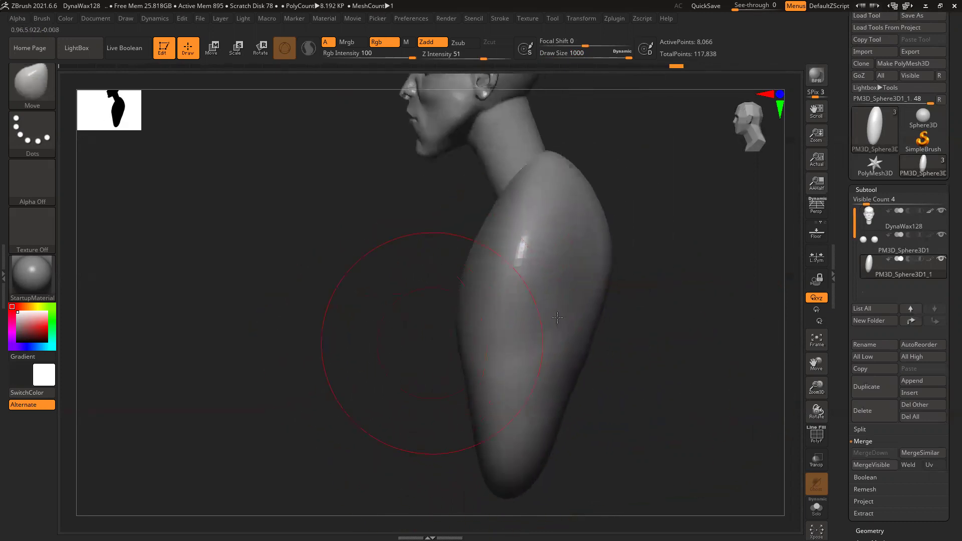
pyautogui.moveTo(654, 303); pyautogui.dragTo(586, 301)
pyautogui.moveTo(692, 274)
pyautogui.mouseDown()
pyautogui.moveTo(677, 255)
pyautogui.moveTo(437, 299)
pyautogui.mouseUp()
pyautogui.moveTo(334, 292); pyautogui.dragTo(330, 292)
pyautogui.moveTo(351, 396)
pyautogui.mouseDown()
pyautogui.moveTo(368, 387)
pyautogui.moveTo(357, 376)
pyautogui.mouseUp()
pyautogui.moveTo(365, 310); pyautogui.dragTo(370, 307)
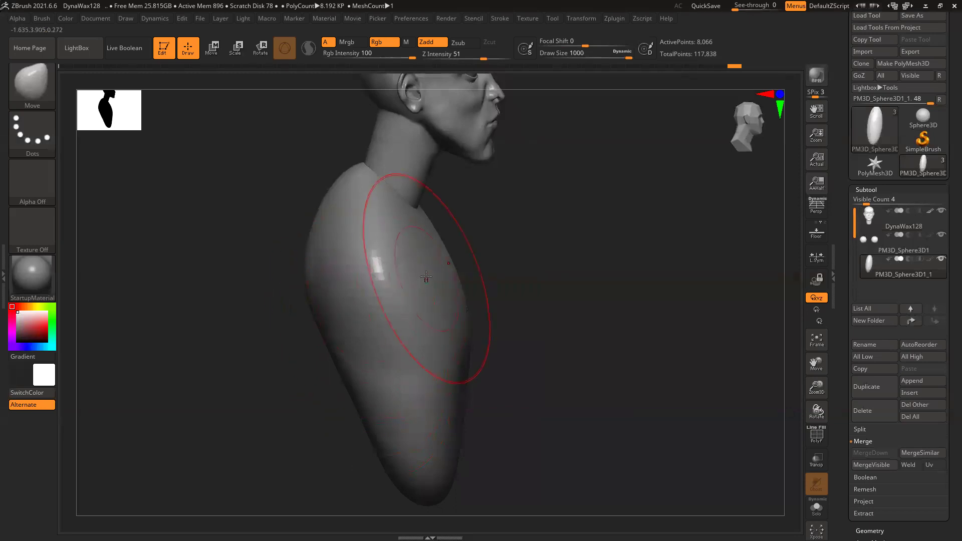
# Convert the torso to a DynaMesh at resolution 128 and smooth its chest, with ClayBuildup as the active brush
pyautogui.moveTo(594, 281); pyautogui.dragTo(251, 315)
pyautogui.keyDown('ctrl'); pyautogui.moveTo(468, 405); pyautogui.dragTo(445, 369, button='right'); pyautogui.keyUp('ctrl')
pyautogui.keyDown('alt'); pyautogui.moveTo(652, 356); pyautogui.dragTo(603, 338); pyautogui.keyUp('alt')
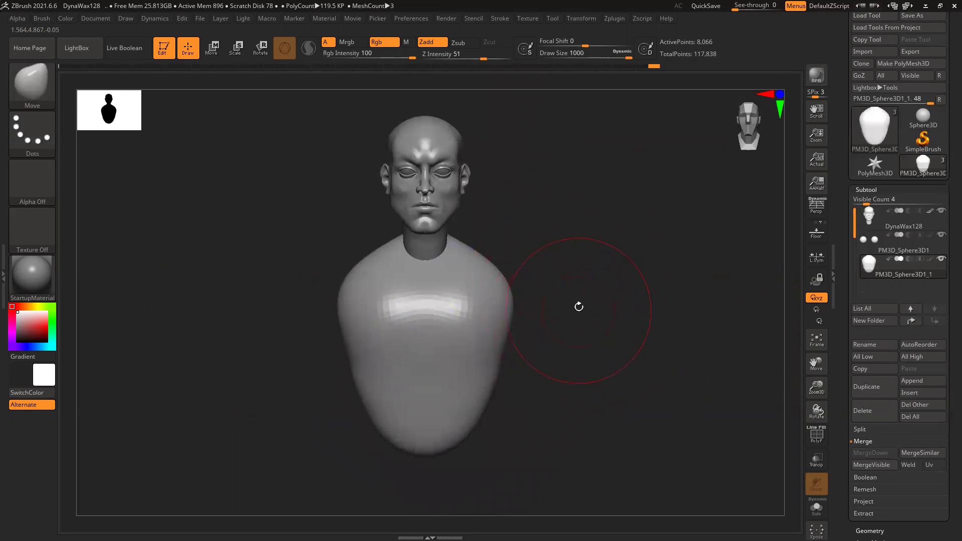
pyautogui.keyDown('alt'); pyautogui.moveTo(579, 306); pyautogui.dragTo(560, 324); pyautogui.keyUp('alt')
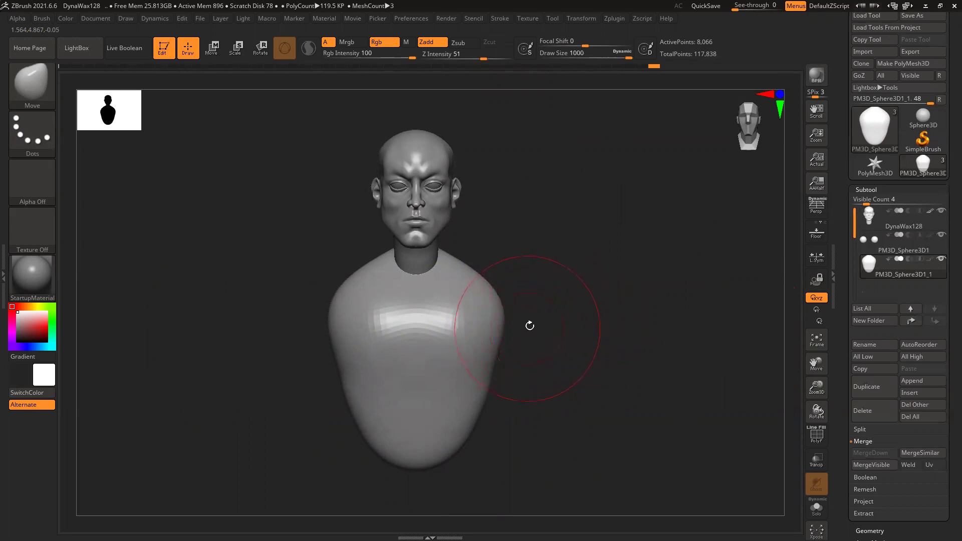
pyautogui.press('b')
pyautogui.press('c')
pyautogui.press('b')
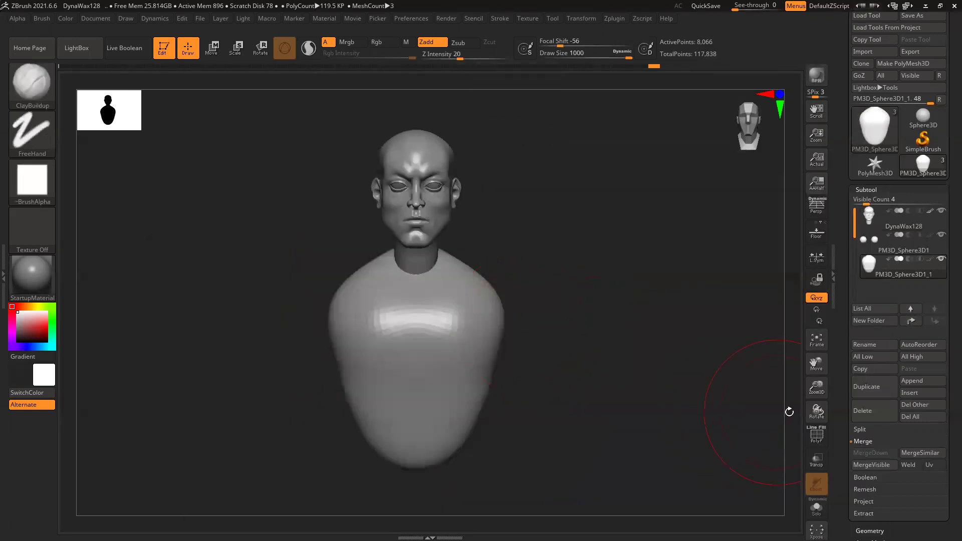
pyautogui.click(869, 530)
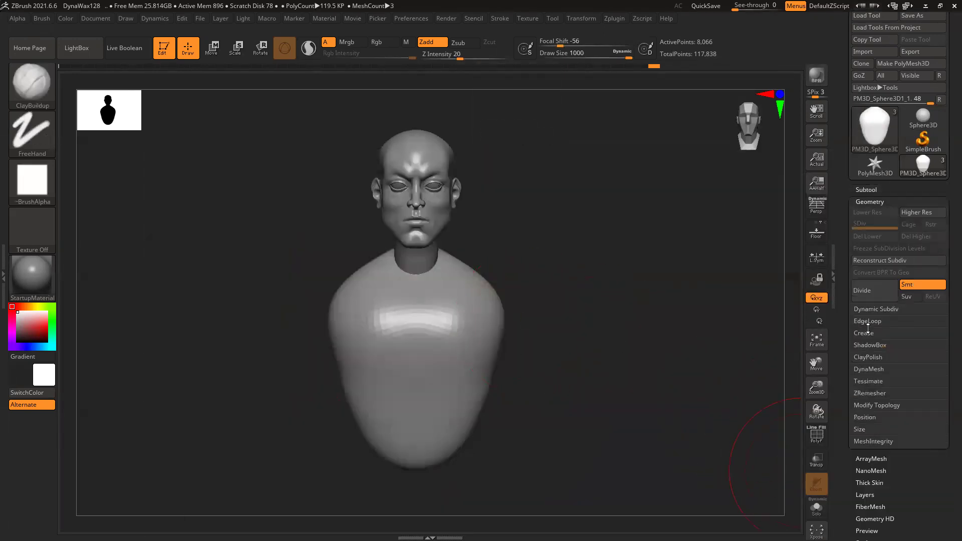
pyautogui.click(873, 370)
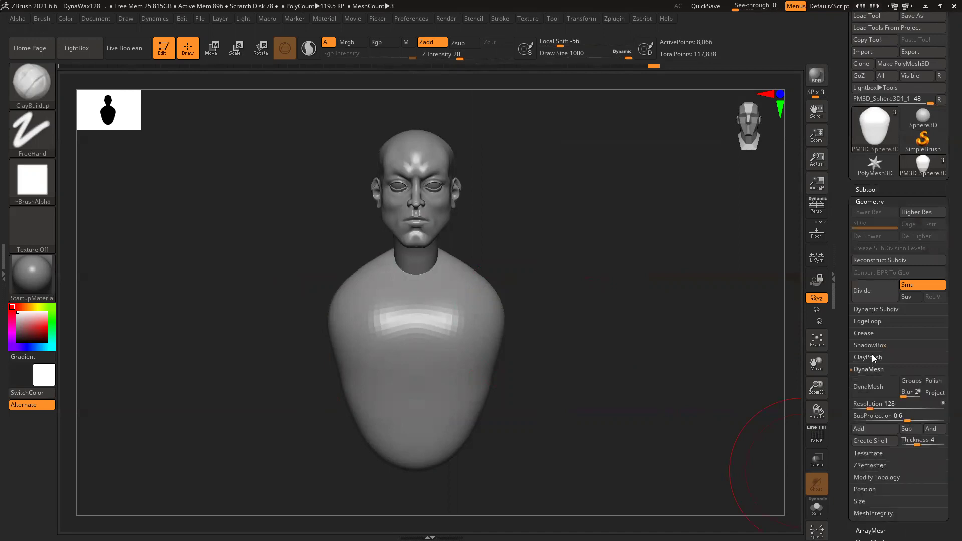
pyautogui.click(872, 385)
pyautogui.scroll(2, 431, 320)
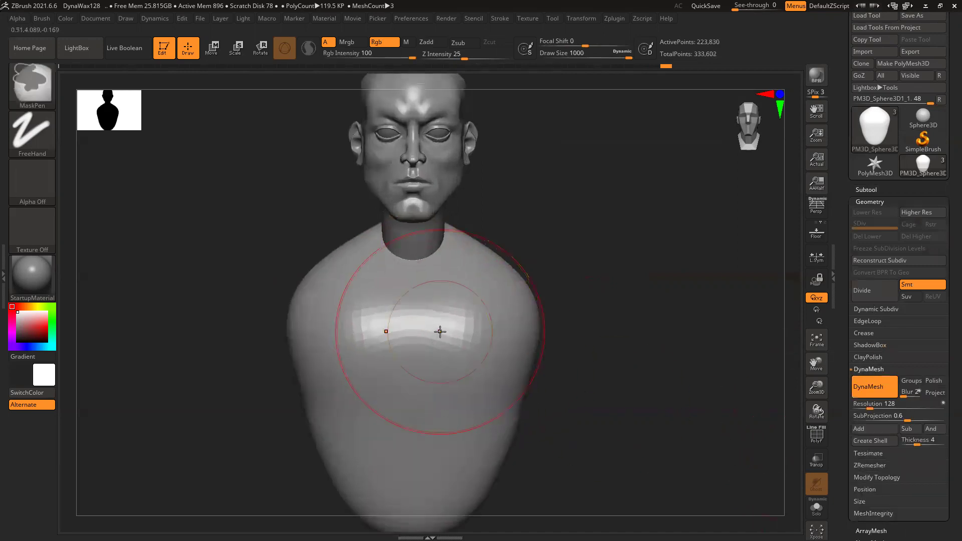
pyautogui.moveTo(524, 323)
pyautogui.keyDown('shift'); pyautogui.mouseDown()
pyautogui.moveTo(365, 303)
pyautogui.moveTo(318, 347)
pyautogui.mouseUp(); pyautogui.keyUp('shift')
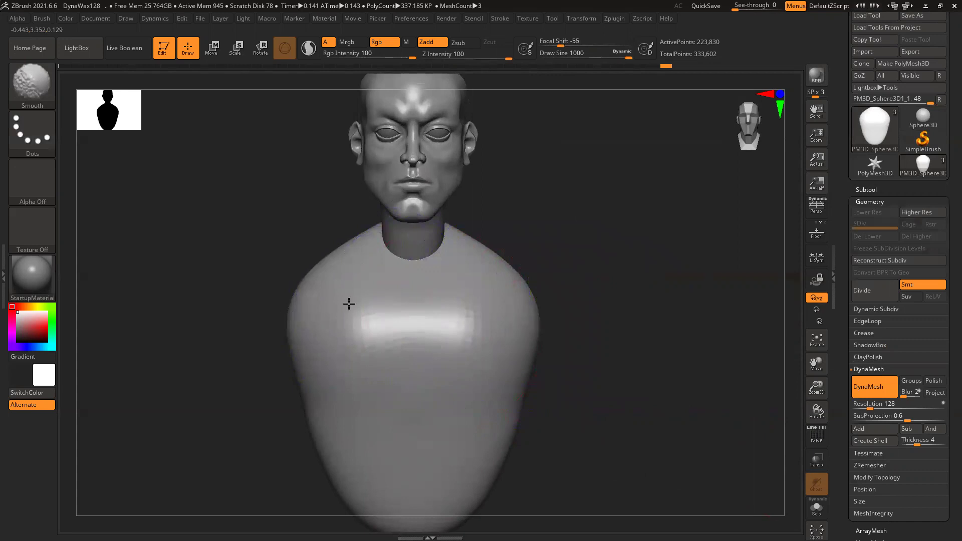
# Select the head subtool, reduce the draw size to about 213 and start a ClayBuildup muscle strand below the ear
pyautogui.moveTo(605, 236)
pyautogui.mouseDown()
pyautogui.moveTo(594, 243)
pyautogui.moveTo(592, 224)
pyautogui.moveTo(597, 261)
pyautogui.mouseUp()
pyautogui.keyDown('alt'); pyautogui.click(444, 261); pyautogui.keyUp('alt')
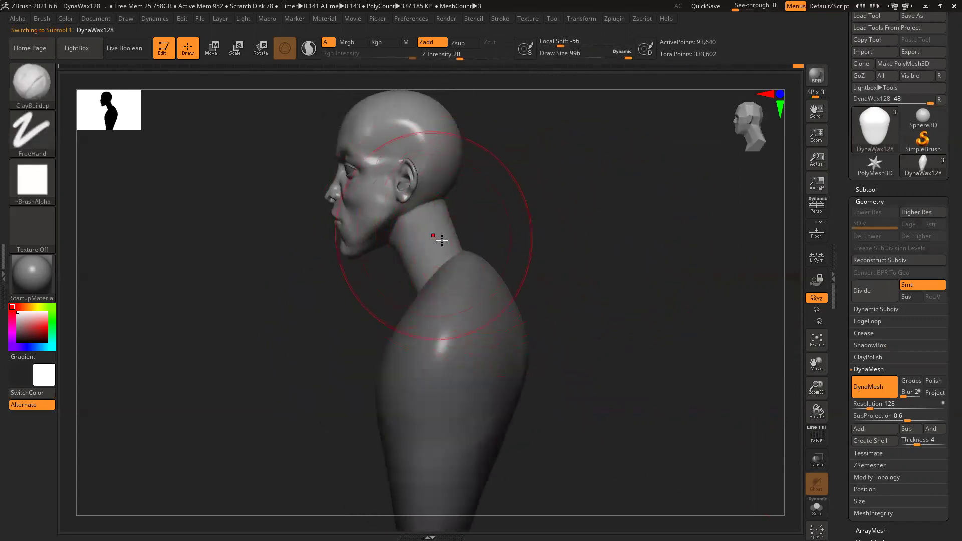
pyautogui.press('space')
pyautogui.moveTo(451, 245)
pyautogui.mouseDown()
pyautogui.moveTo(394, 251)
pyautogui.moveTo(435, 244)
pyautogui.mouseUp()
pyautogui.press('space')
pyautogui.moveTo(415, 232)
pyautogui.mouseDown(button='right')
pyautogui.moveTo(436, 232)
pyautogui.moveTo(463, 306)
pyautogui.mouseUp(button='right')
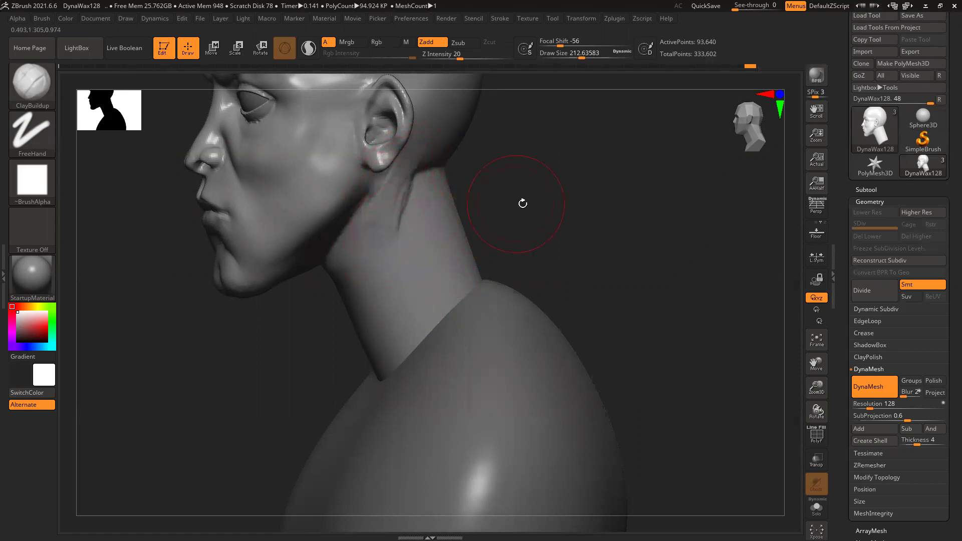
# Build up the side neck muscle with ClayBuildup from behind the ear down to the front base of the neck
pyautogui.moveTo(522, 203); pyautogui.dragTo(392, 220)
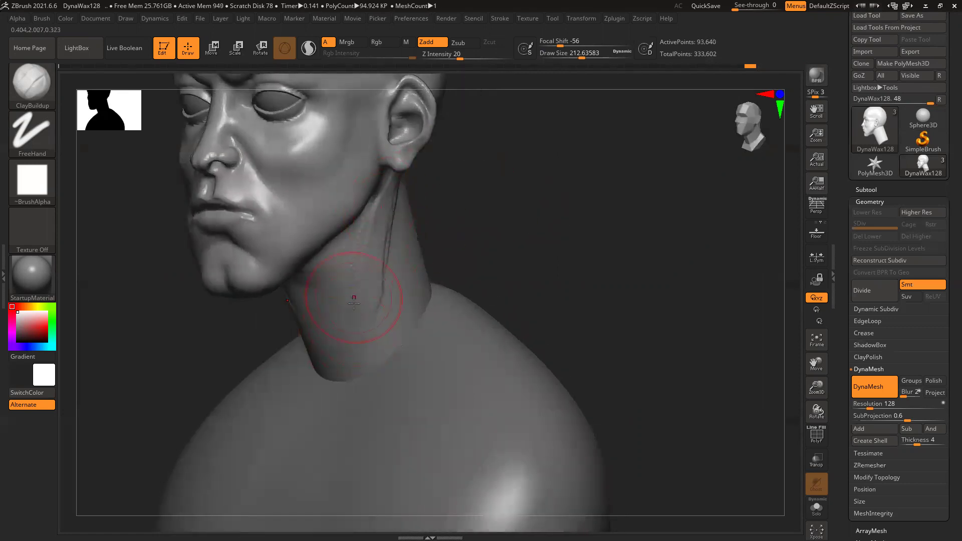
pyautogui.moveTo(356, 349); pyautogui.dragTo(353, 386)
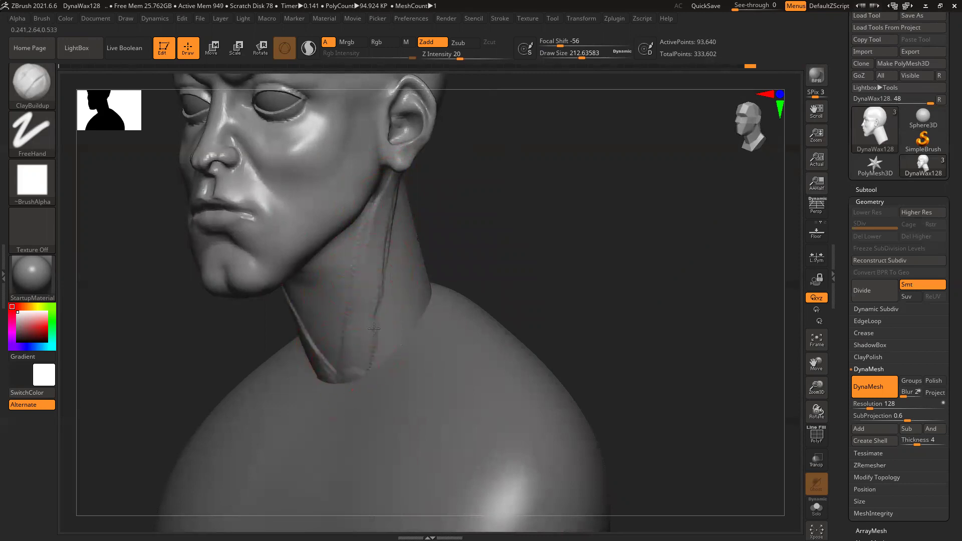
pyautogui.moveTo(367, 327); pyautogui.dragTo(360, 387)
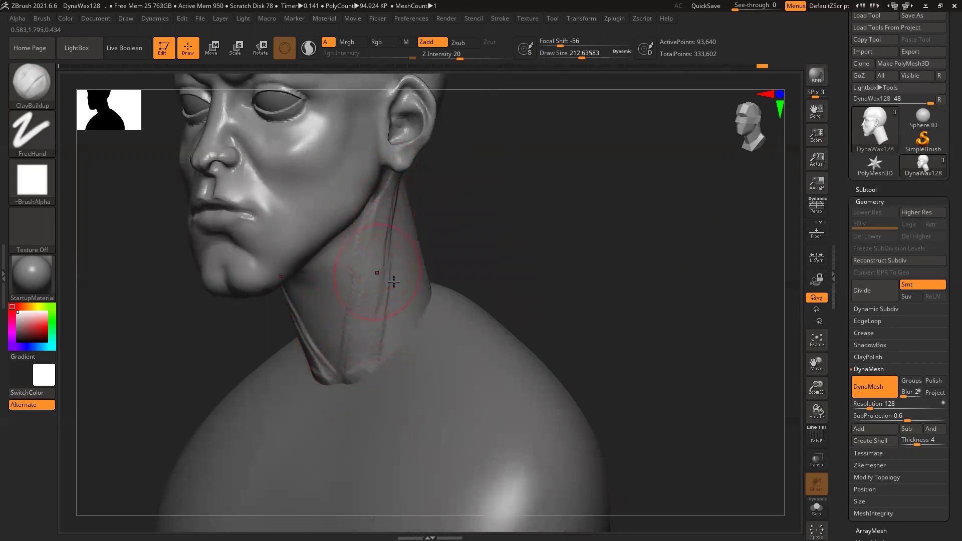
pyautogui.moveTo(382, 262); pyautogui.dragTo(378, 308)
pyautogui.moveTo(392, 208); pyautogui.dragTo(363, 364)
# Thicken the side neck muscle in profile down to its lower end and smooth the strokes
pyautogui.moveTo(496, 216); pyautogui.dragTo(426, 199)
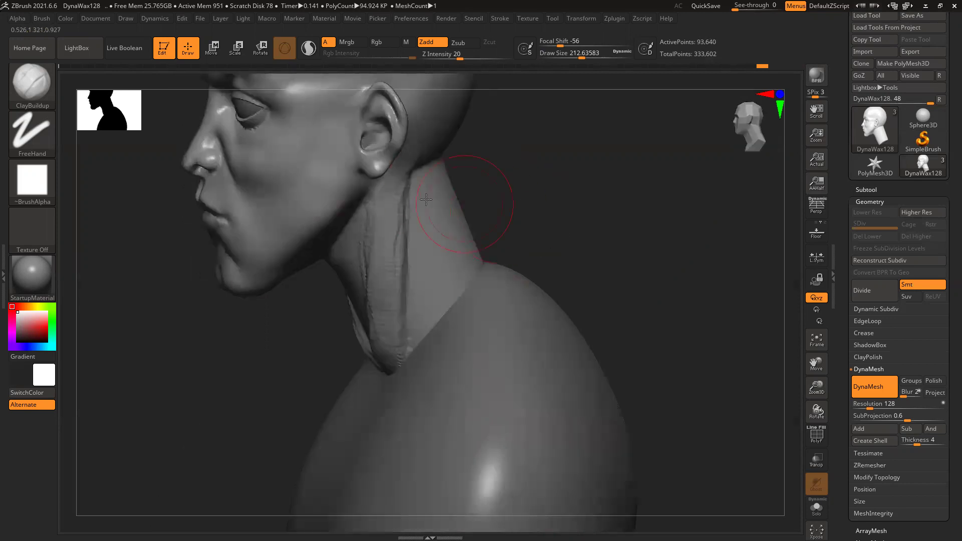
pyautogui.moveTo(406, 163); pyautogui.dragTo(383, 263)
pyautogui.moveTo(380, 366)
pyautogui.mouseDown()
pyautogui.moveTo(393, 379)
pyautogui.moveTo(393, 366)
pyautogui.mouseUp()
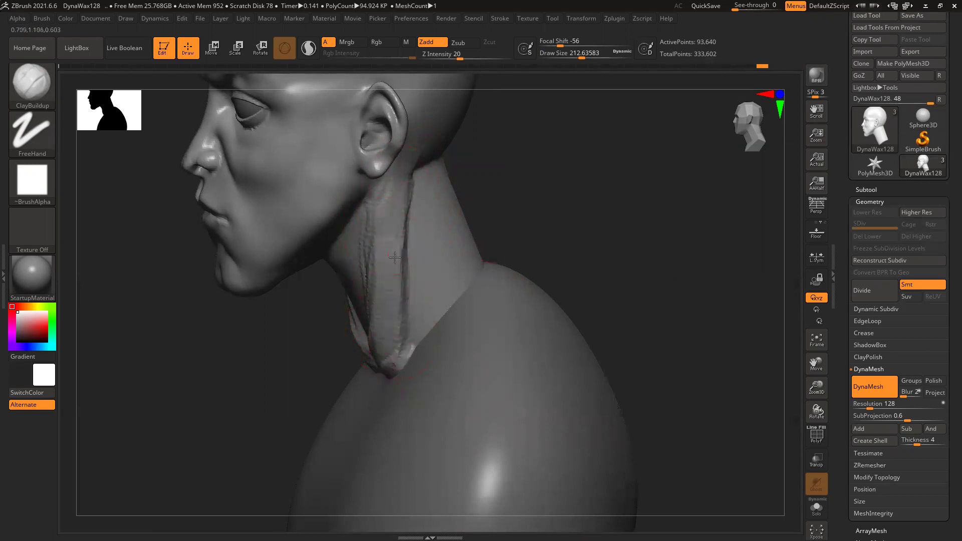
pyautogui.moveTo(400, 292)
pyautogui.keyDown('shift'); pyautogui.mouseDown()
pyautogui.moveTo(386, 255)
pyautogui.moveTo(400, 211)
pyautogui.mouseUp(); pyautogui.keyUp('shift')
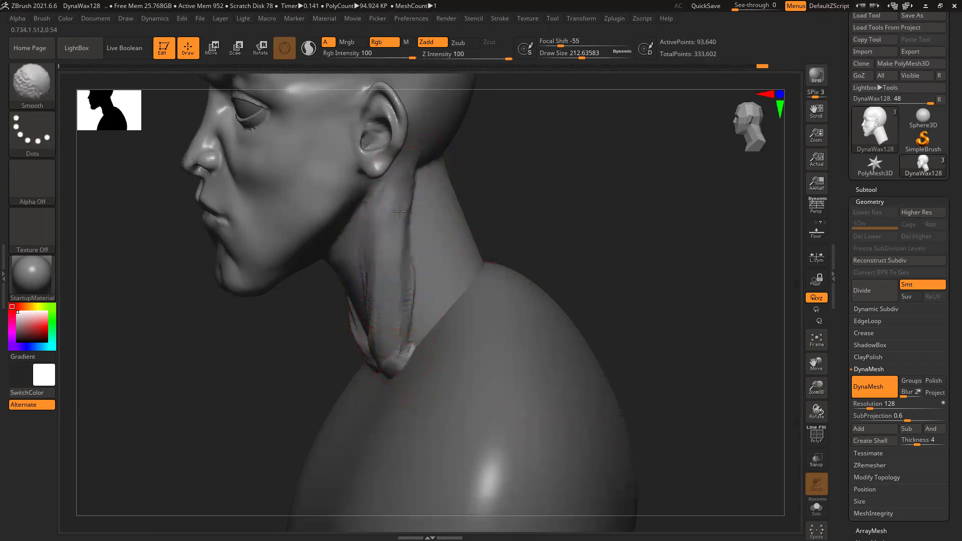
# Build up the throat beneath the chin and between the two side neck muscles with ClayBuildup
pyautogui.moveTo(521, 236)
pyautogui.mouseDown()
pyautogui.moveTo(586, 234)
pyautogui.moveTo(550, 275)
pyautogui.moveTo(581, 283)
pyautogui.mouseUp()
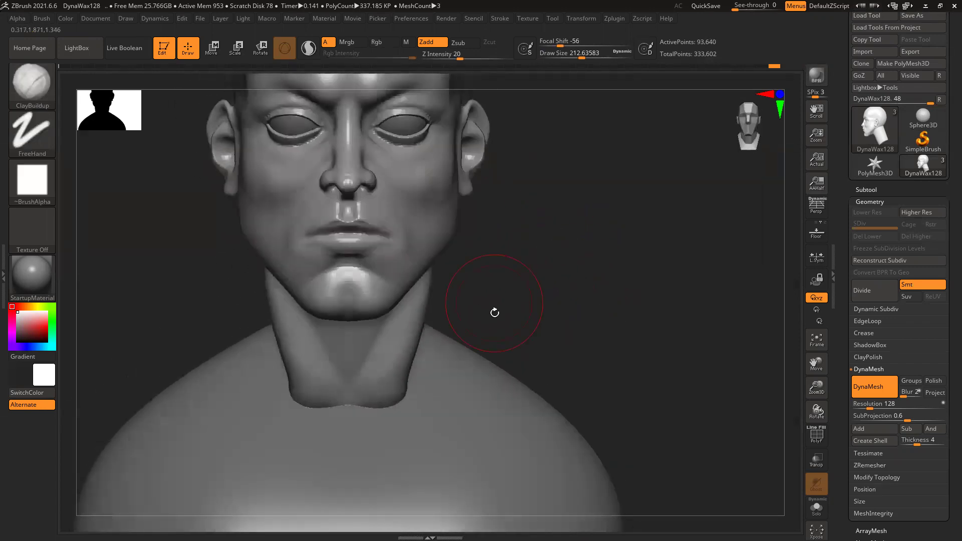
pyautogui.moveTo(494, 312); pyautogui.dragTo(358, 346)
pyautogui.moveTo(353, 303)
pyautogui.mouseDown()
pyautogui.moveTo(346, 351)
pyautogui.moveTo(324, 300)
pyautogui.moveTo(347, 393)
pyautogui.moveTo(315, 305)
pyautogui.mouseUp()
pyautogui.moveTo(332, 339)
pyautogui.mouseDown()
pyautogui.moveTo(348, 333)
pyautogui.moveTo(347, 304)
pyautogui.mouseUp()
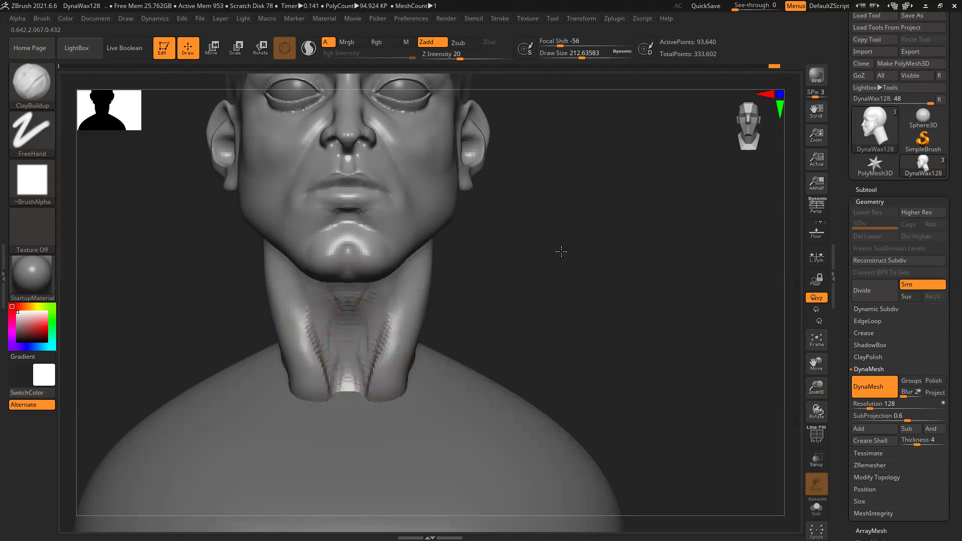
pyautogui.moveTo(561, 251); pyautogui.dragTo(646, 200)
pyautogui.moveTo(335, 288)
pyautogui.mouseDown()
pyautogui.moveTo(324, 292)
pyautogui.moveTo(350, 315)
pyautogui.moveTo(321, 284)
pyautogui.moveTo(336, 293)
pyautogui.moveTo(343, 335)
pyautogui.moveTo(351, 331)
pyautogui.mouseUp()
# Add volume to the side neck muscle where it attaches behind the ear and smooth it
pyautogui.moveTo(490, 315)
pyautogui.mouseDown()
pyautogui.moveTo(413, 316)
pyautogui.moveTo(374, 301)
pyautogui.mouseUp()
pyautogui.moveTo(596, 314)
pyautogui.mouseDown()
pyautogui.moveTo(595, 326)
pyautogui.moveTo(606, 270)
pyautogui.moveTo(576, 271)
pyautogui.moveTo(623, 231)
pyautogui.moveTo(584, 219)
pyautogui.moveTo(422, 219)
pyautogui.moveTo(383, 261)
pyautogui.mouseUp()
pyautogui.moveTo(408, 227)
pyautogui.mouseDown()
pyautogui.moveTo(384, 301)
pyautogui.moveTo(387, 341)
pyautogui.mouseUp()
pyautogui.moveTo(427, 232); pyautogui.dragTo(390, 343)
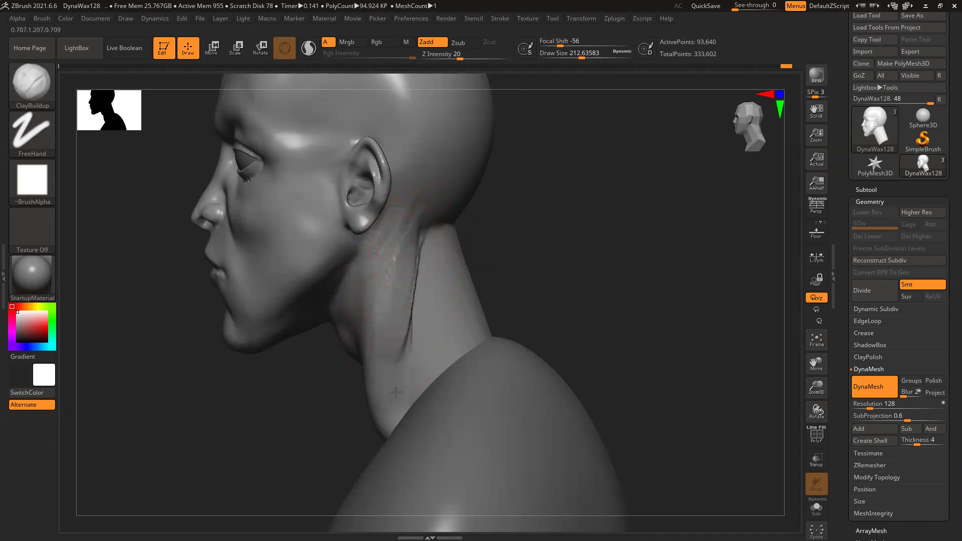
pyautogui.keyDown('shift'); pyautogui.moveTo(409, 285); pyautogui.dragTo(408, 262); pyautogui.keyUp('shift')
# Build up the trapezius form from the shoulder up the rear side of the neck
pyautogui.moveTo(631, 285)
pyautogui.mouseDown()
pyautogui.moveTo(530, 281)
pyautogui.moveTo(579, 281)
pyautogui.moveTo(573, 305)
pyautogui.moveTo(402, 346)
pyautogui.mouseUp()
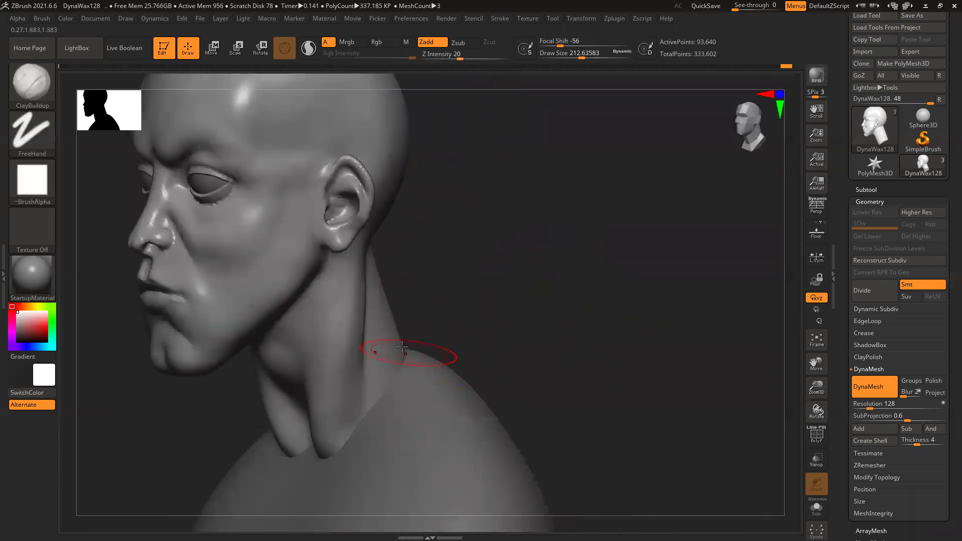
pyautogui.moveTo(415, 405)
pyautogui.mouseDown()
pyautogui.moveTo(373, 328)
pyautogui.moveTo(393, 393)
pyautogui.moveTo(373, 265)
pyautogui.mouseUp()
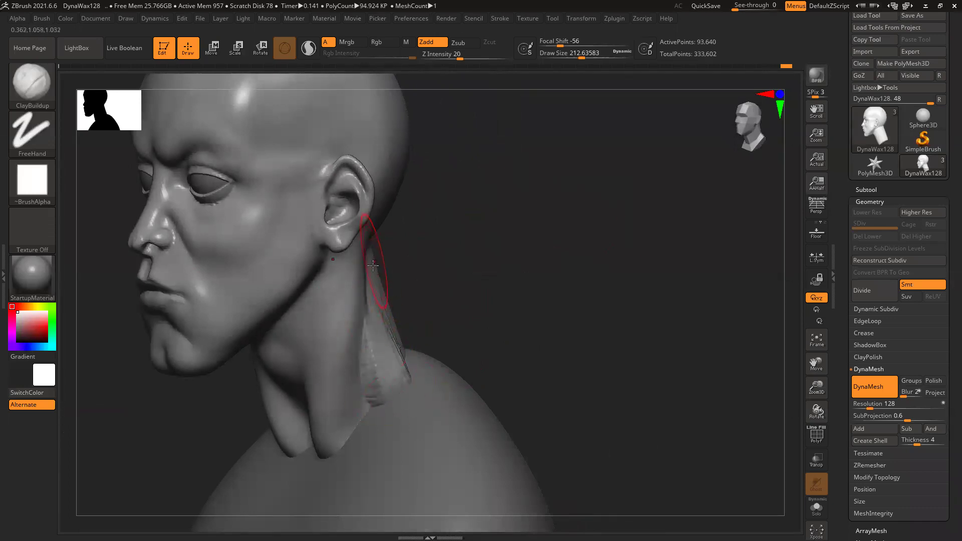
pyautogui.moveTo(382, 326)
pyautogui.mouseDown()
pyautogui.moveTo(406, 371)
pyautogui.moveTo(396, 385)
pyautogui.moveTo(410, 397)
pyautogui.moveTo(378, 348)
pyautogui.moveTo(373, 288)
pyautogui.mouseUp()
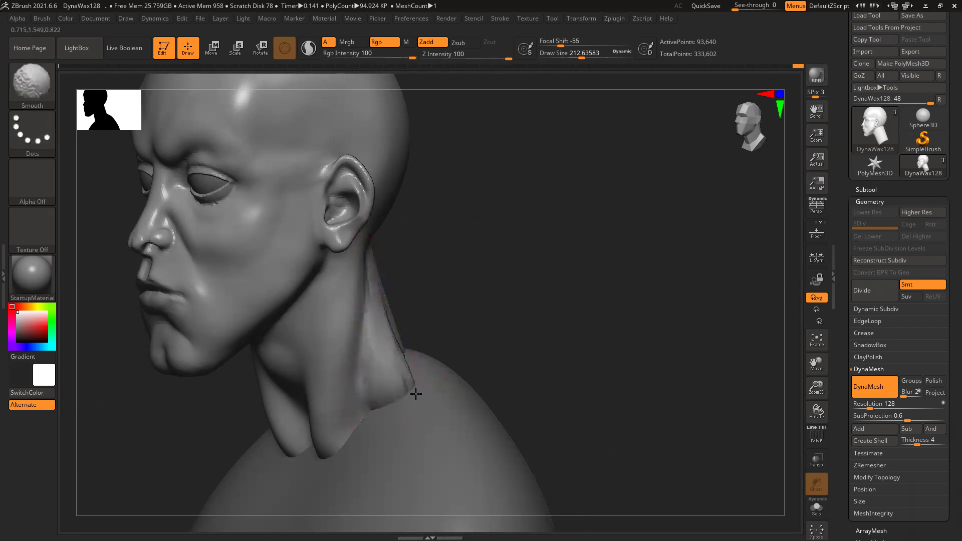
# Sculpt the vertical muscle columns on the back of the neck with ClayBuildup and smooth them
pyautogui.moveTo(604, 307)
pyautogui.mouseDown()
pyautogui.moveTo(558, 317)
pyautogui.moveTo(375, 279)
pyautogui.mouseUp()
pyautogui.moveTo(401, 248)
pyautogui.mouseDown()
pyautogui.moveTo(394, 325)
pyautogui.moveTo(408, 308)
pyautogui.mouseUp()
pyautogui.moveTo(419, 270)
pyautogui.mouseDown()
pyautogui.moveTo(414, 353)
pyautogui.moveTo(394, 284)
pyautogui.mouseUp()
pyautogui.keyDown('alt'); pyautogui.moveTo(343, 326); pyautogui.dragTo(286, 300); pyautogui.keyUp('alt')
pyautogui.moveTo(398, 223)
pyautogui.keyDown('alt'); pyautogui.mouseDown()
pyautogui.moveTo(400, 316)
pyautogui.moveTo(391, 309)
pyautogui.moveTo(395, 245)
pyautogui.moveTo(398, 280)
pyautogui.mouseUp(); pyautogui.keyUp('alt')
pyautogui.moveTo(598, 271)
pyautogui.mouseDown()
pyautogui.moveTo(601, 284)
pyautogui.moveTo(350, 283)
pyautogui.moveTo(349, 229)
pyautogui.mouseUp()
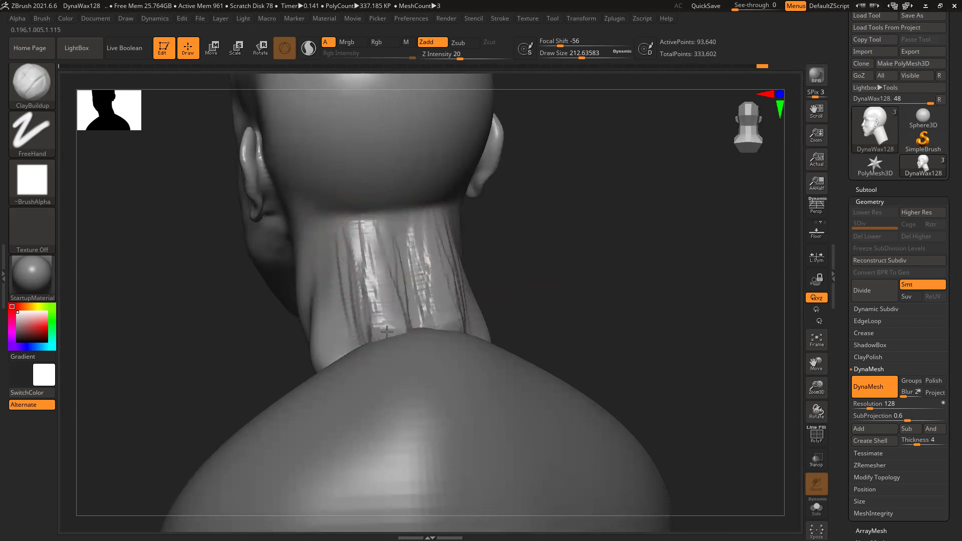
pyautogui.moveTo(341, 236)
pyautogui.mouseDown()
pyautogui.moveTo(357, 372)
pyautogui.moveTo(341, 219)
pyautogui.moveTo(389, 321)
pyautogui.mouseUp()
pyautogui.keyDown('shift'); pyautogui.moveTo(369, 244); pyautogui.dragTo(358, 268); pyautogui.keyUp('shift')
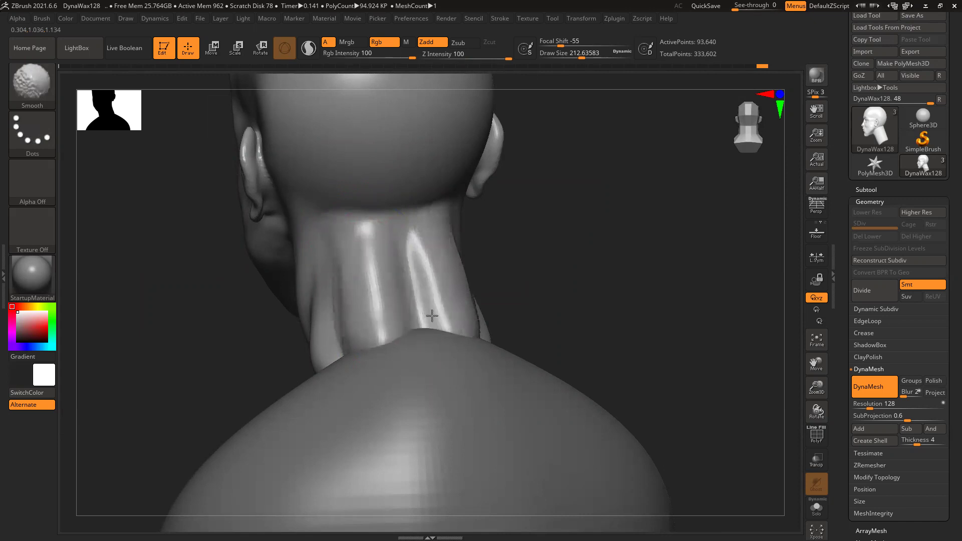
# Set the brush draw size to about 286 for working on the neck from behind
pyautogui.moveTo(659, 267); pyautogui.dragTo(713, 253)
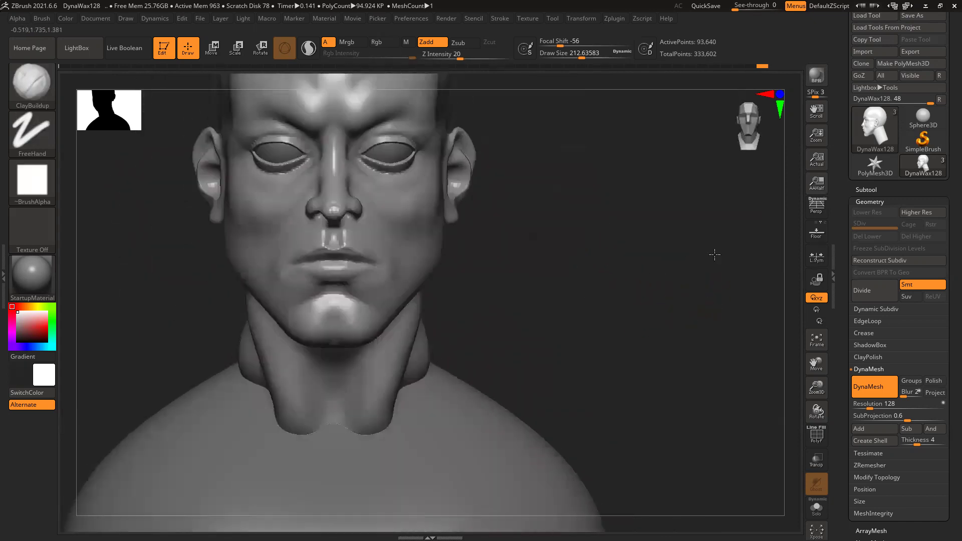
pyautogui.moveTo(653, 317)
pyautogui.mouseDown()
pyautogui.moveTo(603, 307)
pyautogui.moveTo(605, 294)
pyautogui.moveTo(503, 289)
pyautogui.mouseUp()
pyautogui.keyDown('ctrl'); pyautogui.moveTo(450, 260); pyautogui.dragTo(441, 275, button='right'); pyautogui.keyUp('ctrl')
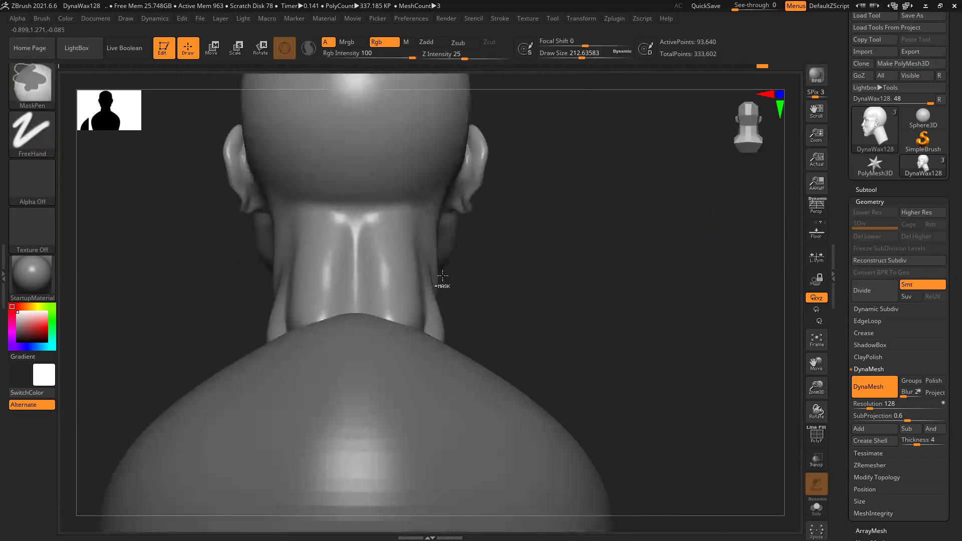
pyautogui.press('space')
pyautogui.moveTo(417, 230); pyautogui.dragTo(433, 229)
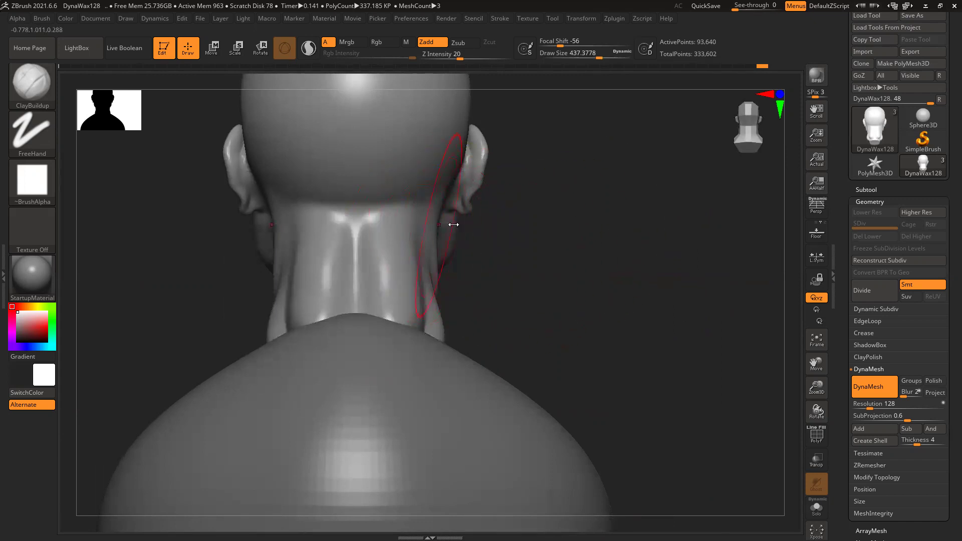
pyautogui.moveTo(576, 247)
pyautogui.mouseDown()
pyautogui.moveTo(603, 246)
pyautogui.moveTo(555, 248)
pyautogui.mouseUp()
pyautogui.press('space')
pyautogui.moveTo(482, 245); pyautogui.dragTo(471, 245)
pyautogui.press('space')
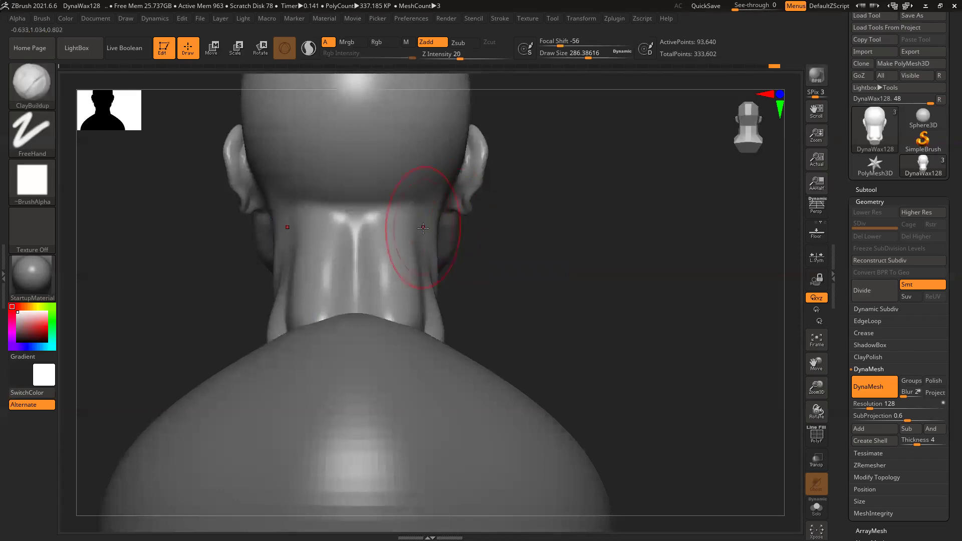
# Switch to the Move brush and pull the sides of the neck outward below the ears
pyautogui.press('b')
pyautogui.press('m')
pyautogui.press('v')
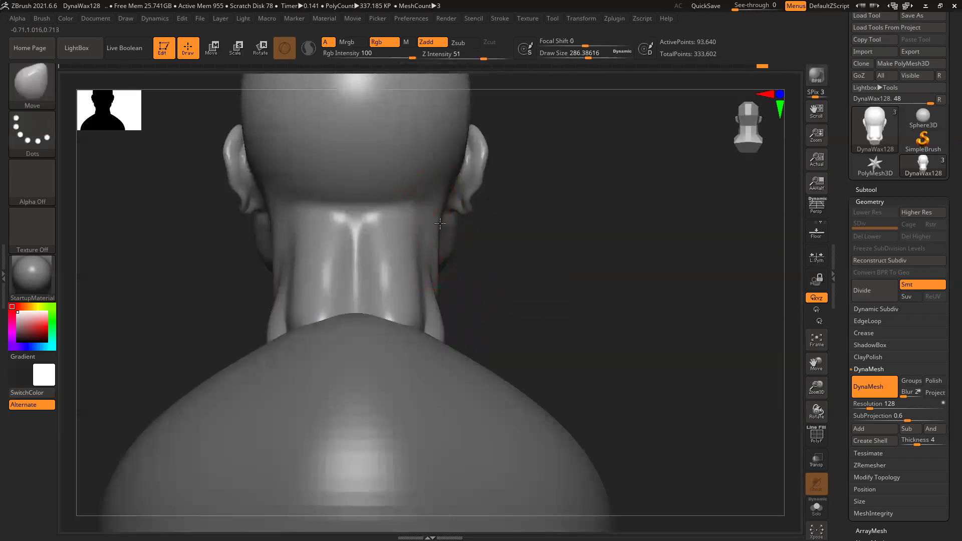
pyautogui.moveTo(439, 224); pyautogui.dragTo(448, 223)
pyautogui.moveTo(435, 265); pyautogui.dragTo(441, 268)
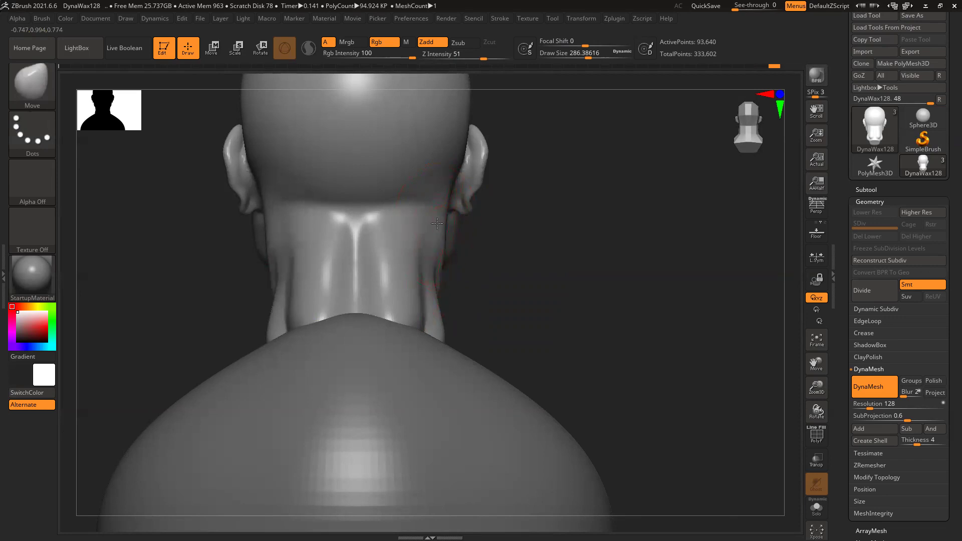
# Make the torso the active subtool and try a small Move pull at the base of the throat
pyautogui.moveTo(588, 292)
pyautogui.mouseDown()
pyautogui.moveTo(408, 351)
pyautogui.moveTo(445, 350)
pyautogui.mouseUp()
pyautogui.keyDown('alt'); pyautogui.moveTo(192, 242); pyautogui.dragTo(56, 198); pyautogui.keyUp('alt')
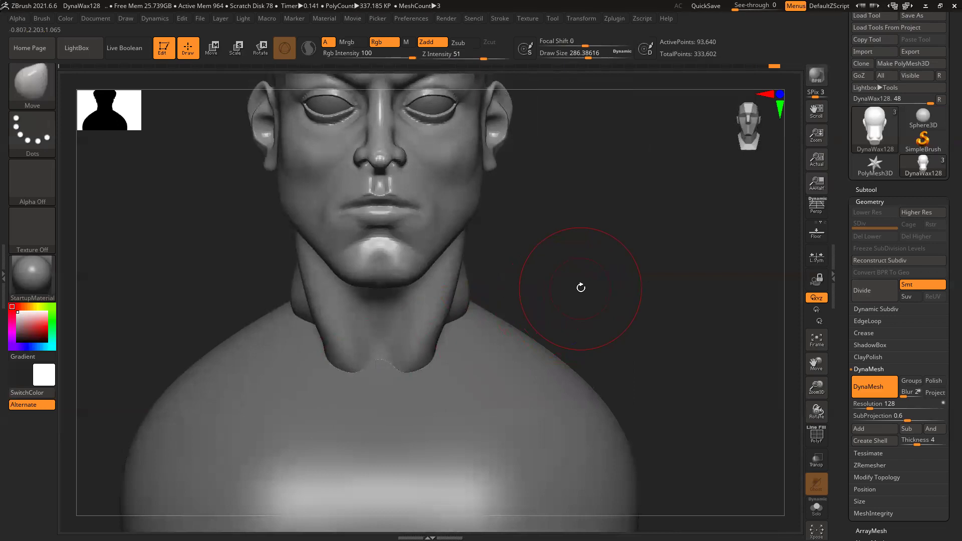
pyautogui.moveTo(512, 284)
pyautogui.keyDown('ctrl'); pyautogui.mouseDown(button='right')
pyautogui.moveTo(541, 317)
pyautogui.moveTo(540, 305)
pyautogui.moveTo(515, 307)
pyautogui.moveTo(568, 317)
pyautogui.mouseUp(button='right'); pyautogui.keyUp('ctrl')
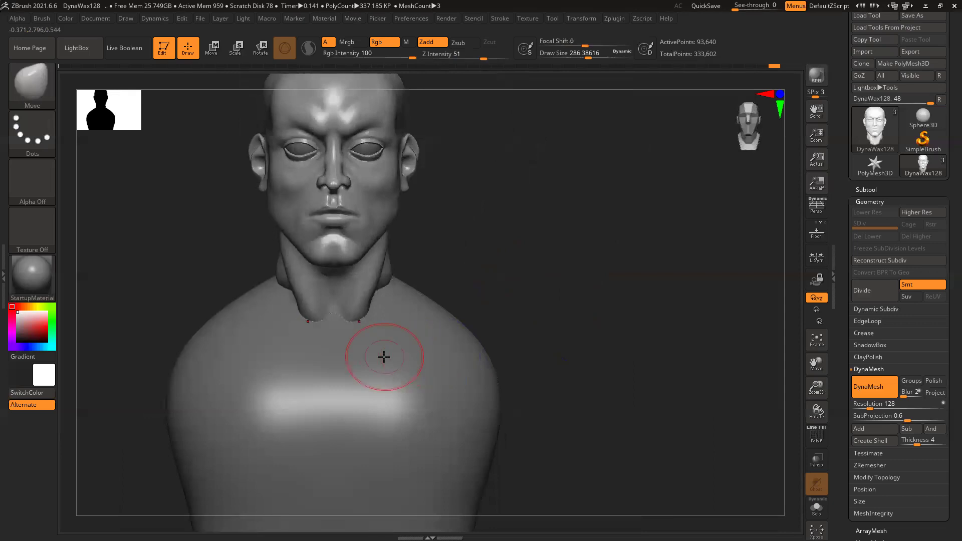
pyautogui.keyDown('alt'); pyautogui.click(377, 346); pyautogui.keyUp('alt')
pyautogui.keyDown('alt'); pyautogui.moveTo(637, 266); pyautogui.dragTo(664, 247, button='right'); pyautogui.keyUp('alt')
pyautogui.moveTo(355, 306); pyautogui.dragTo(363, 307)
pyautogui.hotkey('ctrl', 'z')
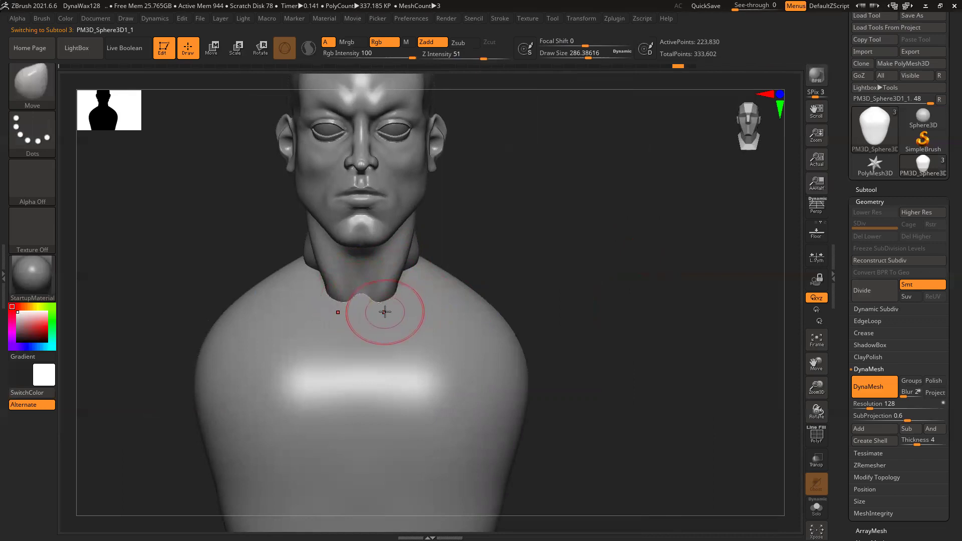
# Switch to ClayBuildup, build up the torso around the front base of the neck and smooth the strokes
pyautogui.press('b')
pyautogui.press('c')
pyautogui.press('b')
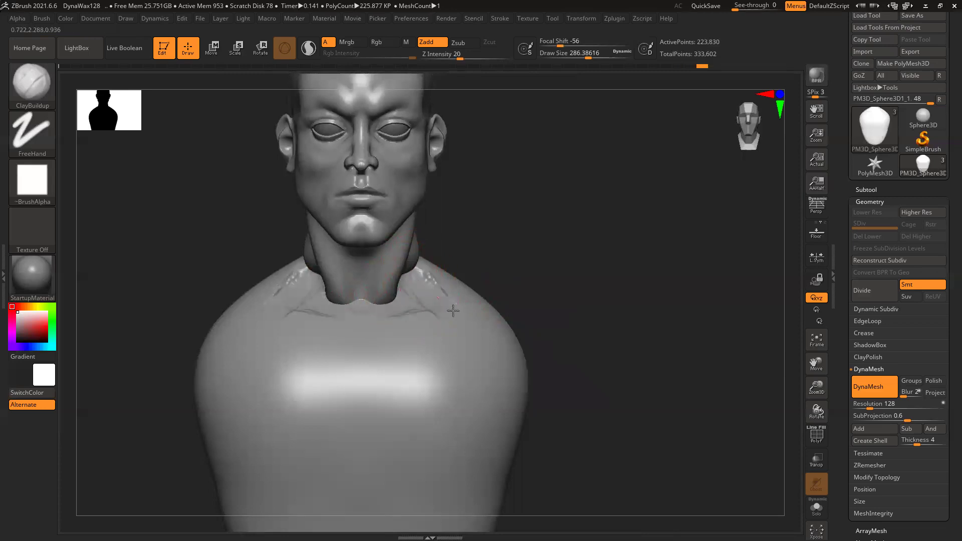
pyautogui.moveTo(412, 293)
pyautogui.mouseDown()
pyautogui.moveTo(455, 311)
pyautogui.moveTo(416, 305)
pyautogui.moveTo(411, 321)
pyautogui.moveTo(323, 320)
pyautogui.moveTo(268, 307)
pyautogui.mouseUp()
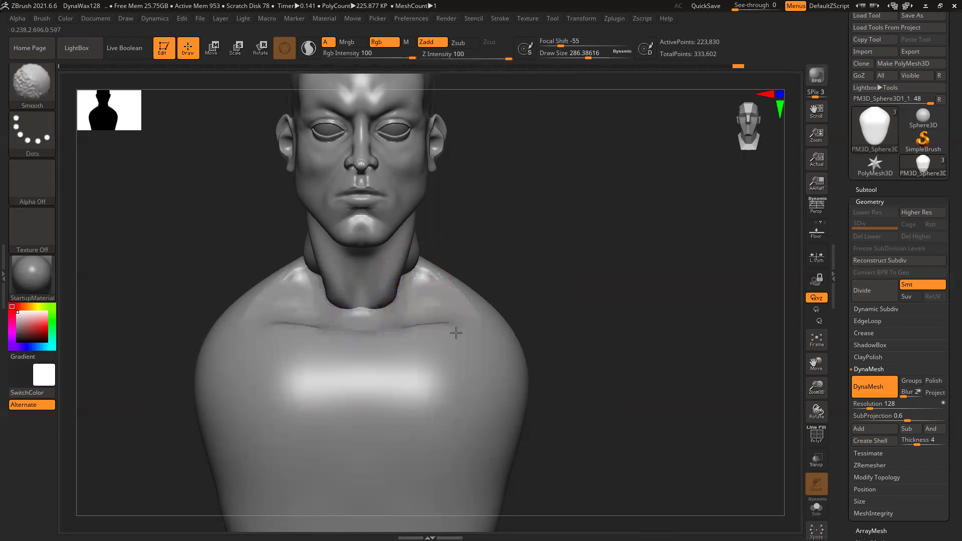
pyautogui.keyDown('shift'); pyautogui.moveTo(424, 290); pyautogui.dragTo(380, 320); pyautogui.keyUp('shift')
# Build up the slope between neck and shoulder on the torso in side view and smooth it
pyautogui.moveTo(548, 279)
pyautogui.mouseDown()
pyautogui.moveTo(496, 281)
pyautogui.moveTo(638, 268)
pyautogui.mouseUp()
pyautogui.moveTo(562, 252)
pyautogui.mouseDown()
pyautogui.moveTo(480, 289)
pyautogui.moveTo(434, 260)
pyautogui.moveTo(408, 356)
pyautogui.mouseUp()
pyautogui.moveTo(455, 283); pyautogui.dragTo(453, 321)
pyautogui.moveTo(457, 270)
pyautogui.mouseDown()
pyautogui.moveTo(451, 329)
pyautogui.moveTo(430, 369)
pyautogui.moveTo(421, 353)
pyautogui.moveTo(459, 312)
pyautogui.moveTo(456, 322)
pyautogui.mouseUp()
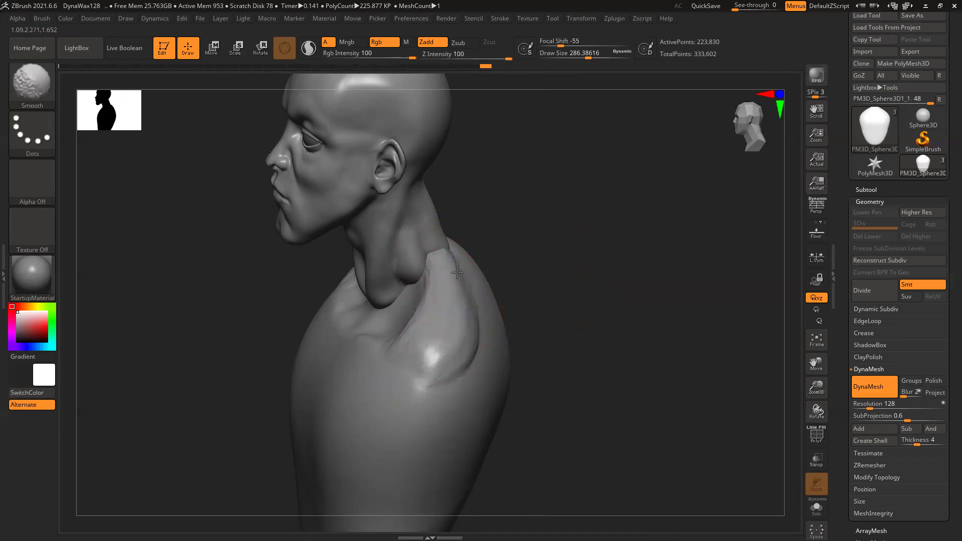
# Sculpt the collarbones with ClayBuildup strokes running from the centre of the upper chest out to the shoulders
pyautogui.moveTo(620, 257); pyautogui.dragTo(569, 257)
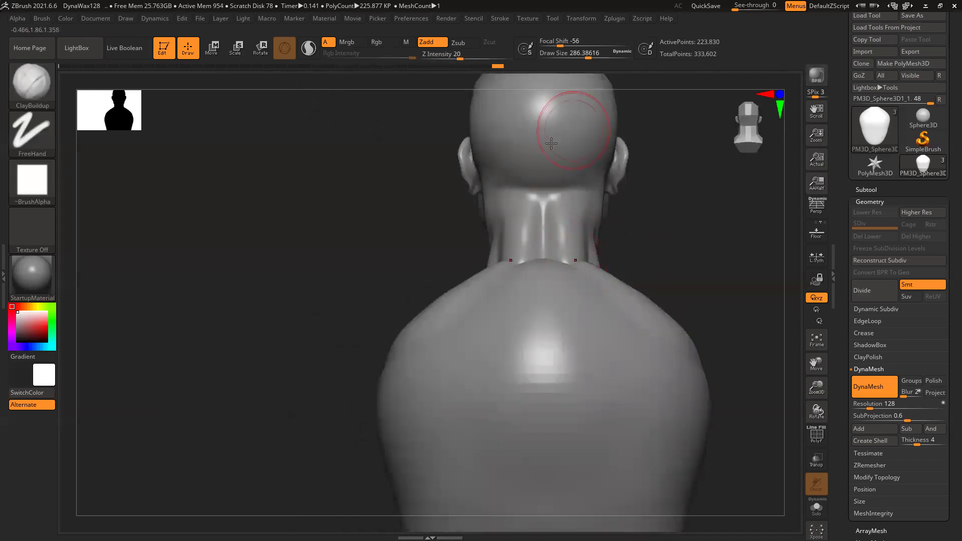
pyautogui.moveTo(682, 279)
pyautogui.mouseDown()
pyautogui.moveTo(333, 247)
pyautogui.moveTo(361, 225)
pyautogui.moveTo(336, 226)
pyautogui.mouseUp()
pyautogui.keyDown('alt'); pyautogui.moveTo(441, 234); pyautogui.dragTo(596, 244); pyautogui.keyUp('alt')
pyautogui.keyDown('ctrl'); pyautogui.moveTo(326, 322); pyautogui.dragTo(325, 315, button='right'); pyautogui.keyUp('ctrl')
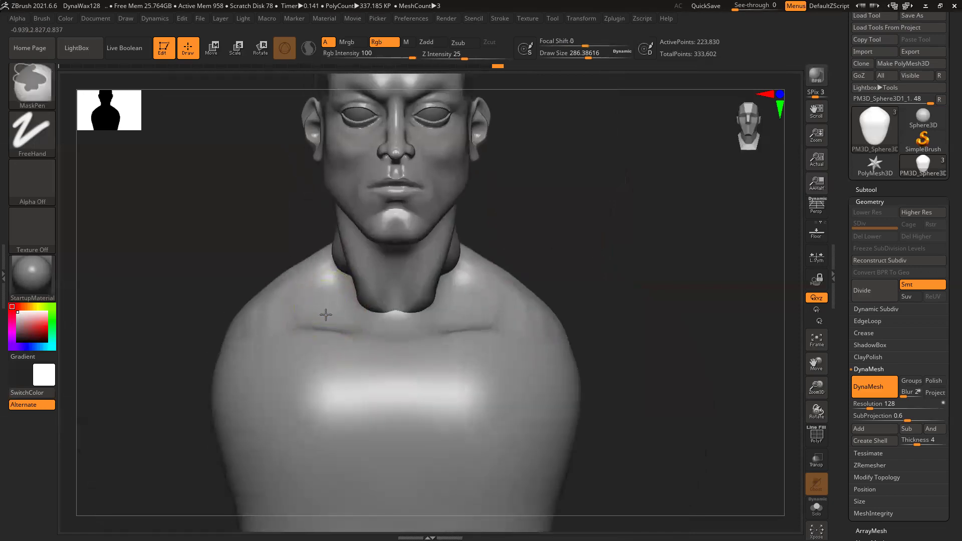
pyautogui.moveTo(432, 347)
pyautogui.mouseDown()
pyautogui.moveTo(418, 337)
pyautogui.moveTo(474, 328)
pyautogui.moveTo(401, 357)
pyautogui.moveTo(416, 337)
pyautogui.moveTo(534, 314)
pyautogui.mouseUp()
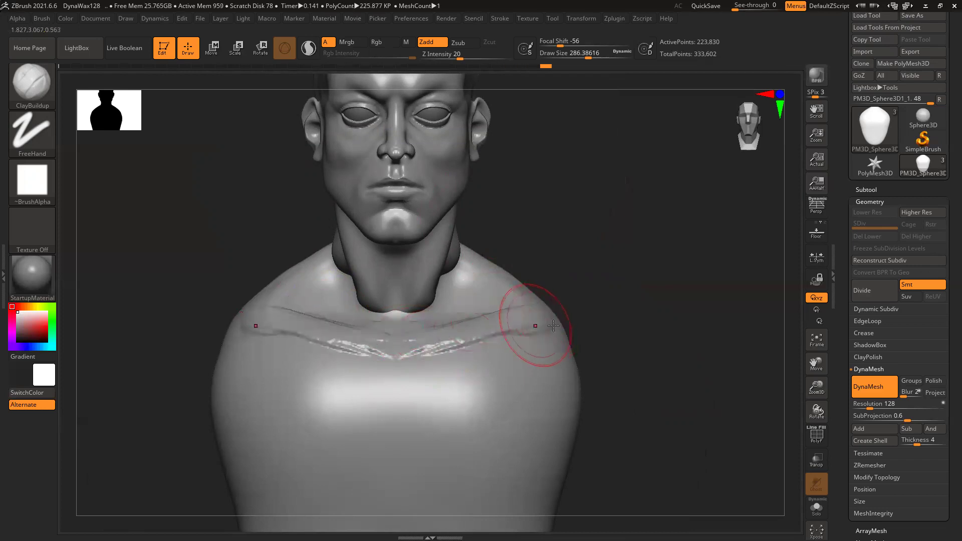
pyautogui.moveTo(422, 339)
pyautogui.mouseDown()
pyautogui.moveTo(541, 322)
pyautogui.moveTo(386, 365)
pyautogui.moveTo(405, 352)
pyautogui.moveTo(533, 328)
pyautogui.moveTo(415, 362)
pyautogui.mouseUp()
# Set the draw size to about 346 and build up the pectoral masses on the chest with ClayBuildup
pyautogui.keyDown('alt'); pyautogui.moveTo(655, 284); pyautogui.dragTo(627, 289); pyautogui.keyUp('alt')
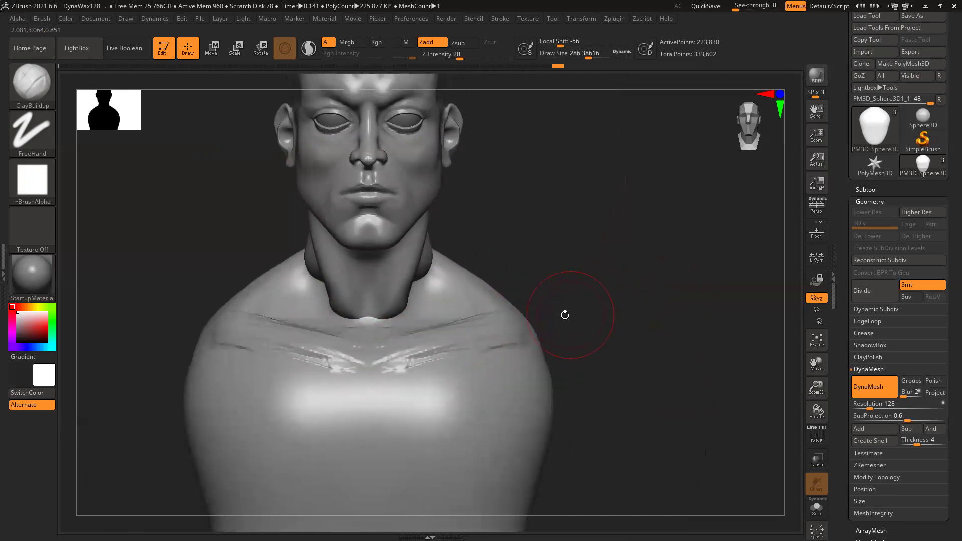
pyautogui.keyDown('alt'); pyautogui.moveTo(673, 348); pyautogui.dragTo(623, 247); pyautogui.keyUp('alt')
pyautogui.press('ctrl')
pyautogui.keyDown('ctrl'); pyautogui.moveTo(688, 309); pyautogui.dragTo(580, 341, button='right'); pyautogui.keyUp('ctrl')
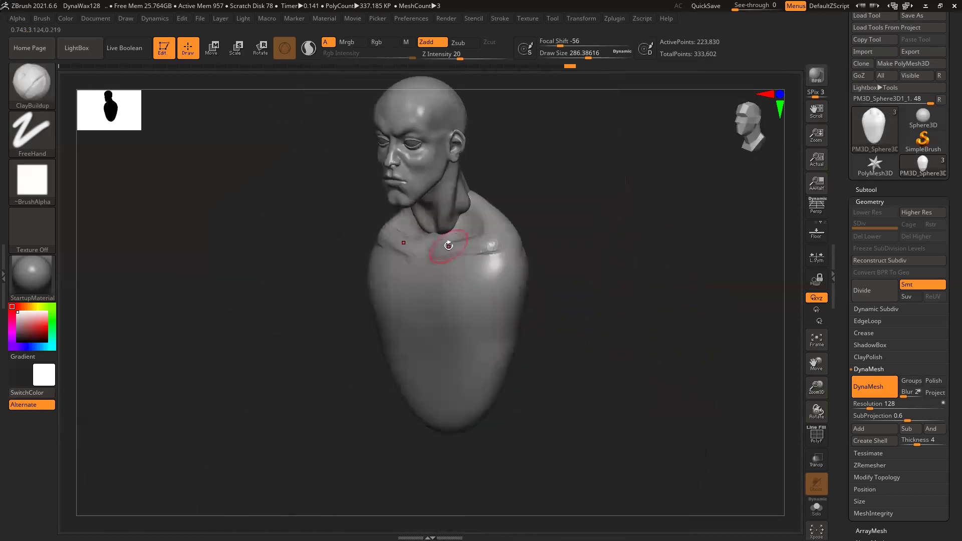
pyautogui.keyDown('shift'); pyautogui.moveTo(621, 283); pyautogui.dragTo(650, 262); pyautogui.keyUp('shift')
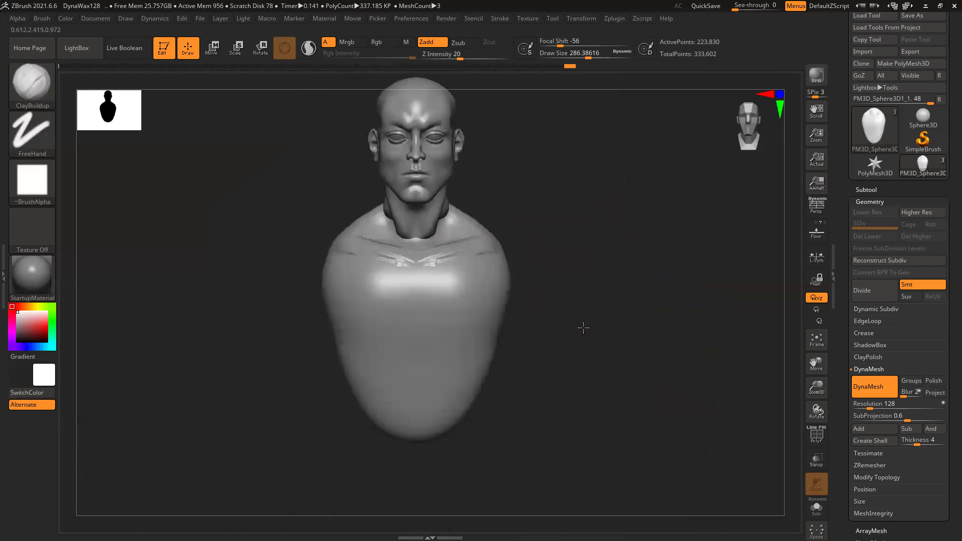
pyautogui.keyDown('alt'); pyautogui.moveTo(582, 327); pyautogui.dragTo(577, 346); pyautogui.keyUp('alt')
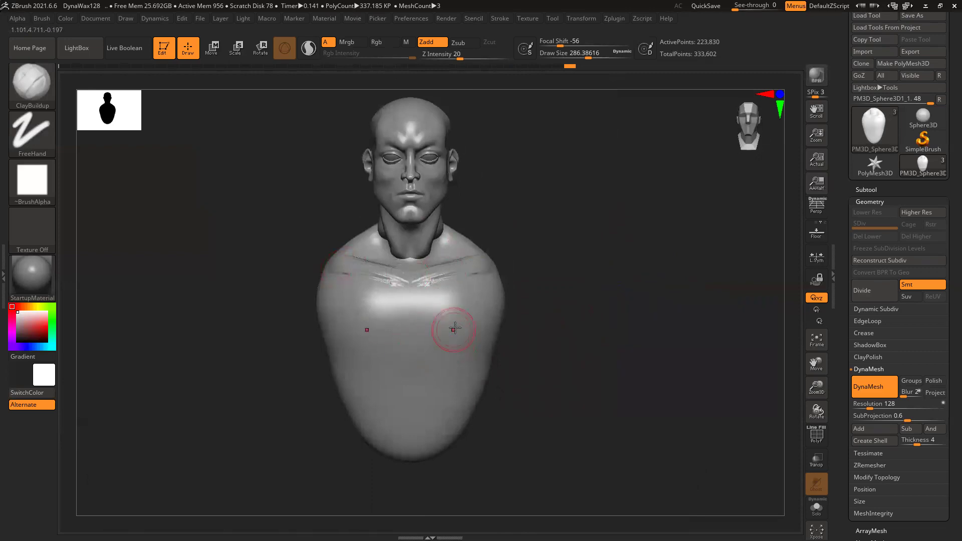
pyautogui.press(']')
pyautogui.press(']')
pyautogui.press(']')
pyautogui.press(']')
pyautogui.press(']')
pyautogui.press(']')
pyautogui.moveTo(436, 292)
pyautogui.mouseDown()
pyautogui.moveTo(469, 308)
pyautogui.moveTo(452, 321)
pyautogui.moveTo(436, 313)
pyautogui.moveTo(450, 346)
pyautogui.moveTo(474, 326)
pyautogui.moveTo(451, 301)
pyautogui.moveTo(451, 342)
pyautogui.mouseUp()
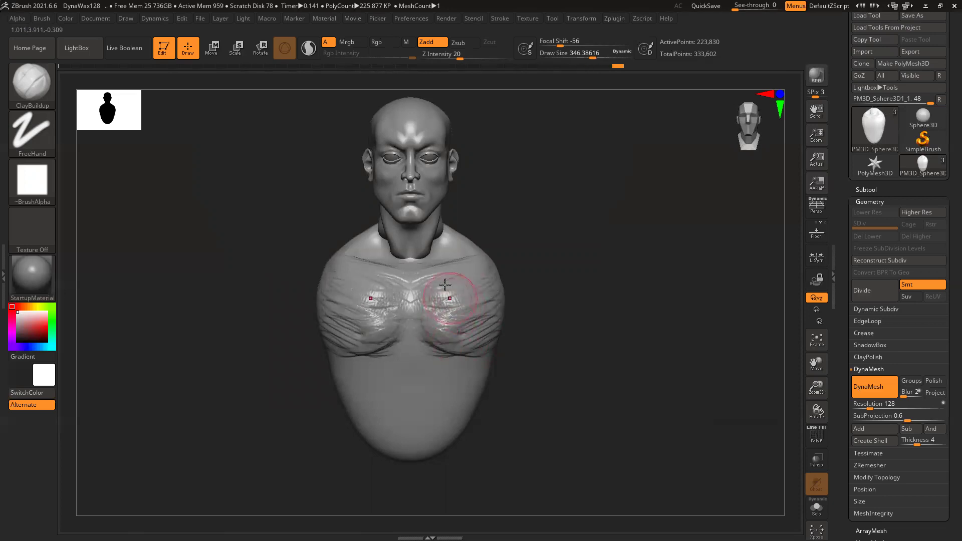
# Extend the pectoral strokes toward the shoulders and along the lower edge of the chest
pyautogui.moveTo(493, 279)
pyautogui.mouseDown()
pyautogui.moveTo(471, 283)
pyautogui.moveTo(501, 291)
pyautogui.moveTo(476, 300)
pyautogui.moveTo(512, 293)
pyautogui.mouseUp()
pyautogui.moveTo(490, 328)
pyautogui.mouseDown()
pyautogui.moveTo(482, 345)
pyautogui.moveTo(465, 298)
pyautogui.moveTo(441, 334)
pyautogui.mouseUp()
pyautogui.moveTo(603, 301)
pyautogui.mouseDown()
pyautogui.moveTo(619, 307)
pyautogui.moveTo(587, 313)
pyautogui.mouseUp()
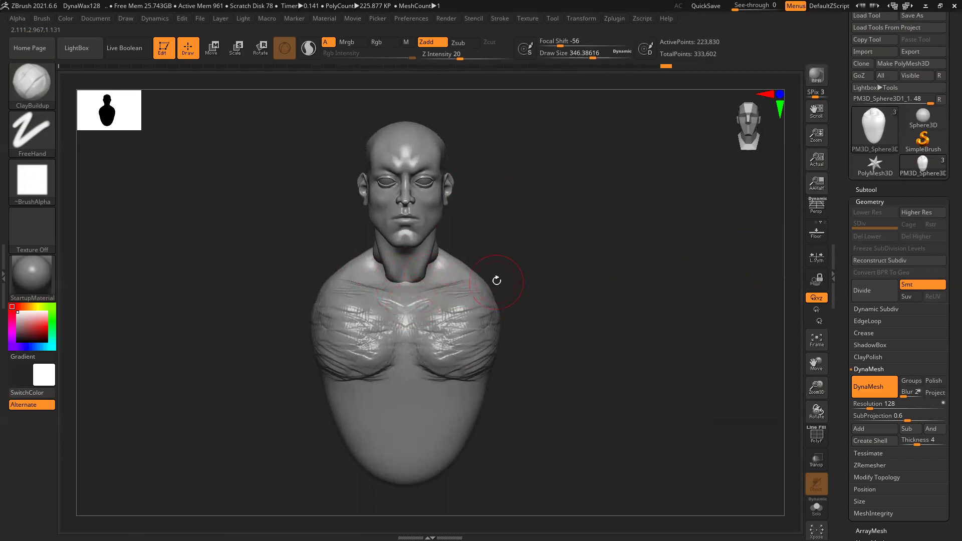
# Add a sphere as a new subtool and make it active for moving
pyautogui.click(893, 193)
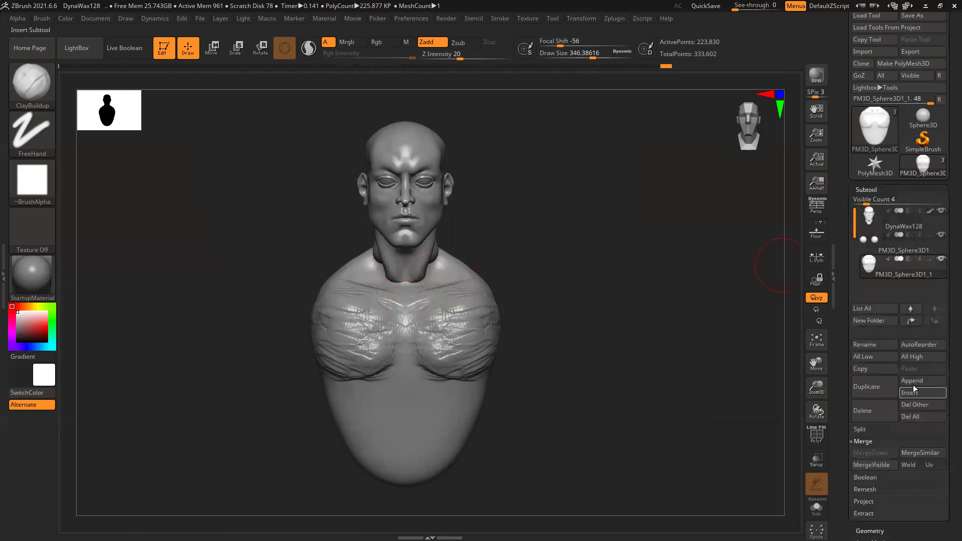
pyautogui.click(913, 390)
pyautogui.click(716, 314)
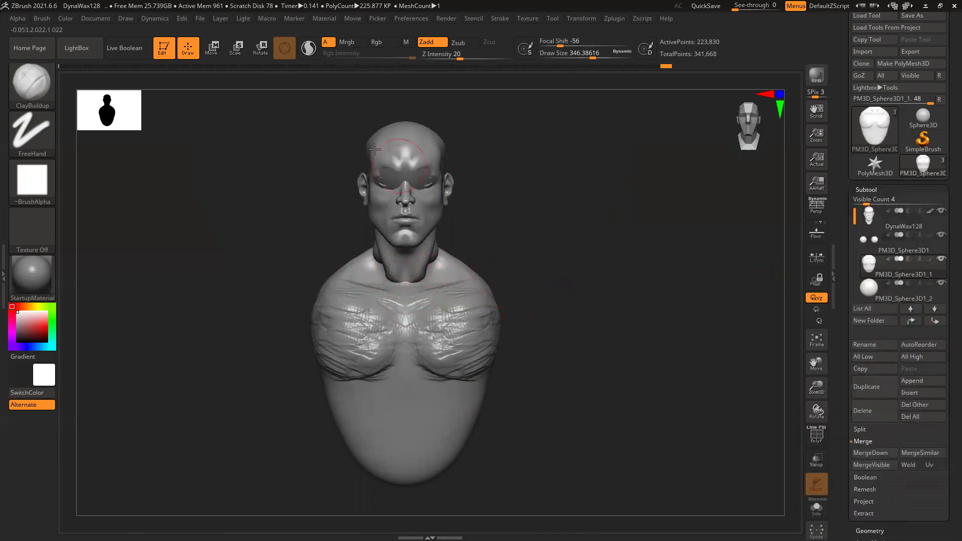
pyautogui.keyDown('alt'); pyautogui.click(397, 178); pyautogui.keyUp('alt')
pyautogui.press('w')
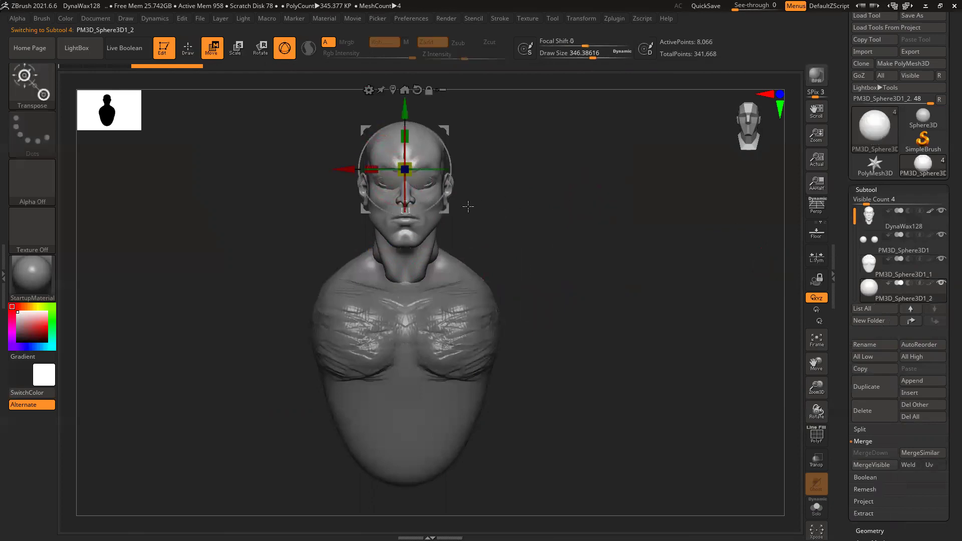
# Move the sphere from the head to the outside of one shoulder, slightly lowered and aligned with the torso from the side
pyautogui.moveTo(403, 162); pyautogui.dragTo(501, 289)
pyautogui.moveTo(676, 368); pyautogui.dragTo(596, 362)
pyautogui.moveTo(450, 290); pyautogui.dragTo(480, 302)
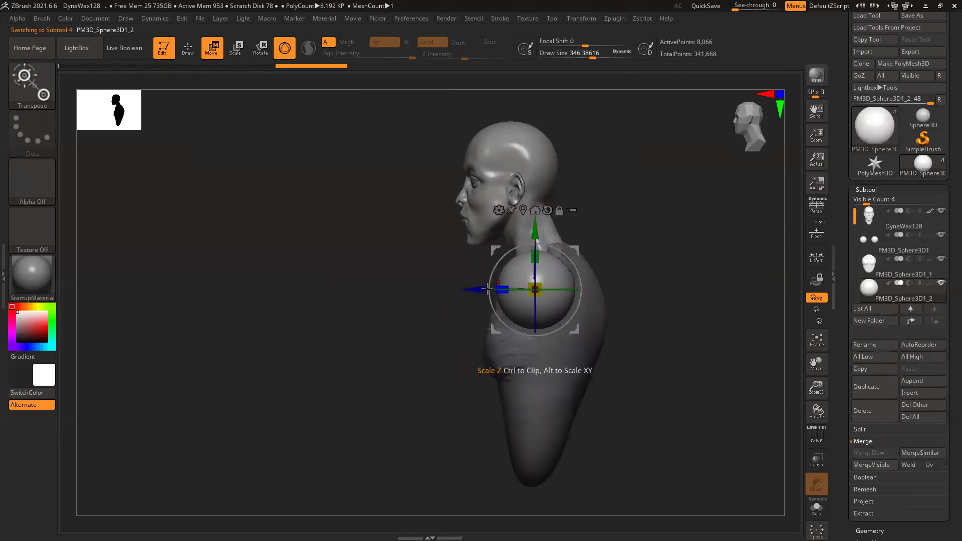
pyautogui.moveTo(400, 295); pyautogui.dragTo(501, 293)
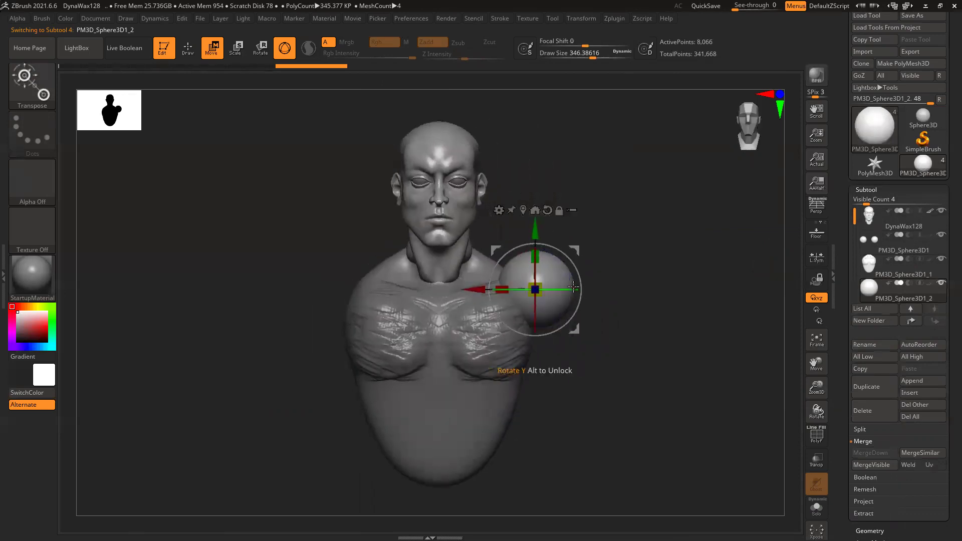
pyautogui.press('b')
pyautogui.press('m')
pyautogui.press('v')
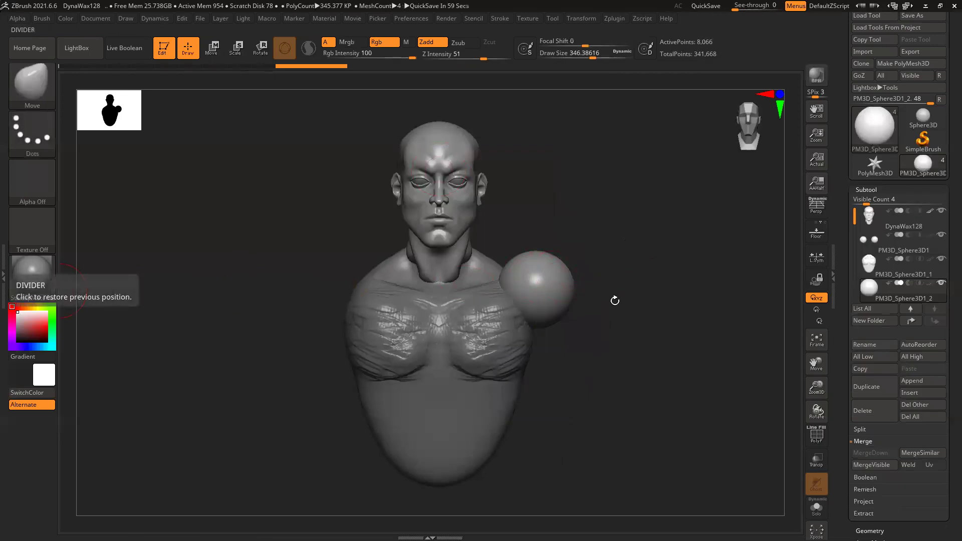
pyautogui.press('w')
pyautogui.moveTo(534, 221); pyautogui.dragTo(533, 249)
pyautogui.keyDown('alt'); pyautogui.moveTo(700, 326); pyautogui.dragTo(652, 295); pyautogui.keyUp('alt')
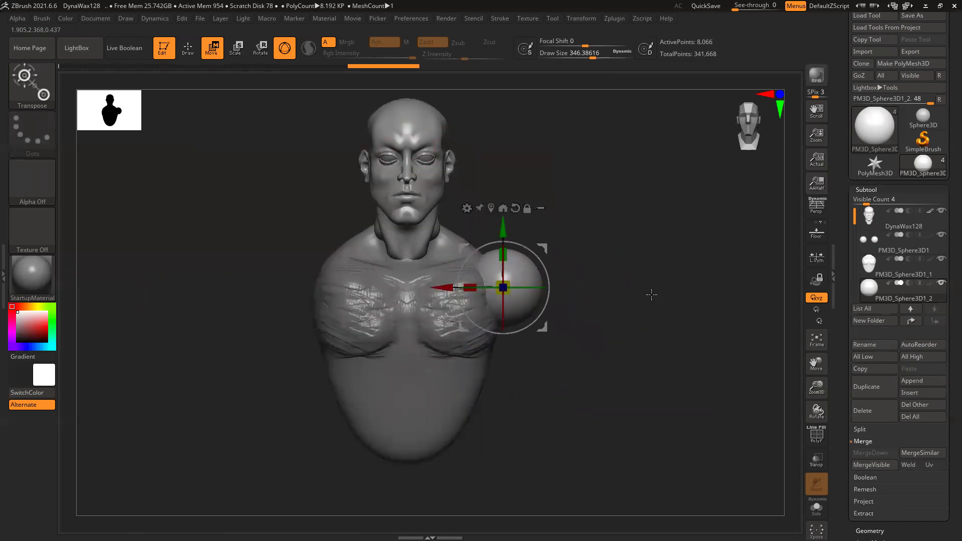
# Reshape the sphere into a slanted deltoid from the front using the Move brush at a draw size of about 910
pyautogui.press('b')
pyautogui.press('m')
pyautogui.press('v')
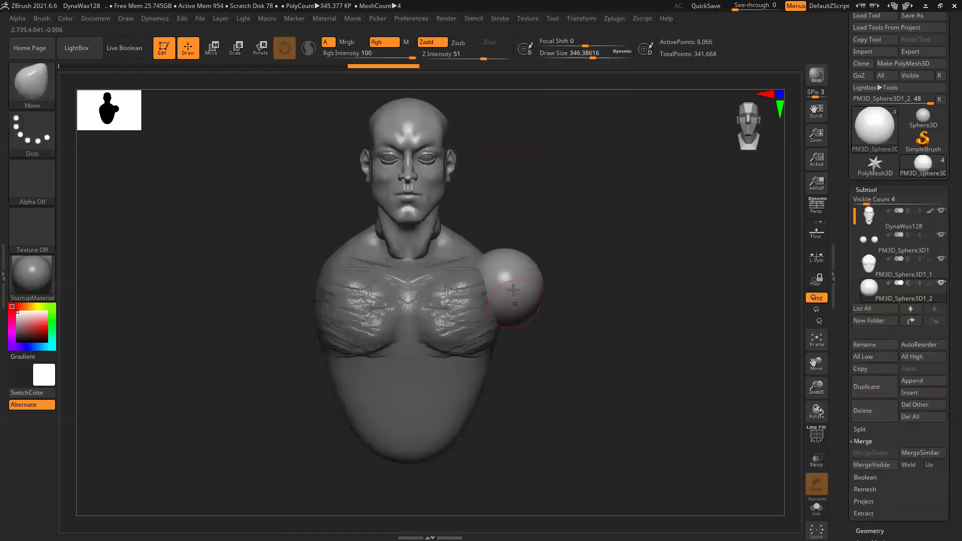
pyautogui.press('space')
pyautogui.moveTo(515, 326); pyautogui.dragTo(565, 326)
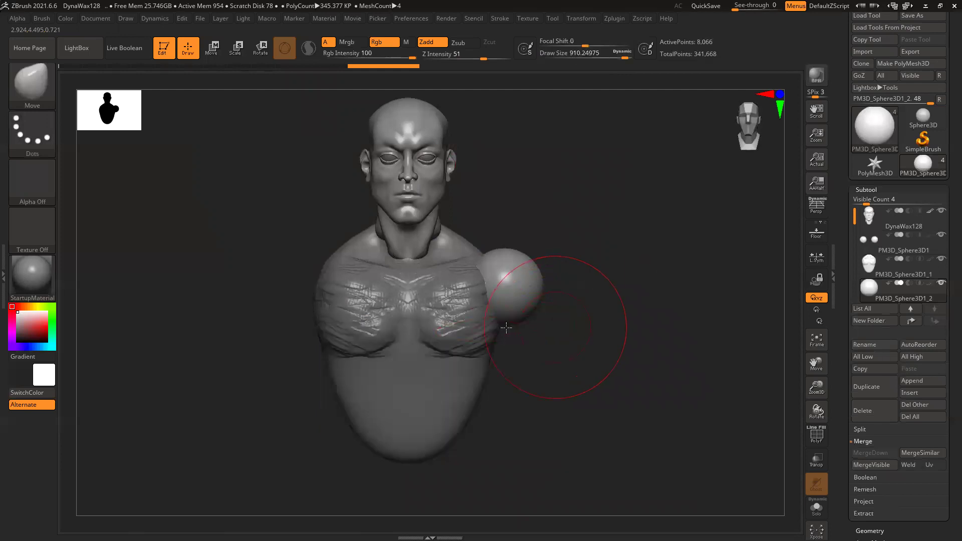
pyautogui.moveTo(497, 325)
pyautogui.mouseDown()
pyautogui.moveTo(512, 306)
pyautogui.moveTo(543, 296)
pyautogui.moveTo(544, 316)
pyautogui.mouseUp()
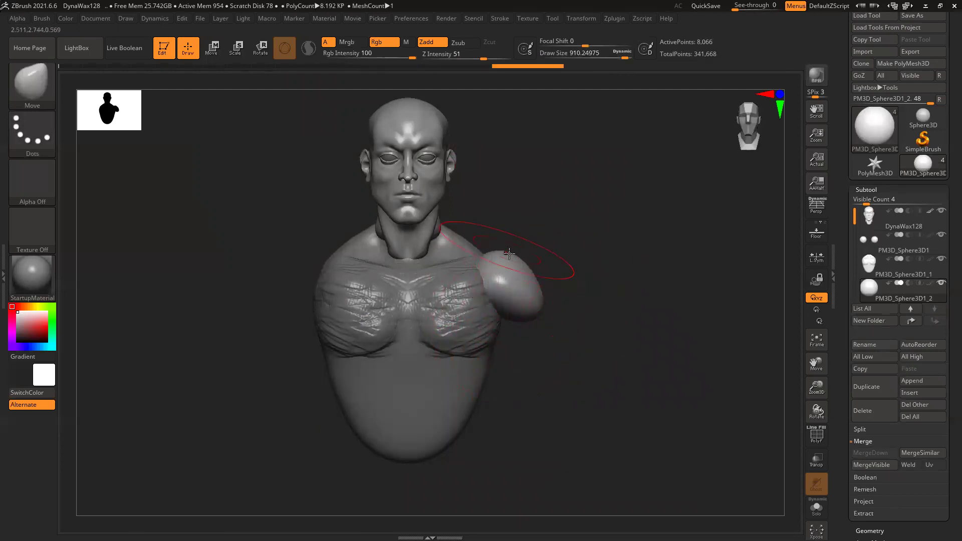
pyautogui.moveTo(531, 269); pyautogui.dragTo(535, 266)
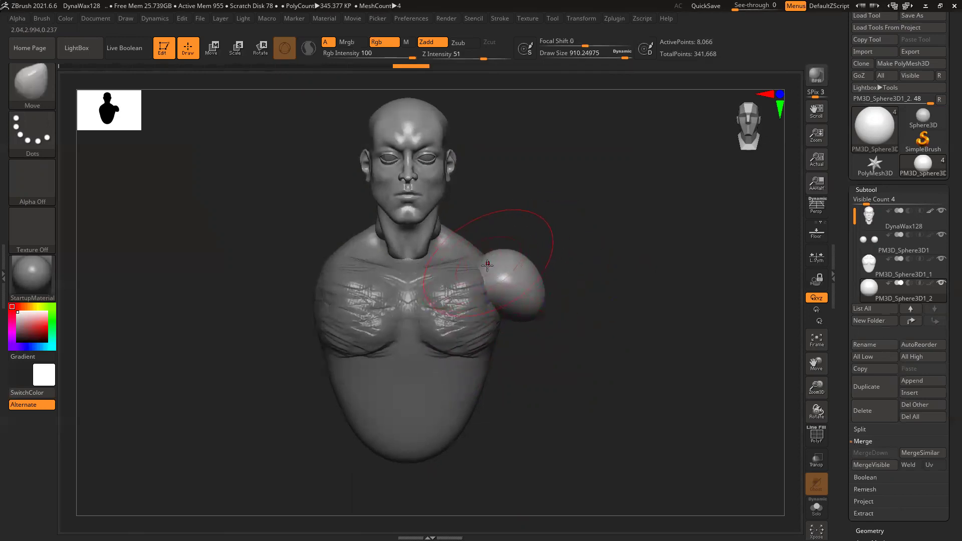
pyautogui.moveTo(451, 259); pyautogui.dragTo(457, 260)
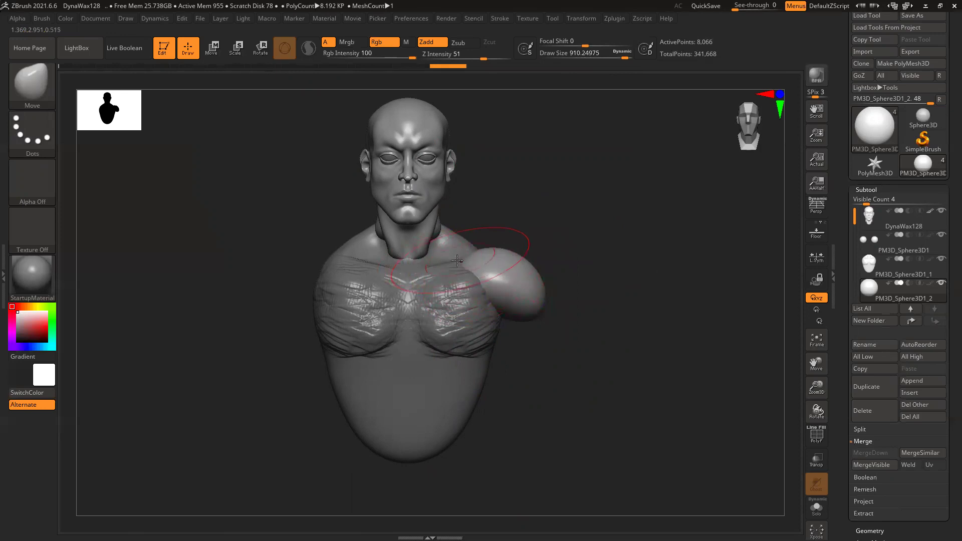
# Refine the deltoid's silhouette with the Move brush from the back, side and front
pyautogui.moveTo(600, 259); pyautogui.dragTo(524, 273)
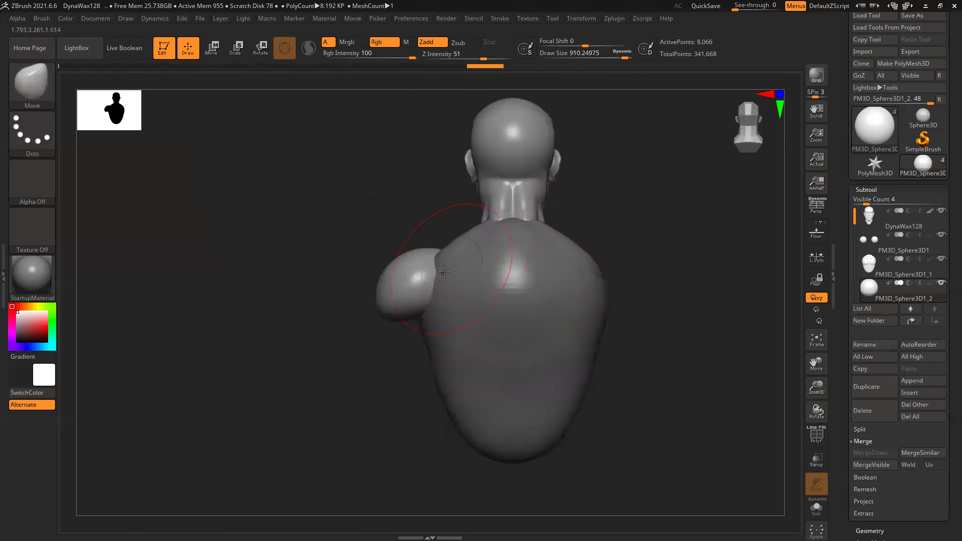
pyautogui.moveTo(447, 271); pyautogui.dragTo(441, 275)
pyautogui.moveTo(412, 215)
pyautogui.mouseDown()
pyautogui.moveTo(429, 305)
pyautogui.moveTo(431, 284)
pyautogui.moveTo(442, 291)
pyautogui.mouseUp()
pyautogui.moveTo(399, 327); pyautogui.dragTo(466, 285)
pyautogui.moveTo(385, 266); pyautogui.dragTo(380, 279)
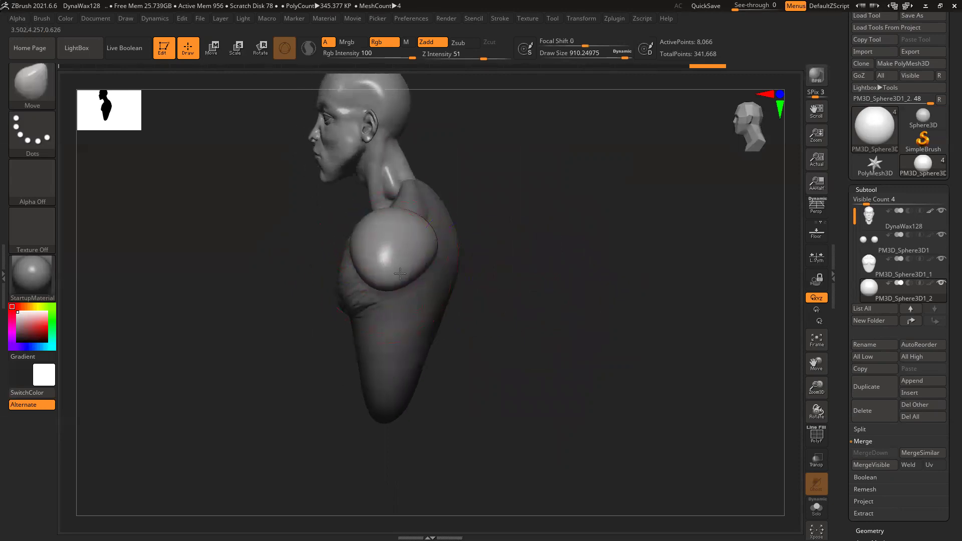
pyautogui.keyDown('shift'); pyautogui.moveTo(524, 276); pyautogui.dragTo(575, 268); pyautogui.keyUp('shift')
pyautogui.moveTo(352, 259); pyautogui.dragTo(345, 262)
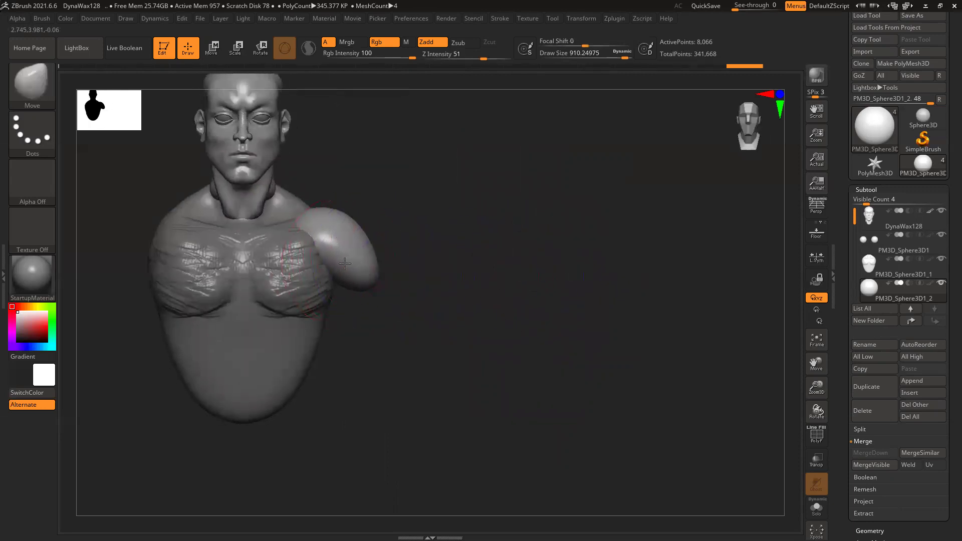
# Shift the deltoid form slightly outward from the torso along the horizontal axis
pyautogui.keyDown('alt'); pyautogui.moveTo(457, 258); pyautogui.dragTo(536, 283); pyautogui.keyUp('alt')
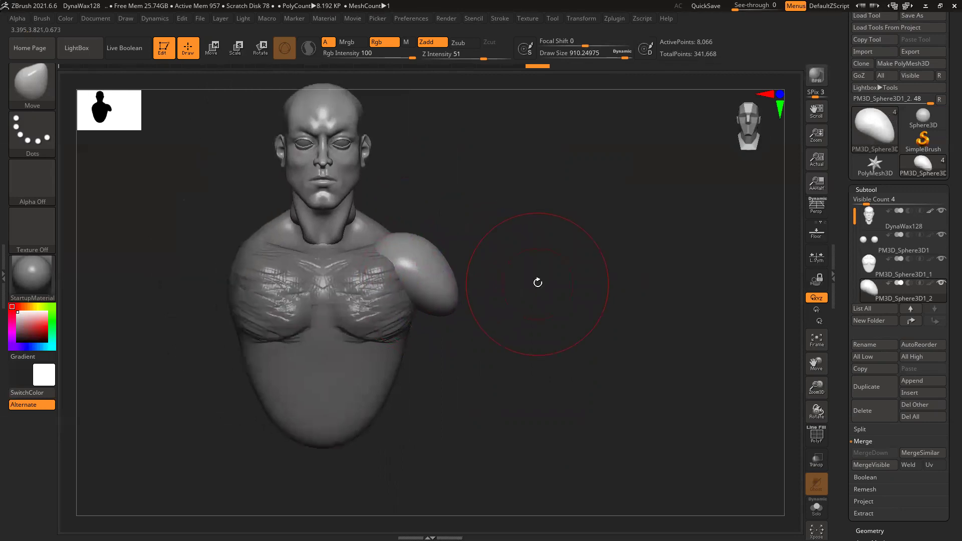
pyautogui.press('w')
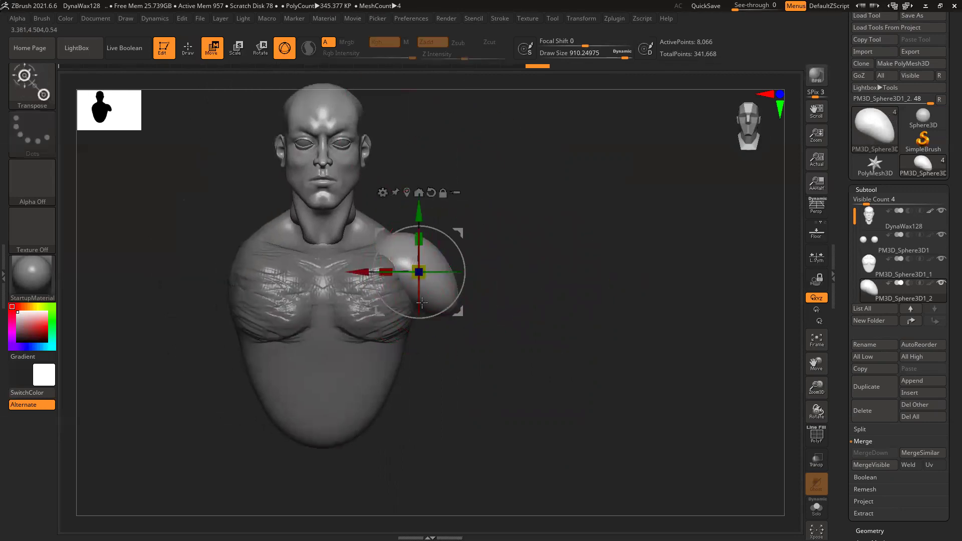
pyautogui.moveTo(368, 274)
pyautogui.mouseDown()
pyautogui.moveTo(394, 275)
pyautogui.moveTo(386, 276)
pyautogui.mouseUp()
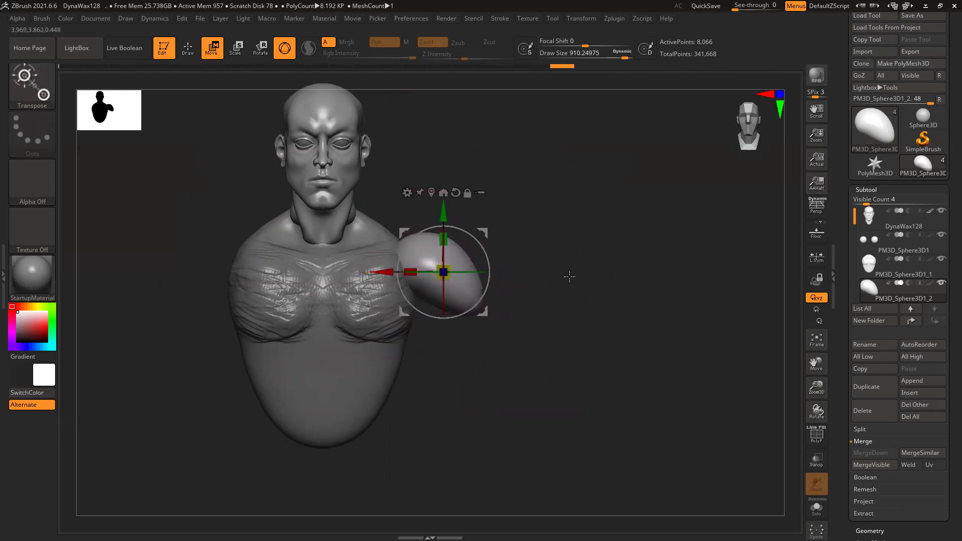
pyautogui.keyDown('alt'); pyautogui.moveTo(528, 265); pyautogui.dragTo(526, 272); pyautogui.keyUp('alt')
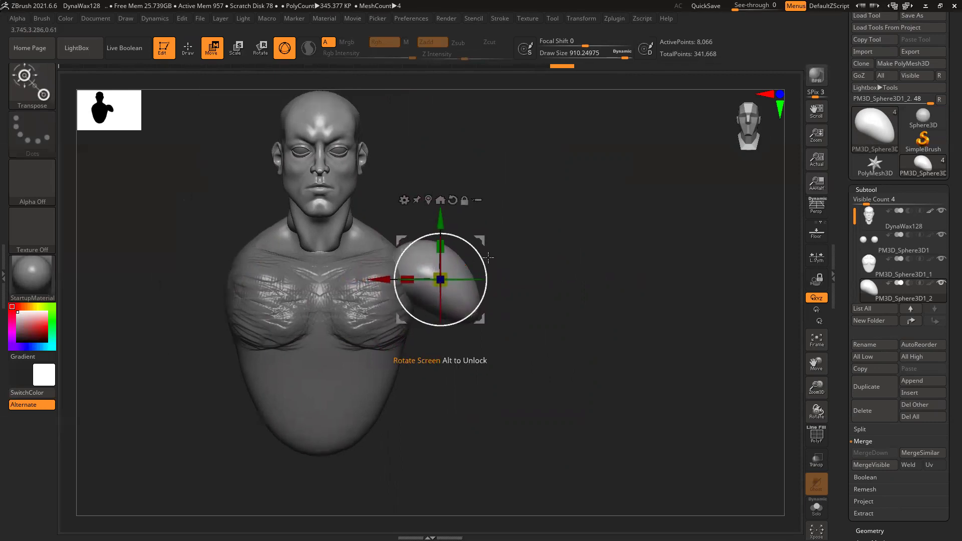
# Mirror the deltoid to the opposite shoulder across the X axis, merged into one SubTool
pyautogui.click(612, 21)
pyautogui.click(691, 240)
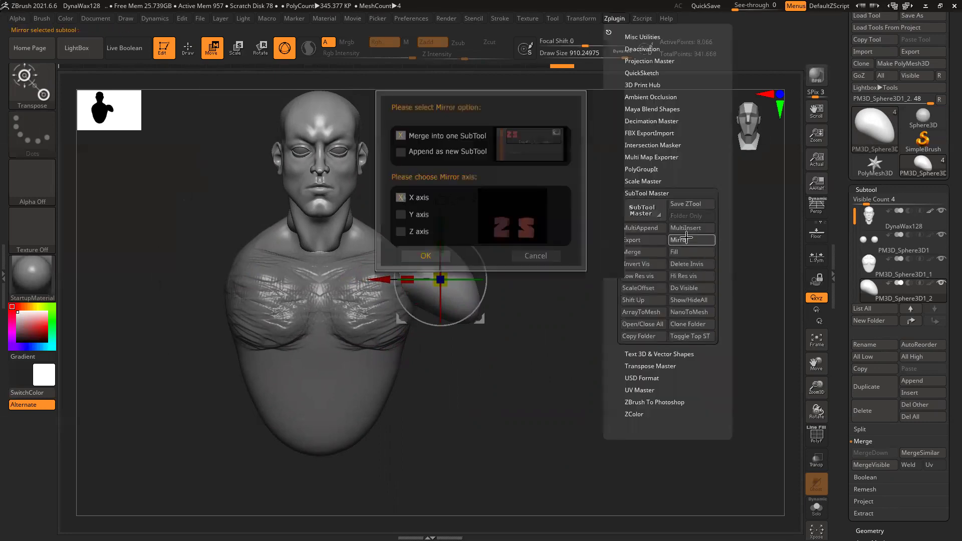
pyautogui.click(444, 254)
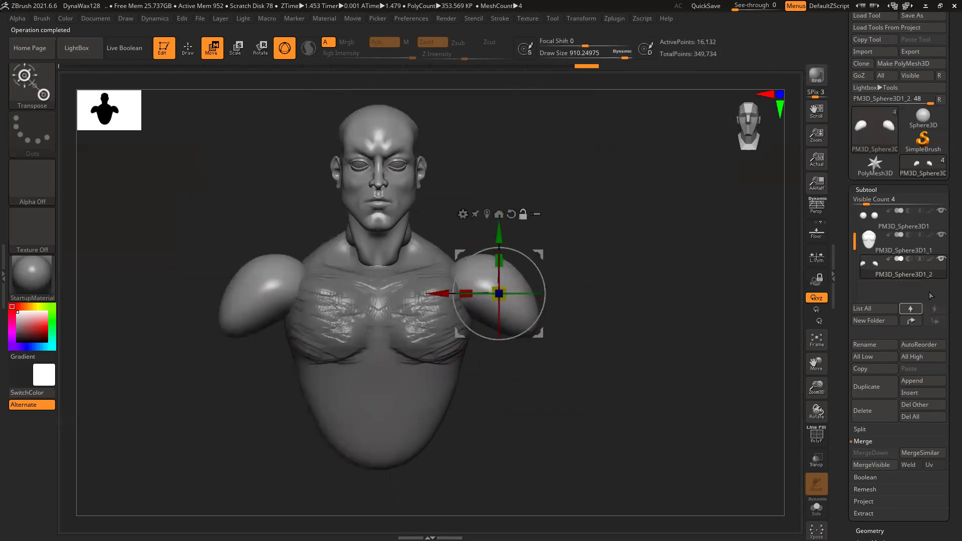
# Reorder the subtools, merge the head, torso and both deltoids into one mesh, and remesh it with DynaMesh
pyautogui.click(910, 226)
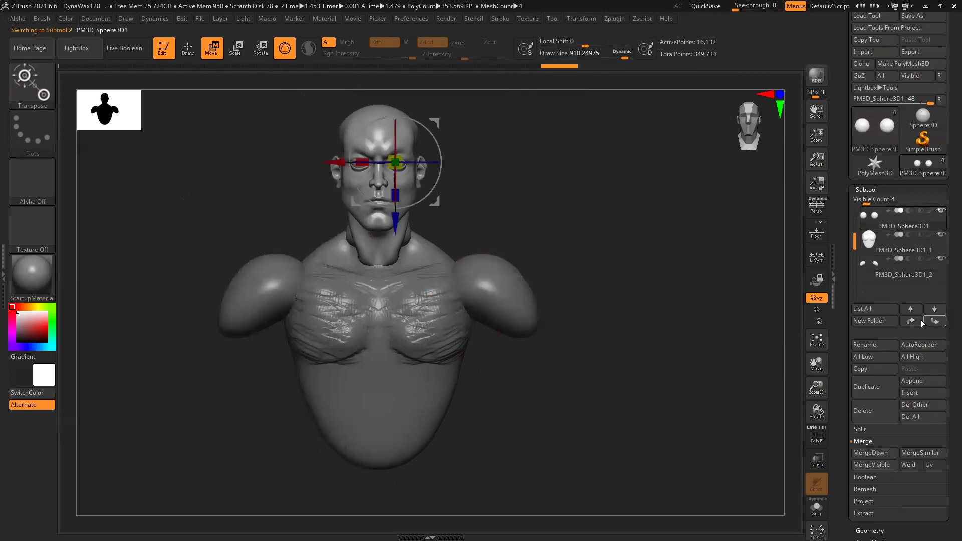
pyautogui.click(897, 243)
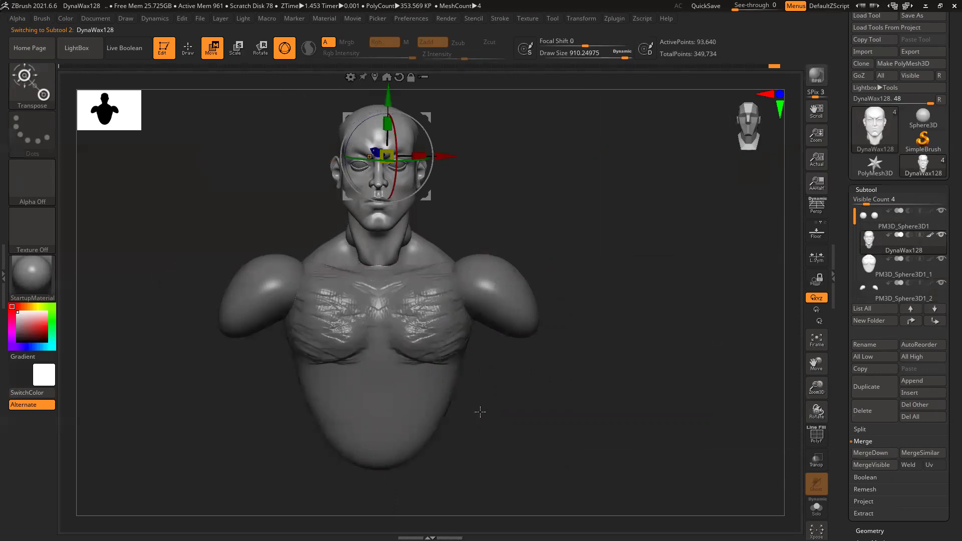
pyautogui.click(878, 450)
pyautogui.click(877, 450)
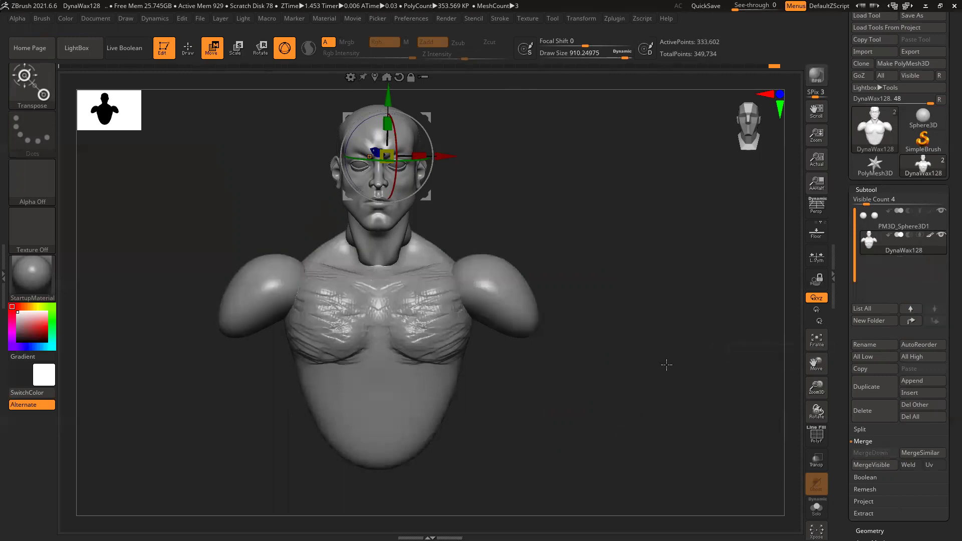
pyautogui.press('ctrl')
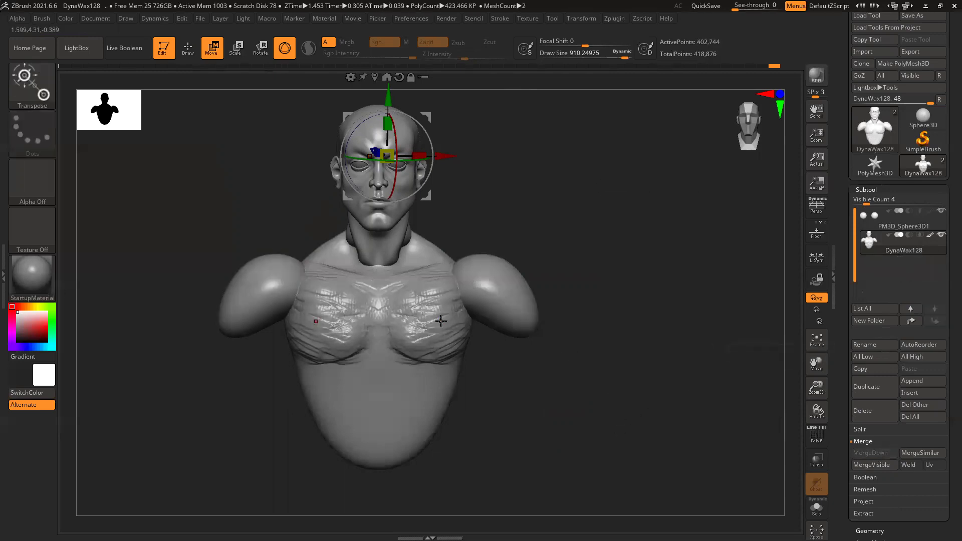
# Add clay at the base of the neck with the ClayBuildup brush at a draw size of about 167
pyautogui.press('b')
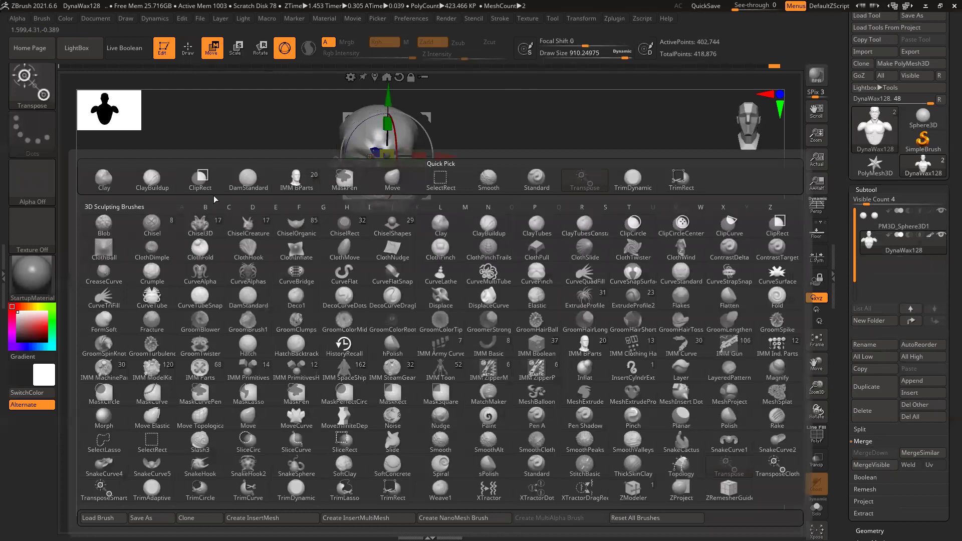
pyautogui.click(147, 186)
pyautogui.moveTo(401, 304)
pyautogui.keyDown('ctrl'); pyautogui.mouseDown(button='right')
pyautogui.moveTo(508, 217)
pyautogui.moveTo(535, 258)
pyautogui.mouseUp(button='right'); pyautogui.keyUp('ctrl')
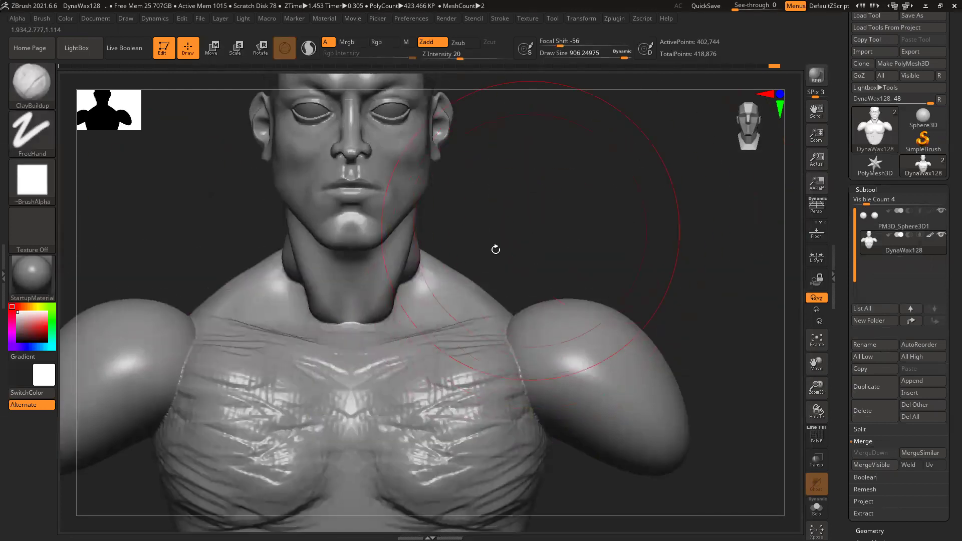
pyautogui.press('space')
pyautogui.moveTo(383, 291)
pyautogui.mouseDown()
pyautogui.moveTo(409, 292)
pyautogui.moveTo(379, 284)
pyautogui.mouseUp()
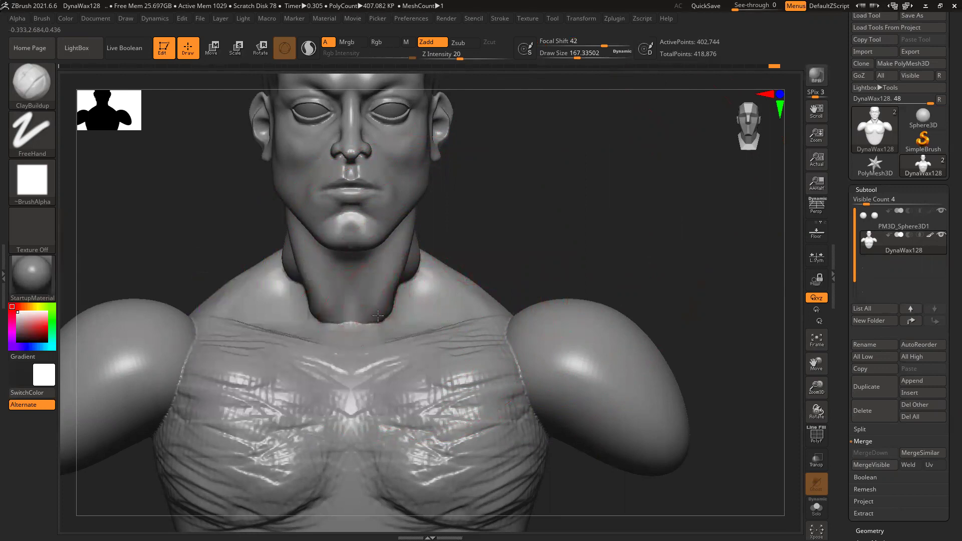
pyautogui.press('shift')
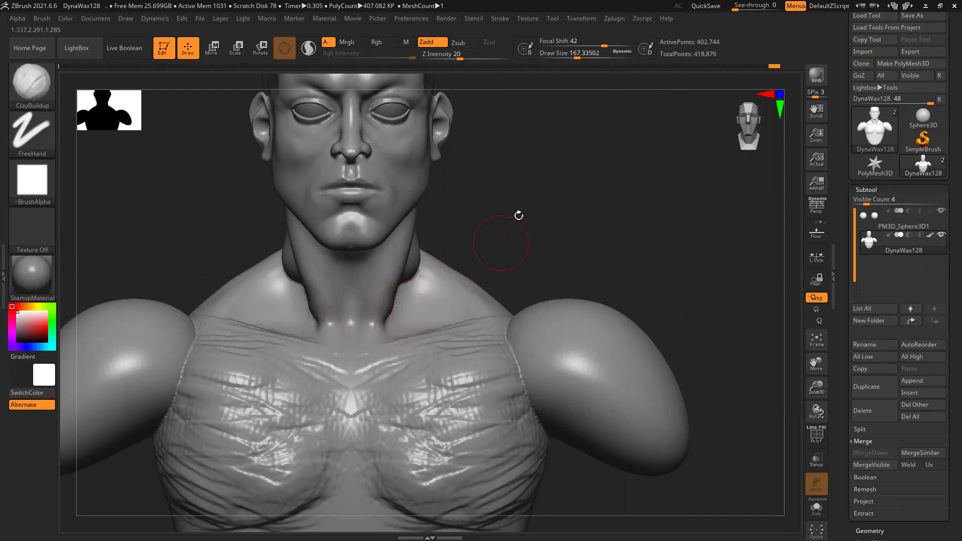
# Set the focal shift to -75 and build up and smooth the neck tendons where they meet the collarbones
pyautogui.press('space')
pyautogui.moveTo(597, 45); pyautogui.dragTo(552, 47)
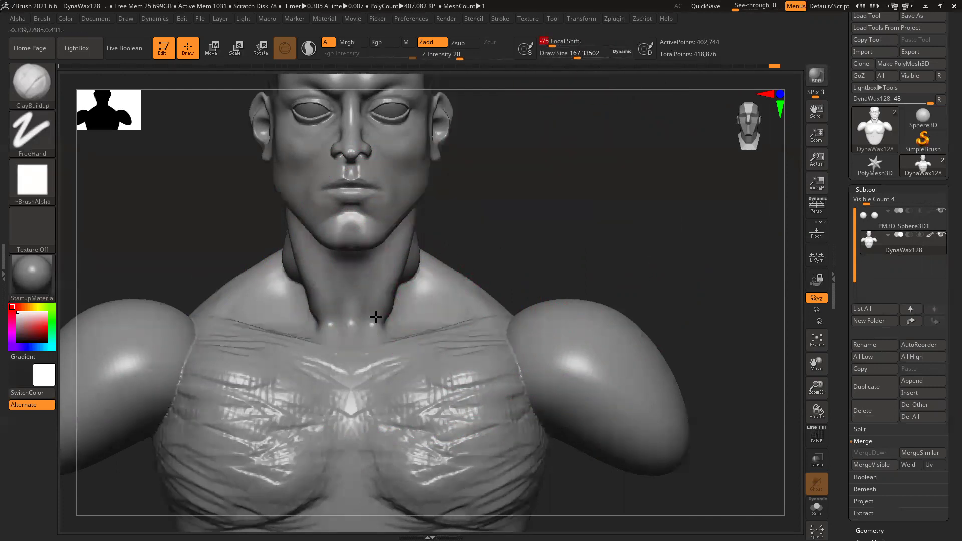
pyautogui.moveTo(561, 251); pyautogui.dragTo(371, 314)
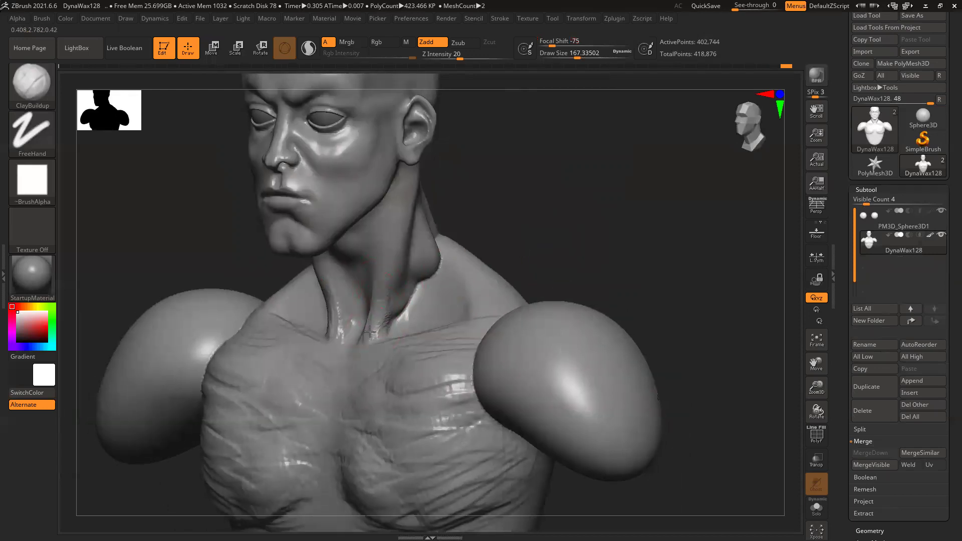
pyautogui.moveTo(385, 327); pyautogui.dragTo(388, 334)
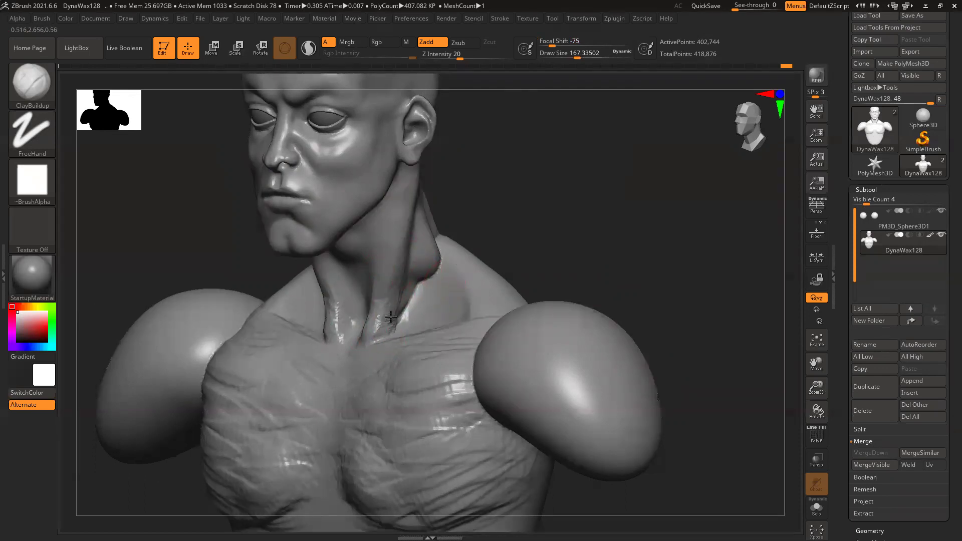
pyautogui.press('shift')
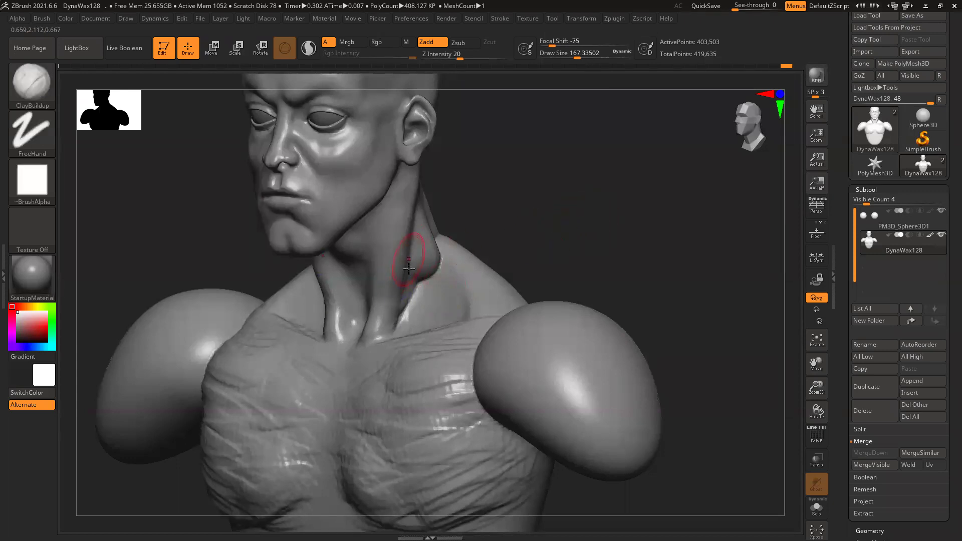
# Fill the hollow between the side of the neck and the trapezius with clay strokes and smooth it
pyautogui.moveTo(537, 230); pyautogui.dragTo(464, 269)
pyautogui.moveTo(584, 238); pyautogui.dragTo(641, 268)
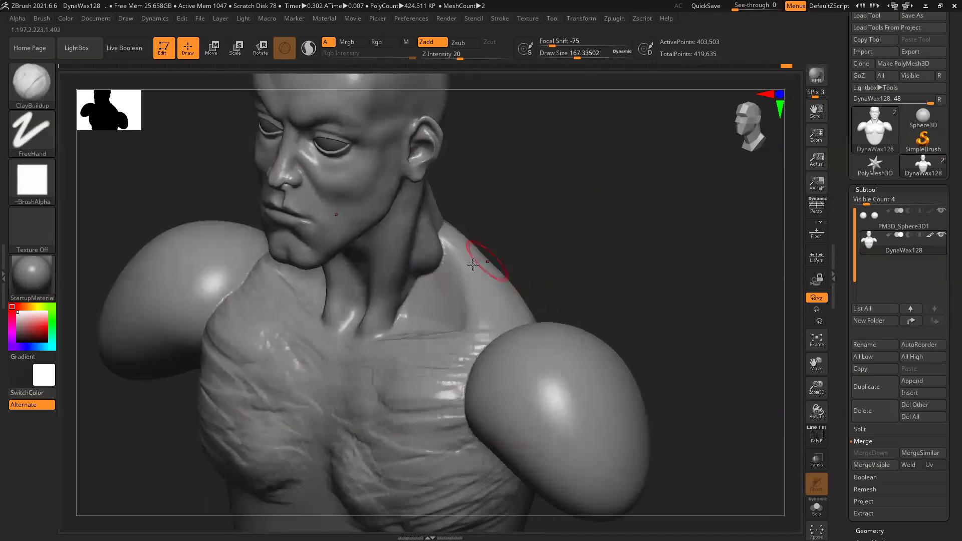
pyautogui.moveTo(426, 272)
pyautogui.mouseDown()
pyautogui.moveTo(438, 273)
pyautogui.moveTo(429, 249)
pyautogui.mouseUp()
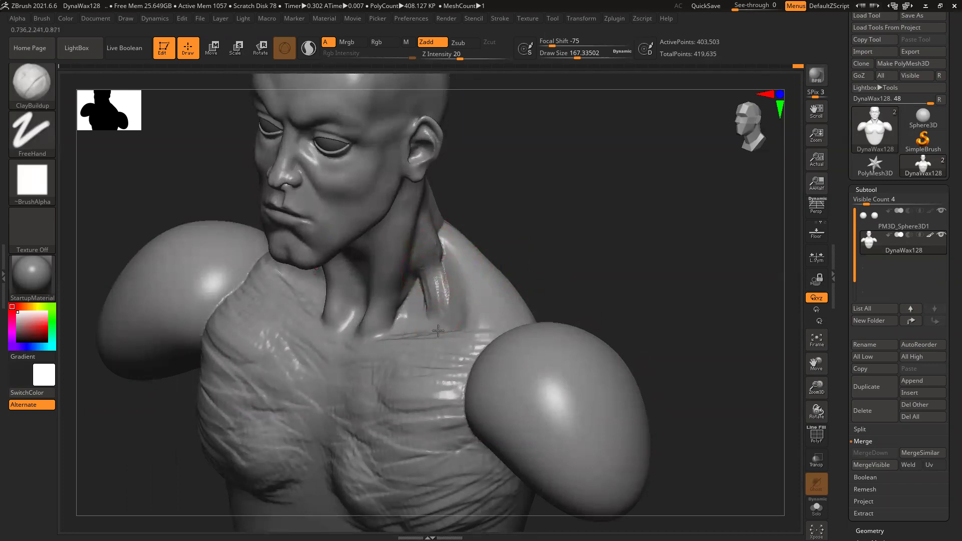
pyautogui.moveTo(428, 314)
pyautogui.mouseDown()
pyautogui.moveTo(419, 283)
pyautogui.moveTo(422, 326)
pyautogui.mouseUp()
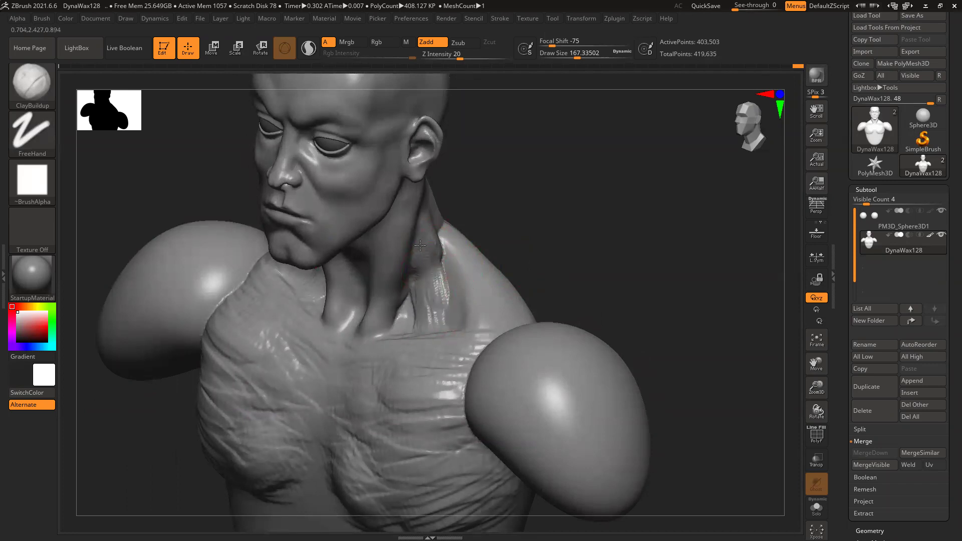
pyautogui.keyDown('shift'); pyautogui.moveTo(429, 254); pyautogui.dragTo(428, 242); pyautogui.keyUp('shift')
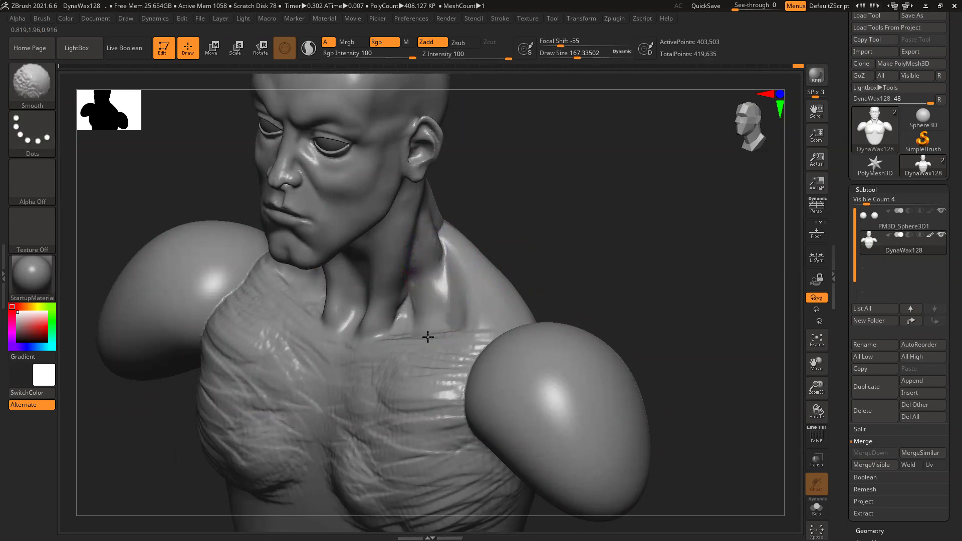
pyautogui.moveTo(580, 246)
pyautogui.keyDown('shift'); pyautogui.mouseDown()
pyautogui.moveTo(596, 230)
pyautogui.moveTo(556, 229)
pyautogui.mouseUp(); pyautogui.keyUp('shift')
# Shape the throat below the chin and refine the muscles along the sides of the neck
pyautogui.moveTo(382, 263); pyautogui.dragTo(390, 253)
pyautogui.moveTo(558, 187); pyautogui.dragTo(586, 150)
pyautogui.moveTo(388, 245)
pyautogui.mouseDown()
pyautogui.moveTo(378, 246)
pyautogui.moveTo(388, 253)
pyautogui.moveTo(370, 217)
pyautogui.moveTo(382, 242)
pyautogui.moveTo(383, 229)
pyautogui.mouseUp()
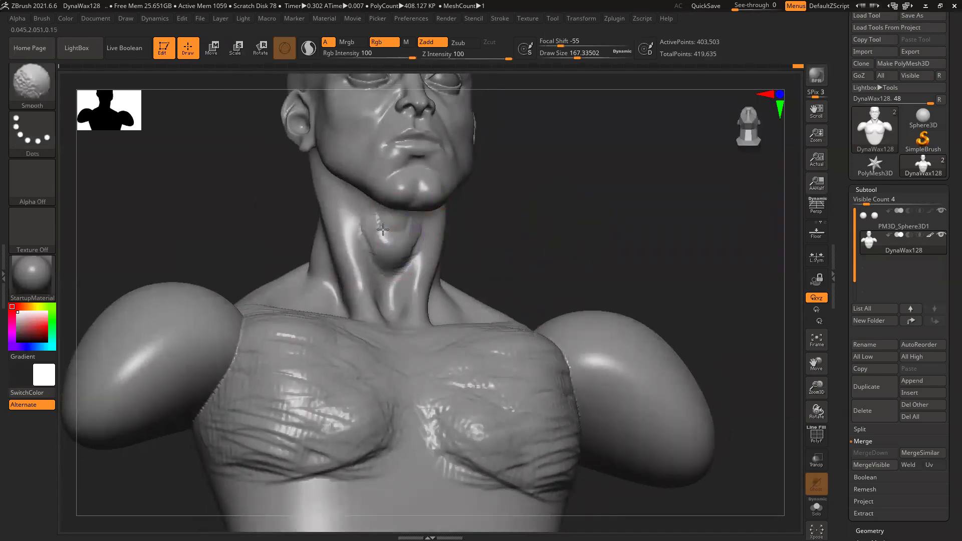
pyautogui.moveTo(560, 223)
pyautogui.mouseDown()
pyautogui.moveTo(605, 194)
pyautogui.moveTo(583, 235)
pyautogui.mouseUp()
pyautogui.moveTo(352, 281)
pyautogui.mouseDown()
pyautogui.moveTo(335, 301)
pyautogui.moveTo(347, 306)
pyautogui.moveTo(367, 268)
pyautogui.moveTo(349, 296)
pyautogui.mouseUp()
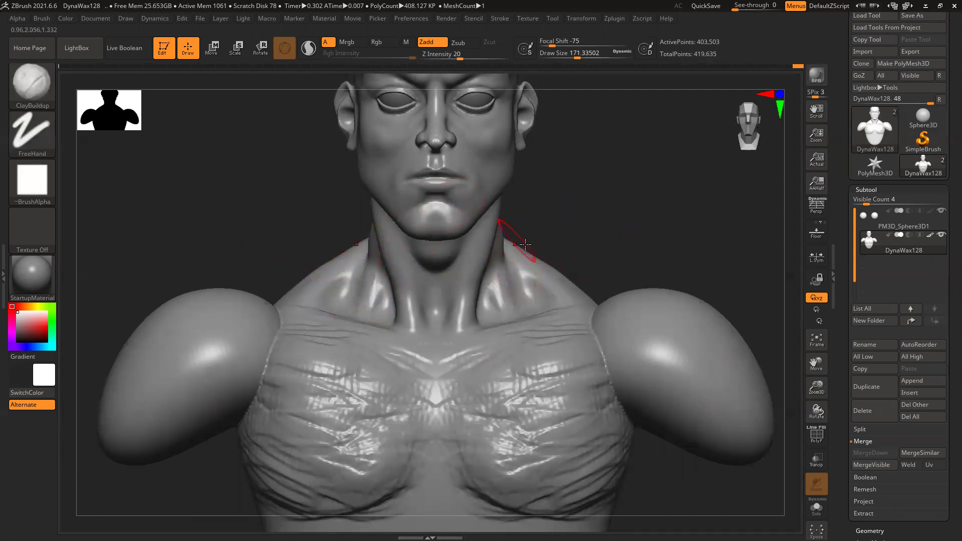
# Smooth the back of the neck and the trapezius with the Smooth brush at a draw size of about 323
pyautogui.moveTo(270, 225)
pyautogui.mouseDown()
pyautogui.moveTo(354, 290)
pyautogui.moveTo(307, 299)
pyautogui.moveTo(305, 240)
pyautogui.moveTo(357, 212)
pyautogui.moveTo(340, 214)
pyautogui.mouseUp()
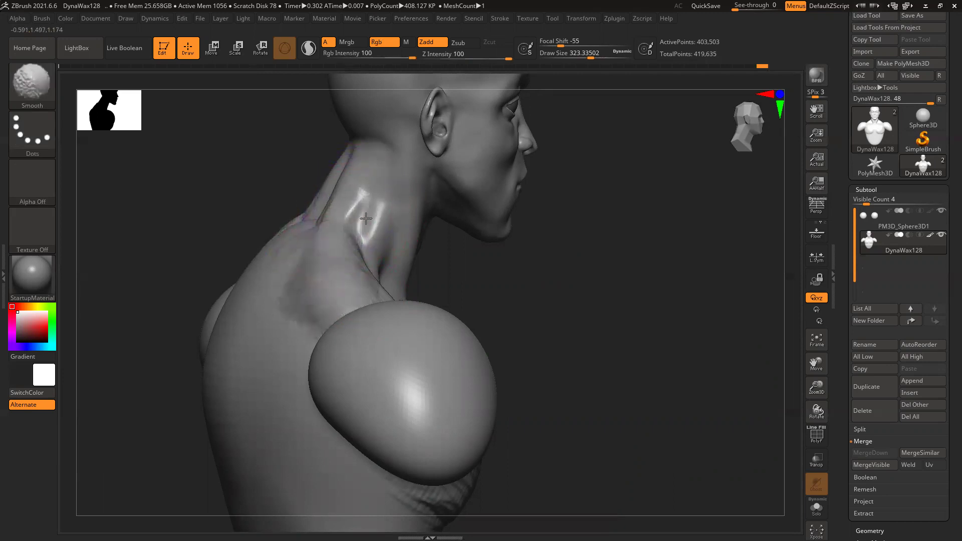
pyautogui.moveTo(576, 276); pyautogui.dragTo(516, 260)
pyautogui.moveTo(720, 233)
pyautogui.keyDown('alt'); pyautogui.mouseDown()
pyautogui.moveTo(550, 219)
pyautogui.moveTo(569, 189)
pyautogui.moveTo(555, 168)
pyautogui.mouseUp(); pyautogui.keyUp('alt')
pyautogui.moveTo(382, 274)
pyautogui.keyDown('shift'); pyautogui.mouseDown()
pyautogui.moveTo(354, 290)
pyautogui.moveTo(366, 345)
pyautogui.moveTo(351, 376)
pyautogui.moveTo(424, 299)
pyautogui.moveTo(405, 287)
pyautogui.mouseUp(); pyautogui.keyUp('shift')
# Build up the upper chest and collarbones out to the shoulders with ClayBuildup at a draw size of about 323
pyautogui.moveTo(298, 283)
pyautogui.mouseDown()
pyautogui.moveTo(427, 263)
pyautogui.moveTo(425, 291)
pyautogui.moveTo(453, 348)
pyautogui.mouseUp()
pyautogui.keyDown('alt'); pyautogui.moveTo(608, 354); pyautogui.dragTo(691, 277); pyautogui.keyUp('alt')
pyautogui.moveTo(533, 297)
pyautogui.mouseDown()
pyautogui.moveTo(518, 330)
pyautogui.moveTo(488, 343)
pyautogui.mouseUp()
pyautogui.moveTo(488, 343)
pyautogui.mouseDown()
pyautogui.moveTo(532, 299)
pyautogui.moveTo(510, 288)
pyautogui.moveTo(477, 323)
pyautogui.mouseUp()
pyautogui.moveTo(404, 357)
pyautogui.mouseDown()
pyautogui.moveTo(436, 369)
pyautogui.moveTo(408, 332)
pyautogui.moveTo(420, 315)
pyautogui.moveTo(511, 304)
pyautogui.moveTo(451, 280)
pyautogui.moveTo(462, 247)
pyautogui.moveTo(404, 197)
pyautogui.moveTo(350, 220)
pyautogui.moveTo(408, 214)
pyautogui.moveTo(386, 226)
pyautogui.moveTo(413, 185)
pyautogui.moveTo(405, 181)
pyautogui.mouseUp()
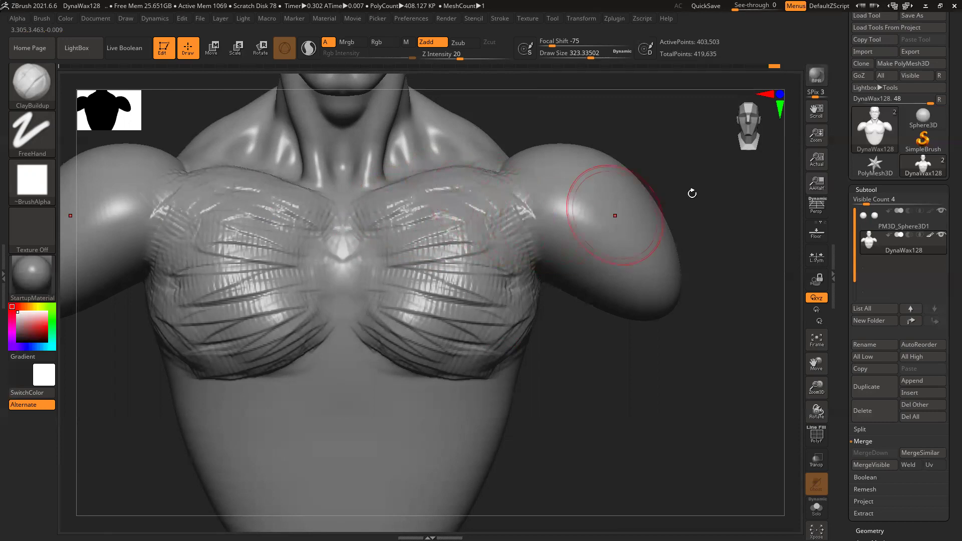
# Sculpt diagonal muscle fibres down the front of the deltoids with ClayBuildup strokes
pyautogui.moveTo(691, 194); pyautogui.dragTo(566, 218)
pyautogui.moveTo(442, 234); pyautogui.dragTo(482, 297)
pyautogui.moveTo(435, 272); pyautogui.dragTo(561, 331)
pyautogui.moveTo(430, 233); pyautogui.dragTo(518, 320)
pyautogui.moveTo(449, 220)
pyautogui.mouseDown()
pyautogui.moveTo(500, 275)
pyautogui.moveTo(513, 244)
pyautogui.moveTo(515, 296)
pyautogui.moveTo(546, 328)
pyautogui.moveTo(571, 311)
pyautogui.mouseUp()
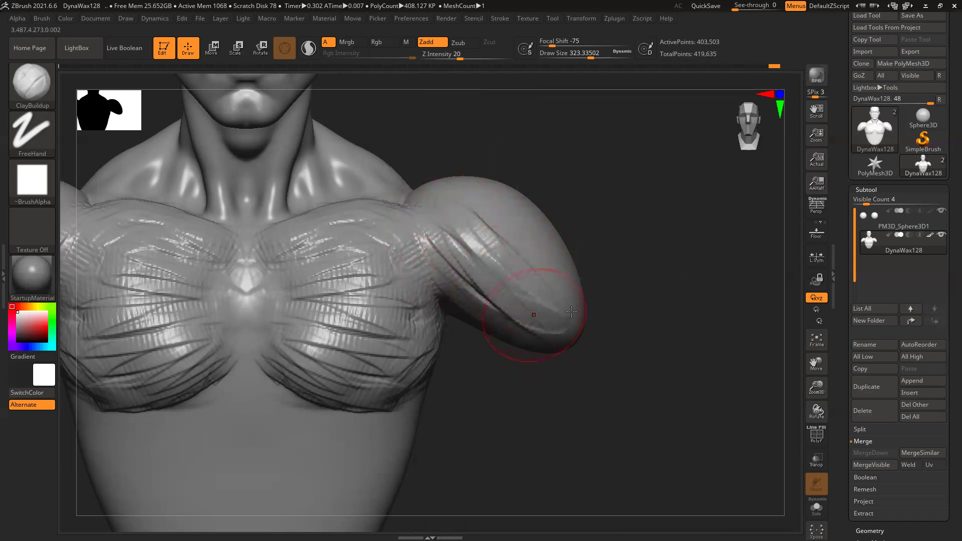
pyautogui.moveTo(464, 230); pyautogui.dragTo(543, 326)
pyautogui.moveTo(458, 258); pyautogui.dragTo(521, 318)
pyautogui.moveTo(463, 291); pyautogui.dragTo(554, 340)
pyautogui.moveTo(461, 235); pyautogui.dragTo(510, 278)
# Reduce the draw size to about 219 and join the front of the deltoid to the outer collarbone and chest
pyautogui.moveTo(655, 269)
pyautogui.mouseDown()
pyautogui.moveTo(636, 279)
pyautogui.moveTo(456, 179)
pyautogui.mouseUp()
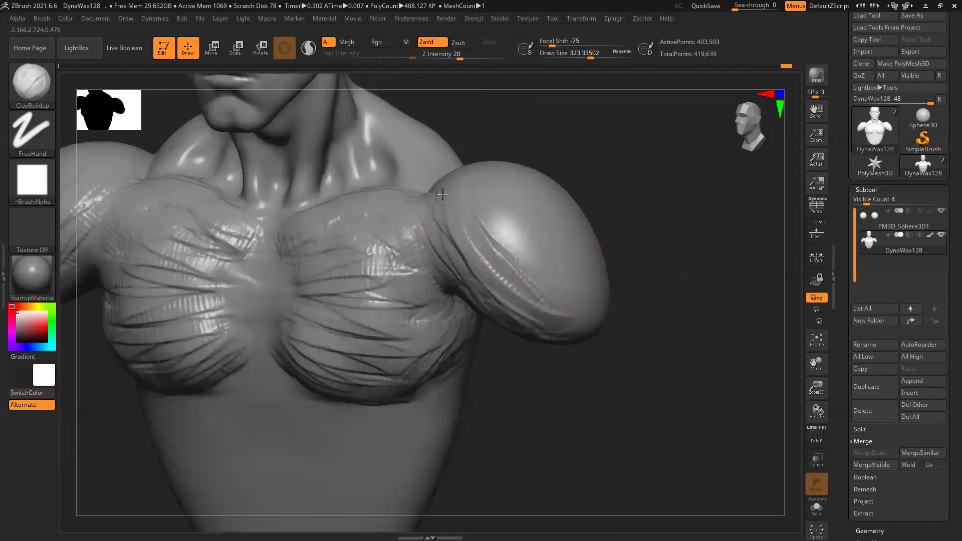
pyautogui.moveTo(558, 122); pyautogui.dragTo(468, 186)
pyautogui.press('[')
pyautogui.press('[')
pyautogui.press('[')
pyautogui.press('[')
pyautogui.press('[')
pyautogui.press('[')
pyautogui.press('[')
pyautogui.press('[')
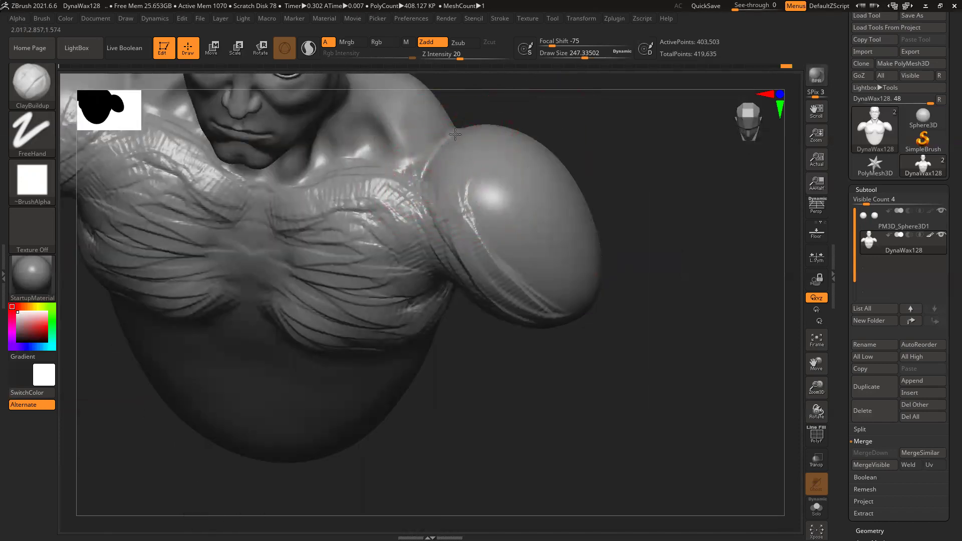
pyautogui.press('[')
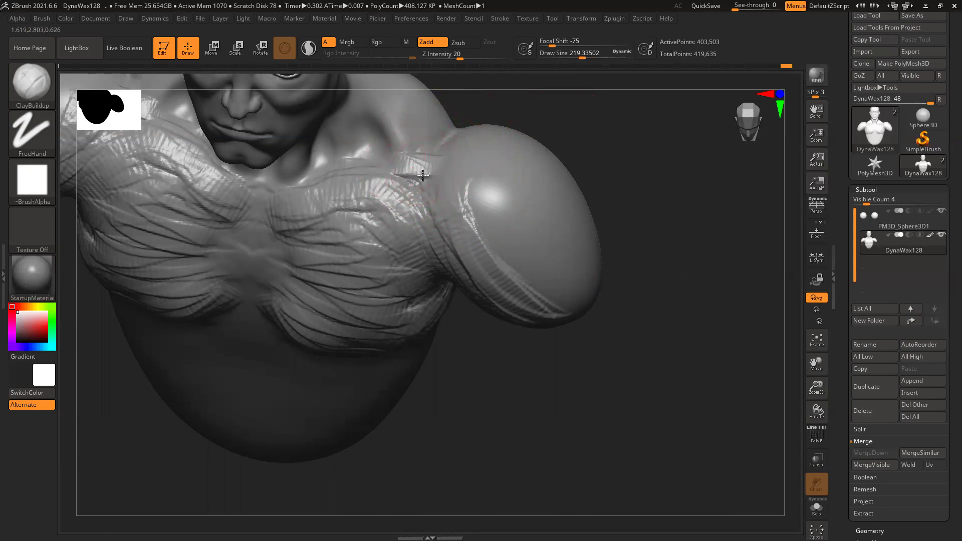
pyautogui.moveTo(410, 166)
pyautogui.mouseDown()
pyautogui.moveTo(434, 182)
pyautogui.moveTo(428, 190)
pyautogui.moveTo(459, 246)
pyautogui.mouseUp()
pyautogui.moveTo(428, 193); pyautogui.dragTo(464, 268)
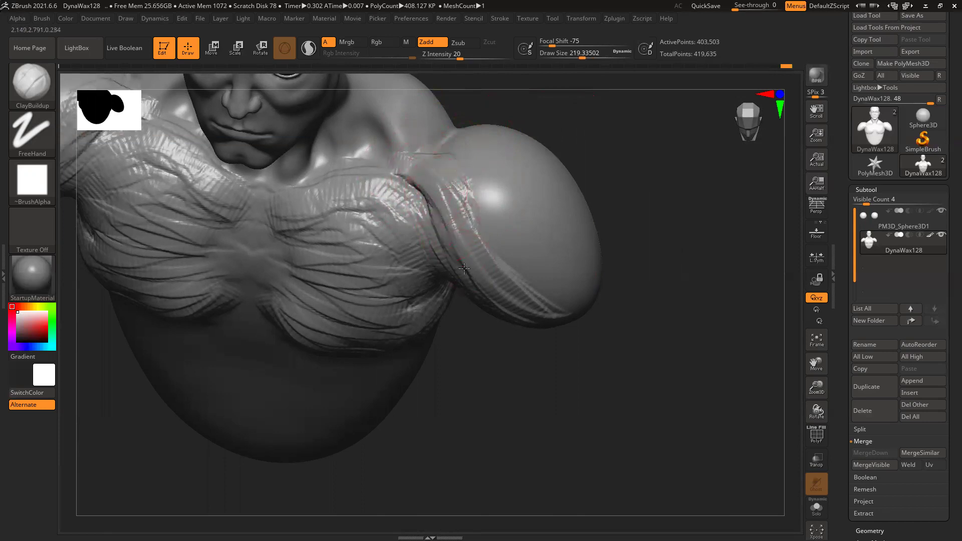
pyautogui.moveTo(439, 203); pyautogui.dragTo(436, 167)
# Refine the transition from the front deltoid into the trapezius and the armpit
pyautogui.moveTo(579, 212)
pyautogui.mouseDown()
pyautogui.moveTo(534, 161)
pyautogui.moveTo(338, 234)
pyautogui.mouseUp()
pyautogui.moveTo(392, 247)
pyautogui.mouseDown()
pyautogui.moveTo(395, 221)
pyautogui.moveTo(405, 249)
pyautogui.mouseUp()
pyautogui.moveTo(641, 225); pyautogui.dragTo(501, 315)
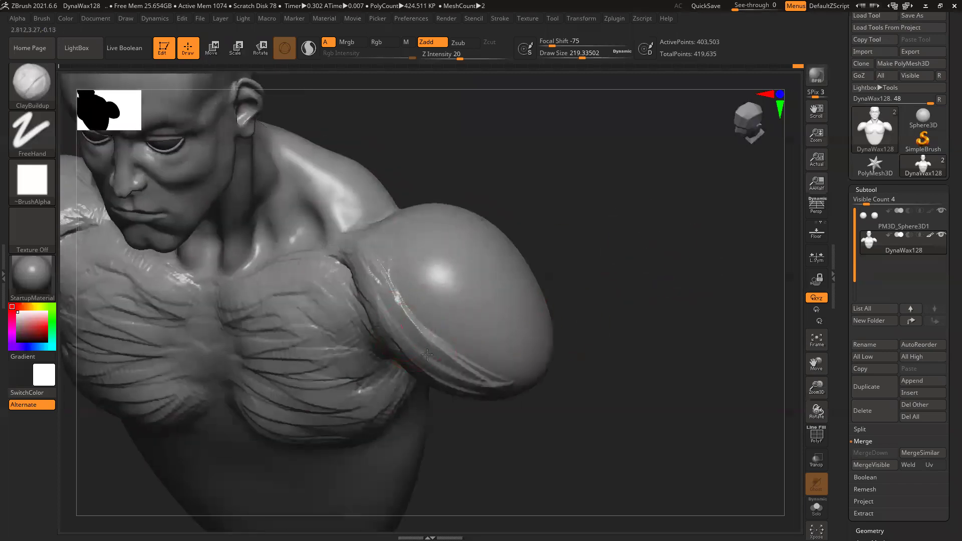
pyautogui.moveTo(623, 257); pyautogui.dragTo(415, 385)
# Build up muscle fibres on the rear deltoid, extend them onto the shoulder blade and smooth the transition
pyautogui.moveTo(613, 331); pyautogui.dragTo(477, 319)
pyautogui.moveTo(614, 264); pyautogui.dragTo(505, 251)
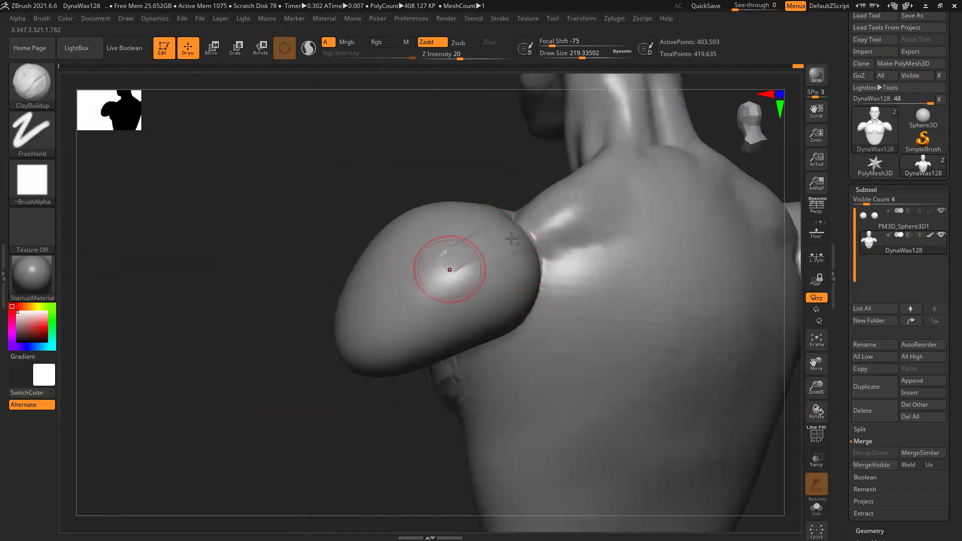
pyautogui.moveTo(443, 272); pyautogui.dragTo(482, 256)
pyautogui.moveTo(568, 251)
pyautogui.mouseDown()
pyautogui.moveTo(538, 291)
pyautogui.moveTo(576, 255)
pyautogui.moveTo(586, 266)
pyautogui.moveTo(516, 300)
pyautogui.moveTo(542, 249)
pyautogui.moveTo(409, 298)
pyautogui.moveTo(488, 263)
pyautogui.moveTo(407, 333)
pyautogui.moveTo(516, 290)
pyautogui.moveTo(439, 307)
pyautogui.moveTo(520, 295)
pyautogui.moveTo(515, 258)
pyautogui.mouseUp()
pyautogui.moveTo(511, 265)
pyautogui.keyDown('shift'); pyautogui.mouseDown()
pyautogui.moveTo(451, 290)
pyautogui.moveTo(440, 255)
pyautogui.moveTo(531, 286)
pyautogui.mouseUp(); pyautogui.keyUp('shift')
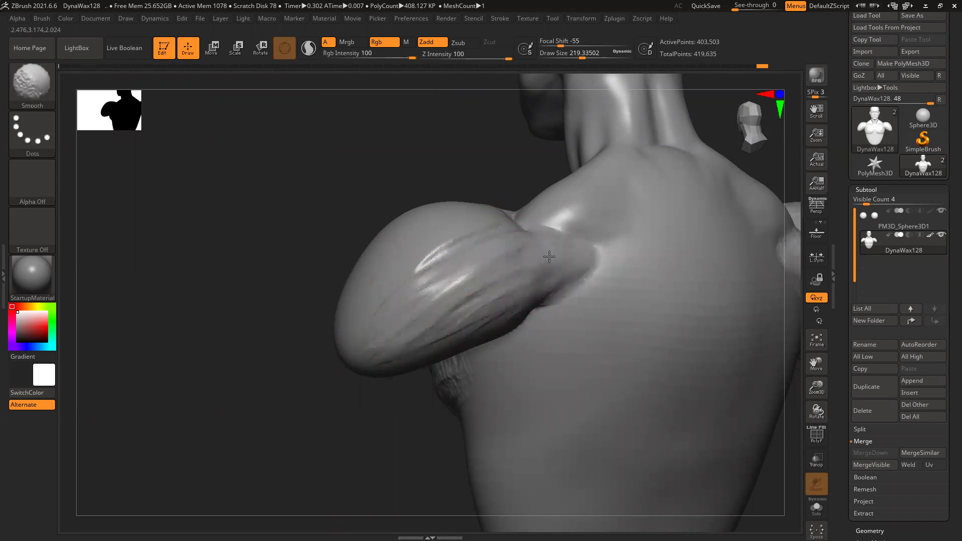
pyautogui.moveTo(468, 163); pyautogui.dragTo(511, 215)
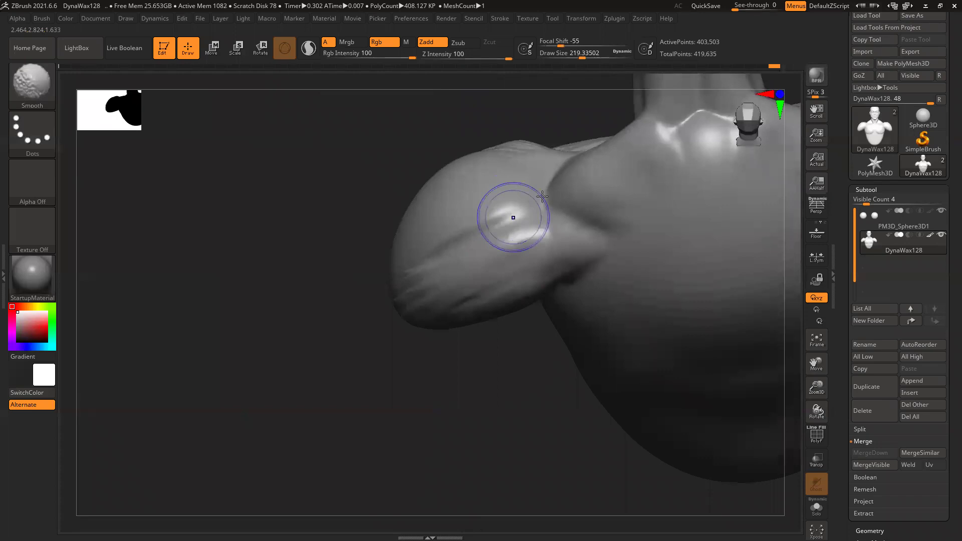
# Return to a front view of the whole bust and save the sculpt
pyautogui.keyDown('ctrl'); pyautogui.moveTo(618, 341); pyautogui.dragTo(459, 360, button='right'); pyautogui.keyUp('ctrl')
pyautogui.moveTo(459, 360)
pyautogui.mouseDown()
pyautogui.moveTo(313, 335)
pyautogui.moveTo(576, 352)
pyautogui.mouseUp()
pyautogui.hotkey('ctrl', 's')
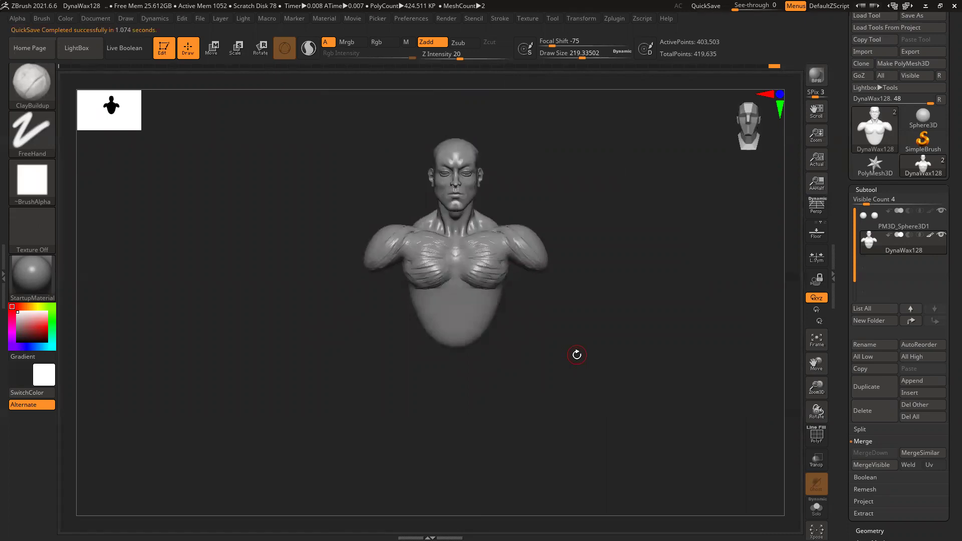
# Switch to the Move brush and set its draw size to 1000
pyautogui.press('b')
pyautogui.press('m')
pyautogui.press('v')
pyautogui.press('space')
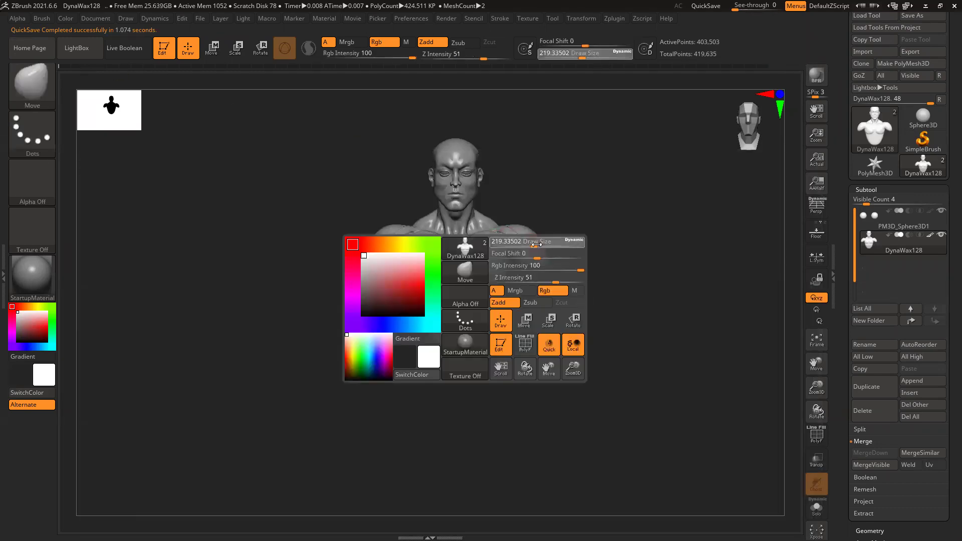
pyautogui.press('space')
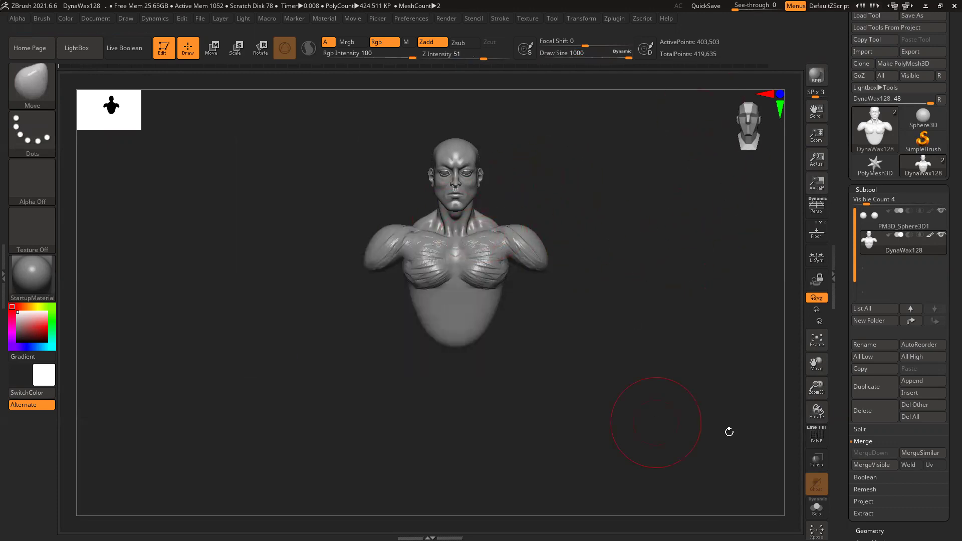
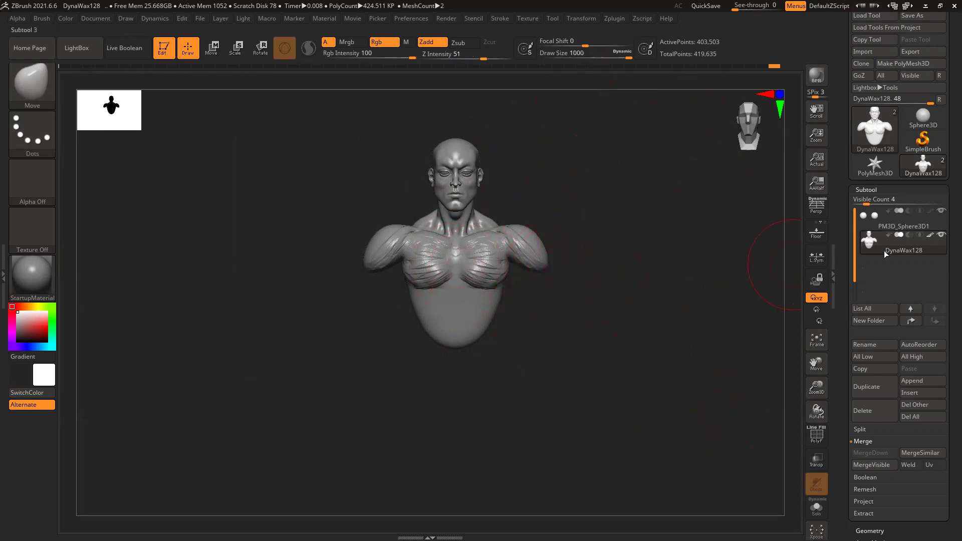
# Merge the deltoid spheres subtool down into the bust's mesh
pyautogui.click(939, 228)
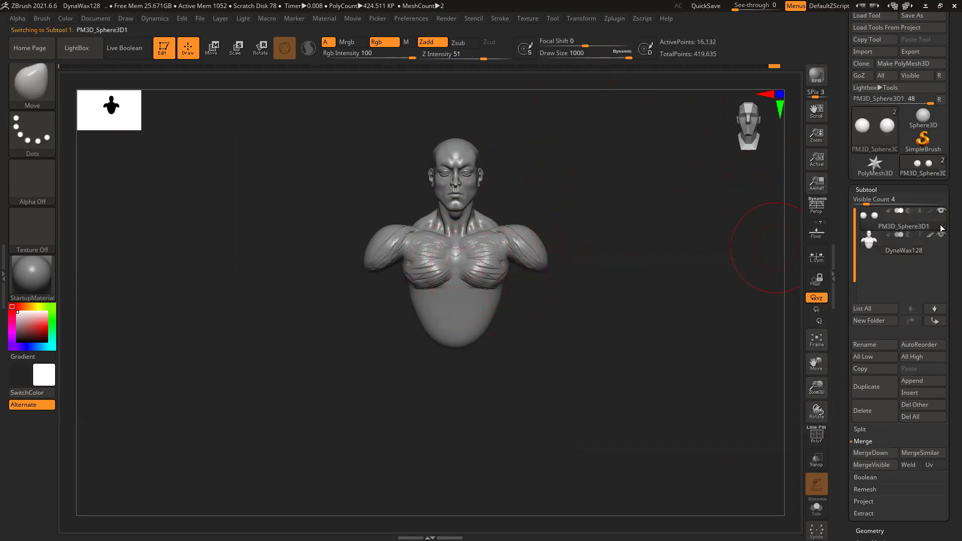
pyautogui.click(873, 452)
pyautogui.press('r')
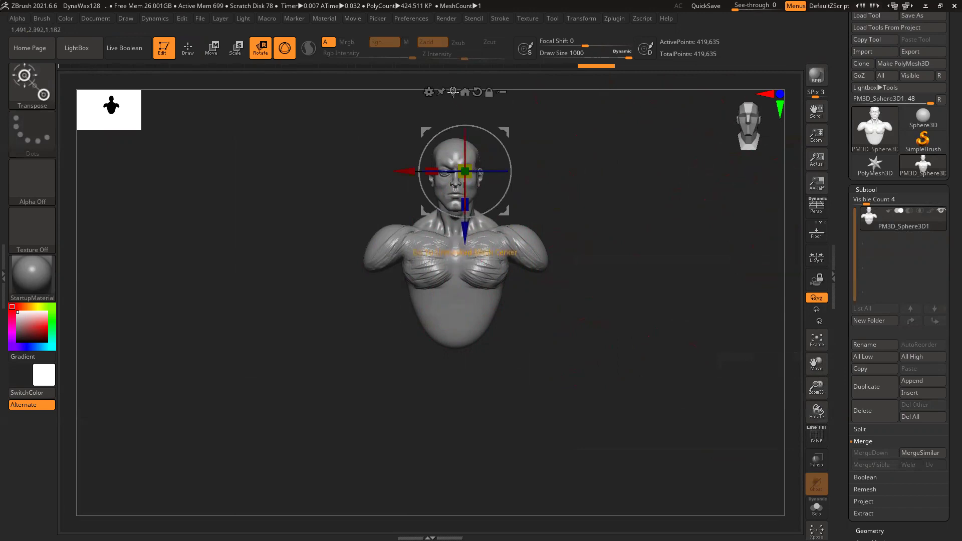
pyautogui.click(452, 91)
pyautogui.moveTo(459, 243); pyautogui.dragTo(434, 299)
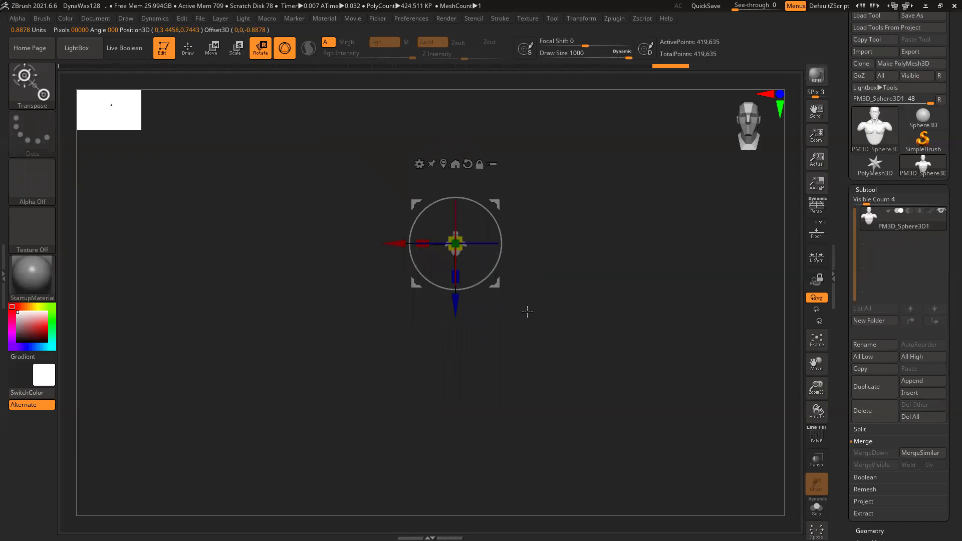
pyautogui.hotkey('ctrl', 'z')
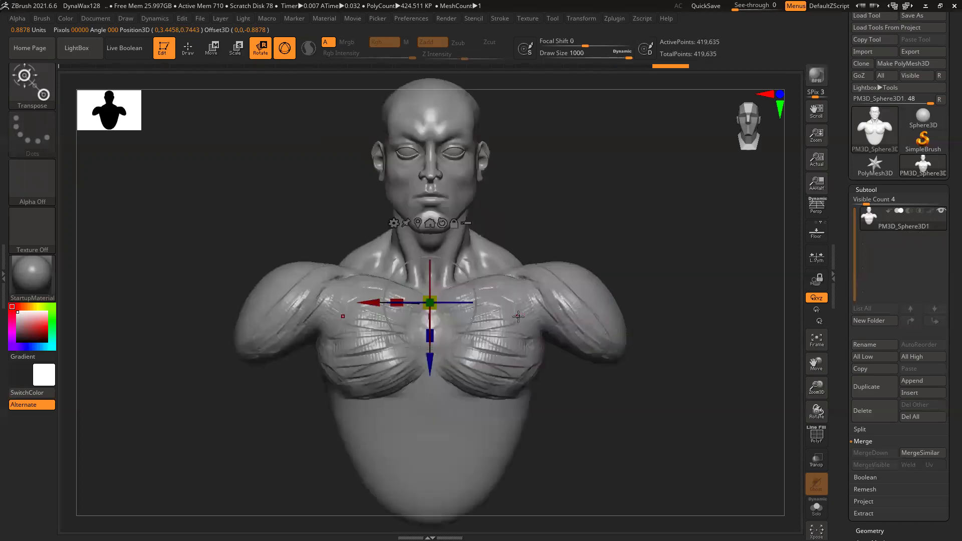
# Smooth the muscle fibres on the chest and front deltoids, using the ClayBuildup brush at draw size 144
pyautogui.press('b')
pyautogui.press('c')
pyautogui.press('b')
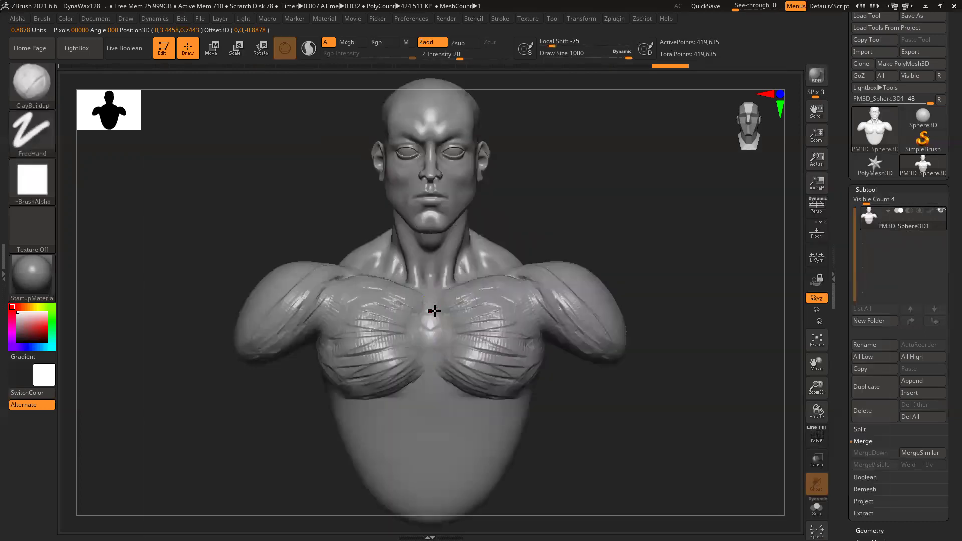
pyautogui.press('space')
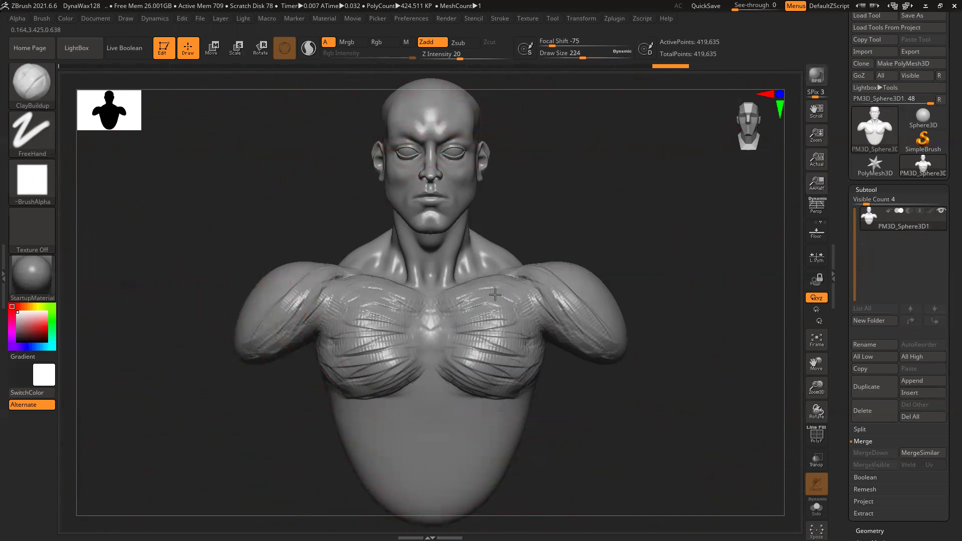
pyautogui.press('s')
pyautogui.moveTo(495, 294); pyautogui.dragTo(544, 294)
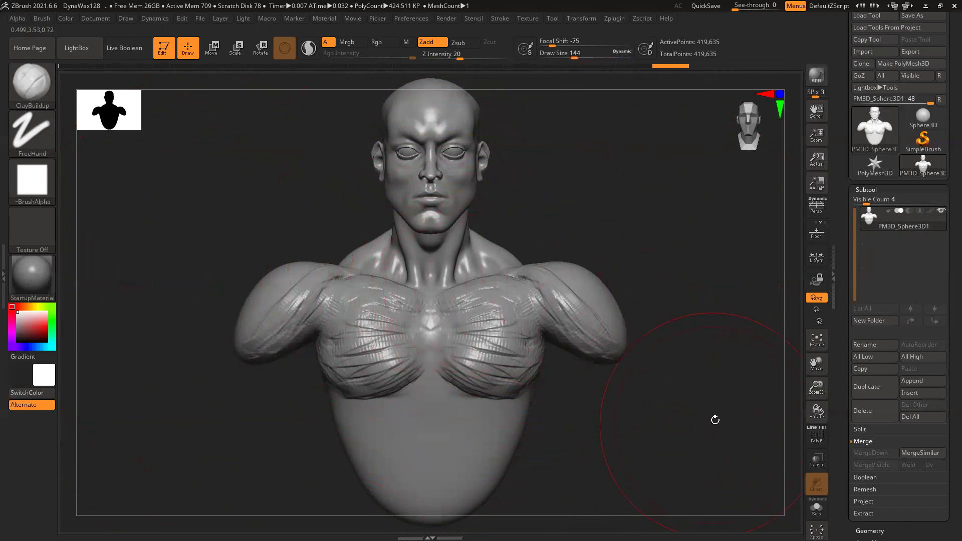
pyautogui.moveTo(715, 420); pyautogui.dragTo(700, 405)
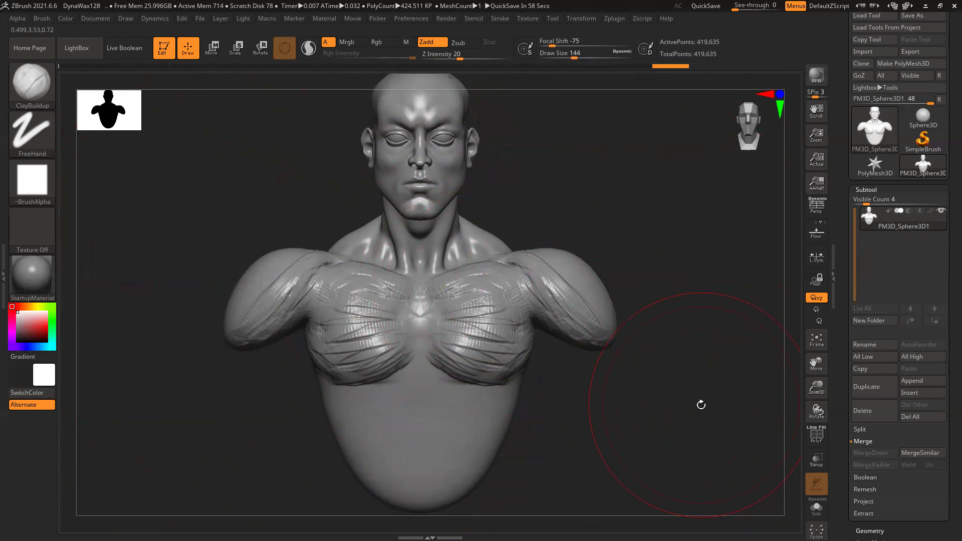
pyautogui.moveTo(408, 296)
pyautogui.keyDown('shift'); pyautogui.mouseDown()
pyautogui.moveTo(366, 315)
pyautogui.moveTo(286, 285)
pyautogui.mouseUp(); pyautogui.keyUp('shift')
pyautogui.moveTo(606, 404)
pyautogui.keyDown('alt'); pyautogui.mouseDown()
pyautogui.moveTo(595, 296)
pyautogui.moveTo(598, 344)
pyautogui.moveTo(541, 191)
pyautogui.mouseUp(); pyautogui.keyUp('alt')
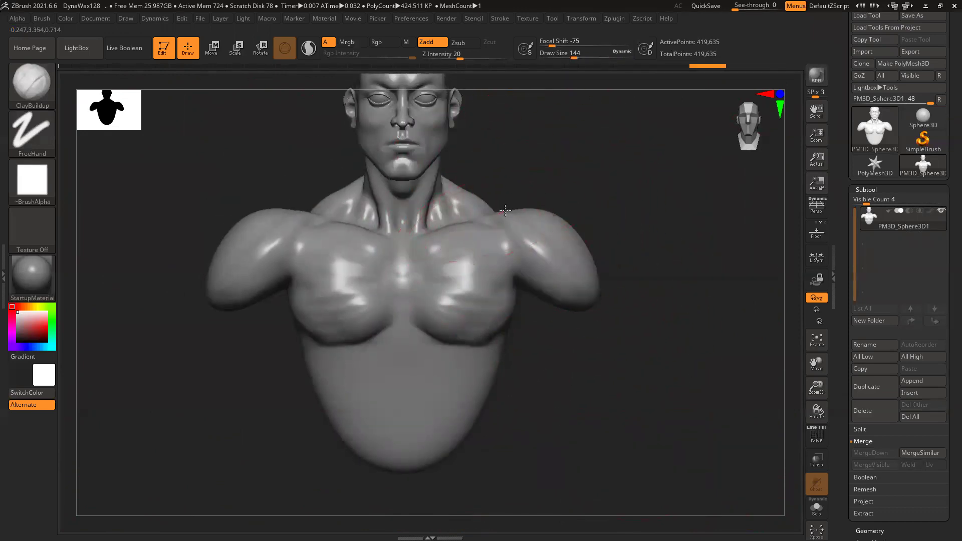
# Widen the deltoids and the sides of the ribcage with the Move brush, raising the draw size to about 187
pyautogui.press('b')
pyautogui.press('m')
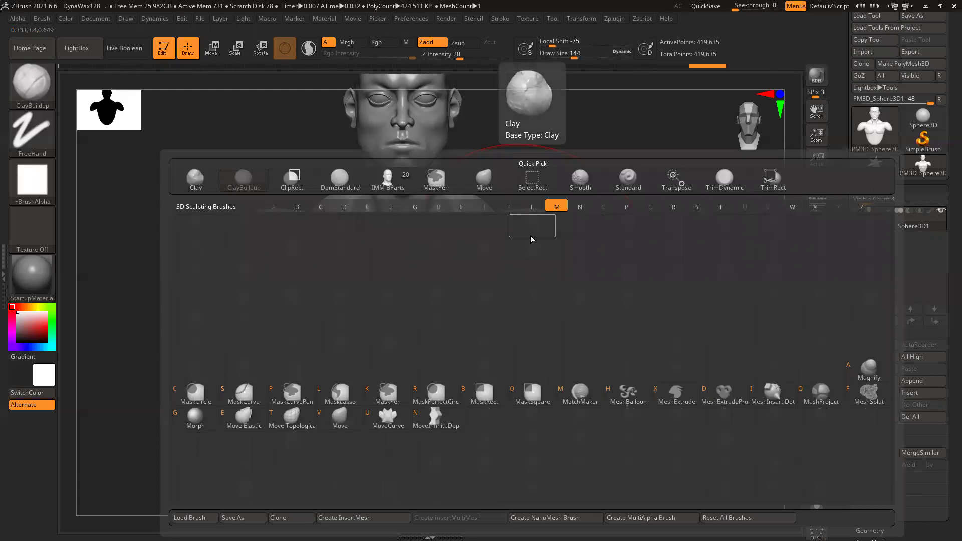
pyautogui.press('v')
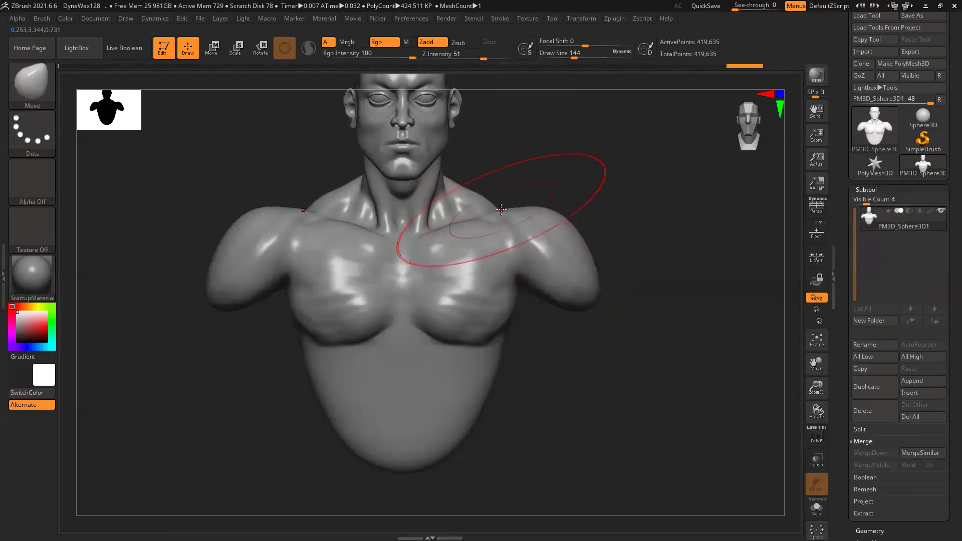
pyautogui.moveTo(595, 249)
pyautogui.mouseDown()
pyautogui.moveTo(612, 249)
pyautogui.moveTo(598, 249)
pyautogui.mouseUp()
pyautogui.press('space')
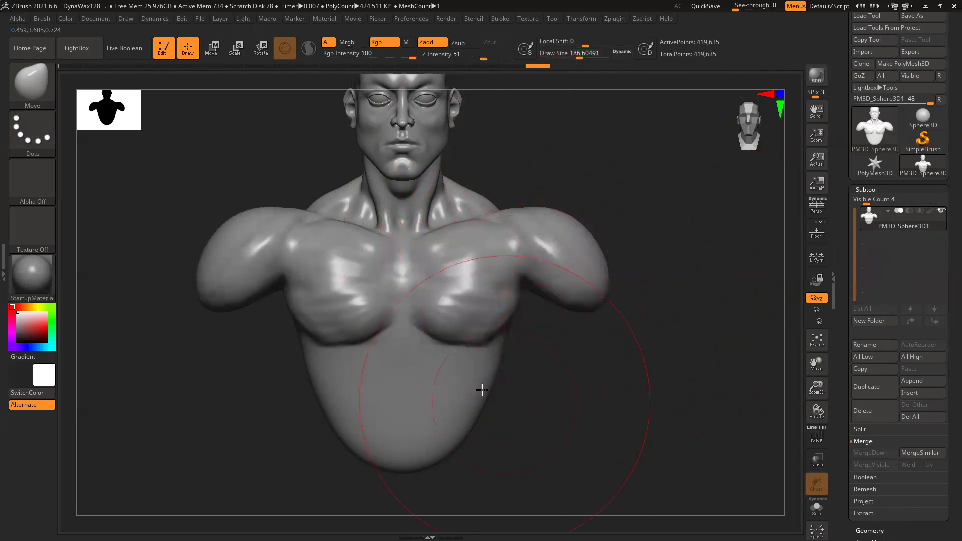
pyautogui.moveTo(502, 360); pyautogui.dragTo(527, 374)
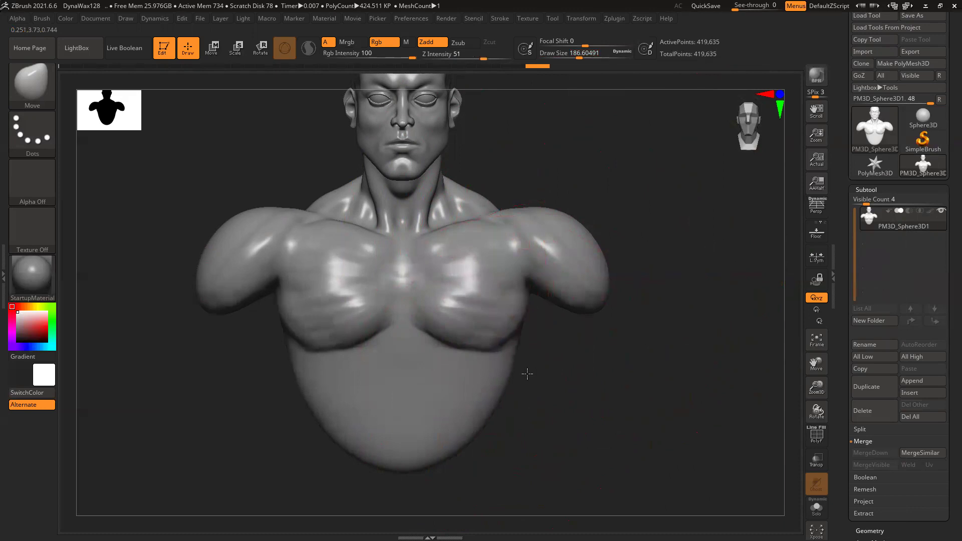
# Pull the base of the torso downward to lengthen it and adjust its profile from the side
pyautogui.keyDown('alt'); pyautogui.moveTo(605, 329); pyautogui.dragTo(610, 246); pyautogui.keyUp('alt')
pyautogui.moveTo(412, 385); pyautogui.dragTo(399, 462)
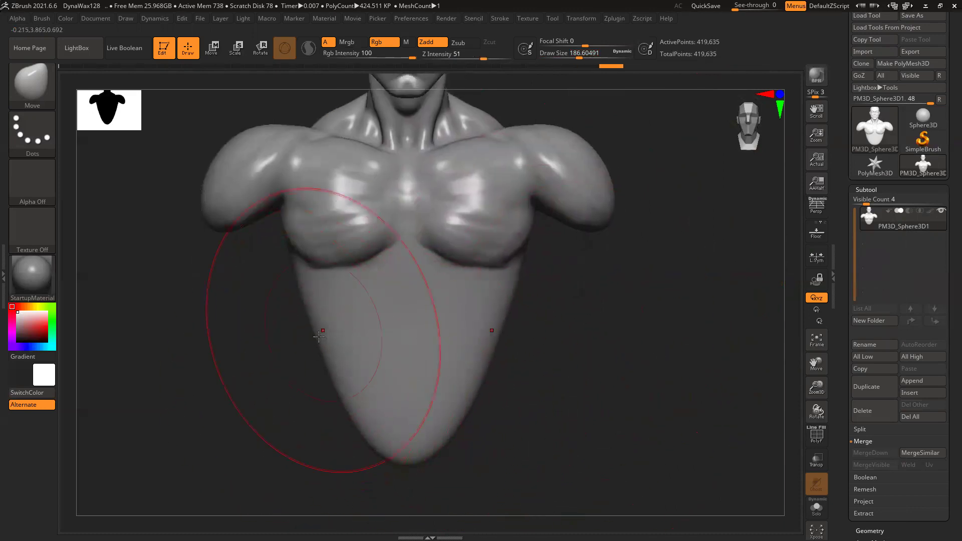
pyautogui.moveTo(286, 397)
pyautogui.mouseDown()
pyautogui.moveTo(368, 388)
pyautogui.moveTo(425, 363)
pyautogui.moveTo(414, 376)
pyautogui.moveTo(429, 376)
pyautogui.mouseUp()
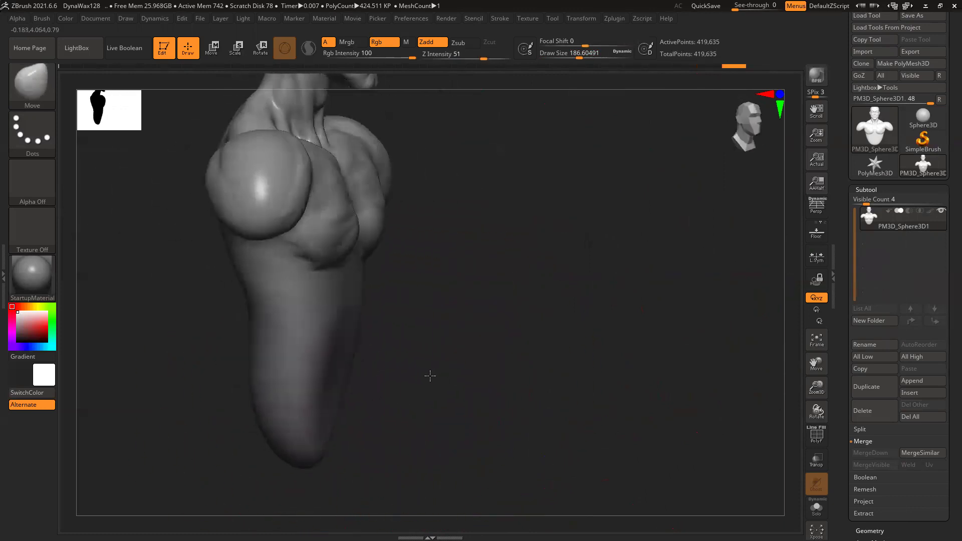
pyautogui.moveTo(350, 369); pyautogui.dragTo(445, 357)
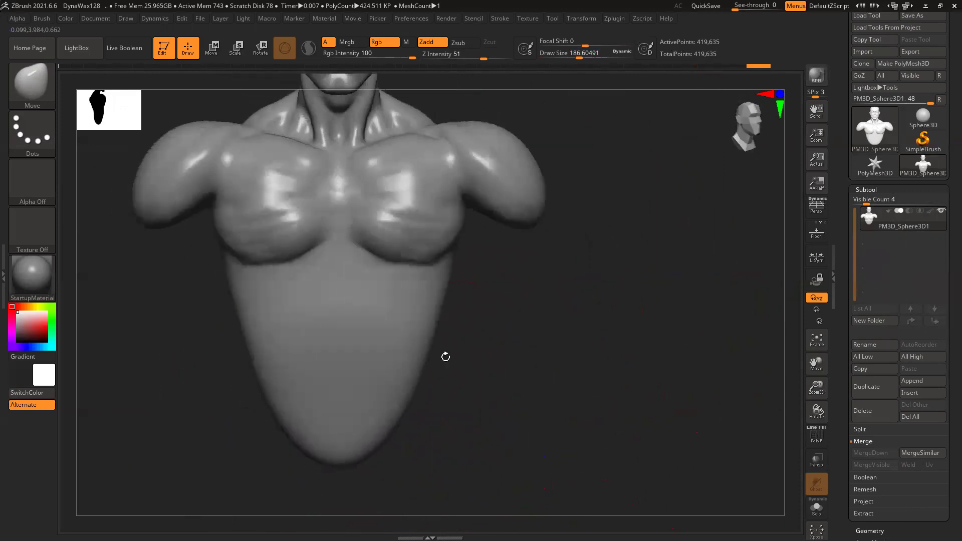
pyautogui.keyDown('alt'); pyautogui.moveTo(560, 347); pyautogui.dragTo(556, 373); pyautogui.keyUp('alt')
# Adjust the shape of the pectorals with the Move brush at a draw size of about 128
pyautogui.press('space')
pyautogui.moveTo(321, 302); pyautogui.dragTo(274, 296)
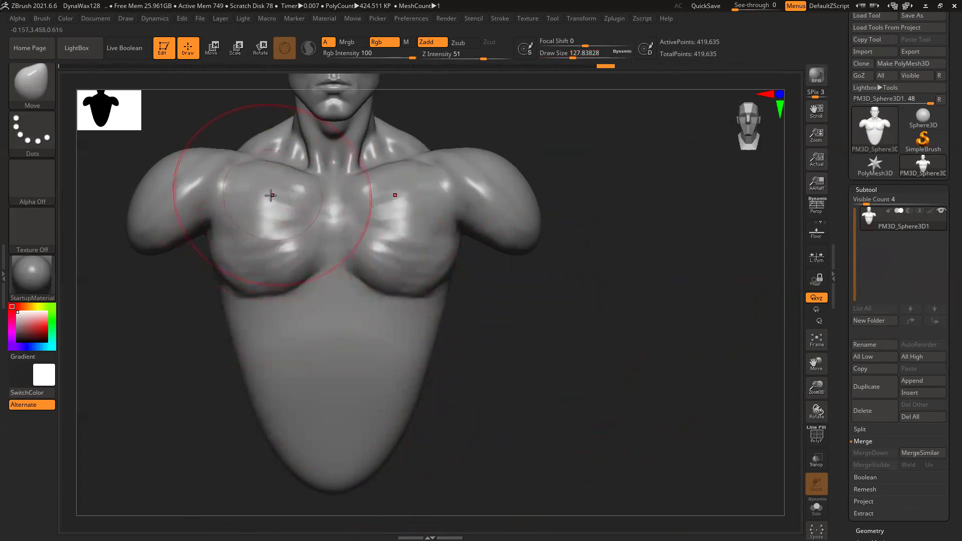
pyautogui.moveTo(272, 185)
pyautogui.mouseDown()
pyautogui.moveTo(266, 202)
pyautogui.moveTo(275, 194)
pyautogui.mouseUp()
# Pull the neck muscles and their base at the collarbones inward, using a Move brush draw size of about 65
pyautogui.keyDown('alt'); pyautogui.moveTo(500, 119); pyautogui.dragTo(516, 201); pyautogui.keyUp('alt')
pyautogui.press('space')
pyautogui.moveTo(393, 230); pyautogui.dragTo(385, 230)
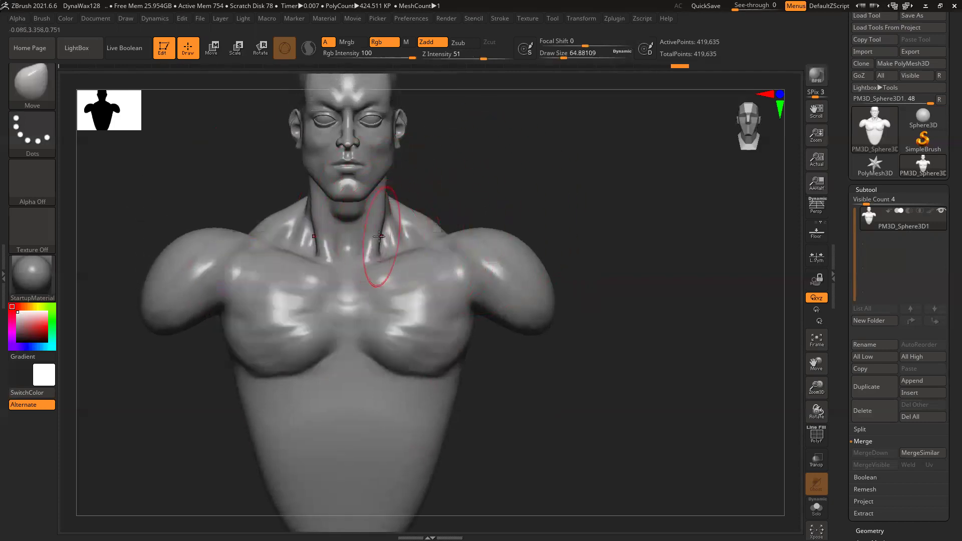
pyautogui.moveTo(370, 257); pyautogui.dragTo(358, 254)
pyautogui.moveTo(383, 215); pyautogui.dragTo(375, 218)
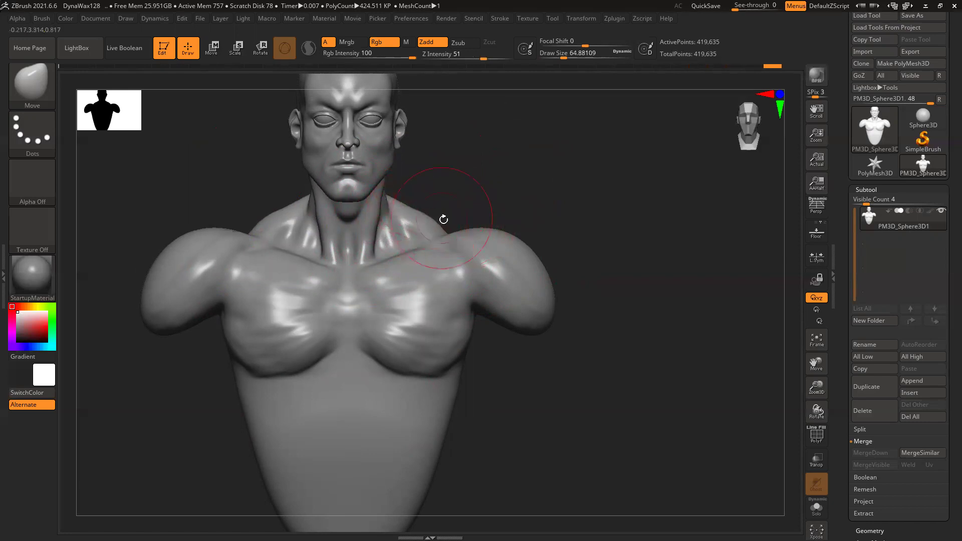
# Push the trapezius and outer deltoids outward and lower the shoulder tops, using a Move brush draw size of about 132
pyautogui.press('space')
pyautogui.moveTo(460, 241); pyautogui.dragTo(470, 242)
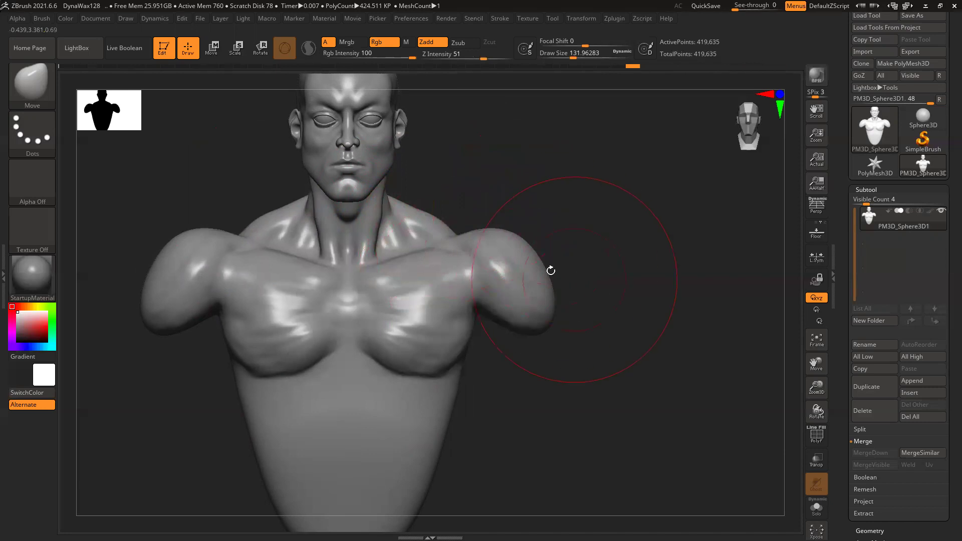
pyautogui.moveTo(533, 262); pyautogui.dragTo(545, 264)
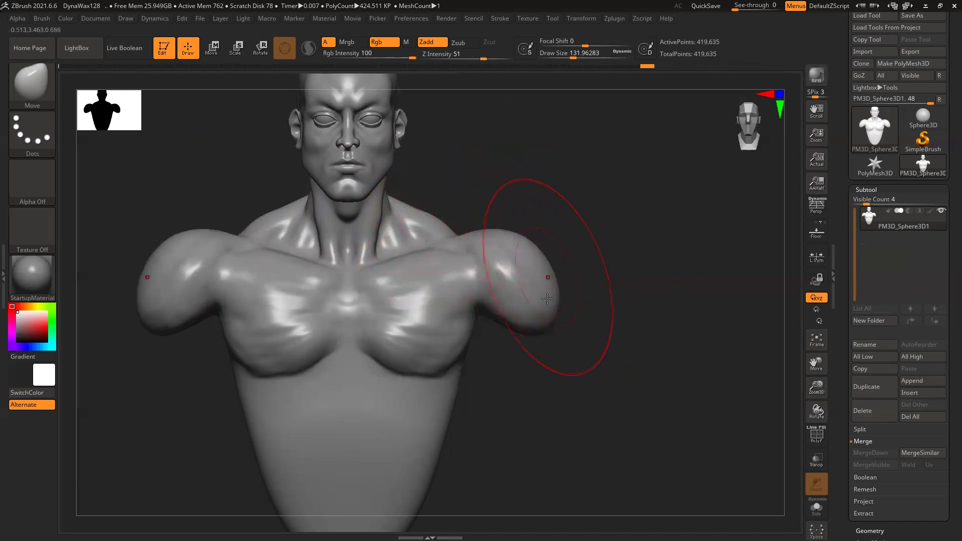
pyautogui.moveTo(546, 331); pyautogui.dragTo(549, 338)
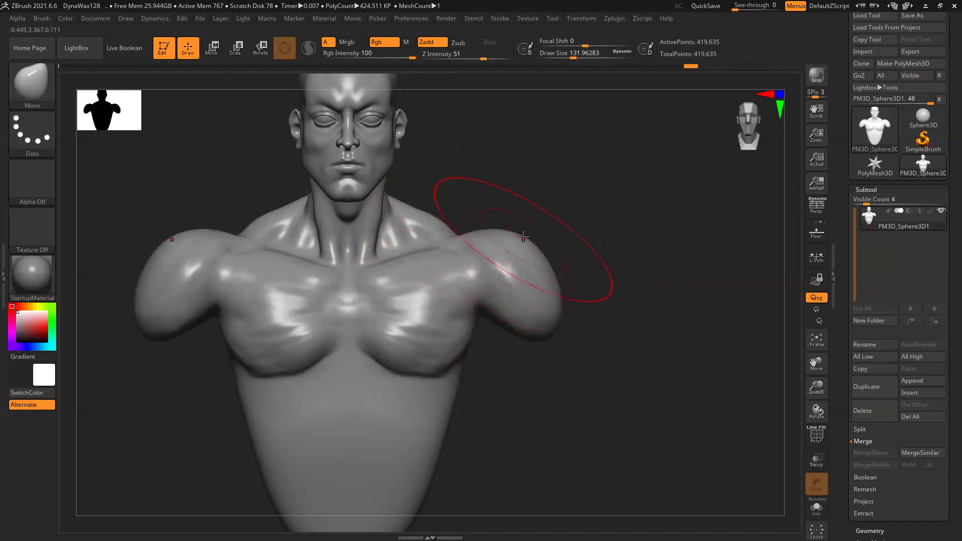
pyautogui.moveTo(527, 236); pyautogui.dragTo(532, 253)
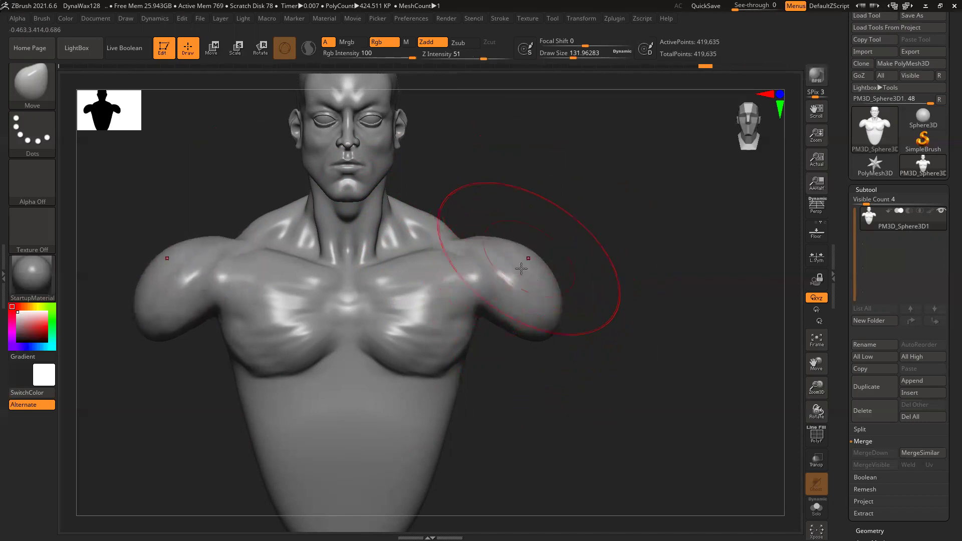
pyautogui.moveTo(547, 332); pyautogui.dragTo(550, 338)
# Switch to the ClayBuildup brush and bring the lower torso into view
pyautogui.keyDown('alt'); pyautogui.moveTo(601, 369); pyautogui.dragTo(635, 316); pyautogui.keyUp('alt')
pyautogui.press('b')
pyautogui.press('c')
pyautogui.press('b')
pyautogui.moveTo(556, 379)
pyautogui.keyDown('alt'); pyautogui.mouseDown()
pyautogui.moveTo(589, 324)
pyautogui.moveTo(579, 305)
pyautogui.mouseUp(); pyautogui.keyUp('alt')
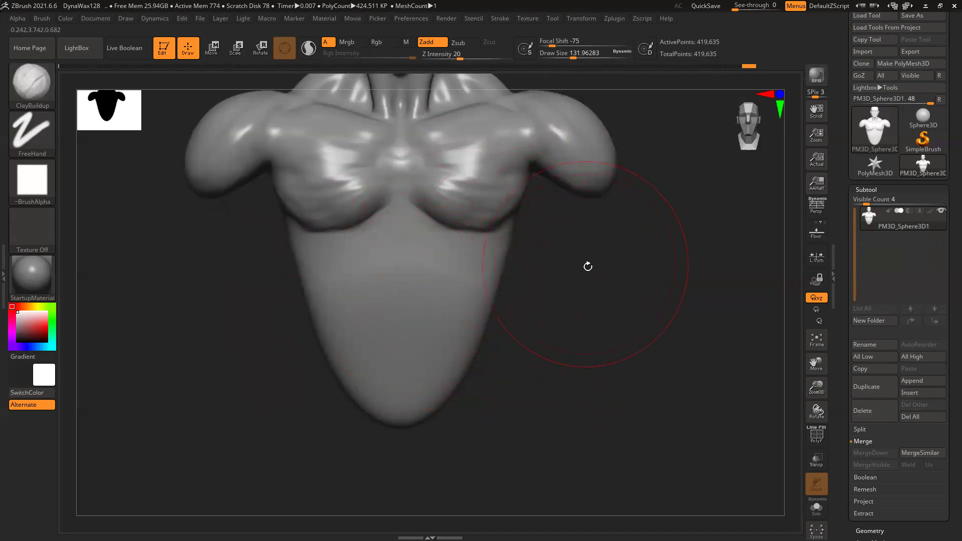
# Inspect the torso's polygon density in wireframe display and check the DynaMesh settings under Geometry
pyautogui.moveTo(586, 266); pyautogui.dragTo(629, 273)
pyautogui.hotkey('shift', 'f')
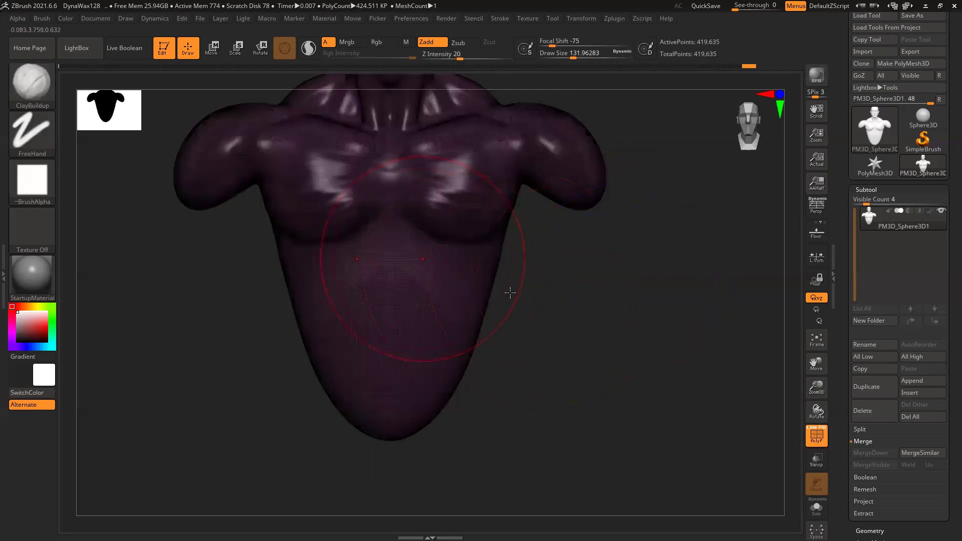
pyautogui.moveTo(849, 495); pyautogui.dragTo(849, 427)
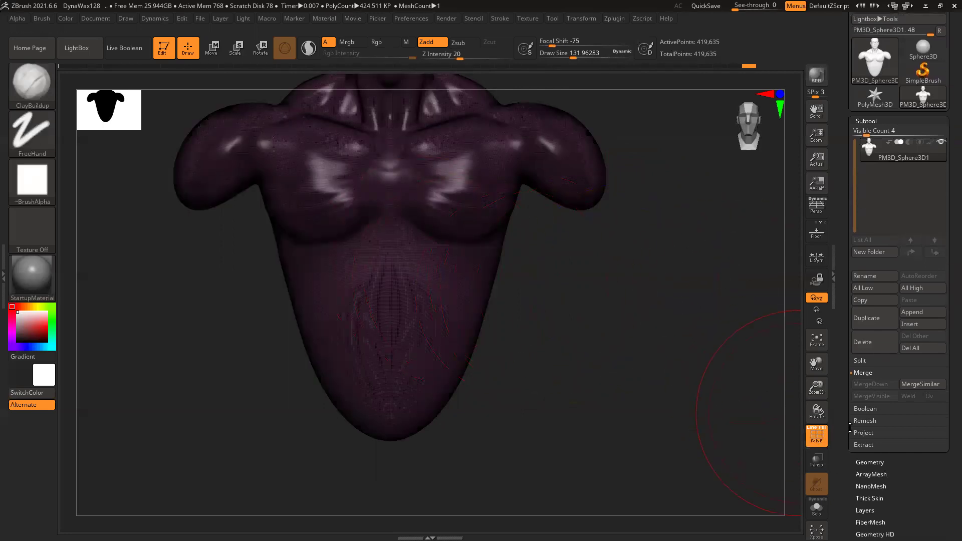
pyautogui.click(869, 460)
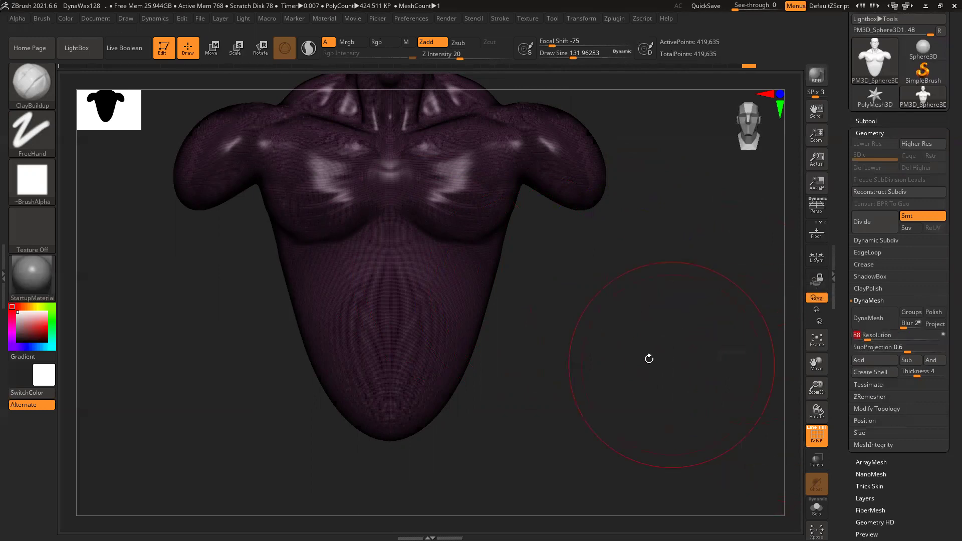
pyautogui.keyDown('alt'); pyautogui.moveTo(588, 313); pyautogui.dragTo(588, 390); pyautogui.keyUp('alt')
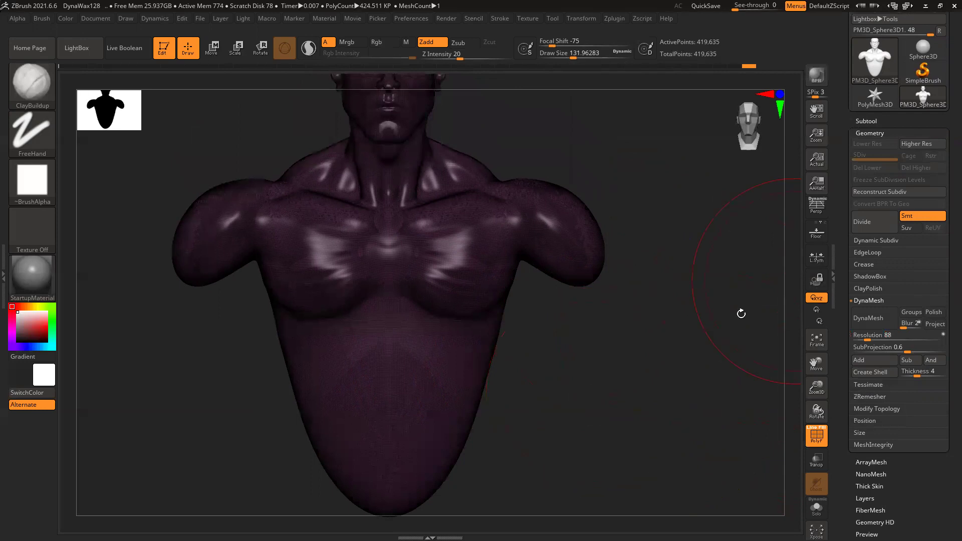
pyautogui.hotkey('shift', 'f')
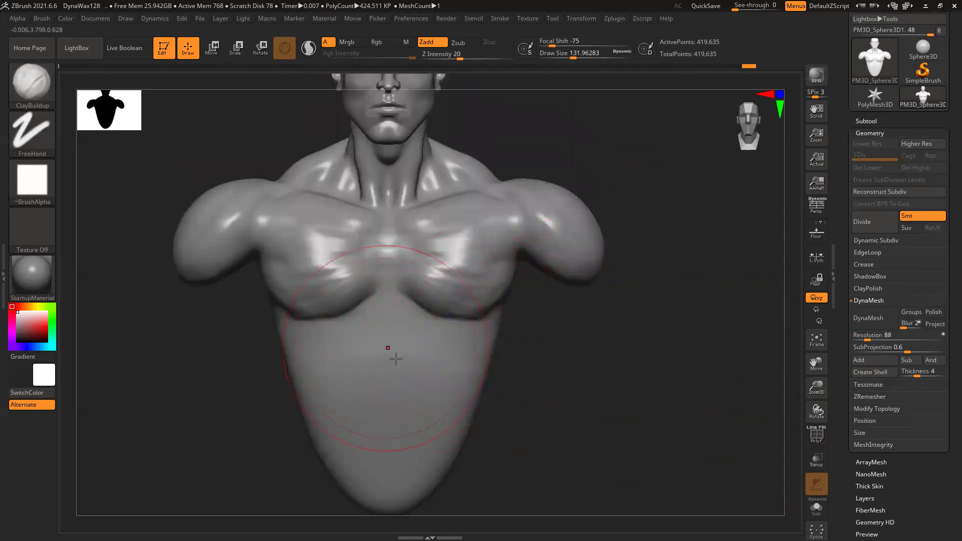
# Block in the ribcage arch and abdominal muscle segments with ClayBuildup, at a draw size of about 87
pyautogui.moveTo(377, 331)
pyautogui.mouseDown()
pyautogui.moveTo(354, 367)
pyautogui.moveTo(379, 349)
pyautogui.moveTo(386, 315)
pyautogui.moveTo(350, 343)
pyautogui.mouseUp()
pyautogui.press('space')
pyautogui.moveTo(348, 383)
pyautogui.mouseDown()
pyautogui.moveTo(366, 401)
pyautogui.moveTo(354, 439)
pyautogui.moveTo(369, 456)
pyautogui.moveTo(363, 441)
pyautogui.mouseUp()
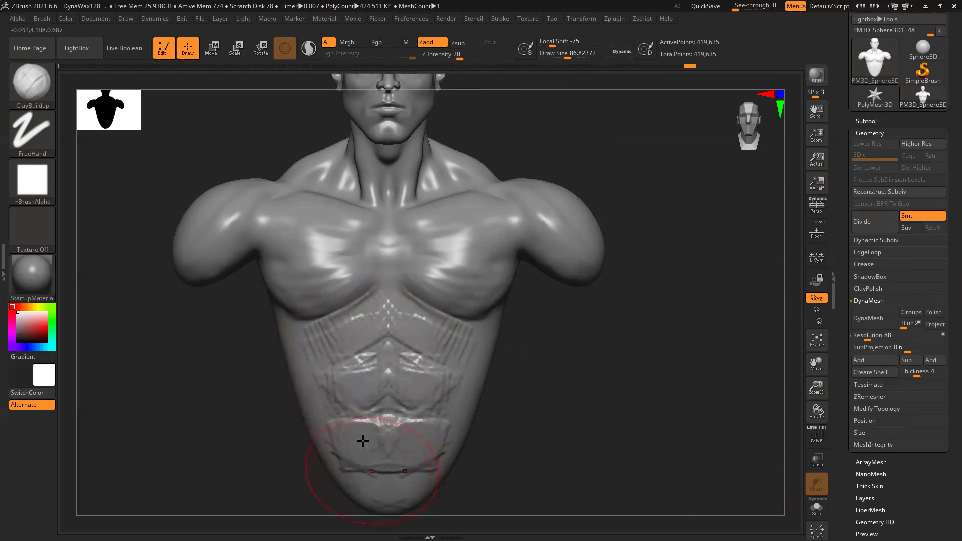
# Build up diagonal serratus and oblique muscle strokes along the flanks of the torso
pyautogui.moveTo(510, 389)
pyautogui.mouseDown()
pyautogui.moveTo(501, 399)
pyautogui.moveTo(480, 350)
pyautogui.moveTo(438, 334)
pyautogui.moveTo(397, 366)
pyautogui.moveTo(421, 385)
pyautogui.moveTo(406, 376)
pyautogui.mouseUp()
pyautogui.moveTo(531, 372); pyautogui.dragTo(443, 370)
pyautogui.moveTo(436, 331); pyautogui.dragTo(489, 305)
pyautogui.moveTo(435, 365); pyautogui.dragTo(486, 329)
pyautogui.moveTo(433, 391); pyautogui.dragTo(489, 365)
pyautogui.moveTo(456, 419); pyautogui.dragTo(495, 381)
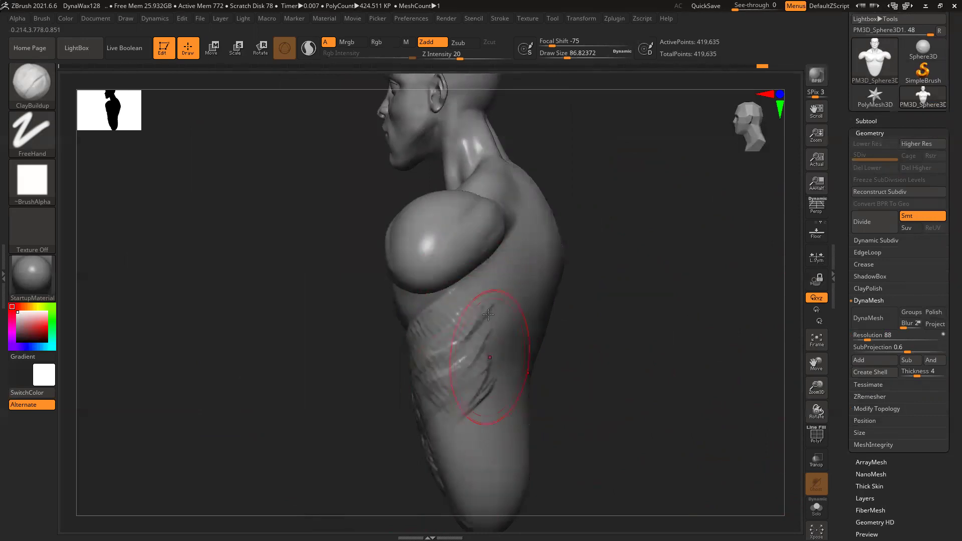
pyautogui.moveTo(501, 341); pyautogui.dragTo(447, 412)
pyautogui.moveTo(313, 400)
pyautogui.mouseDown()
pyautogui.moveTo(311, 340)
pyautogui.moveTo(371, 350)
pyautogui.mouseUp()
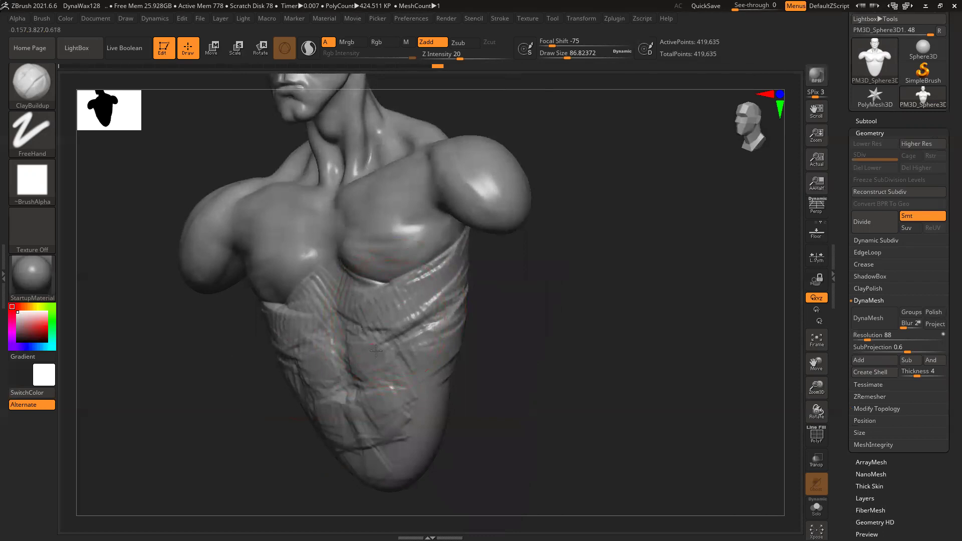
# Turn the bust to its back and switch to the DamStandard brush
pyautogui.moveTo(526, 388); pyautogui.dragTo(254, 361)
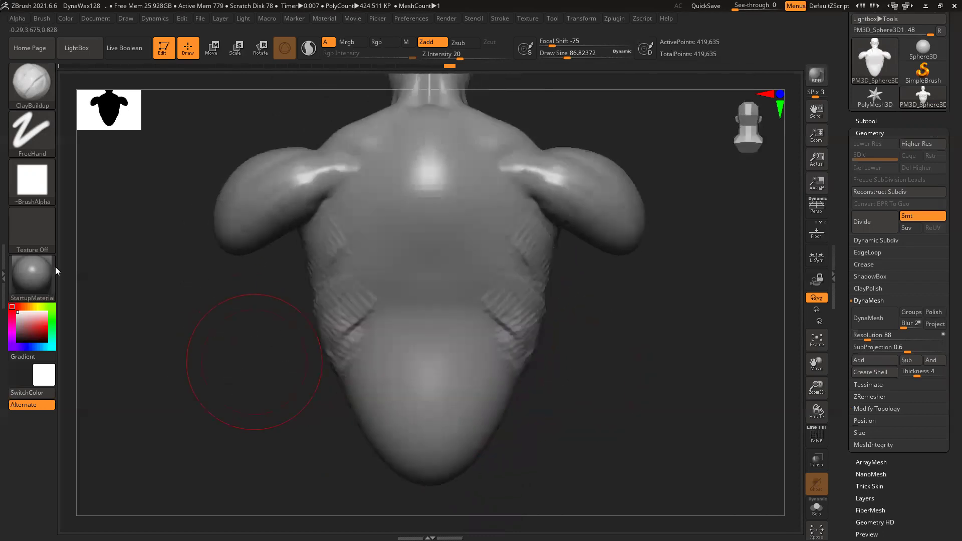
pyautogui.moveTo(637, 355); pyautogui.dragTo(648, 388)
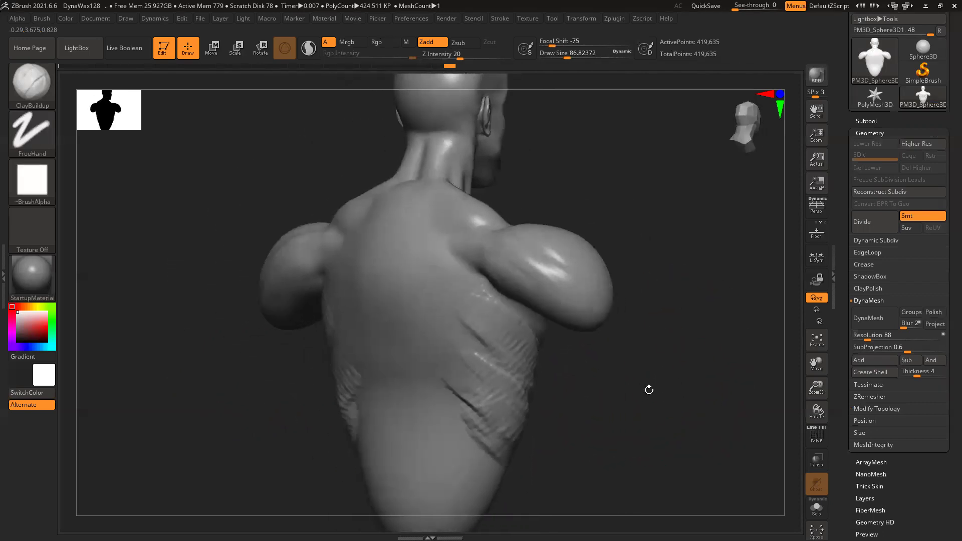
pyautogui.moveTo(535, 163); pyautogui.dragTo(500, 228)
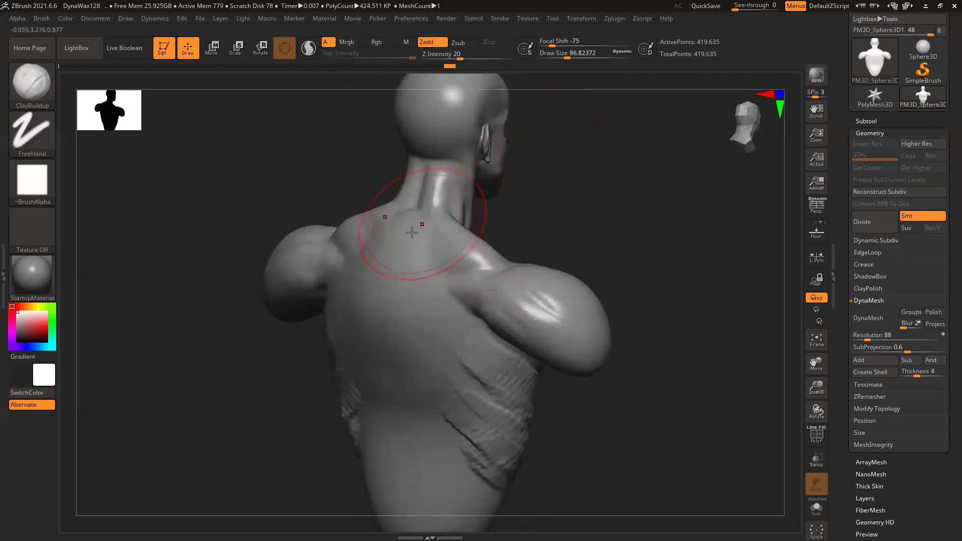
pyautogui.press('b')
pyautogui.press('d')
pyautogui.press('s')
# Try carving a spine groove down the middle of the back with DamStandard at Z Intensity 33
pyautogui.moveTo(626, 253); pyautogui.dragTo(666, 240)
pyautogui.keyDown('alt'); pyautogui.moveTo(562, 174); pyautogui.dragTo(514, 174); pyautogui.keyUp('alt')
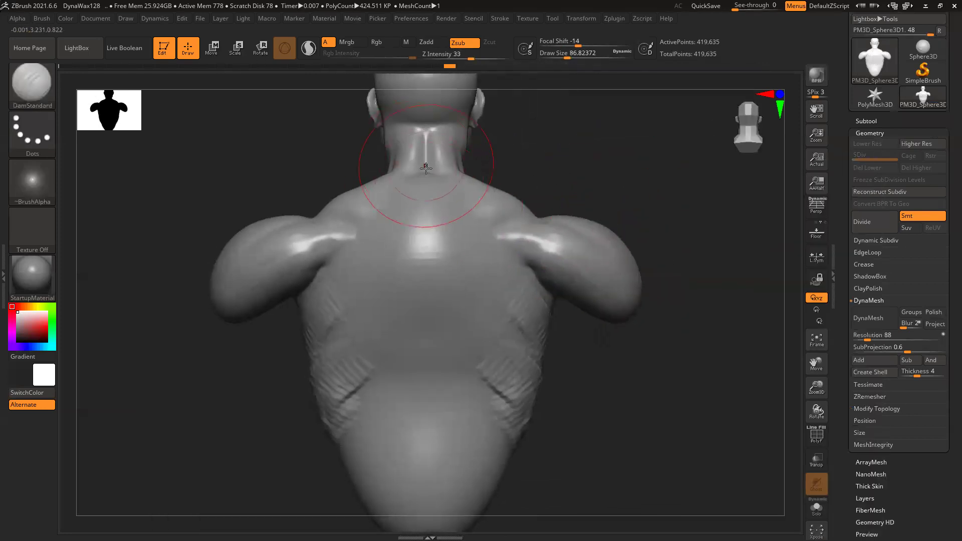
pyautogui.keyDown('alt'); pyautogui.moveTo(553, 143); pyautogui.dragTo(514, 101); pyautogui.keyUp('alt')
pyautogui.moveTo(373, 374); pyautogui.dragTo(383, 505)
pyautogui.moveTo(604, 354)
pyautogui.mouseDown()
pyautogui.moveTo(575, 361)
pyautogui.moveTo(594, 358)
pyautogui.mouseUp()
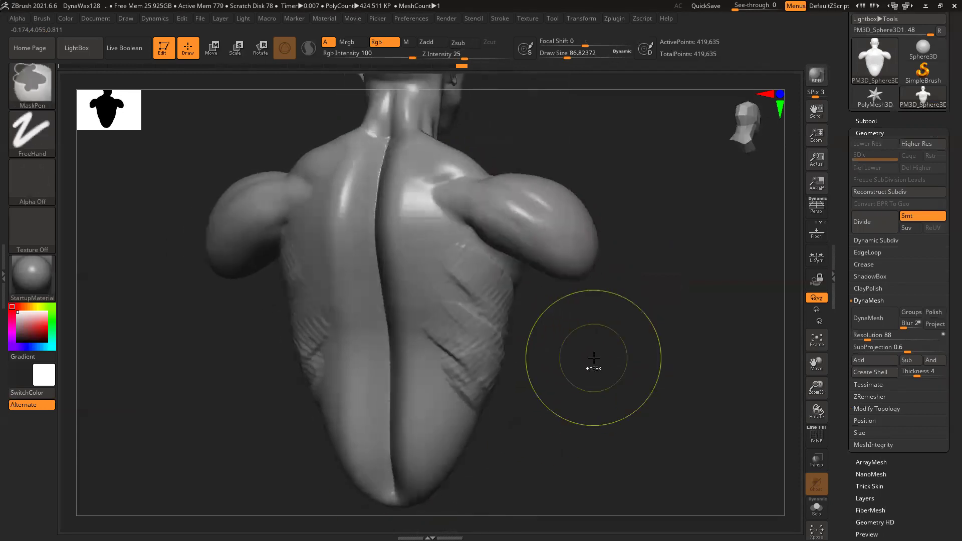
pyautogui.hotkey('ctrl', 'z')
# Set the Z Intensity to 7 and carve a shallow spine groove from the base of the neck down the back
pyautogui.moveTo(469, 58); pyautogui.dragTo(445, 60)
pyautogui.keyDown('shift'); pyautogui.moveTo(618, 167); pyautogui.dragTo(626, 169); pyautogui.keyUp('shift')
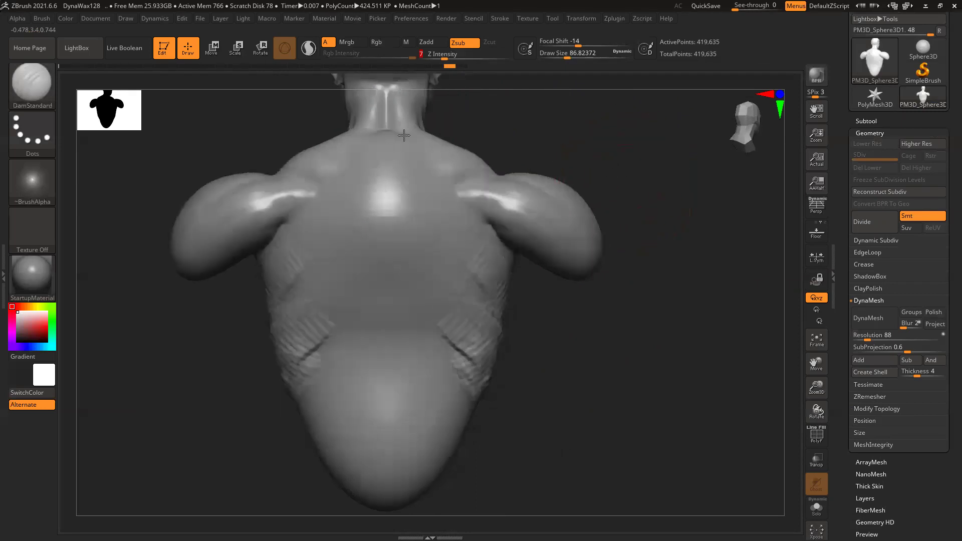
pyautogui.moveTo(377, 280)
pyautogui.mouseDown()
pyautogui.moveTo(395, 483)
pyautogui.moveTo(384, 509)
pyautogui.mouseUp()
pyautogui.moveTo(604, 356)
pyautogui.mouseDown()
pyautogui.moveTo(637, 358)
pyautogui.moveTo(612, 348)
pyautogui.mouseUp()
pyautogui.moveTo(676, 243)
pyautogui.keyDown('alt'); pyautogui.mouseDown()
pyautogui.moveTo(674, 223)
pyautogui.moveTo(671, 265)
pyautogui.moveTo(651, 265)
pyautogui.mouseUp(); pyautogui.keyUp('alt')
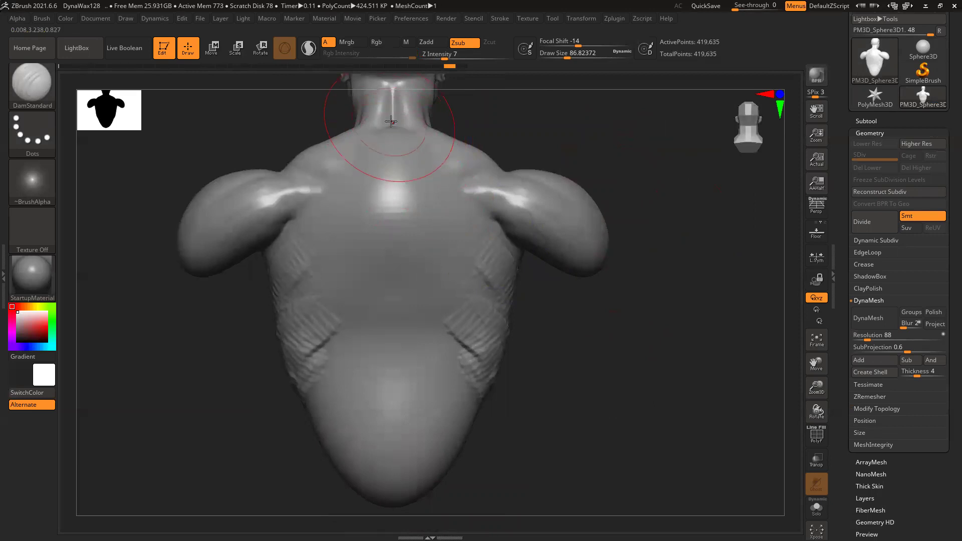
pyautogui.moveTo(419, 481); pyautogui.dragTo(393, 505)
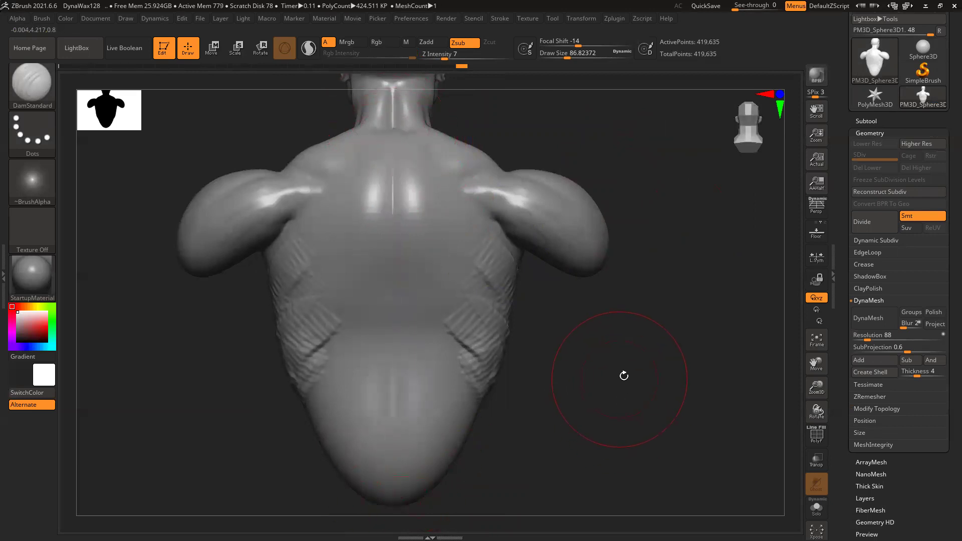
# Switch to the ClayBuildup brush with the upper back in a three-quarter rear view
pyautogui.moveTo(626, 367)
pyautogui.mouseDown()
pyautogui.moveTo(639, 352)
pyautogui.moveTo(581, 351)
pyautogui.mouseUp()
pyautogui.press('b')
pyautogui.press('c')
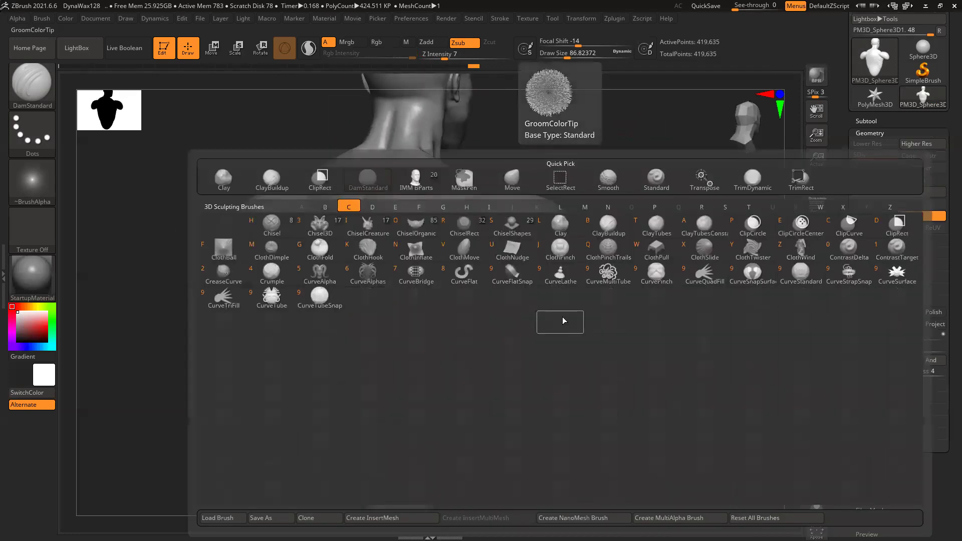
pyautogui.press('b')
pyautogui.keyDown('alt'); pyautogui.moveTo(650, 300); pyautogui.dragTo(615, 337); pyautogui.keyUp('alt')
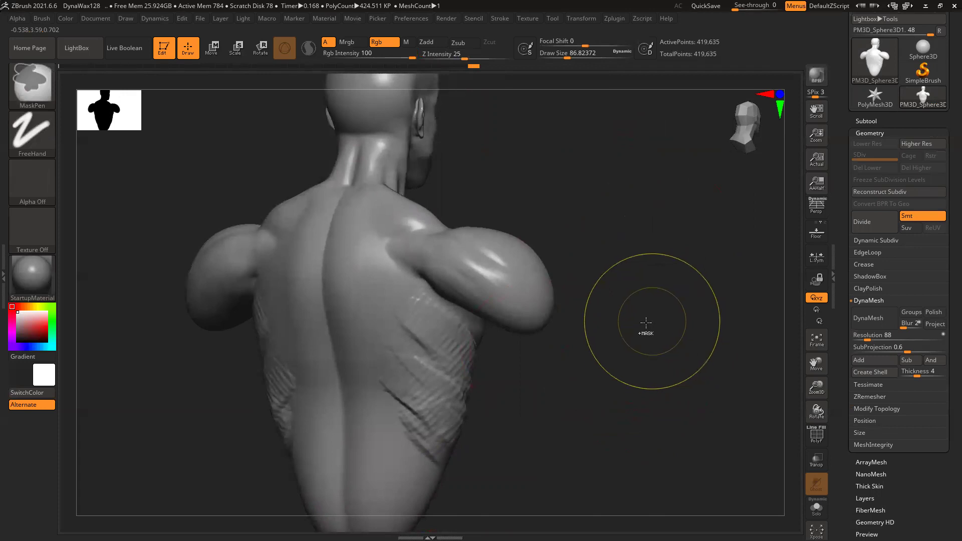
# Try remeshing the torso with DynaMesh at resolution 88 in wireframe display
pyautogui.hotkey('shift', 'f')
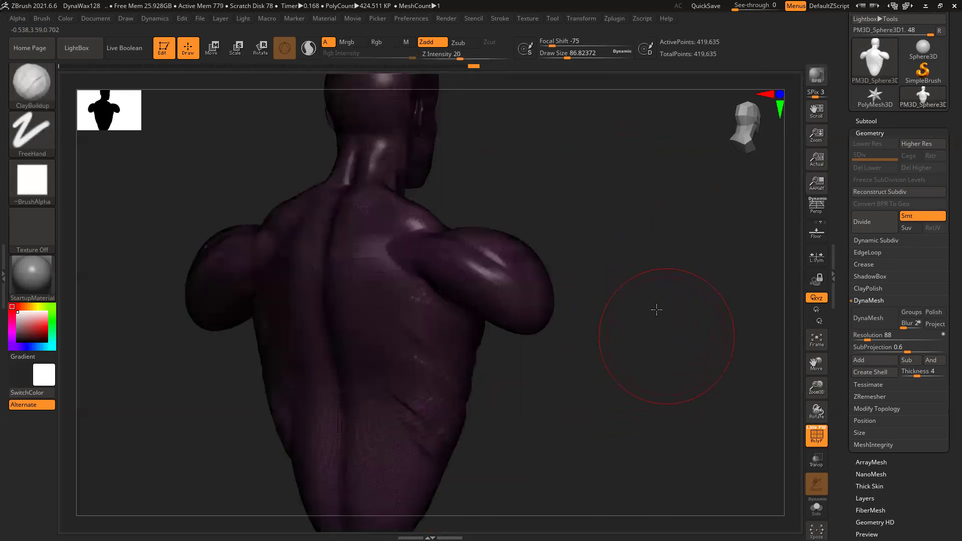
pyautogui.click(868, 319)
pyautogui.click(874, 324)
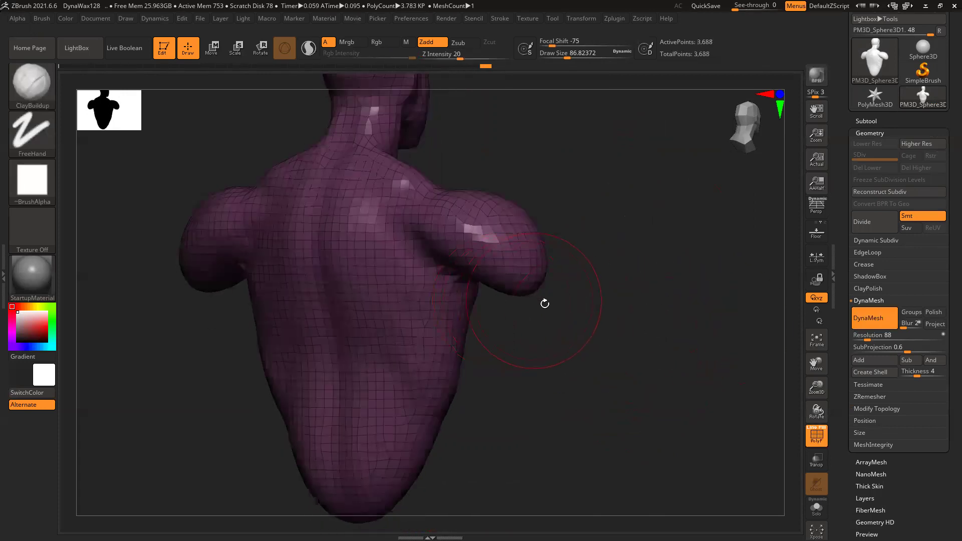
pyautogui.moveTo(681, 306); pyautogui.dragTo(619, 313)
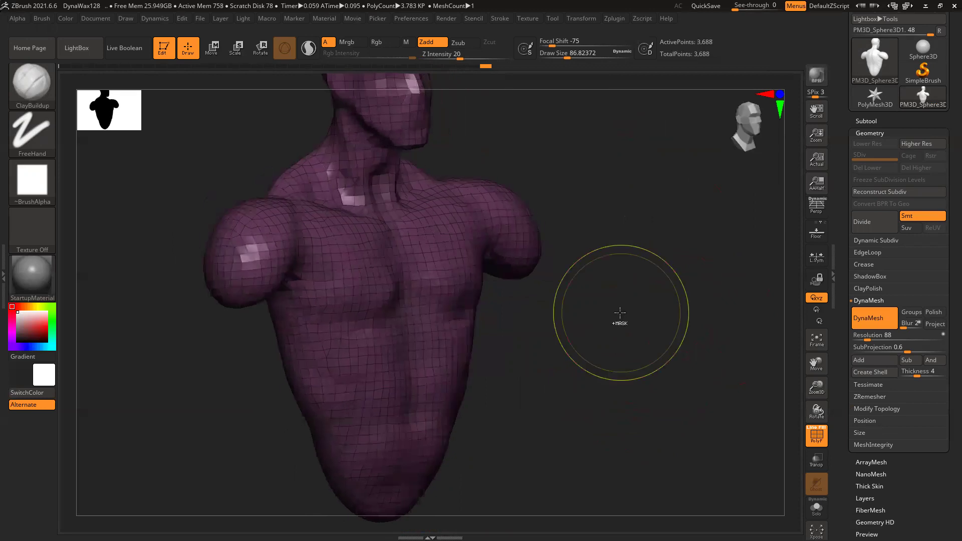
pyautogui.hotkey('ctrl', 'z')
# Try remeshing the torso with DynaMesh at resolution 128 and then at 344
pyautogui.moveTo(869, 335); pyautogui.dragTo(874, 335)
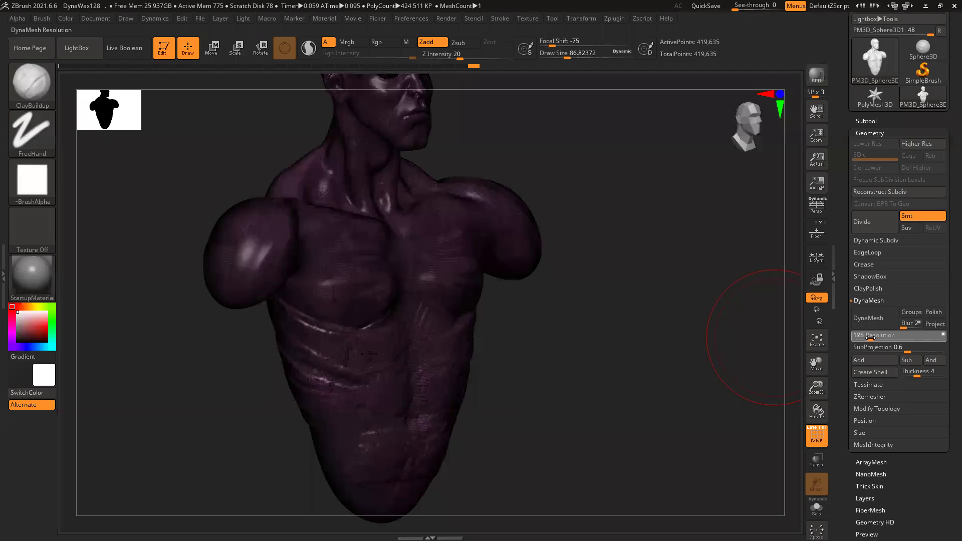
pyautogui.click(871, 317)
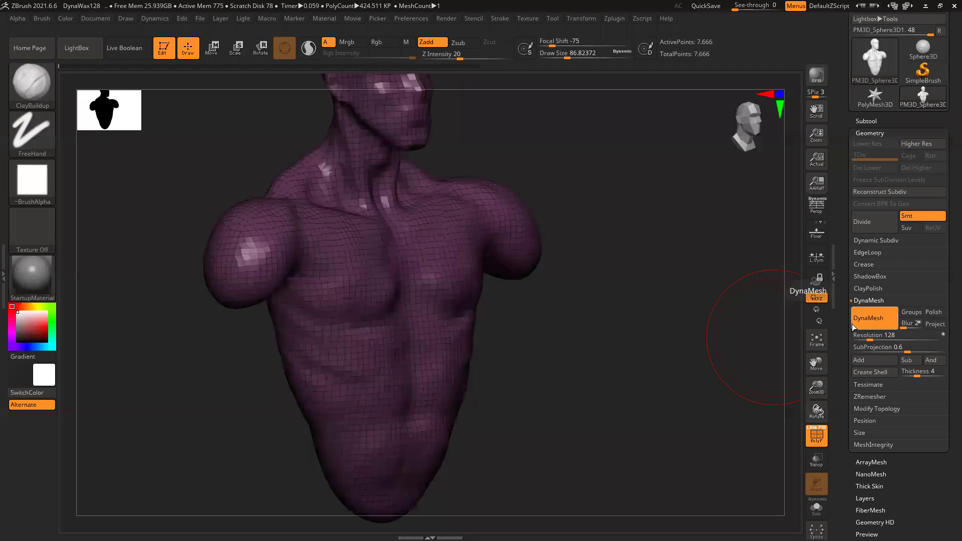
pyautogui.hotkey('ctrl', 'z')
pyautogui.hotkey('ctrl', 'z')
pyautogui.moveTo(870, 332); pyautogui.dragTo(880, 334)
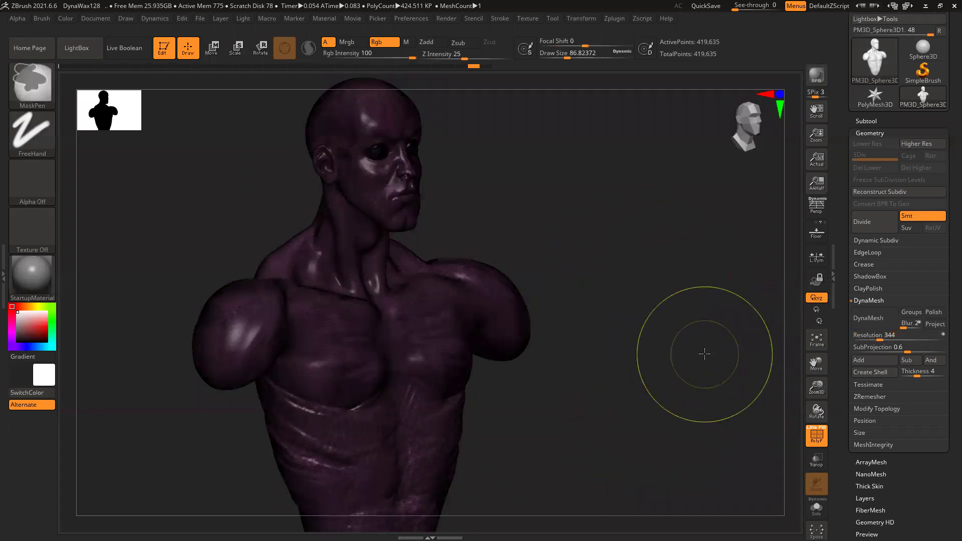
pyautogui.click(868, 317)
pyautogui.keyDown('shift'); pyautogui.moveTo(660, 417); pyautogui.dragTo(644, 397); pyautogui.keyUp('shift')
pyautogui.hotkey('ctrl', 'z')
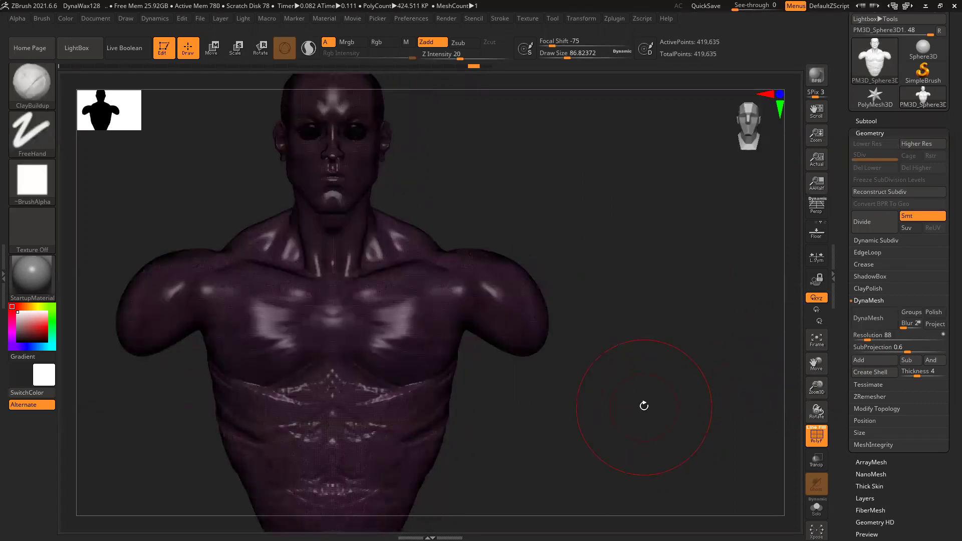
# Isolate the eyeballs, split the hidden body into its own subtool, and select the body subtool
pyautogui.click(871, 121)
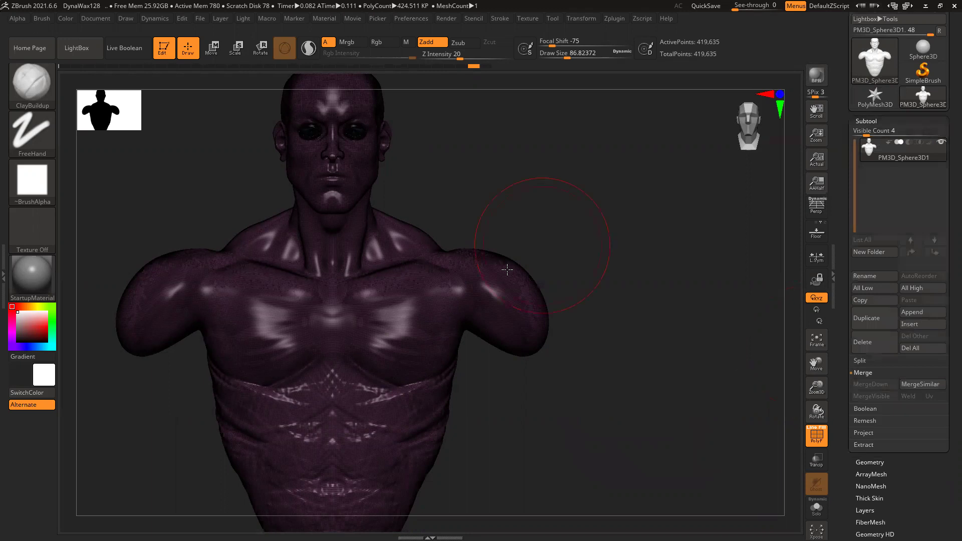
pyautogui.keyDown('alt'); pyautogui.moveTo(358, 140); pyautogui.dragTo(552, 362, button='right'); pyautogui.keyUp('alt')
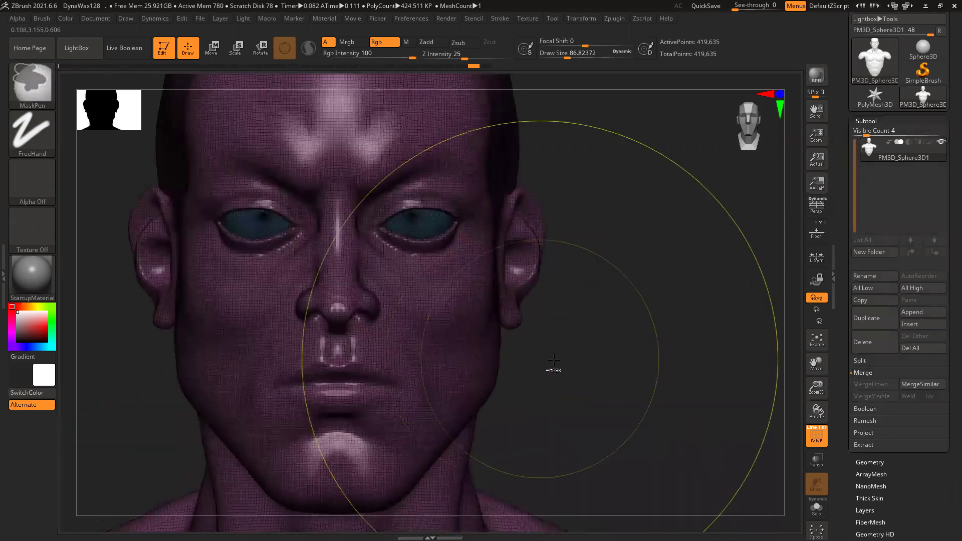
pyautogui.keyDown('ctrl'); pyautogui.keyDown('shift'); pyautogui.click(423, 222); pyautogui.keyUp('shift'); pyautogui.keyUp('ctrl')
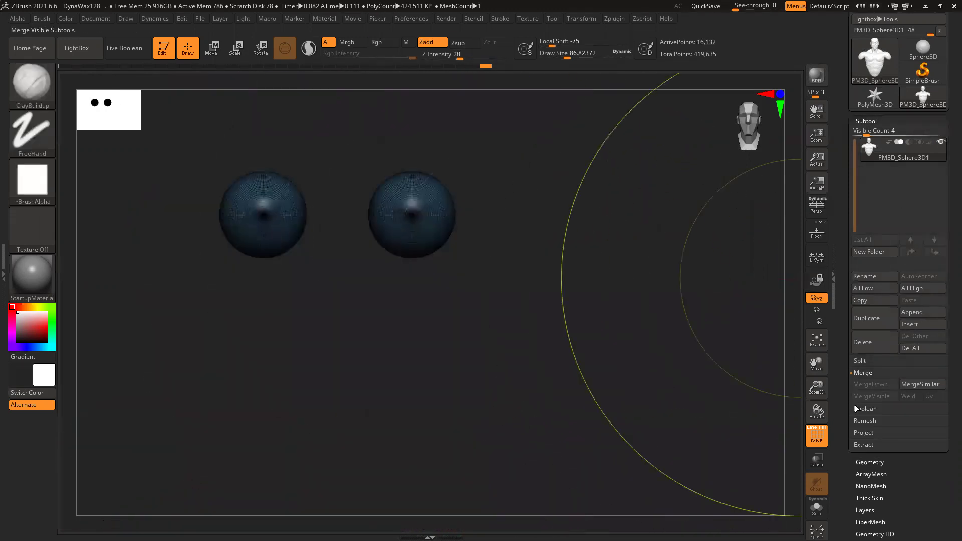
pyautogui.click(861, 361)
pyautogui.click(882, 373)
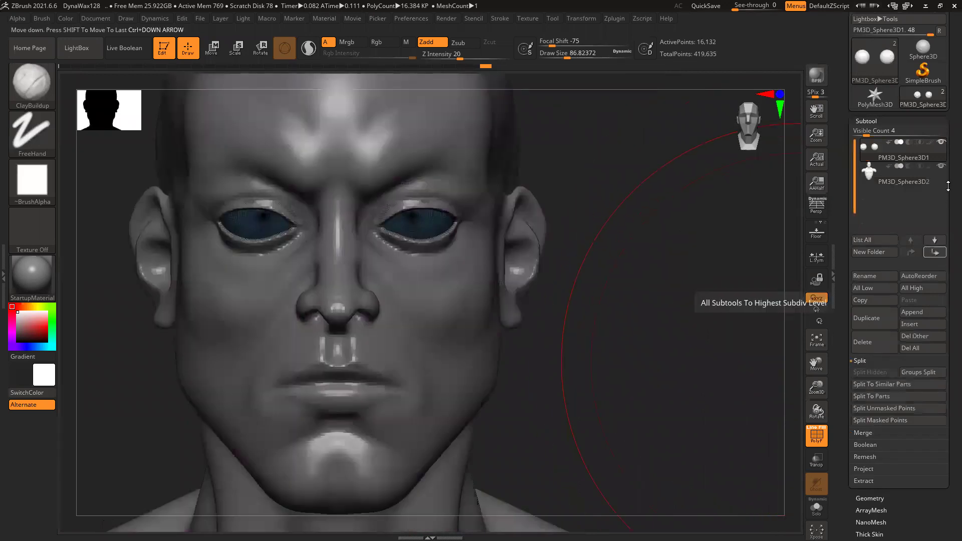
pyautogui.click(933, 180)
pyautogui.keyDown('alt'); pyautogui.moveTo(620, 270); pyautogui.dragTo(627, 196, button='right'); pyautogui.keyUp('alt')
pyautogui.keyDown('ctrl'); pyautogui.moveTo(408, 210); pyautogui.dragTo(489, 300, button='right'); pyautogui.keyUp('ctrl')
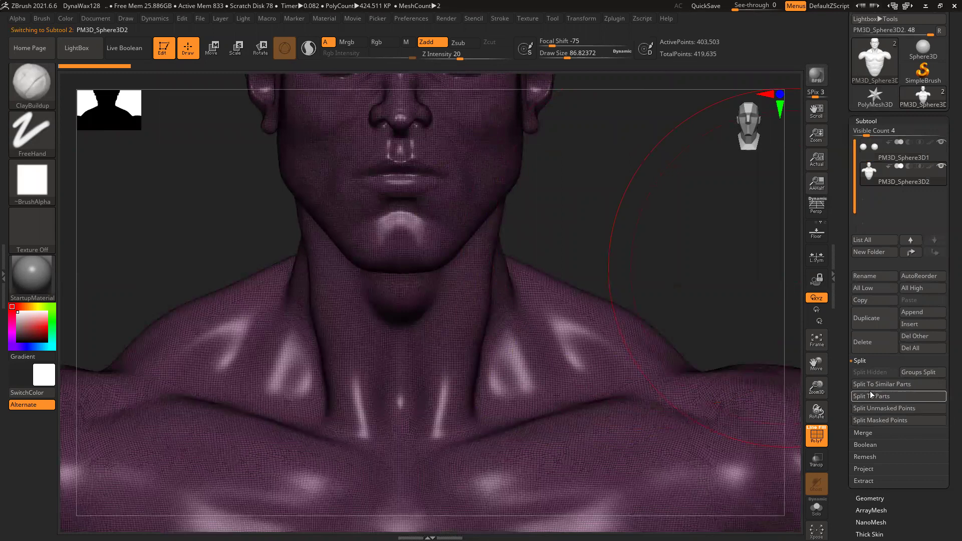
# Try remeshing the separated body with DynaMesh at resolution 168
pyautogui.click(870, 498)
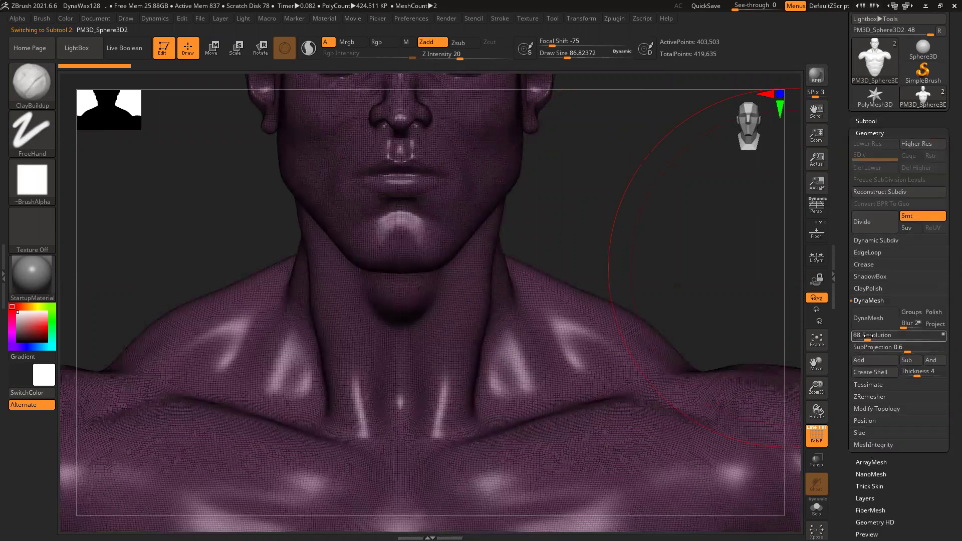
pyautogui.moveTo(867, 335); pyautogui.dragTo(869, 337)
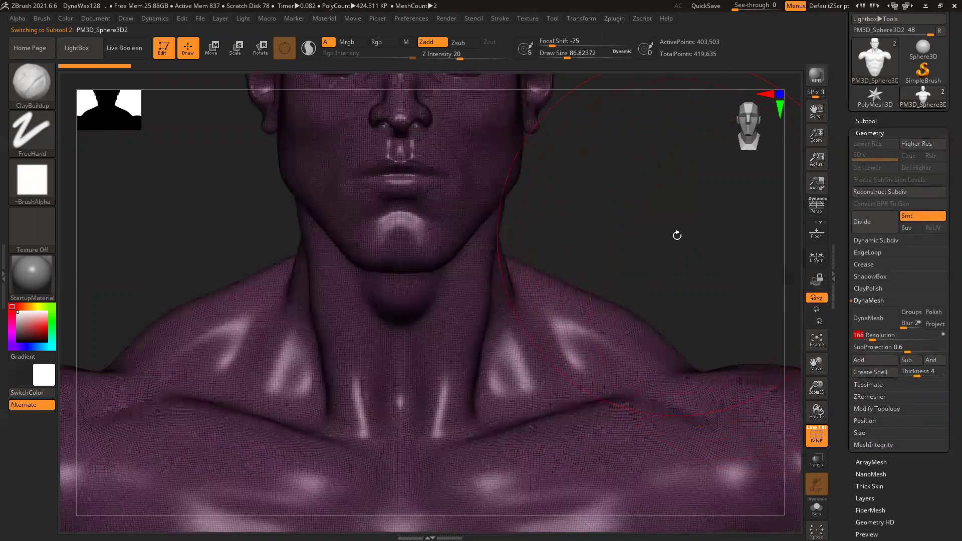
pyautogui.click(882, 318)
pyautogui.hotkey('ctrl', 'z')
# Remesh the body subtool with DynaMesh and set its resolution to 648
pyautogui.moveTo(881, 335); pyautogui.dragTo(891, 339)
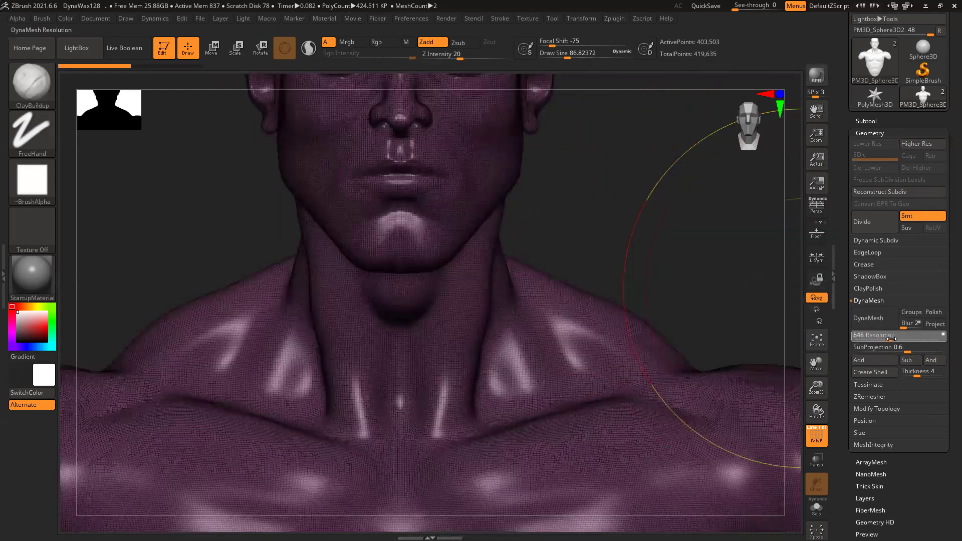
pyautogui.click(872, 319)
pyautogui.press('f')
pyautogui.keyDown('ctrl'); pyautogui.moveTo(439, 345); pyautogui.dragTo(704, 417, button='right'); pyautogui.keyUp('ctrl')
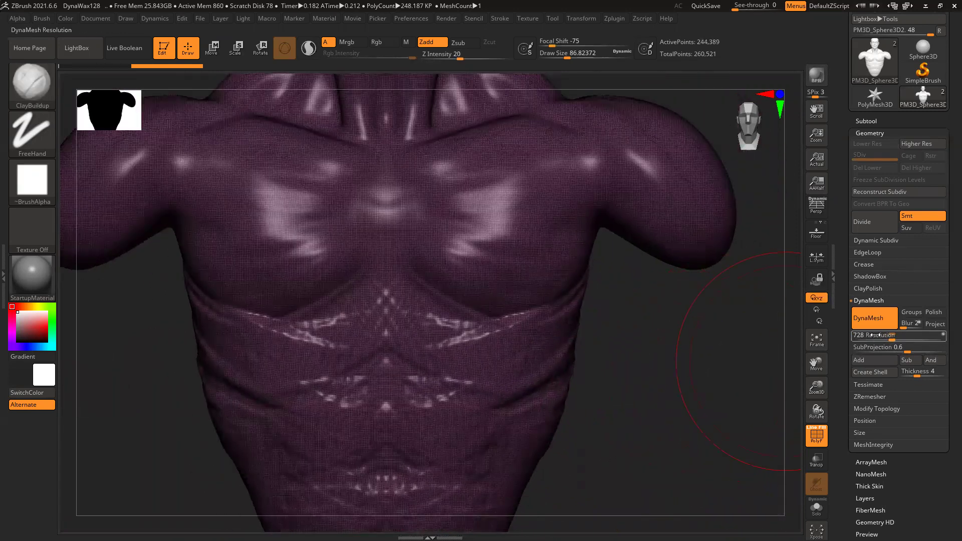
pyautogui.click(874, 334)
pyautogui.write('648')
pyautogui.keyDown('ctrl'); pyautogui.moveTo(650, 407); pyautogui.dragTo(581, 384, button='right'); pyautogui.keyUp('ctrl')
pyautogui.keyDown('ctrl'); pyautogui.moveTo(582, 384); pyautogui.dragTo(670, 385); pyautogui.keyUp('ctrl')
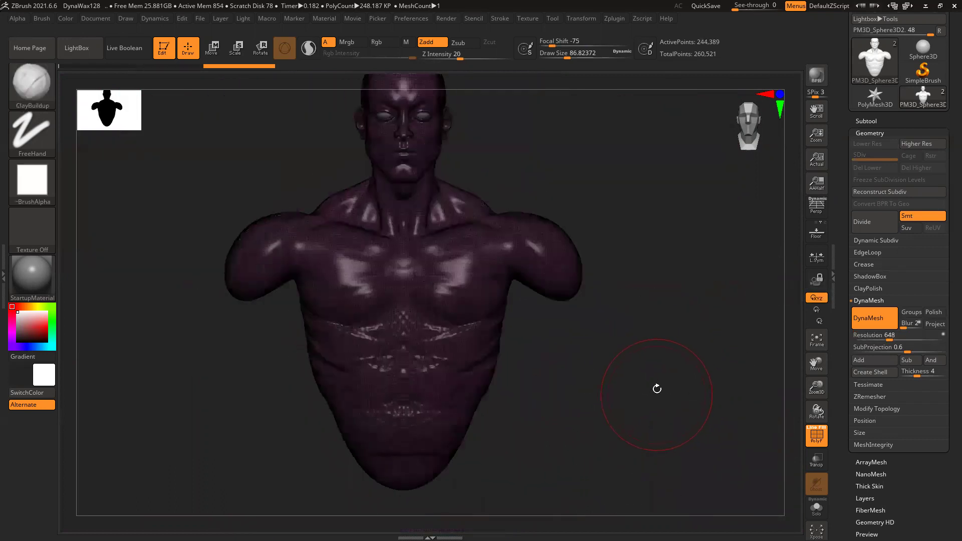
# Build up the trapezius and shoulder blade muscles on the upper back with ClayBuildup at a draw size of about 65
pyautogui.moveTo(606, 356); pyautogui.dragTo(670, 385)
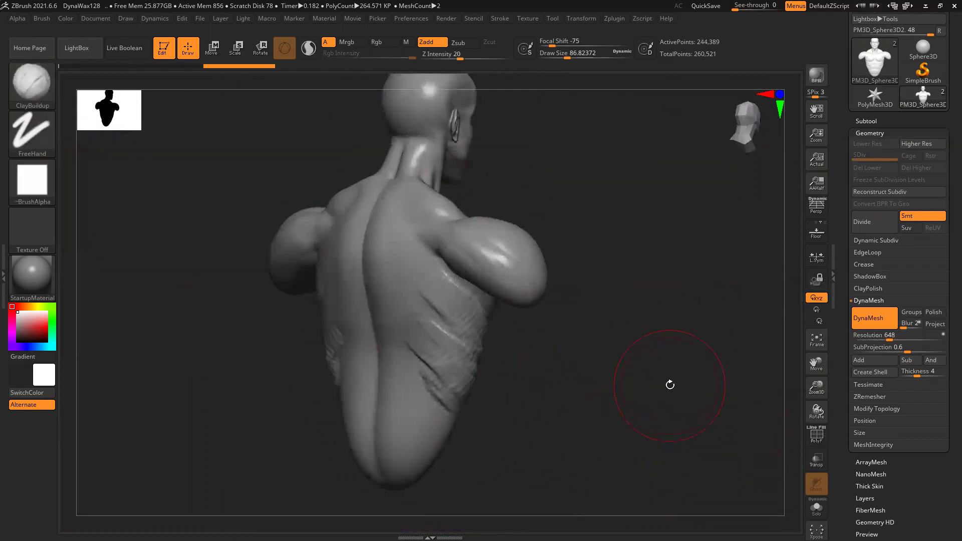
pyautogui.moveTo(525, 166); pyautogui.dragTo(458, 219)
pyautogui.press('space')
pyautogui.moveTo(411, 254); pyautogui.dragTo(419, 254)
pyautogui.press('s')
pyautogui.moveTo(392, 179); pyautogui.dragTo(405, 246)
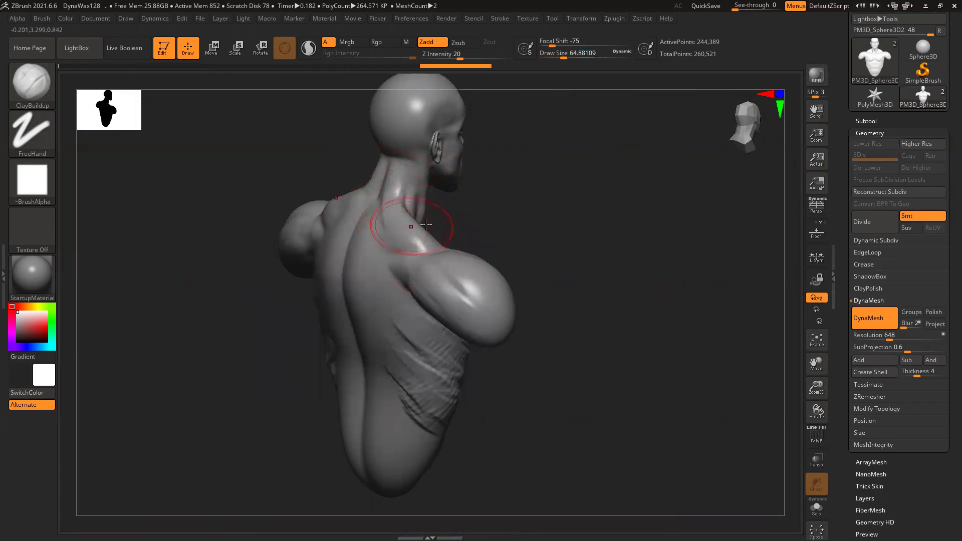
pyautogui.moveTo(397, 204)
pyautogui.mouseDown()
pyautogui.moveTo(413, 255)
pyautogui.moveTo(400, 277)
pyautogui.moveTo(377, 237)
pyautogui.moveTo(384, 270)
pyautogui.mouseUp()
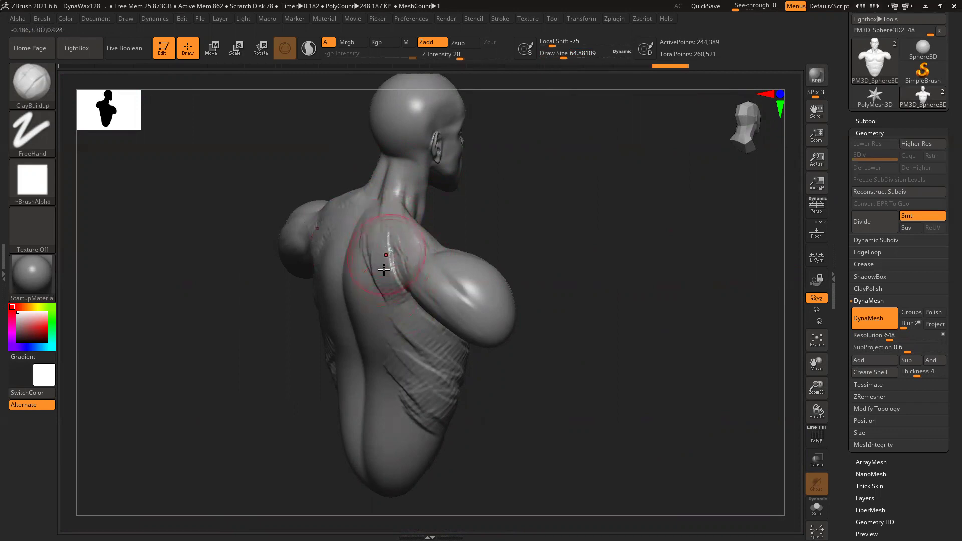
pyautogui.moveTo(481, 217)
pyautogui.mouseDown()
pyautogui.moveTo(542, 215)
pyautogui.moveTo(533, 225)
pyautogui.mouseUp()
pyautogui.moveTo(344, 251)
pyautogui.mouseDown()
pyautogui.moveTo(386, 308)
pyautogui.moveTo(365, 337)
pyautogui.moveTo(356, 310)
pyautogui.moveTo(368, 291)
pyautogui.moveTo(346, 268)
pyautogui.moveTo(336, 211)
pyautogui.moveTo(364, 273)
pyautogui.mouseUp()
pyautogui.moveTo(517, 367); pyautogui.dragTo(431, 292)
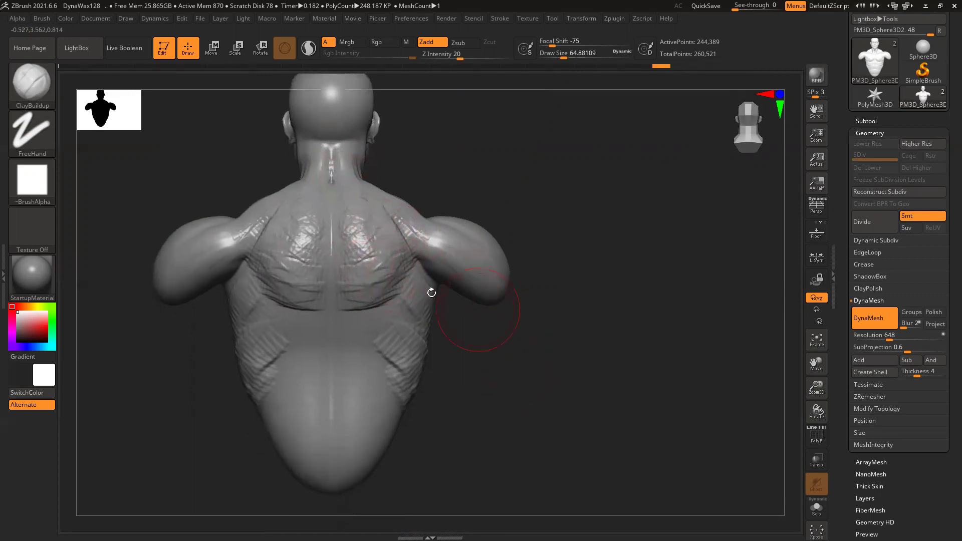
# Build up diagonal muscle bands from behind the armpits across the outer back and upper lats
pyautogui.moveTo(480, 324); pyautogui.dragTo(508, 301)
pyautogui.moveTo(423, 279)
pyautogui.mouseDown()
pyautogui.moveTo(431, 266)
pyautogui.moveTo(384, 304)
pyautogui.moveTo(418, 266)
pyautogui.moveTo(409, 276)
pyautogui.moveTo(409, 253)
pyautogui.moveTo(440, 266)
pyautogui.mouseUp()
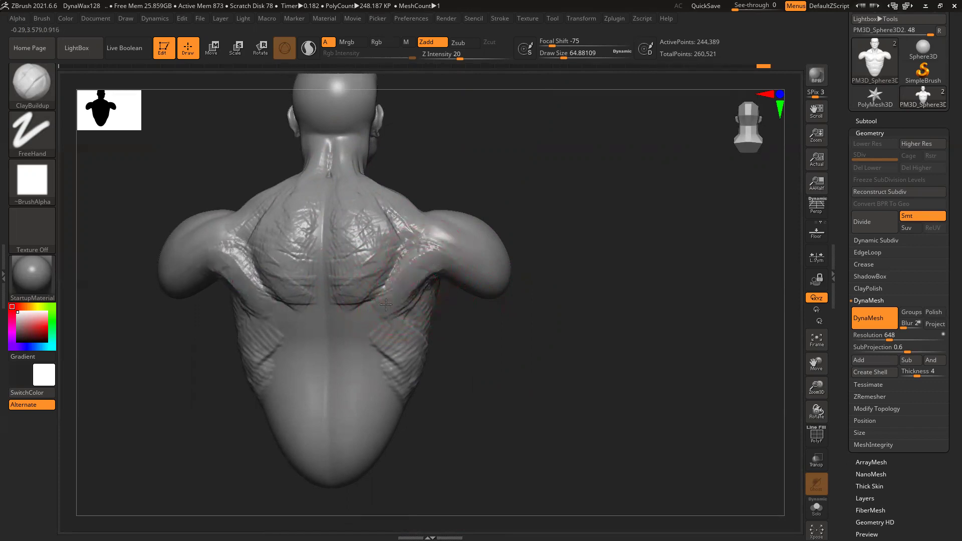
pyautogui.moveTo(390, 308); pyautogui.dragTo(413, 292)
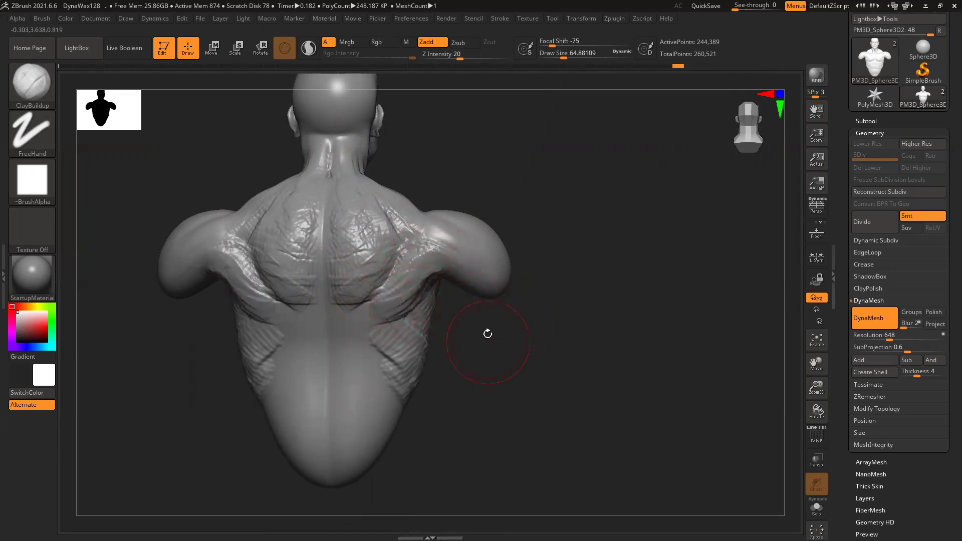
pyautogui.keyDown('alt'); pyautogui.moveTo(487, 332); pyautogui.dragTo(491, 298); pyautogui.keyUp('alt')
pyautogui.moveTo(353, 214); pyautogui.dragTo(356, 230)
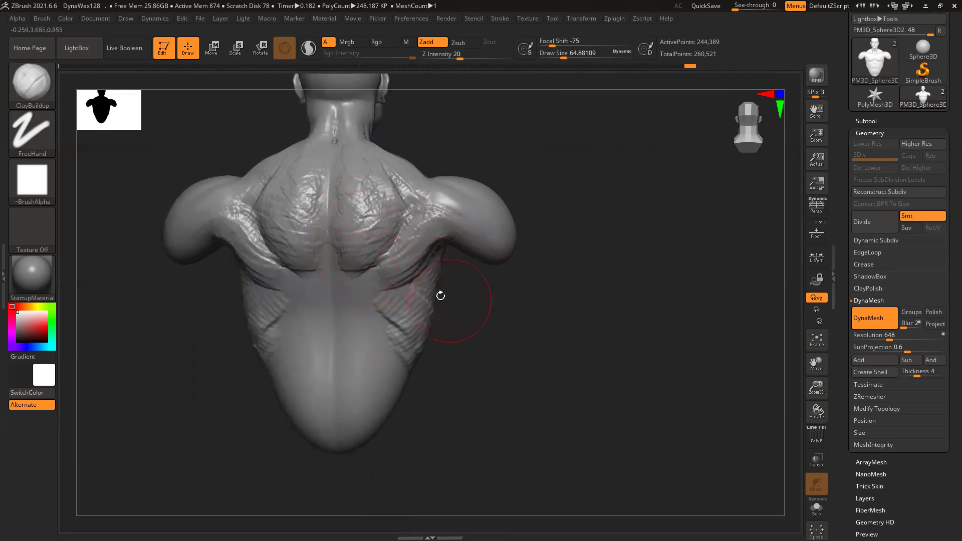
pyautogui.moveTo(423, 279)
pyautogui.mouseDown()
pyautogui.moveTo(398, 293)
pyautogui.moveTo(420, 281)
pyautogui.mouseUp()
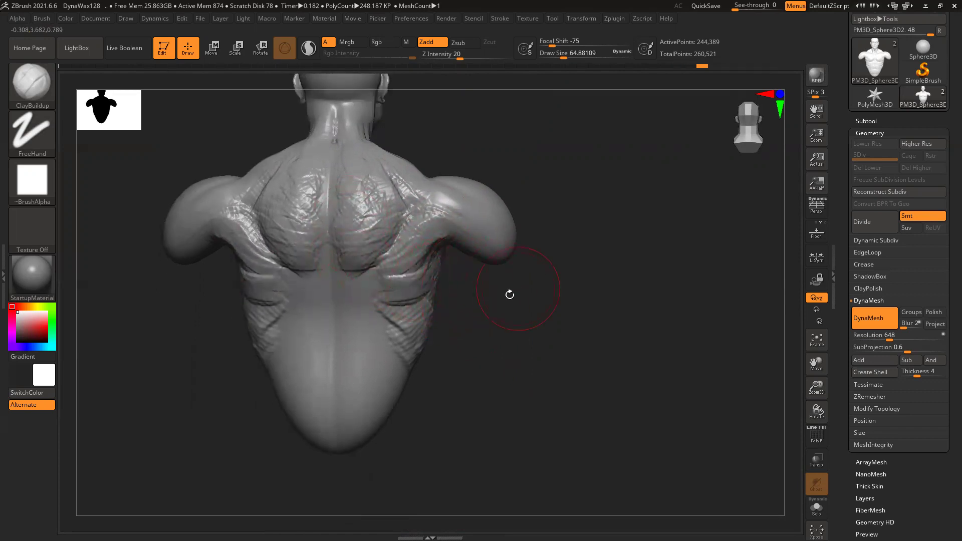
# Build up the outer lat muscle behind the armpit and refresh the body's DynaMesh
pyautogui.moveTo(509, 294); pyautogui.dragTo(449, 283)
pyautogui.moveTo(430, 246)
pyautogui.mouseDown()
pyautogui.moveTo(413, 290)
pyautogui.moveTo(411, 242)
pyautogui.moveTo(401, 276)
pyautogui.mouseUp()
pyautogui.keyDown('ctrl'); pyautogui.moveTo(587, 237); pyautogui.dragTo(626, 282); pyautogui.keyUp('ctrl')
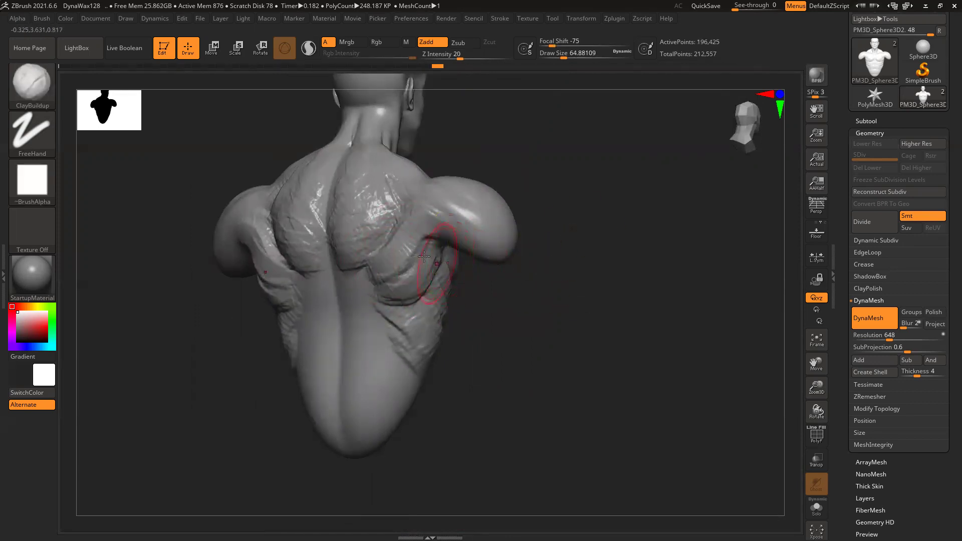
pyautogui.hotkey('shift', 'f')
pyautogui.hotkey('shift', 'f')
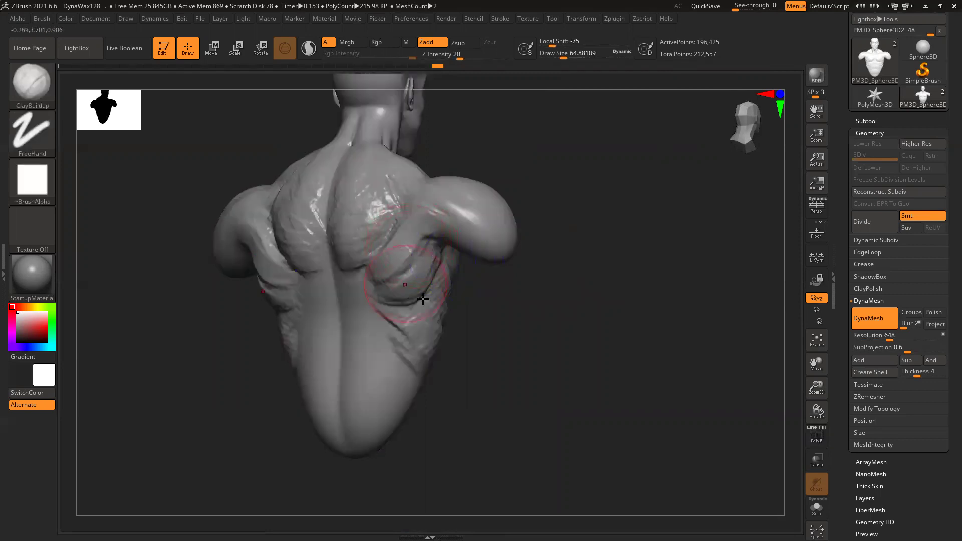
# Build up the lower lats from the mid back around to the flank with ClayBuildup
pyautogui.keyDown('alt'); pyautogui.moveTo(583, 324); pyautogui.dragTo(603, 286); pyautogui.keyUp('alt')
pyautogui.moveTo(530, 305); pyautogui.dragTo(552, 306)
pyautogui.moveTo(391, 236); pyautogui.dragTo(371, 230)
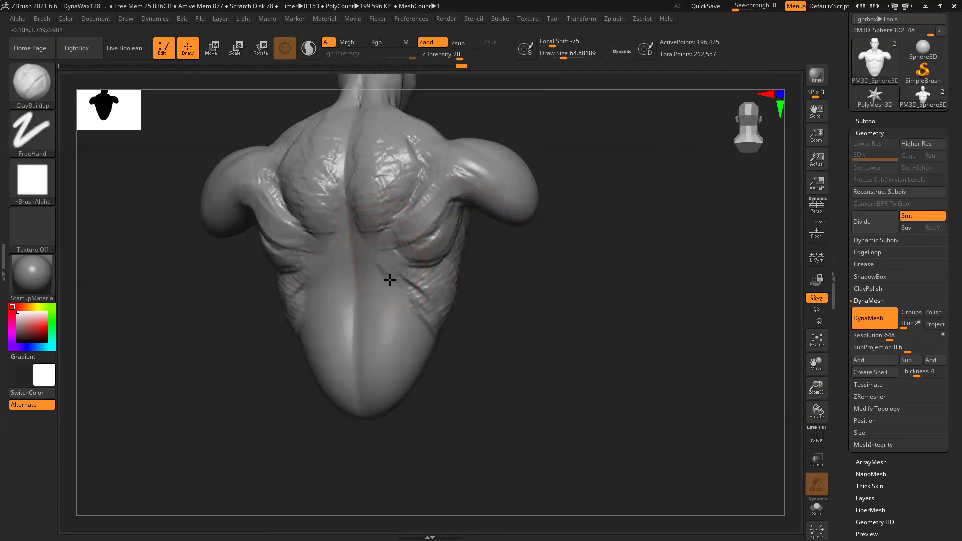
pyautogui.moveTo(386, 281)
pyautogui.mouseDown()
pyautogui.moveTo(382, 300)
pyautogui.moveTo(373, 288)
pyautogui.moveTo(395, 325)
pyautogui.moveTo(412, 328)
pyautogui.moveTo(427, 305)
pyautogui.moveTo(405, 295)
pyautogui.moveTo(413, 271)
pyautogui.mouseUp()
pyautogui.moveTo(533, 291); pyautogui.dragTo(388, 274)
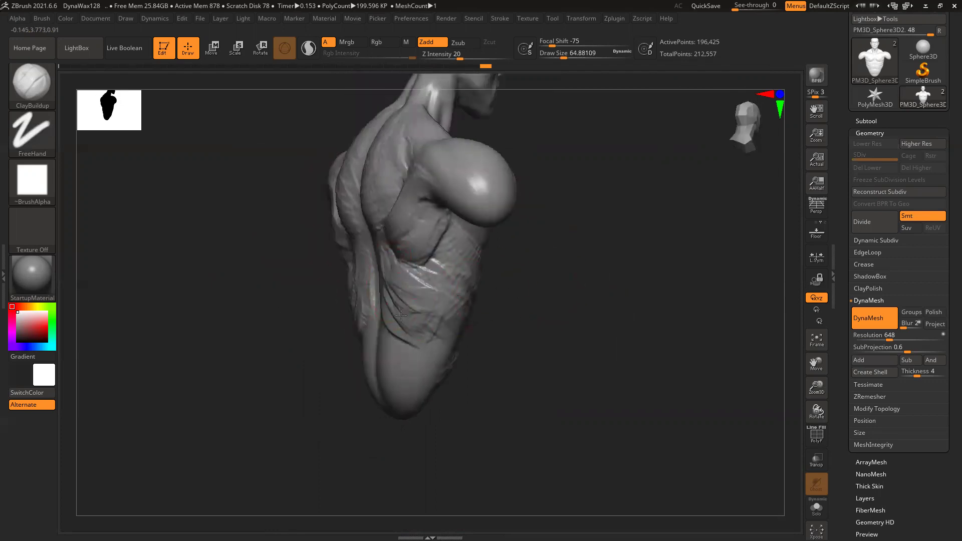
pyautogui.moveTo(416, 327); pyautogui.dragTo(444, 274)
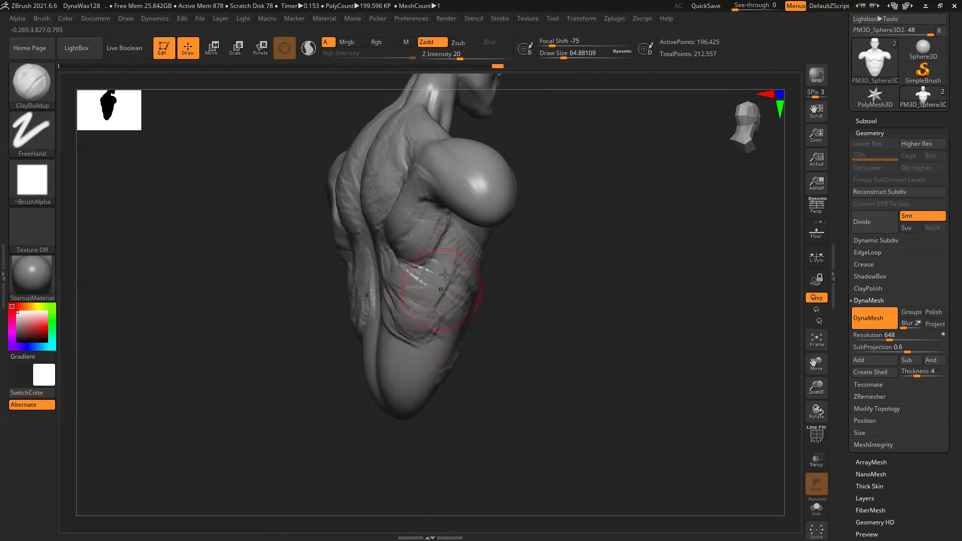
pyautogui.moveTo(404, 245); pyautogui.dragTo(403, 233)
# Build up diagonal muscle bands over the lower shoulder blades toward the spine
pyautogui.moveTo(496, 252); pyautogui.dragTo(571, 256)
pyautogui.moveTo(415, 216); pyautogui.dragTo(356, 235)
pyautogui.moveTo(361, 201); pyautogui.dragTo(349, 224)
pyautogui.moveTo(362, 178)
pyautogui.mouseDown()
pyautogui.moveTo(340, 196)
pyautogui.moveTo(370, 205)
pyautogui.moveTo(349, 222)
pyautogui.mouseUp()
pyautogui.keyDown('alt'); pyautogui.moveTo(573, 264); pyautogui.dragTo(577, 346); pyautogui.keyUp('alt')
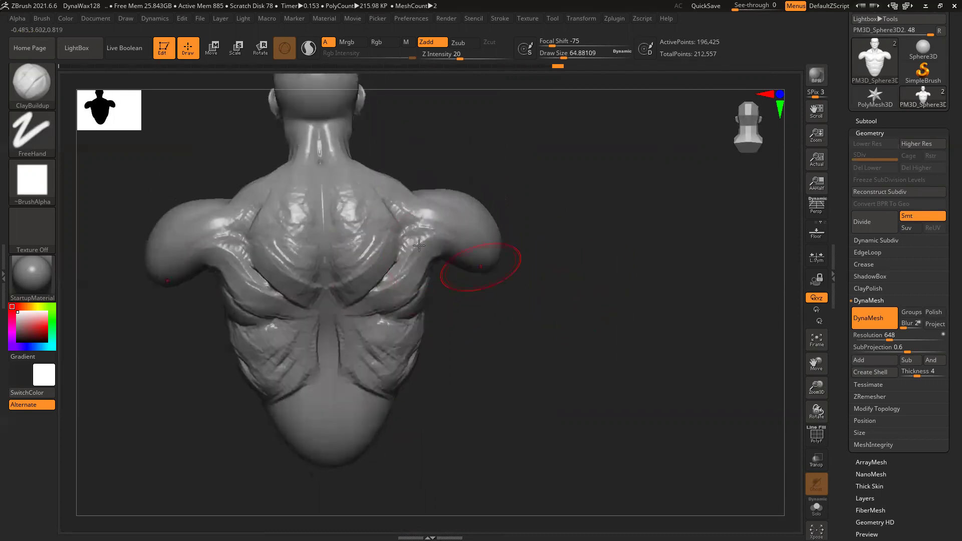
pyautogui.moveTo(389, 237)
pyautogui.mouseDown()
pyautogui.moveTo(353, 233)
pyautogui.moveTo(350, 210)
pyautogui.moveTo(373, 231)
pyautogui.moveTo(361, 220)
pyautogui.mouseUp()
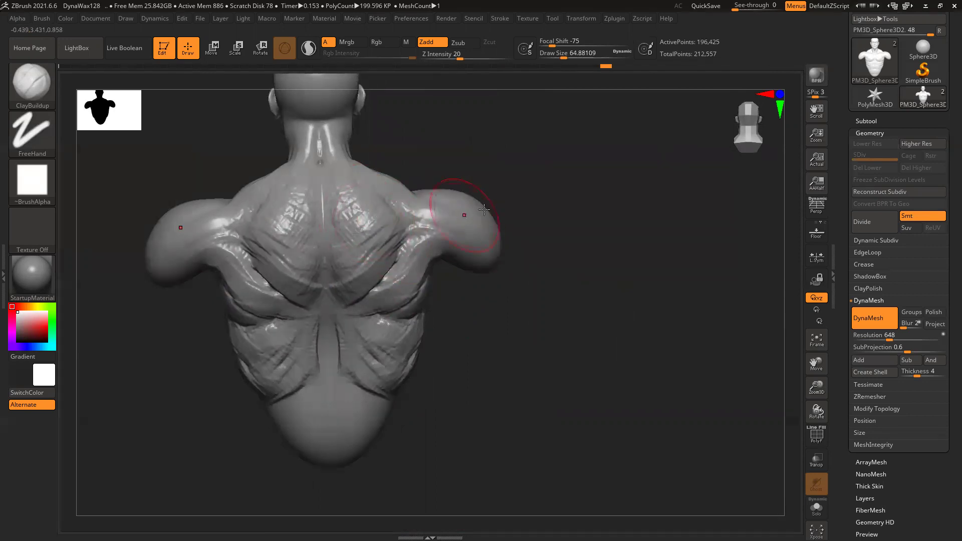
# Build up the area between the rear shoulder and shoulder blade and the inner lat below it
pyautogui.moveTo(459, 161); pyautogui.dragTo(410, 209, button='right')
pyautogui.moveTo(417, 202); pyautogui.dragTo(382, 171)
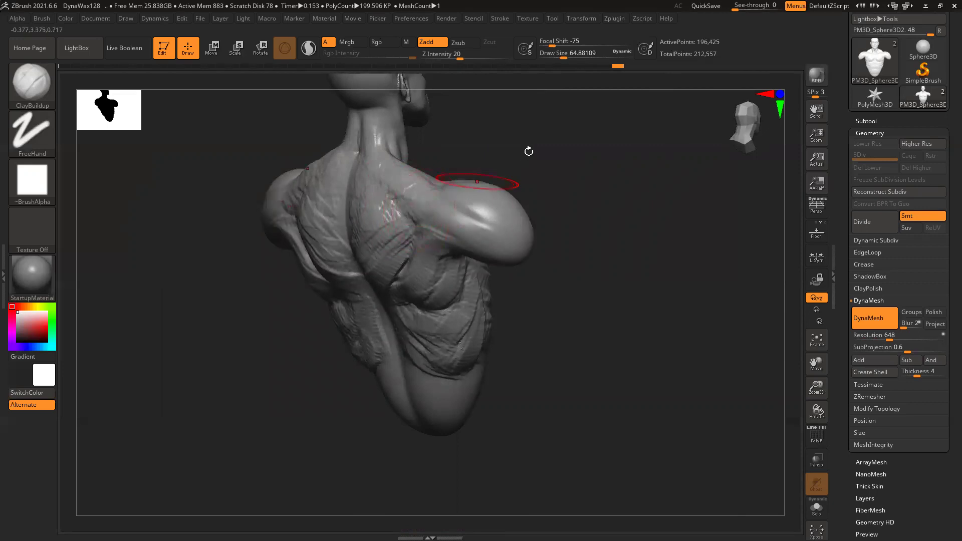
pyautogui.moveTo(528, 151); pyautogui.dragTo(480, 165, button='right')
pyautogui.moveTo(389, 167)
pyautogui.mouseDown(button='right')
pyautogui.moveTo(558, 216)
pyautogui.moveTo(441, 215)
pyautogui.mouseUp(button='right')
pyautogui.moveTo(390, 274); pyautogui.dragTo(345, 296)
# Fill in the mid back beside the spine and smooth the clay strokes across the whole back
pyautogui.keyDown('alt'); pyautogui.moveTo(526, 269); pyautogui.dragTo(546, 200, button='right'); pyautogui.keyUp('alt')
pyautogui.moveTo(353, 245); pyautogui.dragTo(355, 230)
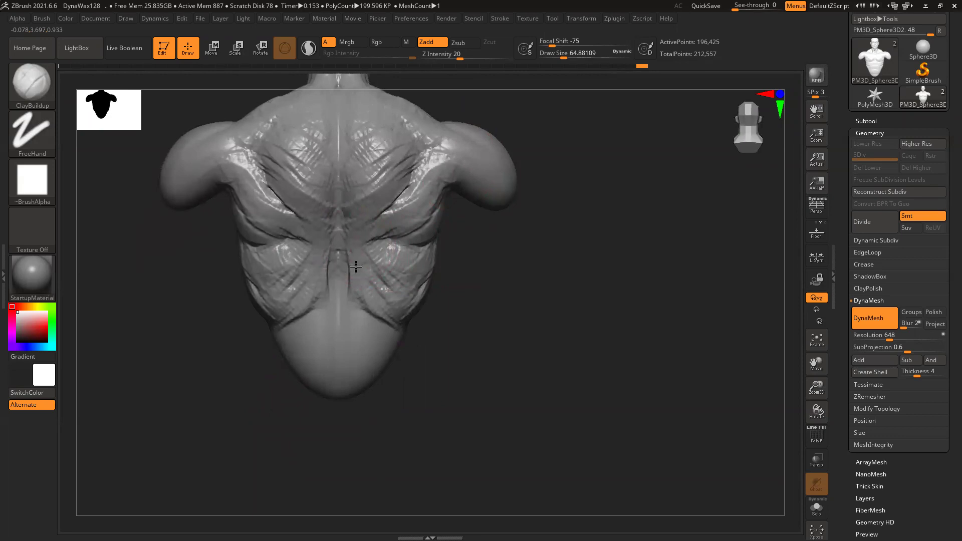
pyautogui.moveTo(356, 252)
pyautogui.mouseDown()
pyautogui.moveTo(376, 304)
pyautogui.moveTo(370, 271)
pyautogui.mouseUp()
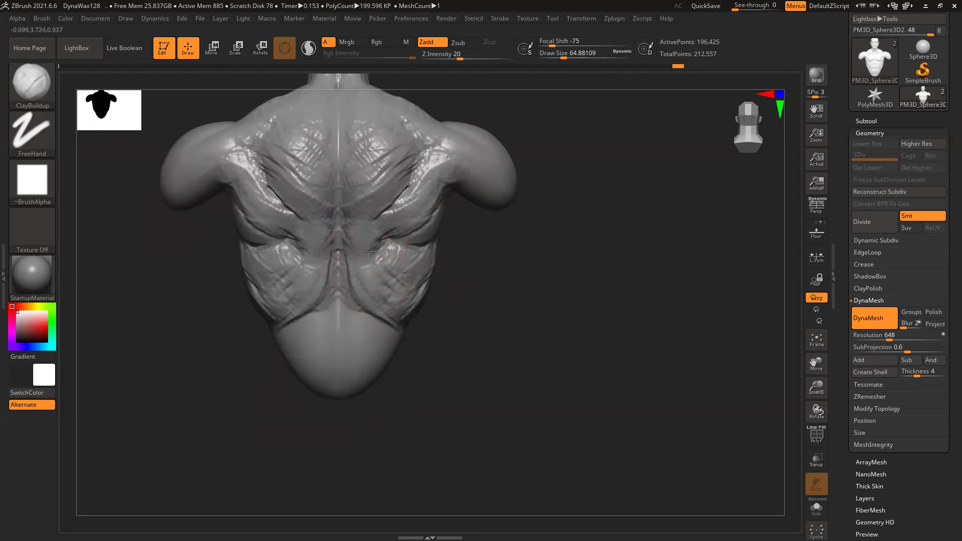
pyautogui.press('shift')
pyautogui.moveTo(365, 297)
pyautogui.keyDown('shift'); pyautogui.mouseDown()
pyautogui.moveTo(422, 283)
pyautogui.moveTo(407, 194)
pyautogui.moveTo(368, 141)
pyautogui.mouseUp(); pyautogui.keyUp('shift')
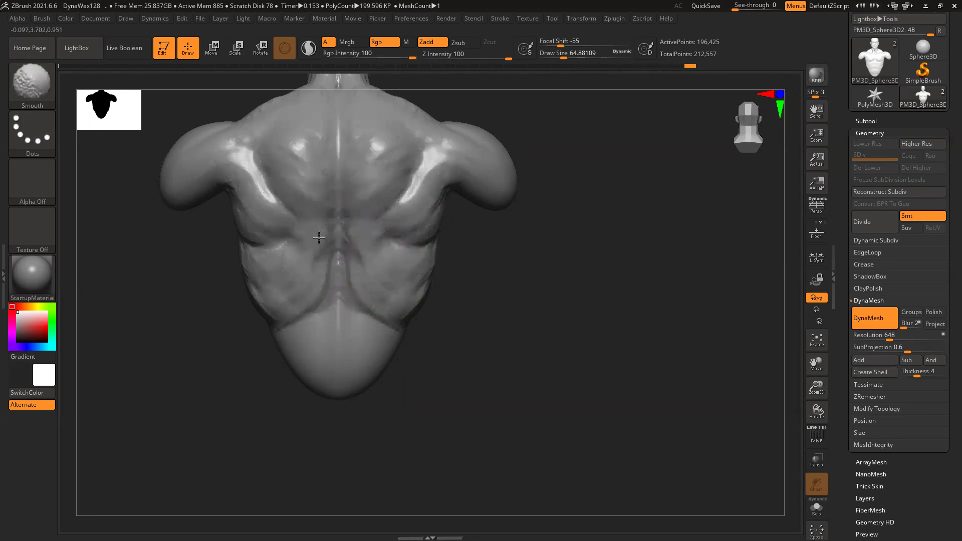
# Build up the lower back on both sides of the spine and smooth the added volume
pyautogui.keyDown('alt'); pyautogui.moveTo(522, 309); pyautogui.dragTo(564, 221); pyautogui.keyUp('alt')
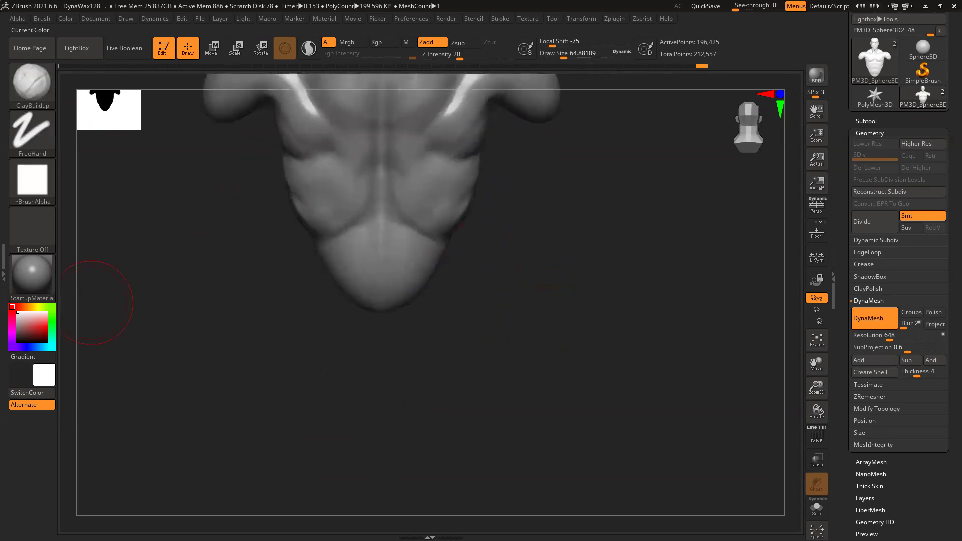
pyautogui.keyDown('alt'); pyautogui.moveTo(495, 303); pyautogui.dragTo(479, 321); pyautogui.keyUp('alt')
pyautogui.moveTo(391, 254)
pyautogui.mouseDown()
pyautogui.moveTo(387, 305)
pyautogui.moveTo(412, 270)
pyautogui.mouseUp()
pyautogui.moveTo(521, 290); pyautogui.dragTo(497, 292)
pyautogui.keyDown('shift'); pyautogui.moveTo(397, 264); pyautogui.dragTo(421, 283); pyautogui.keyUp('shift')
# Build up the hips and the sides of the waist below the lats with ClayBuildup
pyautogui.moveTo(501, 296)
pyautogui.mouseDown()
pyautogui.moveTo(434, 293)
pyautogui.moveTo(424, 286)
pyautogui.moveTo(426, 268)
pyautogui.mouseUp()
pyautogui.moveTo(541, 285)
pyautogui.mouseDown()
pyautogui.moveTo(453, 279)
pyautogui.moveTo(456, 311)
pyautogui.moveTo(446, 283)
pyautogui.moveTo(441, 303)
pyautogui.mouseUp()
pyautogui.moveTo(386, 290)
pyautogui.mouseDown()
pyautogui.moveTo(441, 268)
pyautogui.moveTo(431, 327)
pyautogui.mouseUp()
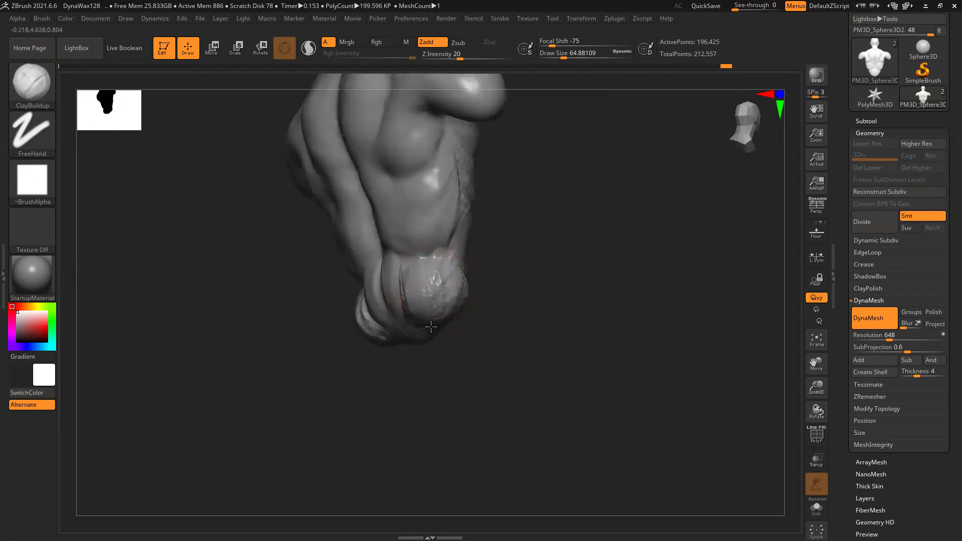
pyautogui.moveTo(549, 301); pyautogui.dragTo(415, 303)
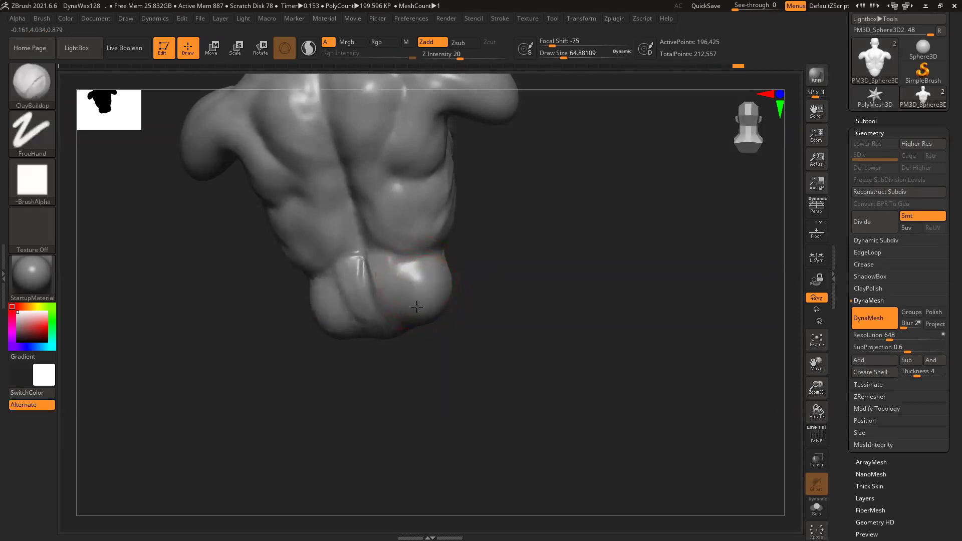
pyautogui.moveTo(409, 290)
pyautogui.mouseDown()
pyautogui.moveTo(412, 315)
pyautogui.moveTo(434, 286)
pyautogui.mouseUp()
pyautogui.moveTo(561, 291); pyautogui.dragTo(413, 313)
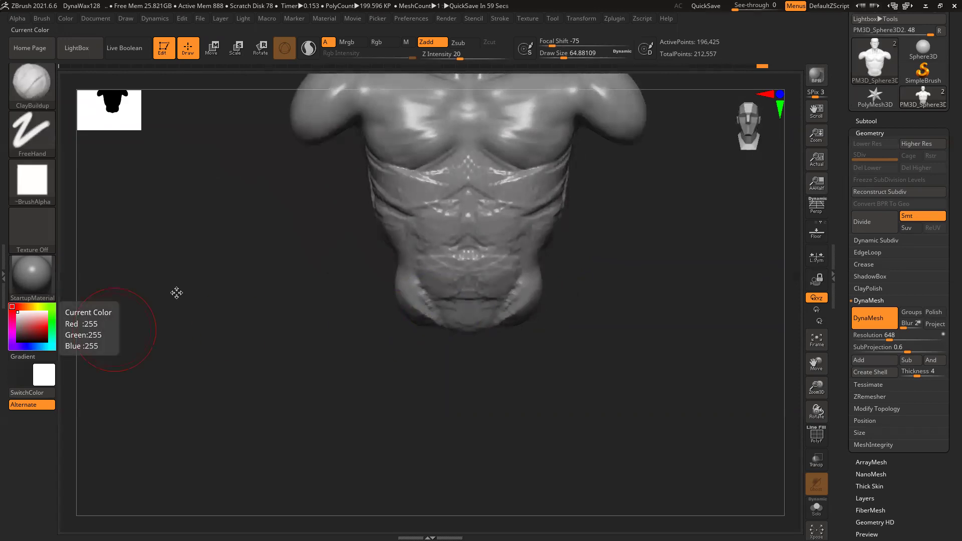
# Reshape the back's side profile with the Move brush at a draw size of about 280
pyautogui.moveTo(610, 331); pyautogui.dragTo(373, 367, button='right')
pyautogui.moveTo(514, 313); pyautogui.dragTo(536, 341, button='right')
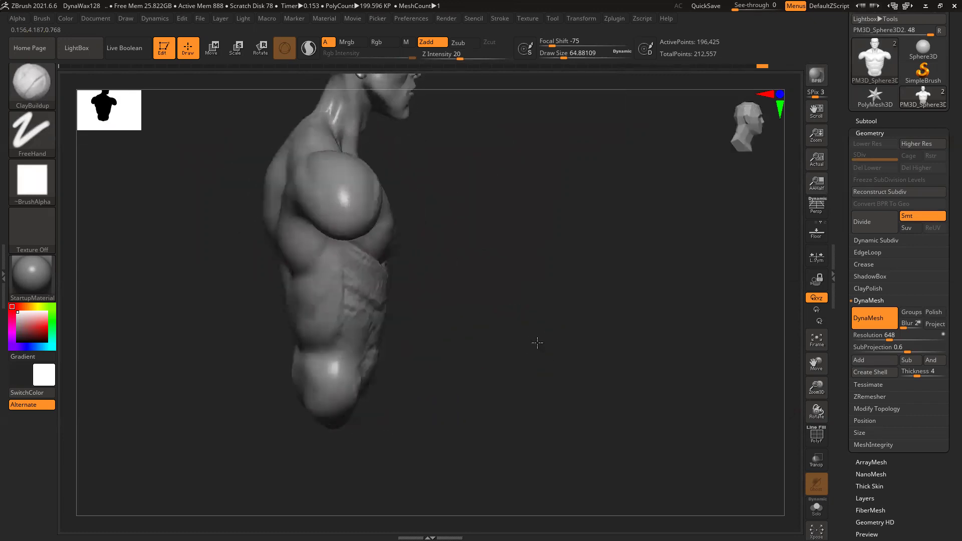
pyautogui.press('b')
pyautogui.press('m')
pyautogui.press('v')
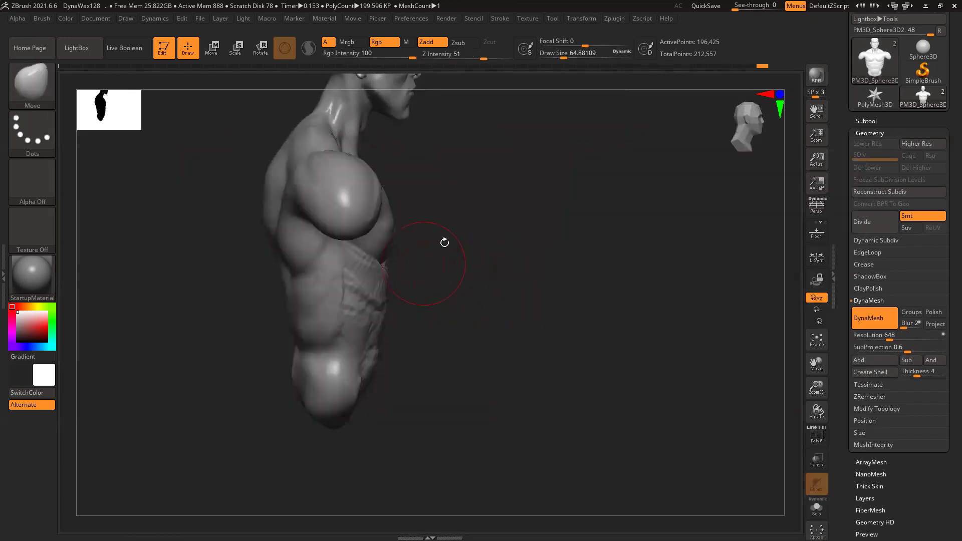
pyautogui.press('space')
pyautogui.moveTo(451, 245); pyautogui.dragTo(463, 242)
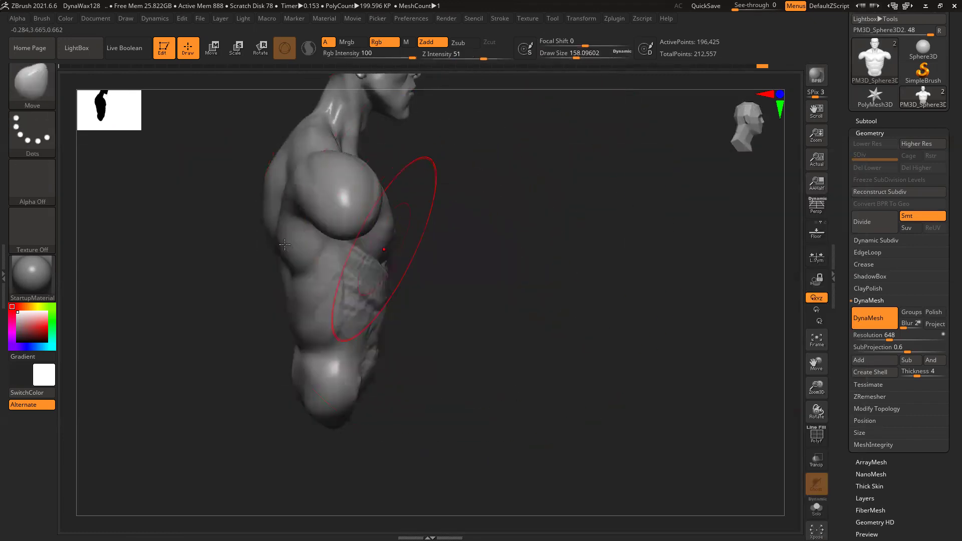
pyautogui.press('space')
pyautogui.moveTo(229, 226); pyautogui.dragTo(245, 225)
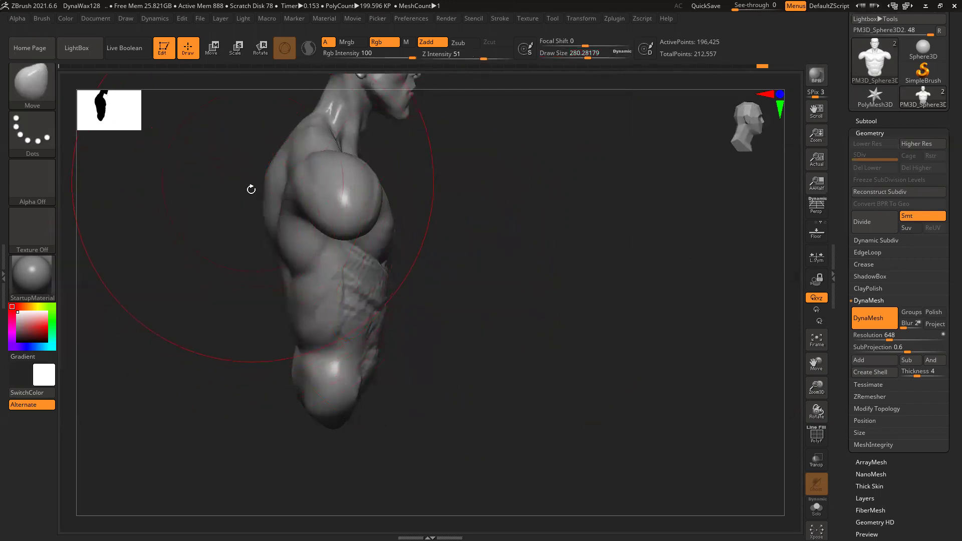
pyautogui.press('space')
pyautogui.keyDown('alt'); pyautogui.moveTo(508, 249); pyautogui.dragTo(595, 313); pyautogui.keyUp('alt')
pyautogui.moveTo(271, 256)
pyautogui.mouseDown()
pyautogui.moveTo(292, 255)
pyautogui.moveTo(307, 232)
pyautogui.mouseUp()
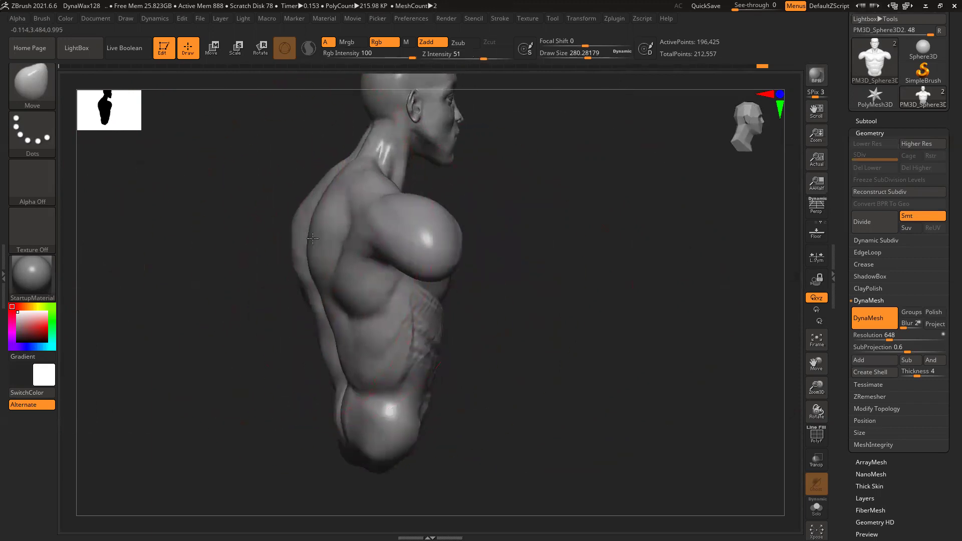
pyautogui.hotkey('ctrl', 'z')
pyautogui.moveTo(328, 293); pyautogui.dragTo(318, 290)
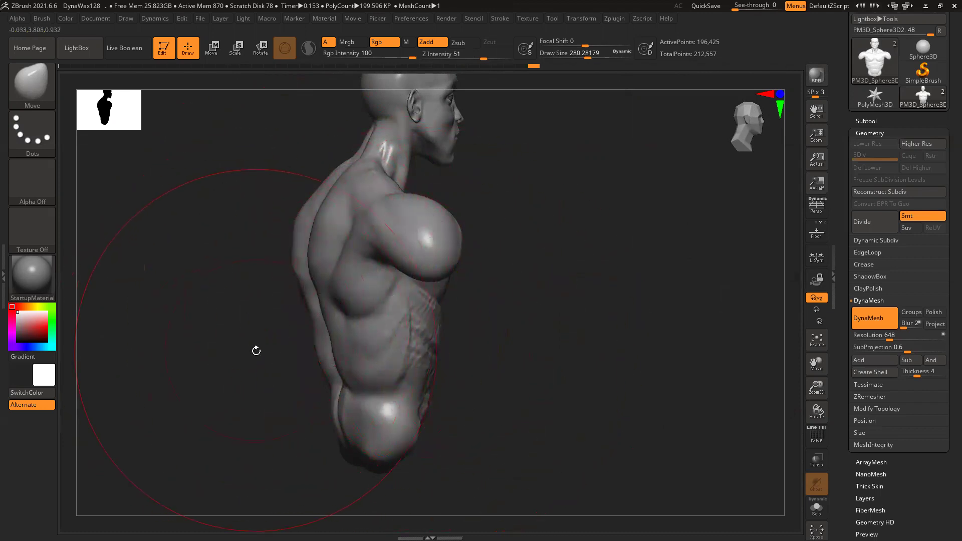
pyautogui.moveTo(255, 350); pyautogui.dragTo(243, 350)
pyautogui.keyDown('alt'); pyautogui.moveTo(572, 356); pyautogui.dragTo(562, 323); pyautogui.keyUp('alt')
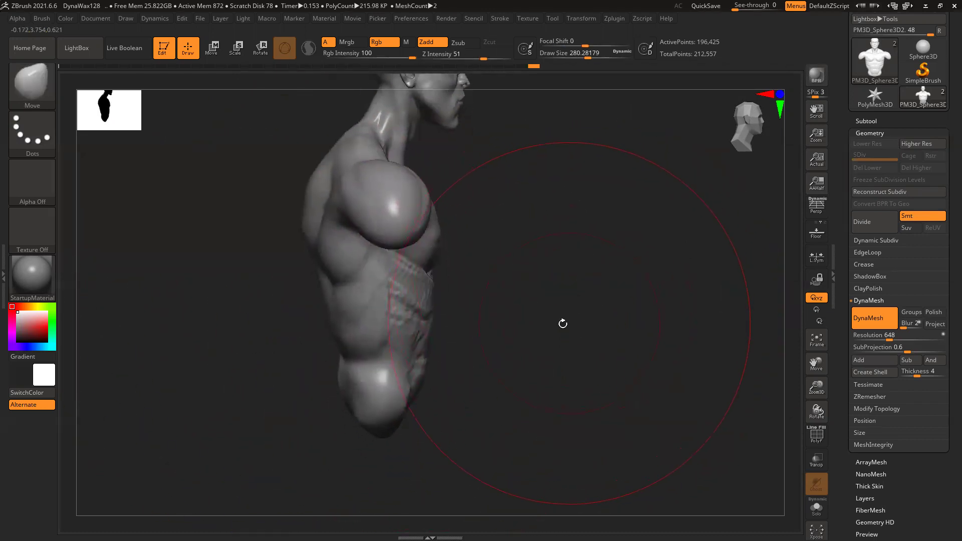
pyautogui.hotkey('ctrl', 'shift', 'z')
# Build up the lower abdomen and base of the torso with ClayBuildup at a draw size of about 124
pyautogui.press('space')
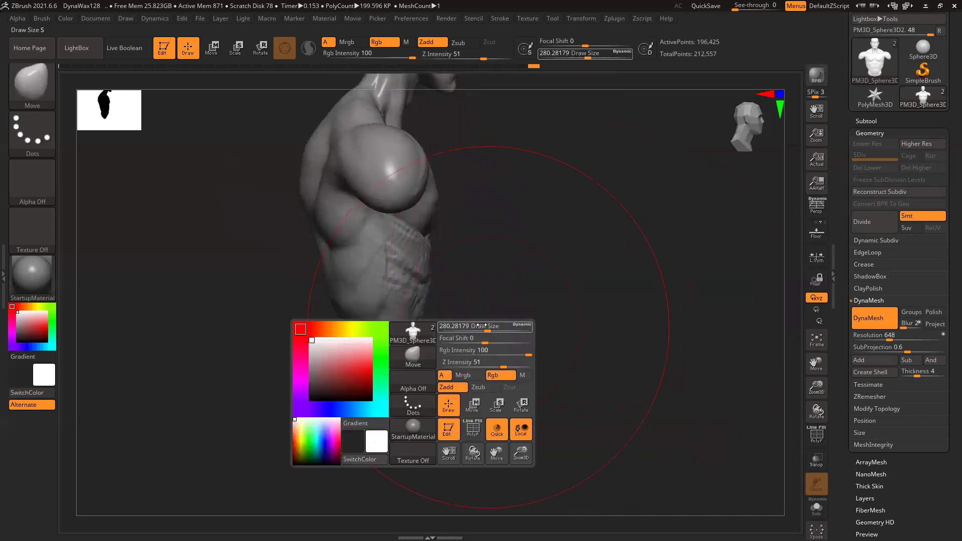
pyautogui.moveTo(476, 329); pyautogui.dragTo(438, 317)
pyautogui.moveTo(487, 363)
pyautogui.keyDown('alt'); pyautogui.mouseDown()
pyautogui.moveTo(474, 337)
pyautogui.moveTo(438, 316)
pyautogui.mouseUp(); pyautogui.keyUp('alt')
pyautogui.press('b')
pyautogui.press('c')
pyautogui.press('b')
pyautogui.moveTo(526, 323)
pyautogui.mouseDown()
pyautogui.moveTo(382, 333)
pyautogui.moveTo(416, 320)
pyautogui.moveTo(441, 347)
pyautogui.moveTo(453, 341)
pyautogui.moveTo(401, 382)
pyautogui.moveTo(440, 367)
pyautogui.moveTo(415, 344)
pyautogui.mouseUp()
pyautogui.press('space')
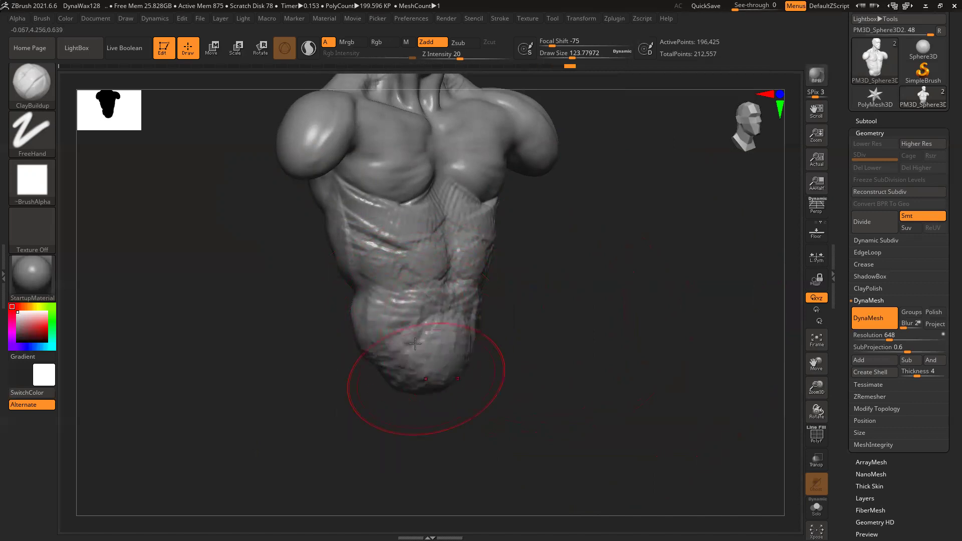
# Build up the hips and base of the lower back, and refresh the body's DynaMesh
pyautogui.moveTo(556, 326); pyautogui.dragTo(616, 329)
pyautogui.moveTo(368, 350); pyautogui.dragTo(388, 381)
pyautogui.moveTo(504, 335); pyautogui.dragTo(626, 336)
pyautogui.moveTo(369, 356); pyautogui.dragTo(397, 354)
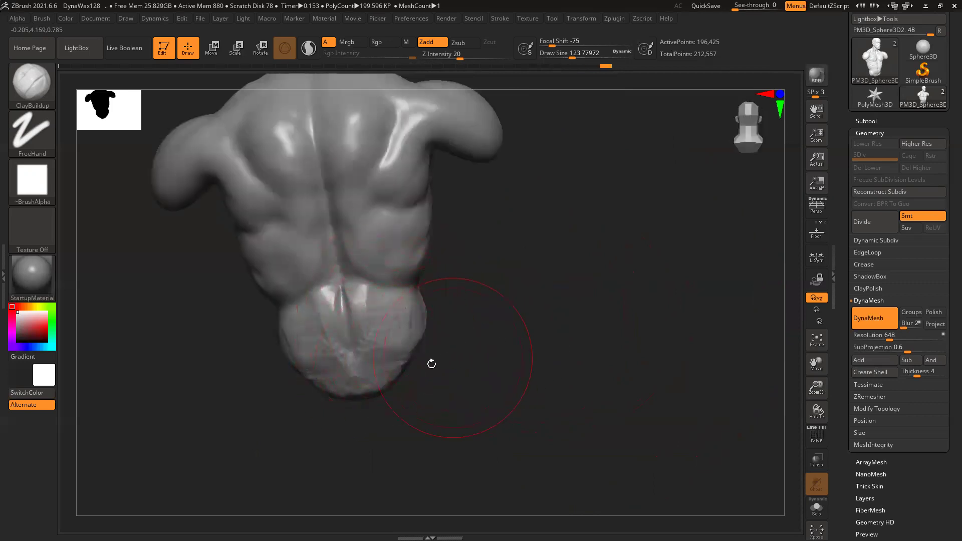
pyautogui.moveTo(530, 343); pyautogui.dragTo(396, 273)
pyautogui.moveTo(604, 265)
pyautogui.keyDown('ctrl'); pyautogui.mouseDown()
pyautogui.moveTo(553, 326)
pyautogui.moveTo(408, 299)
pyautogui.moveTo(410, 319)
pyautogui.moveTo(431, 312)
pyautogui.mouseUp(); pyautogui.keyUp('ctrl')
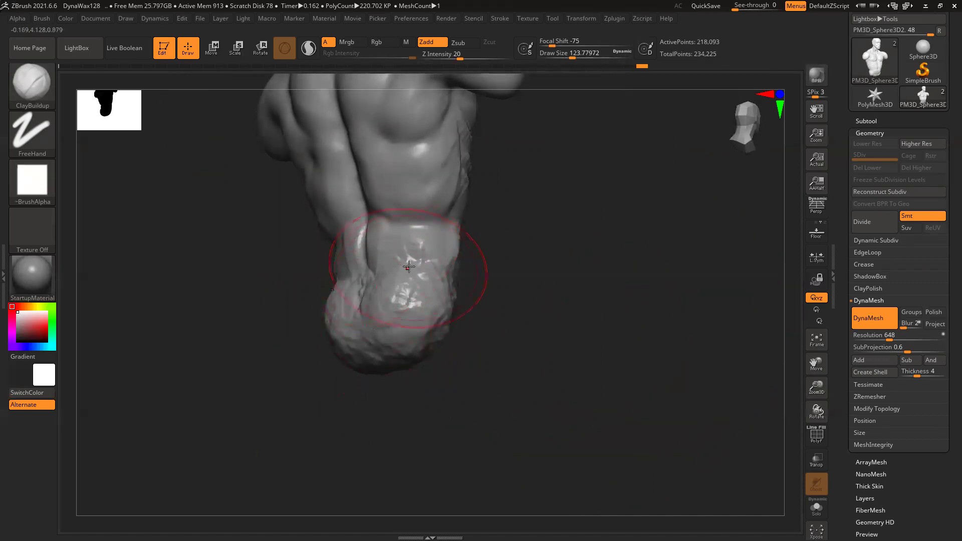
# Smooth the hips, flanks and abdomen, and build up the lower belly with ClayBuildup
pyautogui.keyDown('shift'); pyautogui.moveTo(400, 280); pyautogui.dragTo(392, 333); pyautogui.keyUp('shift')
pyautogui.moveTo(577, 268); pyautogui.dragTo(516, 275)
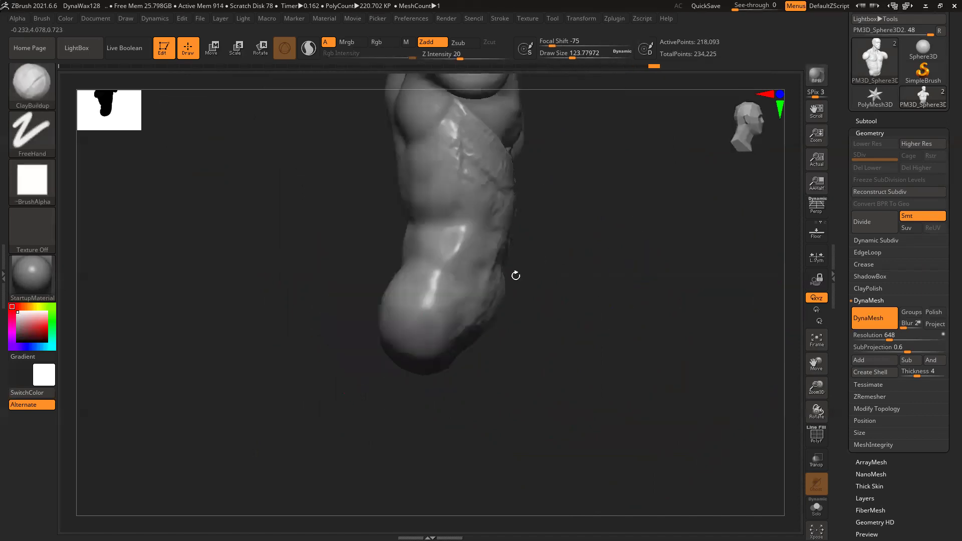
pyautogui.keyDown('shift'); pyautogui.moveTo(473, 242); pyautogui.dragTo(480, 285); pyautogui.keyUp('shift')
pyautogui.keyDown('shift'); pyautogui.moveTo(640, 237); pyautogui.dragTo(554, 253); pyautogui.keyUp('shift')
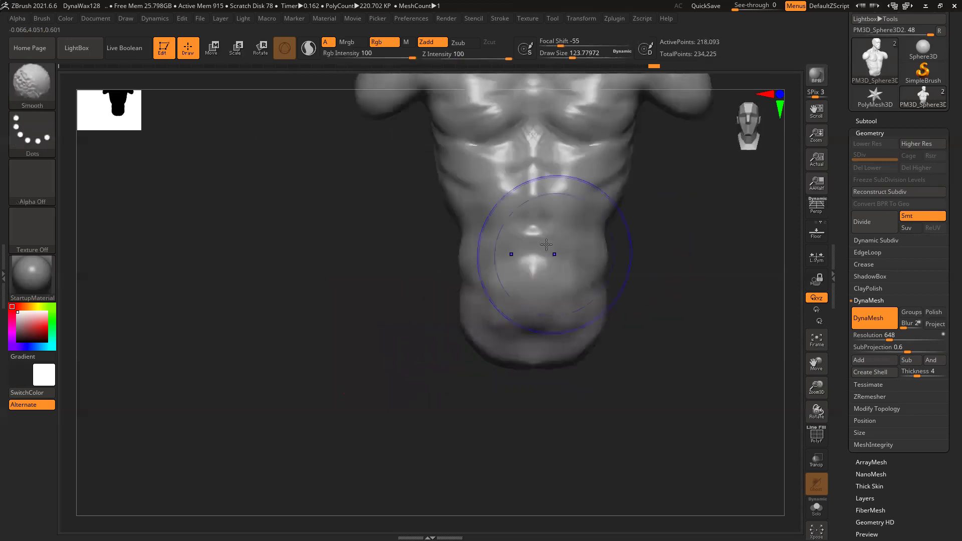
pyautogui.keyDown('alt'); pyautogui.moveTo(530, 331); pyautogui.dragTo(349, 305, button='right'); pyautogui.keyUp('alt')
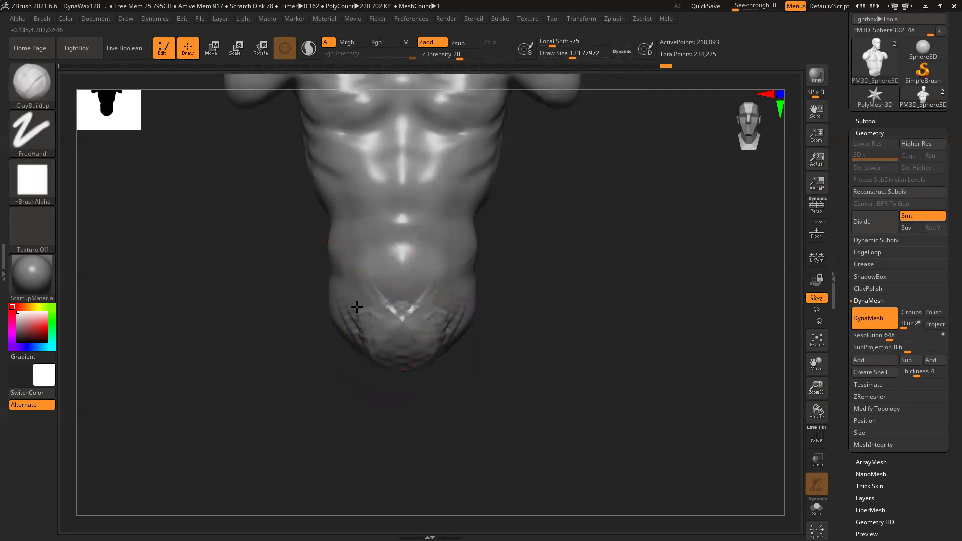
pyautogui.press('shift')
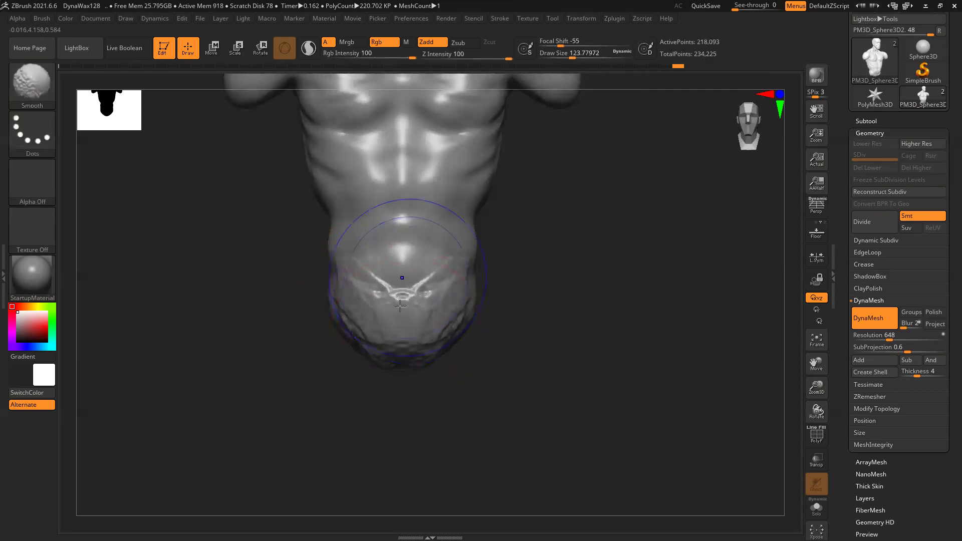
# Shorten the lower torso with the Move brush at a draw size of about 430
pyautogui.keyDown('alt'); pyautogui.moveTo(572, 179); pyautogui.dragTo(543, 306, button='right'); pyautogui.keyUp('alt')
pyautogui.press('ctrl')
pyautogui.moveTo(634, 306)
pyautogui.keyDown('ctrl'); pyautogui.mouseDown(button='right')
pyautogui.moveTo(537, 317)
pyautogui.moveTo(511, 305)
pyautogui.moveTo(598, 301)
pyautogui.moveTo(513, 301)
pyautogui.mouseUp(button='right'); pyautogui.keyUp('ctrl')
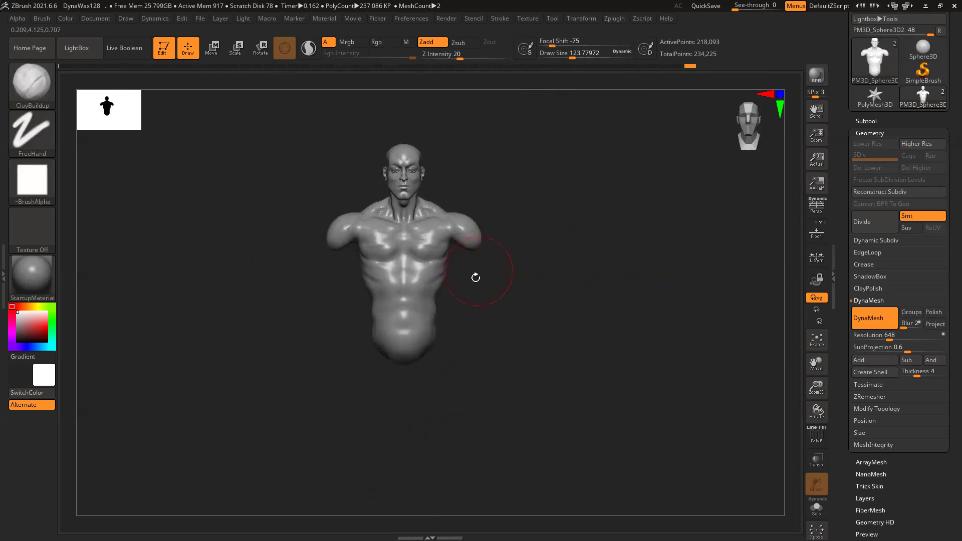
pyautogui.press('b')
pyautogui.press('m')
pyautogui.press('v')
pyautogui.press('space')
pyautogui.moveTo(495, 250); pyautogui.dragTo(544, 250)
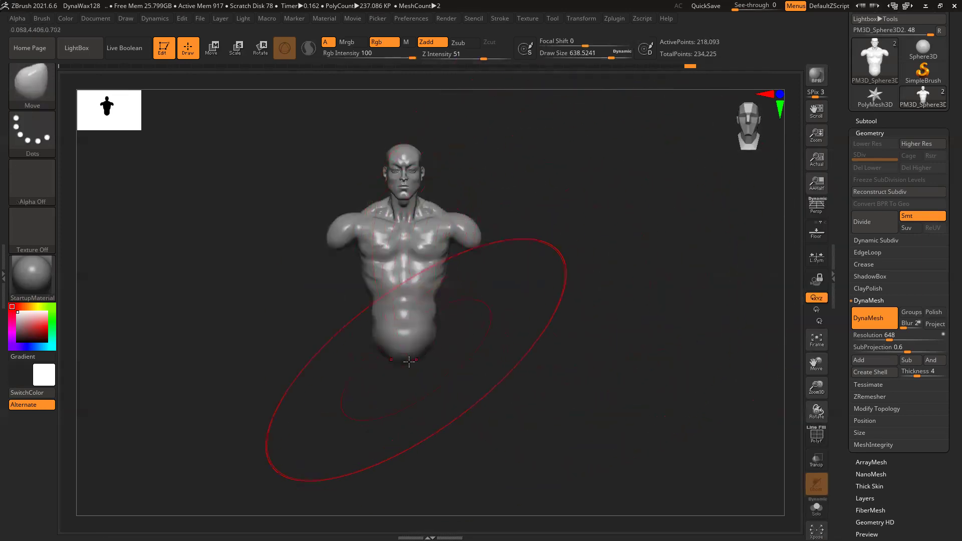
pyautogui.moveTo(402, 363); pyautogui.dragTo(405, 350)
pyautogui.hotkey('ctrl', 'z')
pyautogui.press('space')
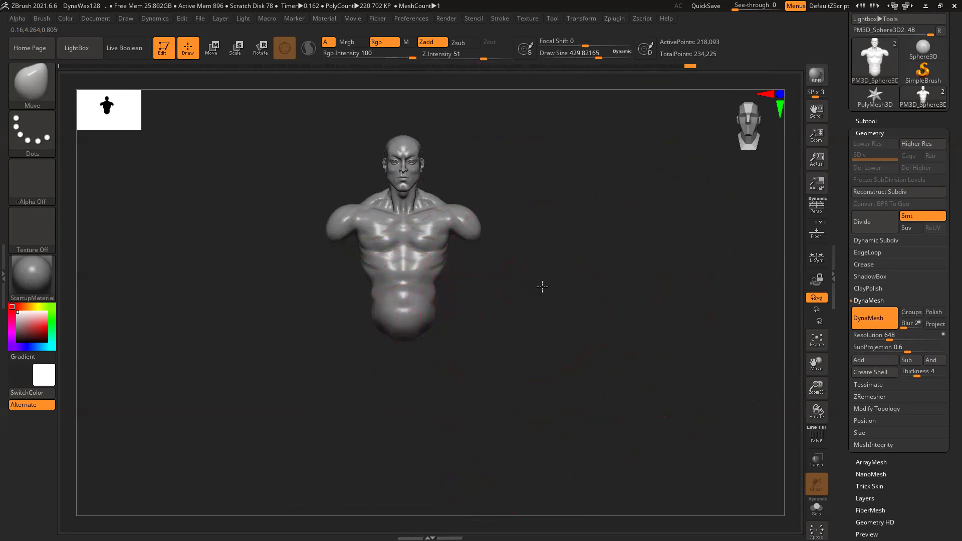
pyautogui.moveTo(571, 300)
pyautogui.mouseDown()
pyautogui.moveTo(646, 296)
pyautogui.moveTo(635, 294)
pyautogui.mouseUp()
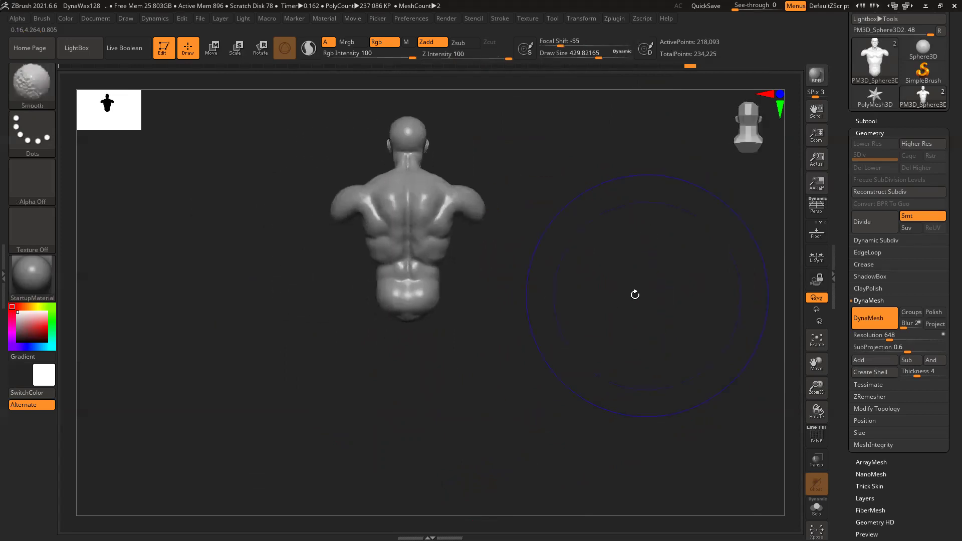
# Smooth the base of the neck above the collarbones at a draw size of about 80
pyautogui.press('b')
pyautogui.press('c')
pyautogui.press('b')
pyautogui.press('s')
pyautogui.moveTo(492, 244); pyautogui.dragTo(453, 245)
pyautogui.moveTo(586, 247)
pyautogui.mouseDown()
pyautogui.moveTo(490, 255)
pyautogui.moveTo(519, 270)
pyautogui.mouseUp()
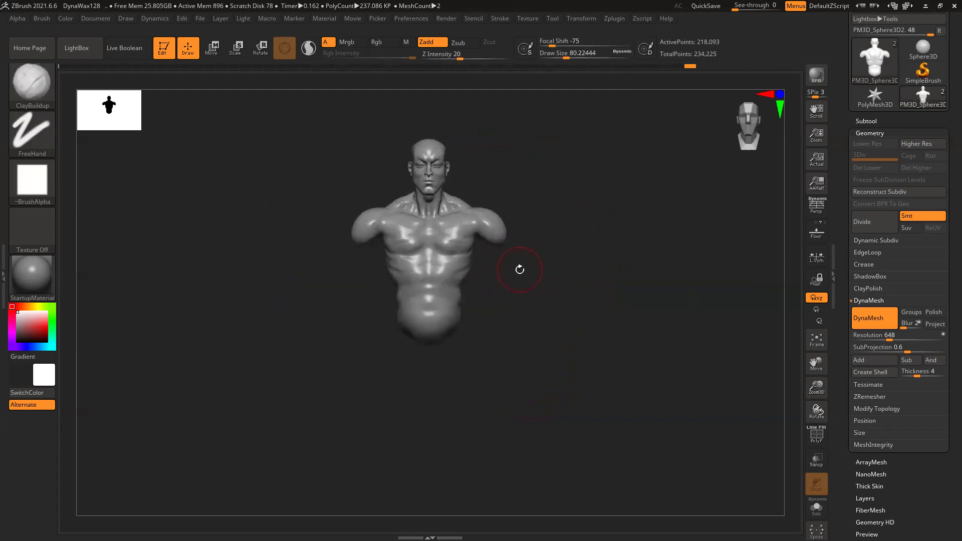
pyautogui.keyDown('alt'); pyautogui.moveTo(380, 260); pyautogui.dragTo(562, 347); pyautogui.keyUp('alt')
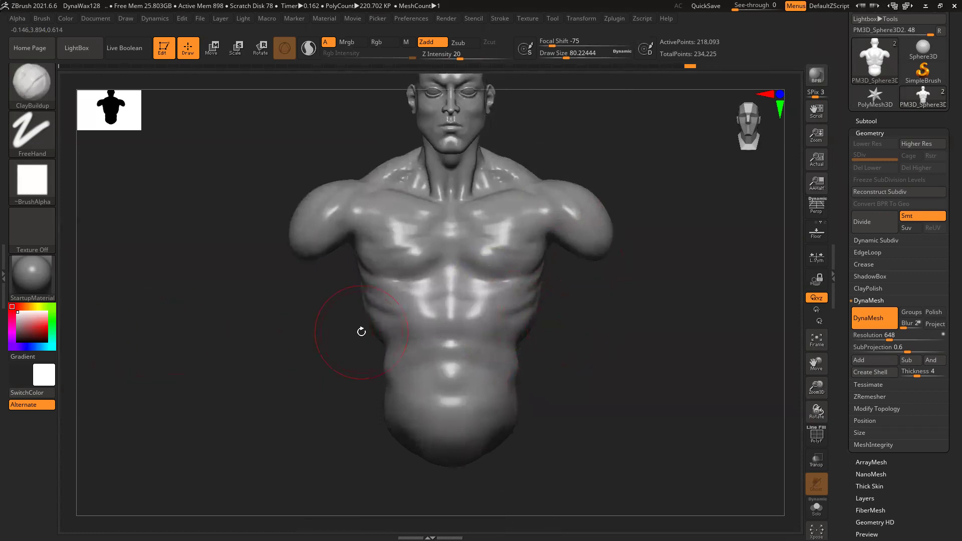
pyautogui.press('b')
pyautogui.press('d')
pyautogui.press('s')
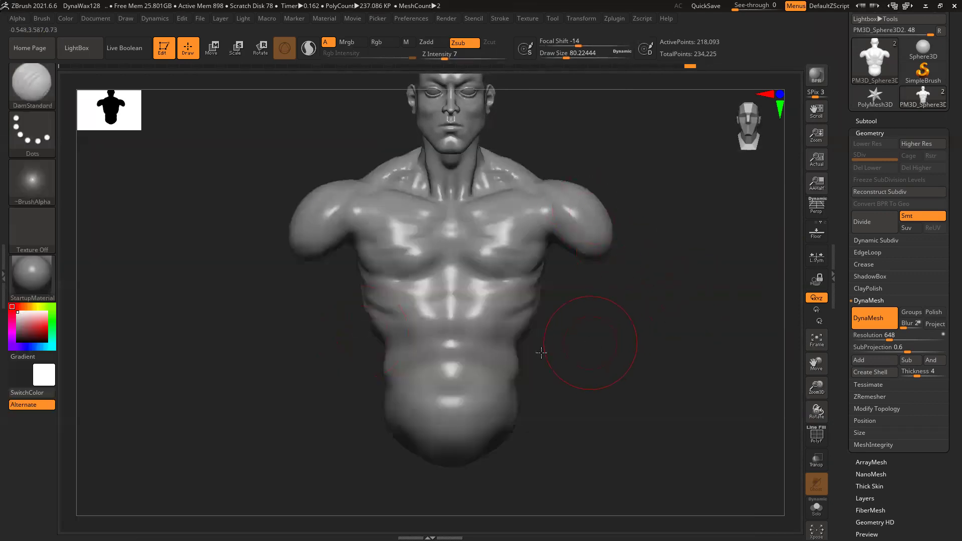
pyautogui.keyDown('alt'); pyautogui.moveTo(540, 352); pyautogui.dragTo(494, 370); pyautogui.keyUp('alt')
pyautogui.keyDown('alt'); pyautogui.moveTo(571, 150); pyautogui.dragTo(523, 166); pyautogui.keyUp('alt')
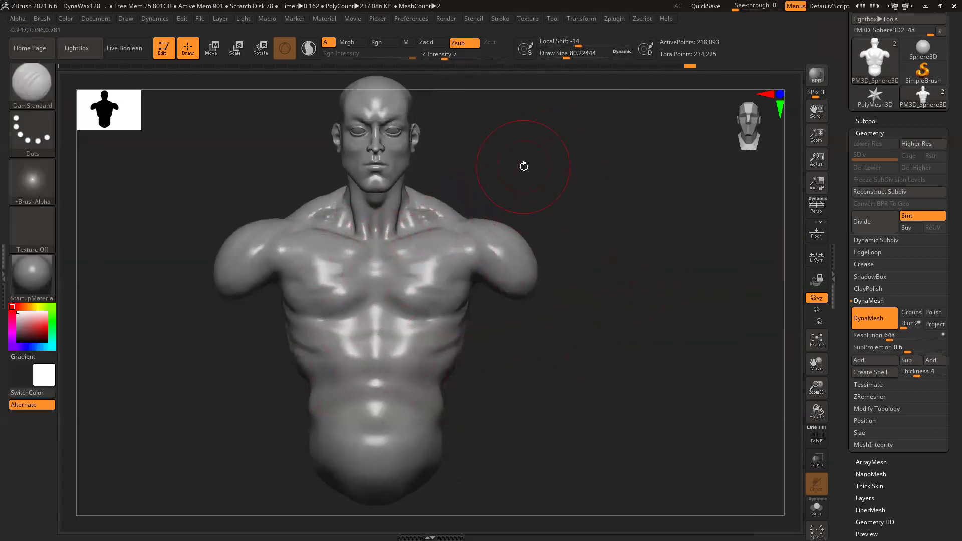
pyautogui.keyDown('shift'); pyautogui.moveTo(408, 226); pyautogui.dragTo(422, 221); pyautogui.keyUp('shift')
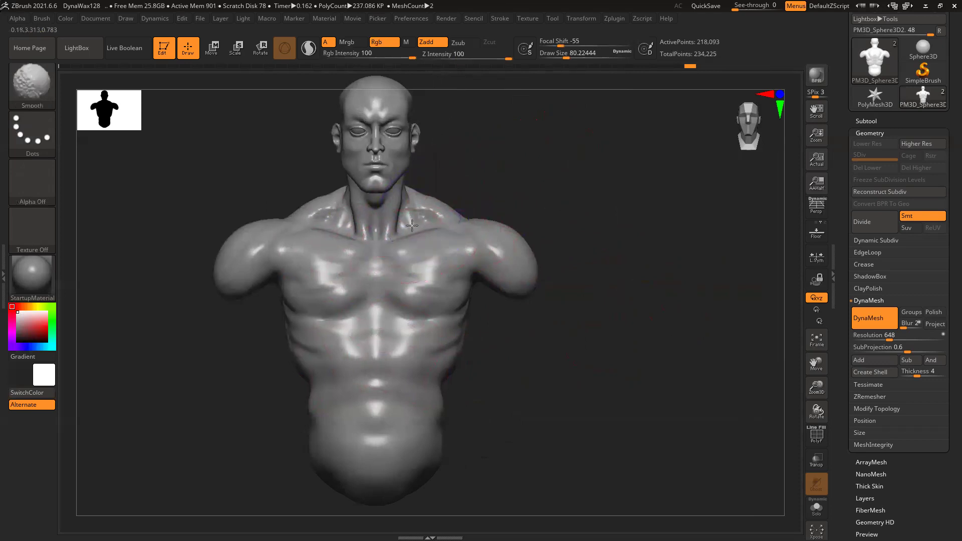
# Carve the collarbone line and the notch at the base of the neck with DamStandard, draw size about 35 and Z Intensity 44
pyautogui.keyDown('ctrl'); pyautogui.moveTo(397, 245); pyautogui.dragTo(399, 289, button='right'); pyautogui.keyUp('ctrl')
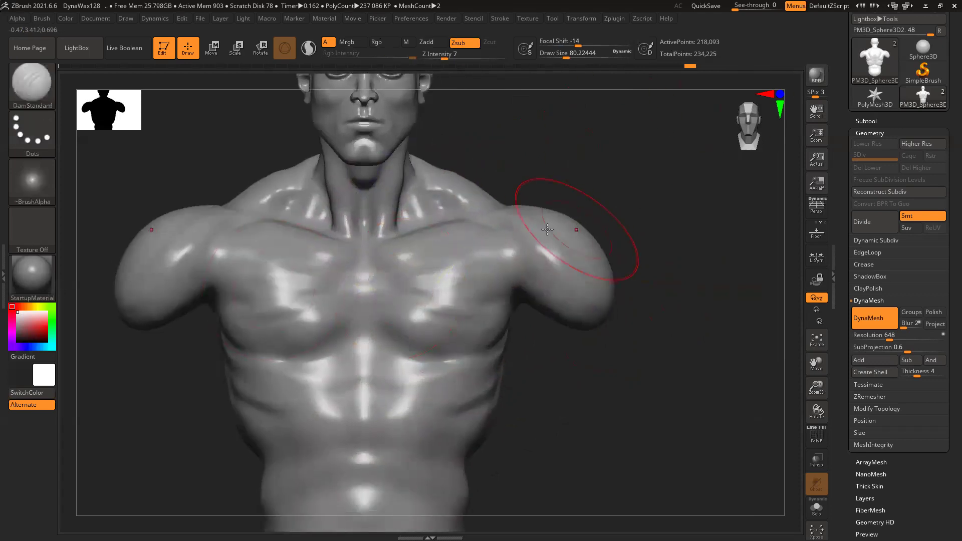
pyautogui.press('space')
pyautogui.moveTo(446, 280); pyautogui.dragTo(435, 280)
pyautogui.keyDown('alt'); pyautogui.moveTo(653, 205); pyautogui.dragTo(597, 216, button='right'); pyautogui.keyUp('alt')
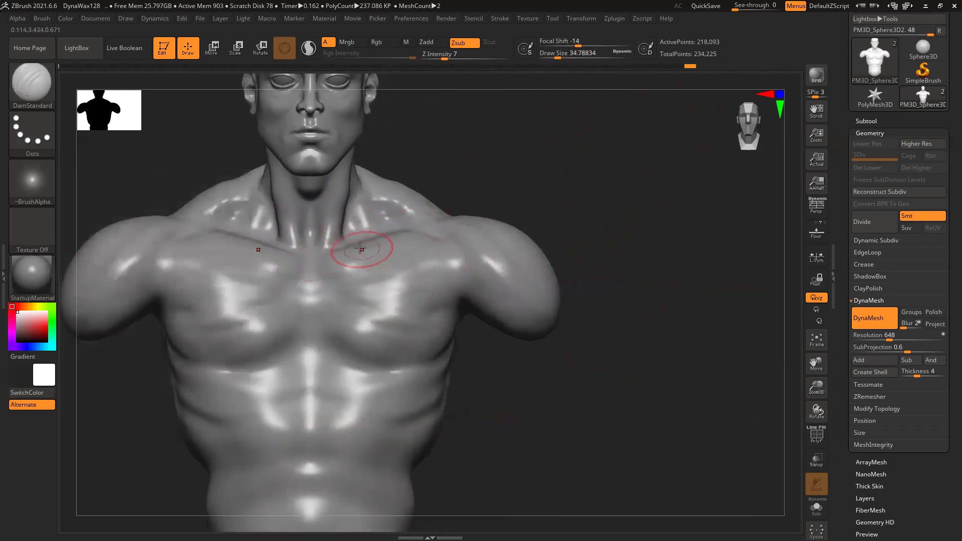
pyautogui.moveTo(317, 265); pyautogui.dragTo(349, 251)
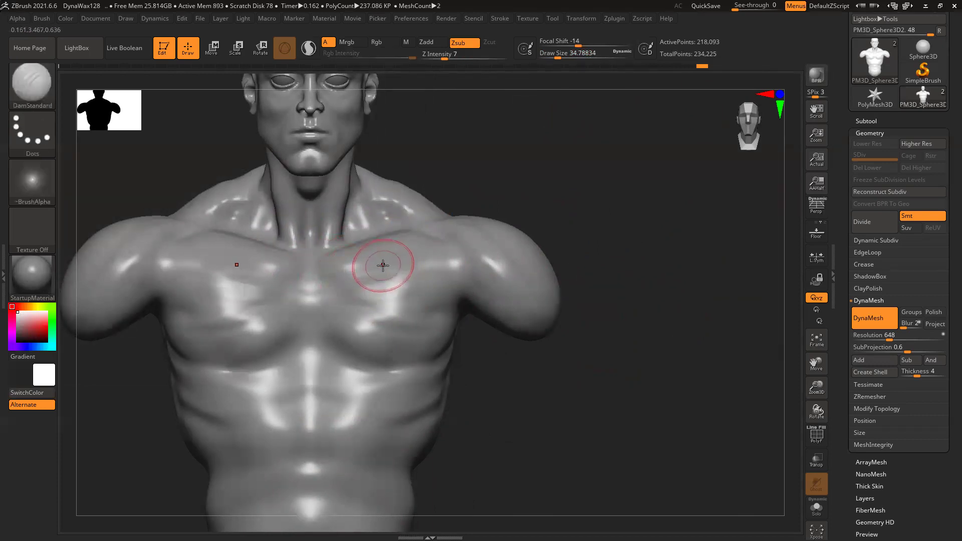
pyautogui.moveTo(444, 54); pyautogui.dragTo(469, 55)
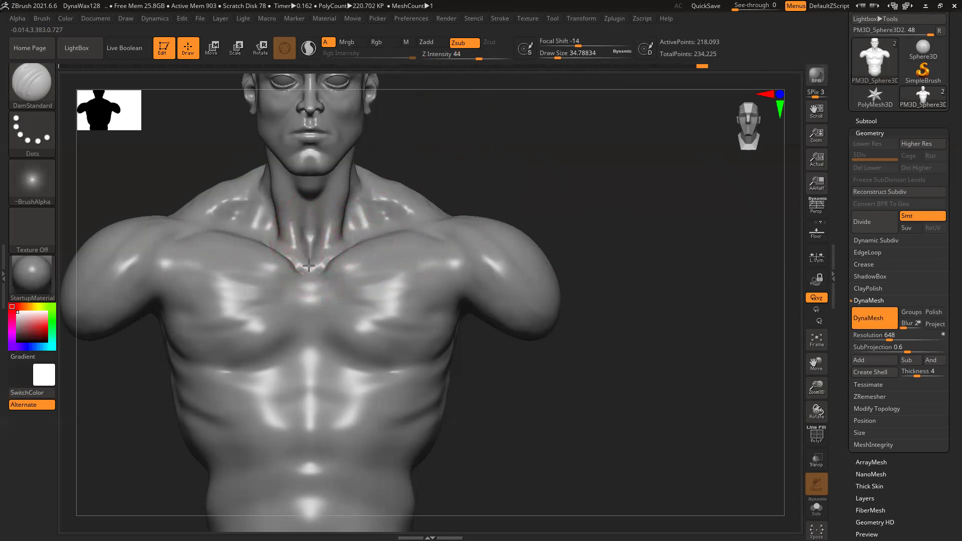
pyautogui.moveTo(310, 236); pyautogui.dragTo(313, 273)
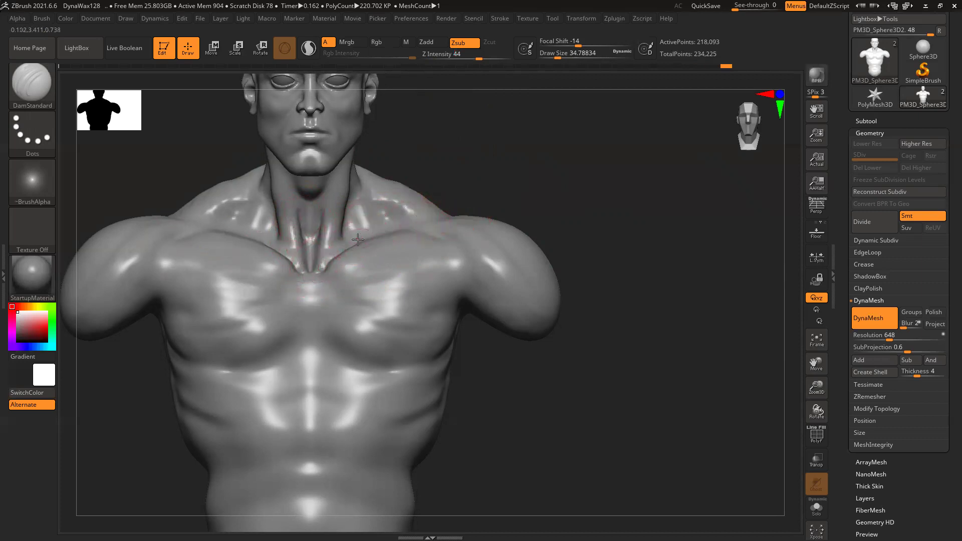
# Carve the creases between shoulders and chest and along the lower edges of the pectorals with DamStandard
pyautogui.moveTo(425, 234)
pyautogui.mouseDown()
pyautogui.moveTo(457, 264)
pyautogui.moveTo(467, 295)
pyautogui.moveTo(463, 284)
pyautogui.mouseUp()
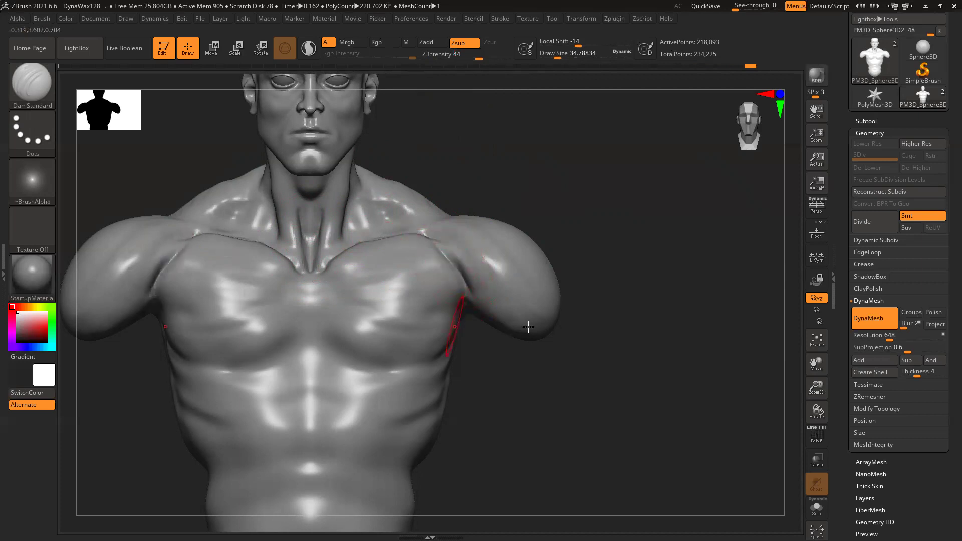
pyautogui.moveTo(528, 326); pyautogui.dragTo(440, 301)
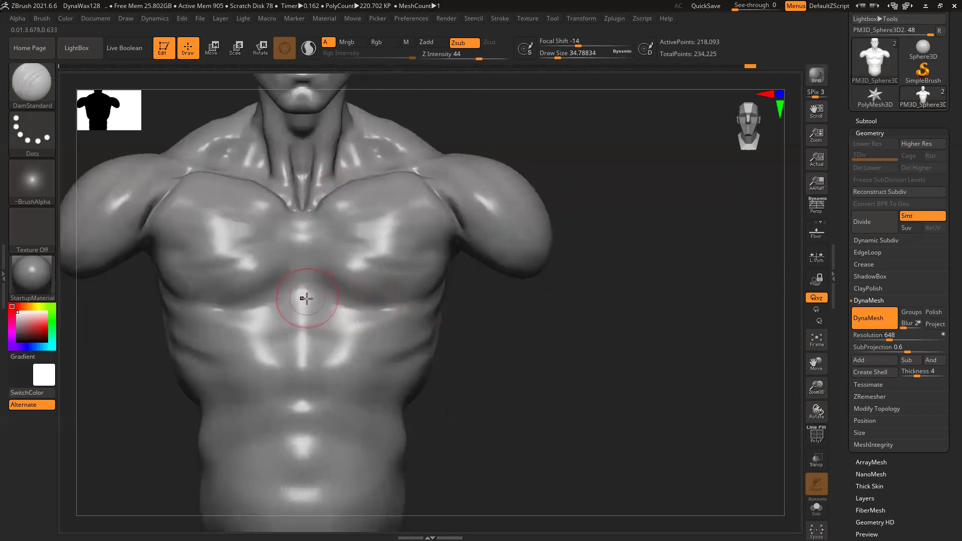
pyautogui.moveTo(304, 296)
pyautogui.mouseDown()
pyautogui.moveTo(347, 324)
pyautogui.moveTo(407, 334)
pyautogui.mouseUp()
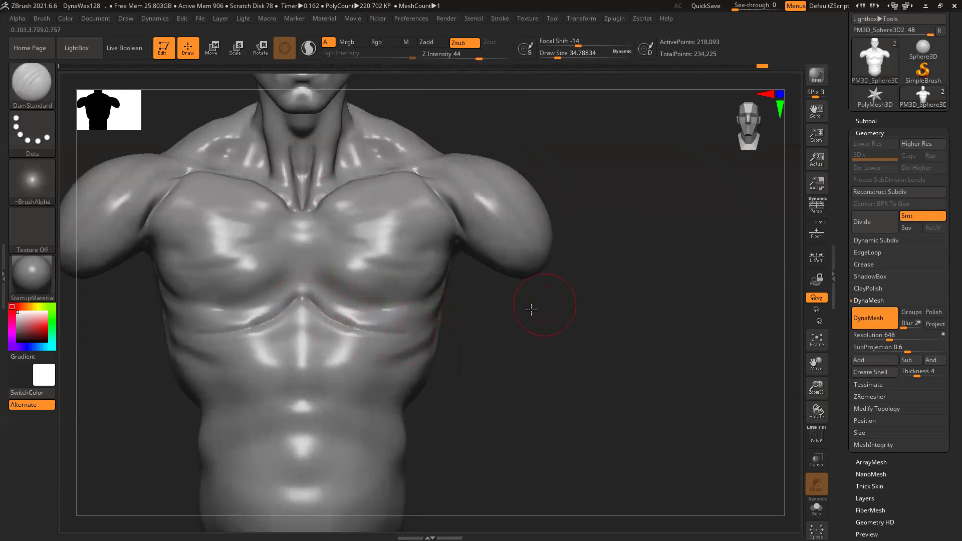
pyautogui.moveTo(530, 310); pyautogui.dragTo(501, 297)
pyautogui.moveTo(470, 256)
pyautogui.mouseDown()
pyautogui.moveTo(434, 314)
pyautogui.moveTo(395, 330)
pyautogui.moveTo(421, 314)
pyautogui.moveTo(394, 320)
pyautogui.mouseUp()
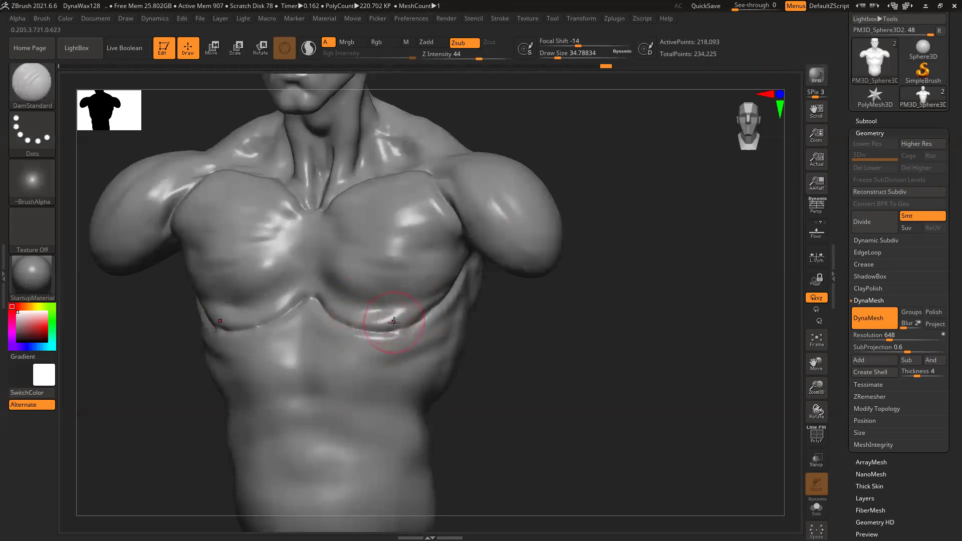
# Build up the lower and outer pectorals with ClayBuildup at a draw size of about 35
pyautogui.press('b')
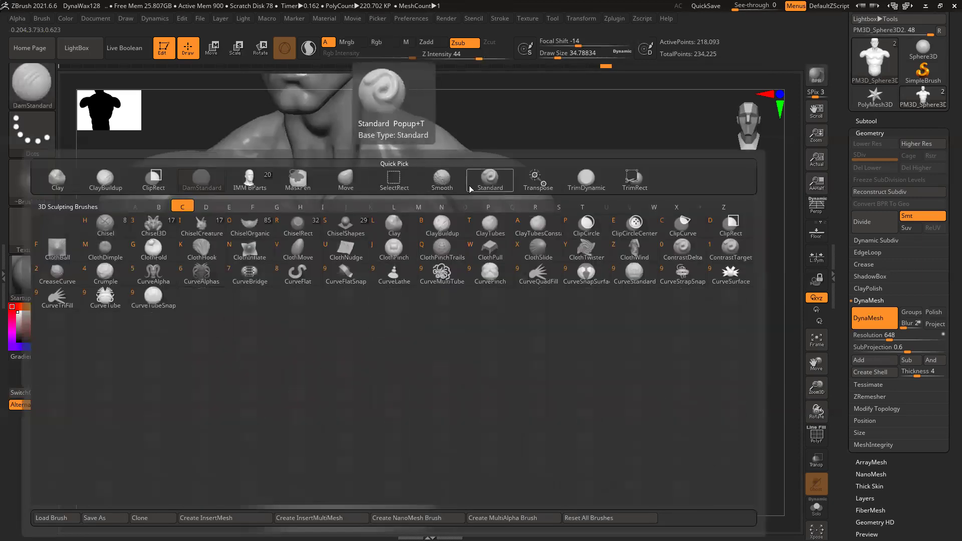
pyautogui.press('c')
pyautogui.click(116, 183)
pyautogui.moveTo(366, 306)
pyautogui.mouseDown()
pyautogui.moveTo(341, 306)
pyautogui.moveTo(395, 320)
pyautogui.moveTo(360, 295)
pyautogui.moveTo(421, 300)
pyautogui.moveTo(333, 291)
pyautogui.moveTo(416, 303)
pyautogui.moveTo(436, 286)
pyautogui.moveTo(381, 322)
pyautogui.moveTo(430, 308)
pyautogui.moveTo(350, 308)
pyautogui.moveTo(434, 278)
pyautogui.moveTo(370, 295)
pyautogui.mouseUp()
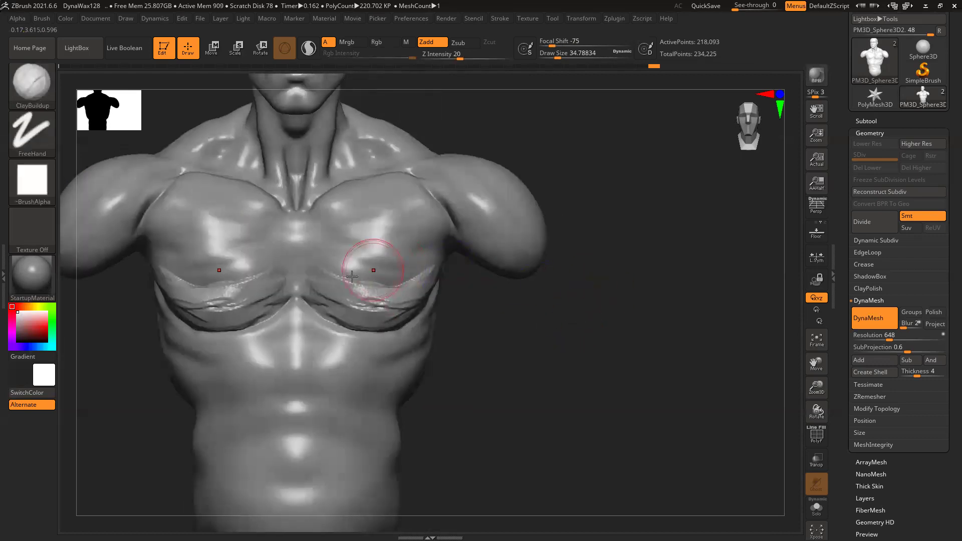
pyautogui.moveTo(365, 257)
pyautogui.mouseDown()
pyautogui.moveTo(418, 293)
pyautogui.moveTo(325, 293)
pyautogui.moveTo(307, 256)
pyautogui.moveTo(340, 264)
pyautogui.moveTo(314, 243)
pyautogui.moveTo(336, 242)
pyautogui.moveTo(364, 253)
pyautogui.moveTo(333, 220)
pyautogui.moveTo(366, 254)
pyautogui.moveTo(411, 266)
pyautogui.moveTo(373, 271)
pyautogui.moveTo(393, 300)
pyautogui.mouseUp()
pyautogui.moveTo(491, 290); pyautogui.dragTo(421, 289)
pyautogui.moveTo(415, 282)
pyautogui.mouseDown()
pyautogui.moveTo(403, 291)
pyautogui.moveTo(437, 288)
pyautogui.moveTo(388, 304)
pyautogui.mouseUp()
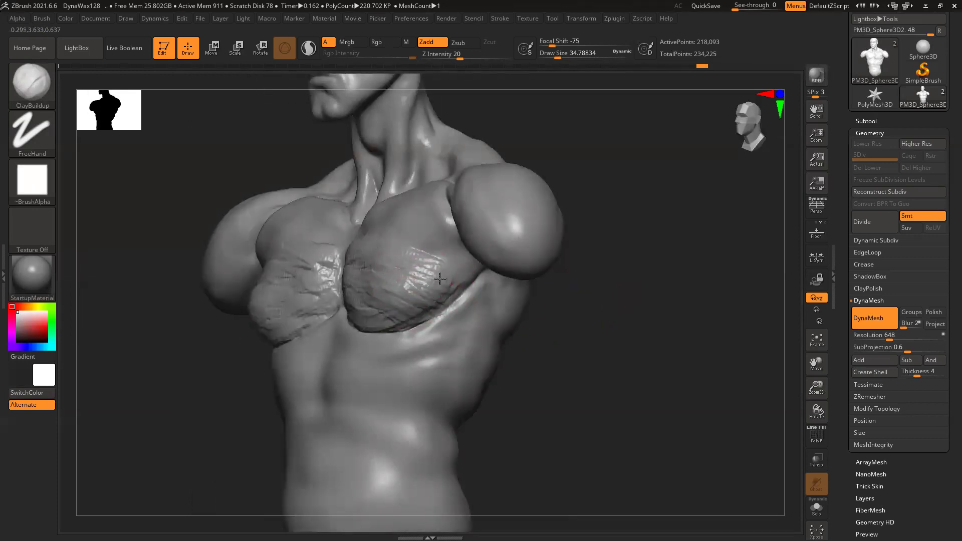
# Build up the upper pectorals towards the collarbones with ClayBuildup and smooth the whole chest
pyautogui.moveTo(614, 305); pyautogui.dragTo(468, 221)
pyautogui.moveTo(365, 254); pyautogui.dragTo(521, 281)
pyautogui.moveTo(320, 219)
pyautogui.mouseDown()
pyautogui.moveTo(329, 210)
pyautogui.moveTo(418, 229)
pyautogui.mouseUp()
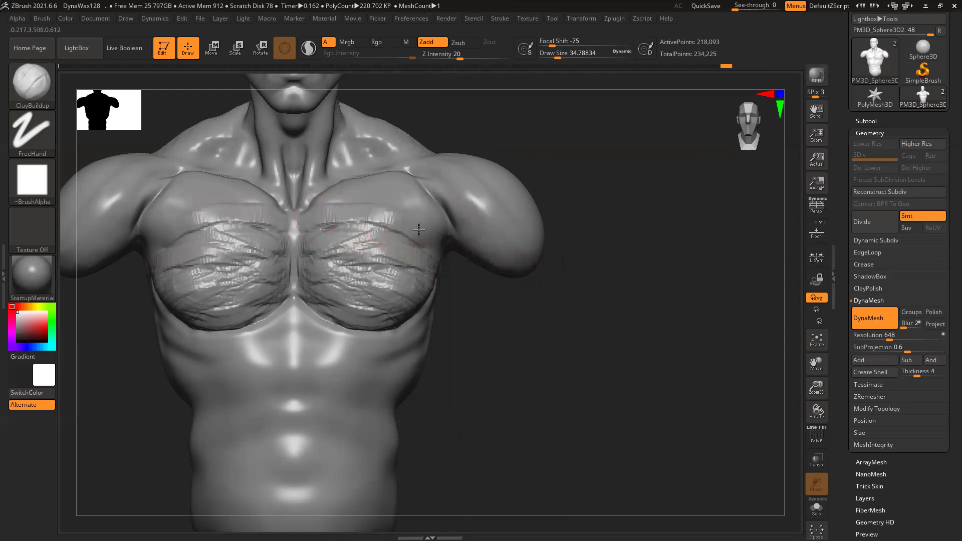
pyautogui.moveTo(340, 200)
pyautogui.mouseDown()
pyautogui.moveTo(401, 213)
pyautogui.moveTo(440, 242)
pyautogui.mouseUp()
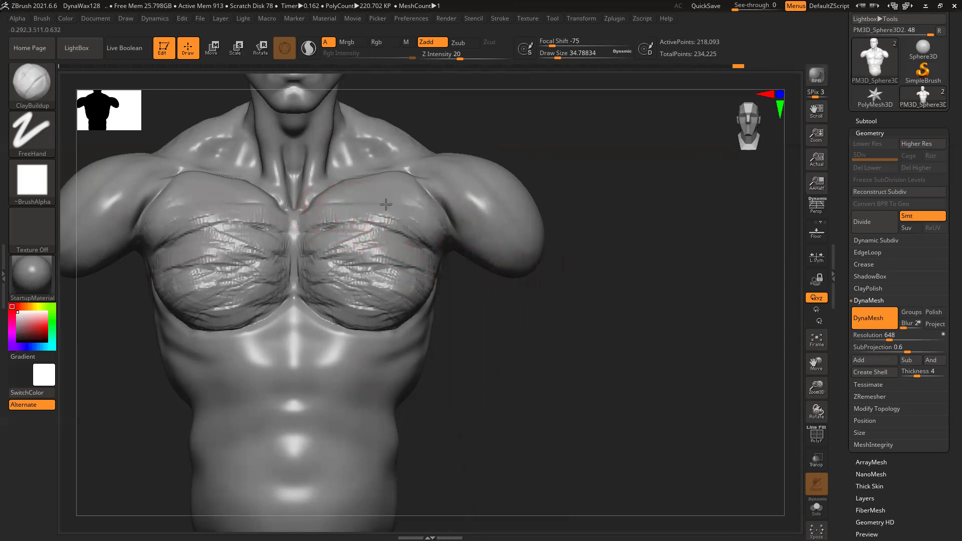
pyautogui.moveTo(388, 187)
pyautogui.mouseDown()
pyautogui.moveTo(428, 198)
pyautogui.moveTo(402, 176)
pyautogui.moveTo(407, 200)
pyautogui.moveTo(418, 198)
pyautogui.moveTo(385, 180)
pyautogui.moveTo(354, 194)
pyautogui.moveTo(405, 197)
pyautogui.moveTo(350, 193)
pyautogui.moveTo(328, 232)
pyautogui.moveTo(381, 261)
pyautogui.moveTo(351, 290)
pyautogui.moveTo(386, 274)
pyautogui.moveTo(385, 235)
pyautogui.mouseUp()
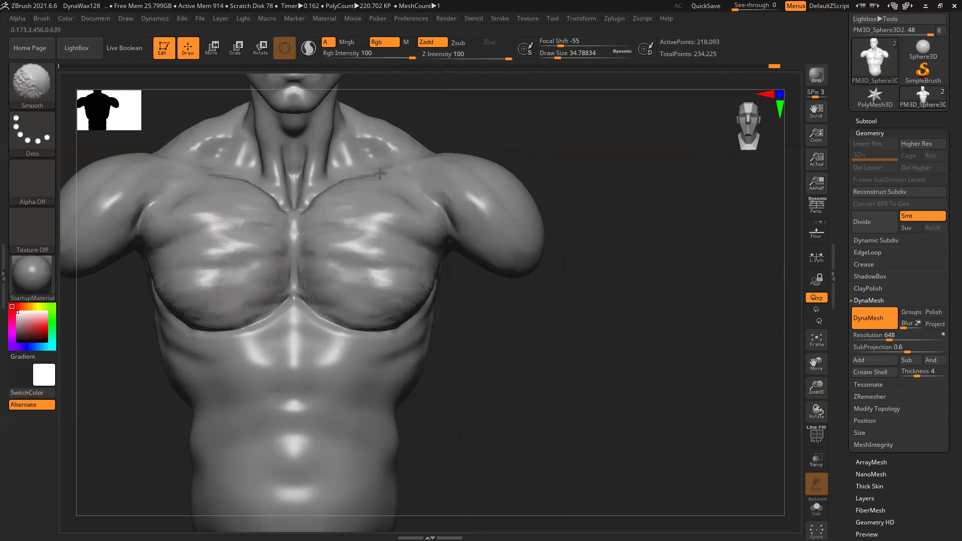
pyautogui.keyDown('alt'); pyautogui.moveTo(579, 290); pyautogui.dragTo(631, 272); pyautogui.keyUp('alt')
pyautogui.keyDown('shift'); pyautogui.moveTo(346, 232); pyautogui.dragTo(262, 294); pyautogui.keyUp('shift')
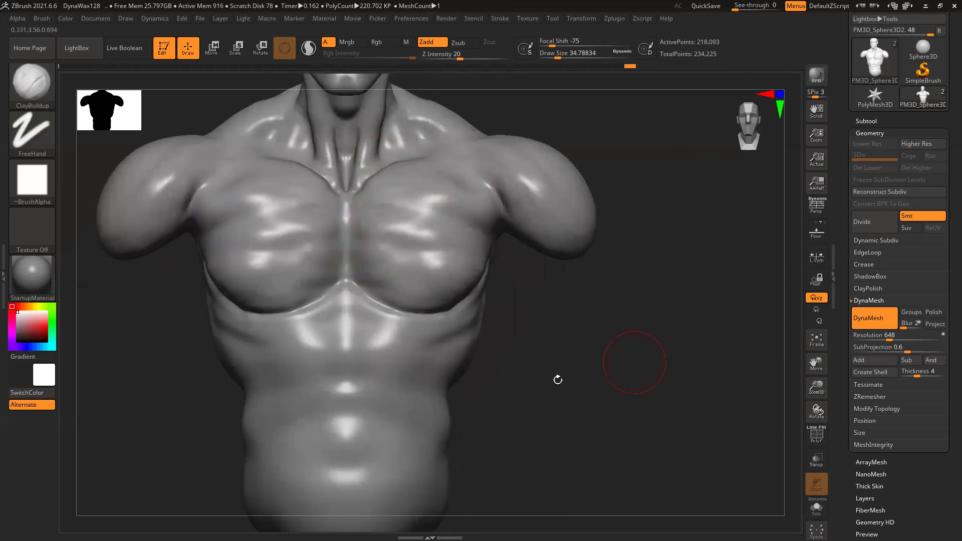
# Build up the rows of abdominal muscles and the lower belly with ClayBuildup, and smooth them
pyautogui.moveTo(556, 380); pyautogui.dragTo(530, 369)
pyautogui.keyDown('alt'); pyautogui.moveTo(575, 306); pyautogui.dragTo(592, 257); pyautogui.keyUp('alt')
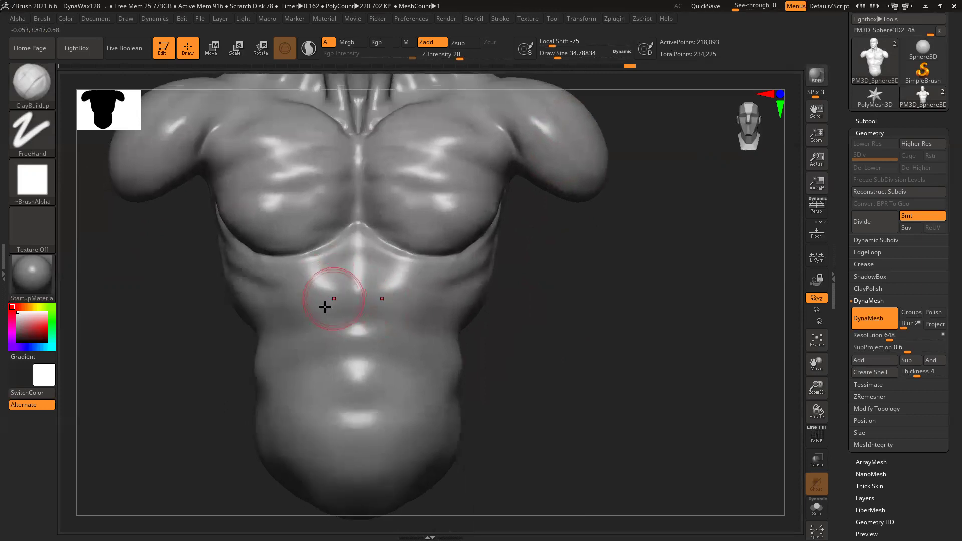
pyautogui.moveTo(333, 267)
pyautogui.mouseDown()
pyautogui.moveTo(342, 287)
pyautogui.moveTo(322, 281)
pyautogui.moveTo(332, 283)
pyautogui.moveTo(341, 253)
pyautogui.moveTo(323, 308)
pyautogui.moveTo(306, 304)
pyautogui.moveTo(339, 276)
pyautogui.moveTo(321, 303)
pyautogui.mouseUp()
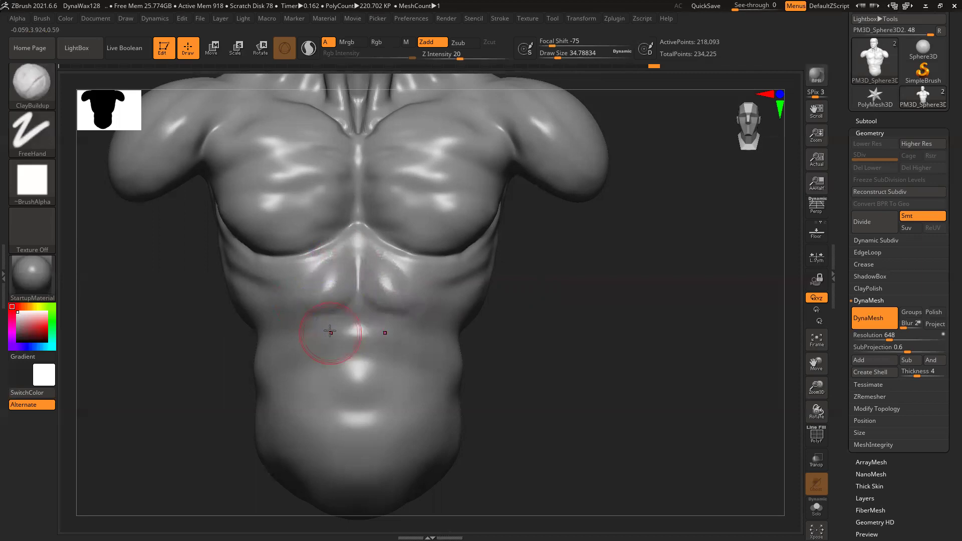
pyautogui.moveTo(341, 333)
pyautogui.mouseDown()
pyautogui.moveTo(332, 347)
pyautogui.moveTo(334, 329)
pyautogui.moveTo(326, 328)
pyautogui.moveTo(306, 351)
pyautogui.moveTo(327, 352)
pyautogui.moveTo(323, 328)
pyautogui.mouseUp()
pyautogui.keyDown('alt'); pyautogui.moveTo(573, 288); pyautogui.dragTo(589, 224); pyautogui.keyUp('alt')
pyautogui.moveTo(355, 324)
pyautogui.mouseDown()
pyautogui.moveTo(338, 336)
pyautogui.moveTo(365, 330)
pyautogui.moveTo(362, 318)
pyautogui.moveTo(375, 311)
pyautogui.mouseUp()
pyautogui.keyDown('shift'); pyautogui.moveTo(373, 266); pyautogui.dragTo(377, 256); pyautogui.keyUp('shift')
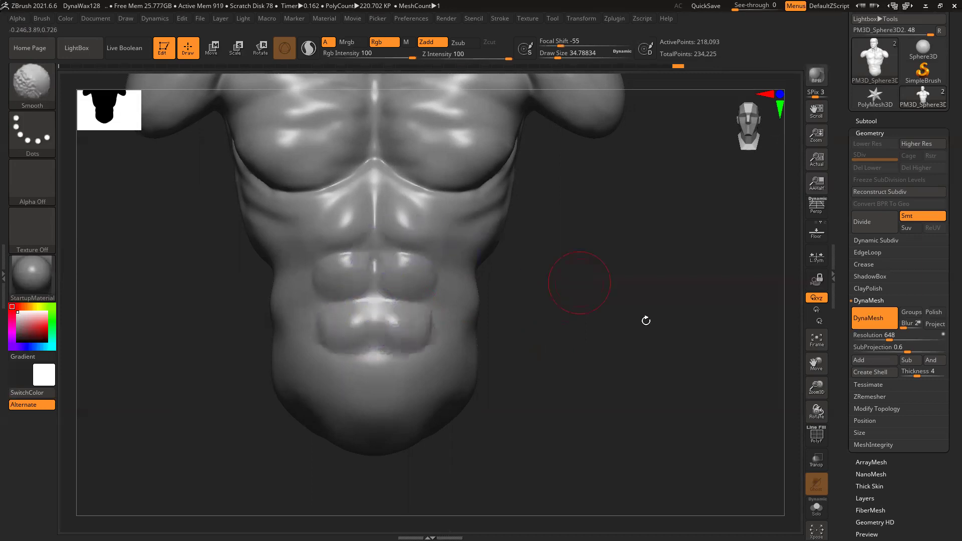
pyautogui.keyDown('alt'); pyautogui.moveTo(546, 344); pyautogui.dragTo(534, 294); pyautogui.keyUp('alt')
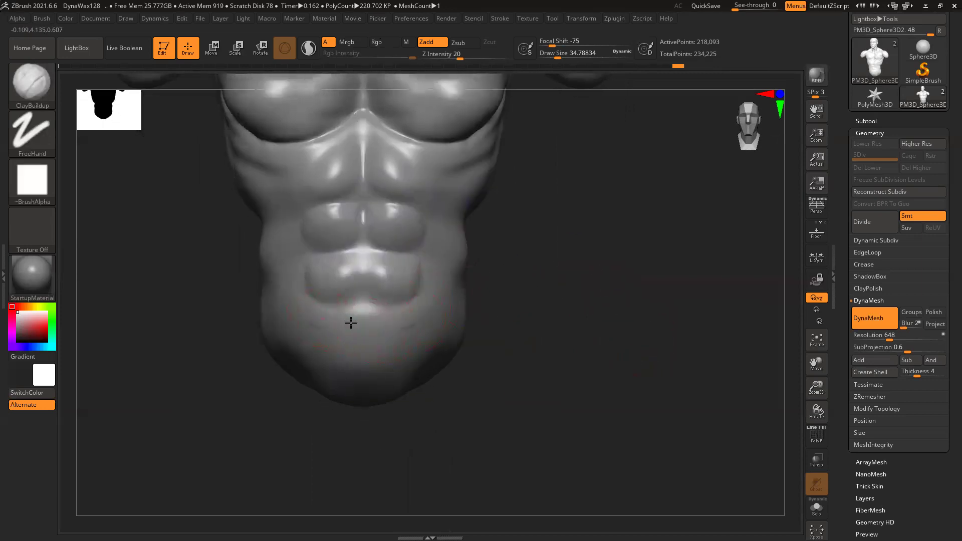
pyautogui.moveTo(313, 314)
pyautogui.mouseDown()
pyautogui.moveTo(329, 355)
pyautogui.moveTo(345, 334)
pyautogui.moveTo(351, 375)
pyautogui.moveTo(334, 321)
pyautogui.moveTo(312, 337)
pyautogui.mouseUp()
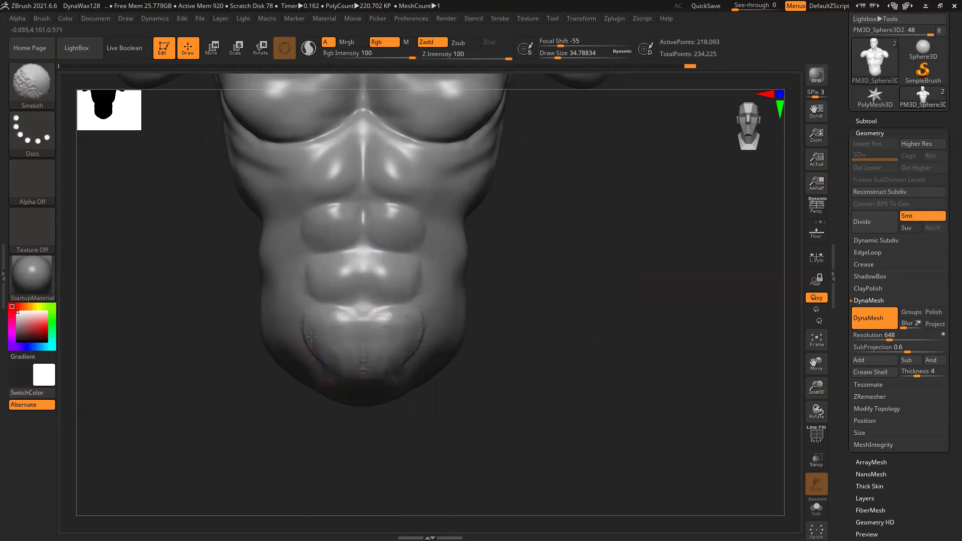
# Build up the upper abdomen beneath the pectorals and smooth the outer edges of the abdominal muscles
pyautogui.moveTo(578, 261)
pyautogui.keyDown('alt'); pyautogui.mouseDown()
pyautogui.moveTo(522, 324)
pyautogui.moveTo(476, 315)
pyautogui.mouseUp(); pyautogui.keyUp('alt')
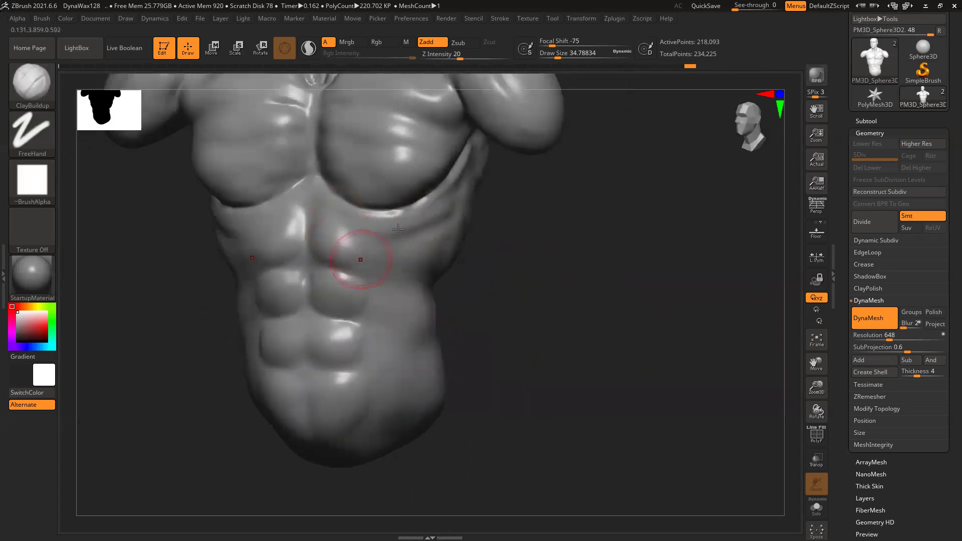
pyautogui.moveTo(328, 221)
pyautogui.mouseDown()
pyautogui.moveTo(381, 254)
pyautogui.moveTo(399, 223)
pyautogui.moveTo(346, 222)
pyautogui.moveTo(353, 234)
pyautogui.mouseUp()
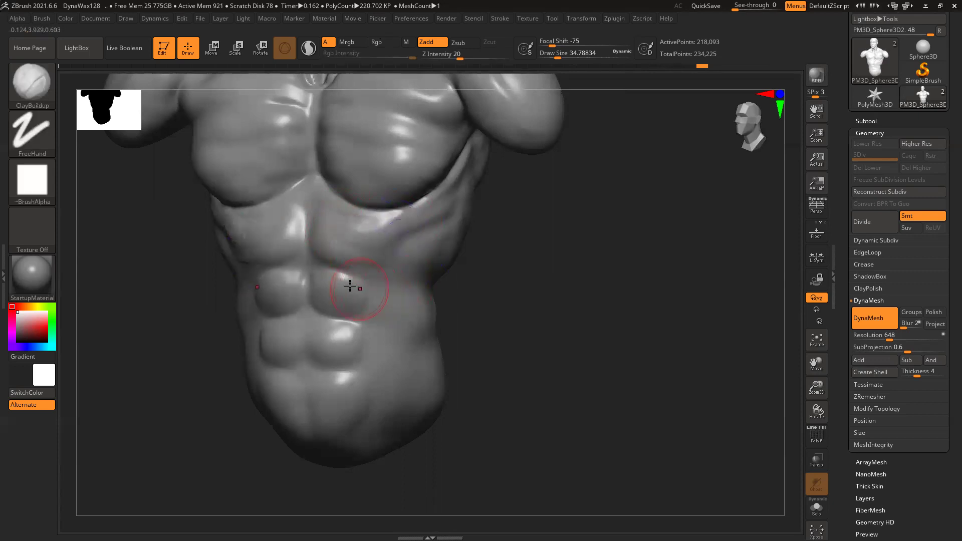
pyautogui.moveTo(352, 286)
pyautogui.keyDown('shift'); pyautogui.mouseDown()
pyautogui.moveTo(366, 344)
pyautogui.moveTo(359, 337)
pyautogui.moveTo(368, 334)
pyautogui.mouseUp(); pyautogui.keyUp('shift')
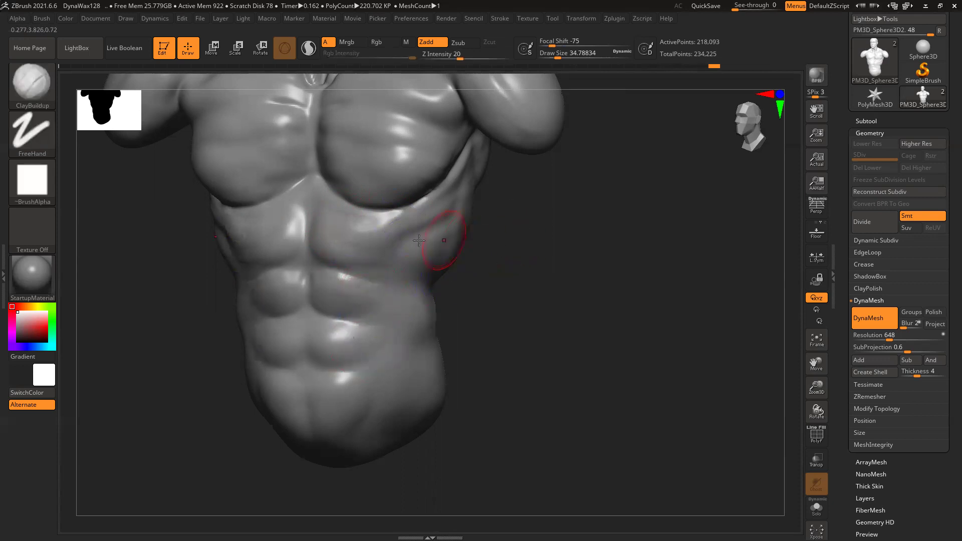
pyautogui.moveTo(549, 251); pyautogui.dragTo(391, 260)
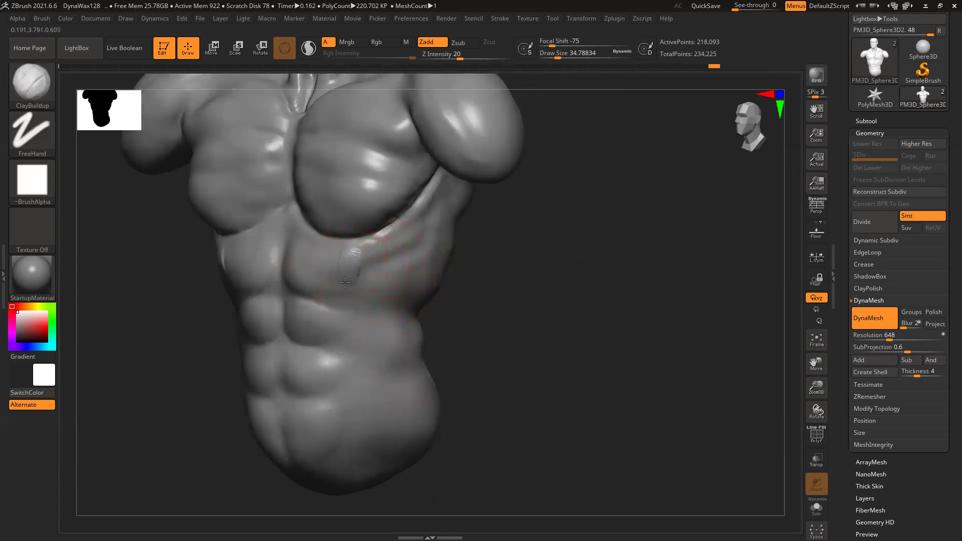
pyautogui.moveTo(337, 282)
pyautogui.keyDown('shift'); pyautogui.mouseDown()
pyautogui.moveTo(333, 262)
pyautogui.moveTo(353, 256)
pyautogui.mouseUp(); pyautogui.keyUp('shift')
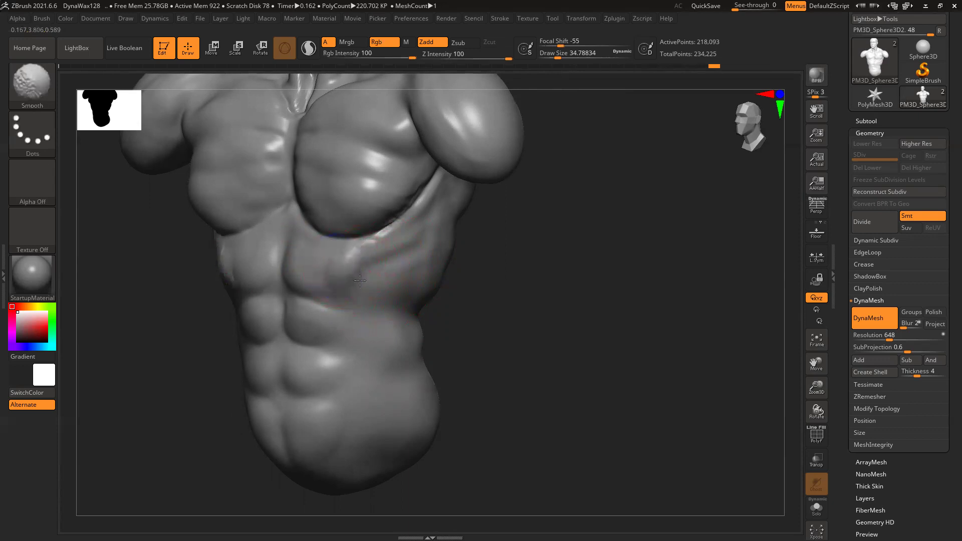
# Build up the serratus muscles along the side of the ribcage with ClayBuildup and smooth them
pyautogui.moveTo(412, 218)
pyautogui.mouseDown()
pyautogui.moveTo(383, 273)
pyautogui.moveTo(407, 238)
pyautogui.moveTo(396, 237)
pyautogui.moveTo(368, 271)
pyautogui.mouseUp()
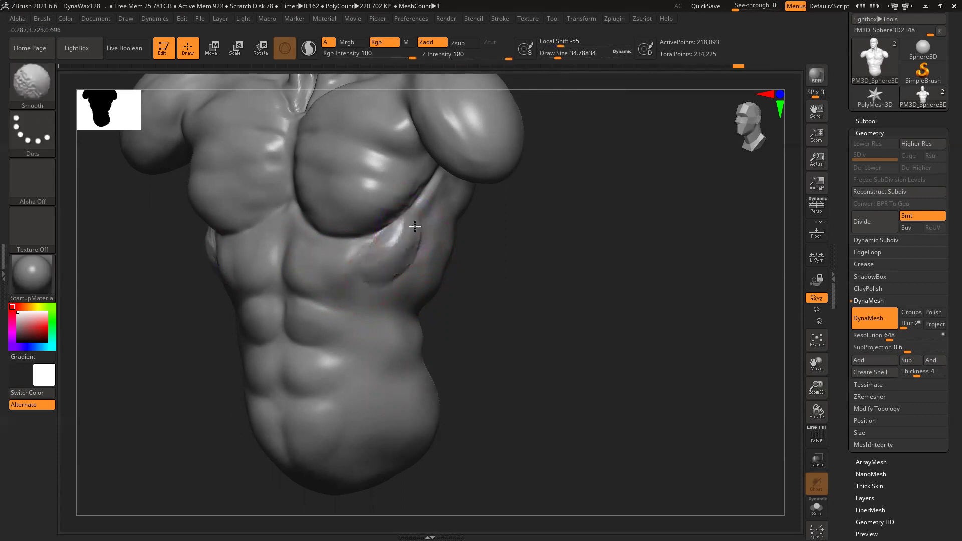
pyautogui.moveTo(473, 276)
pyautogui.mouseDown()
pyautogui.moveTo(473, 262)
pyautogui.moveTo(421, 231)
pyautogui.moveTo(363, 295)
pyautogui.mouseUp()
pyautogui.moveTo(394, 266); pyautogui.dragTo(364, 292)
pyautogui.moveTo(404, 266)
pyautogui.mouseDown()
pyautogui.moveTo(399, 259)
pyautogui.moveTo(373, 298)
pyautogui.mouseUp()
pyautogui.press('shift')
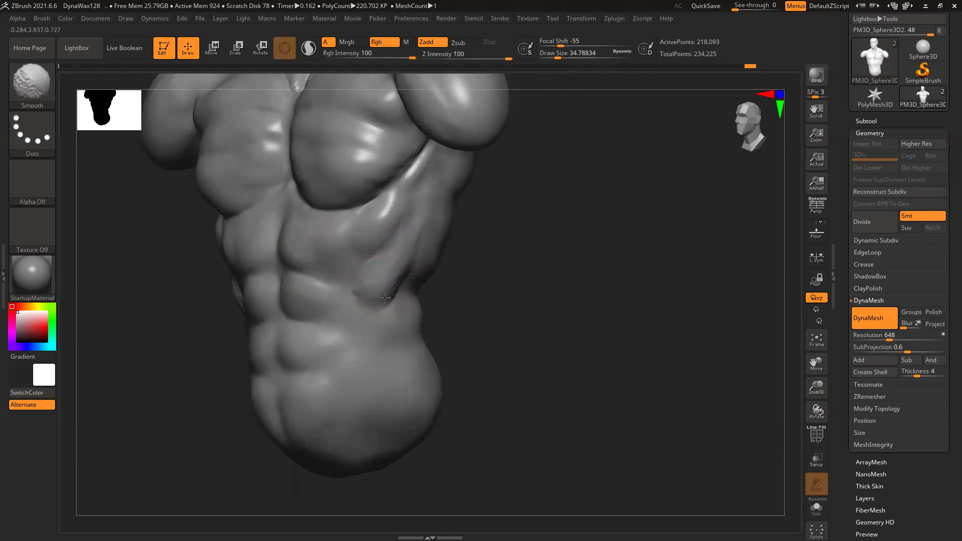
# Build up the lowest rib bulges beside the abdominal muscles with ClayBuildup and smooth them
pyautogui.keyDown('alt'); pyautogui.moveTo(491, 287); pyautogui.dragTo(452, 253); pyautogui.keyUp('alt')
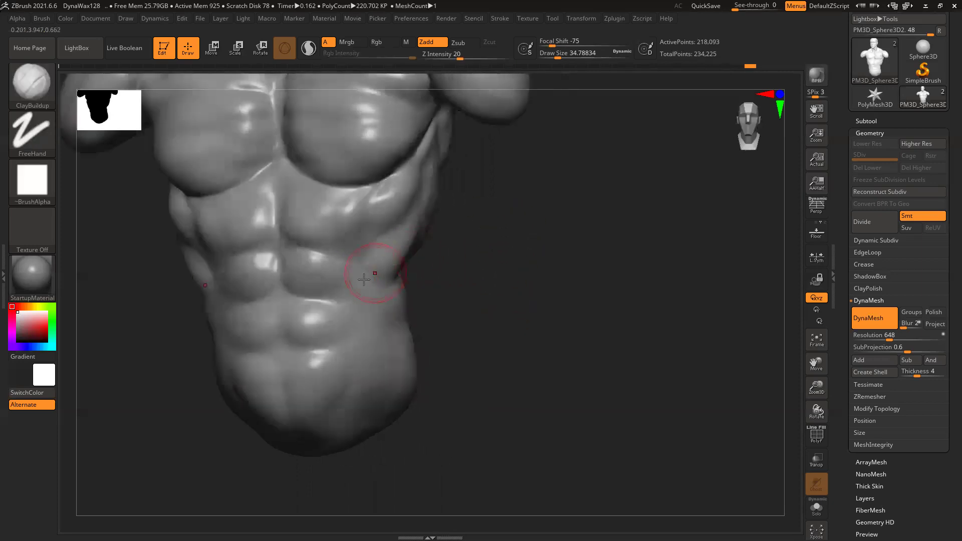
pyautogui.moveTo(344, 254)
pyautogui.mouseDown()
pyautogui.moveTo(361, 254)
pyautogui.moveTo(376, 234)
pyautogui.moveTo(345, 253)
pyautogui.moveTo(366, 242)
pyautogui.moveTo(374, 250)
pyautogui.moveTo(346, 257)
pyautogui.mouseUp()
pyautogui.moveTo(345, 296)
pyautogui.mouseDown()
pyautogui.moveTo(376, 290)
pyautogui.moveTo(342, 286)
pyautogui.moveTo(340, 296)
pyautogui.mouseUp()
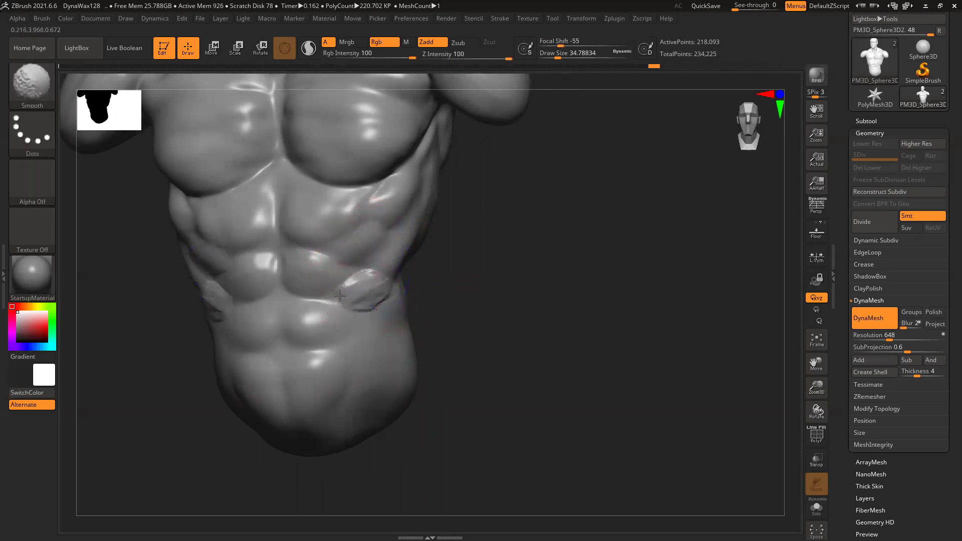
pyautogui.moveTo(413, 337)
pyautogui.keyDown('alt'); pyautogui.mouseDown()
pyautogui.moveTo(392, 299)
pyautogui.moveTo(342, 304)
pyautogui.mouseUp(); pyautogui.keyUp('alt')
pyautogui.moveTo(373, 277); pyautogui.dragTo(343, 300)
# Build up the oblique muscle along the side of the waist with ClayBuildup and smooth it
pyautogui.moveTo(500, 247)
pyautogui.mouseDown()
pyautogui.moveTo(468, 283)
pyautogui.moveTo(368, 259)
pyautogui.mouseUp()
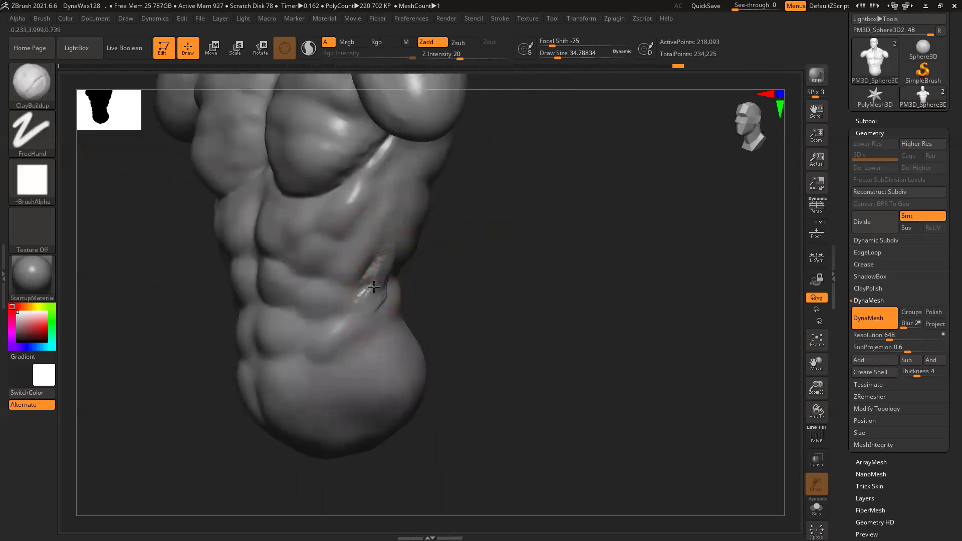
pyautogui.moveTo(389, 266); pyautogui.dragTo(367, 280)
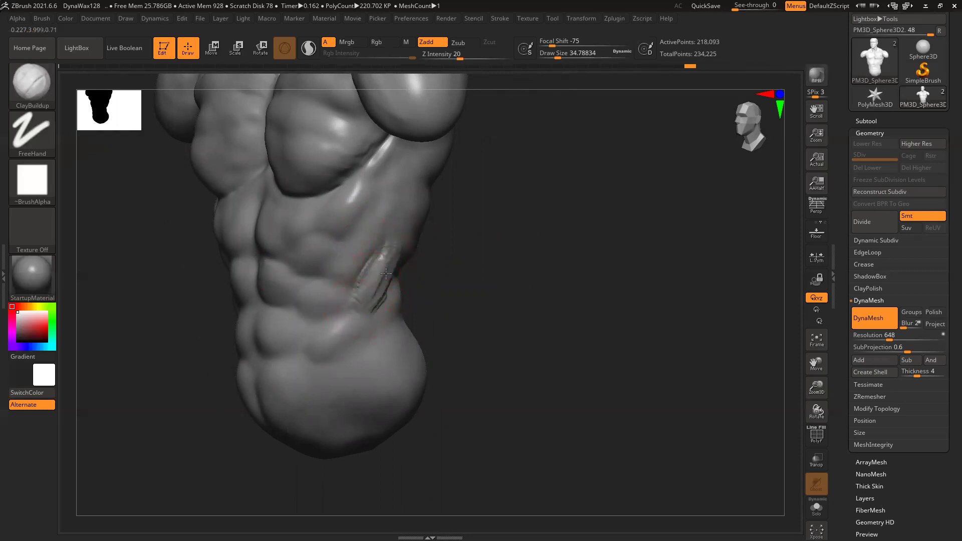
pyautogui.moveTo(473, 268)
pyautogui.mouseDown()
pyautogui.moveTo(399, 261)
pyautogui.moveTo(385, 305)
pyautogui.mouseUp()
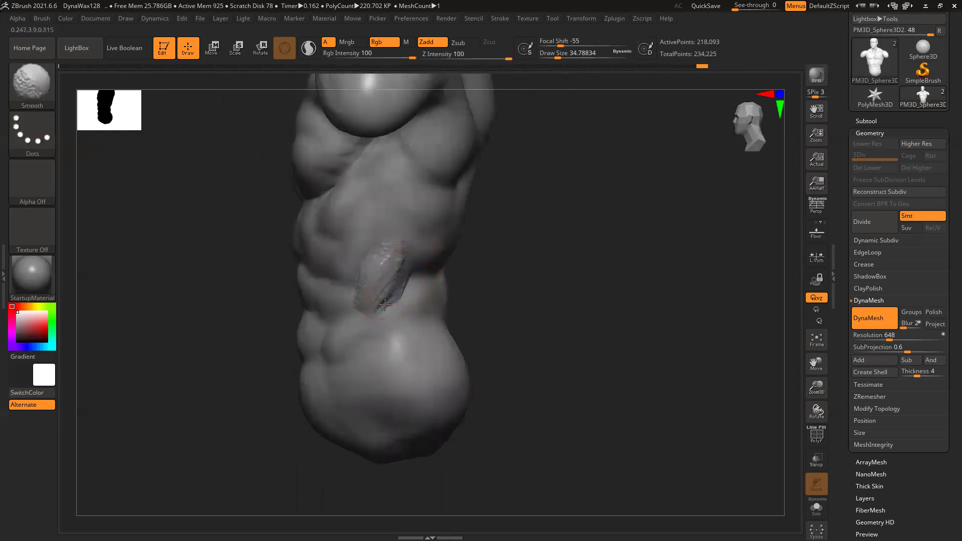
pyautogui.moveTo(476, 235); pyautogui.dragTo(511, 297)
pyautogui.moveTo(511, 297); pyautogui.dragTo(412, 257)
# Build up the latissimus below the armpit with larger ClayBuildup strokes and smooth it into the back
pyautogui.moveTo(533, 238)
pyautogui.mouseDown()
pyautogui.moveTo(487, 240)
pyautogui.moveTo(461, 219)
pyautogui.mouseUp()
pyautogui.moveTo(368, 200)
pyautogui.mouseDown()
pyautogui.moveTo(357, 264)
pyautogui.moveTo(380, 203)
pyautogui.moveTo(384, 223)
pyautogui.moveTo(399, 224)
pyautogui.moveTo(365, 199)
pyautogui.moveTo(381, 241)
pyautogui.moveTo(362, 240)
pyautogui.moveTo(407, 306)
pyautogui.mouseUp()
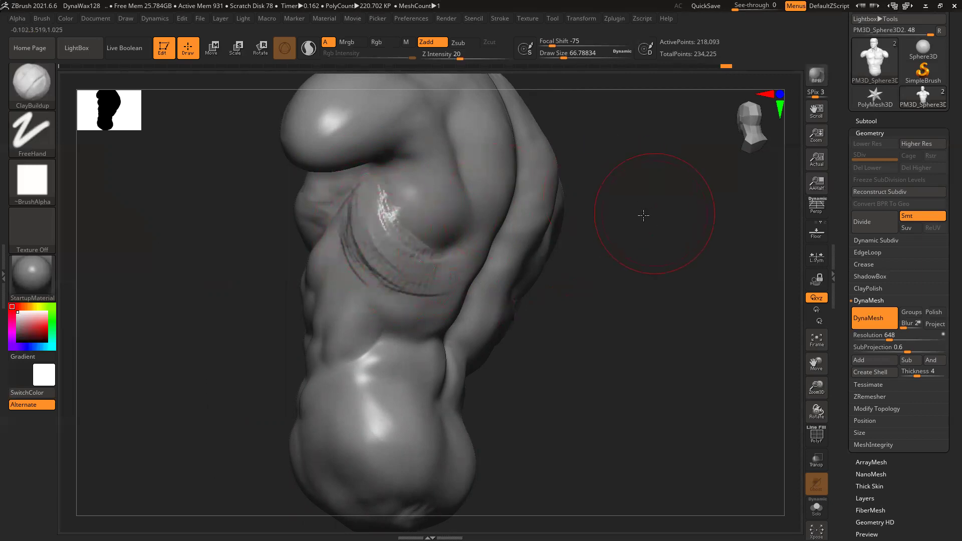
pyautogui.keyDown('shift'); pyautogui.moveTo(644, 214); pyautogui.dragTo(451, 216); pyautogui.keyUp('shift')
pyautogui.press('shift')
pyautogui.keyDown('shift'); pyautogui.moveTo(467, 243); pyautogui.dragTo(457, 231); pyautogui.keyUp('shift')
pyautogui.moveTo(310, 272); pyautogui.dragTo(386, 225)
pyautogui.keyDown('shift'); pyautogui.moveTo(348, 200); pyautogui.dragTo(338, 228); pyautogui.keyUp('shift')
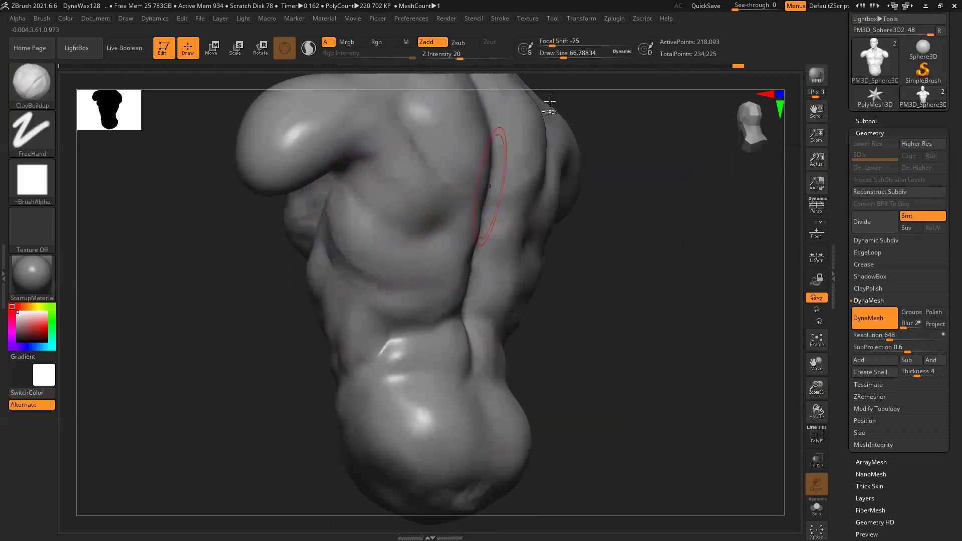
# Reinforce the outer edge of the latissimus just beneath the armpit with ClayBuildup
pyautogui.keyDown('ctrl'); pyautogui.moveTo(590, 324); pyautogui.dragTo(391, 317, button='right'); pyautogui.keyUp('ctrl')
pyautogui.moveTo(270, 306)
pyautogui.mouseDown()
pyautogui.moveTo(387, 320)
pyautogui.moveTo(436, 307)
pyautogui.moveTo(526, 320)
pyautogui.moveTo(468, 318)
pyautogui.moveTo(517, 89)
pyautogui.mouseUp()
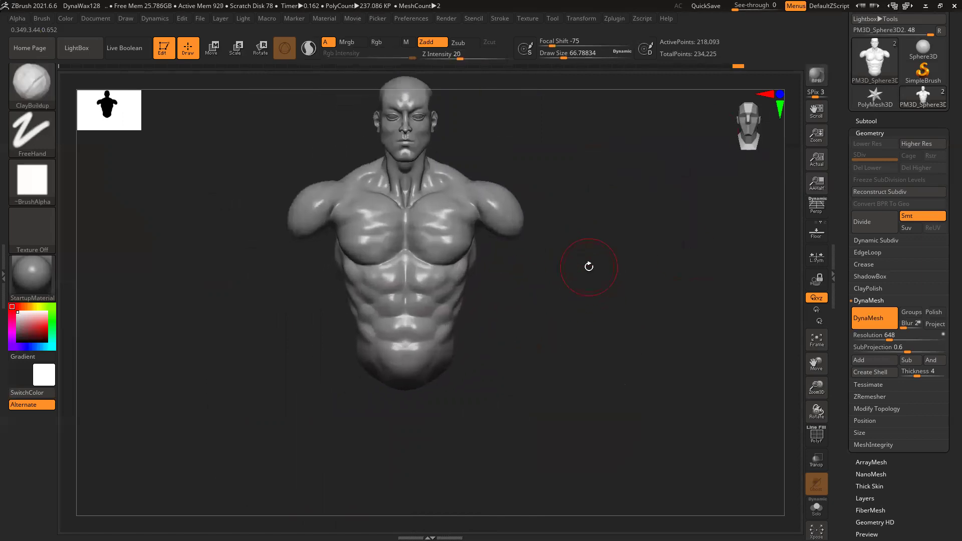
pyautogui.moveTo(640, 342); pyautogui.dragTo(503, 355)
pyautogui.keyDown('alt'); pyautogui.moveTo(400, 353); pyautogui.dragTo(318, 352); pyautogui.keyUp('alt')
pyautogui.keyDown('ctrl'); pyautogui.moveTo(394, 240); pyautogui.dragTo(353, 346, button='right'); pyautogui.keyUp('ctrl')
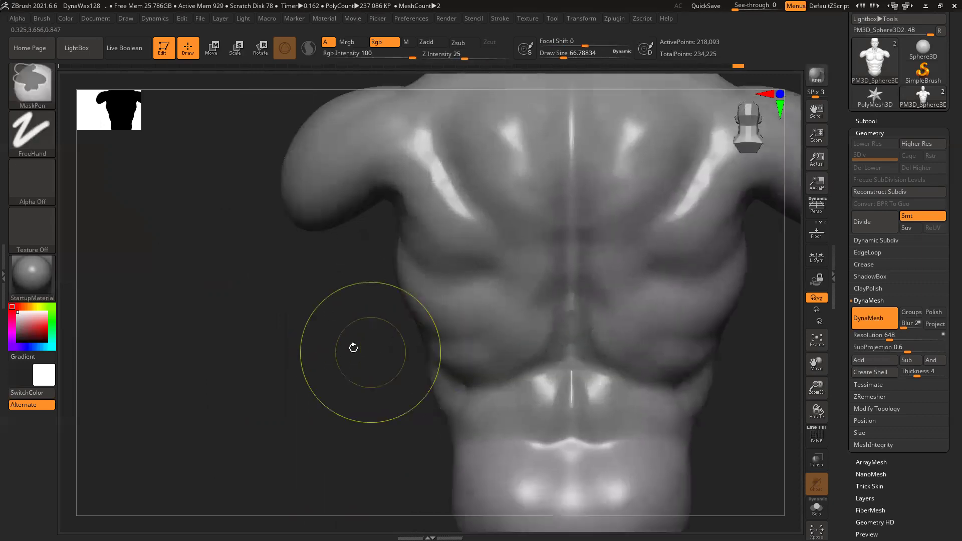
pyautogui.moveTo(352, 346); pyautogui.dragTo(377, 323)
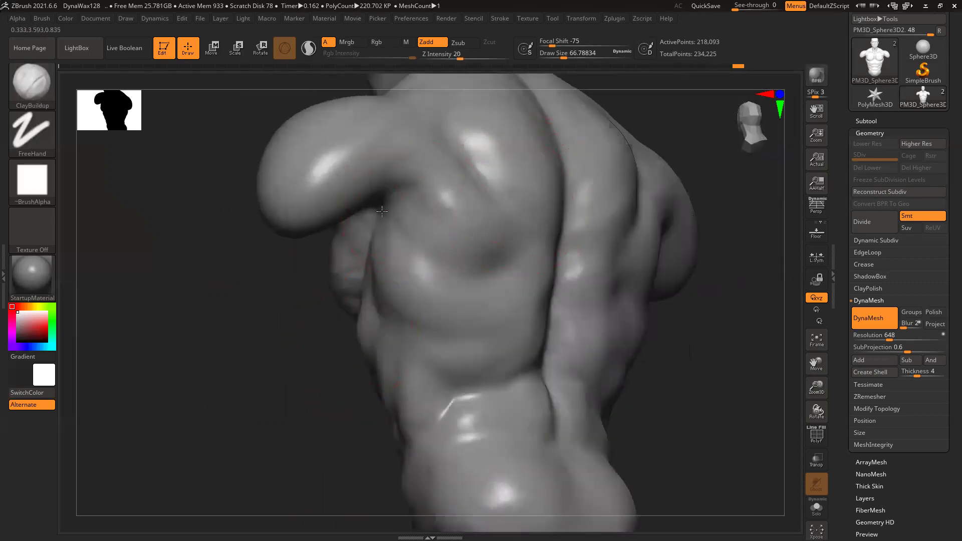
pyautogui.moveTo(373, 216); pyautogui.dragTo(404, 239)
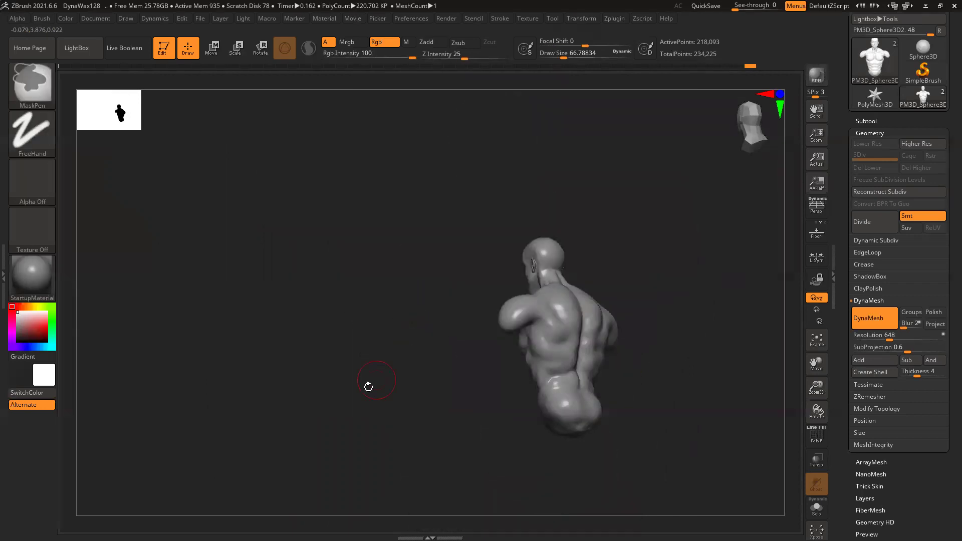
# Set the MaskPen stroke to Lasso, mask the ends of both arm stumps and invert the mask
pyautogui.moveTo(367, 387); pyautogui.dragTo(706, 380)
pyautogui.keyDown('alt'); pyautogui.moveTo(650, 353); pyautogui.dragTo(548, 292); pyautogui.keyUp('alt')
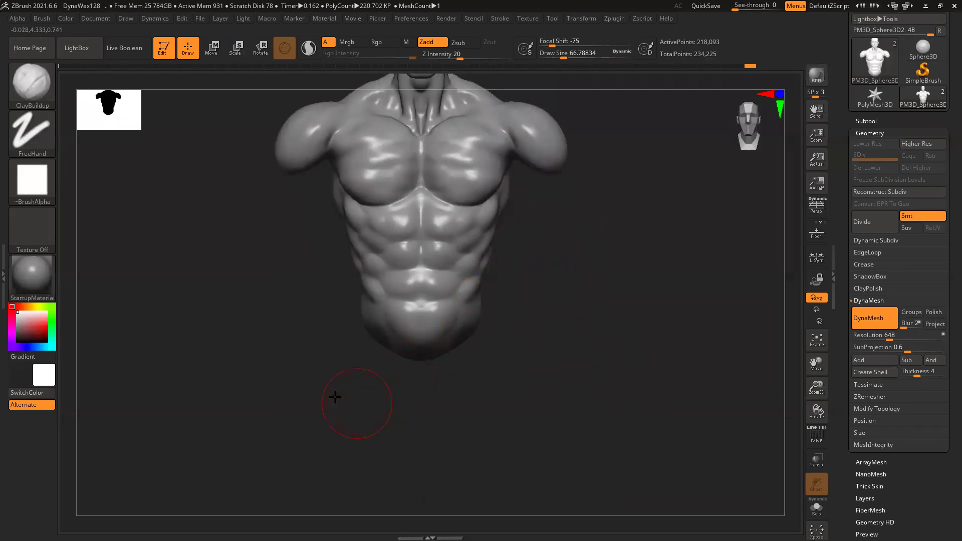
pyautogui.moveTo(334, 397); pyautogui.dragTo(289, 337)
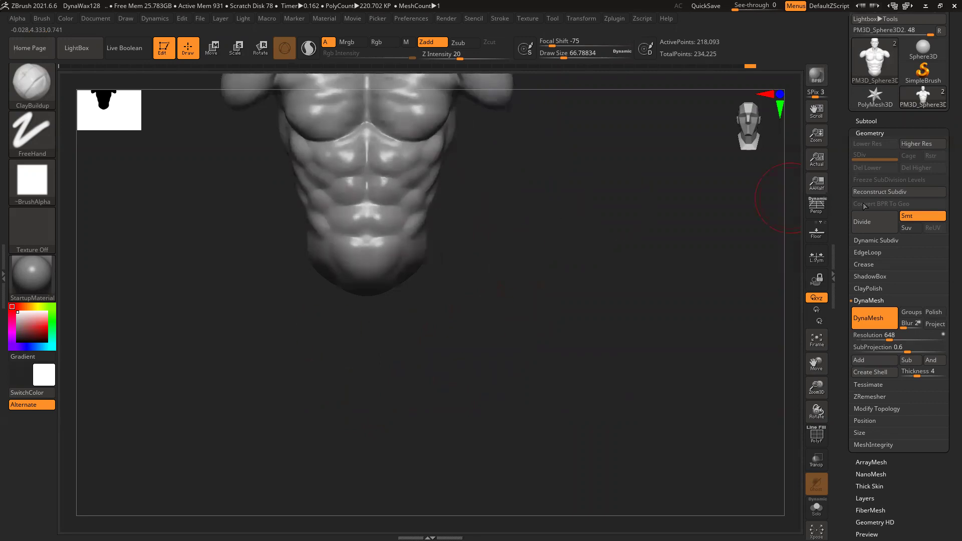
pyautogui.moveTo(428, 335)
pyautogui.mouseDown()
pyautogui.moveTo(429, 299)
pyautogui.moveTo(429, 331)
pyautogui.mouseUp()
pyautogui.moveTo(548, 205)
pyautogui.keyDown('alt'); pyautogui.mouseDown()
pyautogui.moveTo(502, 309)
pyautogui.moveTo(503, 365)
pyautogui.mouseUp(); pyautogui.keyUp('alt')
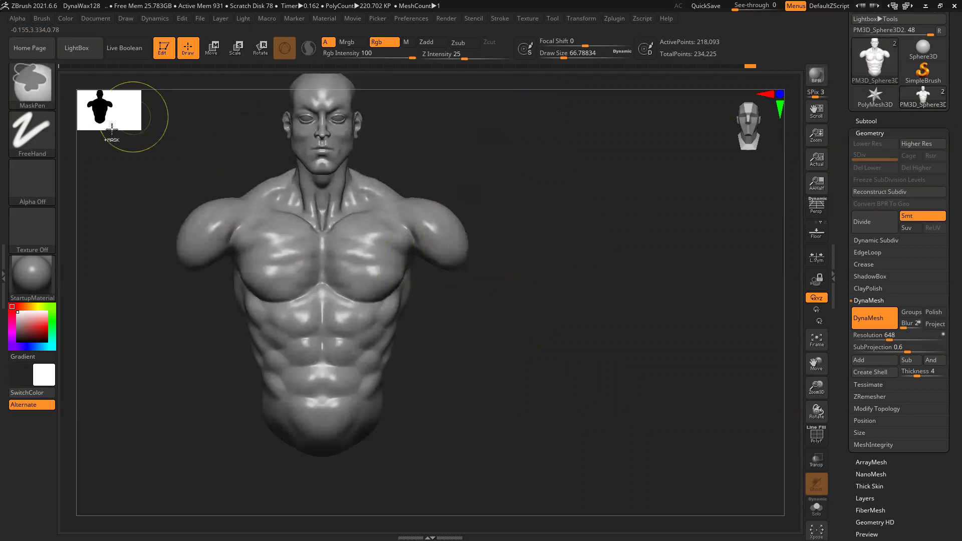
pyautogui.keyDown('ctrl'); pyautogui.click(32, 133); pyautogui.keyUp('ctrl')
pyautogui.click(187, 169)
pyautogui.moveTo(497, 253)
pyautogui.keyDown('ctrl'); pyautogui.mouseDown()
pyautogui.moveTo(453, 296)
pyautogui.moveTo(442, 284)
pyautogui.moveTo(525, 225)
pyautogui.moveTo(558, 307)
pyautogui.mouseUp(); pyautogui.keyUp('ctrl')
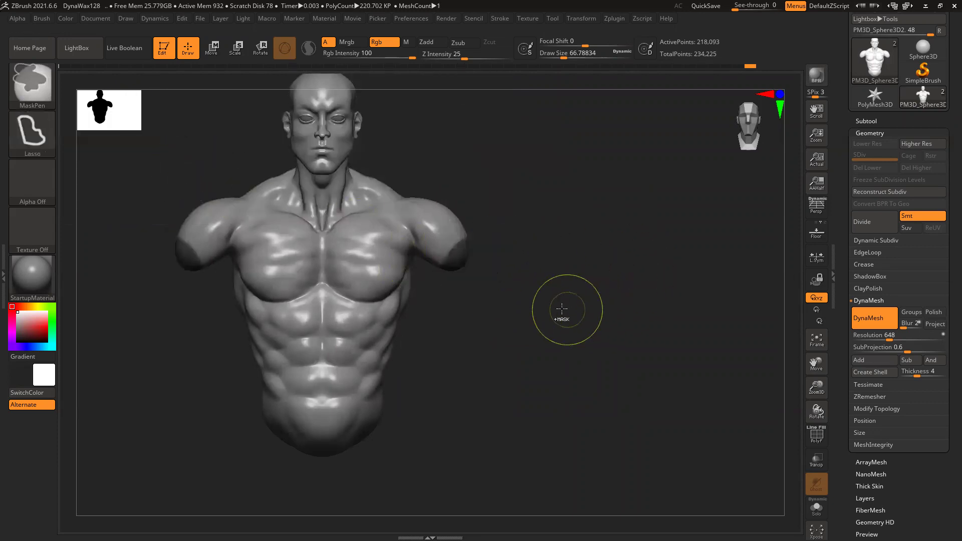
pyautogui.keyDown('ctrl'); pyautogui.click(554, 307); pyautogui.keyUp('ctrl')
# Move the unmasked stump ends outward and down to extend the upper arms, clear the mask and remesh with DynaMesh
pyautogui.press('w')
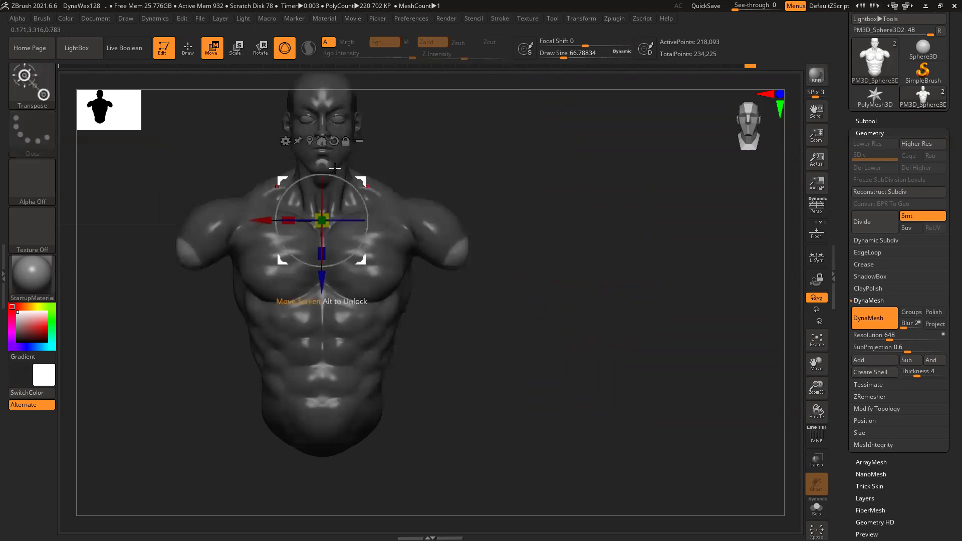
pyautogui.keyDown('alt'); pyautogui.moveTo(364, 259); pyautogui.dragTo(562, 361); pyautogui.keyUp('alt')
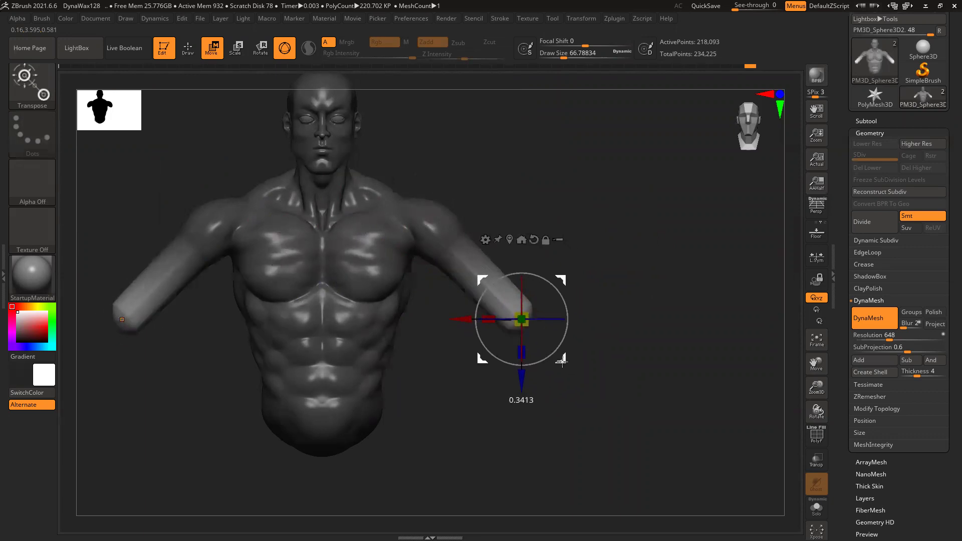
pyautogui.keyDown('ctrl'); pyautogui.moveTo(626, 346); pyautogui.dragTo(639, 334); pyautogui.keyUp('ctrl')
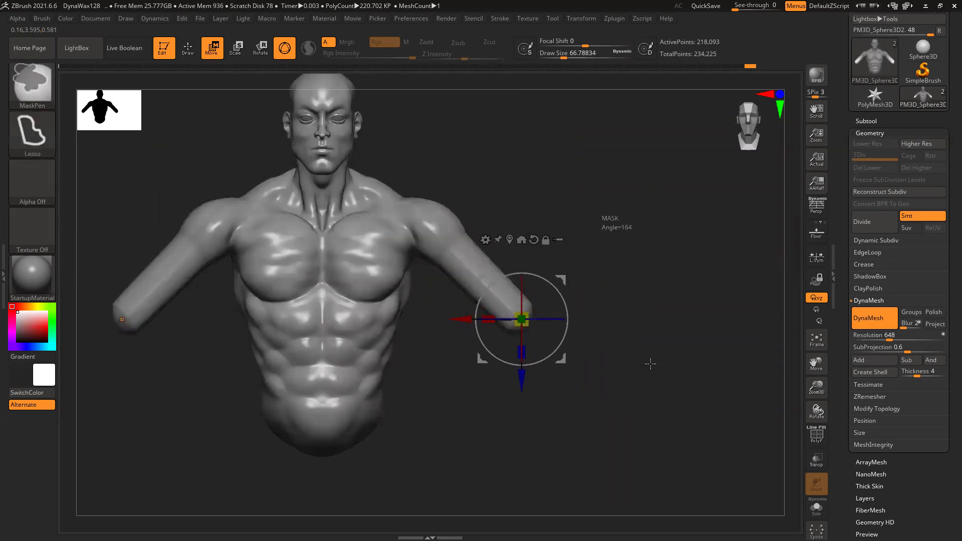
# Build up the front of the deltoids above the extended arms with ClayBuildup
pyautogui.press('b')
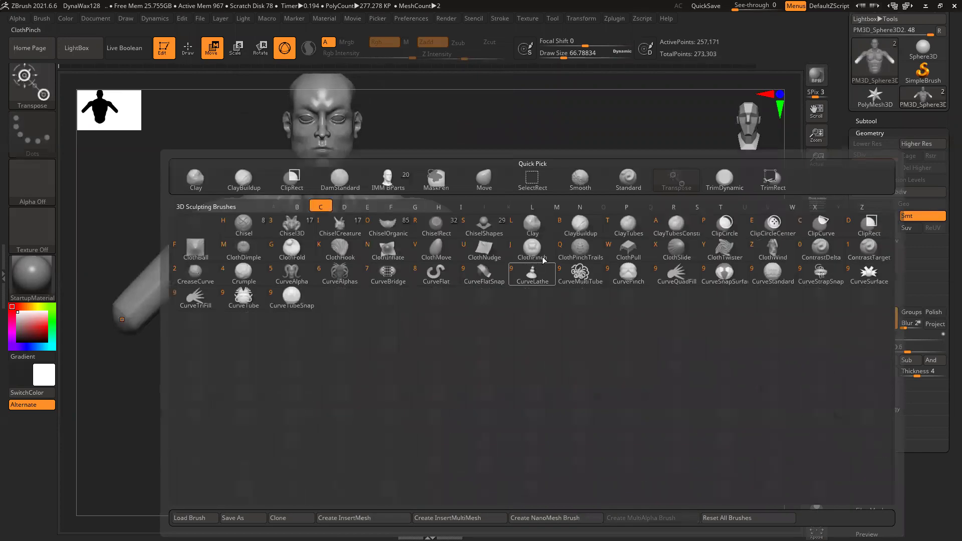
pyautogui.press('c')
pyautogui.press('b')
pyautogui.moveTo(635, 255)
pyautogui.mouseDown()
pyautogui.moveTo(554, 255)
pyautogui.moveTo(503, 277)
pyautogui.mouseUp()
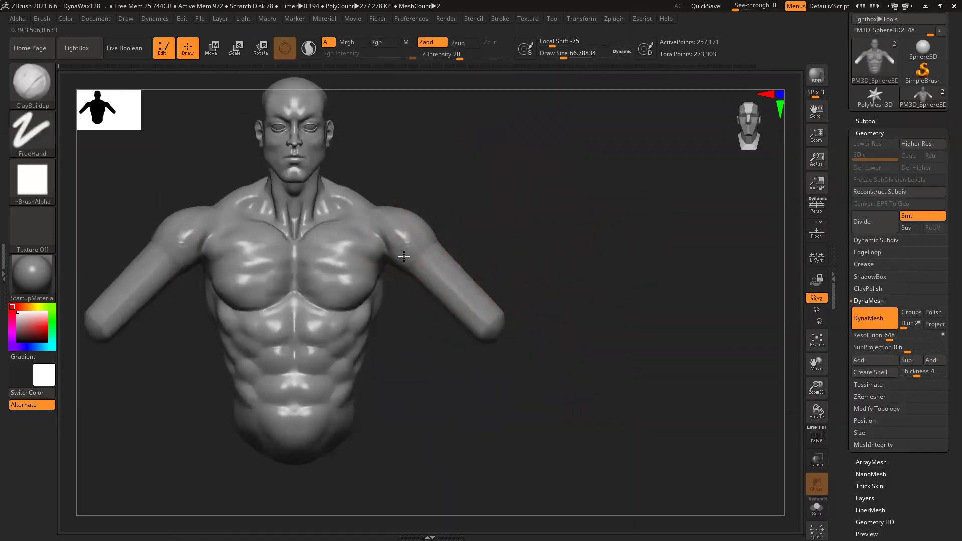
pyautogui.moveTo(504, 236); pyautogui.dragTo(423, 234)
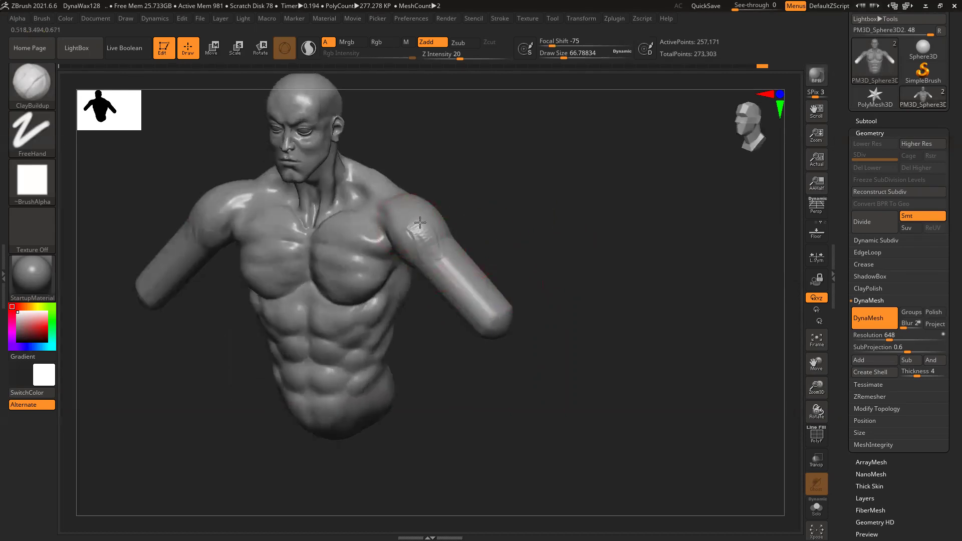
pyautogui.moveTo(521, 252)
pyautogui.mouseDown()
pyautogui.moveTo(593, 259)
pyautogui.moveTo(537, 251)
pyautogui.mouseUp()
# Build up the biceps along the front and underside of the upper arms with ClayBuildup and smooth them
pyautogui.moveTo(394, 264); pyautogui.dragTo(434, 301)
pyautogui.moveTo(434, 301)
pyautogui.mouseDown(button='right')
pyautogui.moveTo(411, 272)
pyautogui.moveTo(401, 271)
pyautogui.moveTo(398, 295)
pyautogui.mouseUp(button='right')
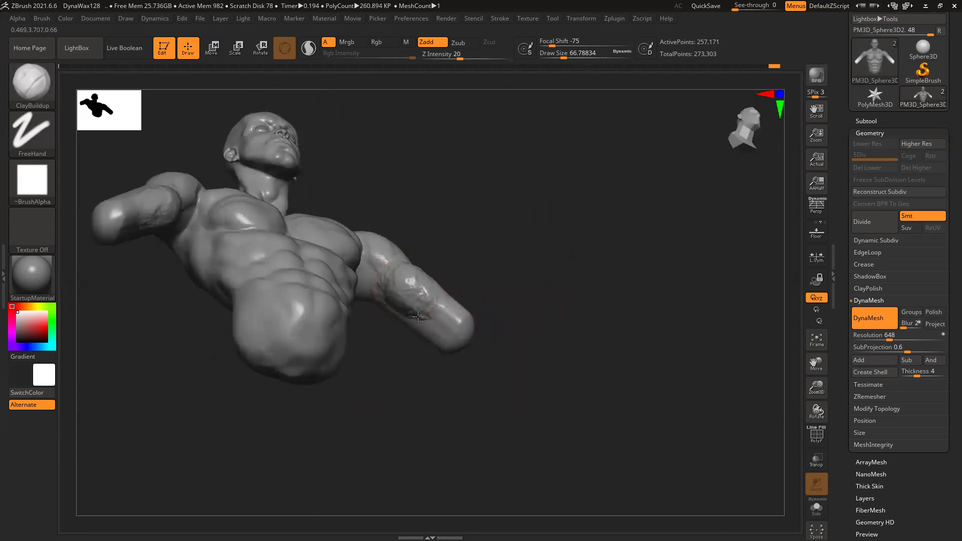
pyautogui.moveTo(402, 283); pyautogui.dragTo(414, 297)
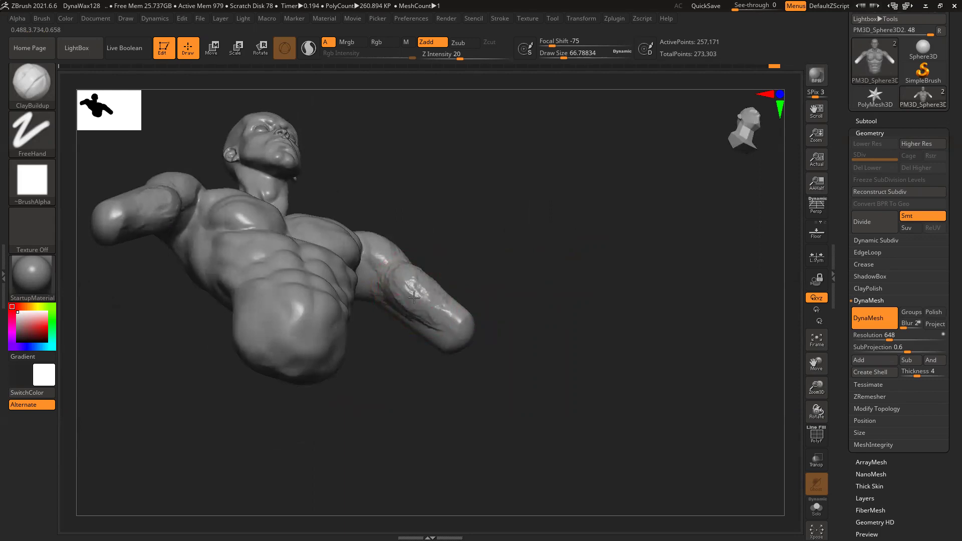
pyautogui.moveTo(504, 269)
pyautogui.keyDown('shift'); pyautogui.mouseDown(button='right')
pyautogui.moveTo(509, 322)
pyautogui.moveTo(424, 286)
pyautogui.mouseUp(button='right'); pyautogui.keyUp('shift')
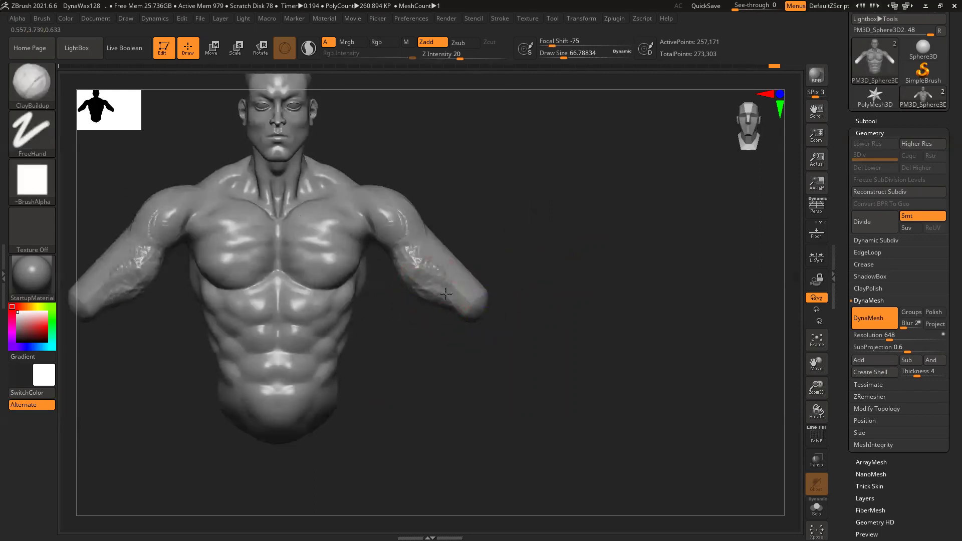
pyautogui.moveTo(439, 289)
pyautogui.mouseDown()
pyautogui.moveTo(414, 258)
pyautogui.moveTo(428, 281)
pyautogui.mouseUp()
pyautogui.press('shift')
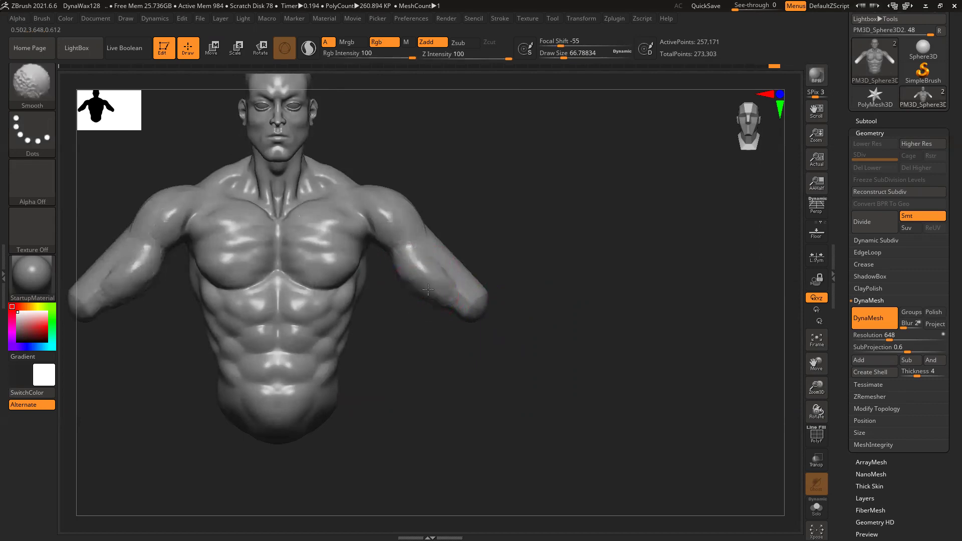
# Carve a groove down the front of the deltoid towards the upper arm with DamStandard
pyautogui.keyDown('alt'); pyautogui.moveTo(530, 236); pyautogui.dragTo(533, 257, button='right'); pyautogui.keyUp('alt')
pyautogui.press('b')
pyautogui.press('d')
pyautogui.press('s')
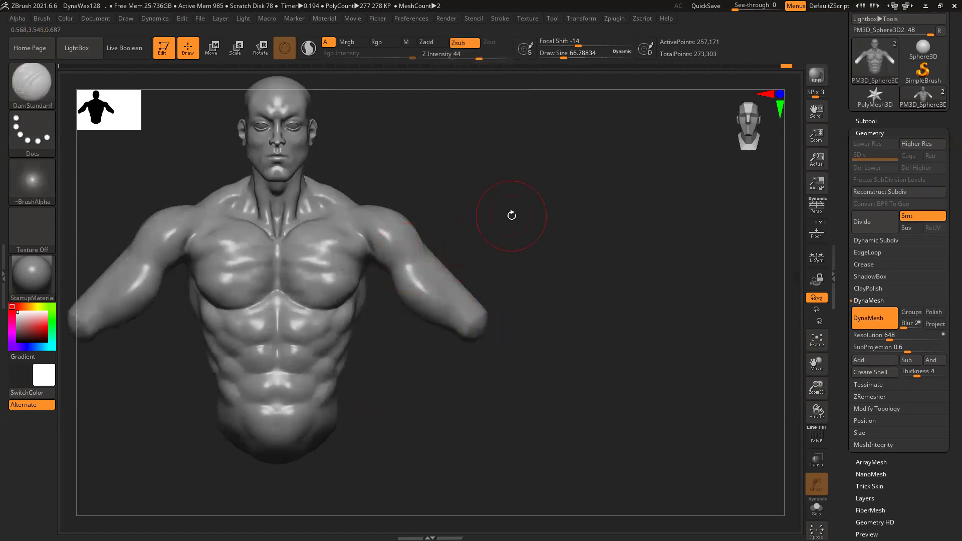
pyautogui.keyDown('ctrl'); pyautogui.moveTo(332, 256); pyautogui.dragTo(393, 331, button='right'); pyautogui.keyUp('ctrl')
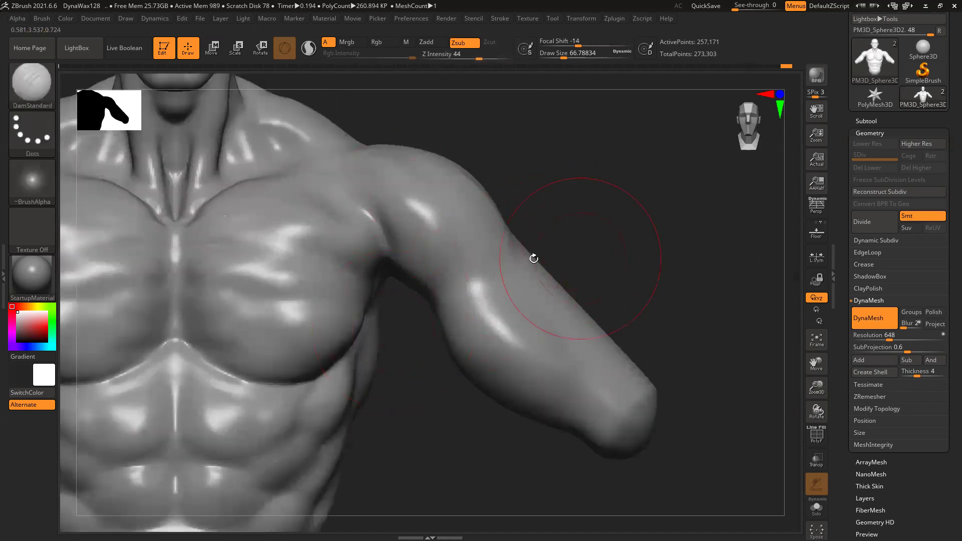
pyautogui.moveTo(465, 198); pyautogui.dragTo(480, 281)
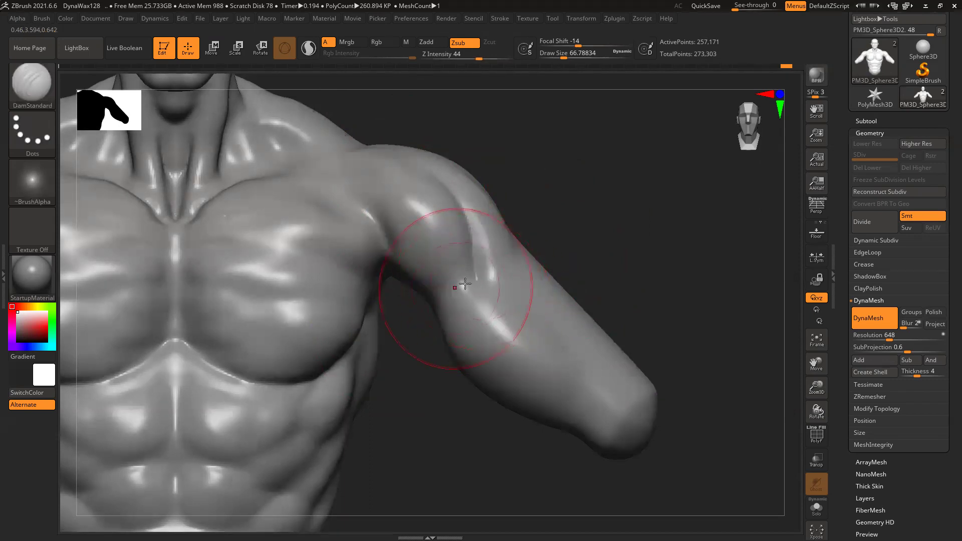
# Carve the separation and lower edge of the rear deltoid with DamStandard and smooth the shoulder
pyautogui.moveTo(571, 229)
pyautogui.mouseDown()
pyautogui.moveTo(488, 227)
pyautogui.moveTo(462, 304)
pyautogui.moveTo(437, 335)
pyautogui.moveTo(393, 329)
pyautogui.mouseUp()
pyautogui.moveTo(639, 249); pyautogui.dragTo(453, 266)
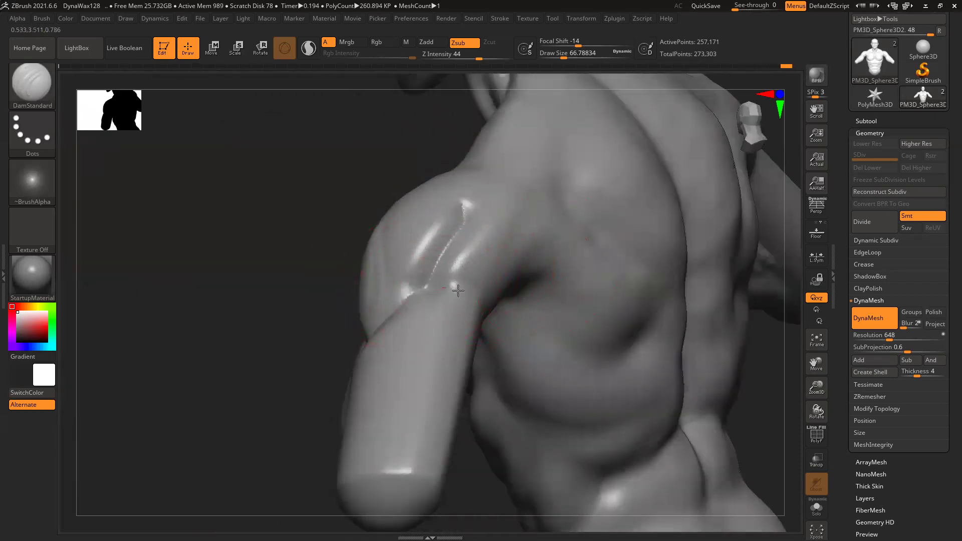
pyautogui.moveTo(285, 326)
pyautogui.mouseDown()
pyautogui.moveTo(463, 301)
pyautogui.moveTo(551, 301)
pyautogui.moveTo(595, 270)
pyautogui.mouseUp()
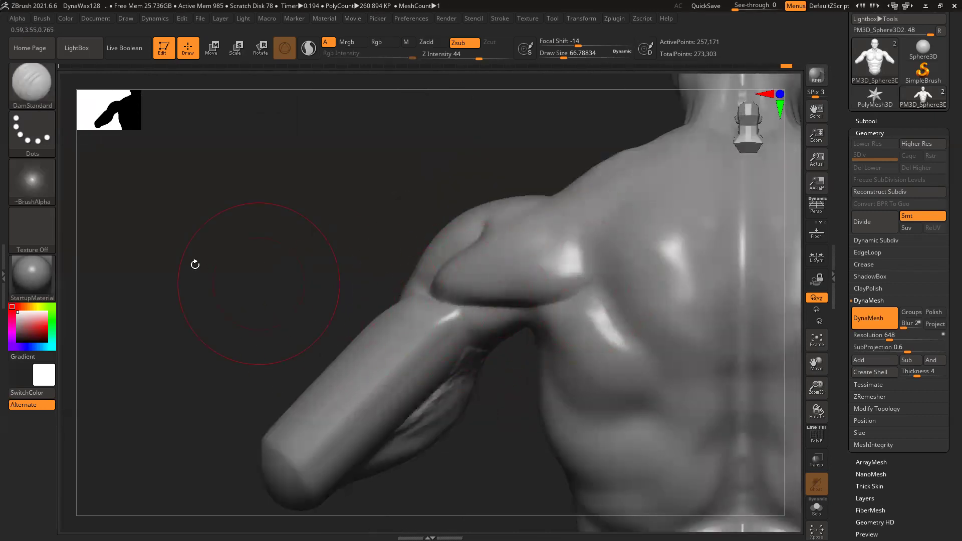
pyautogui.moveTo(215, 271); pyautogui.dragTo(501, 193)
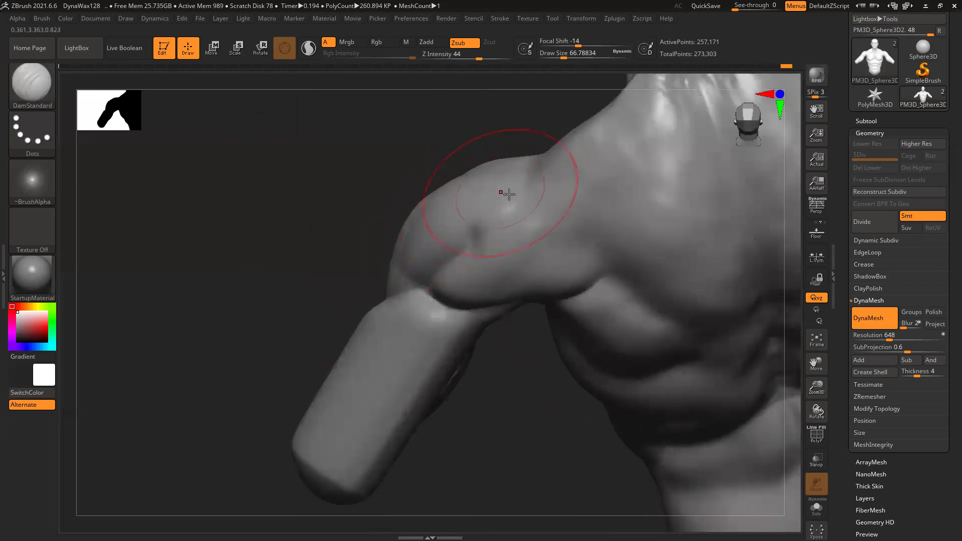
pyautogui.moveTo(345, 279); pyautogui.dragTo(365, 253)
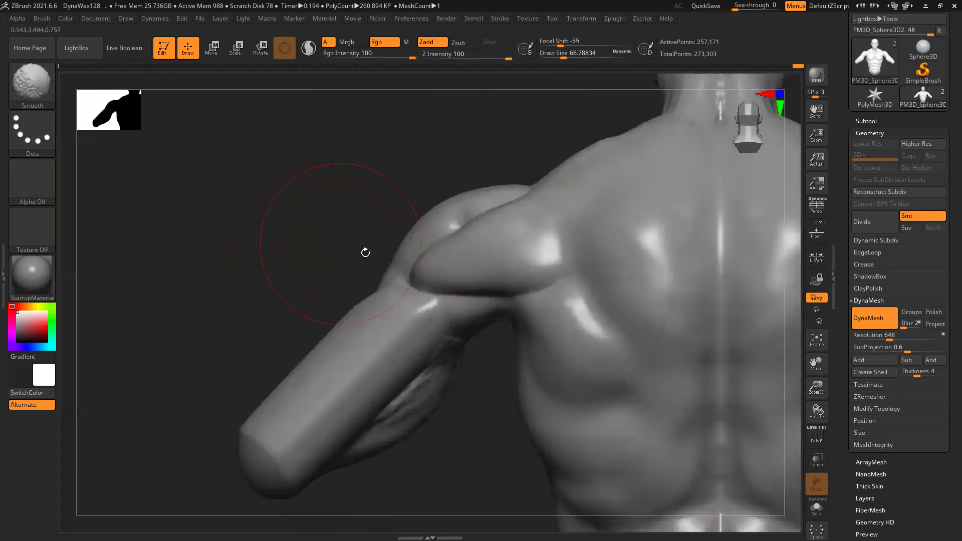
# Build up the rear deltoid over the shoulder blade with ClayBuildup and smooth it into the shoulder
pyautogui.press('b')
pyautogui.press('c')
pyautogui.press('b')
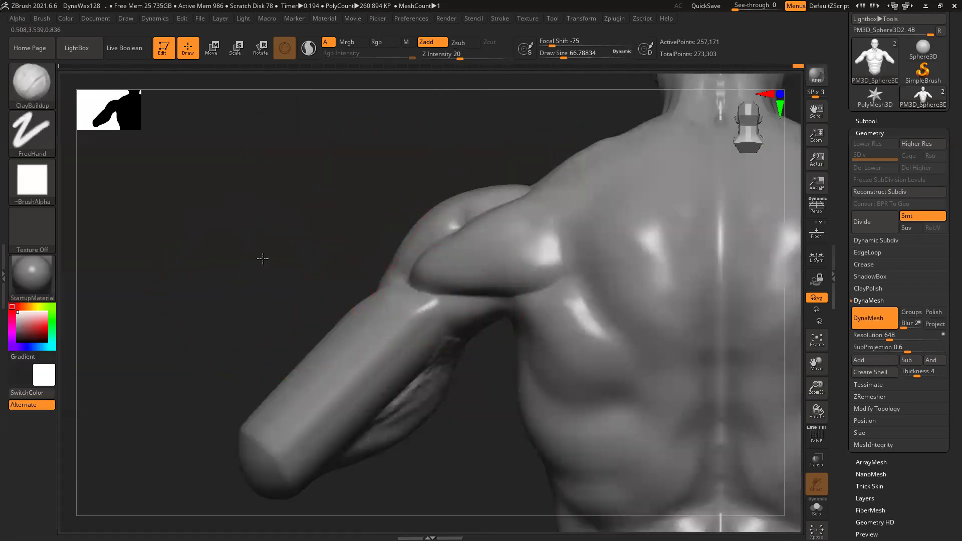
pyautogui.keyDown('alt'); pyautogui.moveTo(263, 259); pyautogui.dragTo(309, 219); pyautogui.keyUp('alt')
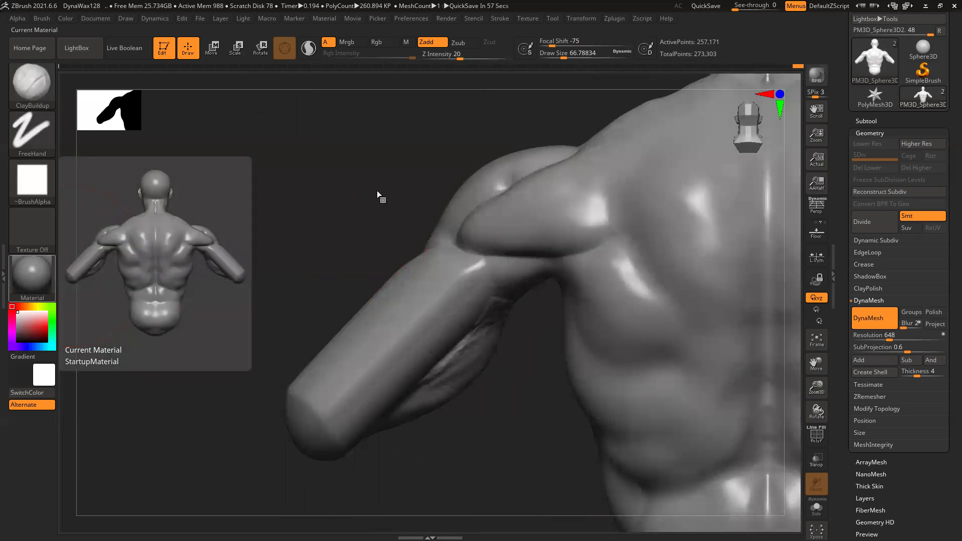
pyautogui.moveTo(365, 204)
pyautogui.mouseDown()
pyautogui.moveTo(493, 211)
pyautogui.moveTo(311, 206)
pyautogui.mouseUp()
pyautogui.press('ctrl')
pyautogui.keyDown('ctrl'); pyautogui.moveTo(522, 371); pyautogui.dragTo(407, 379, button='right'); pyautogui.keyUp('ctrl')
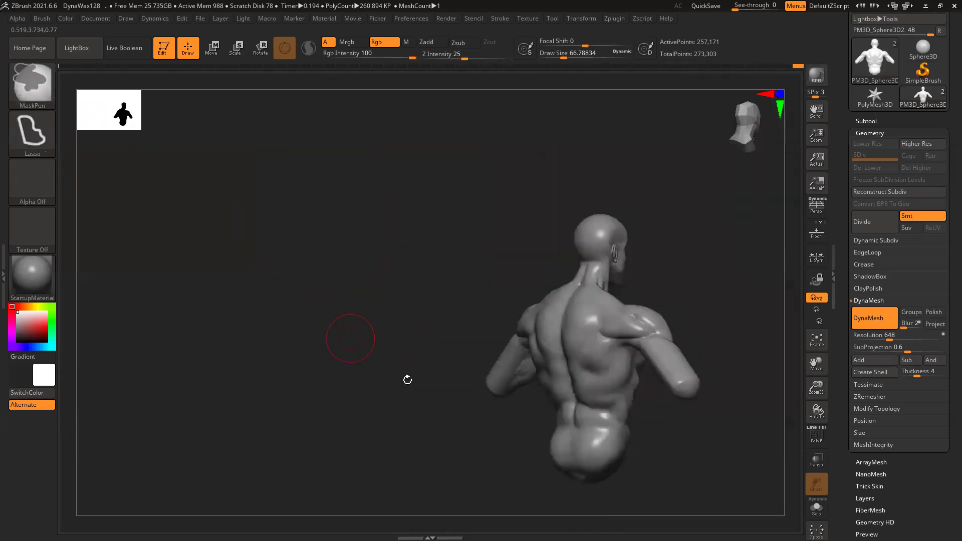
pyautogui.keyDown('alt'); pyautogui.moveTo(687, 300); pyautogui.dragTo(505, 262); pyautogui.keyUp('alt')
pyautogui.keyDown('ctrl'); pyautogui.moveTo(445, 266); pyautogui.dragTo(466, 349, button='right'); pyautogui.keyUp('ctrl')
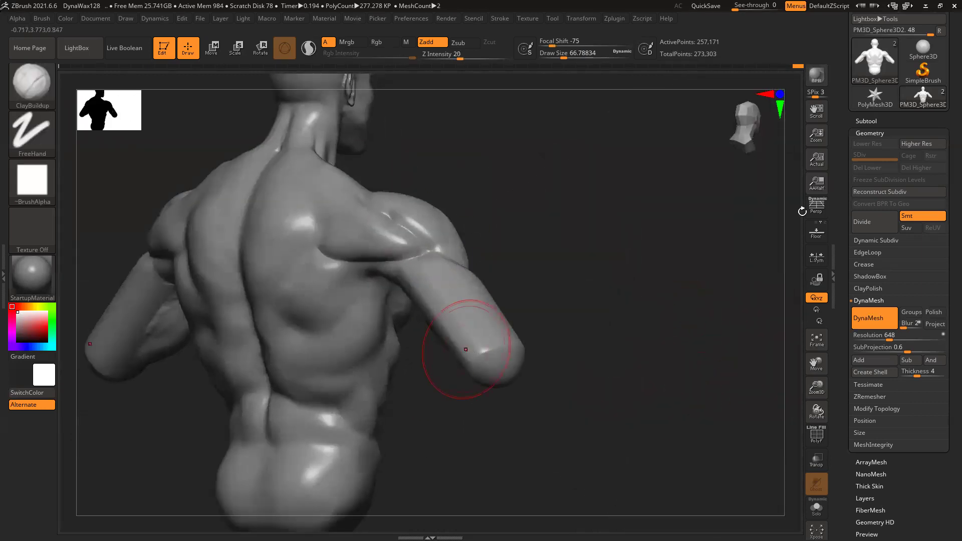
pyautogui.moveTo(591, 241)
pyautogui.mouseDown()
pyautogui.moveTo(596, 251)
pyautogui.moveTo(457, 217)
pyautogui.mouseUp()
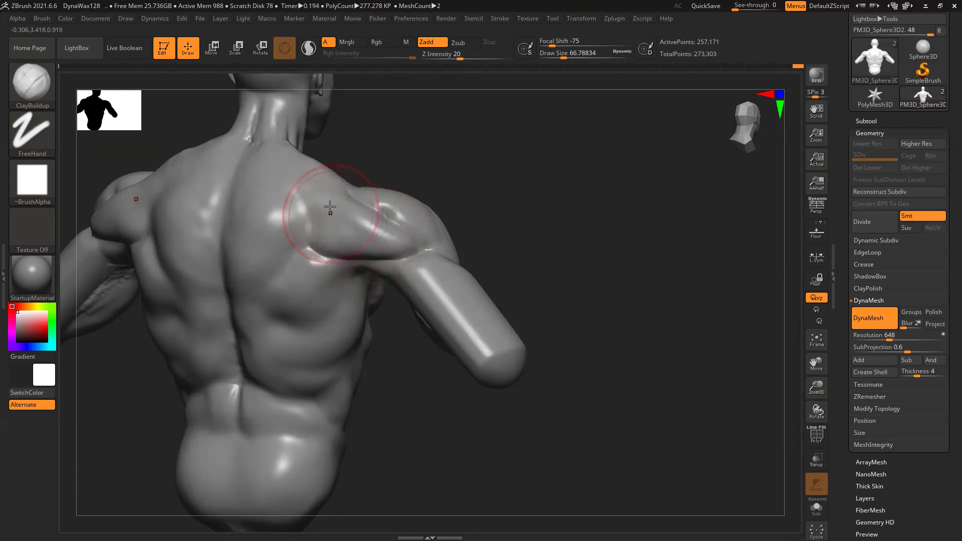
pyautogui.moveTo(341, 209)
pyautogui.mouseDown()
pyautogui.moveTo(385, 243)
pyautogui.moveTo(341, 208)
pyautogui.mouseUp()
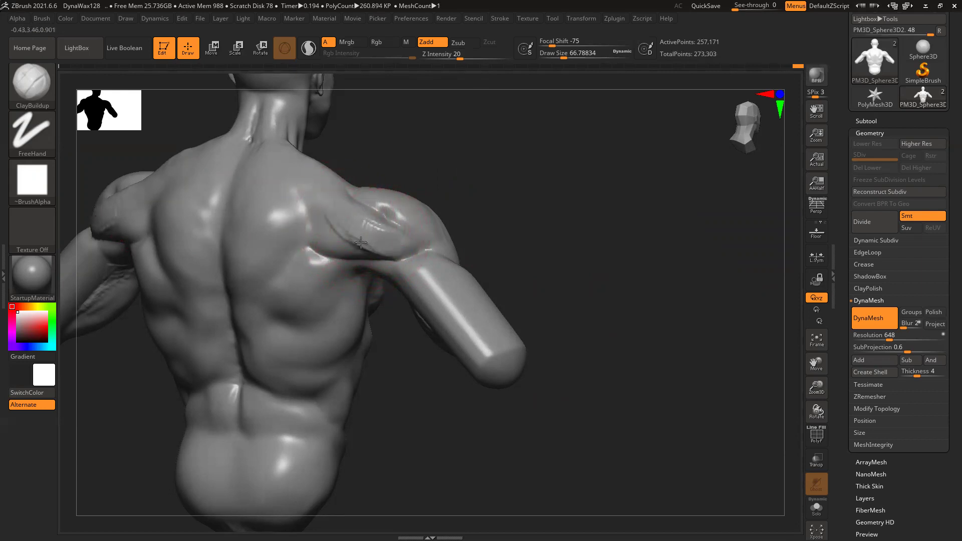
pyautogui.keyDown('shift'); pyautogui.moveTo(361, 243); pyautogui.dragTo(331, 250); pyautogui.keyUp('shift')
pyautogui.keyDown('shift'); pyautogui.moveTo(375, 220); pyautogui.dragTo(395, 226); pyautogui.keyUp('shift')
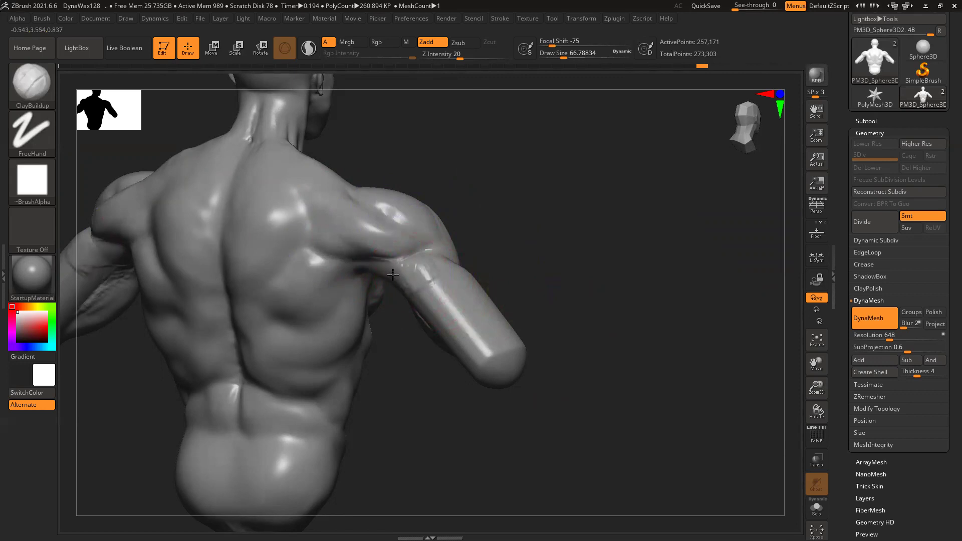
# Build up the triceps along the back of the upper arms with ClayBuildup strokes
pyautogui.moveTo(573, 256); pyautogui.dragTo(429, 279)
pyautogui.moveTo(412, 311); pyautogui.dragTo(419, 319)
pyautogui.moveTo(368, 272)
pyautogui.mouseDown()
pyautogui.moveTo(469, 353)
pyautogui.moveTo(391, 280)
pyautogui.moveTo(450, 325)
pyautogui.moveTo(460, 291)
pyautogui.mouseUp()
pyautogui.moveTo(515, 255)
pyautogui.mouseDown()
pyautogui.moveTo(441, 268)
pyautogui.moveTo(473, 337)
pyautogui.mouseUp()
pyautogui.moveTo(437, 290)
pyautogui.mouseDown()
pyautogui.moveTo(472, 311)
pyautogui.moveTo(428, 283)
pyautogui.moveTo(447, 315)
pyautogui.moveTo(502, 359)
pyautogui.moveTo(490, 369)
pyautogui.mouseUp()
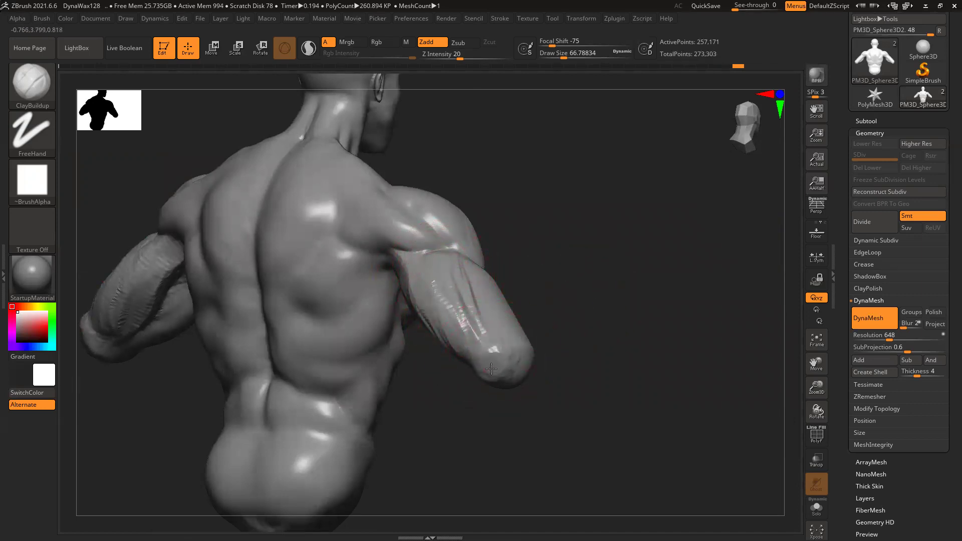
pyautogui.moveTo(465, 312); pyautogui.dragTo(491, 378)
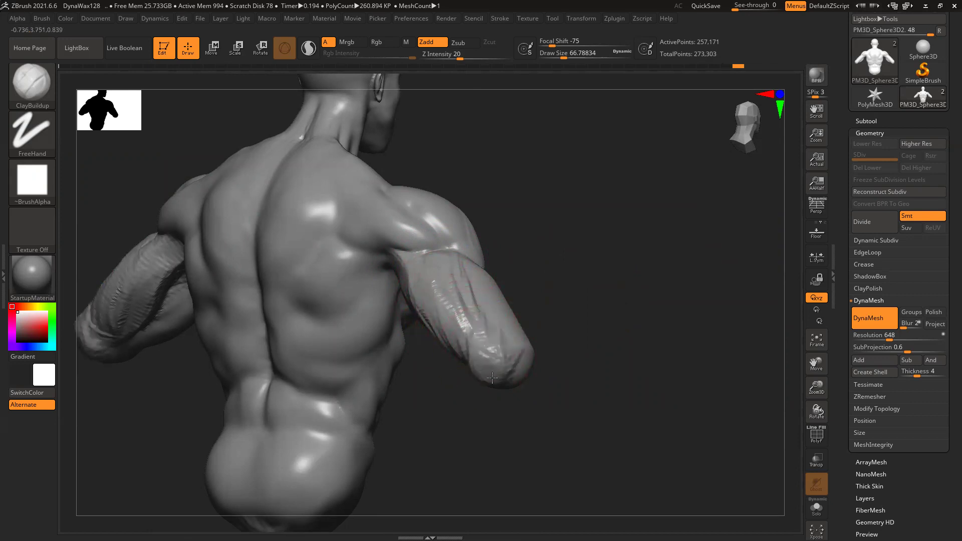
pyautogui.moveTo(575, 314)
pyautogui.mouseDown()
pyautogui.moveTo(546, 312)
pyautogui.moveTo(503, 361)
pyautogui.mouseUp()
pyautogui.moveTo(551, 296)
pyautogui.mouseDown()
pyautogui.moveTo(532, 334)
pyautogui.moveTo(512, 318)
pyautogui.moveTo(512, 331)
pyautogui.mouseUp()
pyautogui.moveTo(410, 378)
pyautogui.mouseDown()
pyautogui.moveTo(382, 380)
pyautogui.moveTo(376, 341)
pyautogui.mouseUp()
# Fill the hollow on the underside of the upper arms with ClayBuildup and smooth it
pyautogui.keyDown('ctrl'); pyautogui.moveTo(524, 394); pyautogui.dragTo(380, 328, button='right'); pyautogui.keyUp('ctrl')
pyautogui.keyDown('shift'); pyautogui.moveTo(415, 372); pyautogui.dragTo(384, 369); pyautogui.keyUp('shift')
pyautogui.keyDown('alt'); pyautogui.moveTo(431, 415); pyautogui.dragTo(342, 367); pyautogui.keyUp('alt')
pyautogui.moveTo(443, 300)
pyautogui.keyDown('ctrl'); pyautogui.mouseDown(button='right')
pyautogui.moveTo(447, 382)
pyautogui.moveTo(462, 416)
pyautogui.mouseUp(button='right'); pyautogui.keyUp('ctrl')
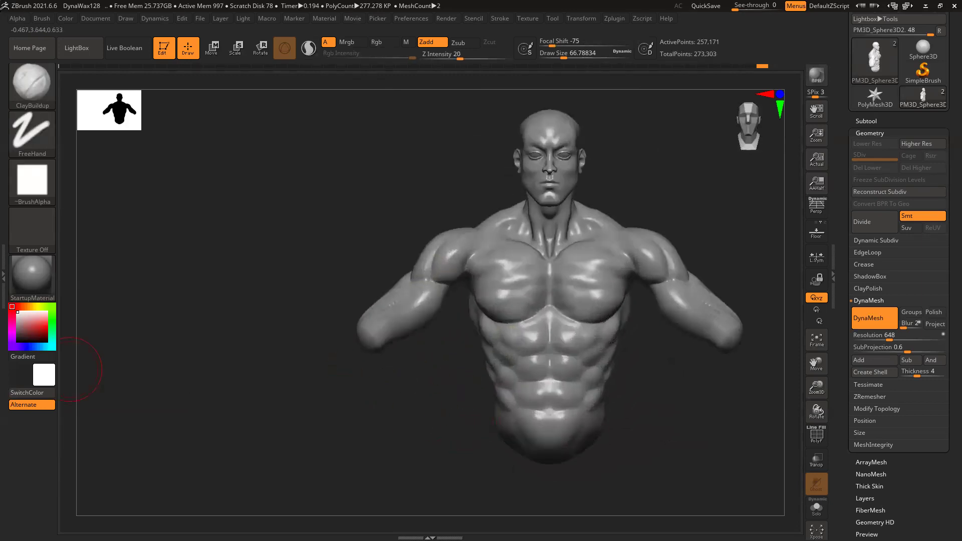
pyautogui.moveTo(470, 415)
pyautogui.mouseDown()
pyautogui.moveTo(717, 431)
pyautogui.moveTo(568, 416)
pyautogui.mouseUp()
pyautogui.moveTo(563, 365)
pyautogui.keyDown('ctrl'); pyautogui.mouseDown(button='right')
pyautogui.moveTo(678, 472)
pyautogui.moveTo(520, 388)
pyautogui.moveTo(576, 200)
pyautogui.moveTo(586, 134)
pyautogui.moveTo(568, 82)
pyautogui.mouseUp(button='right'); pyautogui.keyUp('ctrl')
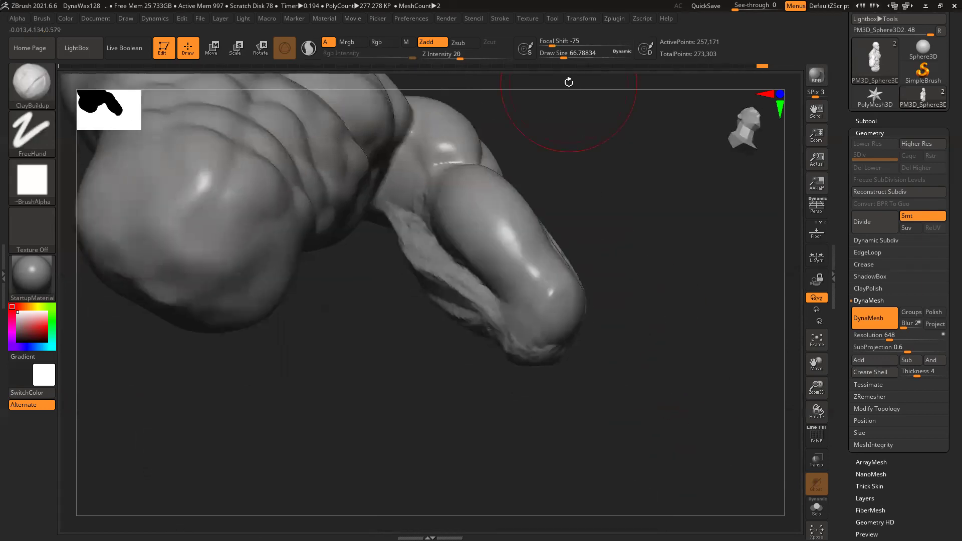
pyautogui.moveTo(421, 222)
pyautogui.mouseDown()
pyautogui.moveTo(487, 289)
pyautogui.moveTo(422, 212)
pyautogui.moveTo(439, 263)
pyautogui.moveTo(476, 285)
pyautogui.mouseUp()
pyautogui.keyDown('shift'); pyautogui.moveTo(458, 232); pyautogui.dragTo(409, 205); pyautogui.keyUp('shift')
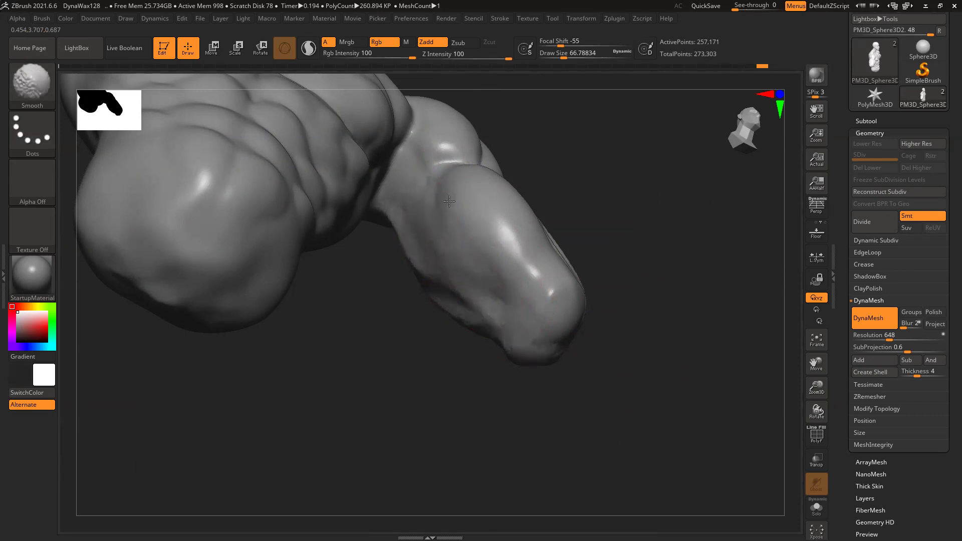
# Mask the ends of both upper arms from the front and invert the mask so only the ends stay editable
pyautogui.keyDown('ctrl'); pyautogui.moveTo(665, 380); pyautogui.dragTo(646, 262, button='right'); pyautogui.keyUp('ctrl')
pyautogui.moveTo(646, 262); pyautogui.dragTo(613, 355)
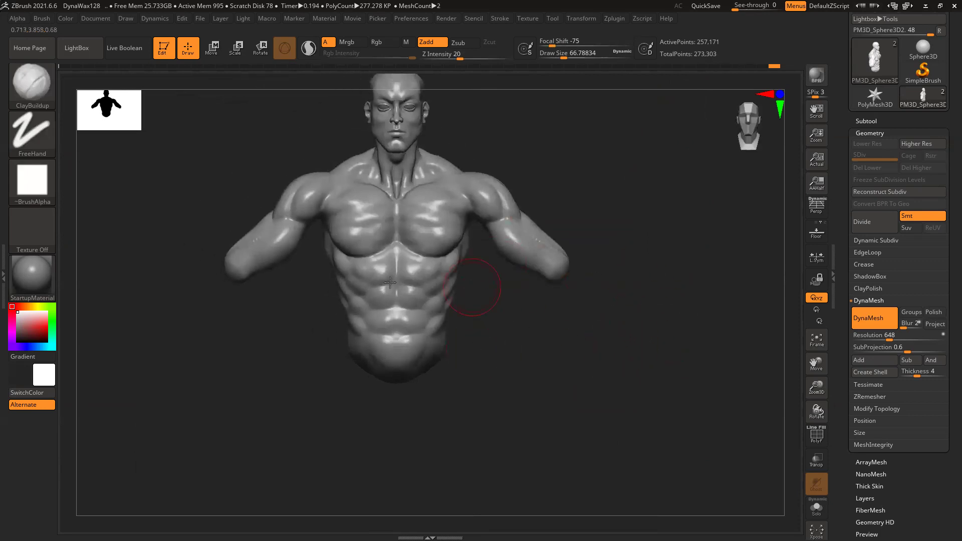
pyautogui.press('shift')
pyautogui.moveTo(601, 333); pyautogui.dragTo(282, 312)
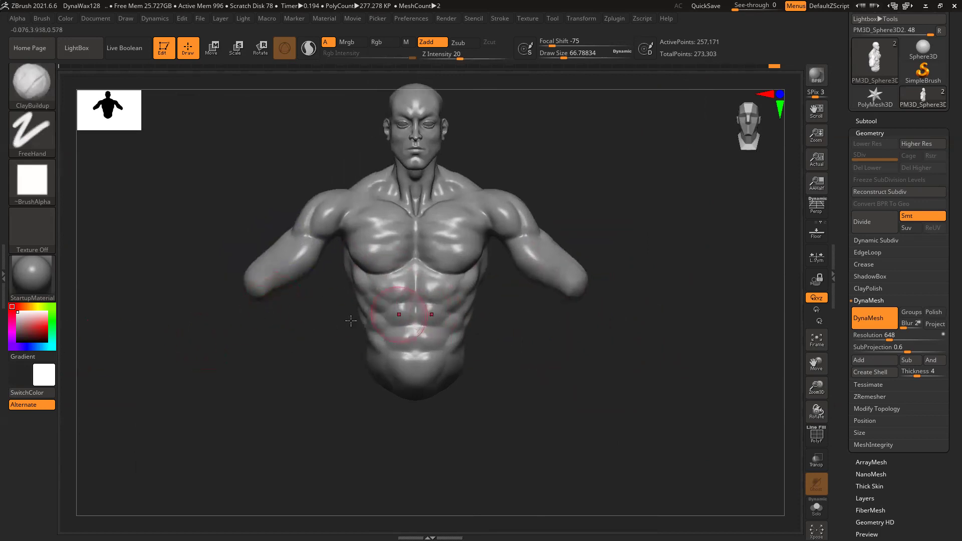
pyautogui.press('ctrl')
pyautogui.moveTo(264, 322)
pyautogui.mouseDown()
pyautogui.moveTo(262, 271)
pyautogui.moveTo(192, 349)
pyautogui.moveTo(265, 326)
pyautogui.mouseUp()
pyautogui.keyDown('ctrl'); pyautogui.click(268, 353); pyautogui.keyUp('ctrl')
# Pull the unmasked arm ends downward and rotate them to form angled forearms, and clear the mask
pyautogui.press('w')
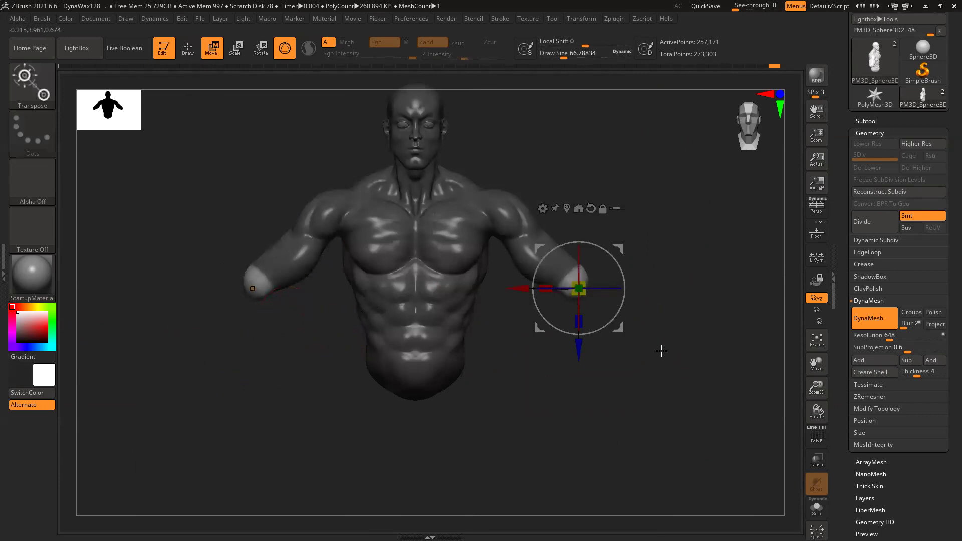
pyautogui.keyDown('alt'); pyautogui.moveTo(525, 359); pyautogui.dragTo(376, 347); pyautogui.keyUp('alt')
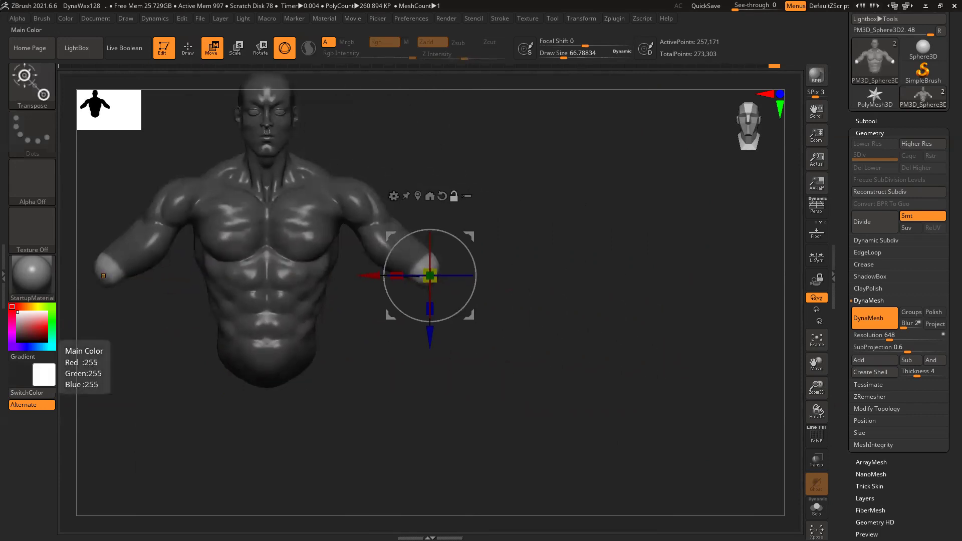
pyautogui.moveTo(471, 319); pyautogui.dragTo(494, 416)
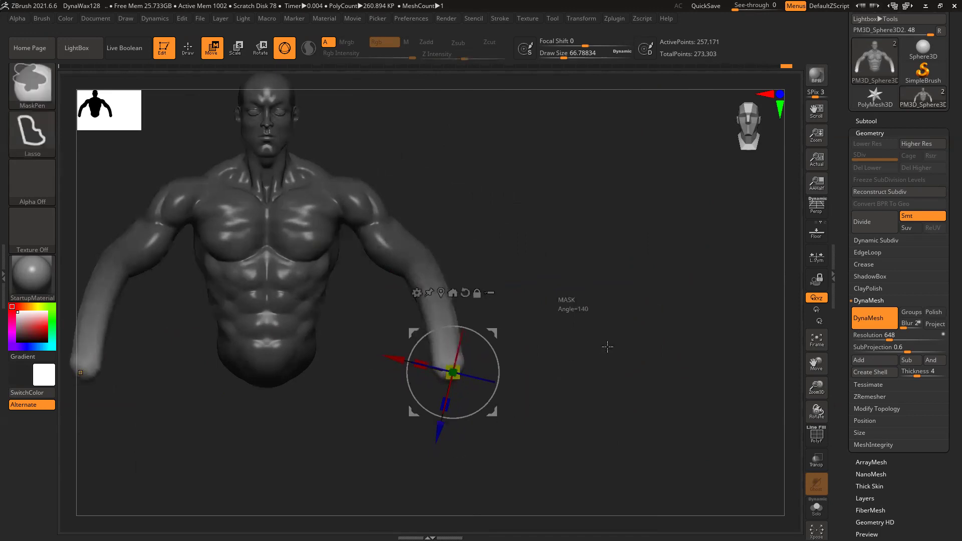
pyautogui.keyDown('ctrl'); pyautogui.moveTo(569, 303); pyautogui.dragTo(574, 296); pyautogui.keyUp('ctrl')
# Add ClayBuildup strokes to the outer elbow, remesh the stretched arms with DynaMesh and smooth the forearm
pyautogui.press('b')
pyautogui.press('c')
pyautogui.press('b')
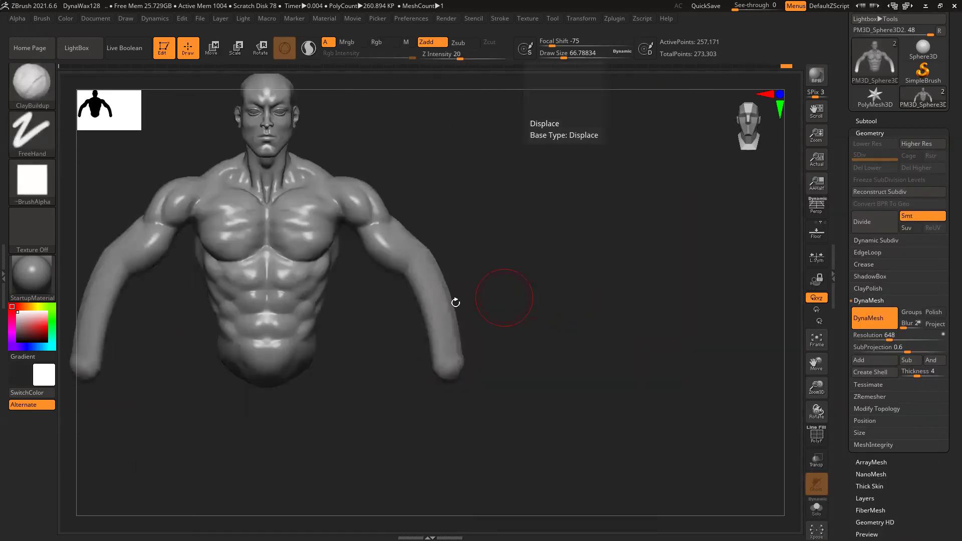
pyautogui.moveTo(442, 258)
pyautogui.mouseDown()
pyautogui.moveTo(528, 286)
pyautogui.moveTo(498, 260)
pyautogui.moveTo(475, 272)
pyautogui.mouseUp()
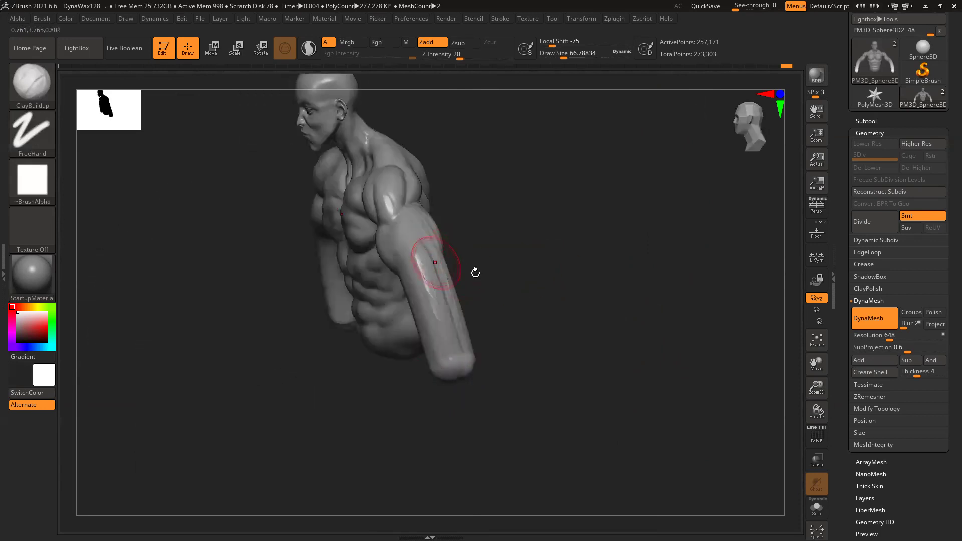
pyautogui.keyDown('ctrl'); pyautogui.moveTo(550, 252); pyautogui.dragTo(532, 269); pyautogui.keyUp('ctrl')
pyautogui.press('shift')
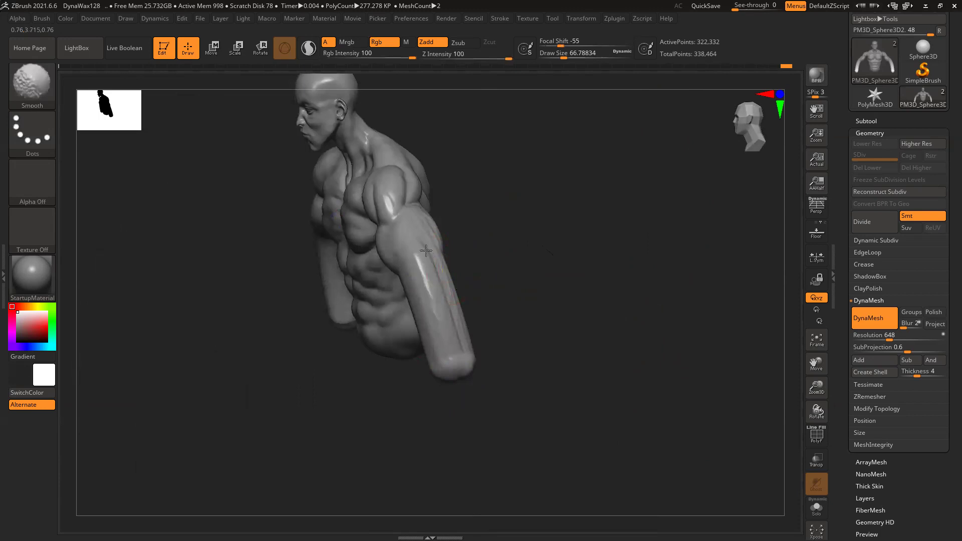
pyautogui.keyDown('shift'); pyautogui.moveTo(545, 266); pyautogui.dragTo(429, 288); pyautogui.keyUp('shift')
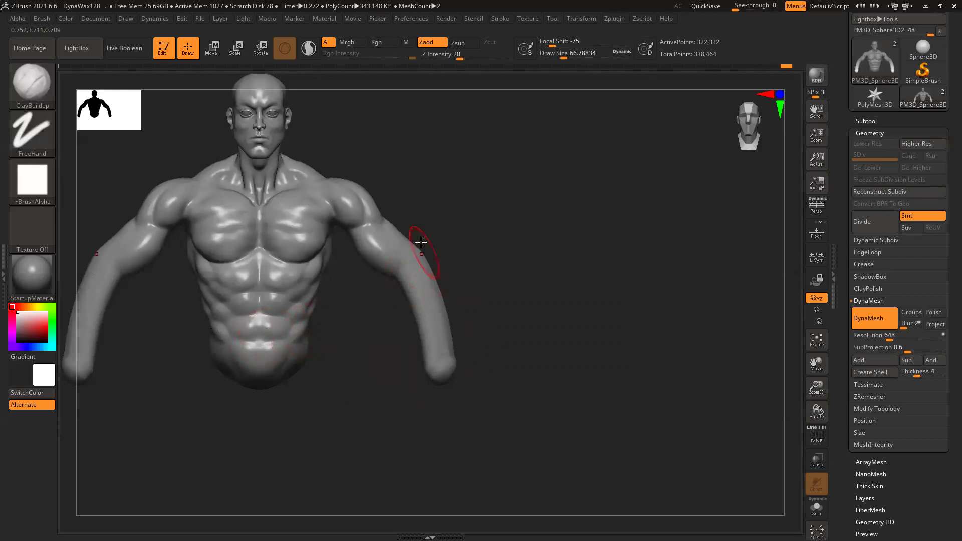
# Build up the inner forearm below the elbow crease with ClayBuildup strokes
pyautogui.keyDown('alt'); pyautogui.moveTo(552, 271); pyautogui.dragTo(590, 275); pyautogui.keyUp('alt')
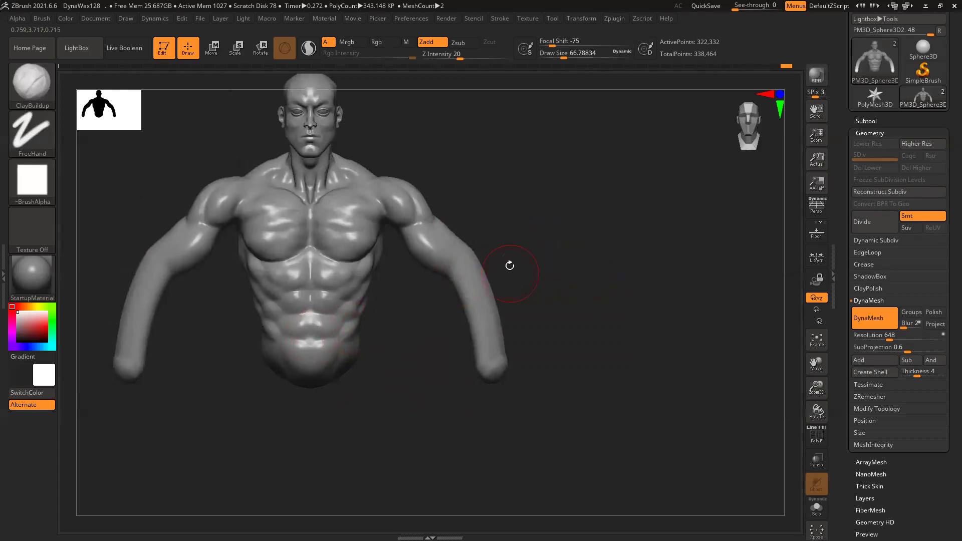
pyautogui.moveTo(558, 261); pyautogui.dragTo(440, 272)
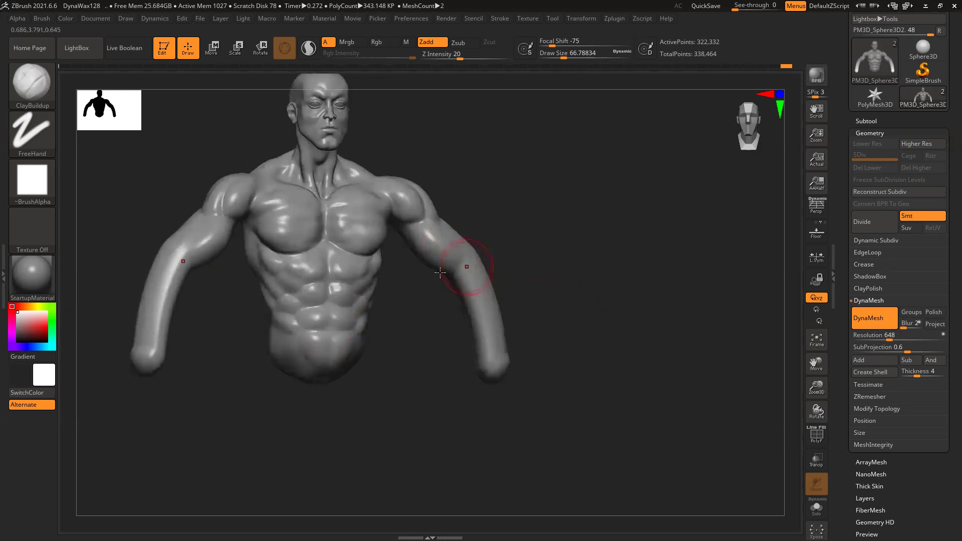
pyautogui.moveTo(509, 290)
pyautogui.keyDown('alt'); pyautogui.mouseDown()
pyautogui.moveTo(433, 271)
pyautogui.moveTo(439, 350)
pyautogui.moveTo(434, 340)
pyautogui.moveTo(427, 288)
pyautogui.moveTo(448, 353)
pyautogui.mouseUp(); pyautogui.keyUp('alt')
pyautogui.moveTo(518, 300)
pyautogui.mouseDown()
pyautogui.moveTo(512, 266)
pyautogui.moveTo(526, 232)
pyautogui.mouseUp()
pyautogui.moveTo(386, 281)
pyautogui.mouseDown()
pyautogui.moveTo(379, 292)
pyautogui.moveTo(429, 336)
pyautogui.mouseUp()
pyautogui.moveTo(386, 294); pyautogui.dragTo(417, 341)
pyautogui.moveTo(481, 320); pyautogui.dragTo(464, 282)
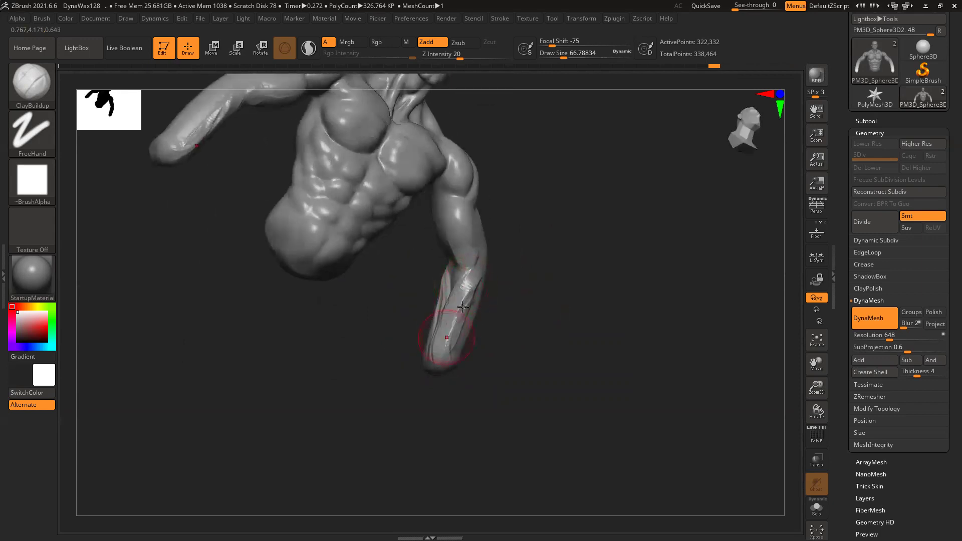
# Build up the outer elbow and upper forearm with ClayBuildup and smooth the arm
pyautogui.moveTo(558, 272)
pyautogui.mouseDown()
pyautogui.moveTo(479, 275)
pyautogui.moveTo(488, 259)
pyautogui.mouseUp()
pyautogui.moveTo(493, 212)
pyautogui.mouseDown()
pyautogui.moveTo(489, 260)
pyautogui.moveTo(481, 252)
pyautogui.moveTo(489, 237)
pyautogui.mouseUp()
pyautogui.moveTo(578, 243); pyautogui.dragTo(554, 251)
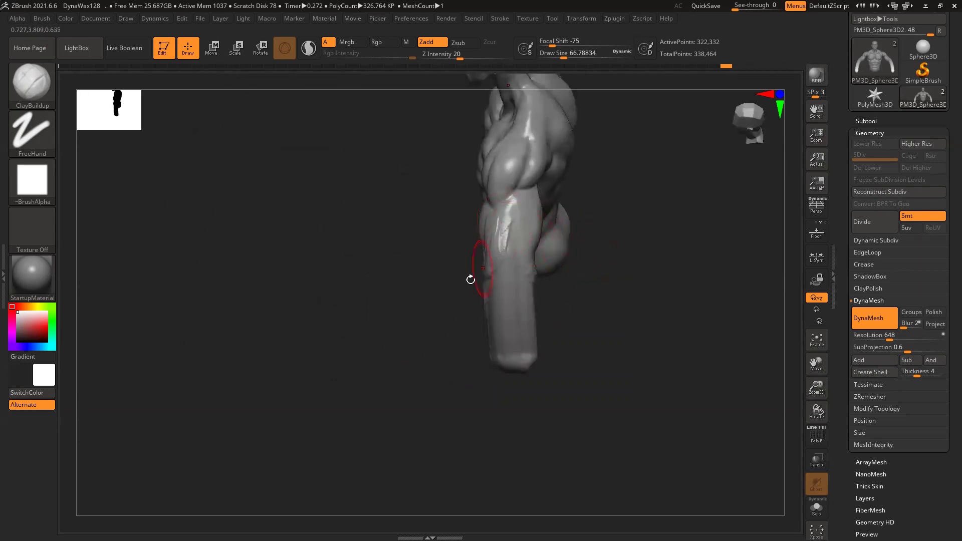
pyautogui.moveTo(470, 279); pyautogui.dragTo(612, 260)
pyautogui.moveTo(618, 305)
pyautogui.mouseDown()
pyautogui.moveTo(547, 285)
pyautogui.moveTo(584, 285)
pyautogui.moveTo(541, 287)
pyautogui.moveTo(629, 279)
pyautogui.moveTo(570, 303)
pyautogui.moveTo(521, 288)
pyautogui.mouseUp()
pyautogui.press('shift')
pyautogui.moveTo(451, 202)
pyautogui.keyDown('shift'); pyautogui.mouseDown()
pyautogui.moveTo(425, 331)
pyautogui.moveTo(458, 197)
pyautogui.moveTo(452, 151)
pyautogui.mouseUp(); pyautogui.keyUp('shift')
# Save the sculpt as a ZTool named blocking in the Online_class\Mentorship2020 folder on drive D
pyautogui.moveTo(490, 206)
pyautogui.mouseDown()
pyautogui.moveTo(622, 241)
pyautogui.moveTo(653, 280)
pyautogui.moveTo(616, 270)
pyautogui.mouseUp()
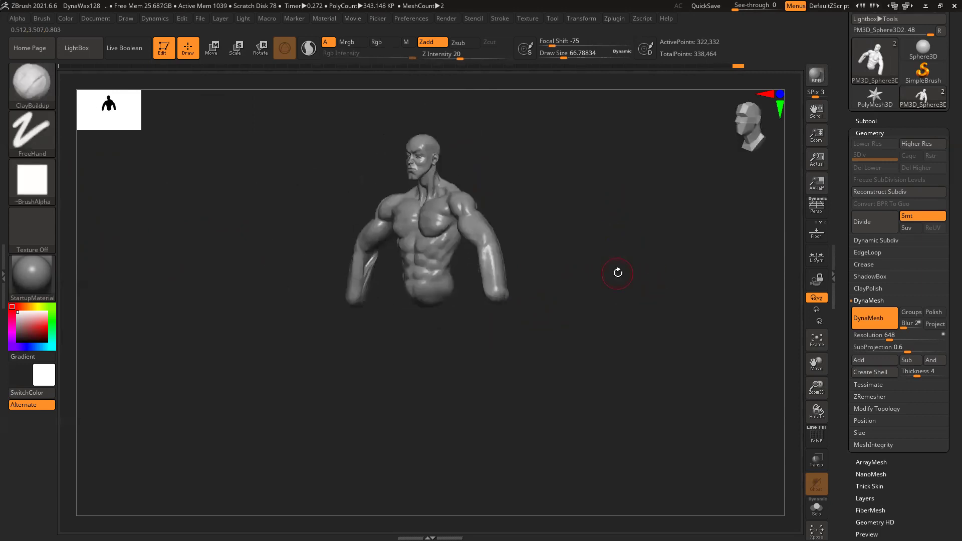
pyautogui.press('shift')
pyautogui.moveTo(572, 240)
pyautogui.mouseDown()
pyautogui.moveTo(594, 238)
pyautogui.moveTo(560, 269)
pyautogui.mouseUp()
pyautogui.keyDown('ctrl'); pyautogui.moveTo(560, 268); pyautogui.dragTo(550, 236, button='right'); pyautogui.keyUp('ctrl')
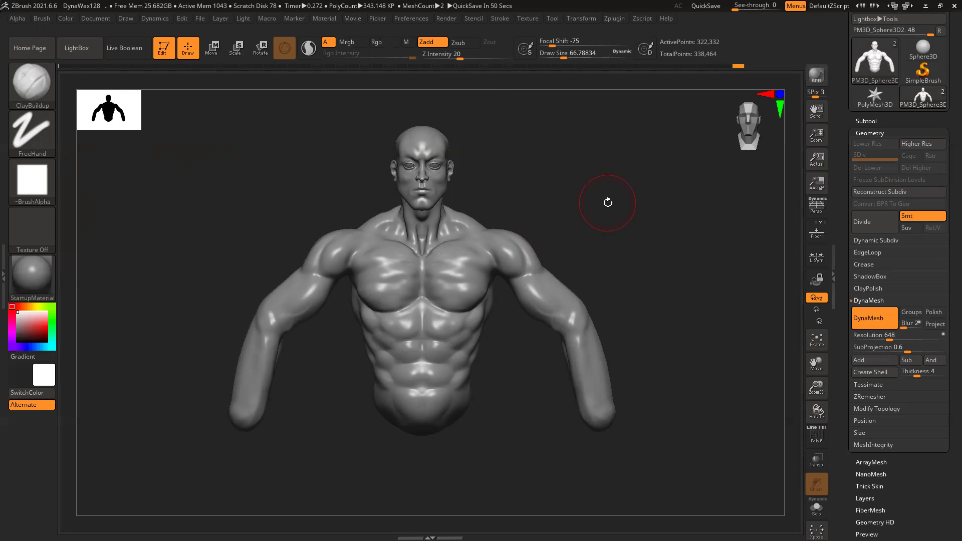
pyautogui.hotkey('ctrl', 's')
pyautogui.click(840, 125)
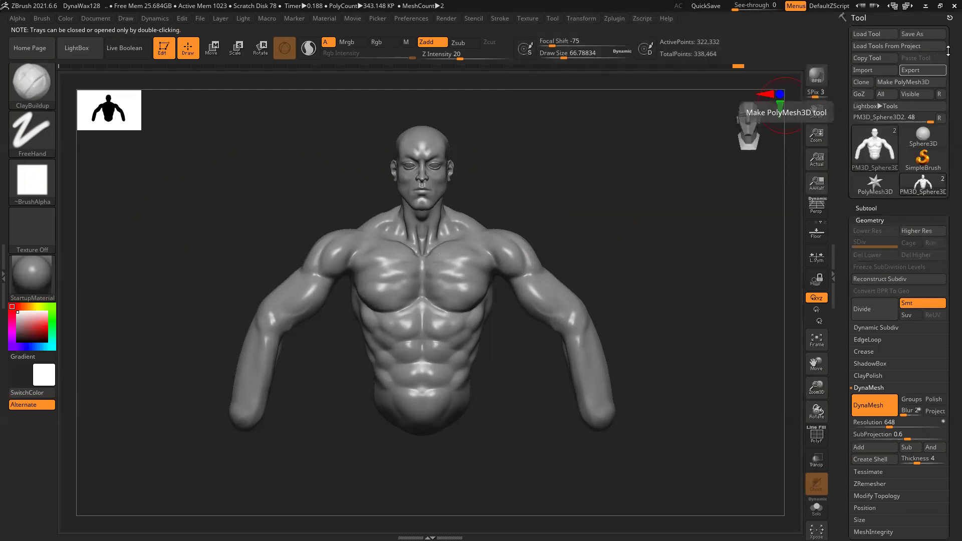
pyautogui.click(922, 33)
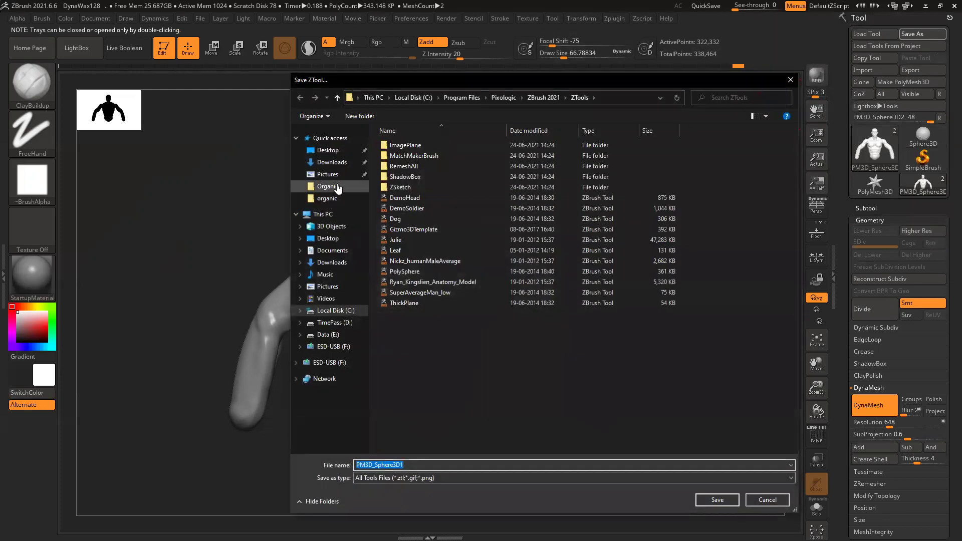
pyautogui.click(310, 187)
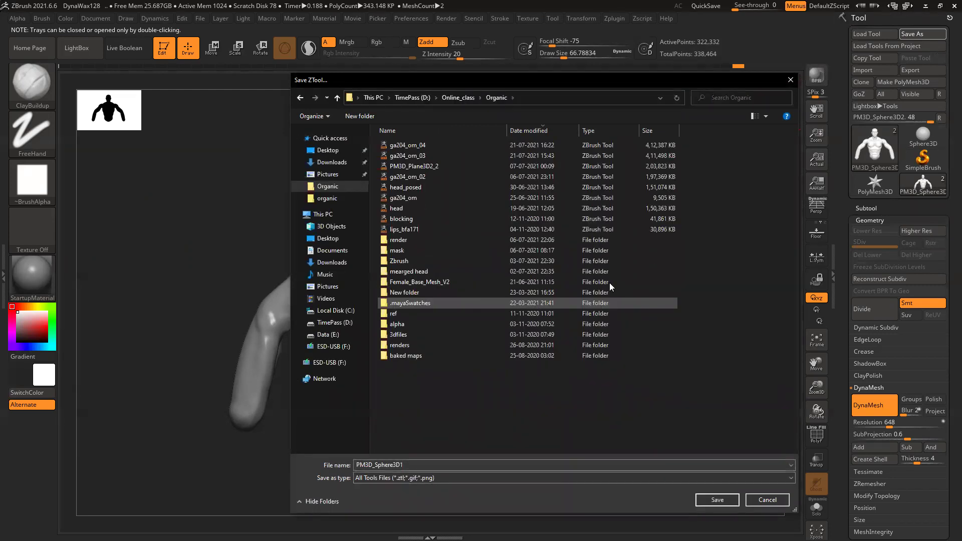
pyautogui.click(459, 97)
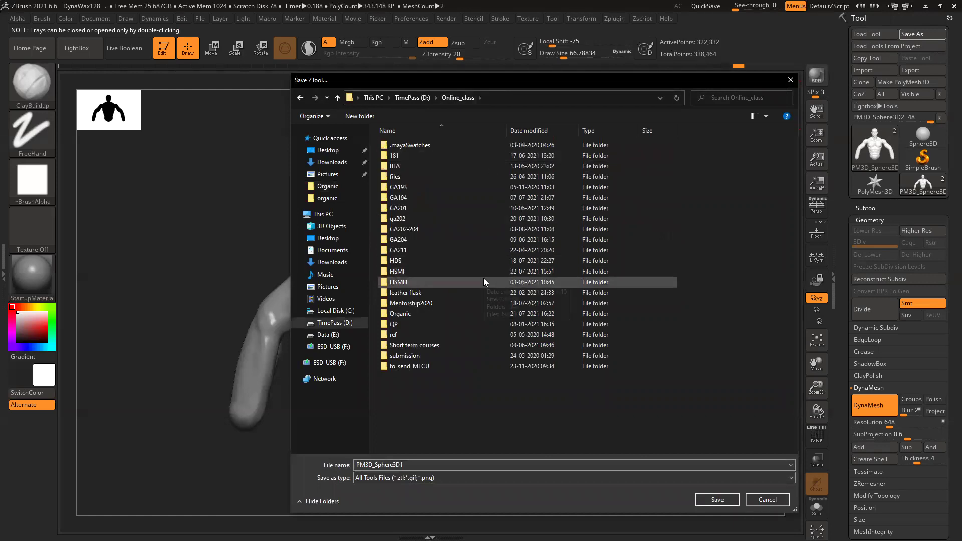
pyautogui.doubleClick(430, 303)
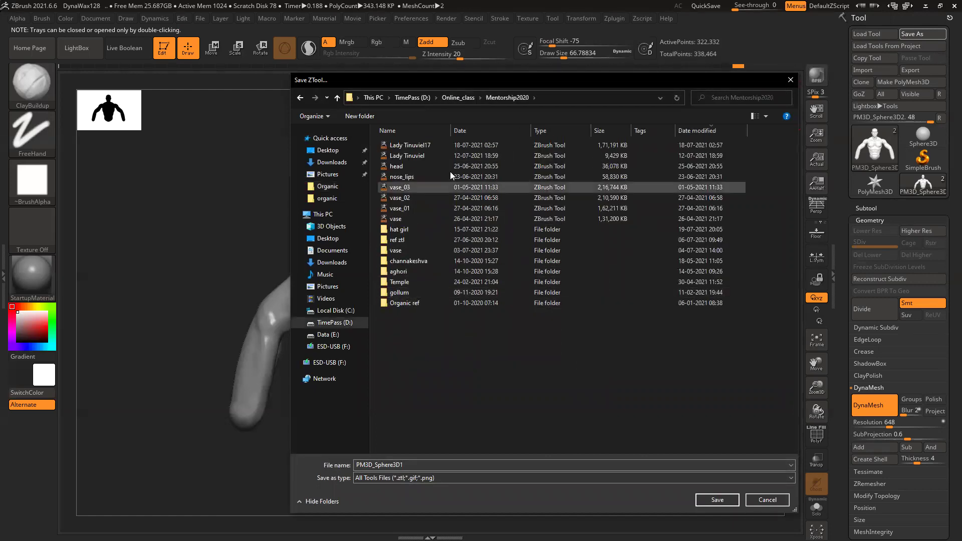
pyautogui.doubleClick(460, 464)
pyautogui.write('blocking')
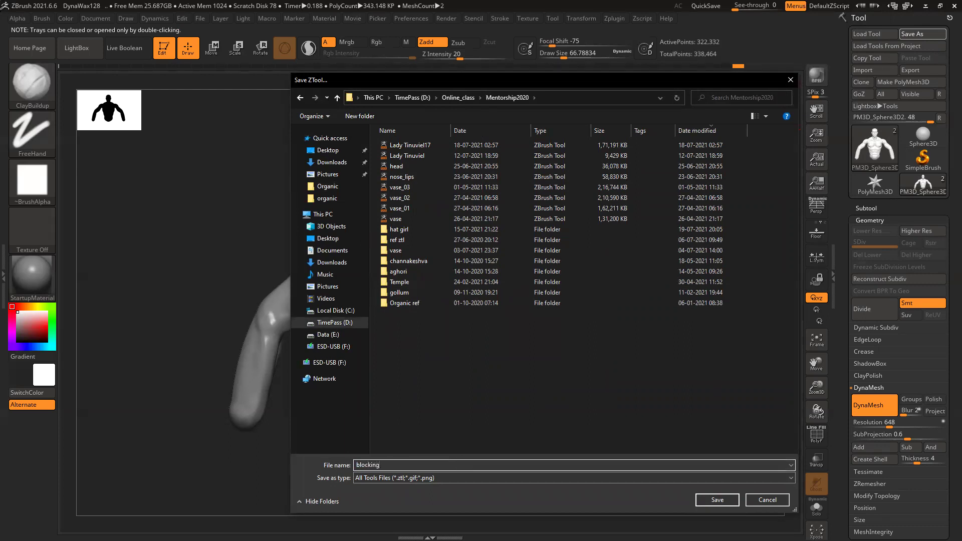
pyautogui.click(733, 500)
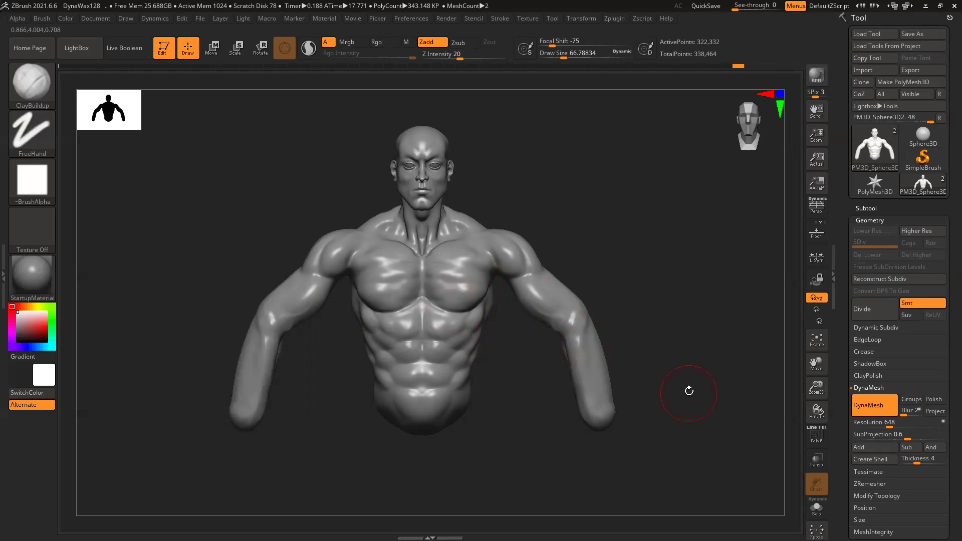
pyautogui.moveTo(687, 389); pyautogui.dragTo(503, 379)
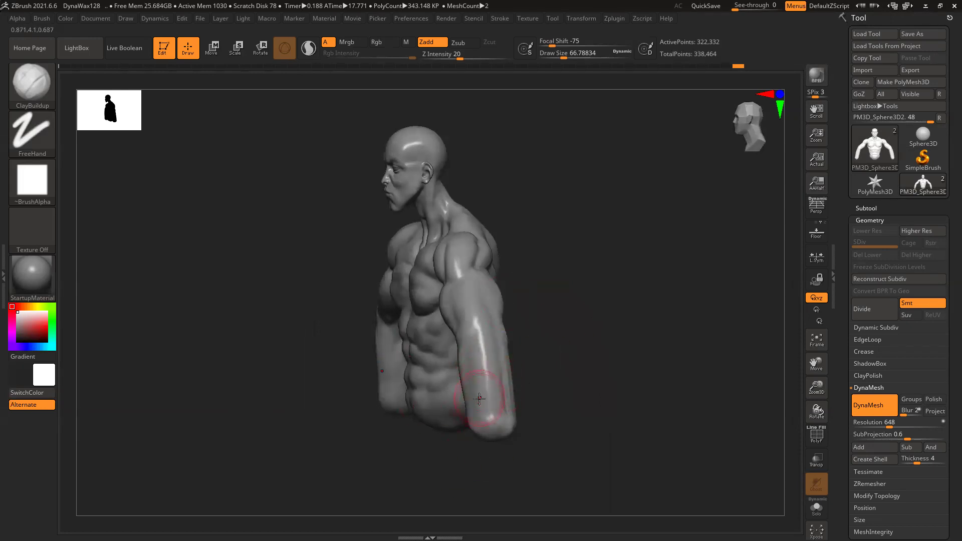
# Inspect the blocked-out torso and arms from the front, both sides, above and behind
pyautogui.moveTo(633, 367)
pyautogui.mouseDown()
pyautogui.moveTo(635, 348)
pyautogui.moveTo(551, 310)
pyautogui.mouseUp()
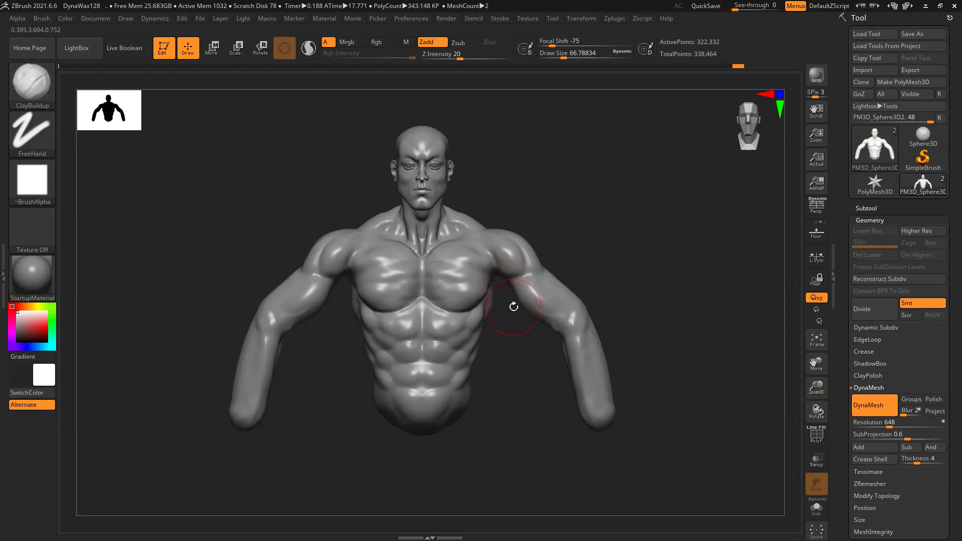
pyautogui.moveTo(526, 366)
pyautogui.mouseDown()
pyautogui.moveTo(498, 367)
pyautogui.moveTo(313, 308)
pyautogui.mouseUp()
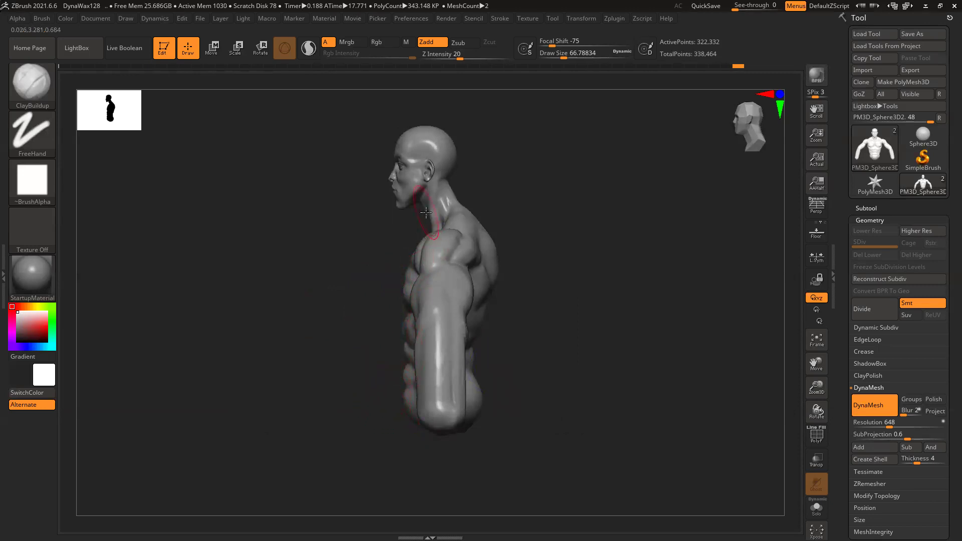
pyautogui.moveTo(365, 257); pyautogui.dragTo(423, 251)
pyautogui.moveTo(565, 194); pyautogui.dragTo(622, 193)
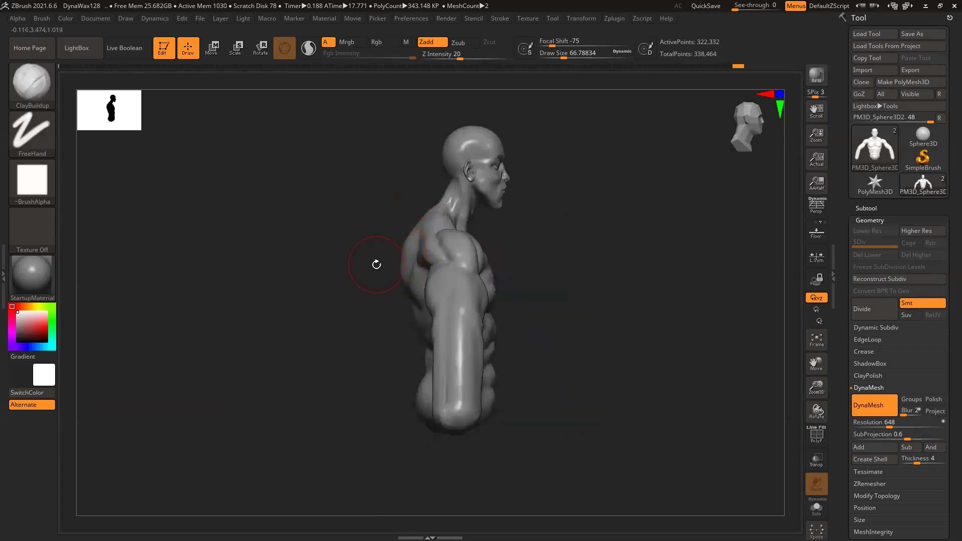
pyautogui.moveTo(419, 307); pyautogui.dragTo(333, 311)
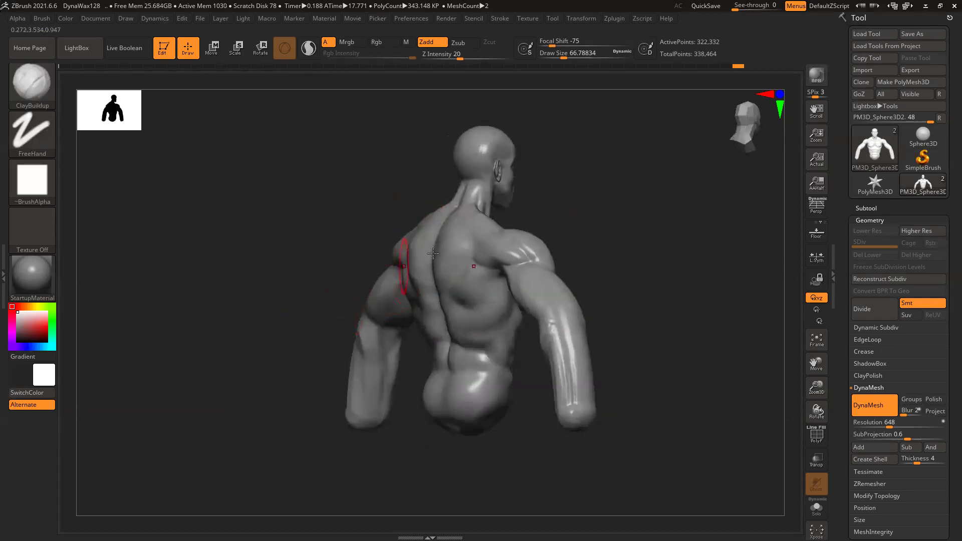
pyautogui.moveTo(564, 219)
pyautogui.mouseDown()
pyautogui.moveTo(575, 281)
pyautogui.moveTo(449, 343)
pyautogui.mouseUp()
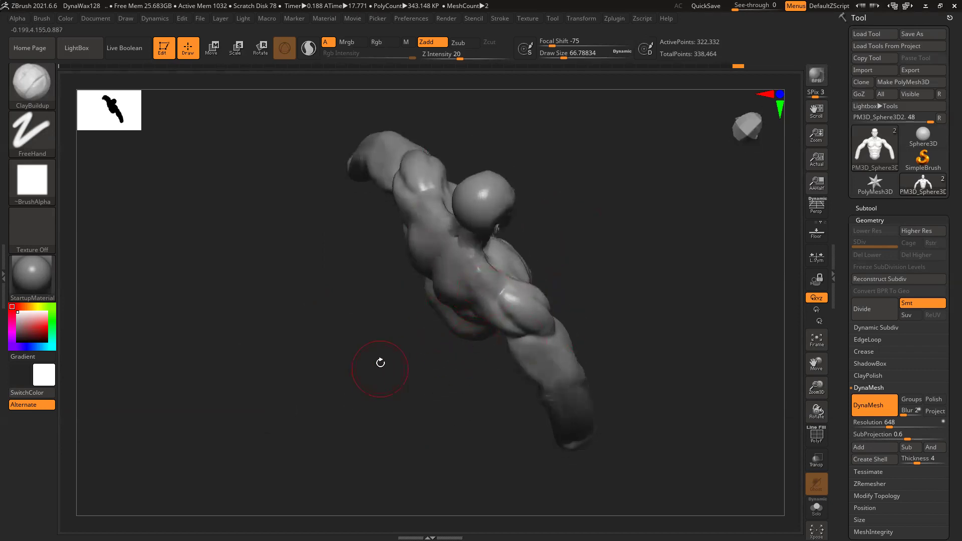
pyautogui.keyDown('shift'); pyautogui.moveTo(377, 361); pyautogui.dragTo(385, 303); pyautogui.keyUp('shift')
pyautogui.keyDown('shift'); pyautogui.moveTo(652, 338); pyautogui.dragTo(541, 357); pyautogui.keyUp('shift')
pyautogui.keyDown('shift'); pyautogui.moveTo(299, 258); pyautogui.dragTo(269, 342); pyautogui.keyUp('shift')
pyautogui.keyDown('shift'); pyautogui.moveTo(451, 161); pyautogui.dragTo(448, 142); pyautogui.keyUp('shift')
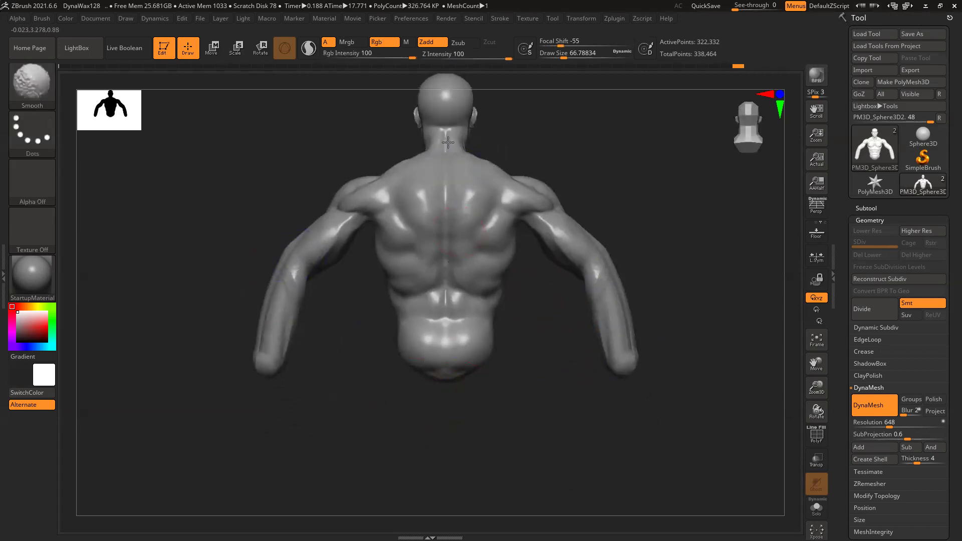
pyautogui.moveTo(708, 174); pyautogui.dragTo(634, 187)
pyautogui.moveTo(633, 187)
pyautogui.keyDown('alt'); pyautogui.mouseDown(button='right')
pyautogui.moveTo(634, 208)
pyautogui.moveTo(578, 191)
pyautogui.mouseUp(button='right'); pyautogui.keyUp('alt')
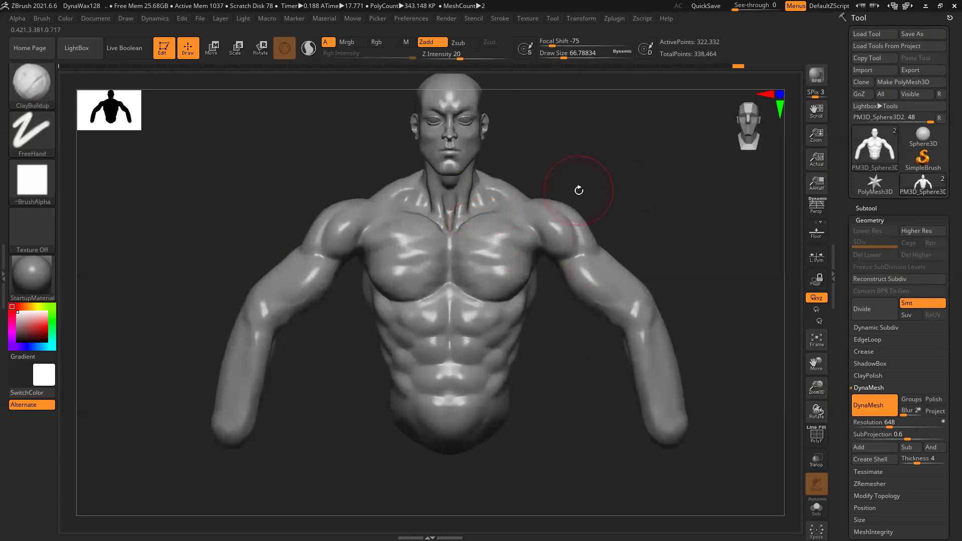